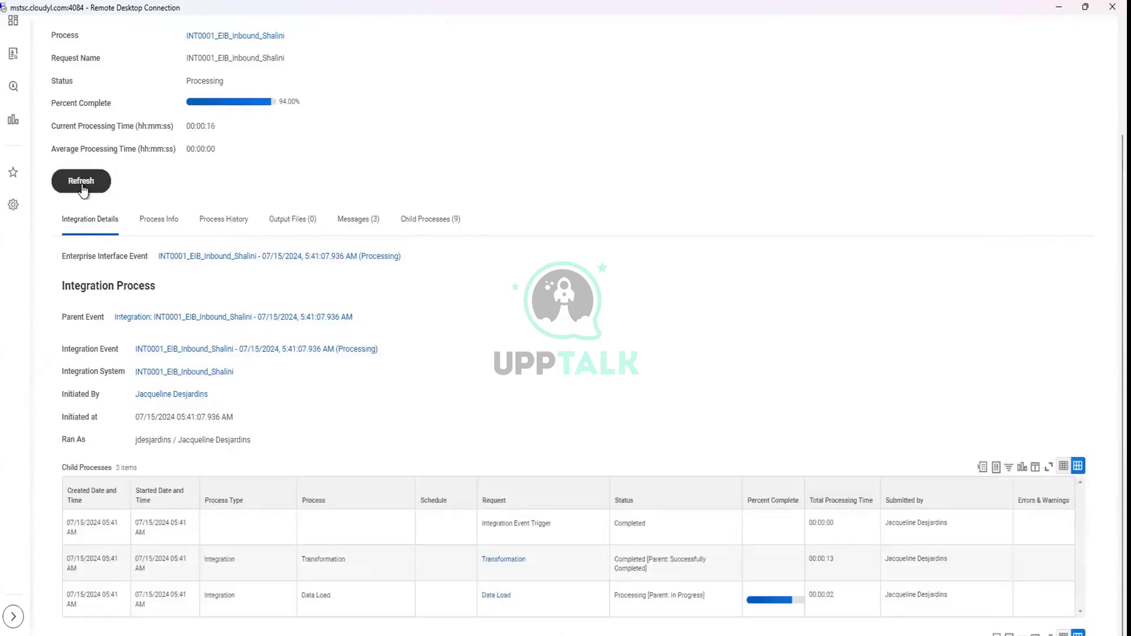
# Refresh the run until it shows Completed With Errors, then download FailureReport.html from Output Files
pyautogui.click(83, 188)
pyautogui.click(81, 182)
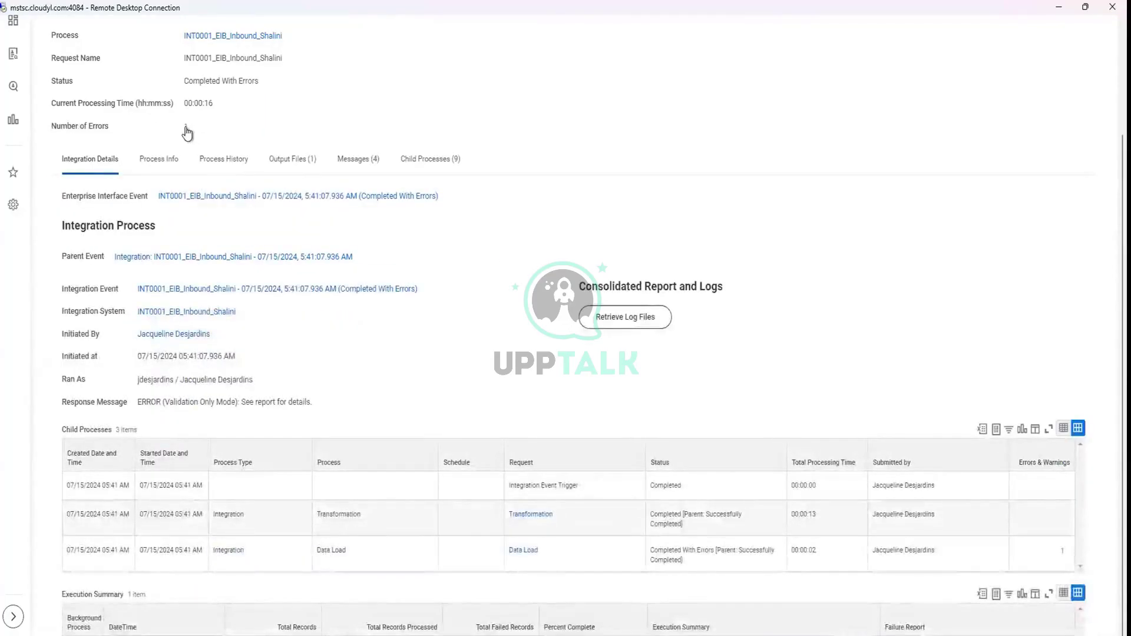
pyautogui.click(293, 161)
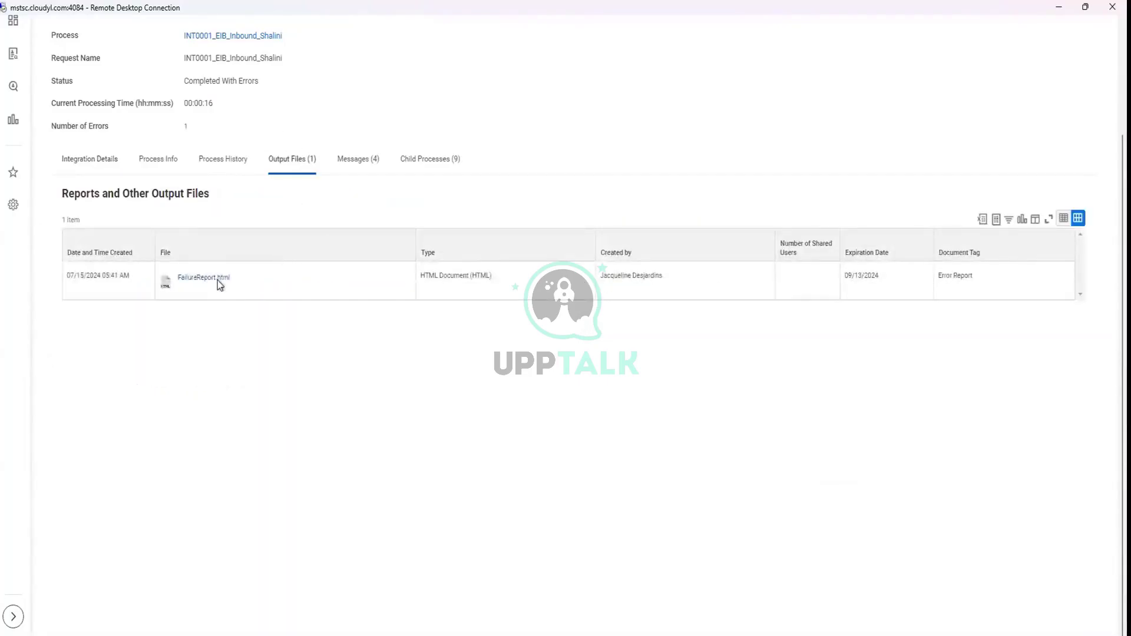
pyautogui.click(214, 279)
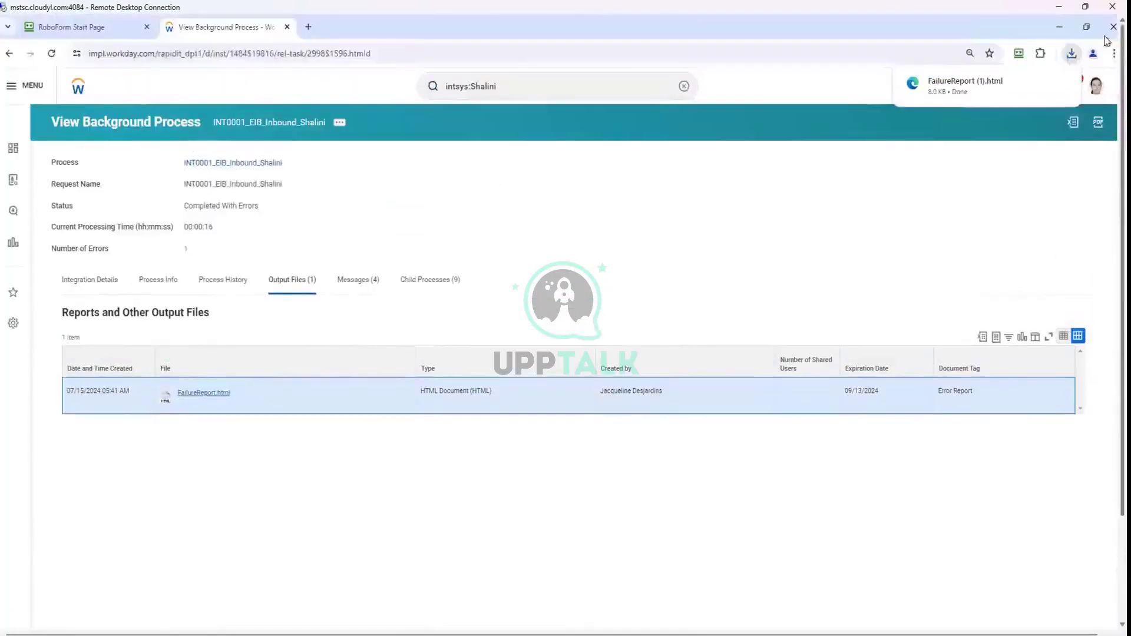
# Open the failure report, which shows one invalid Universal_ID error, then open Change_Legal_Name_Shalini_v43.0
pyautogui.moveTo(626, 107); pyautogui.dragTo(398, 51)
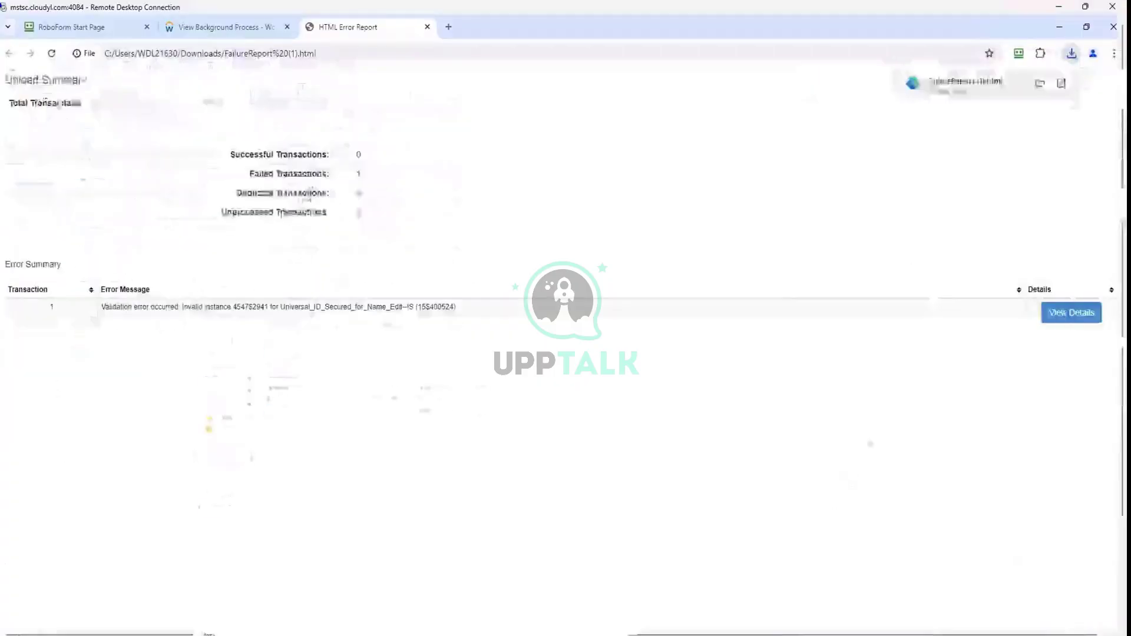
pyautogui.moveTo(1121, 180); pyautogui.dragTo(1111, 357)
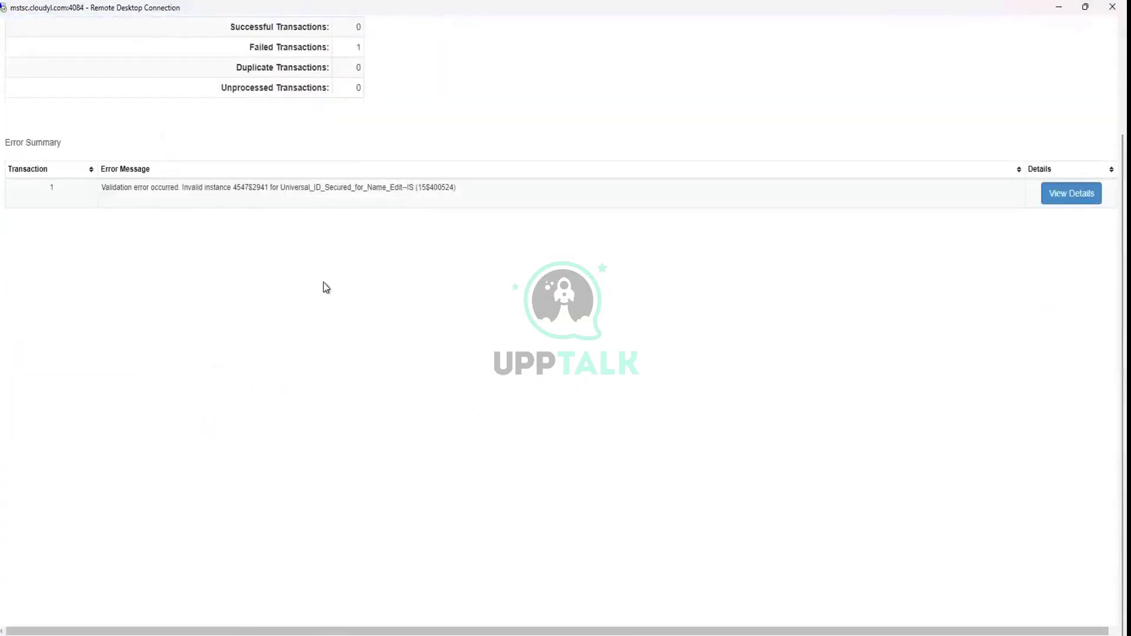
pyautogui.press('super+e')
pyautogui.click(407, 242)
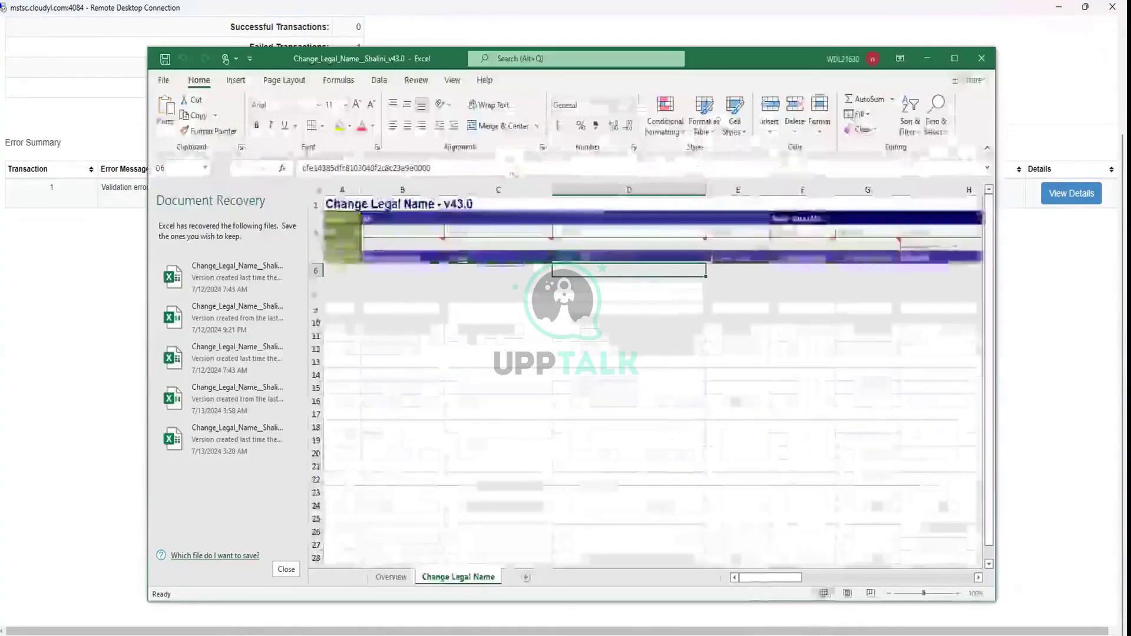
# Maximize the sheet, confirm the D4 Universal ID format stays WID, then minimize Remote Desktop
pyautogui.click(954, 58)
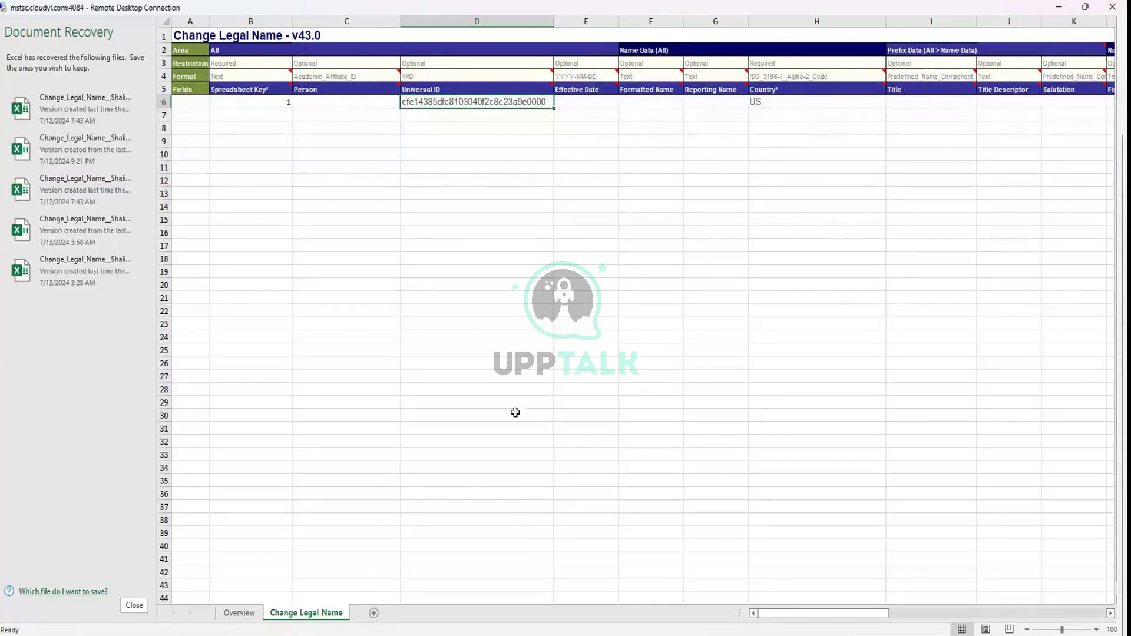
pyautogui.moveTo(502, 82)
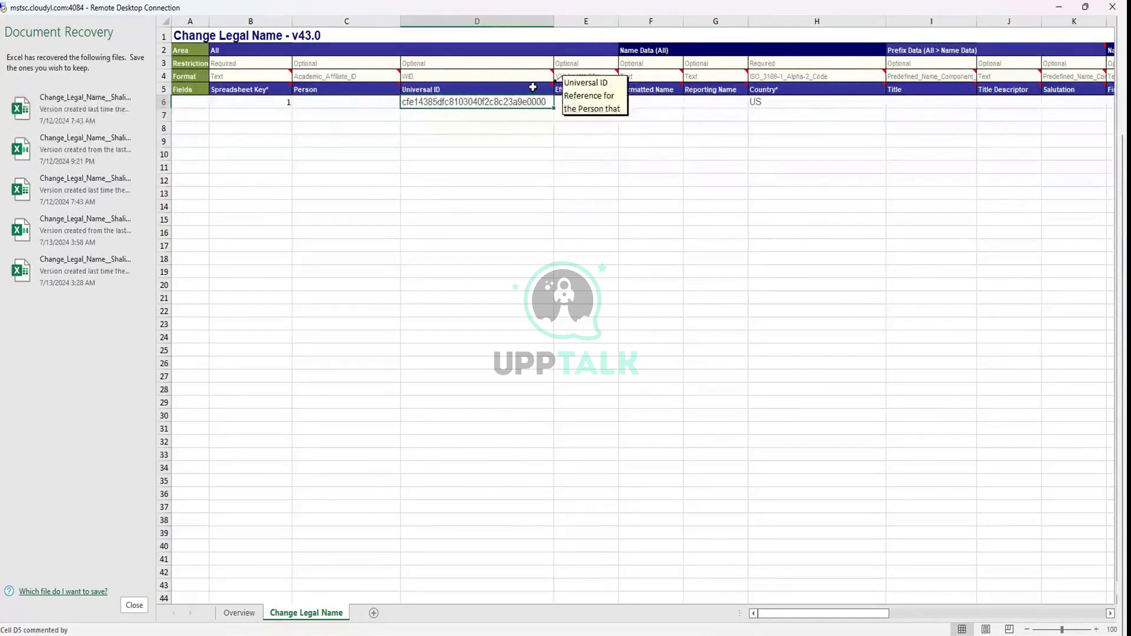
pyautogui.click(515, 76)
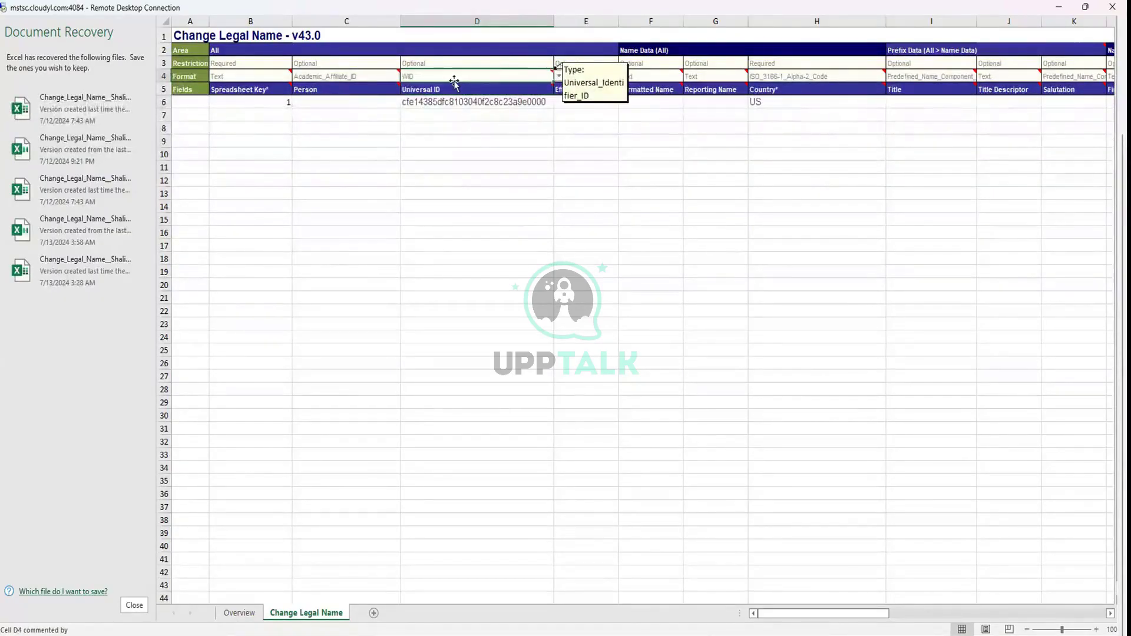
pyautogui.click(559, 77)
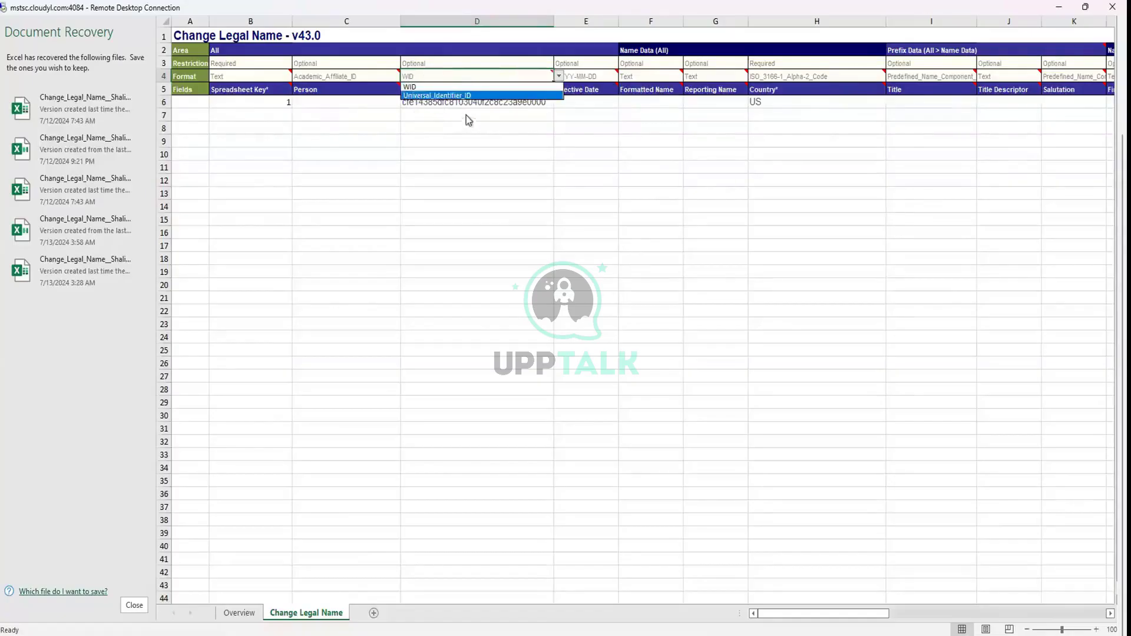
pyautogui.click(419, 246)
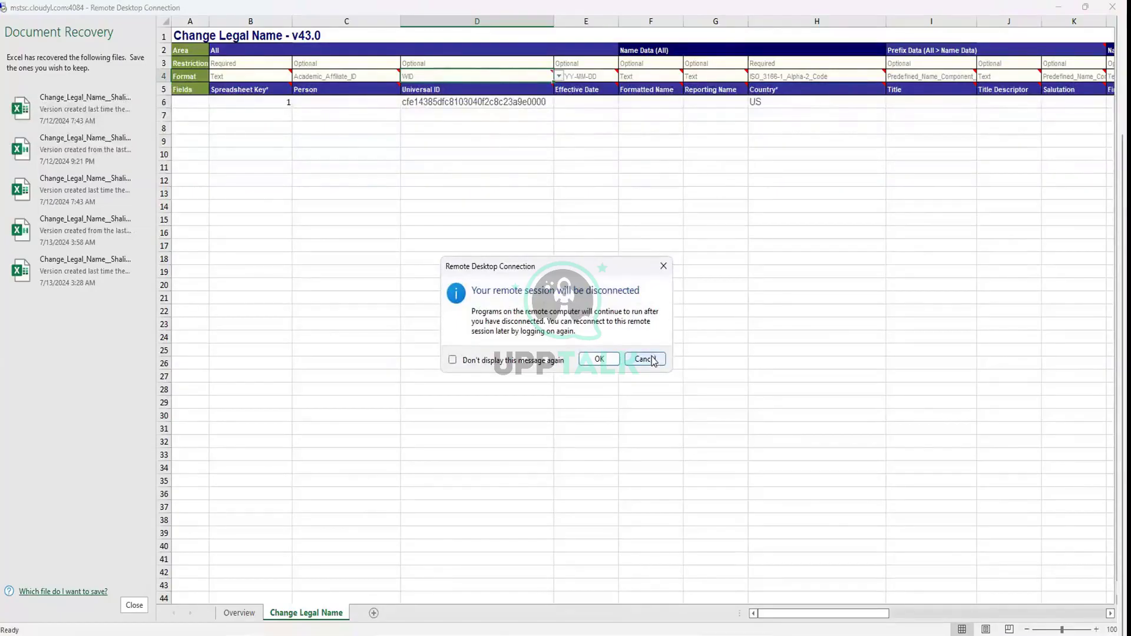
pyautogui.click(664, 265)
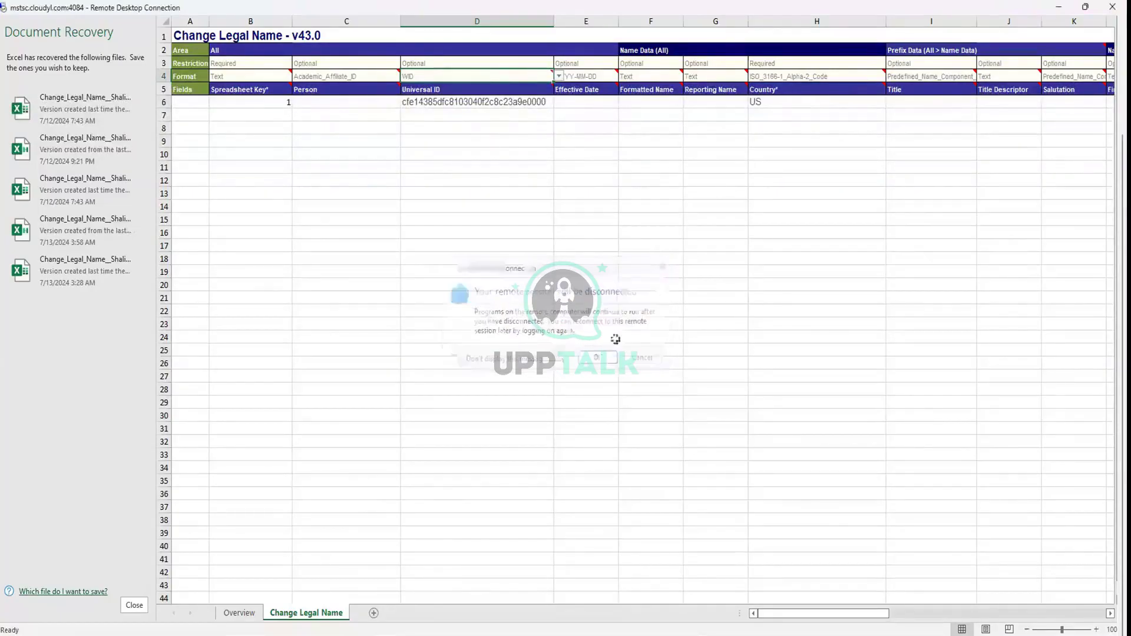
pyautogui.click(1059, 8)
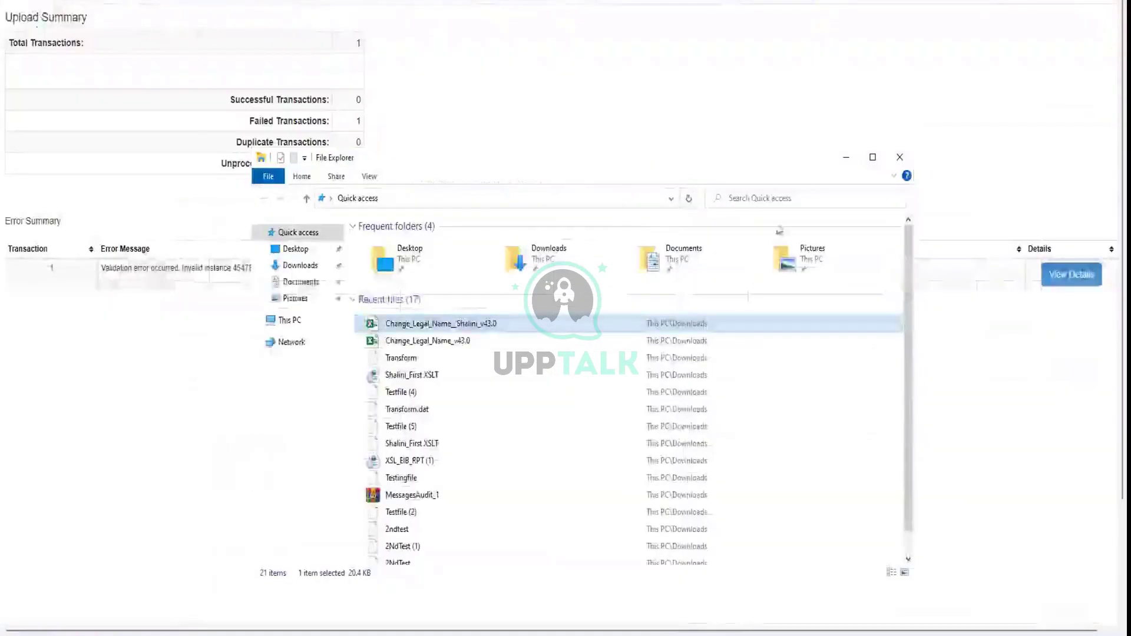
# Minimize File Explorer to return to the INT0001_EIB_Inbound_Shalini background process page
pyautogui.click(846, 157)
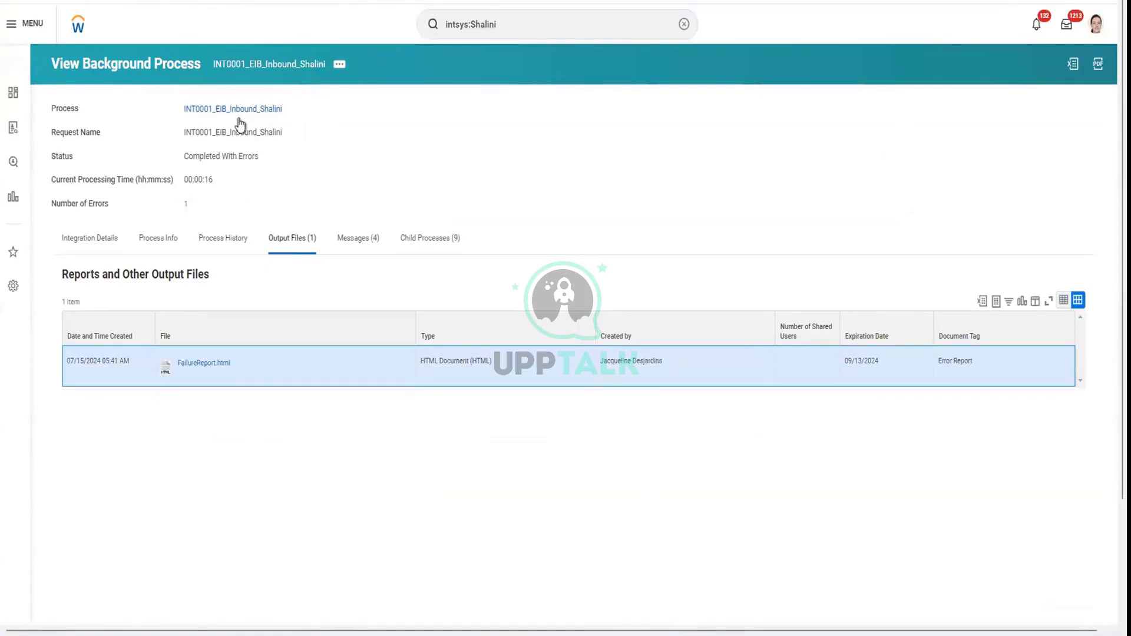
# Open the integration system behind the process and browse its related actions menu
pyautogui.click(308, 125)
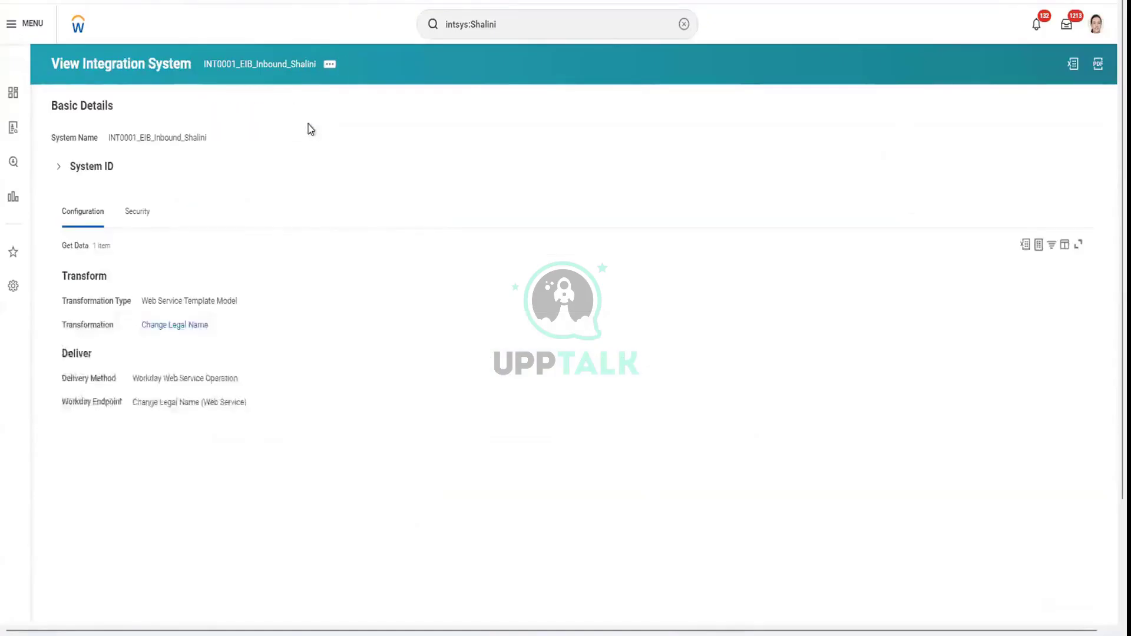
pyautogui.click(329, 66)
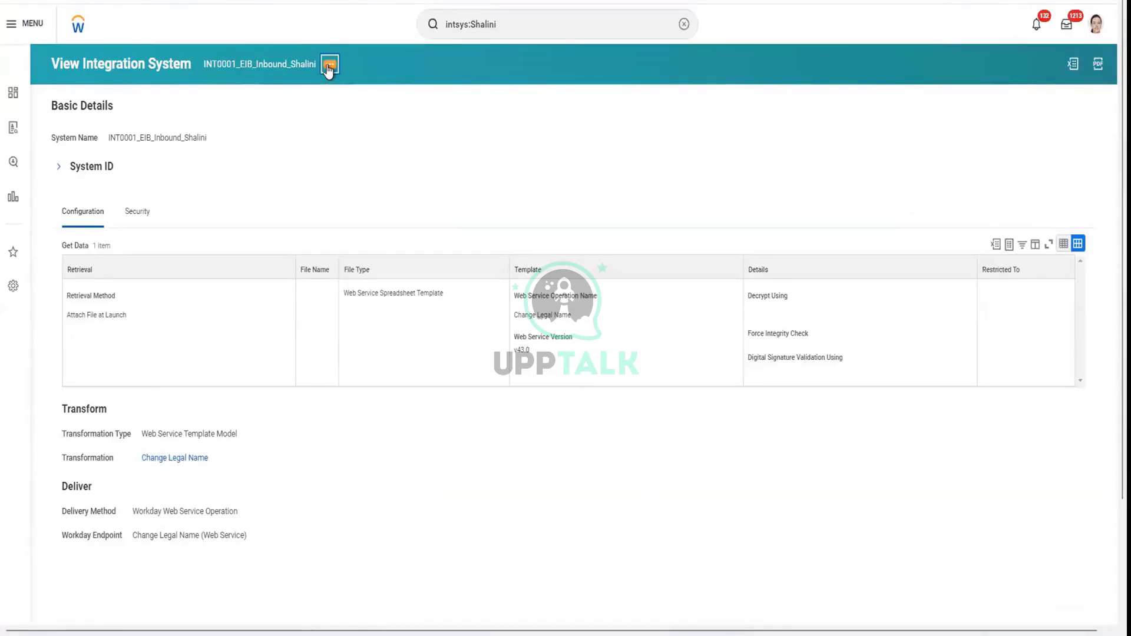
pyautogui.click(329, 66)
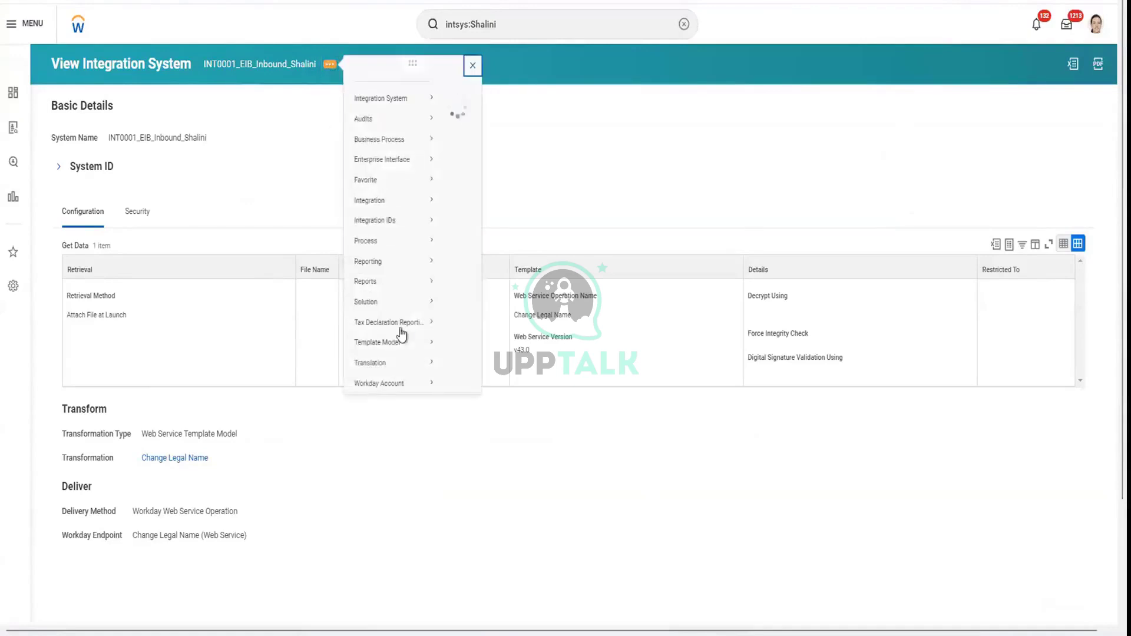
pyautogui.moveTo(373, 364)
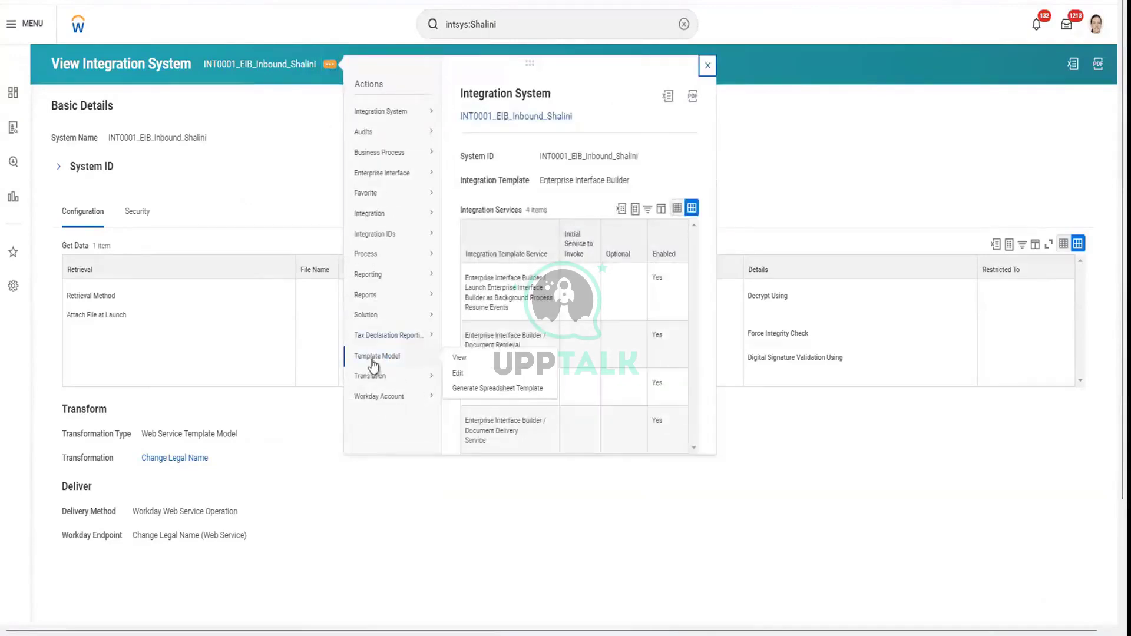
pyautogui.moveTo(373, 334)
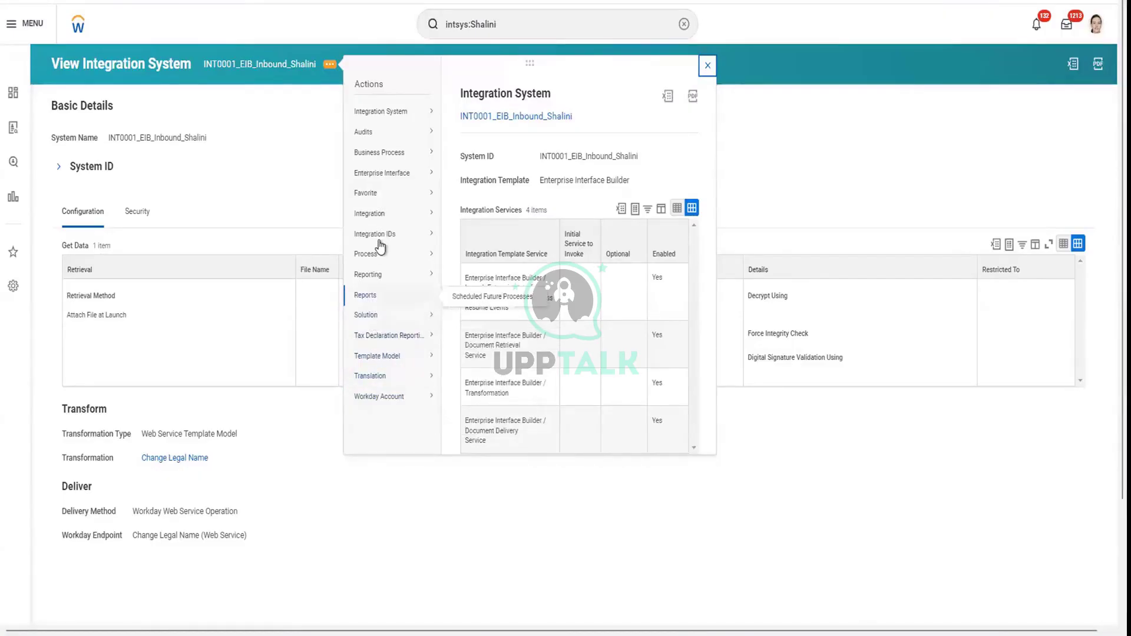
pyautogui.moveTo(377, 244)
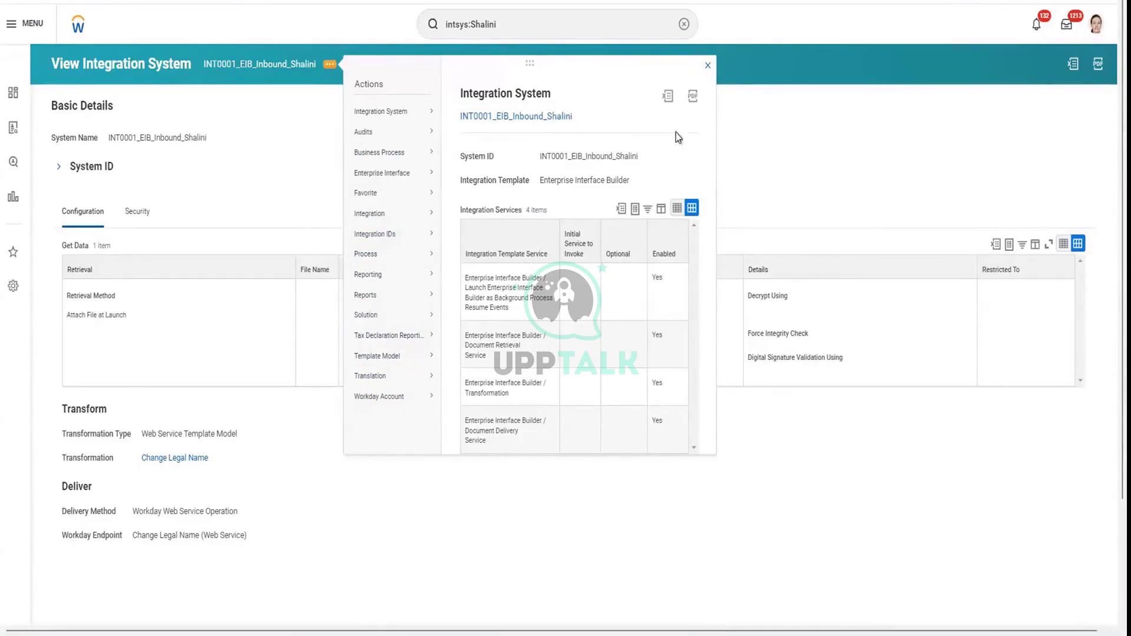
pyautogui.click(340, 95)
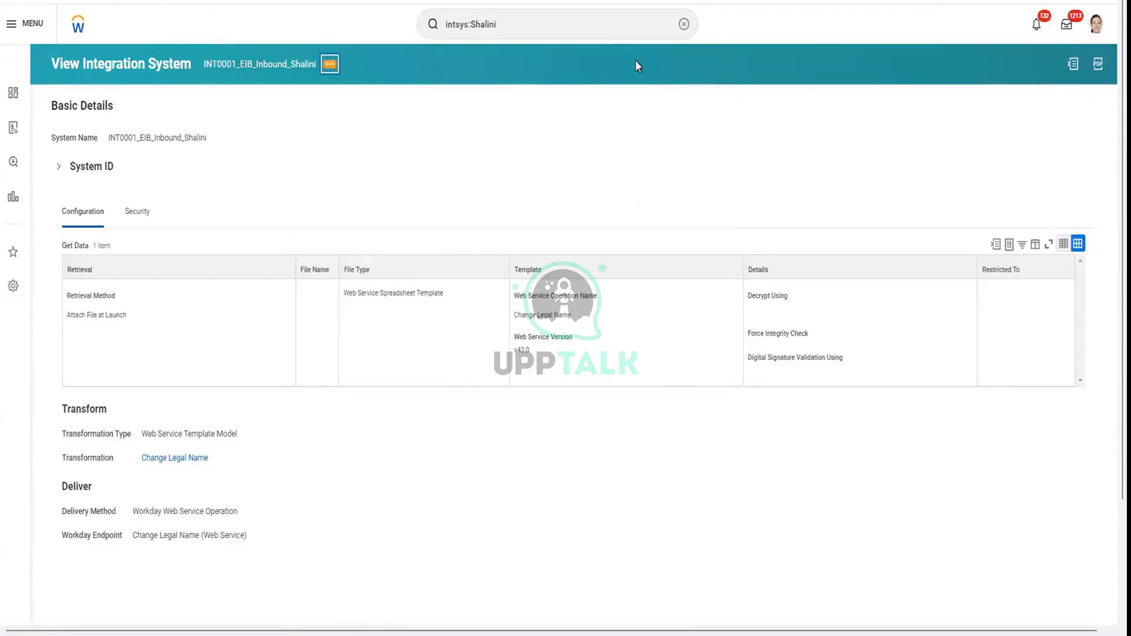
pyautogui.press('Return')
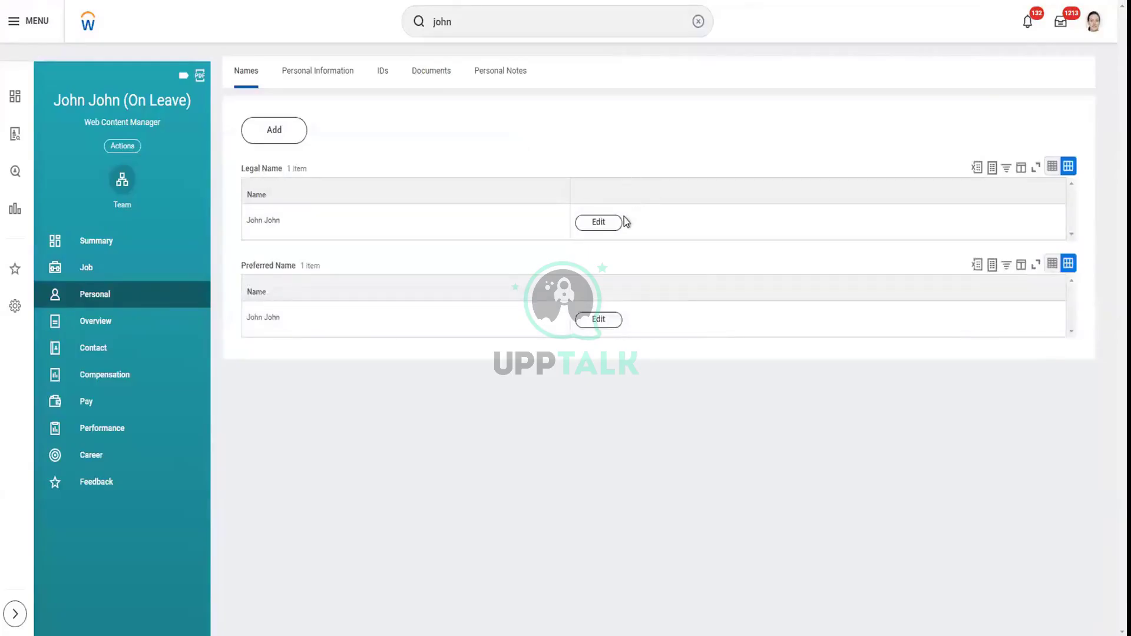
# Edit the worker's legal name, trimming the old text from Last Name, and submit it effective 07/15/2024
pyautogui.click(612, 230)
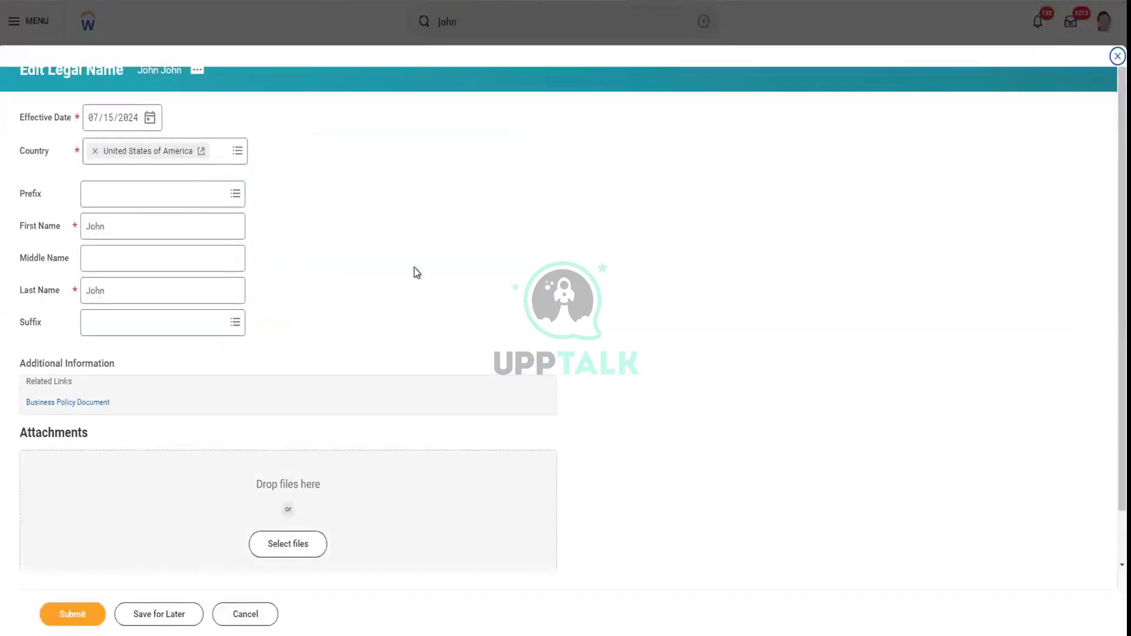
pyautogui.scroll(-1, 202, 459)
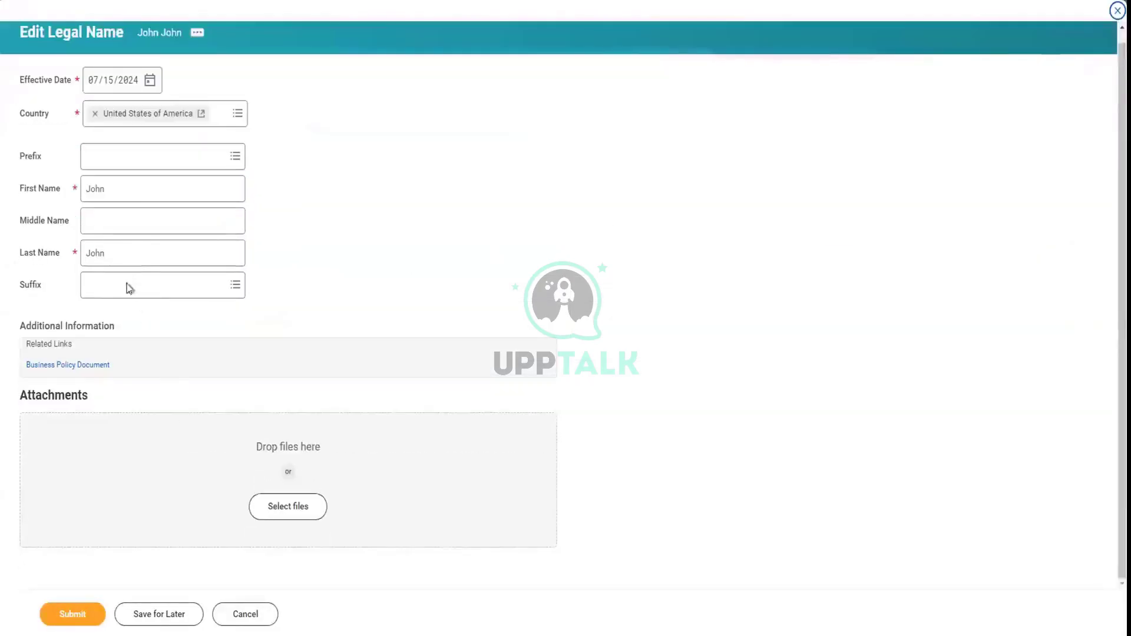
pyautogui.click(144, 249)
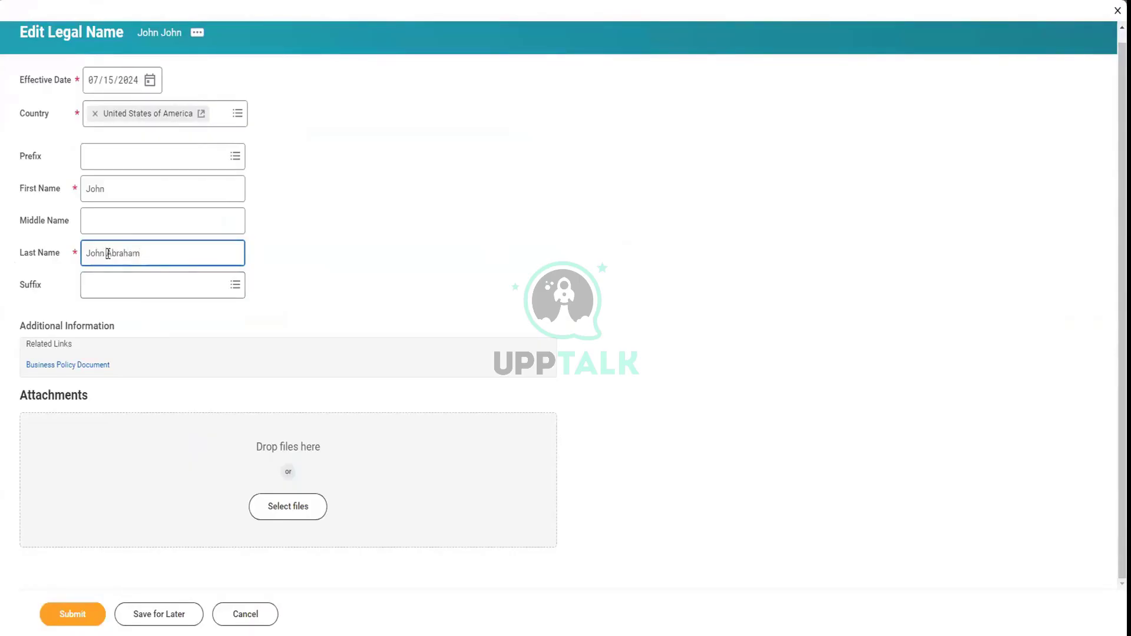
pyautogui.moveTo(108, 254); pyautogui.dragTo(86, 253)
pyautogui.press('BackSpace')
pyautogui.click(347, 240)
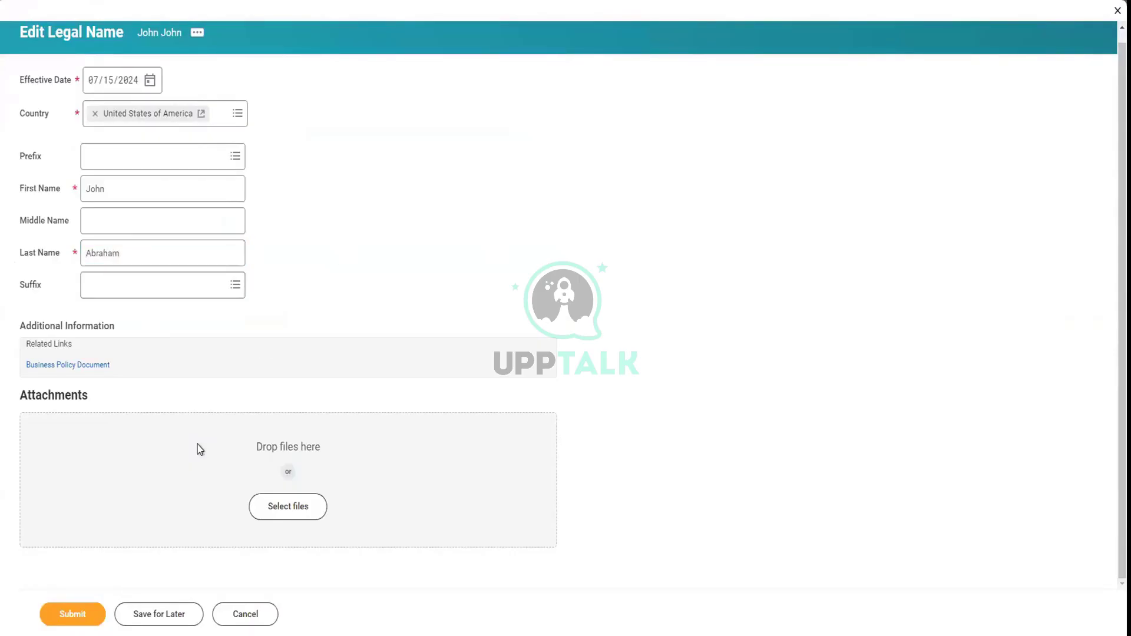
pyautogui.click(82, 613)
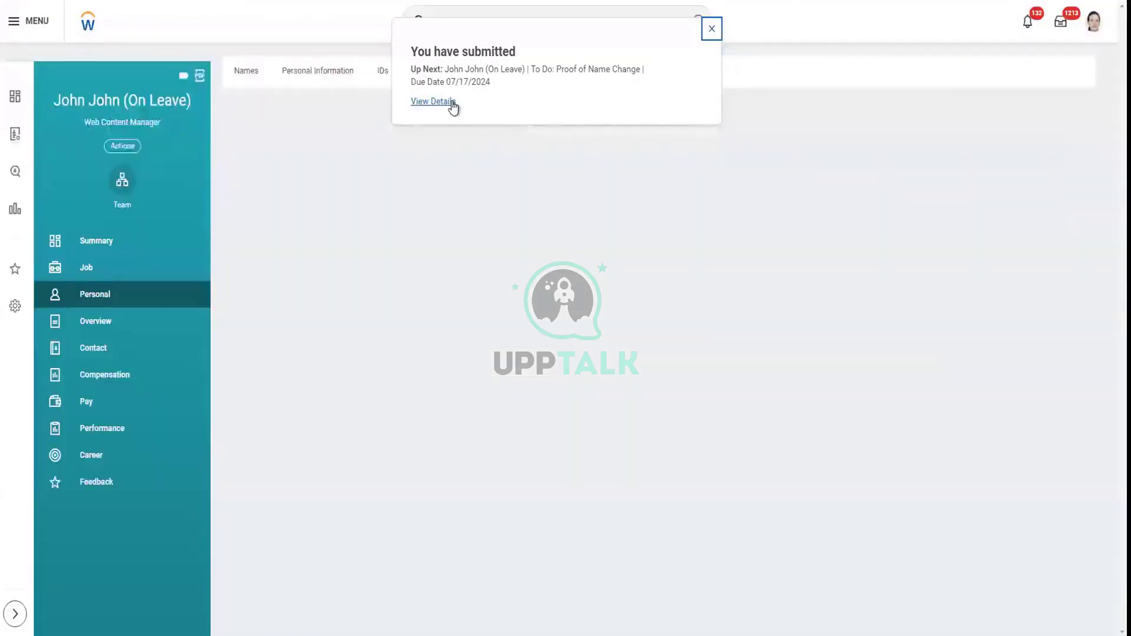
# Review the submitted name change, now In Progress, and open the worker's related actions down to Security Profile
pyautogui.click(452, 104)
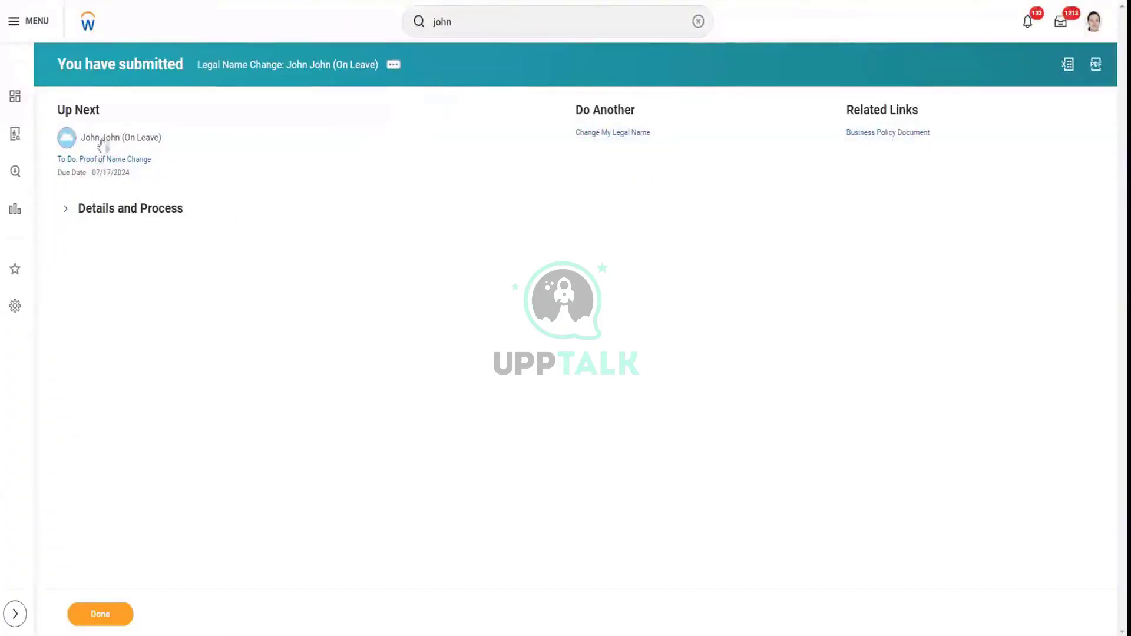
pyautogui.click(65, 209)
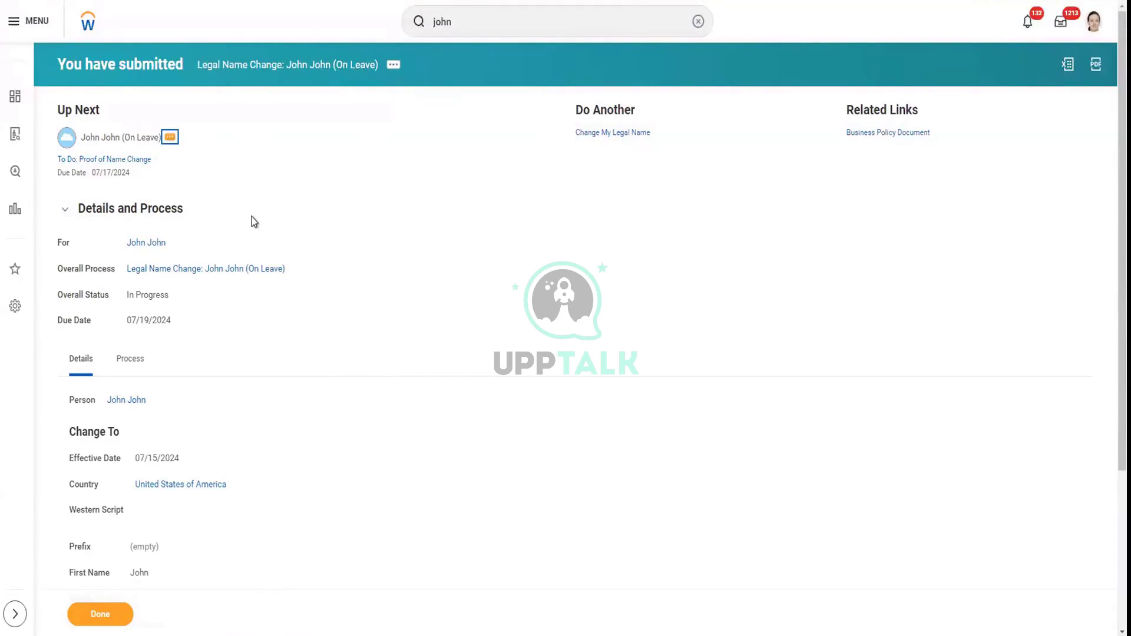
pyautogui.press('Return')
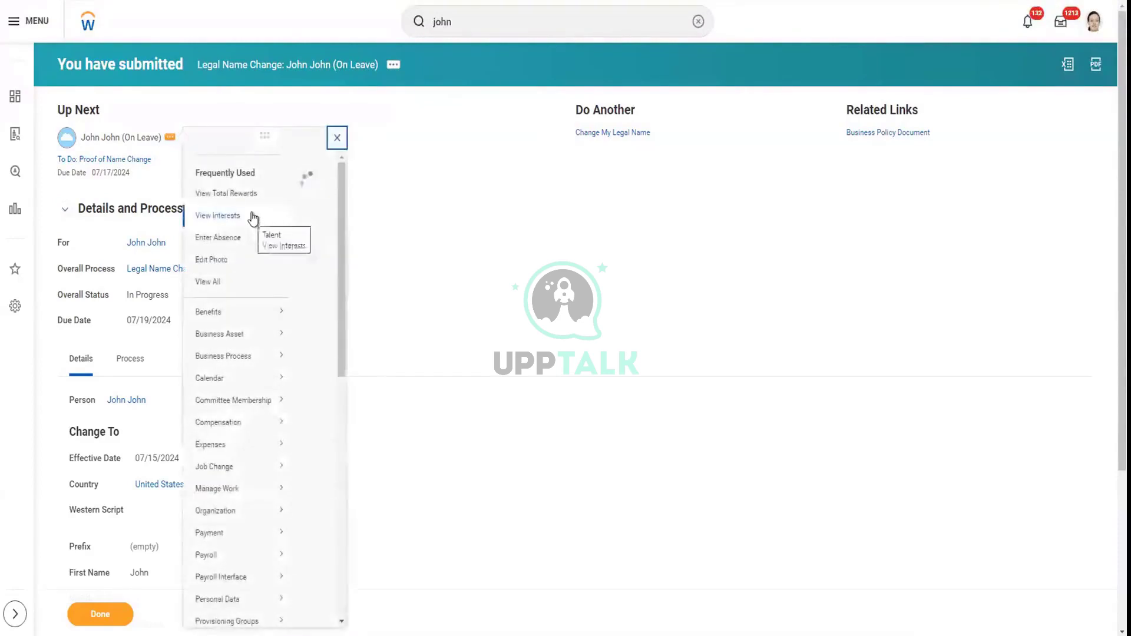
pyautogui.scroll(-2, 233, 530)
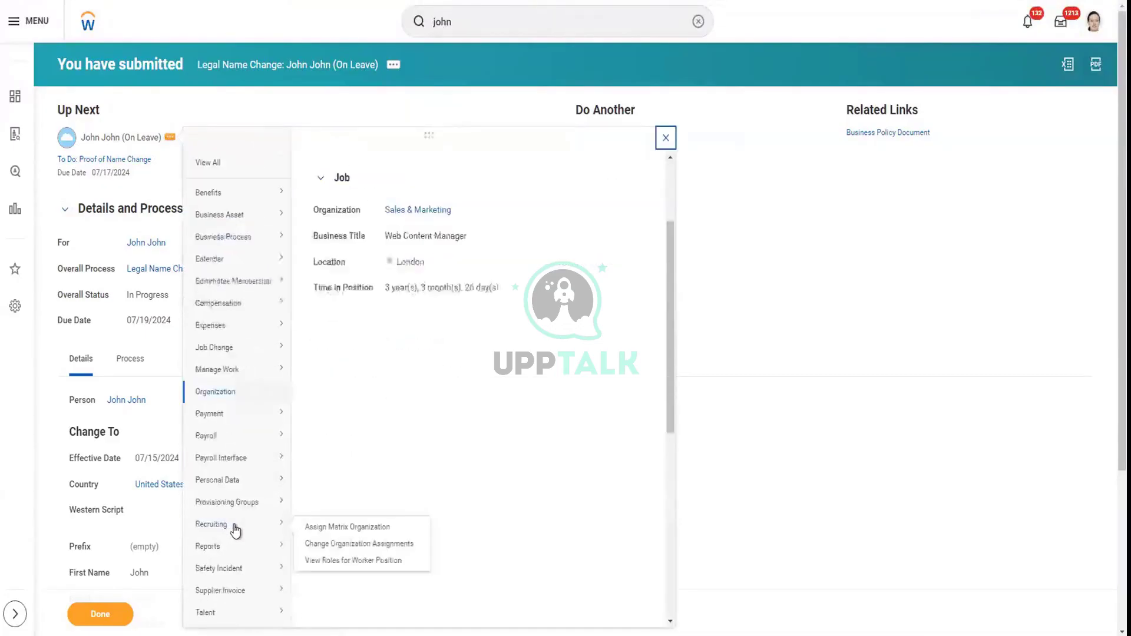
pyautogui.moveTo(235, 530)
pyautogui.scroll(-5, 235, 530)
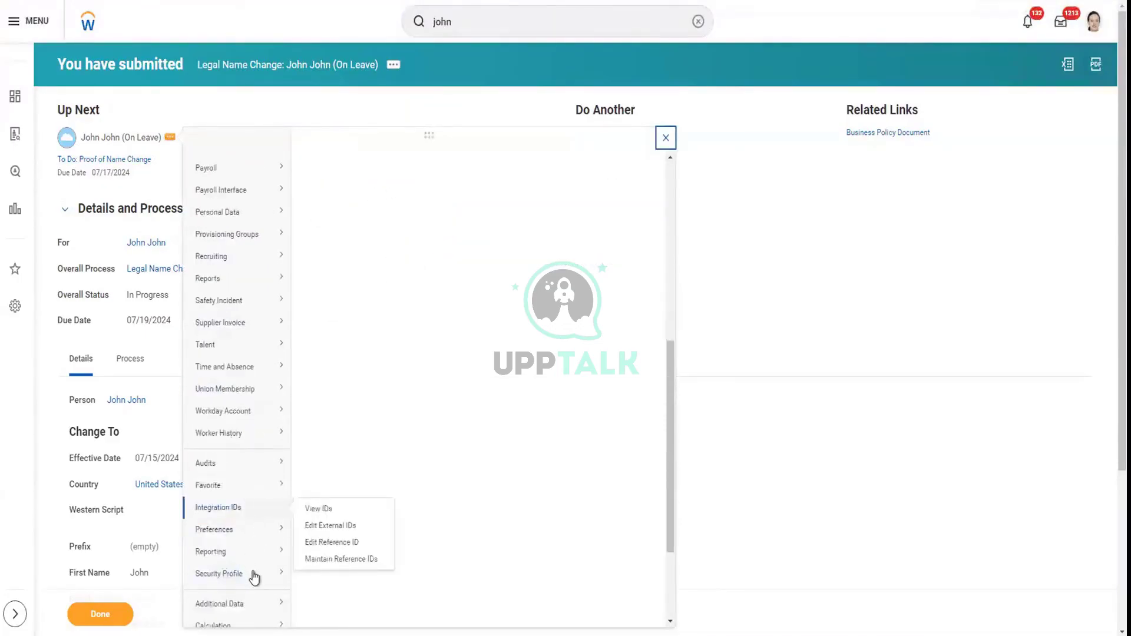
# Start a proxy session acting as the on-leave worker
pyautogui.moveTo(263, 576)
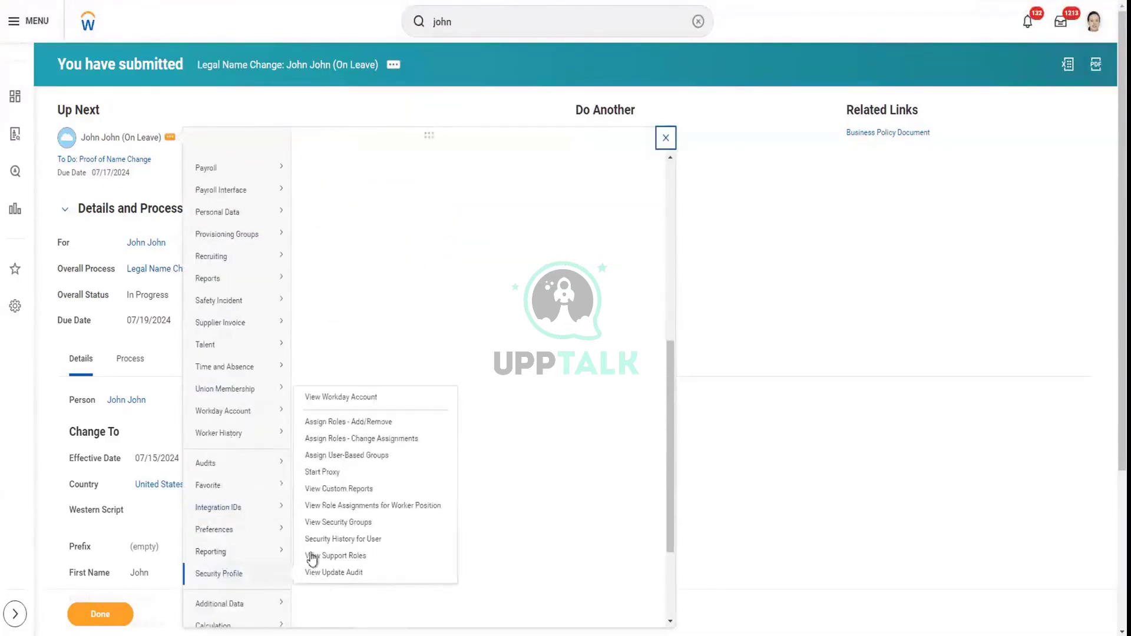
pyautogui.click(327, 472)
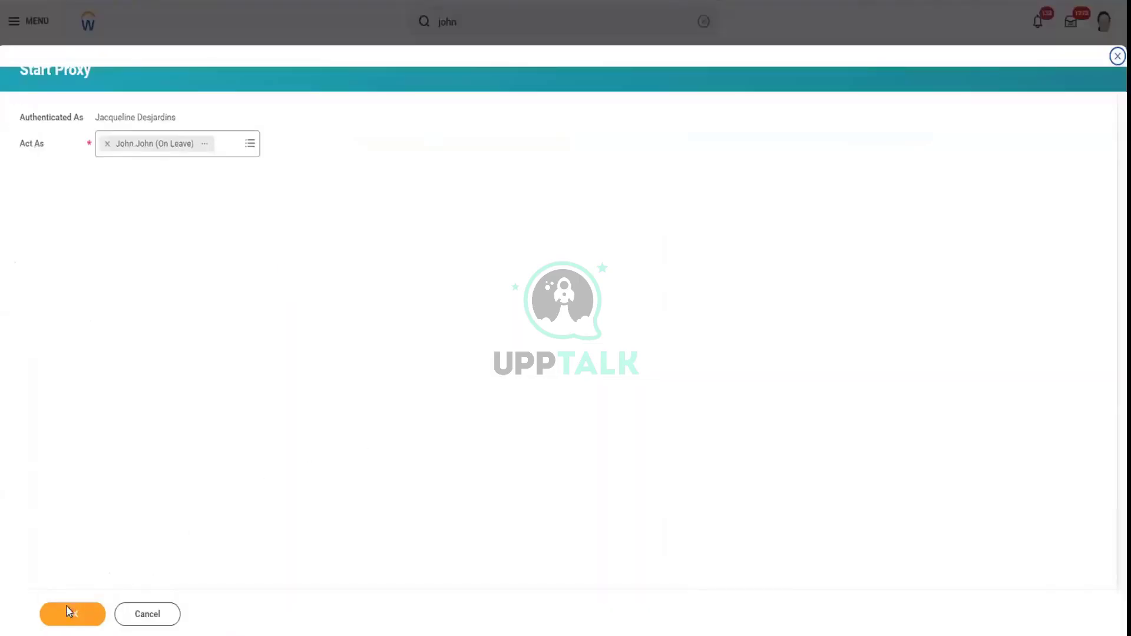
pyautogui.click(76, 613)
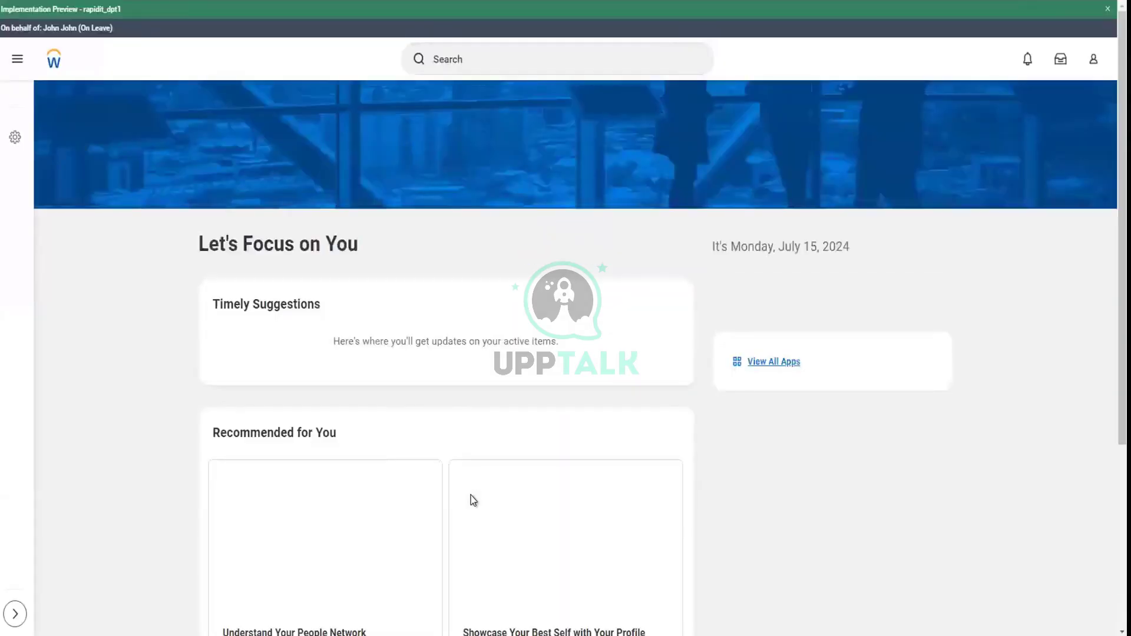
# Check notifications and open the proxied worker's task inbox
pyautogui.scroll(-2, 799, 456)
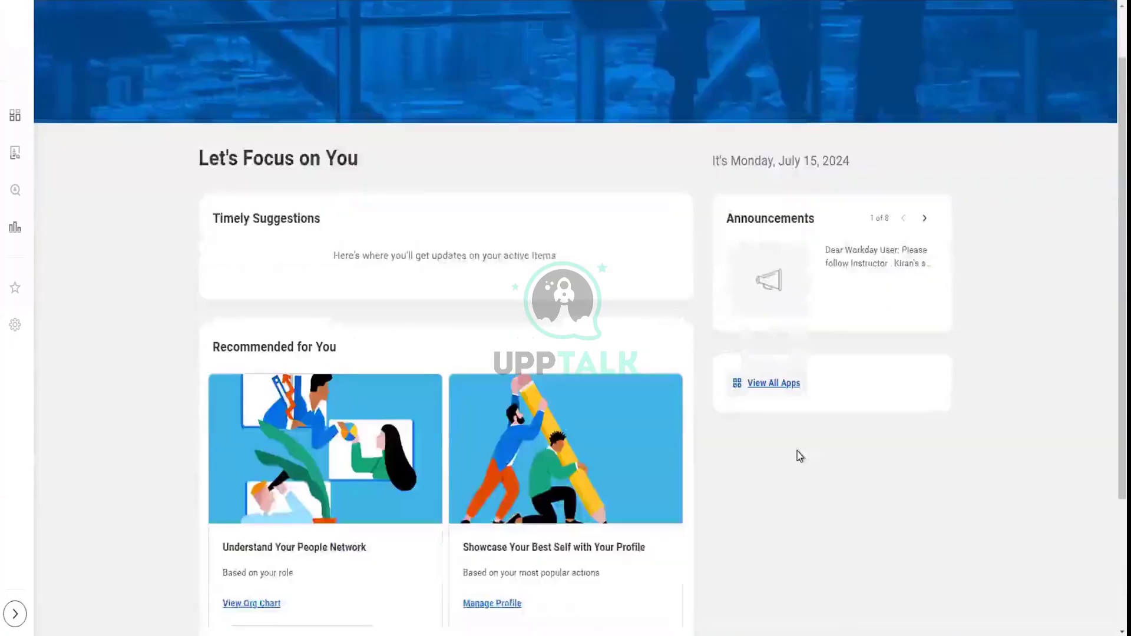
pyautogui.scroll(-2, 799, 457)
pyautogui.scroll(3, 799, 457)
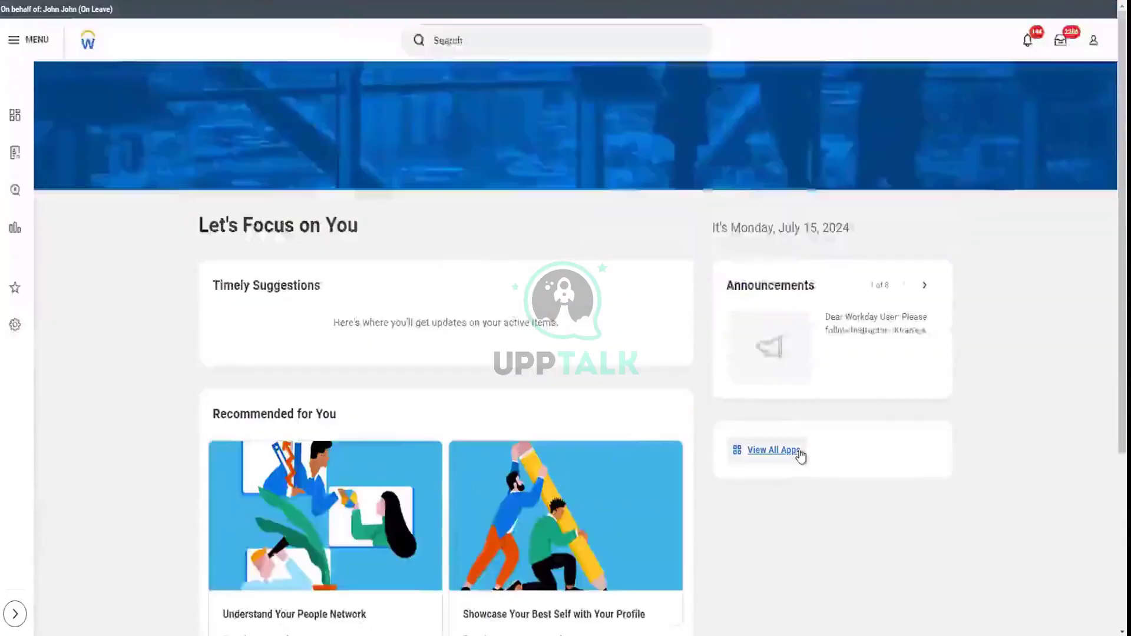
pyautogui.scroll(-3, 800, 457)
pyautogui.scroll(3, 799, 457)
pyautogui.scroll(1, 1042, 135)
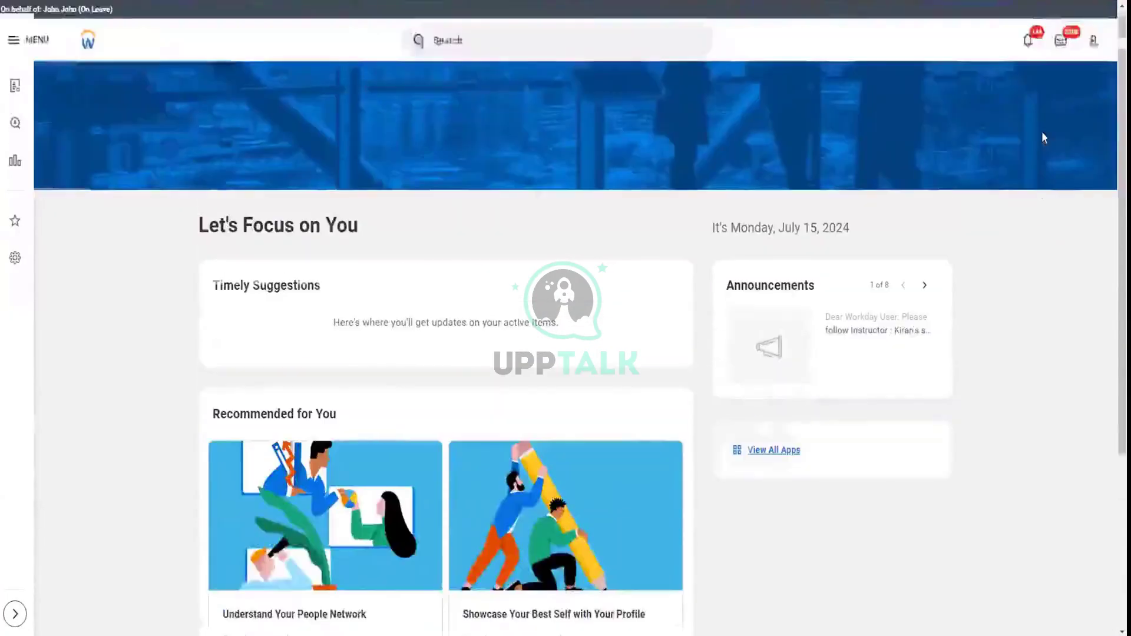
pyautogui.click(1028, 42)
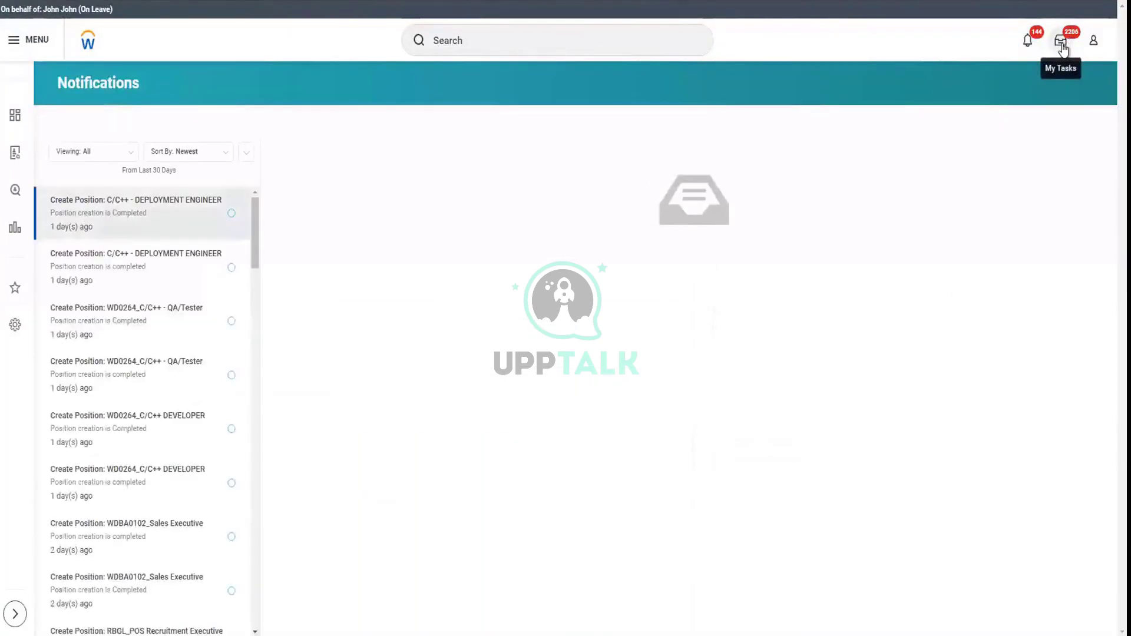
pyautogui.click(1062, 44)
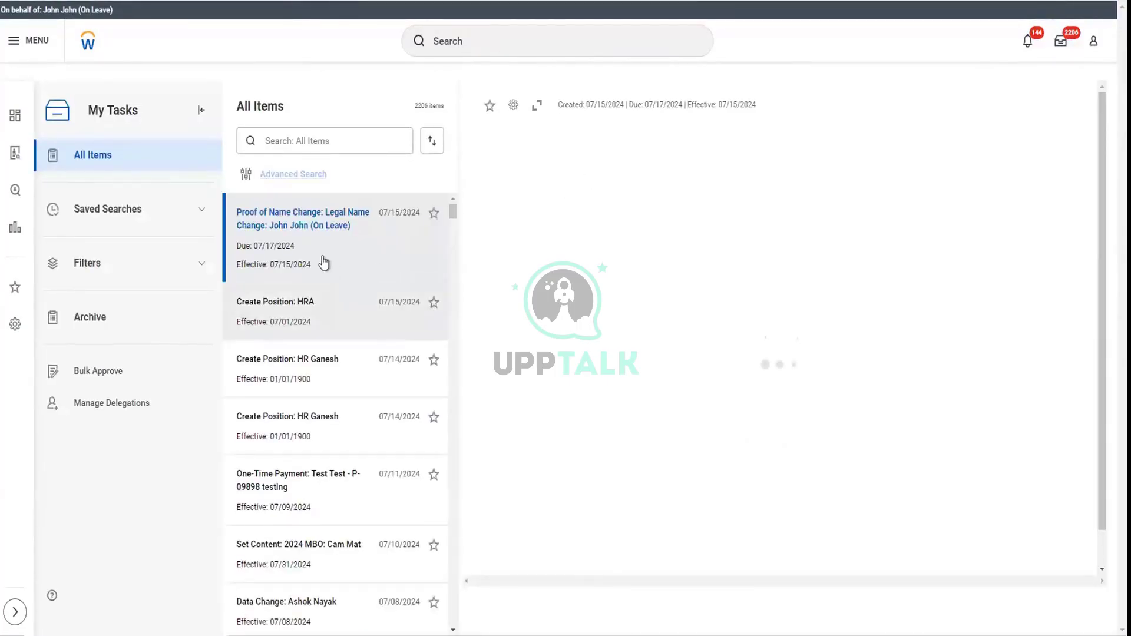
# Submit the Proof of Name Change to-do and view its completed details
pyautogui.moveTo(314, 240); pyautogui.dragTo(313, 226)
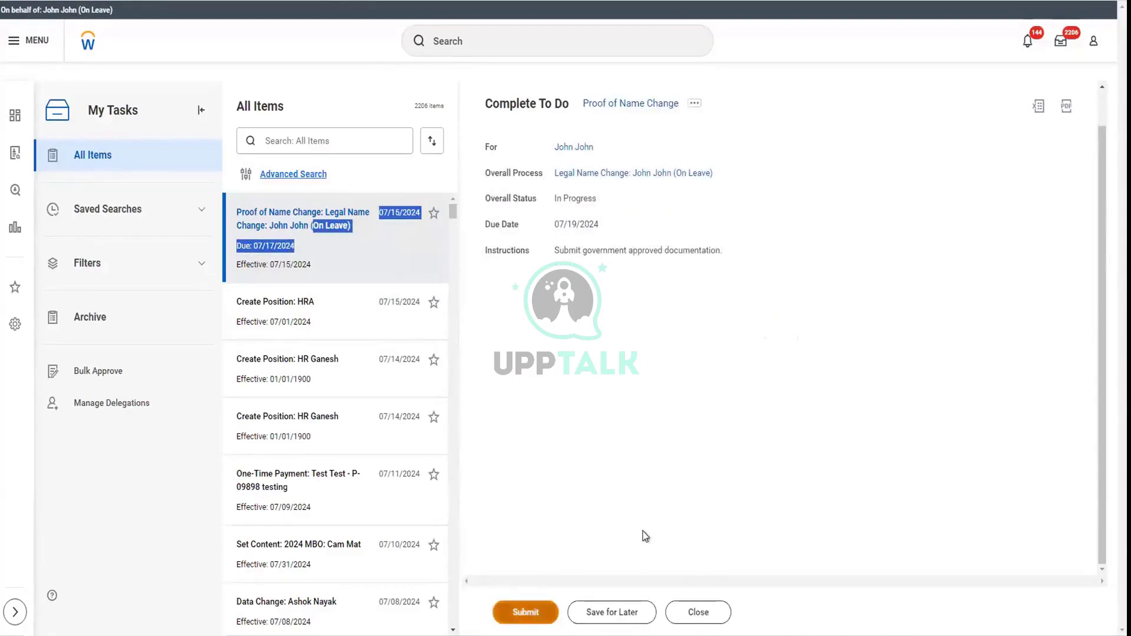
pyautogui.click(525, 612)
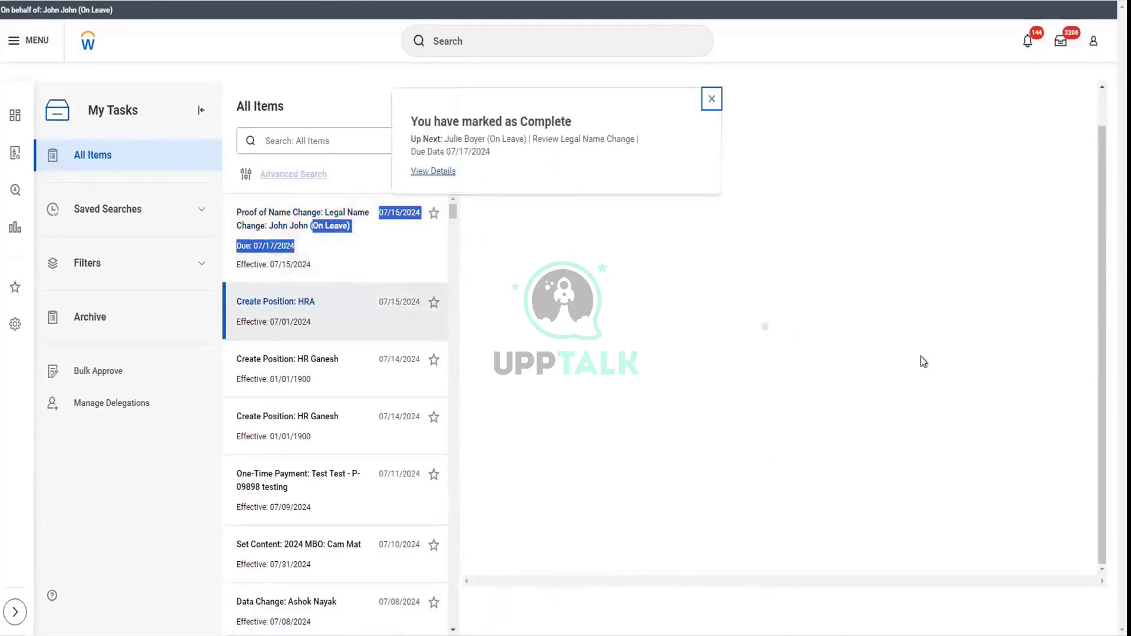
pyautogui.click(434, 171)
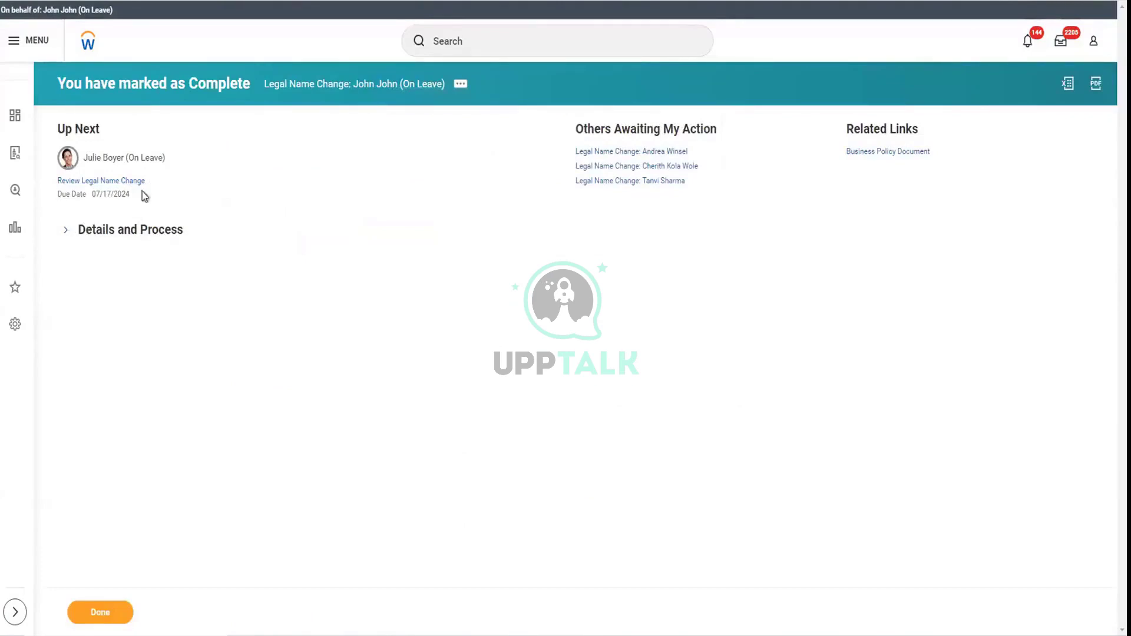
# Expand the legal name change details and open the worker's Integration IDs from related actions
pyautogui.moveTo(171, 157)
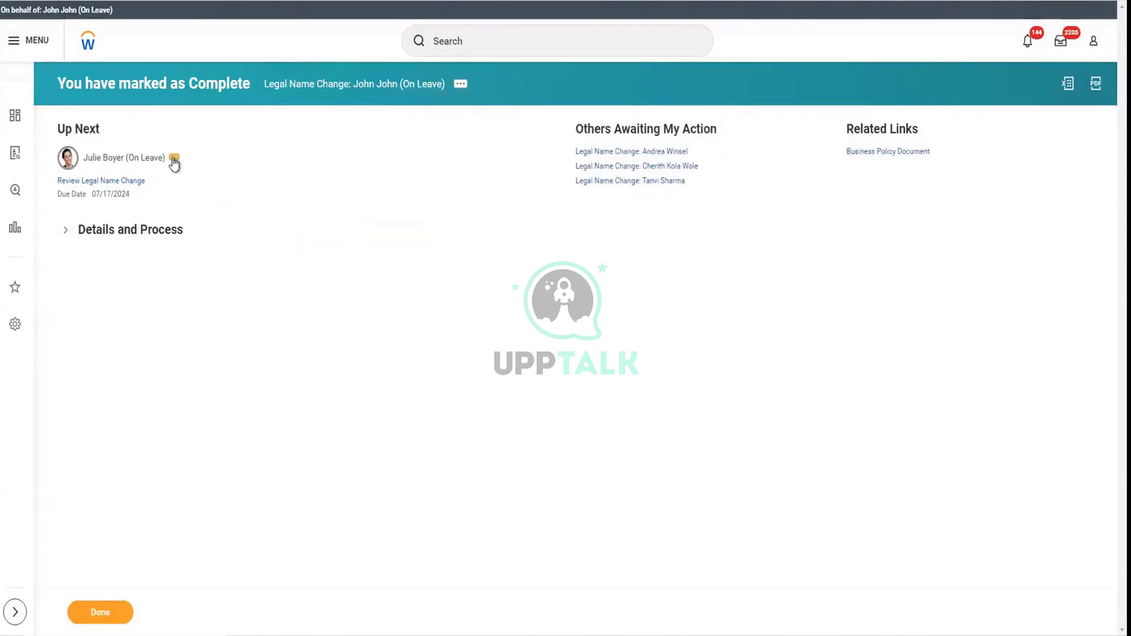
pyautogui.click(66, 231)
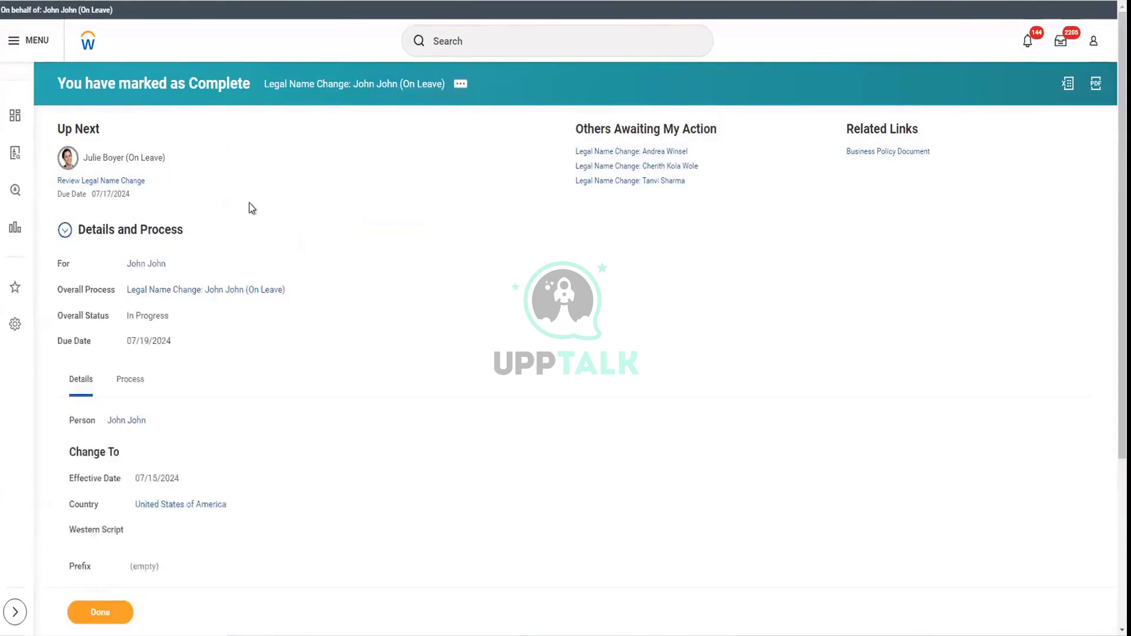
pyautogui.click(174, 264)
pyautogui.moveTo(242, 337)
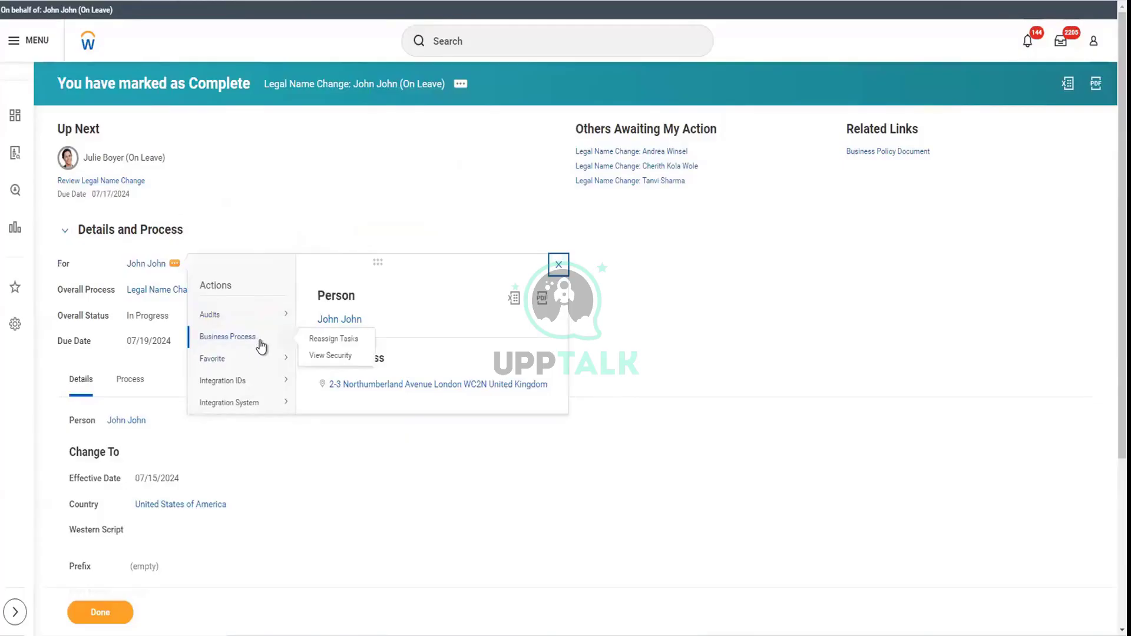
pyautogui.moveTo(269, 390)
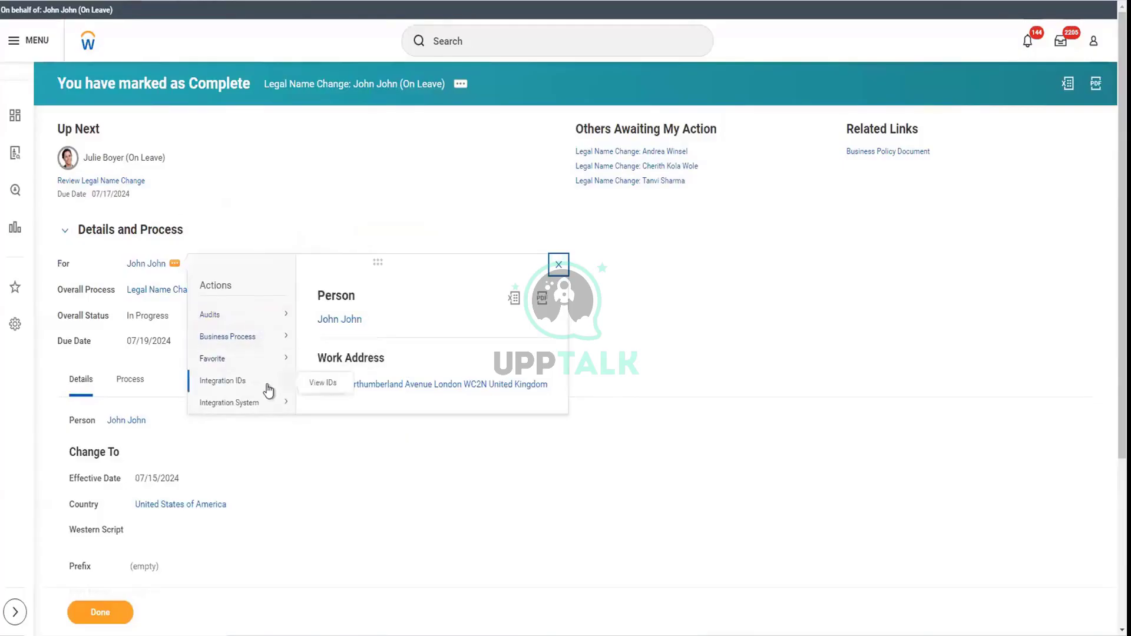
pyautogui.moveTo(282, 351)
pyautogui.rightClick(328, 388)
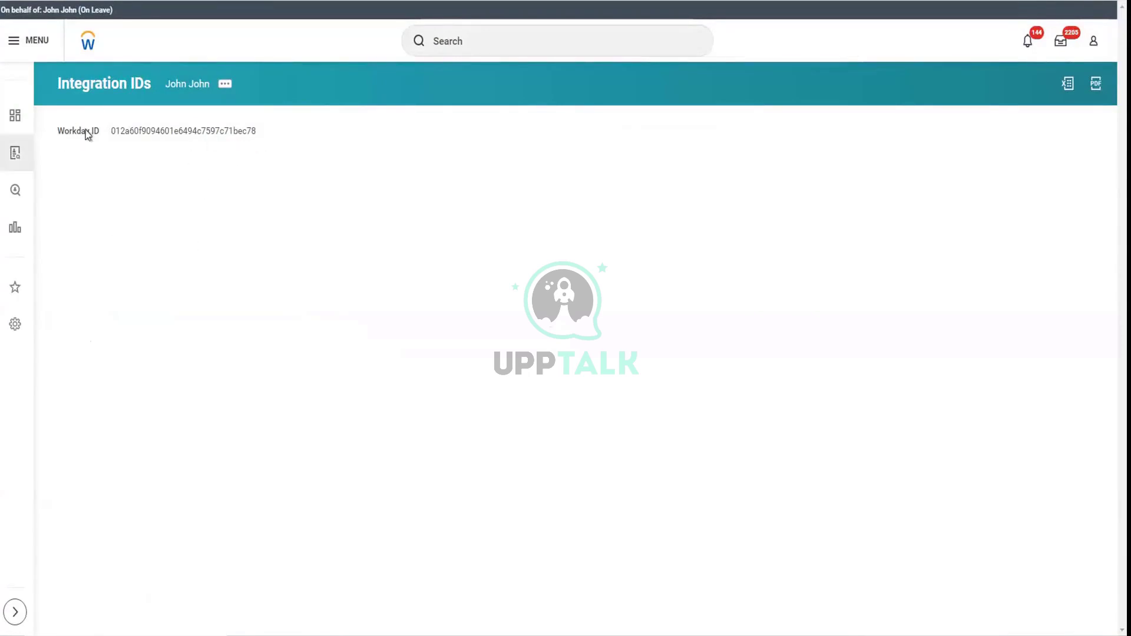
# Open the worker's person record, then end the proxy session with the Stop Proxy task
pyautogui.click(197, 85)
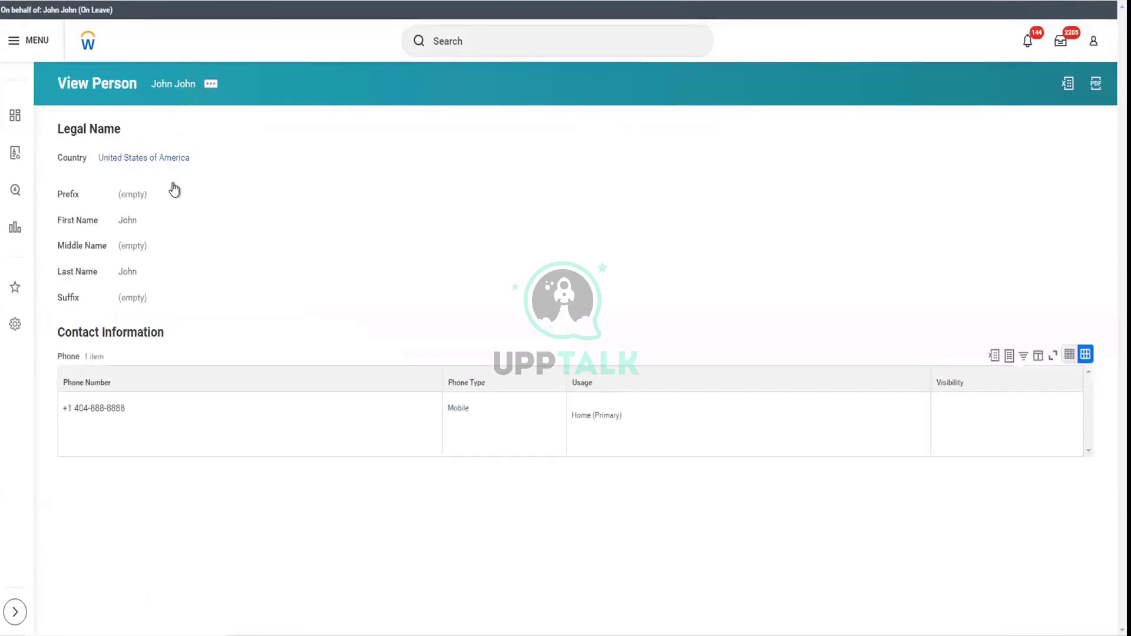
pyautogui.click(487, 41)
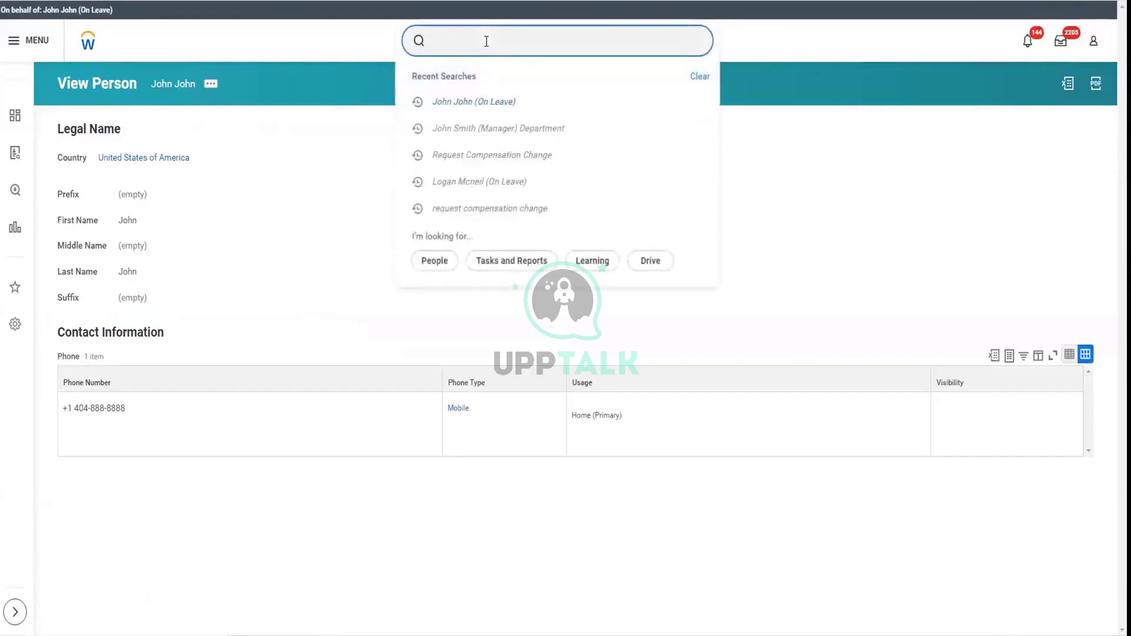
pyautogui.write('stop proxy')
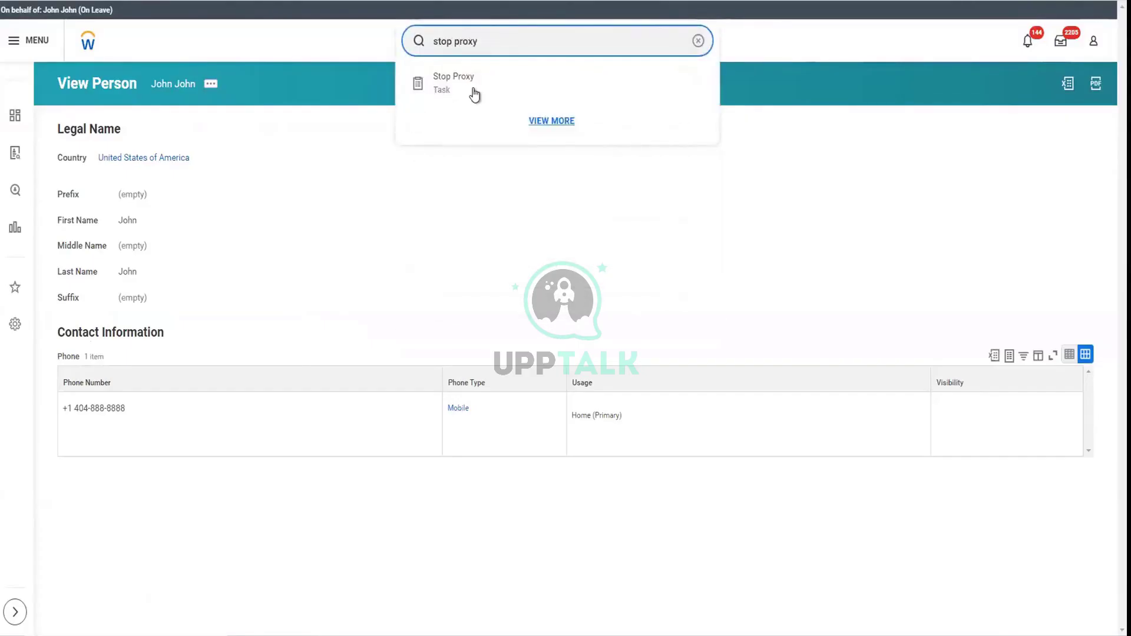
pyautogui.click(473, 89)
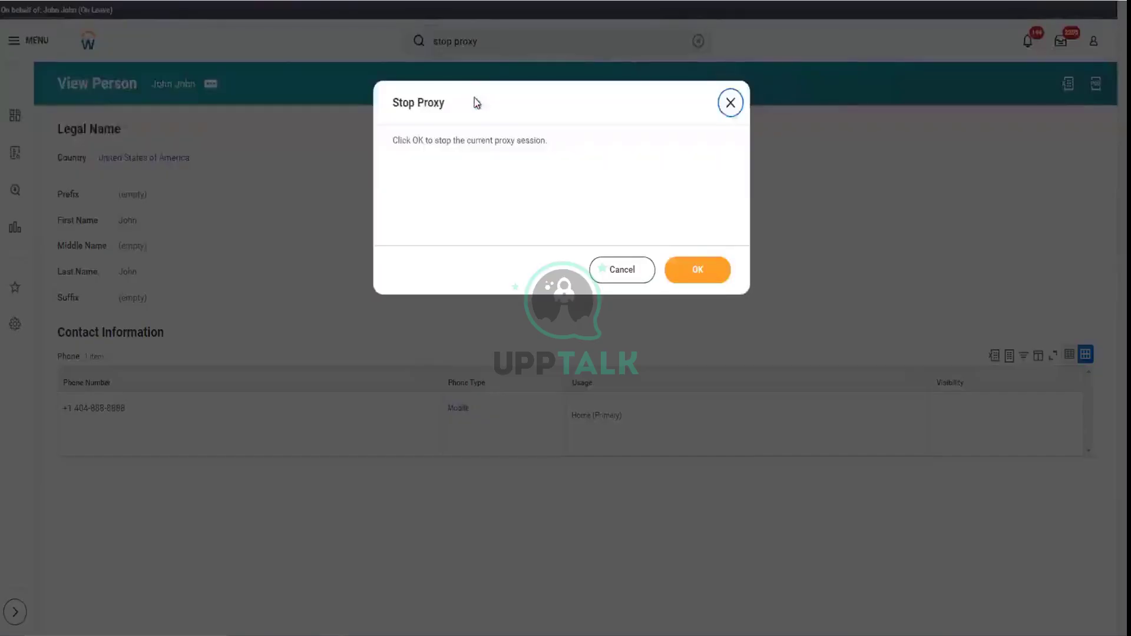
pyautogui.click(696, 266)
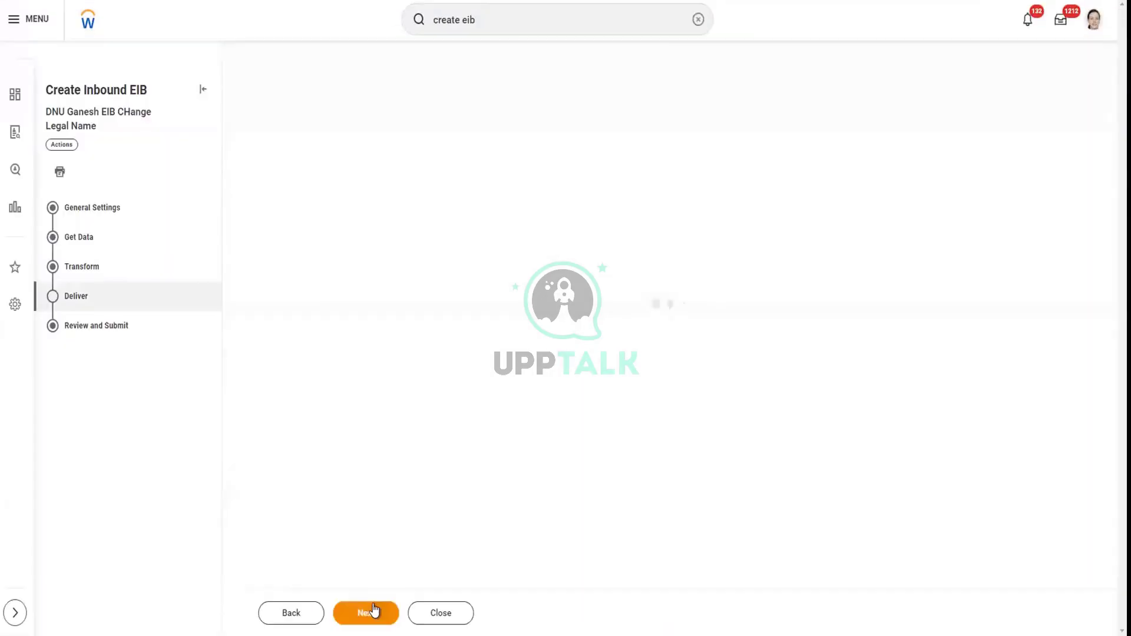
# Complete the Change Legal Name inbound EIB and open its spreadsheet template generation separately
pyautogui.click(369, 613)
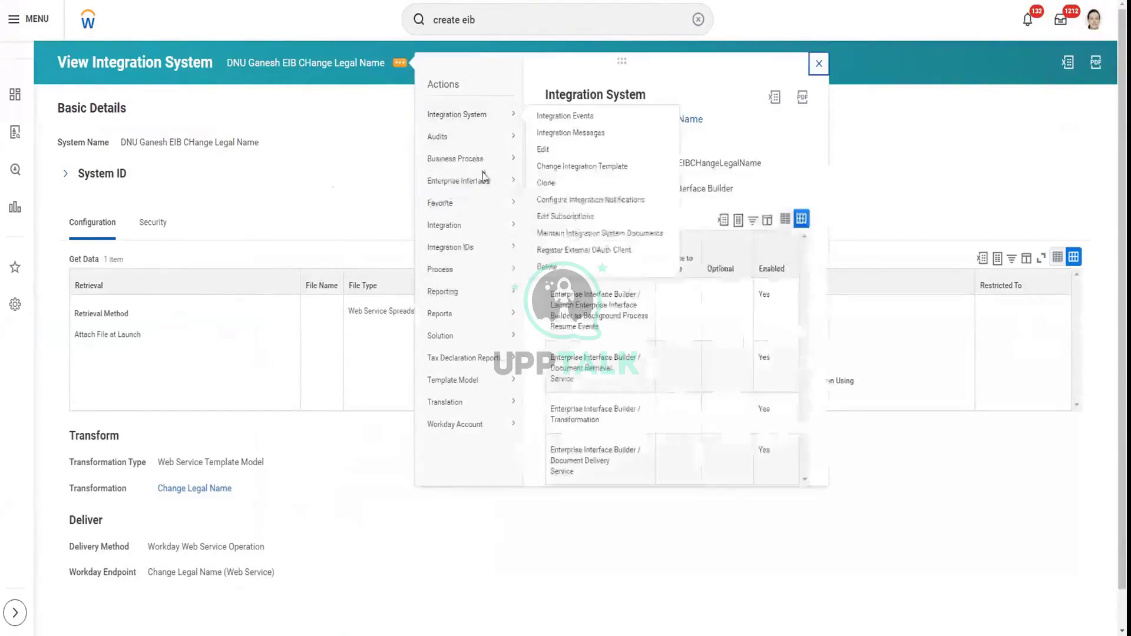
pyautogui.moveTo(499, 234)
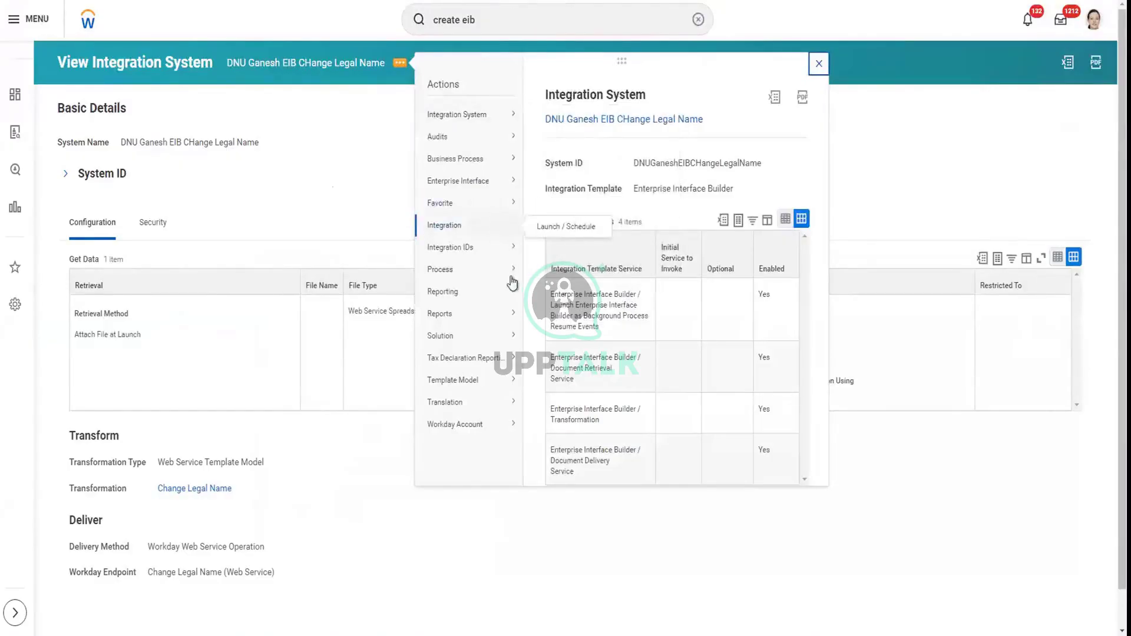
pyautogui.moveTo(509, 383)
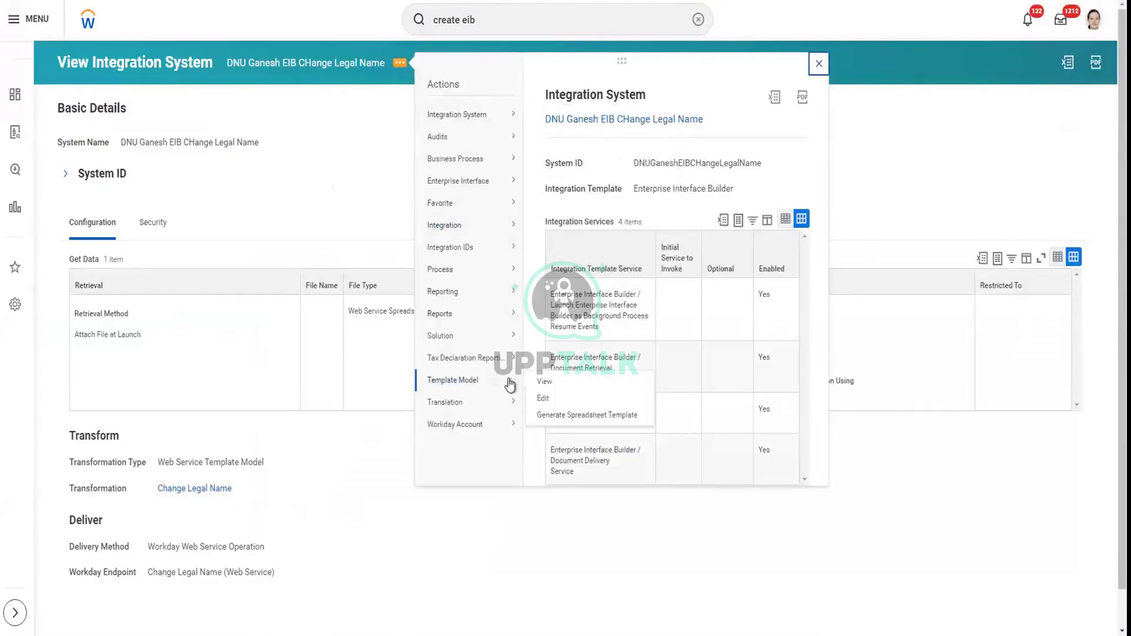
pyautogui.rightClick(557, 417)
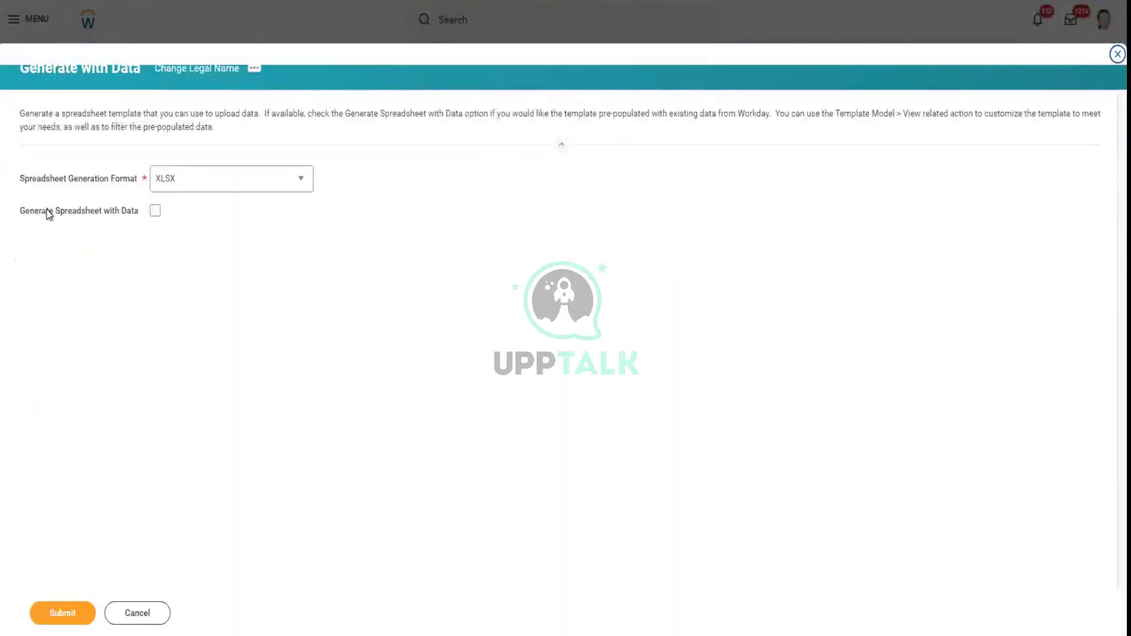
# Submit the XLSX template generation and open the EIB's template model for editing in a new tab
pyautogui.click(55, 616)
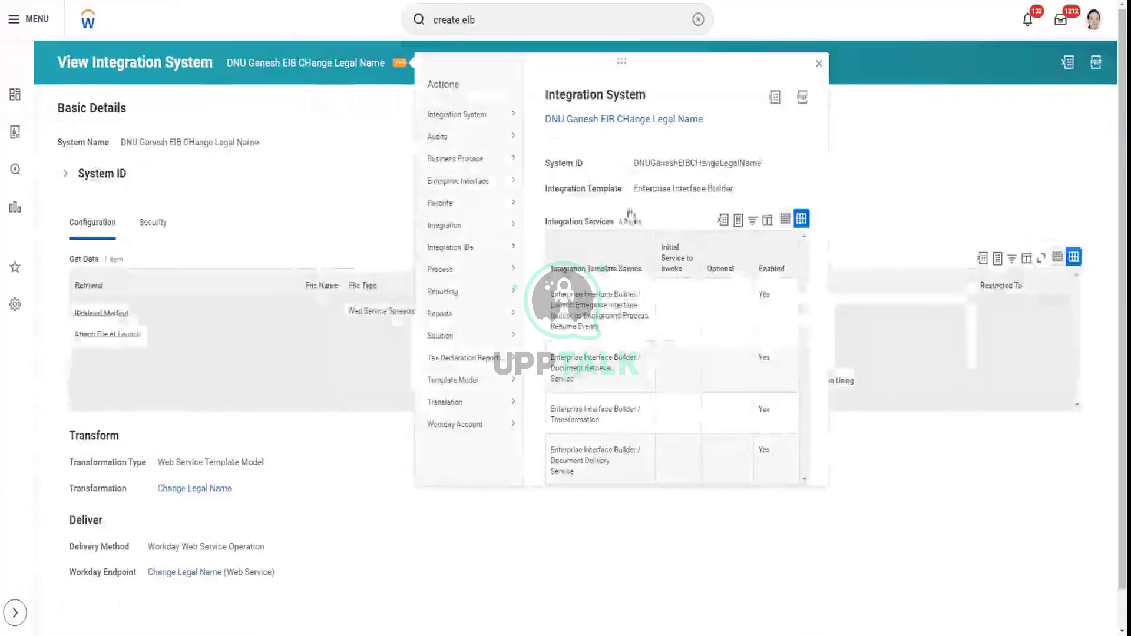
pyautogui.moveTo(507, 380)
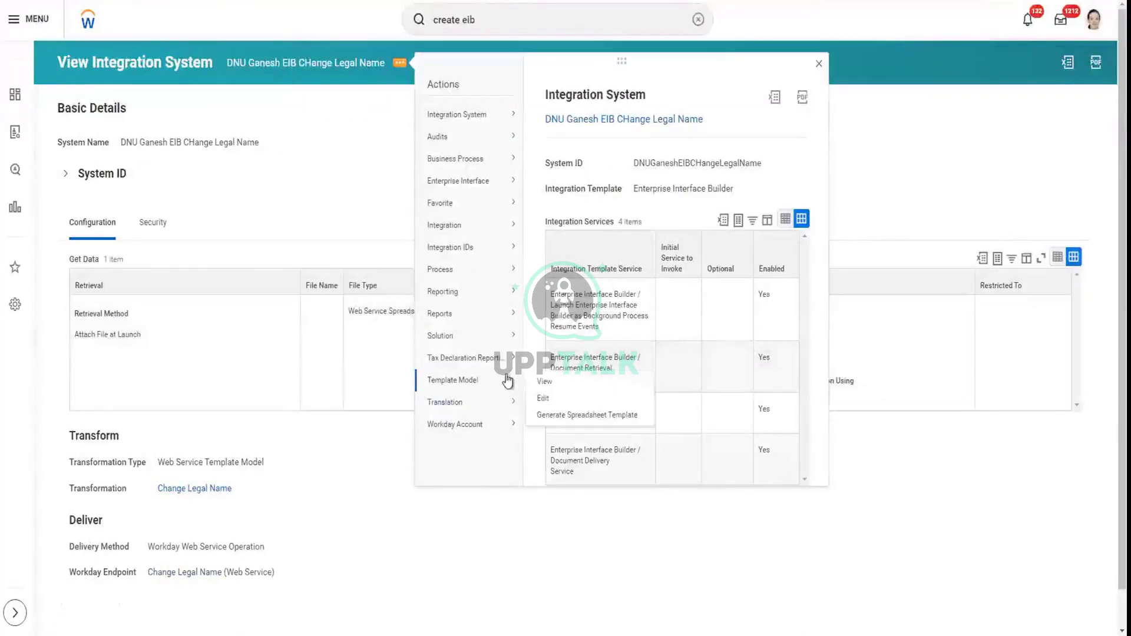
pyautogui.rightClick(544, 405)
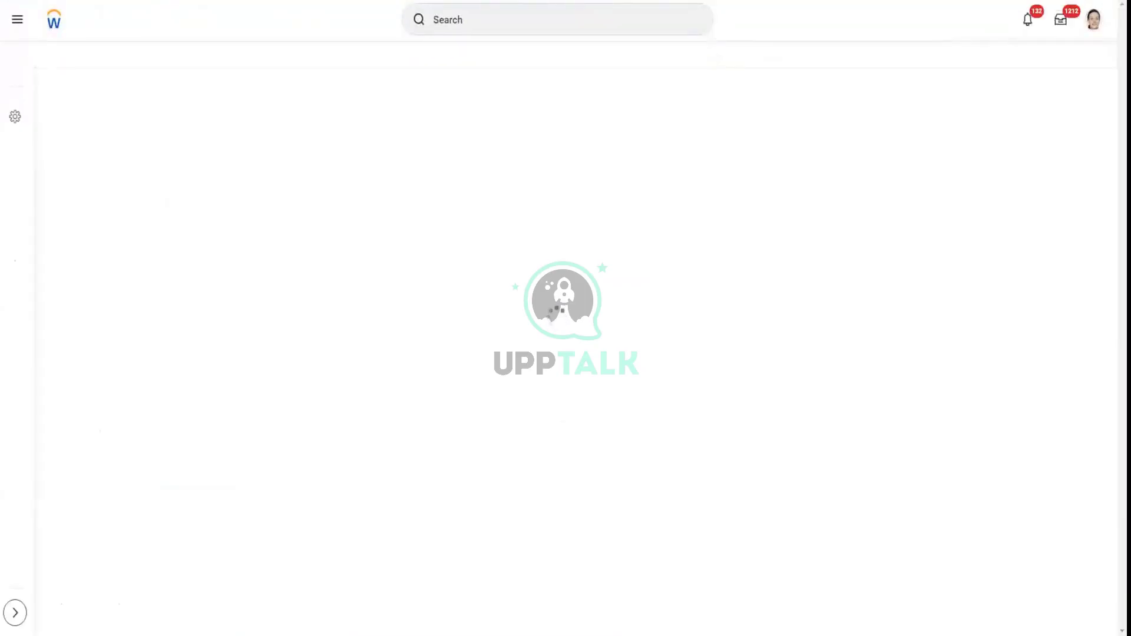
# Refresh the background process and fill the Reference ID filter row in the template data options
pyautogui.click(77, 260)
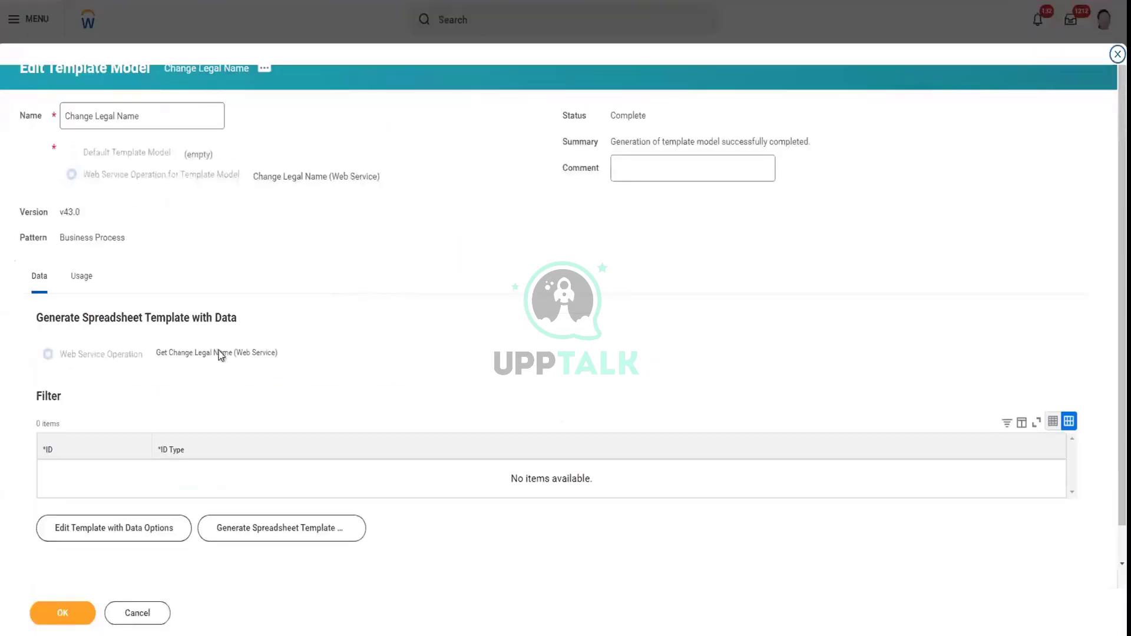
pyautogui.scroll(-2, 236, 372)
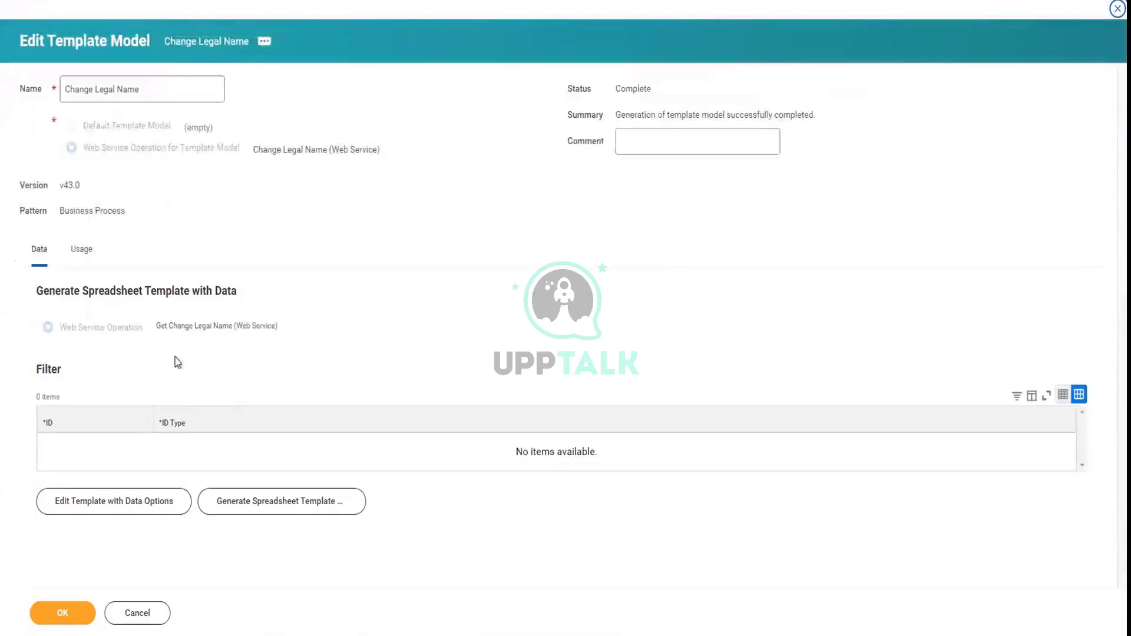
pyautogui.click(170, 509)
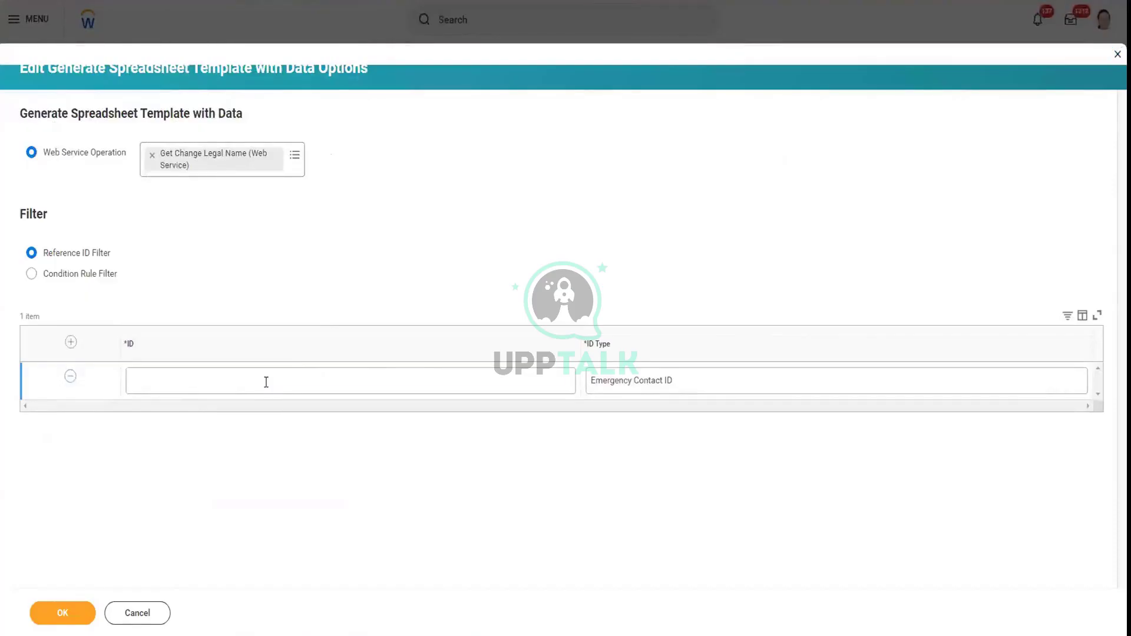
pyautogui.click(266, 382)
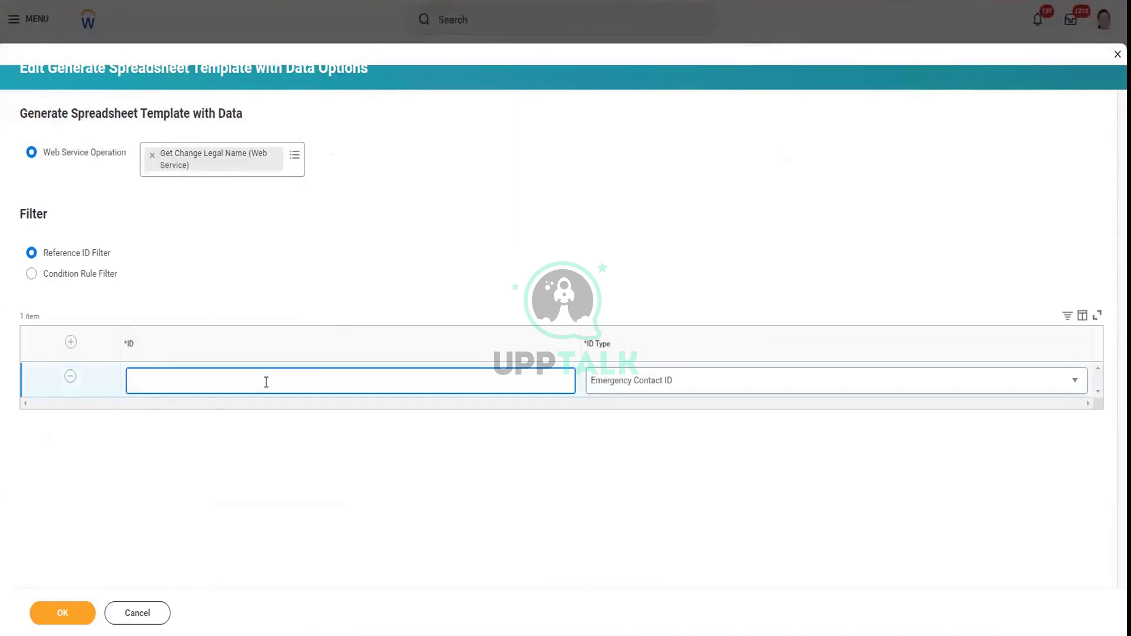
pyautogui.click(621, 386)
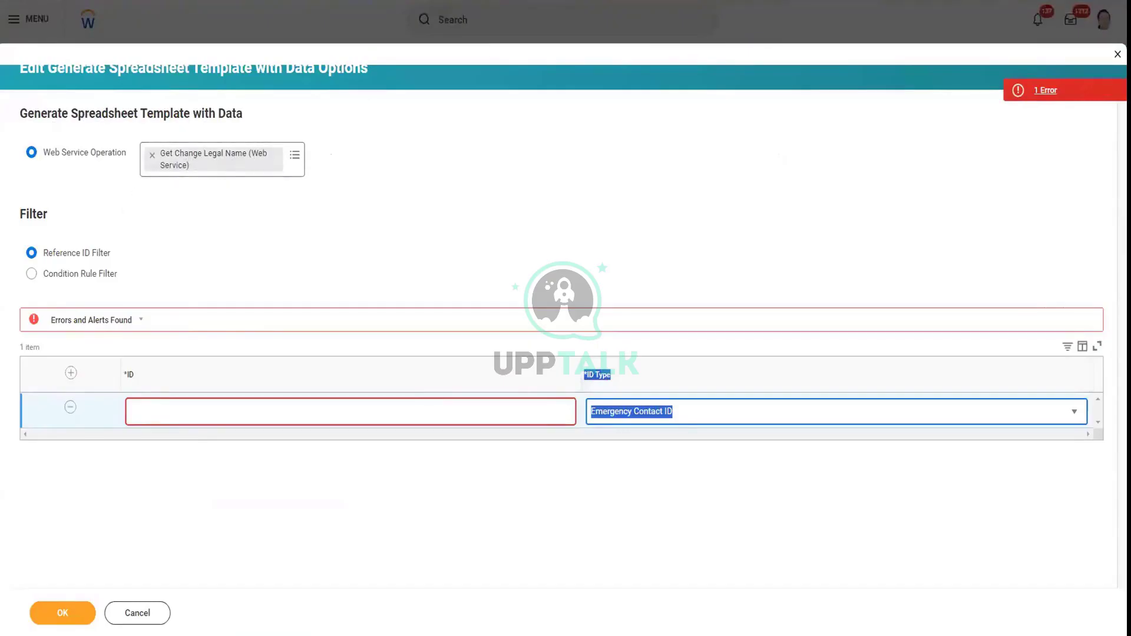
# In a new browser tab, search for 'workday web se'
pyautogui.hotkey('ctrl', 't')
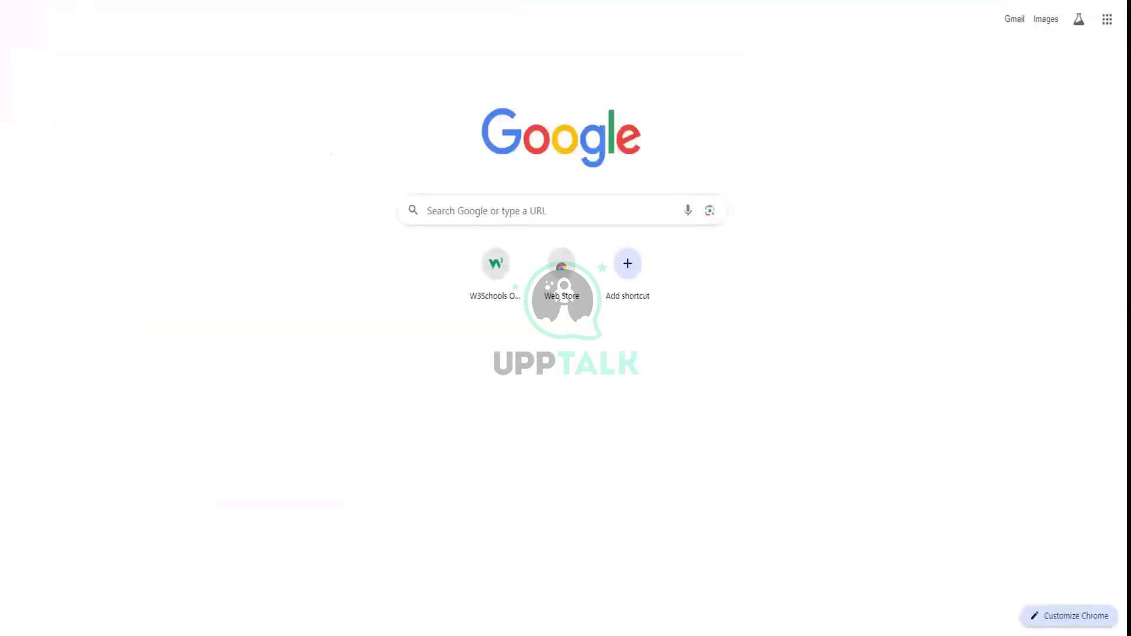
pyautogui.write('workday wen')
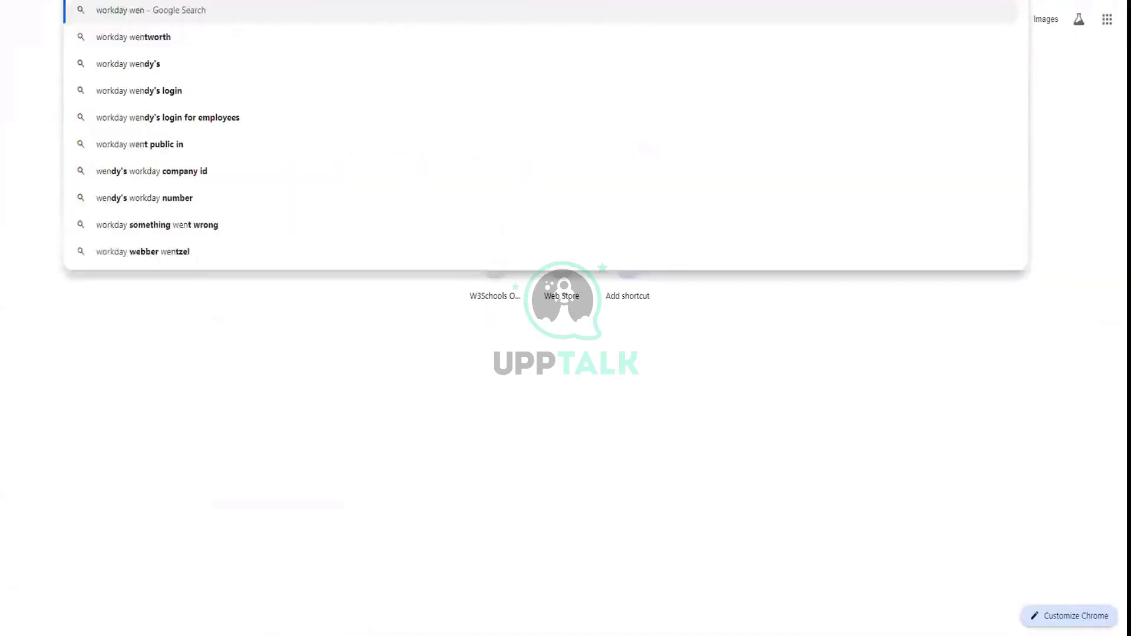
pyautogui.press('BackSpace')
pyautogui.write('b se')
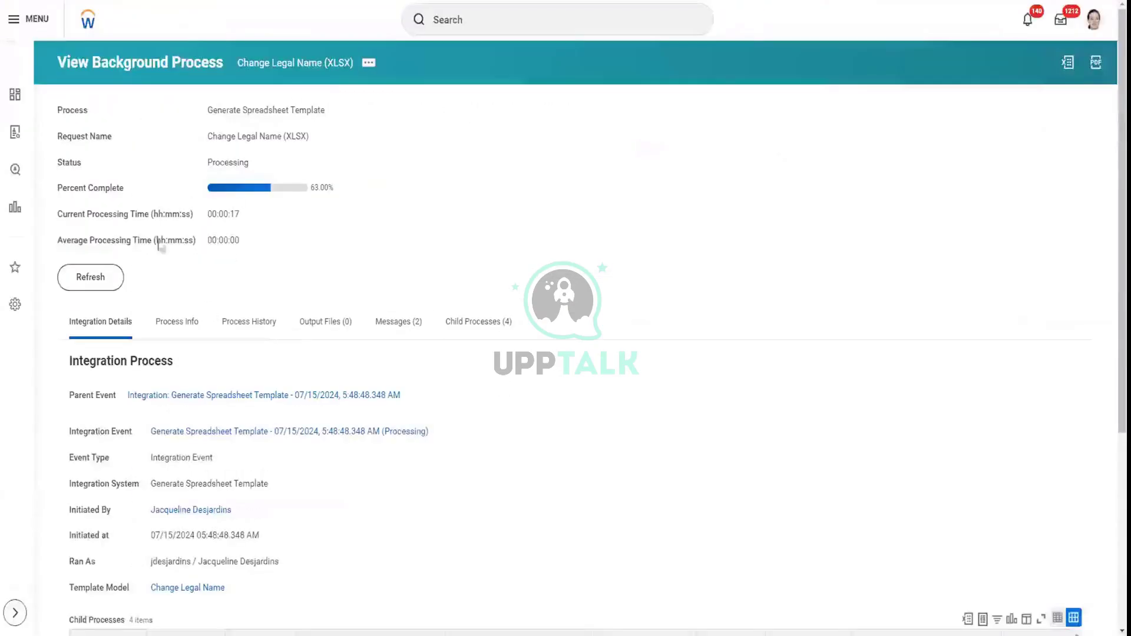
# Refresh the completed template generation, view its output files, and open the Workday Web Services Directory
pyautogui.click(120, 281)
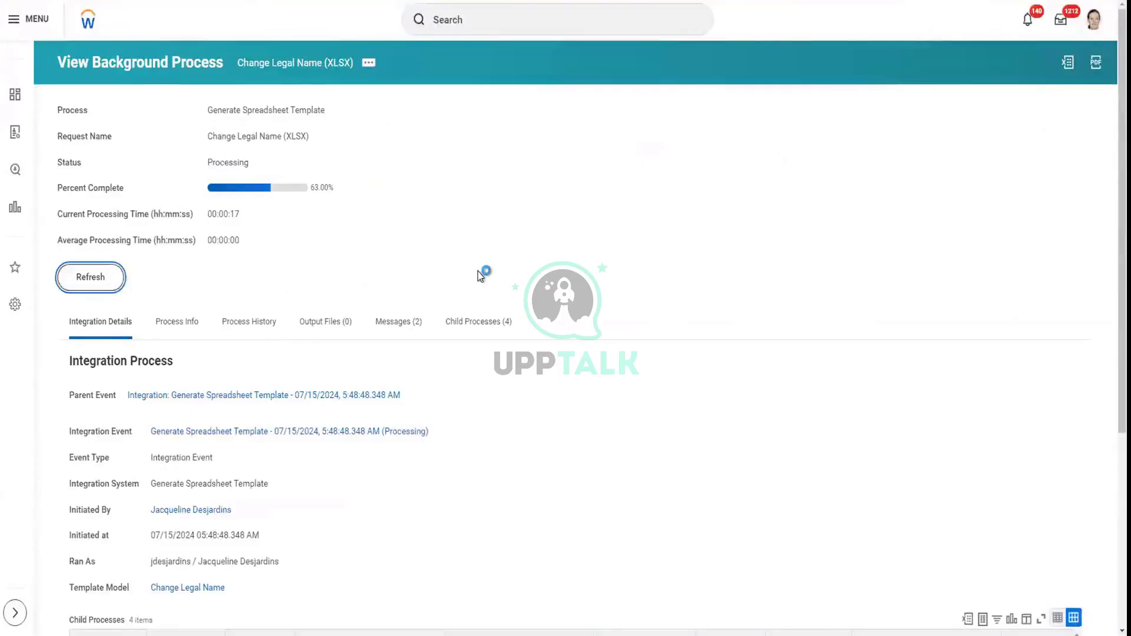
pyautogui.click(326, 227)
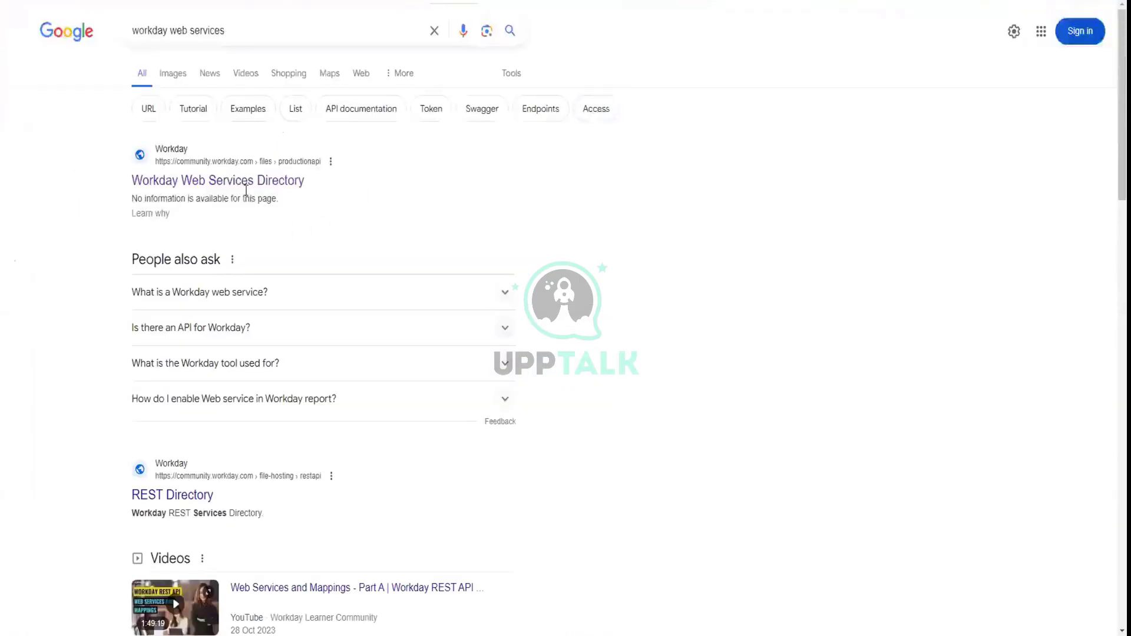
pyautogui.click(242, 183)
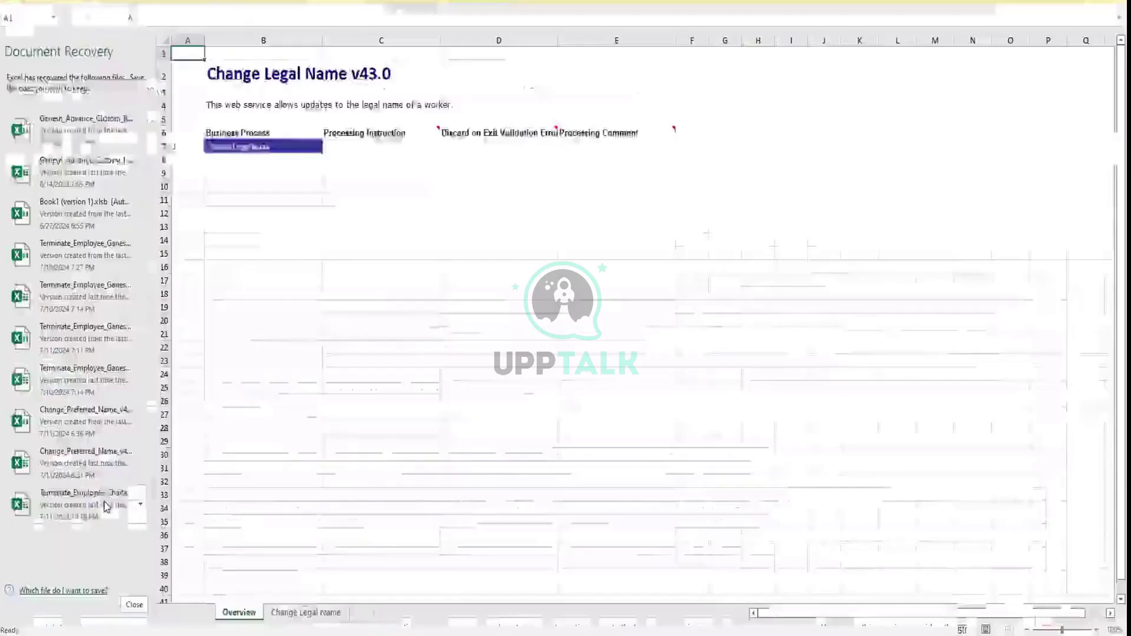
# Dismiss Excel's Document Recovery prompt, keeping the recovered files
pyautogui.click(135, 603)
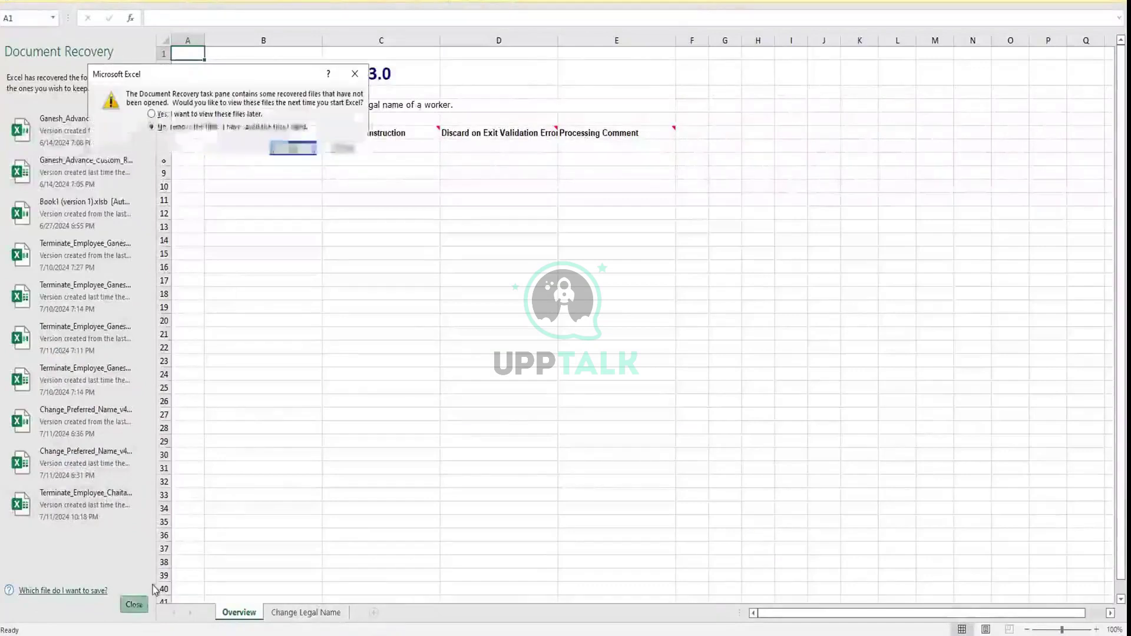
pyautogui.click(221, 116)
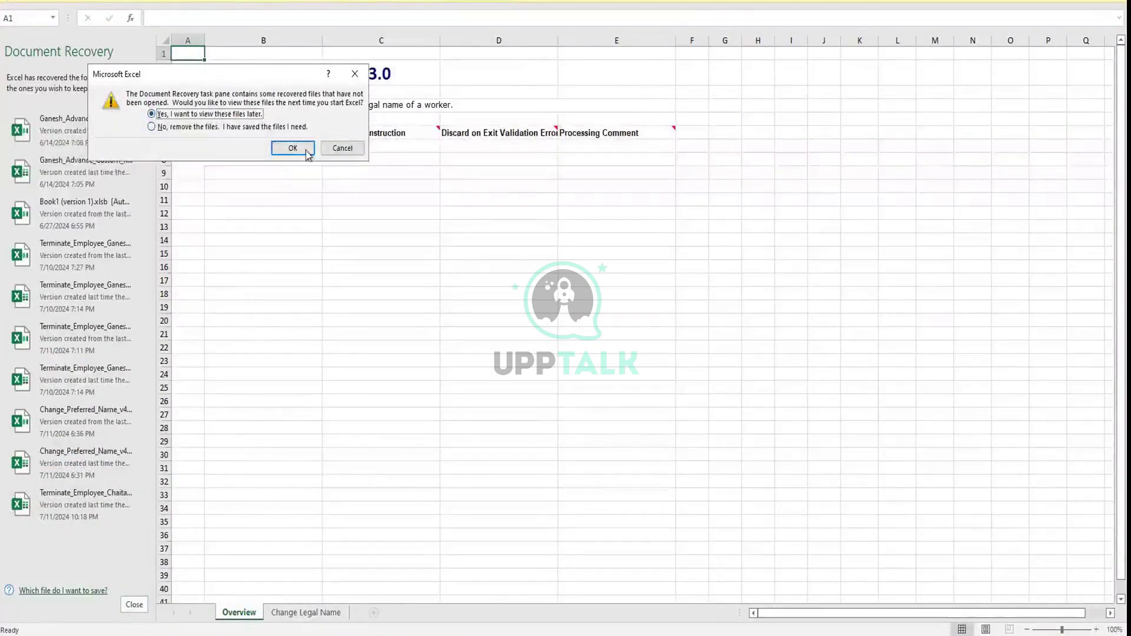
pyautogui.click(305, 152)
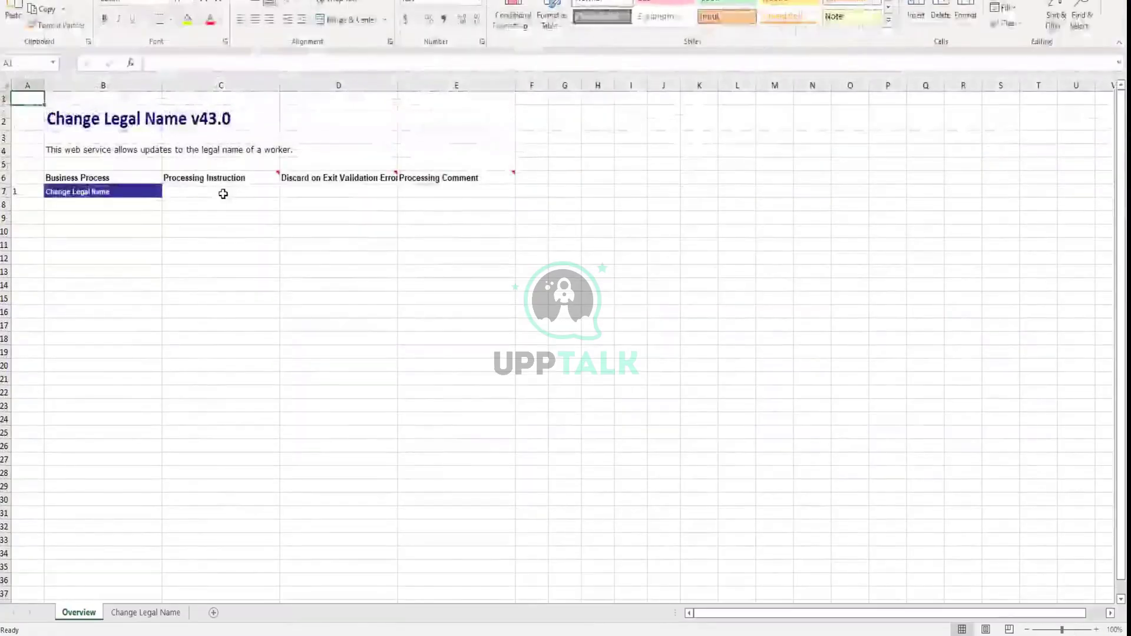
# Set Overview row 7 to Automatic Processing with discard-on-error Y
pyautogui.click(224, 192)
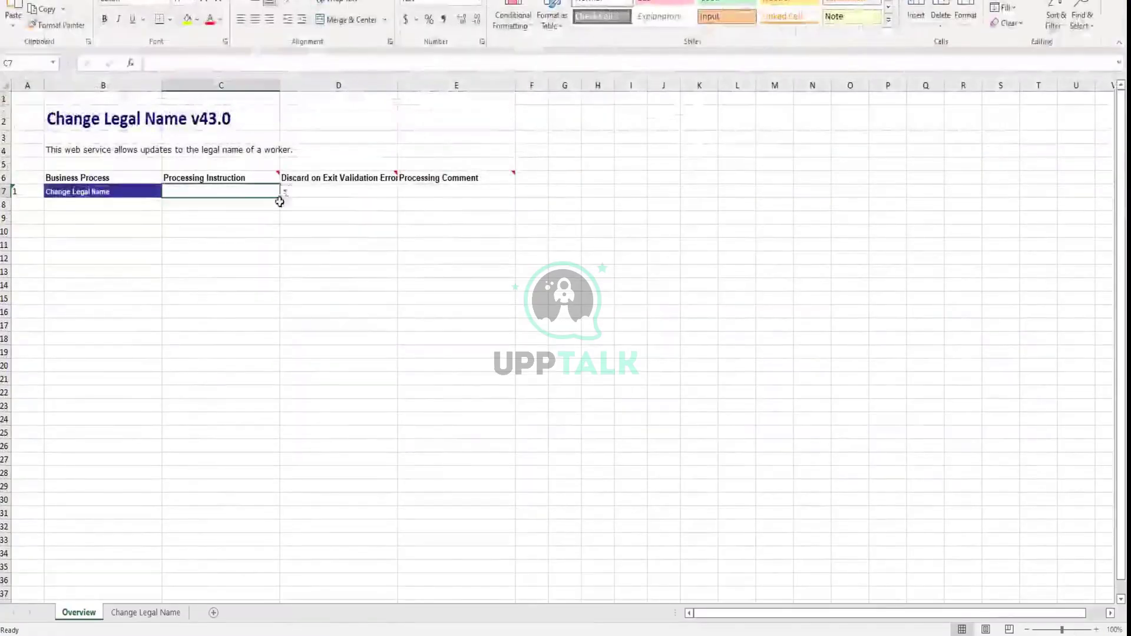
pyautogui.click(286, 192)
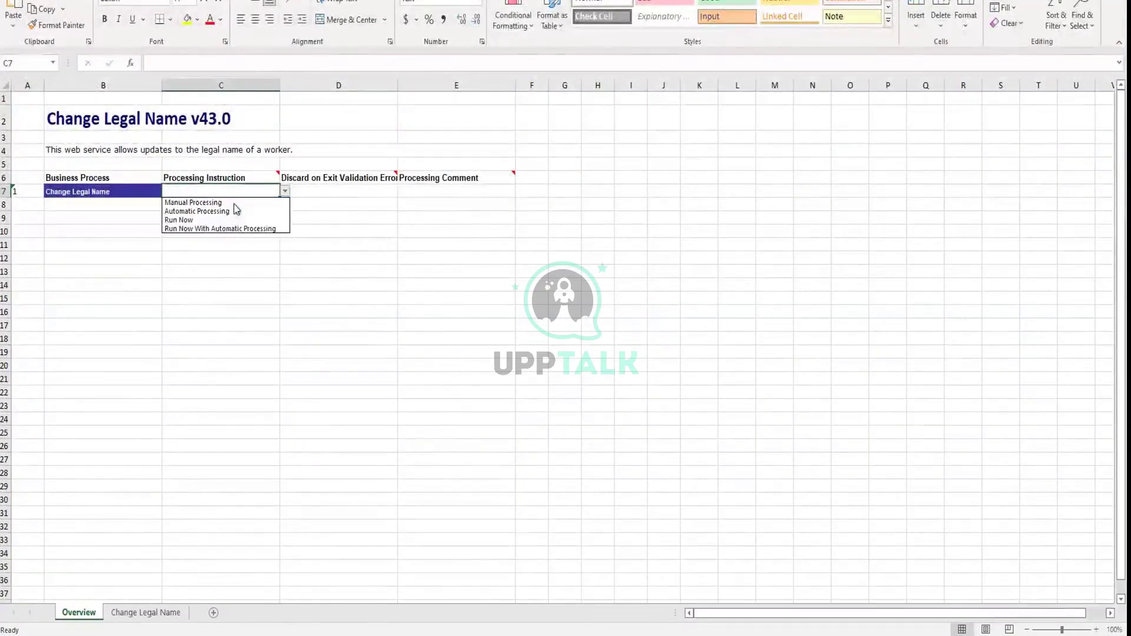
pyautogui.click(236, 211)
pyautogui.click(386, 194)
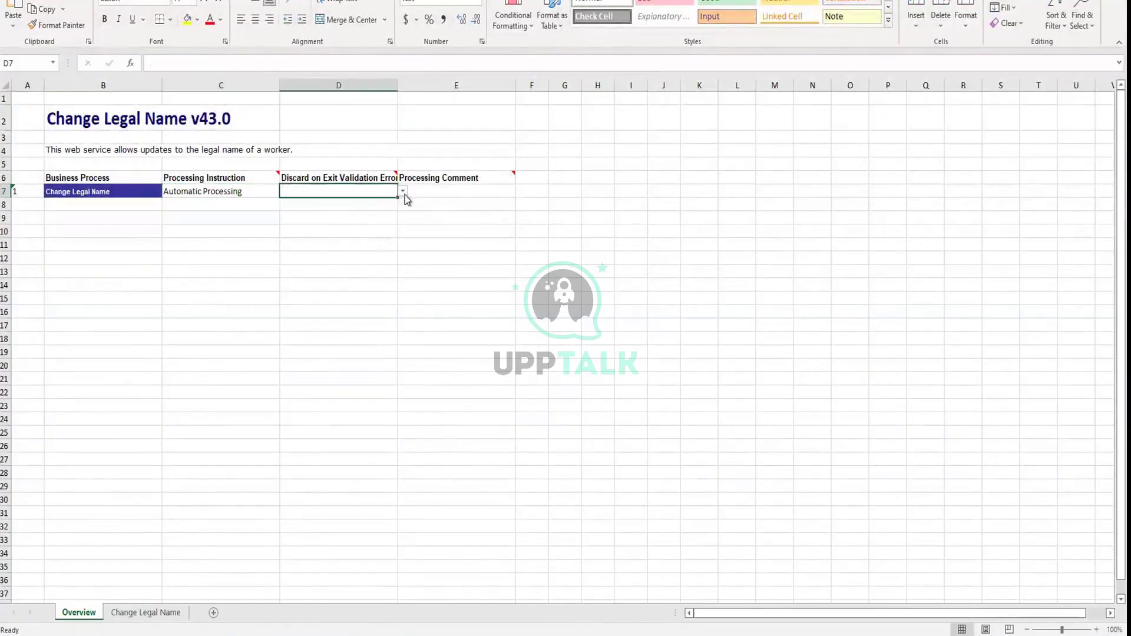
pyautogui.click(404, 192)
pyautogui.click(361, 204)
# On the Change Legal Name sheet, compare the Universal ID and Person ID types in row 4
pyautogui.click(155, 613)
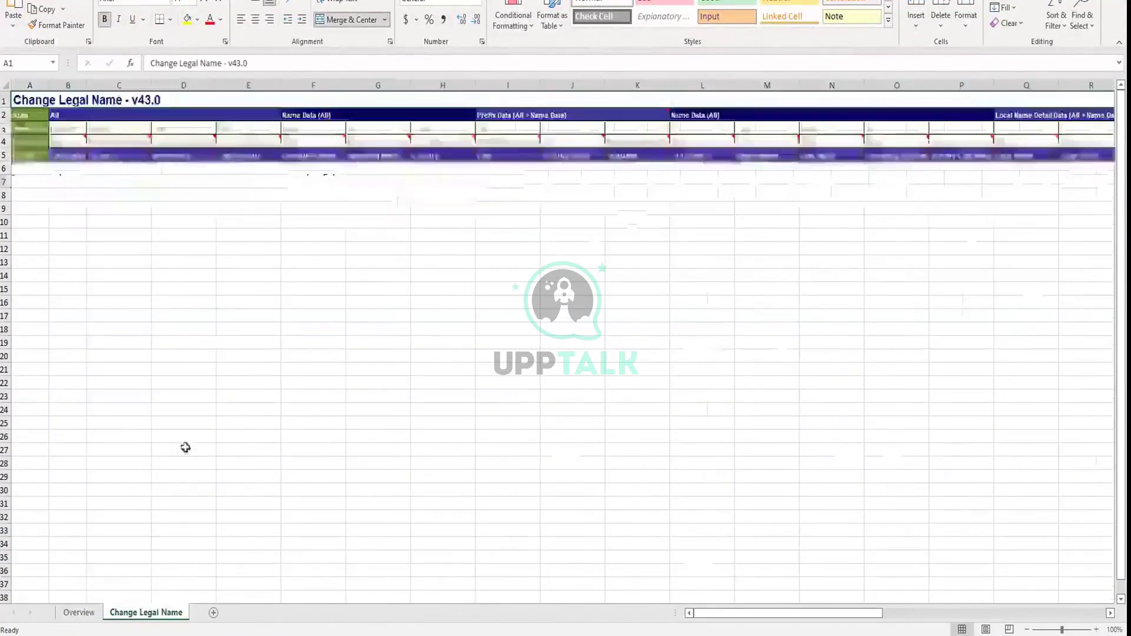
pyautogui.click(176, 154)
pyautogui.moveTo(199, 154)
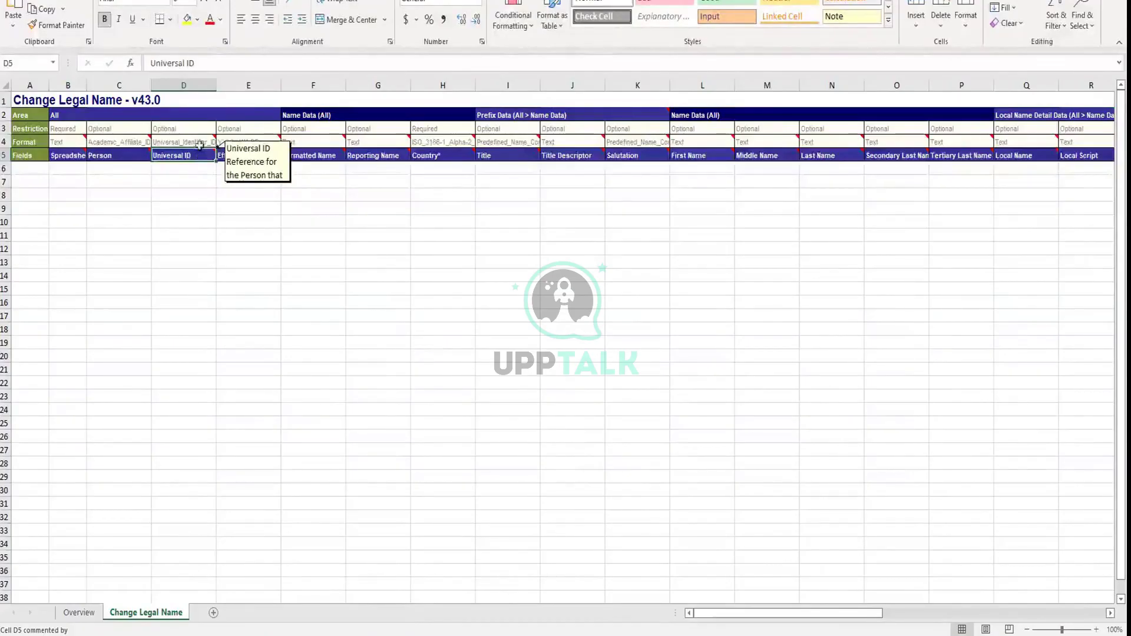
pyautogui.click(198, 143)
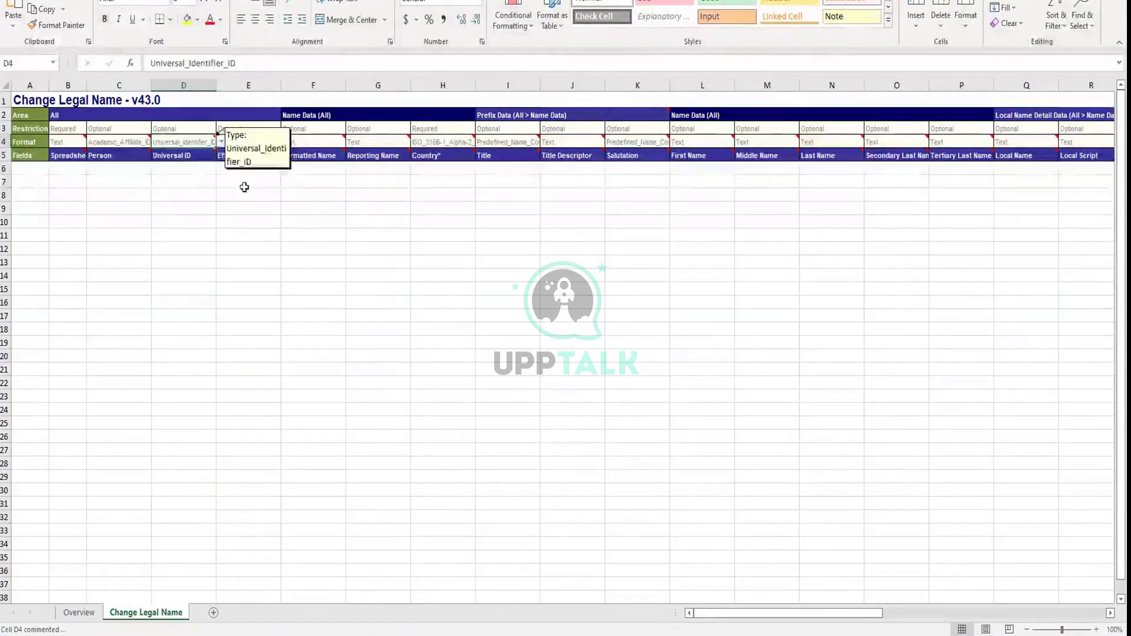
pyautogui.click(221, 142)
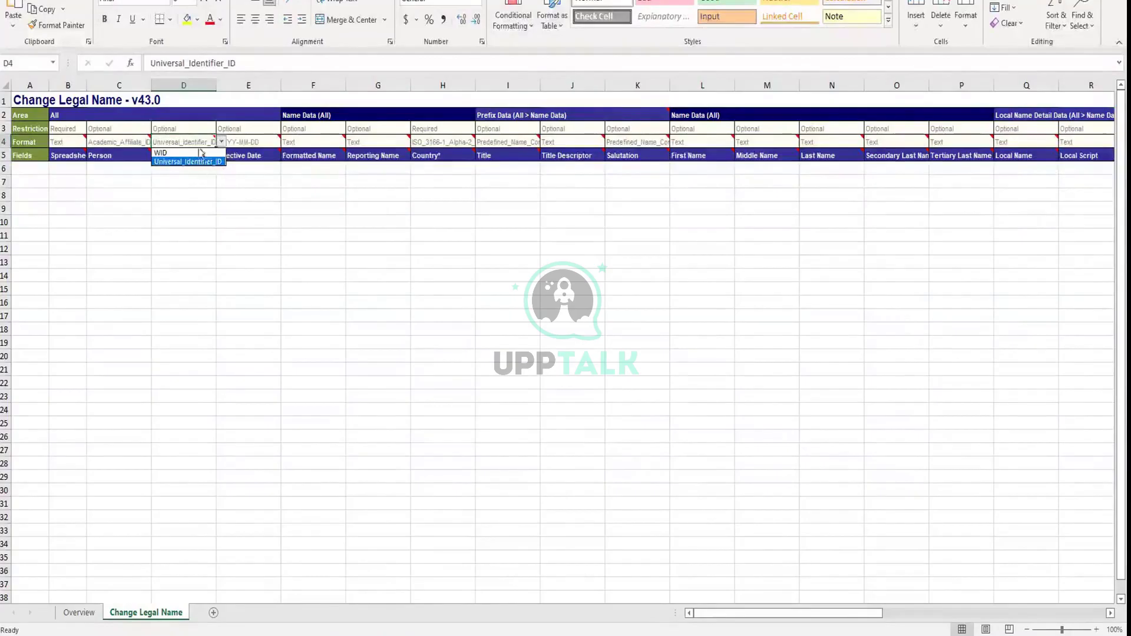
pyautogui.press('Escape')
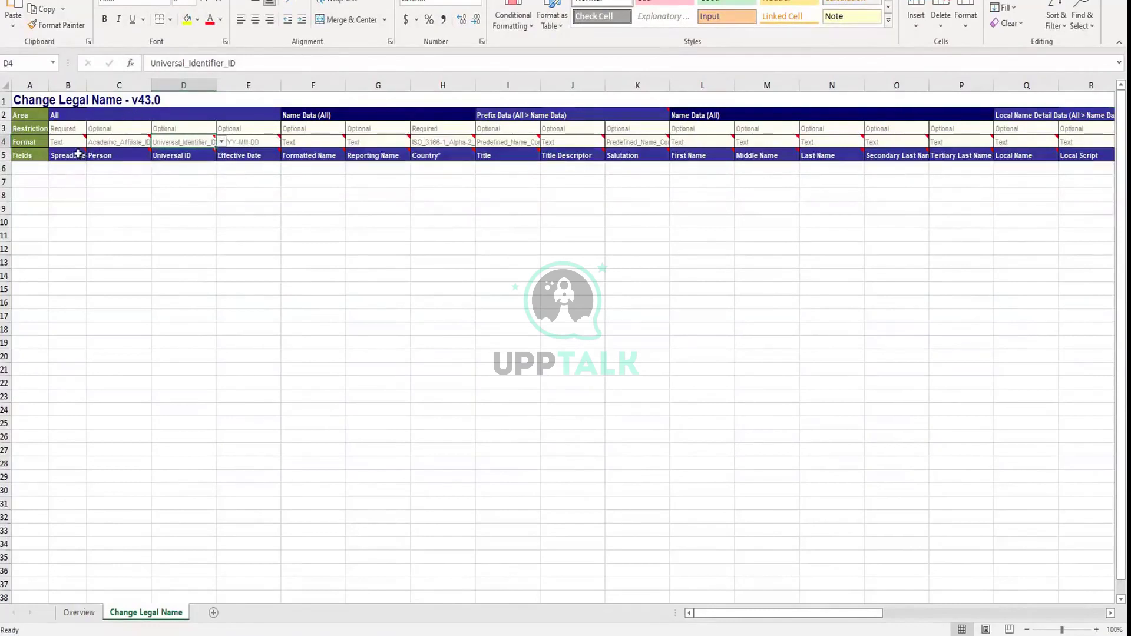
pyautogui.click(114, 142)
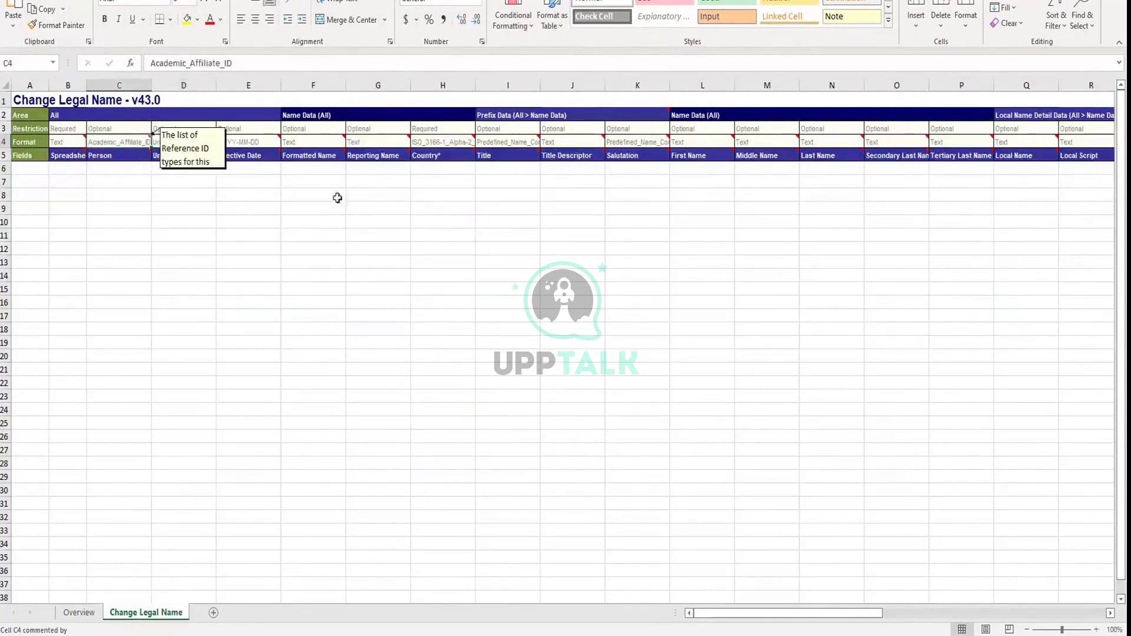
pyautogui.click(187, 142)
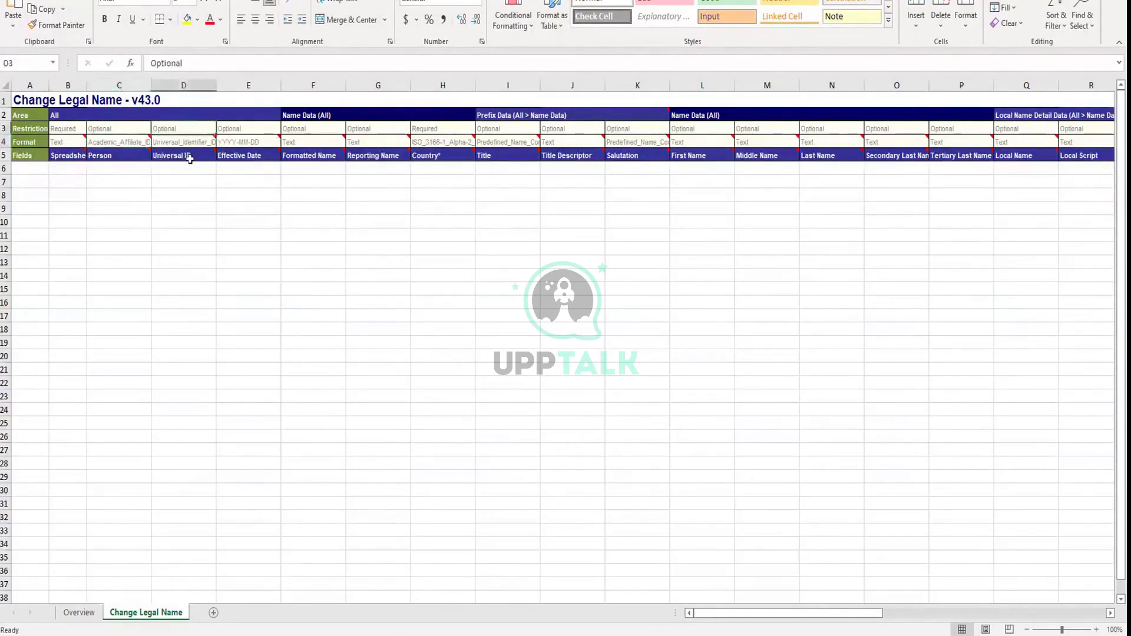
pyautogui.click(125, 142)
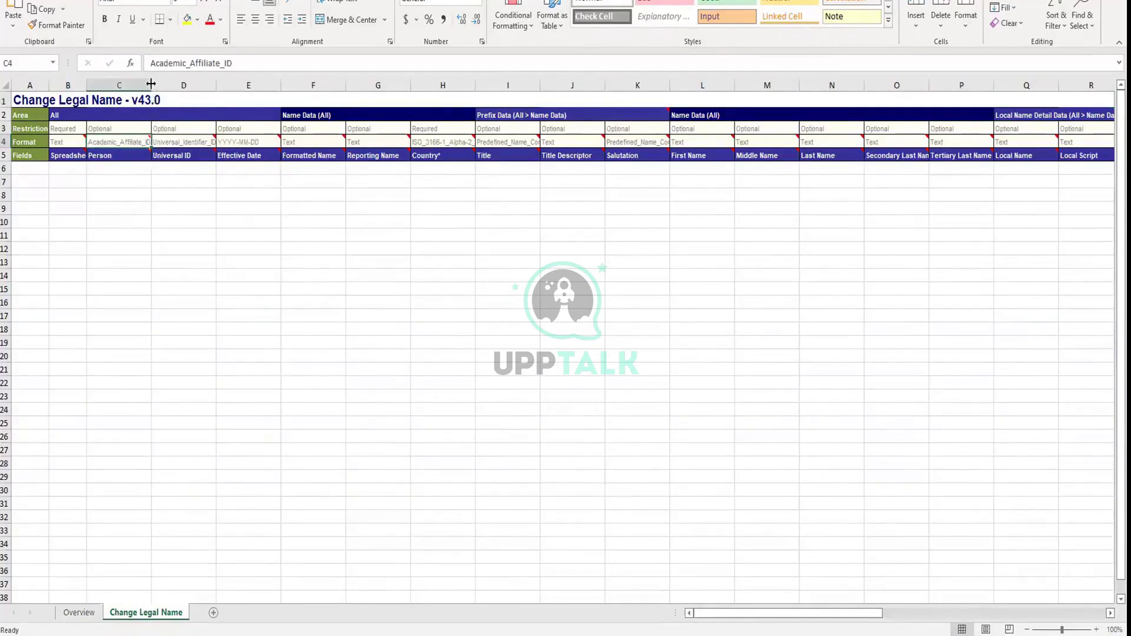
# Widen column C, then check the Universal ID type in D4 and country code format in H4
pyautogui.moveTo(151, 85); pyautogui.dragTo(200, 85)
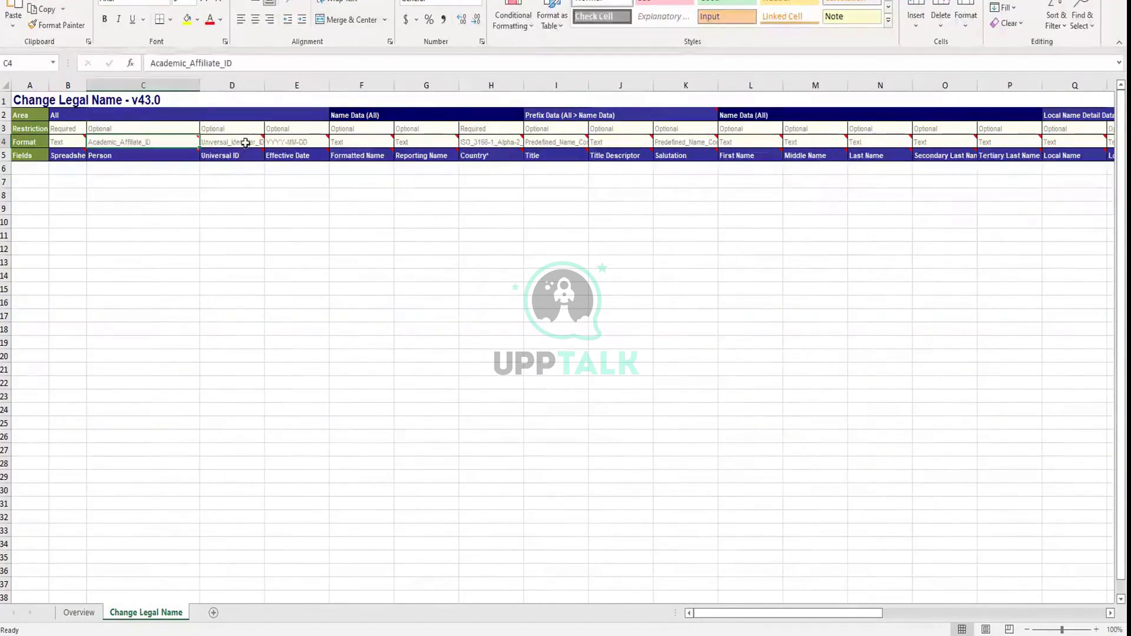
pyautogui.click(245, 142)
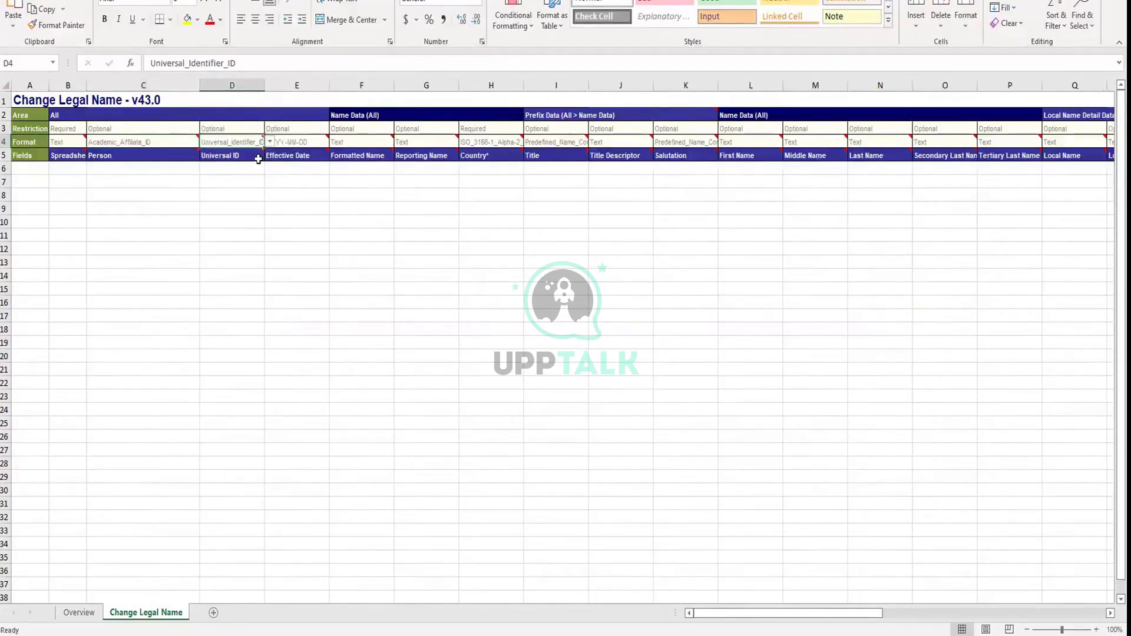
pyautogui.moveTo(258, 159)
pyautogui.click(507, 140)
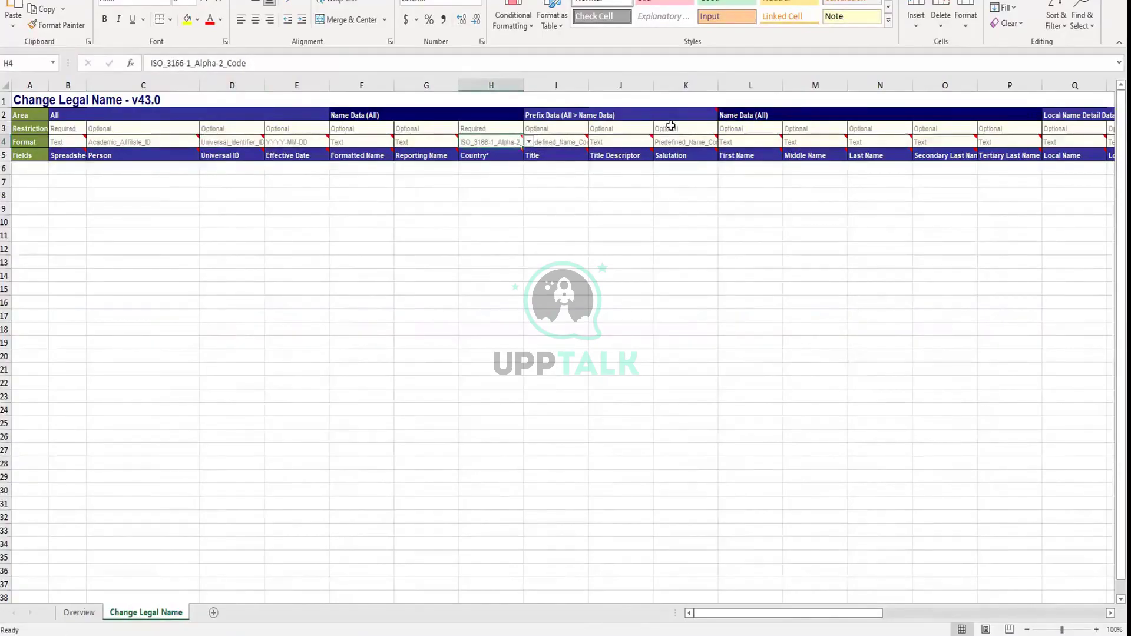
pyautogui.click(671, 126)
pyautogui.moveTo(740, 145)
pyautogui.press('Right')
pyautogui.press('Right')
pyautogui.press('Right')
pyautogui.press('Right')
pyautogui.press('Right')
pyautogui.press('Right')
pyautogui.press('Right')
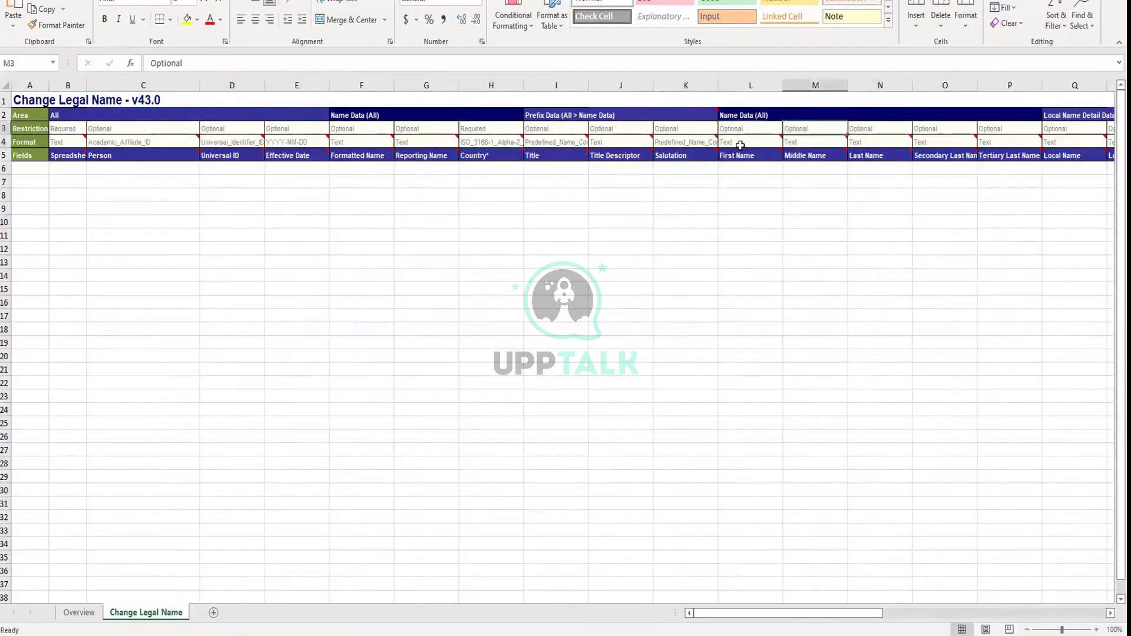
pyautogui.press('Right')
pyautogui.press('Right')
pyautogui.press('Right')
pyautogui.press('Right')
pyautogui.press('Right')
pyautogui.press('Right')
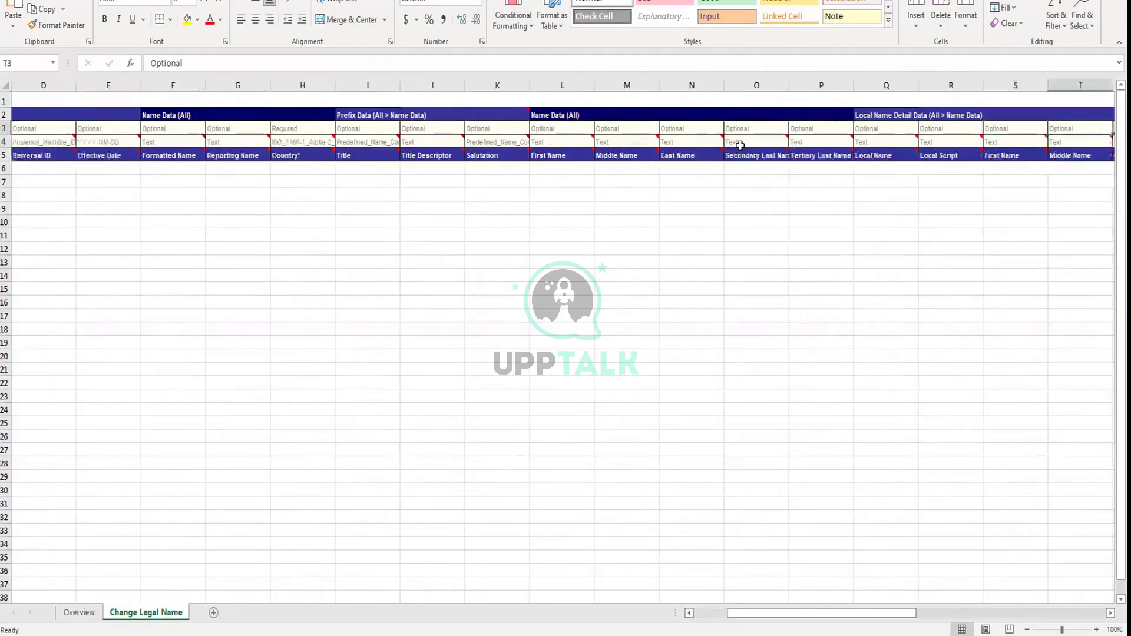
pyautogui.press('Right')
pyautogui.press('Right')
pyautogui.press('Right')
pyautogui.press('Right')
pyautogui.press('Right')
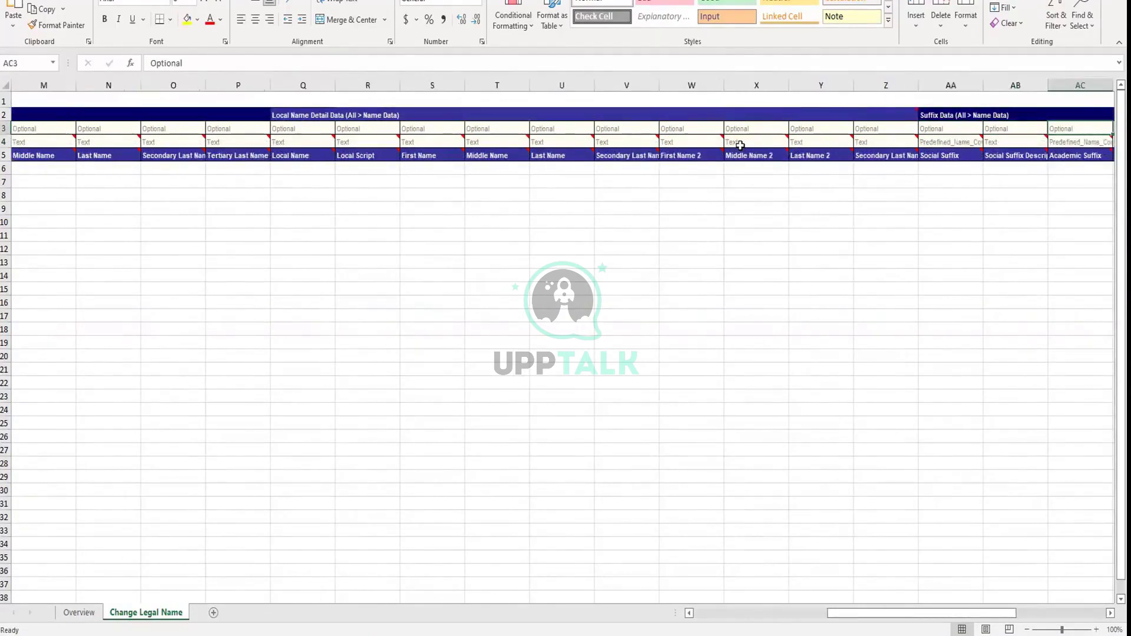
pyautogui.press('Right')
pyautogui.press('Right')
pyautogui.press('Right')
pyautogui.press('Right')
pyautogui.press('Right')
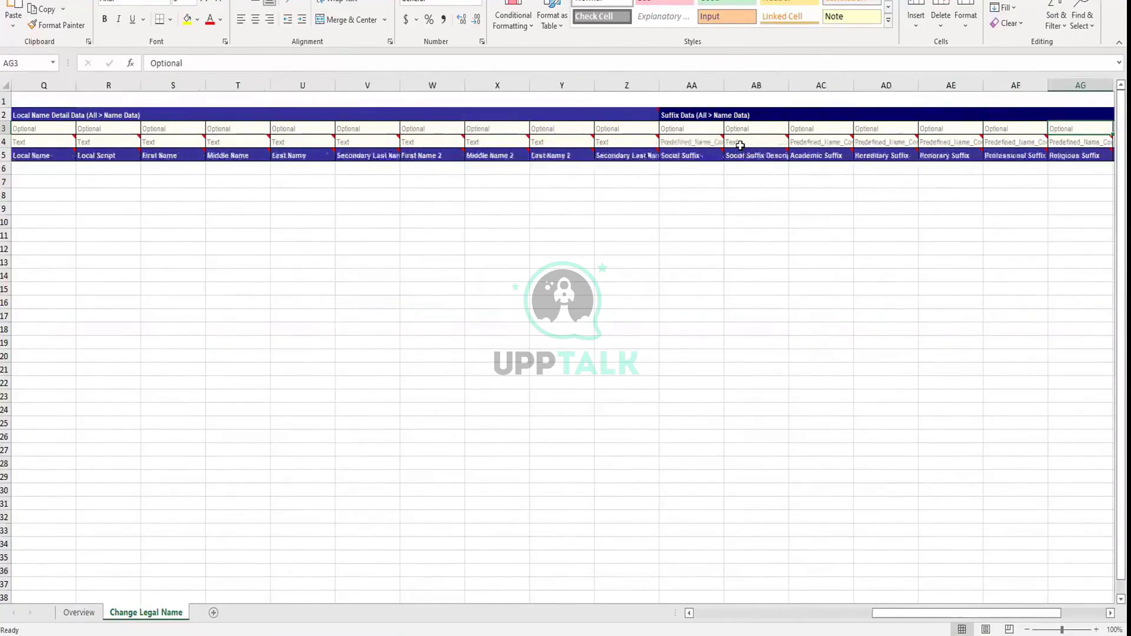
pyautogui.press('Right')
pyautogui.press('Right')
pyautogui.press('Right')
pyautogui.press('Right')
pyautogui.press('Right')
pyautogui.press('Right')
pyautogui.press('Right')
pyautogui.press('Right')
pyautogui.press('Right')
pyautogui.press('Right')
pyautogui.press('Right')
pyautogui.press('Right')
pyautogui.press('Right')
pyautogui.press('Right')
pyautogui.press('Right')
pyautogui.press('Right')
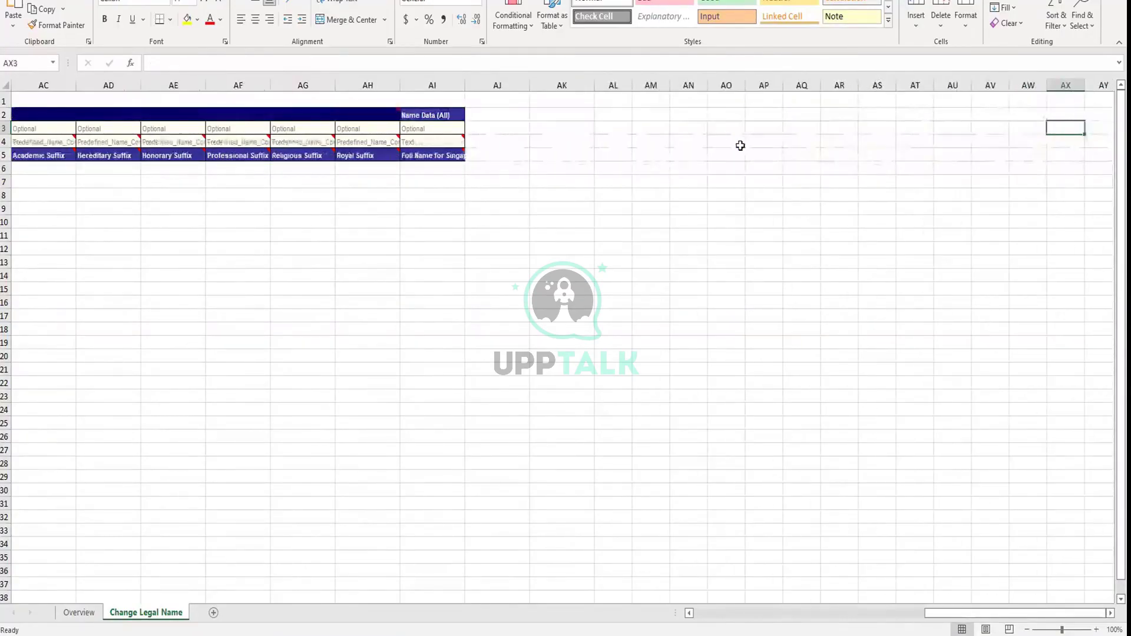
pyautogui.press('Left')
pyautogui.press('Left')
pyautogui.press('Left')
pyautogui.press('Left')
pyautogui.press('Left')
pyautogui.press('Left')
pyautogui.press('Left')
pyautogui.press('Left')
pyautogui.press('Left')
pyautogui.press('Left')
pyautogui.press('Left')
pyautogui.press('Left')
pyautogui.press('Left')
pyautogui.press('Left')
pyautogui.press('Left')
pyautogui.press('Left')
pyautogui.press('Left')
pyautogui.press('Left')
pyautogui.press('Left')
pyautogui.press('Left')
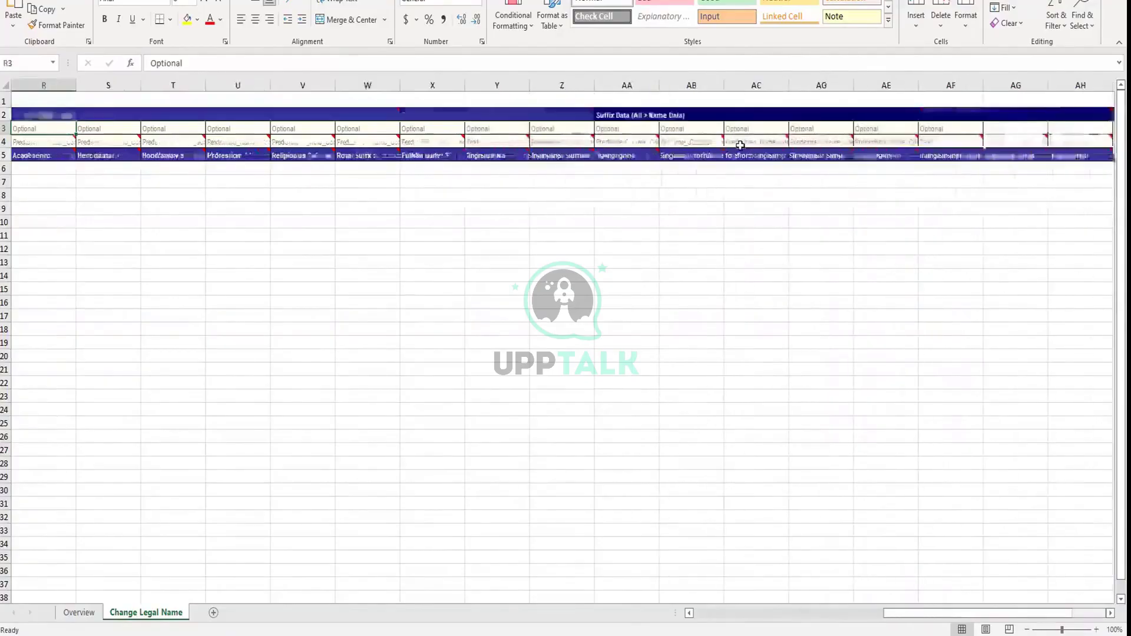
pyautogui.press('Home')
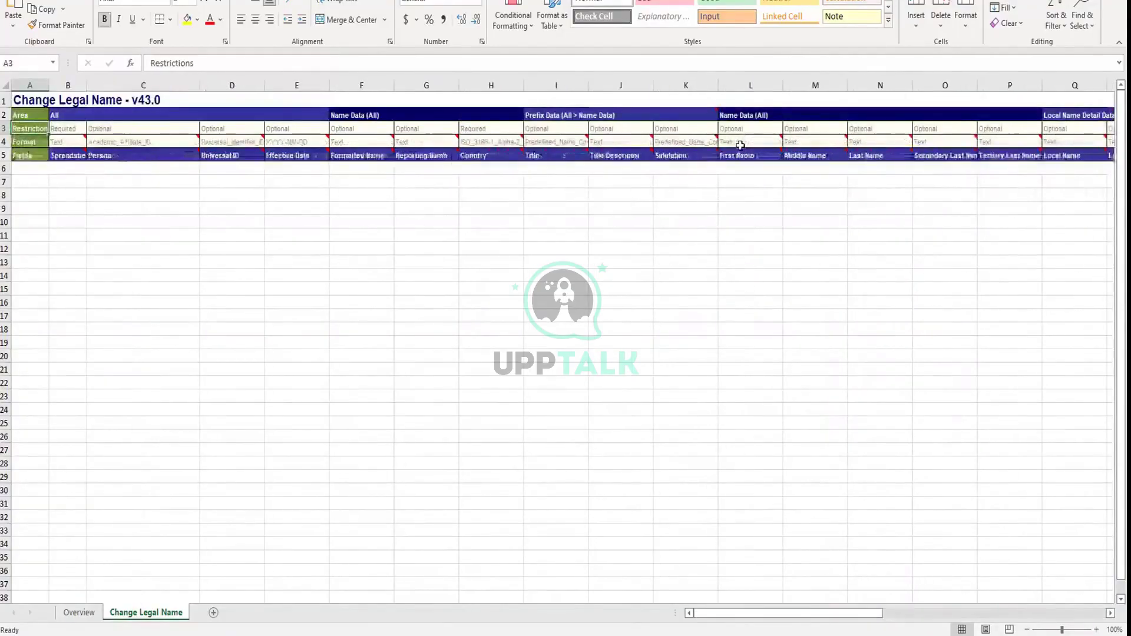
pyautogui.click(90, 114)
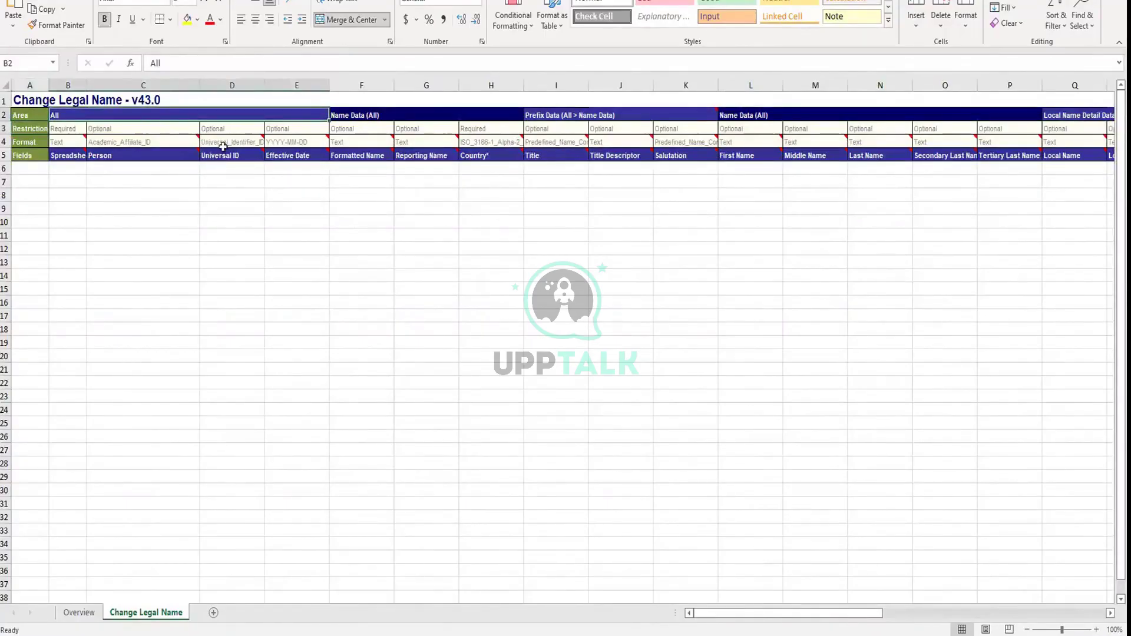
pyautogui.click(71, 127)
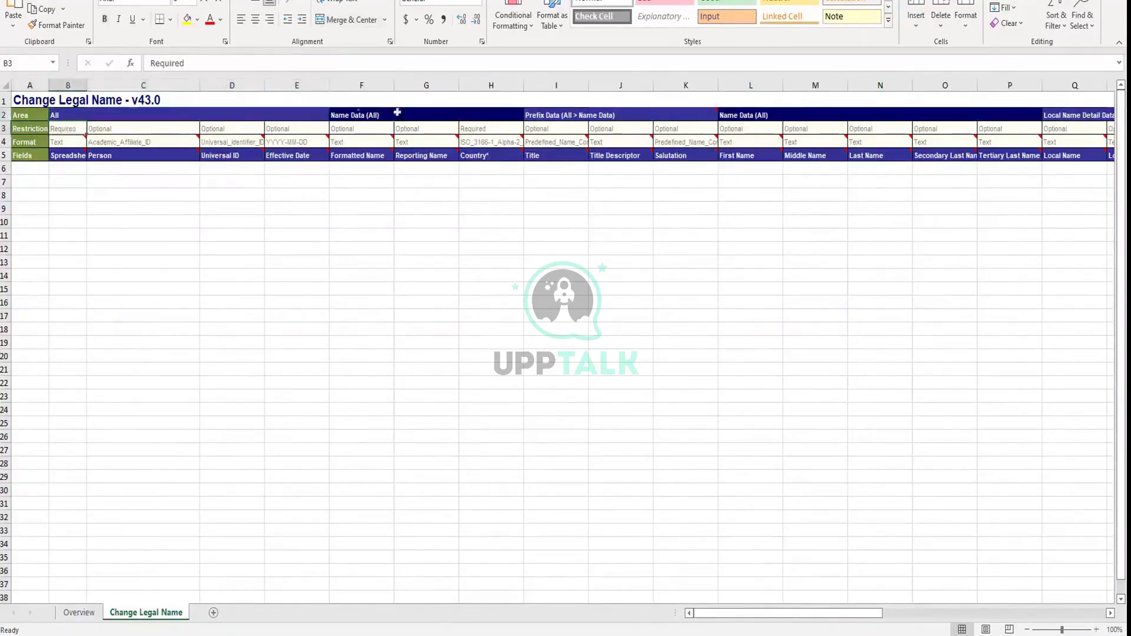
pyautogui.click(476, 131)
pyautogui.moveTo(247, 142)
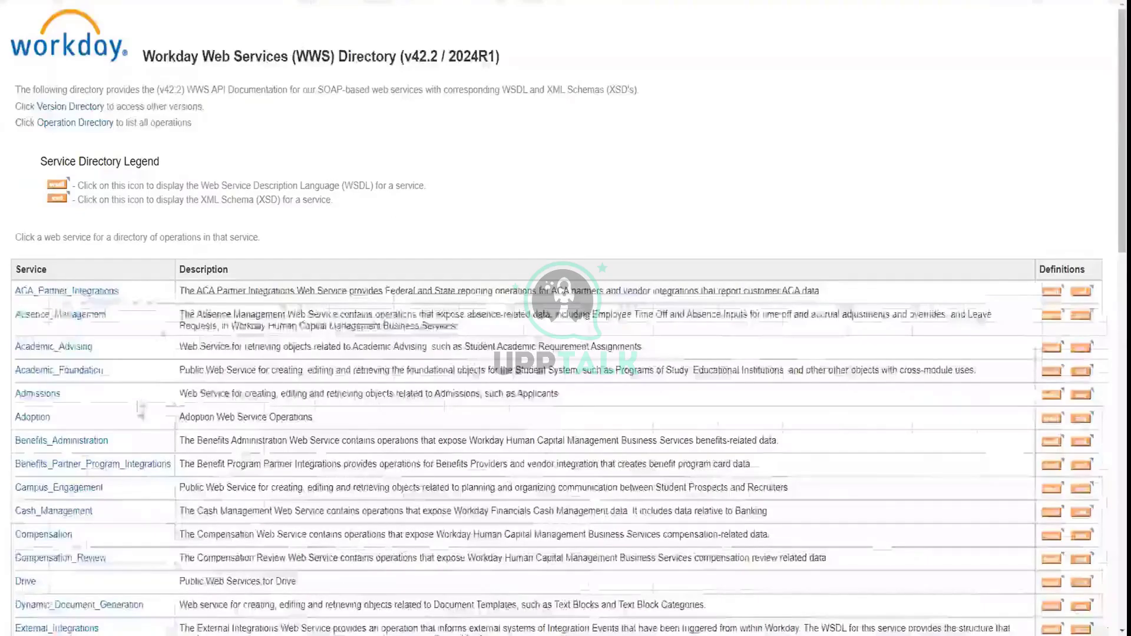
# Browse the Staffing service page, then open the Human_Resources (v42.2) web service's operation list
pyautogui.scroll(-15, 140, 410)
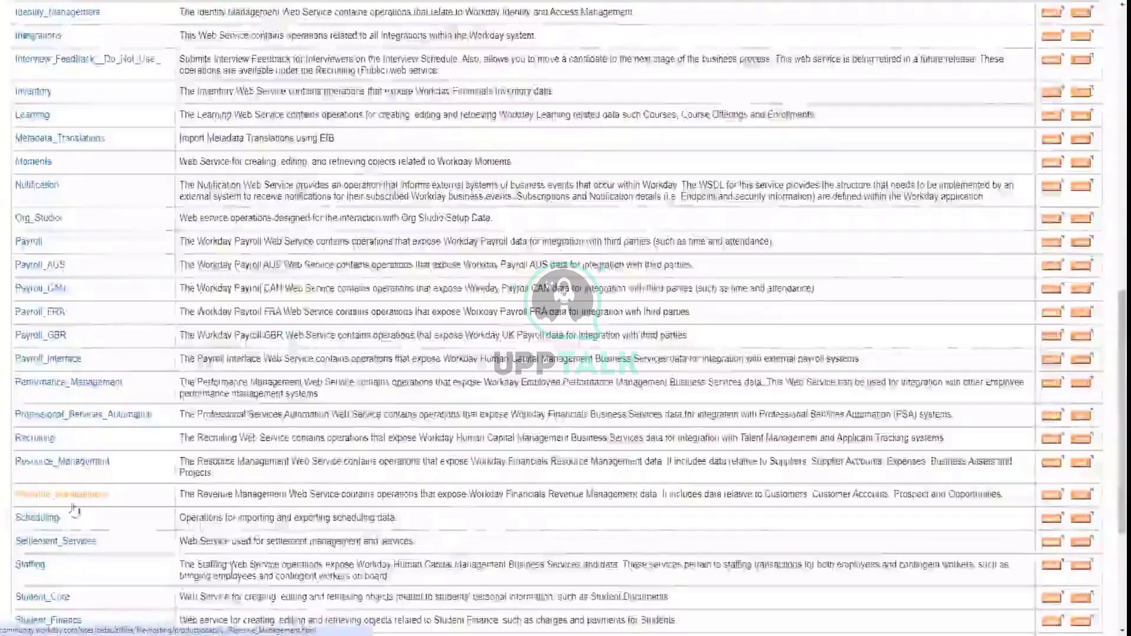
pyautogui.scroll(-2, 75, 508)
pyautogui.click(35, 436)
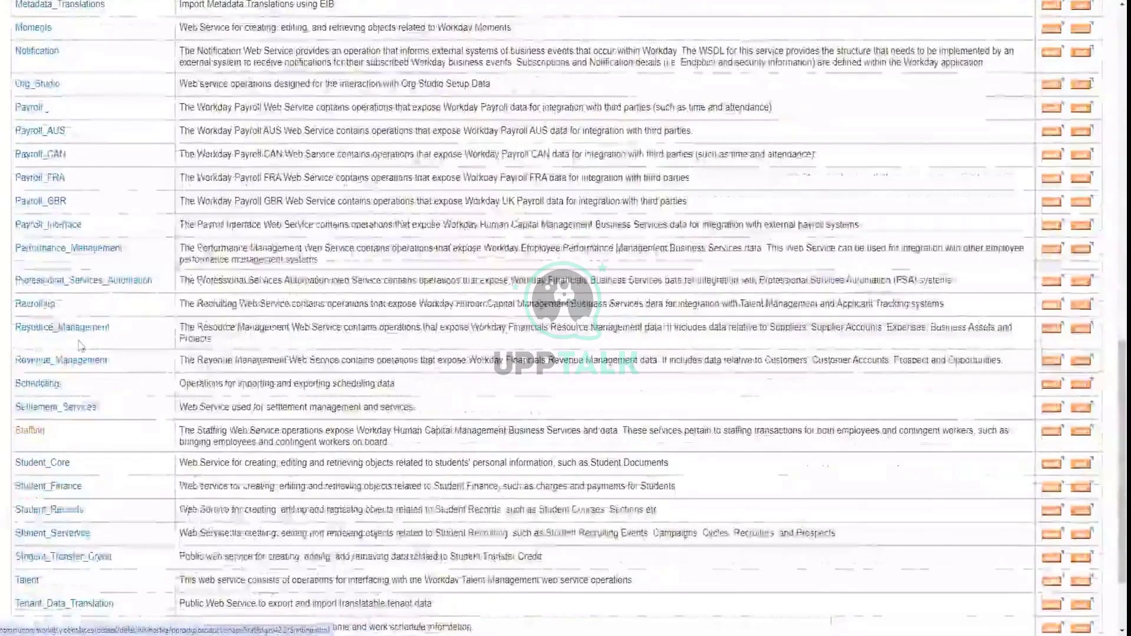
pyautogui.scroll(-5, 64, 442)
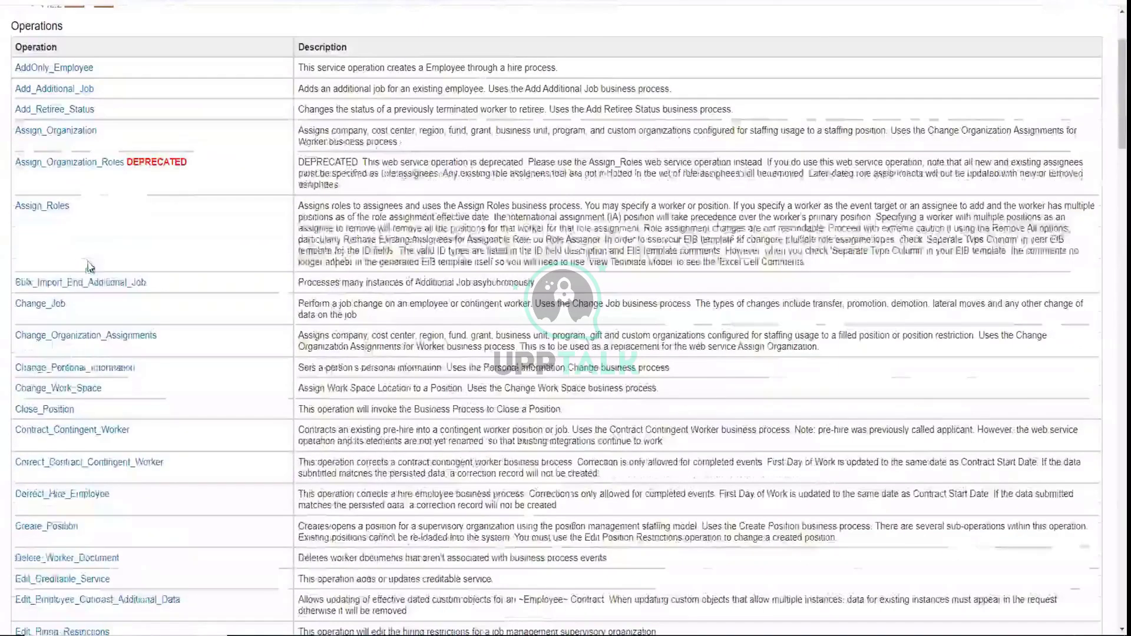
pyautogui.scroll(-1, 87, 264)
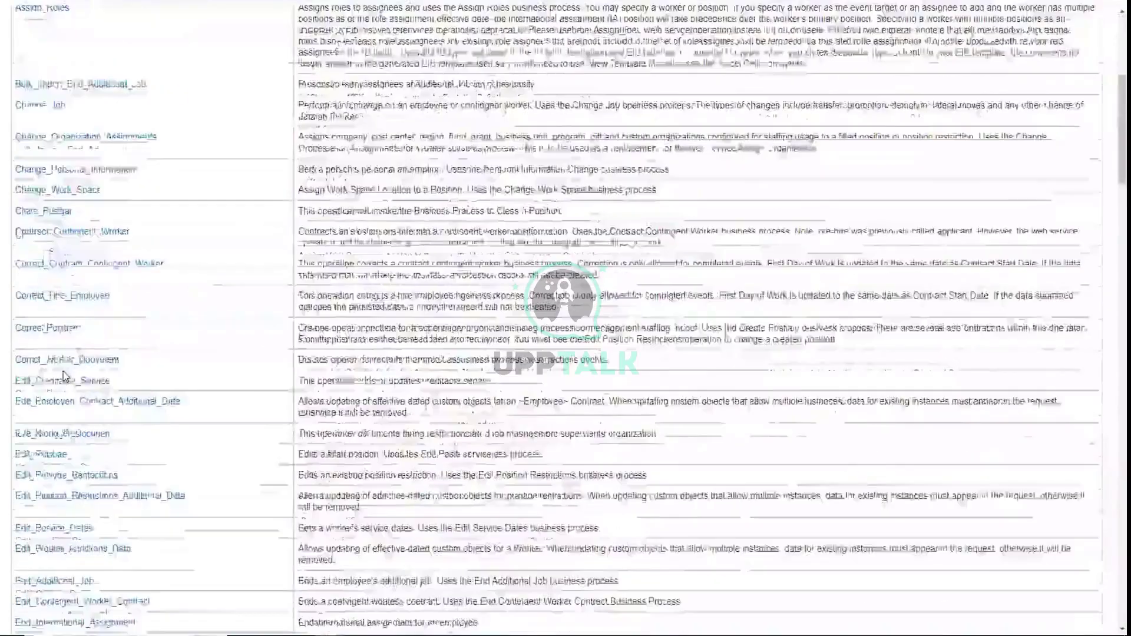
pyautogui.scroll(-4, 566, 318)
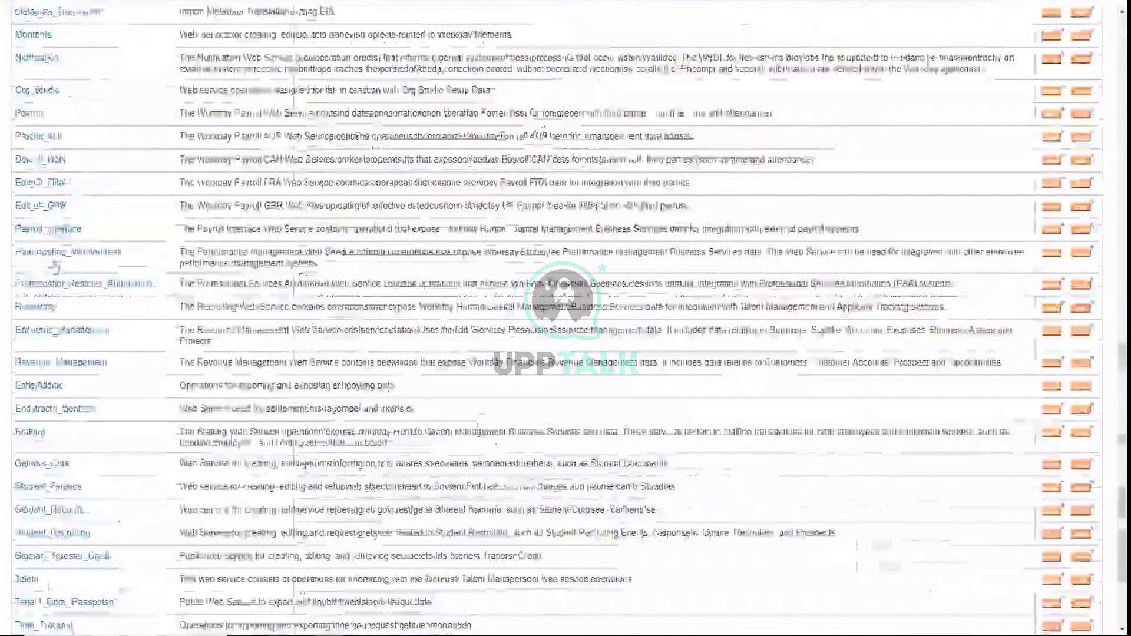
pyautogui.scroll(5, 565, 318)
pyautogui.scroll(-5, 79, 458)
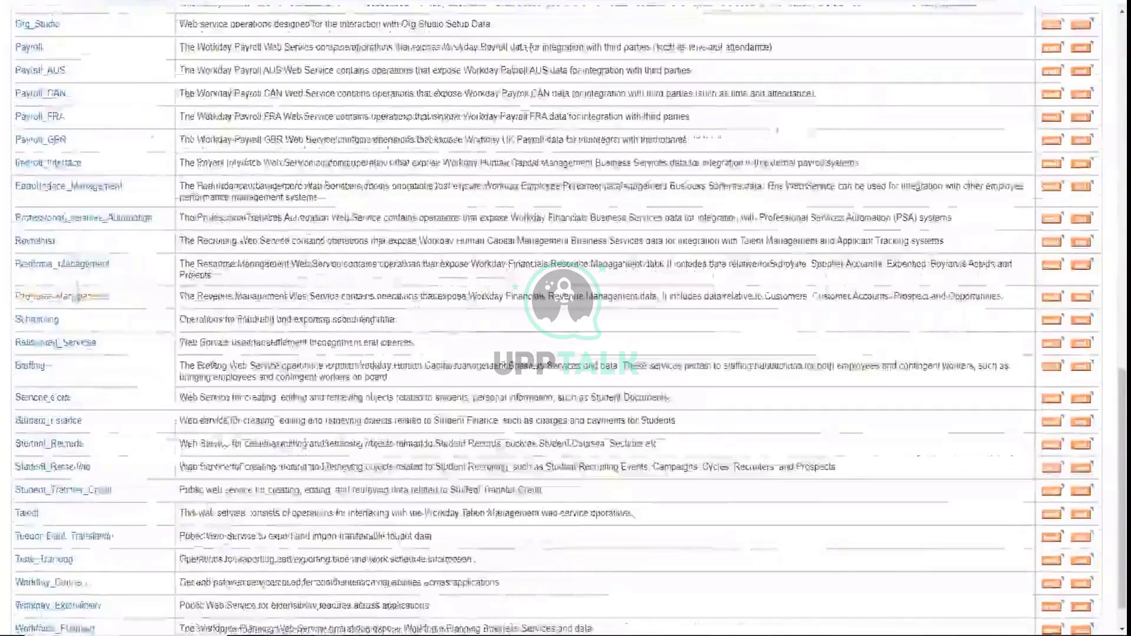
pyautogui.scroll(10, 79, 459)
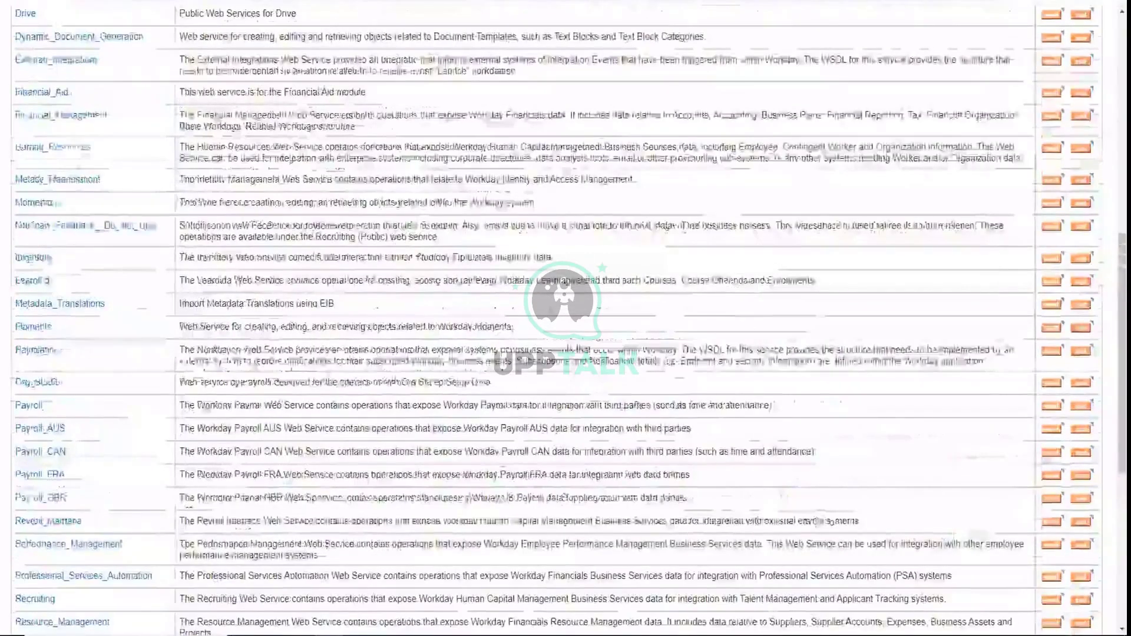
pyautogui.click(77, 154)
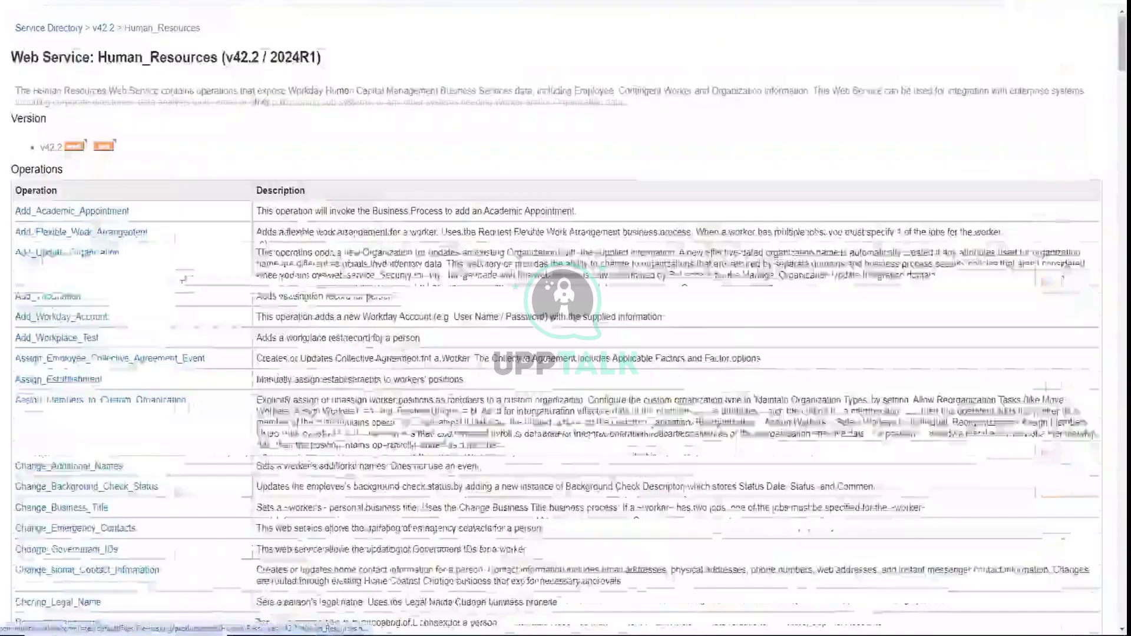
# Open the Change_Legal_Name operation and read through its Request Element and Business_Process_Data tables
pyautogui.scroll(-3, 76, 415)
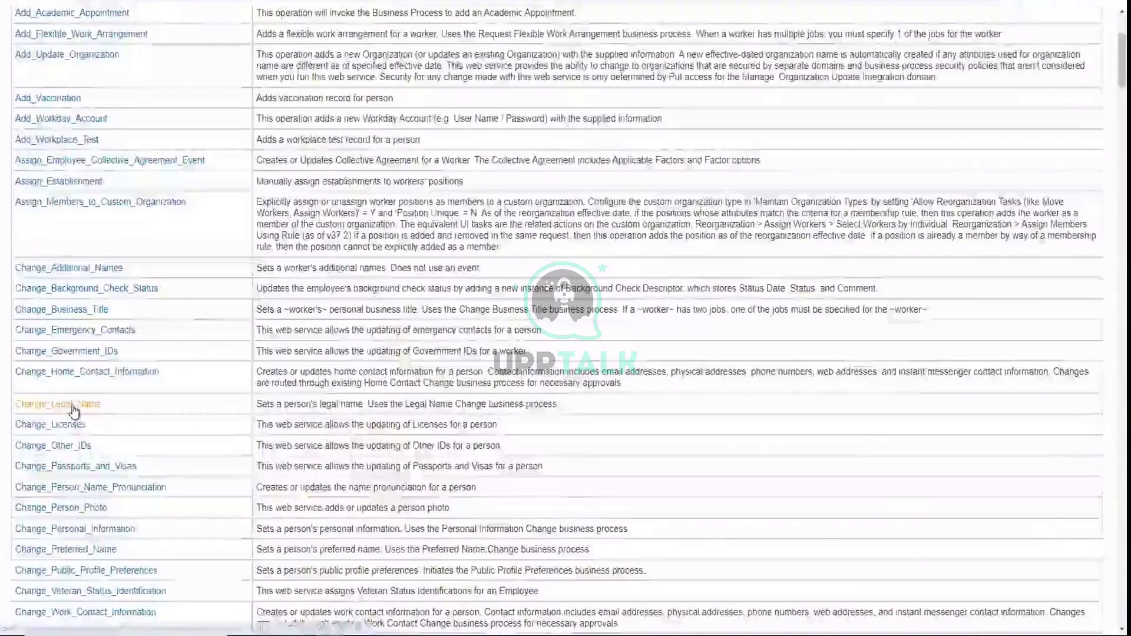
pyautogui.click(76, 405)
pyautogui.scroll(-8, 543, 309)
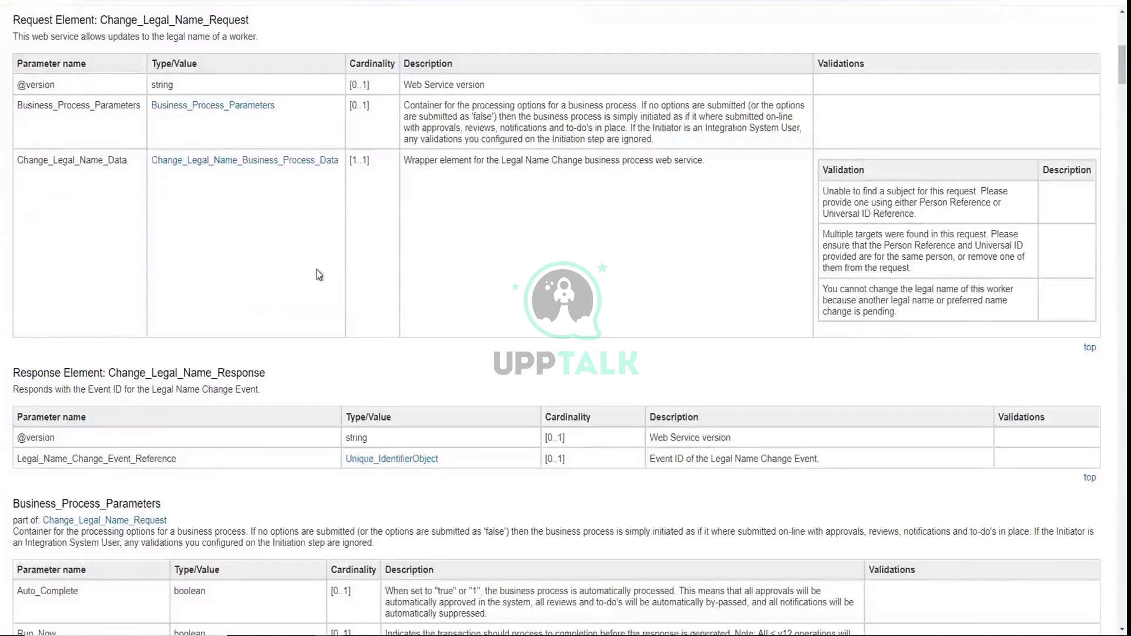
pyautogui.scroll(2, 316, 247)
pyautogui.scroll(-15, 318, 250)
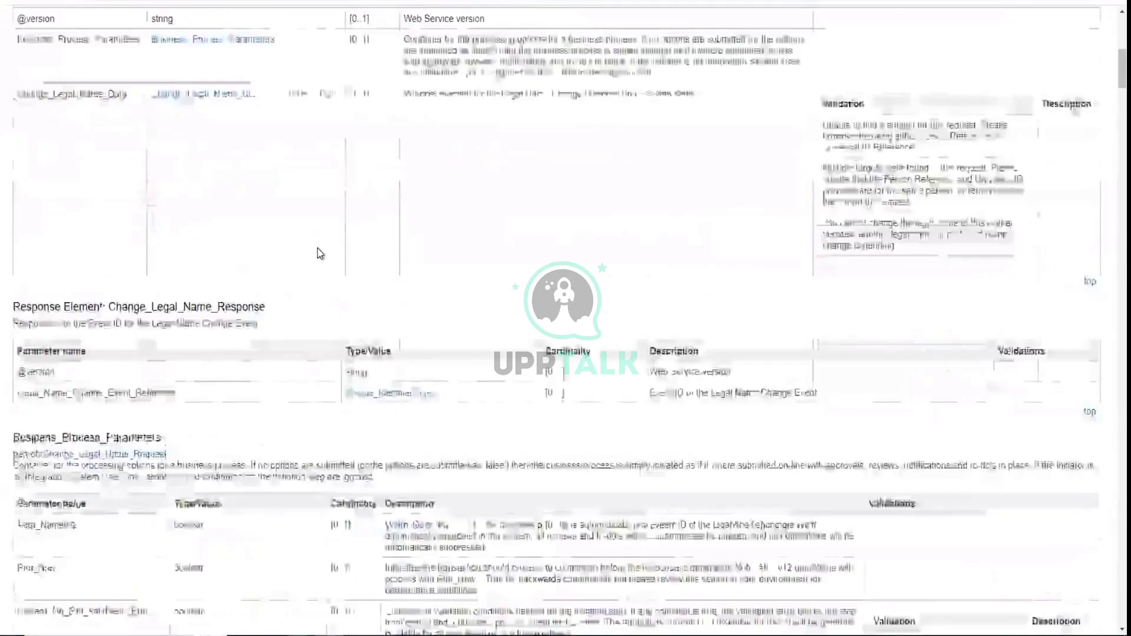
pyautogui.scroll(-2, 347, 273)
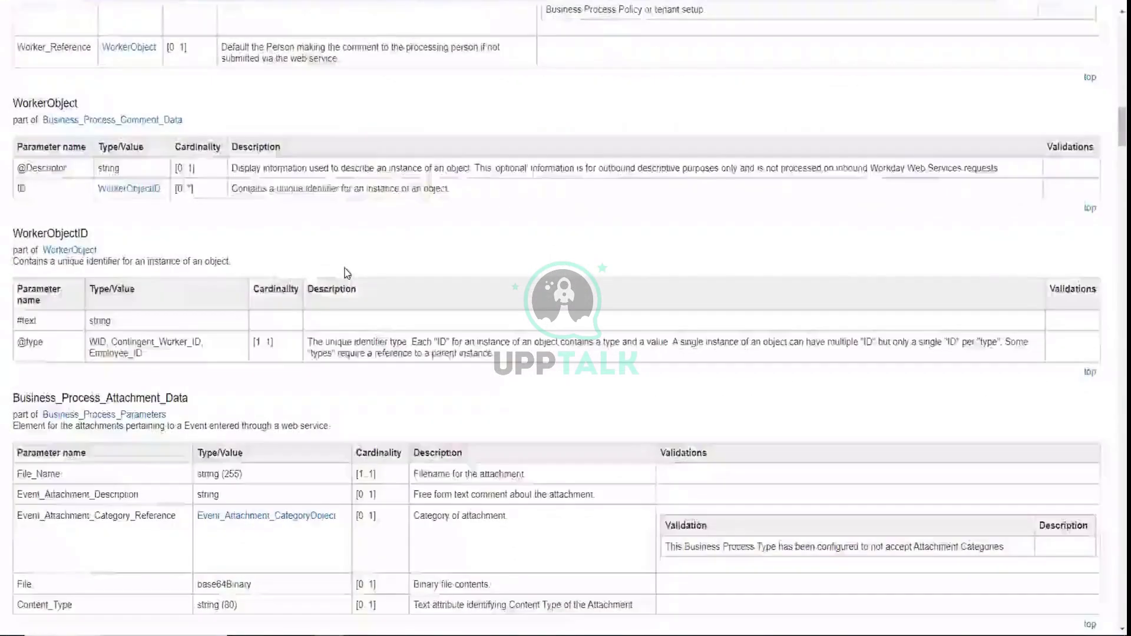
pyautogui.scroll(-3, 347, 273)
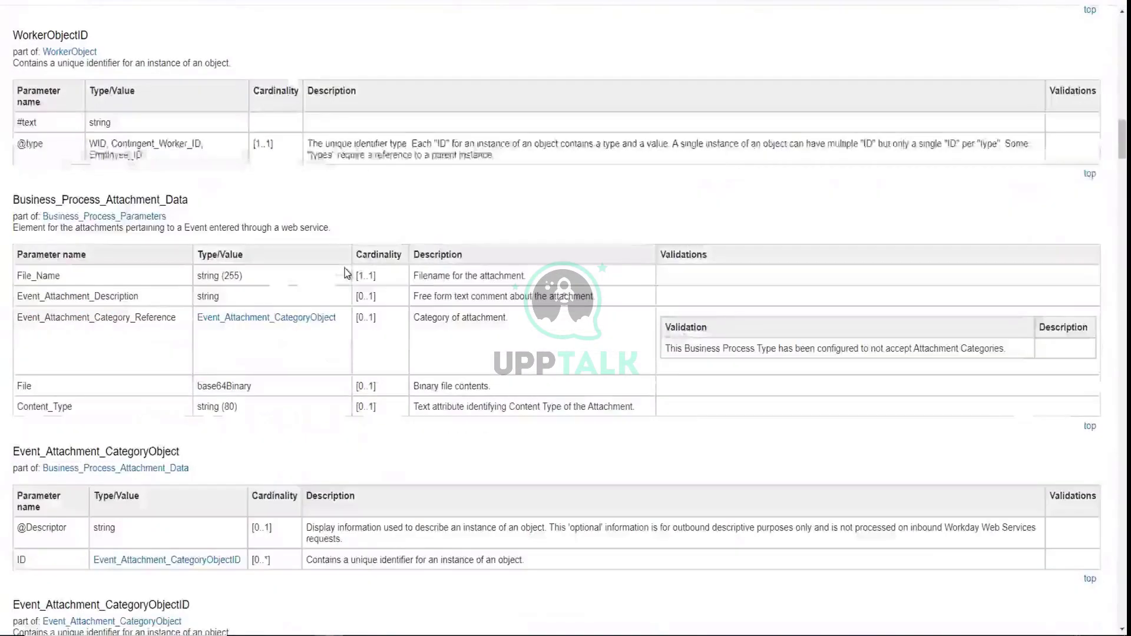
pyautogui.scroll(1, 347, 273)
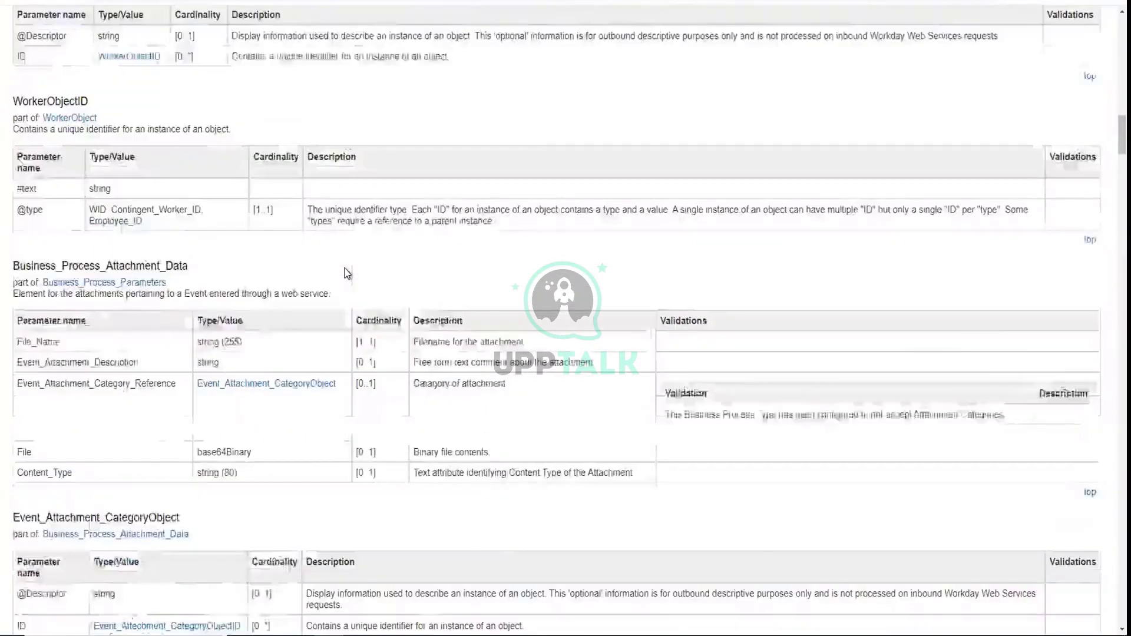
pyautogui.scroll(-1, 347, 273)
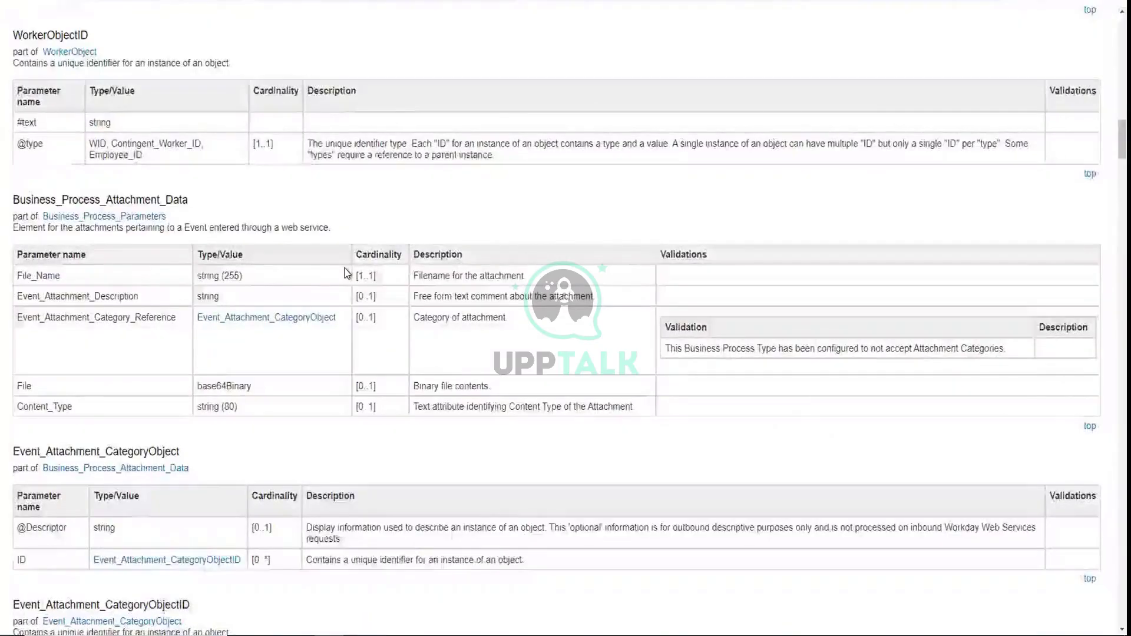
pyautogui.scroll(-5, 345, 267)
pyautogui.scroll(-4, 346, 268)
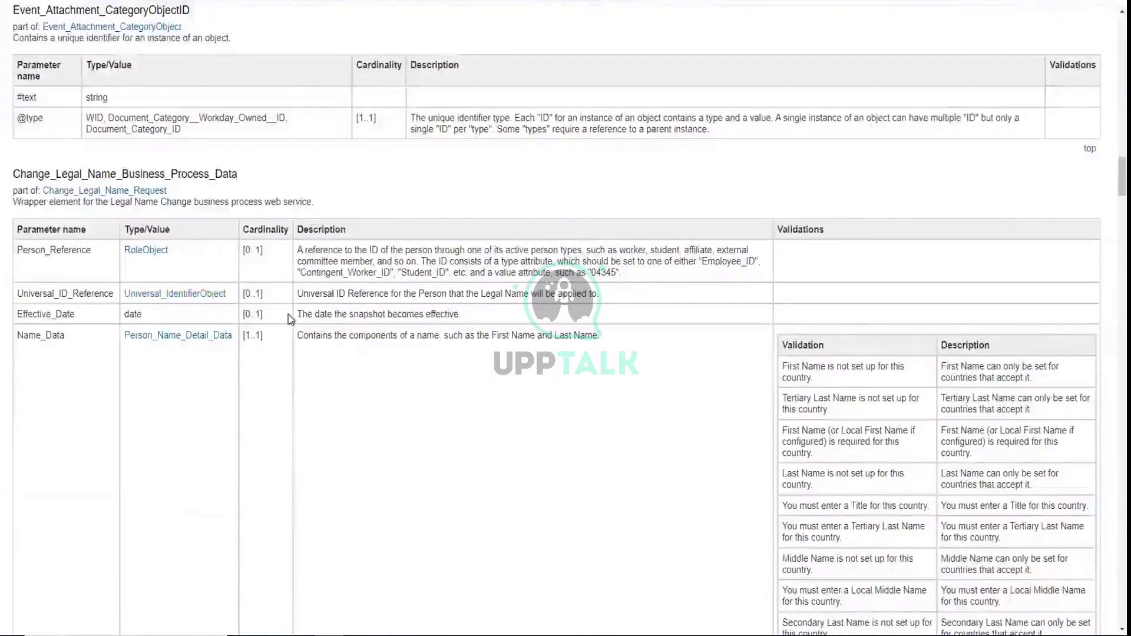
pyautogui.scroll(-1, 288, 315)
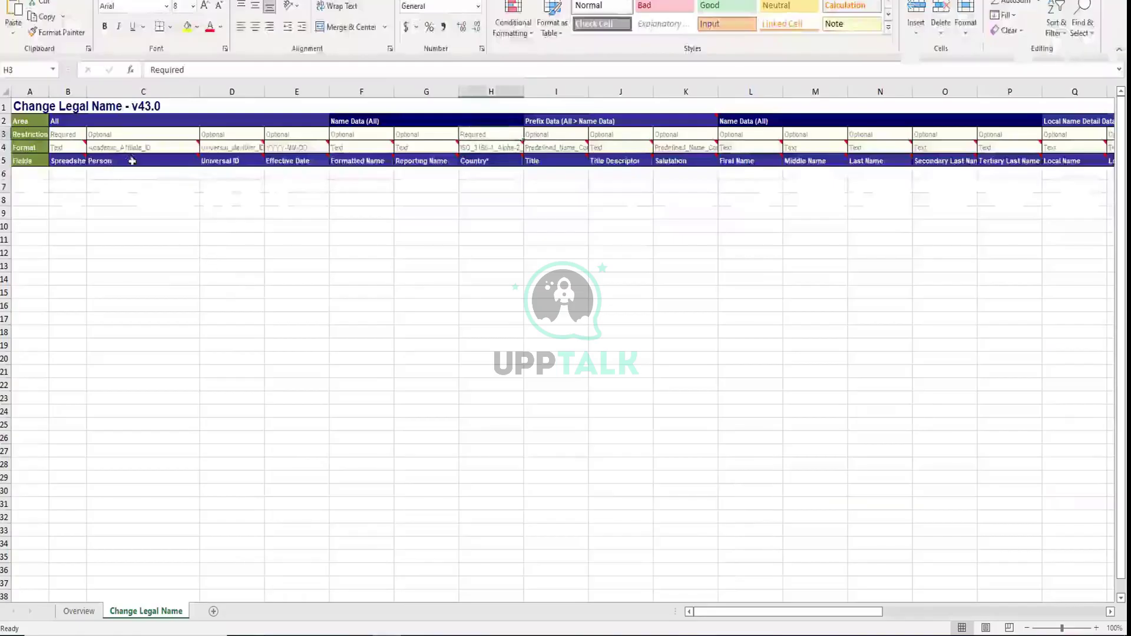
# Change the Person ID type in C4 from Academic_Affiliate_ID to Employee_ID
pyautogui.click(138, 156)
pyautogui.click(148, 147)
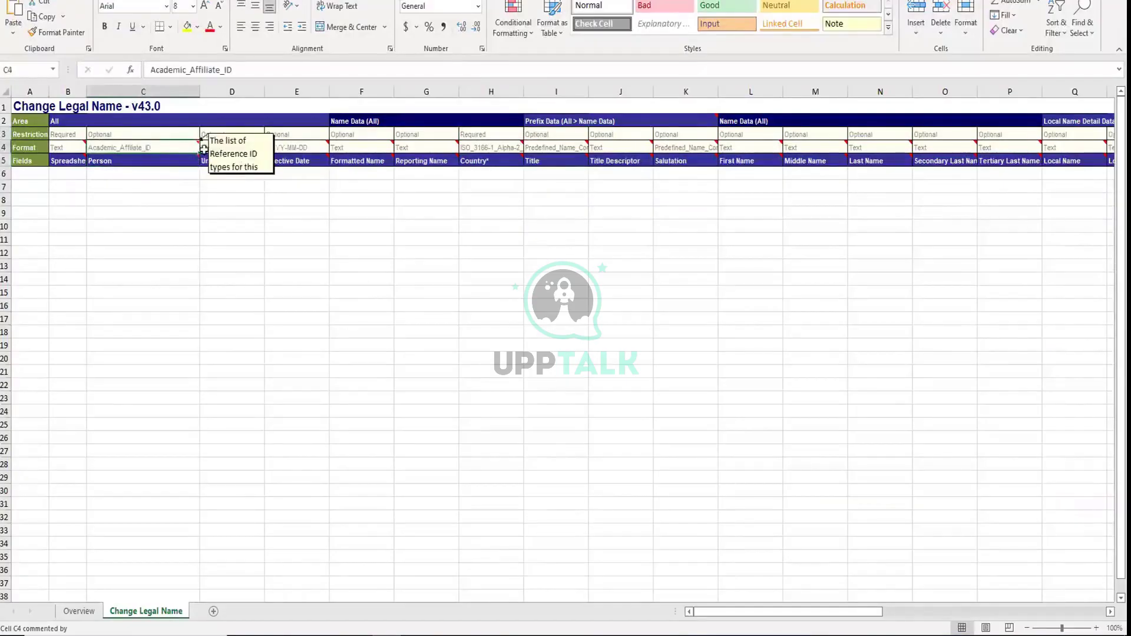
pyautogui.moveTo(177, 147)
pyautogui.doubleClick(145, 148)
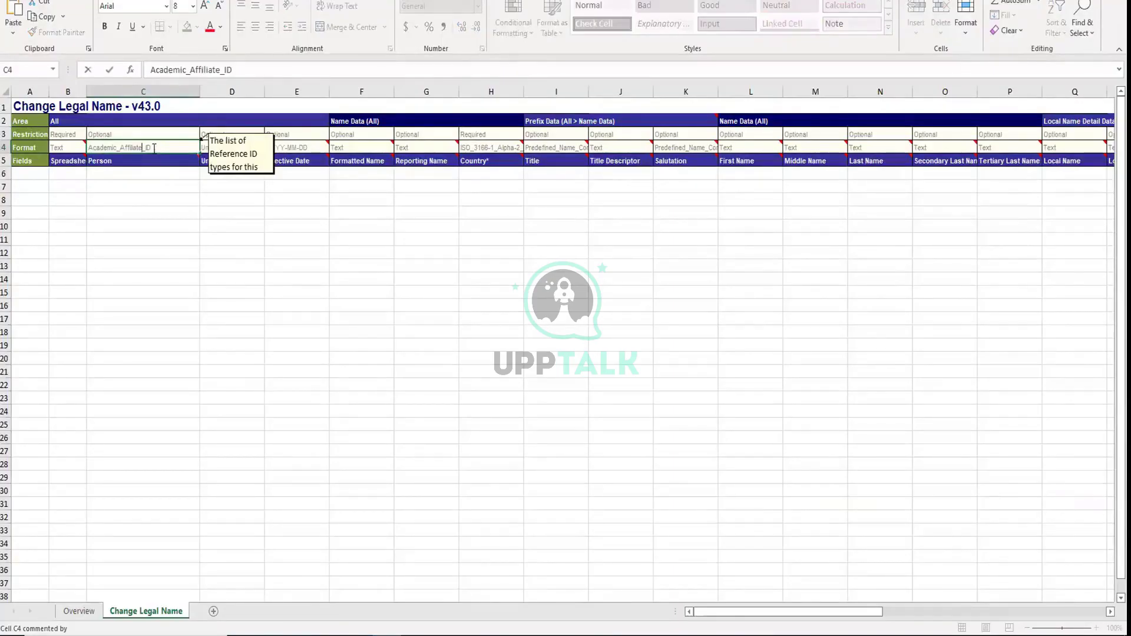
pyautogui.hotkey('shift', 'Home')
pyautogui.write('Employee_')
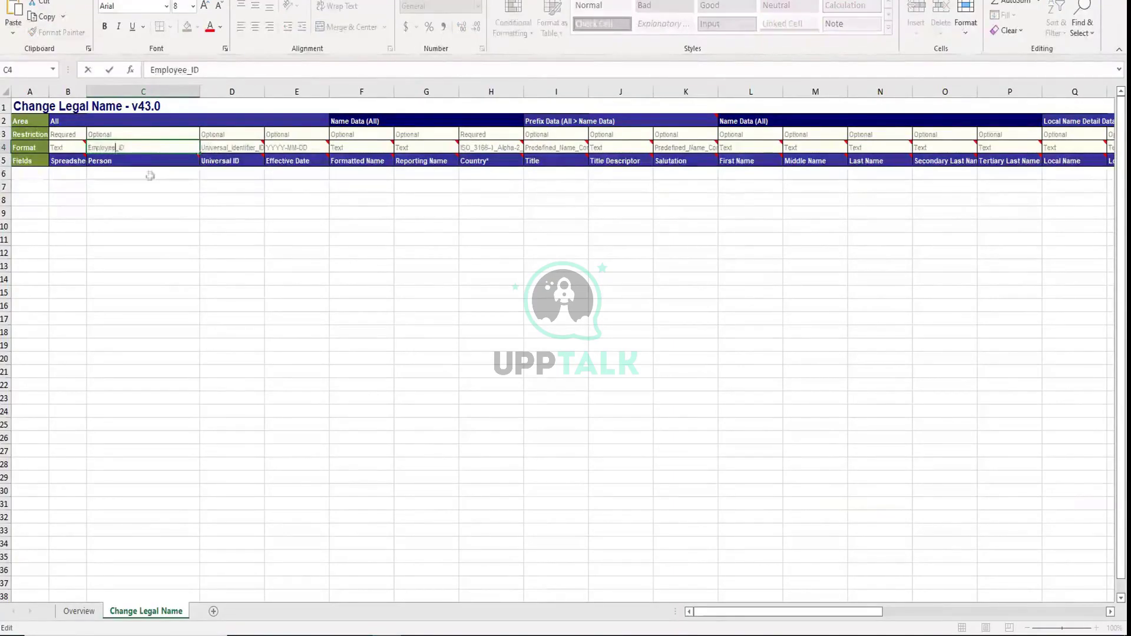
pyautogui.click(148, 175)
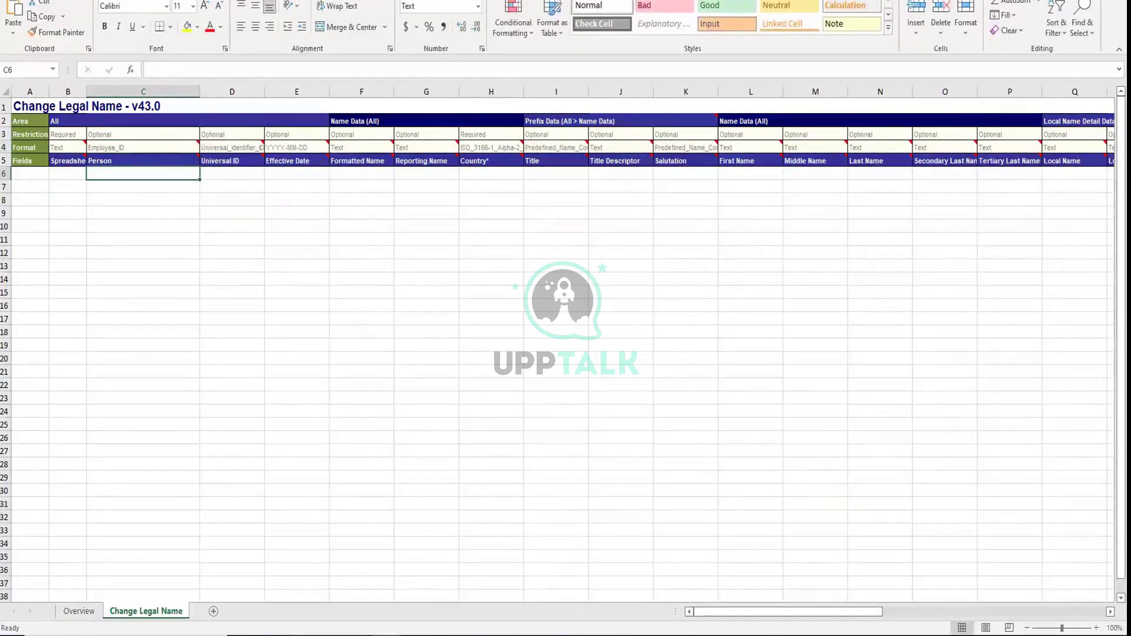
pyautogui.click(204, 198)
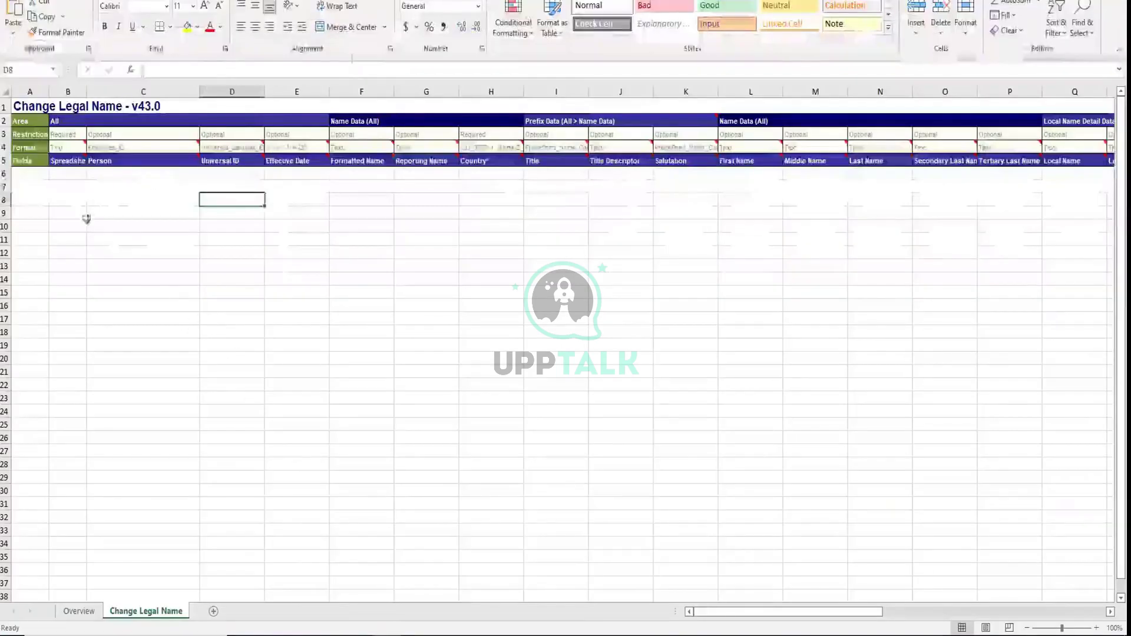
# Enter 1 as the spreadsheet key in cell B6
pyautogui.click(78, 172)
pyautogui.write('1')
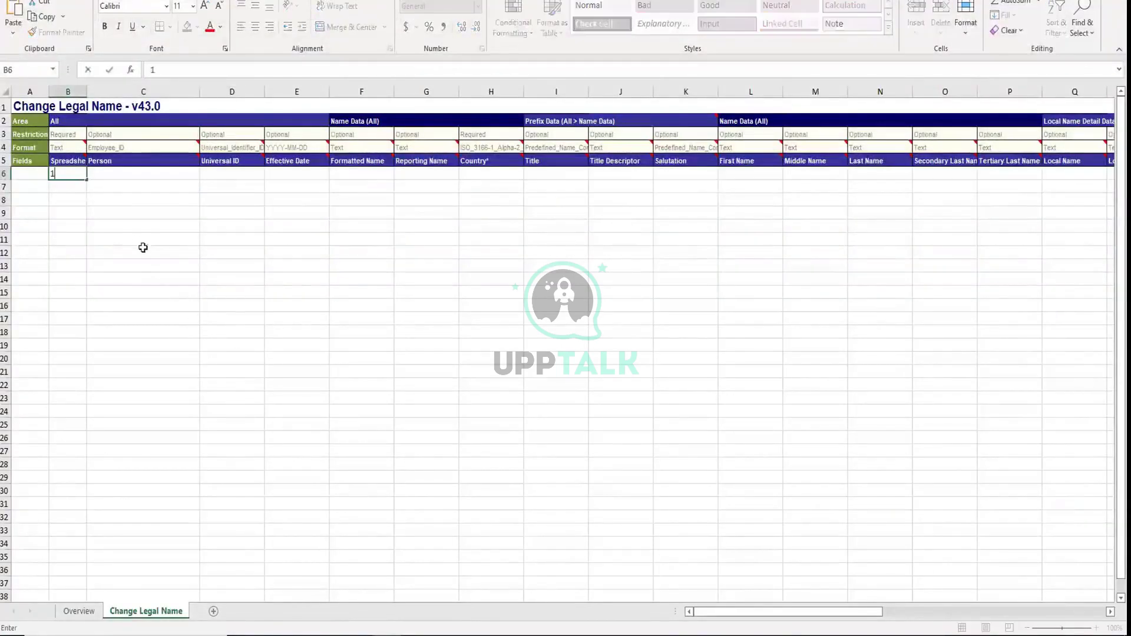
pyautogui.click(153, 176)
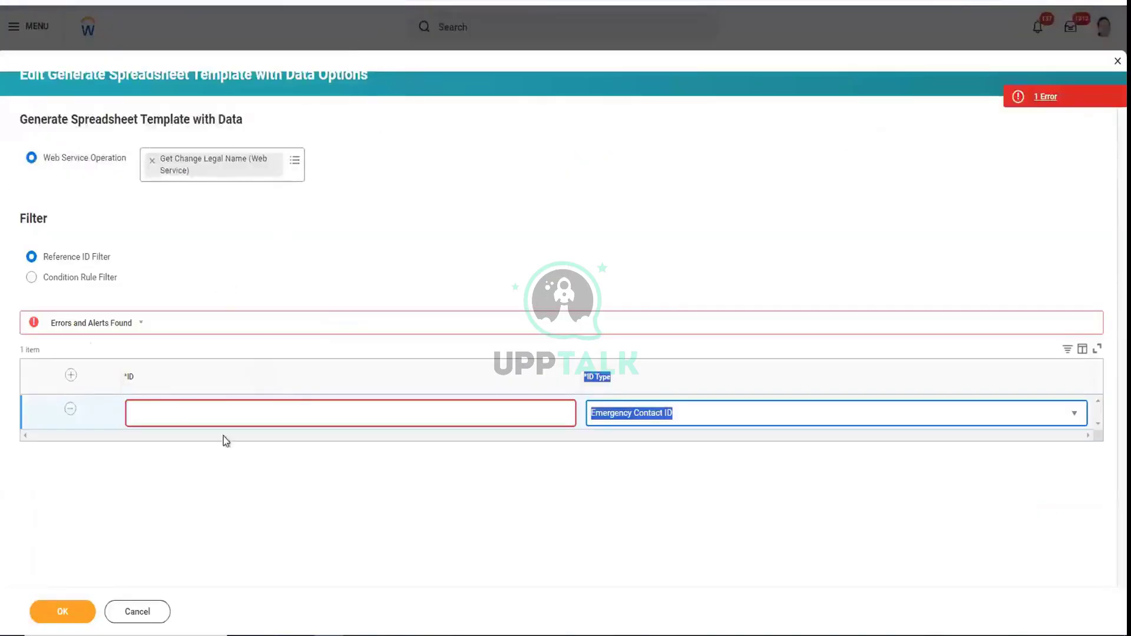
# Cancel the spreadsheet template options and search Workday for the worker by name
pyautogui.click(135, 610)
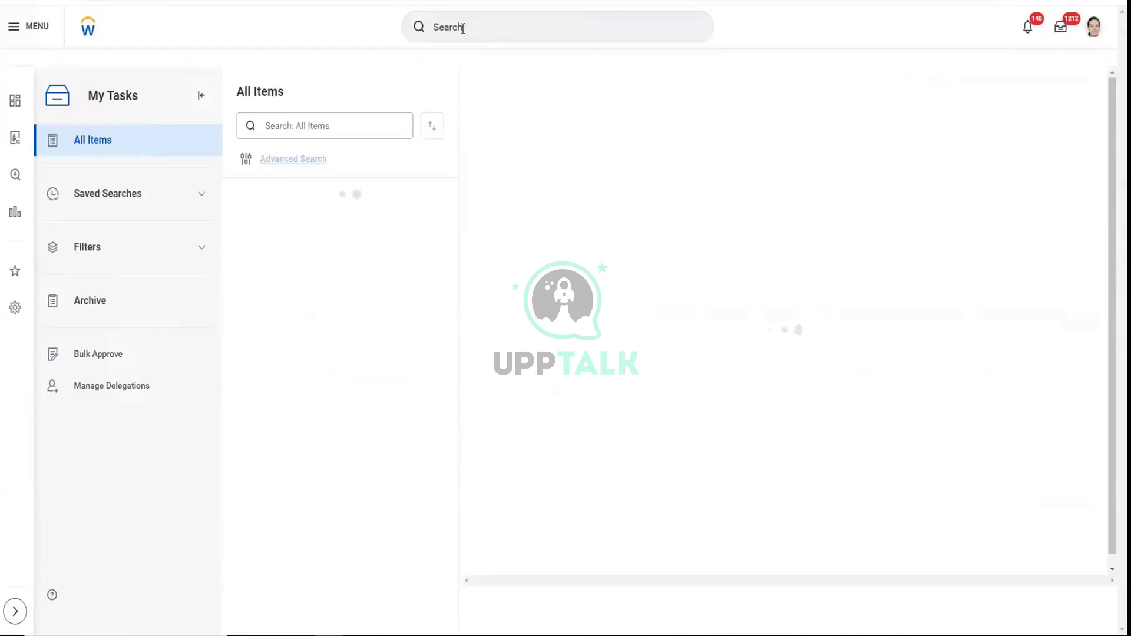
pyautogui.click(463, 28)
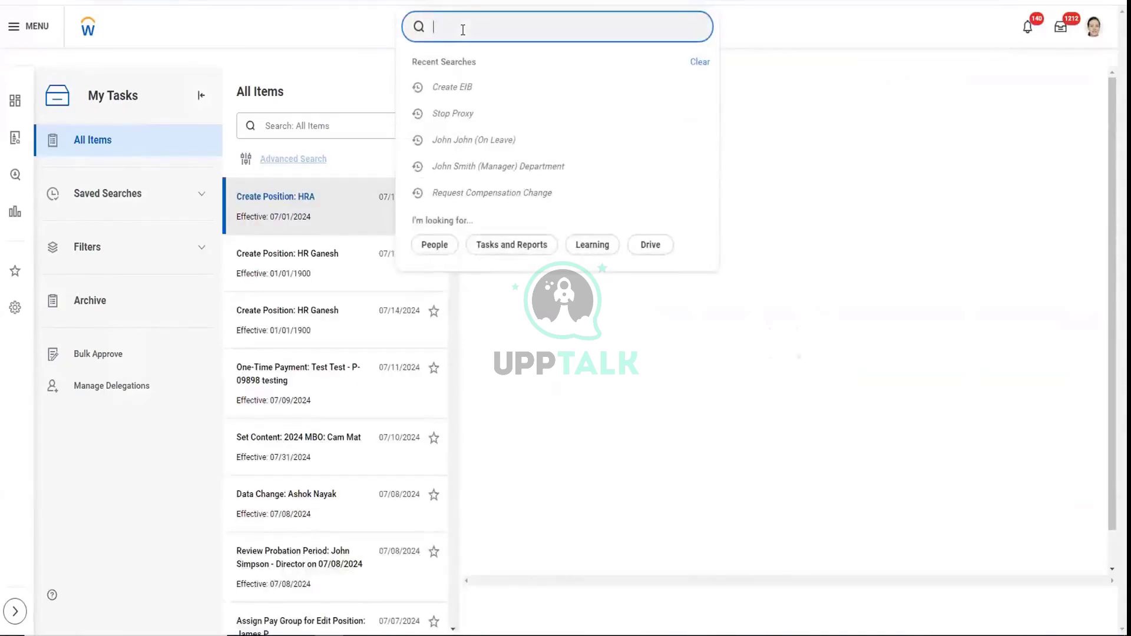
pyautogui.write('jihn ho')
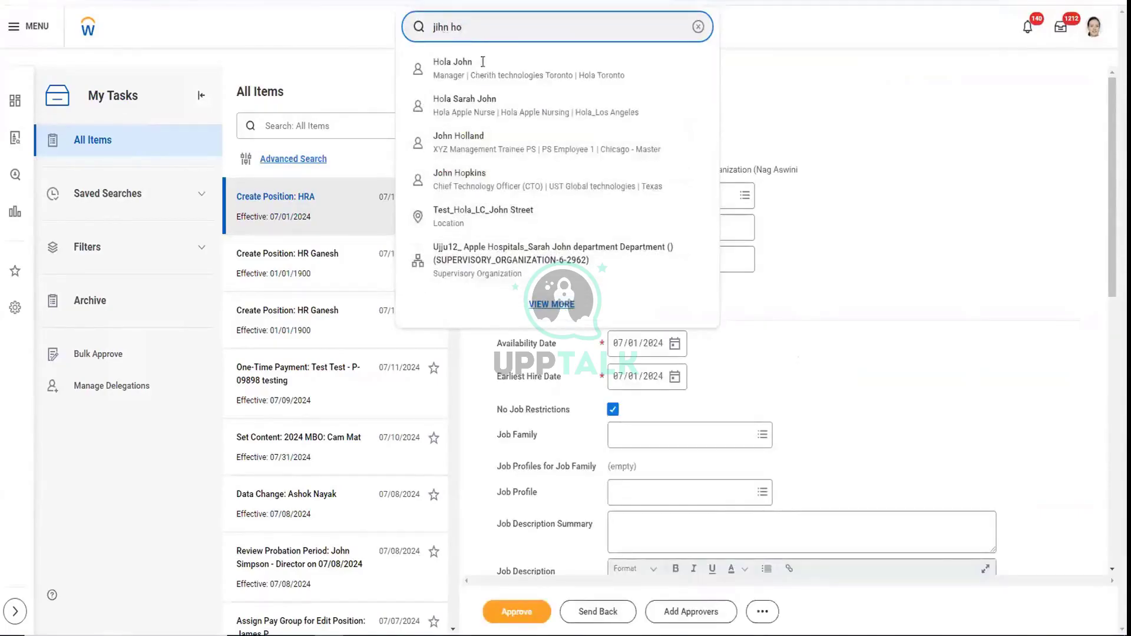
pyautogui.press('BackSpace')
pyautogui.press('BackSpace')
pyautogui.press('BackSpace')
pyautogui.press('BackSpace')
pyautogui.press('BackSpace')
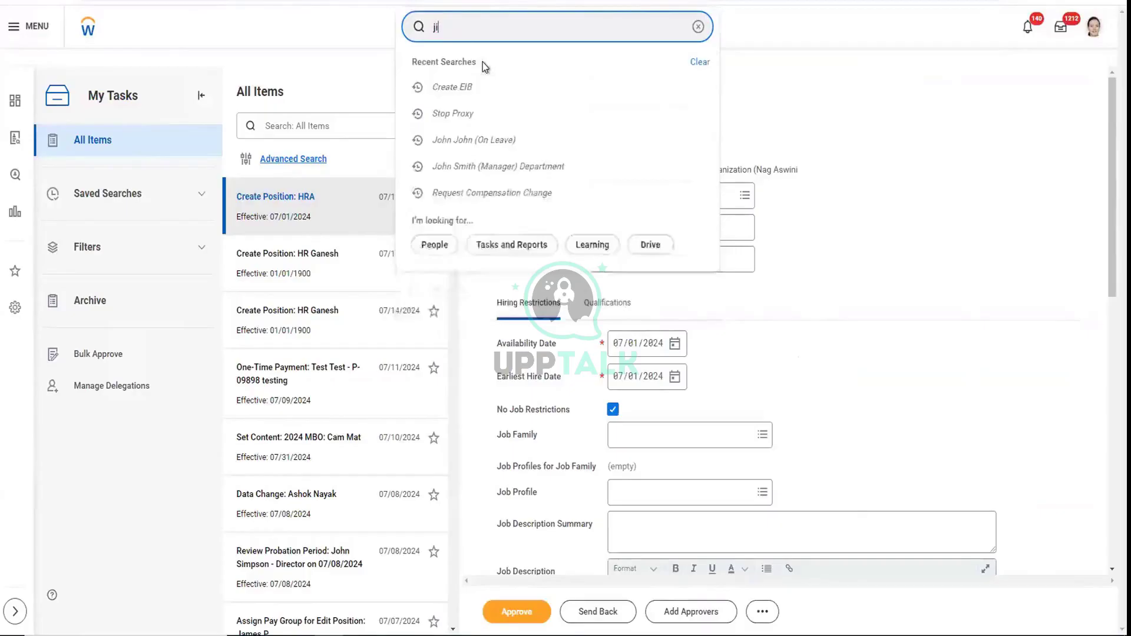
pyautogui.press('BackSpace')
pyautogui.write('ohn')
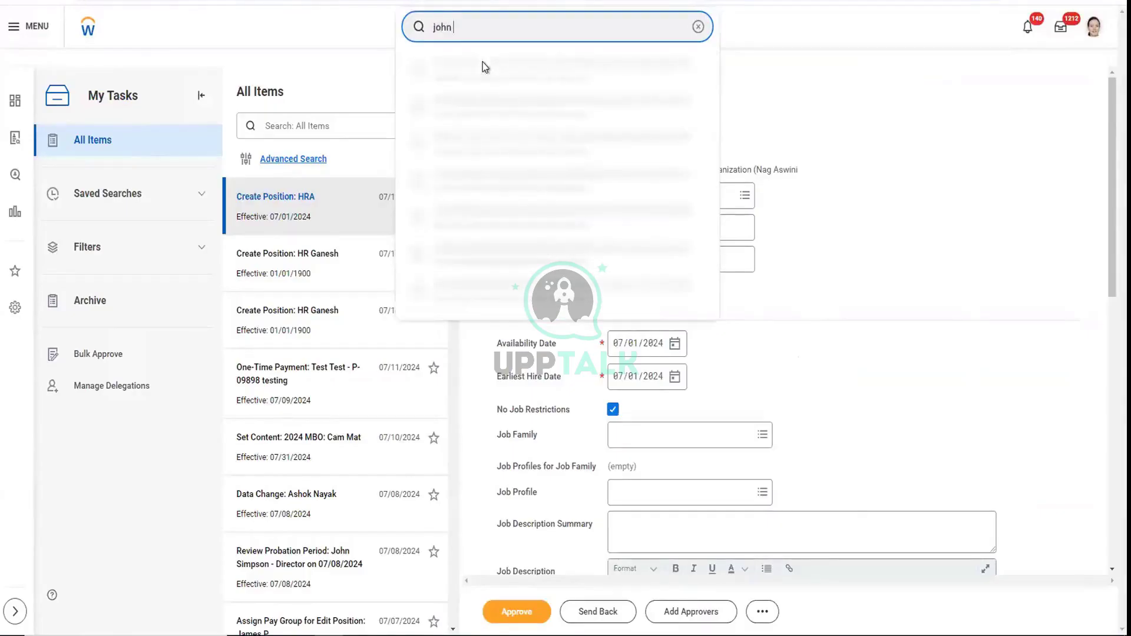
pyautogui.write(' joh')
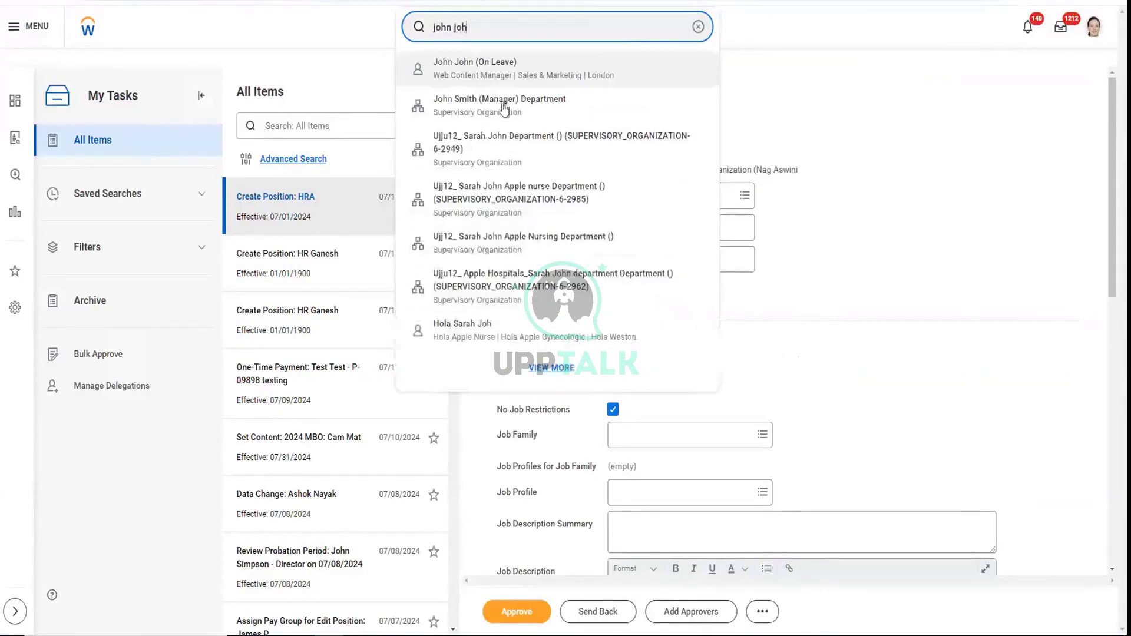
pyautogui.press('Escape')
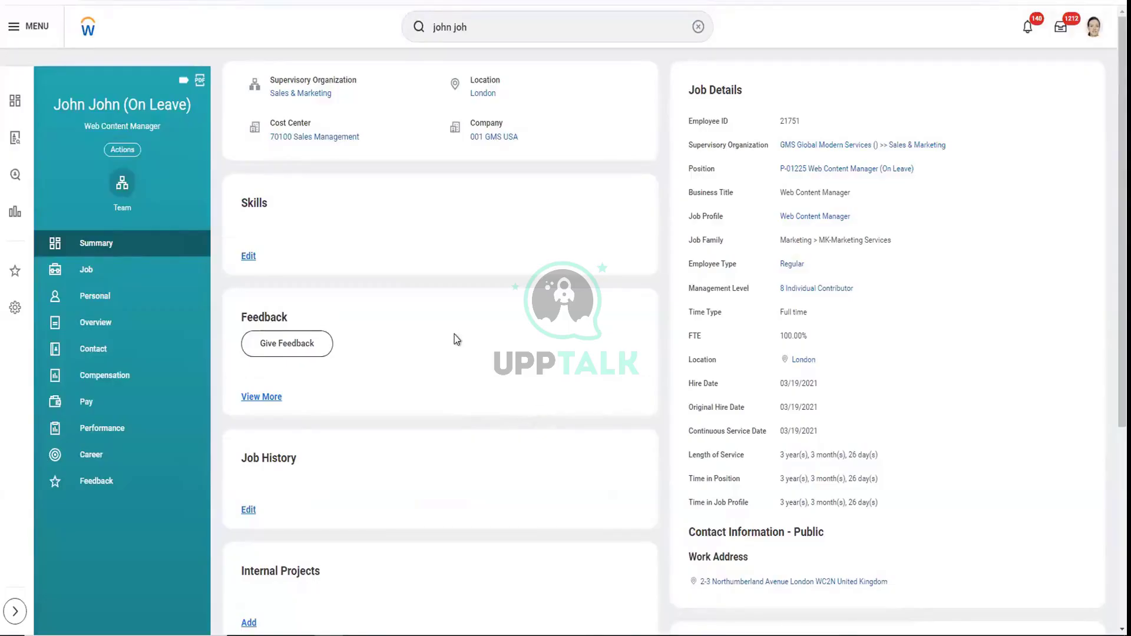
# Copy the worker's Employee ID from Job details and bring the Excel Change Legal Name sheet forward
pyautogui.scroll(-4, 454, 335)
pyautogui.scroll(4, 454, 347)
pyautogui.scroll(-1, 457, 348)
pyautogui.scroll(1, 177, 313)
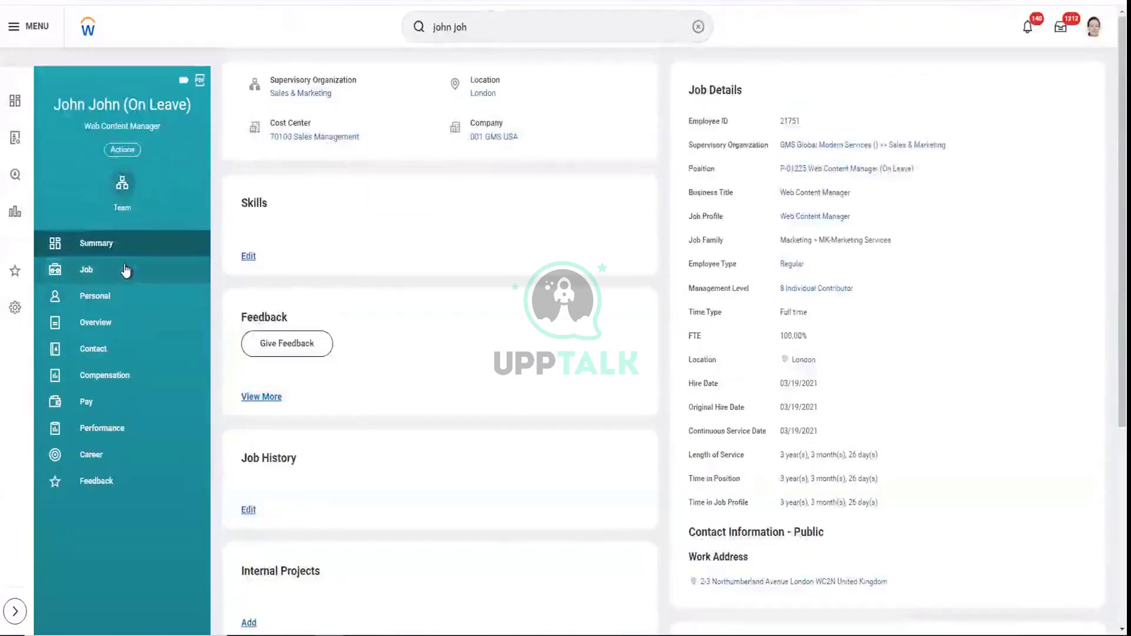
pyautogui.click(118, 269)
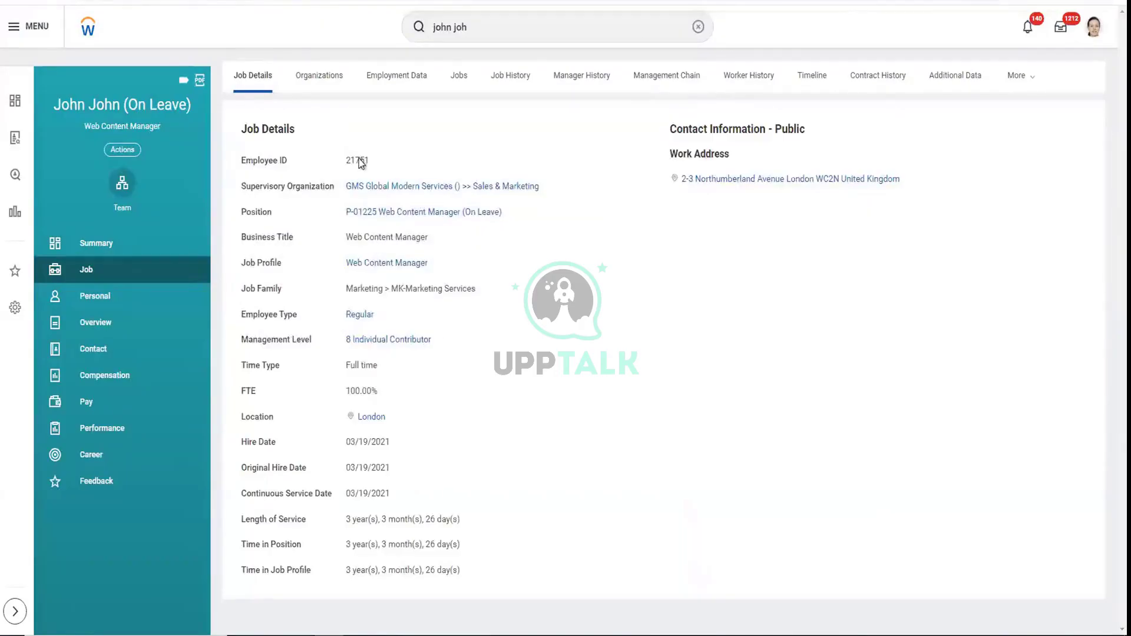
pyautogui.doubleClick(361, 162)
pyautogui.hotkey('ctrl', 'c')
pyautogui.hotkey('alt', 'Tab')
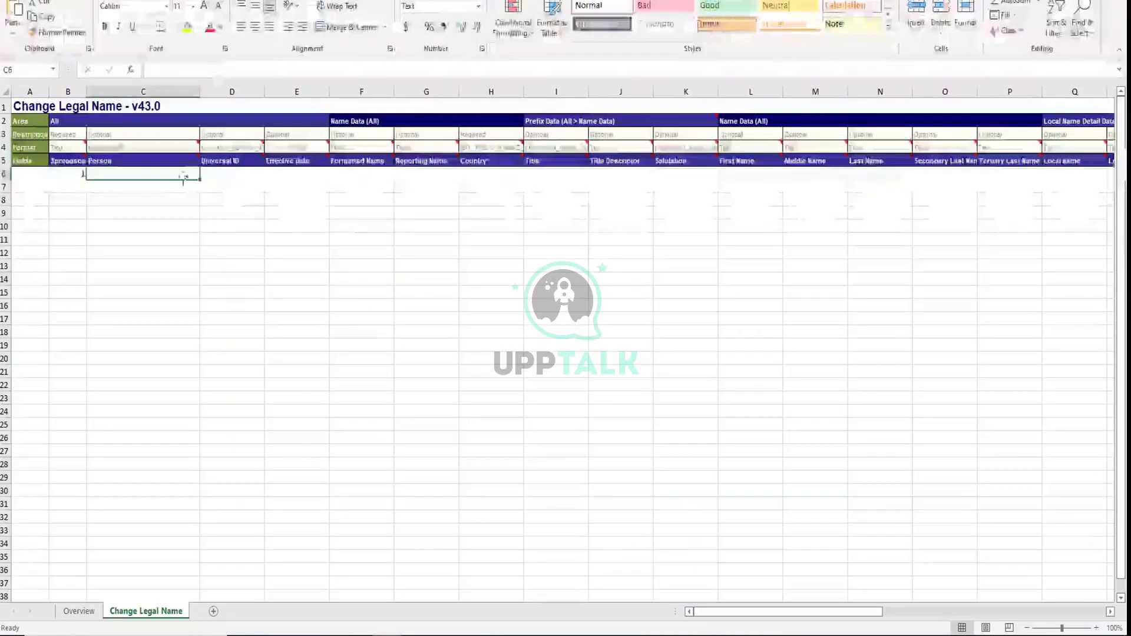
# Paste the Employee ID into Person cell C6 and keep the Alpha-2 country code format
pyautogui.doubleClick(185, 174)
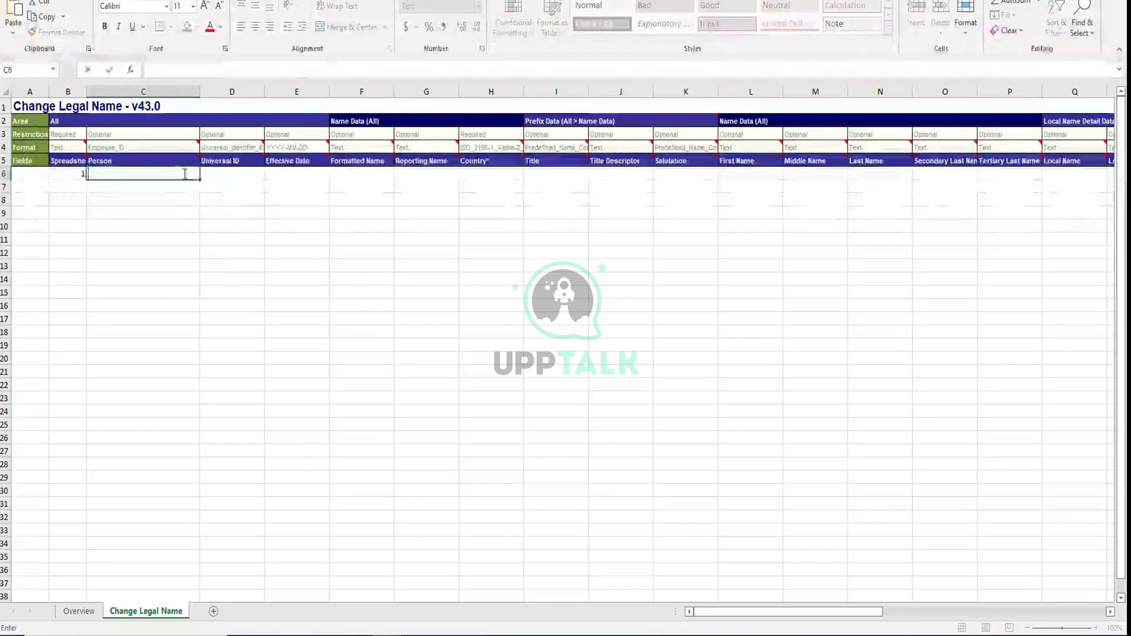
pyautogui.hotkey('ctrl', 'v')
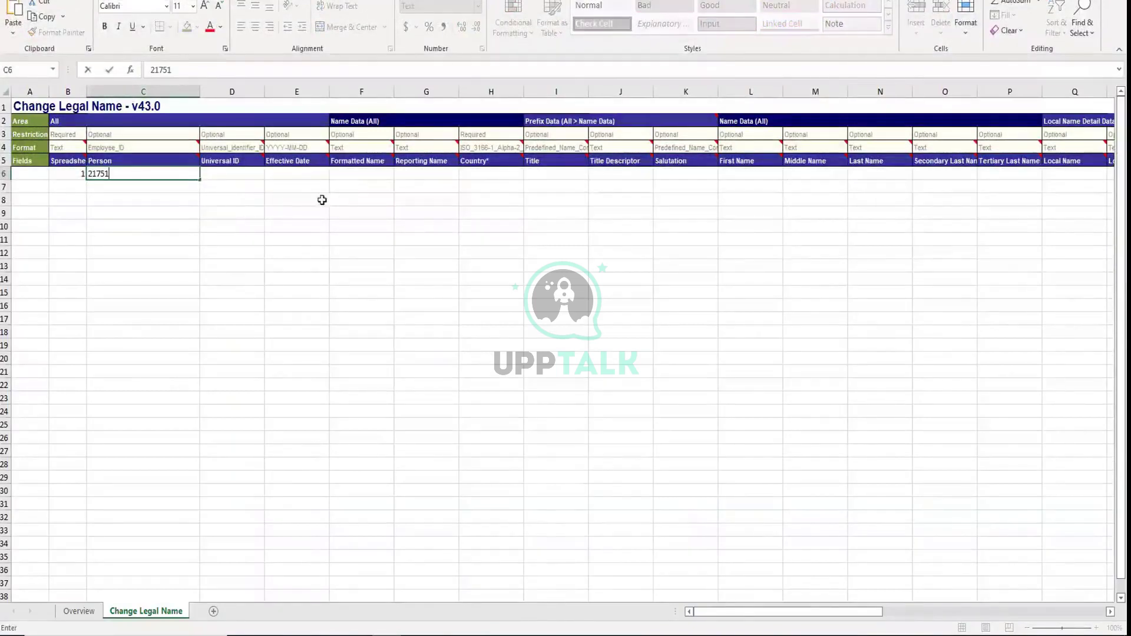
pyautogui.click(472, 184)
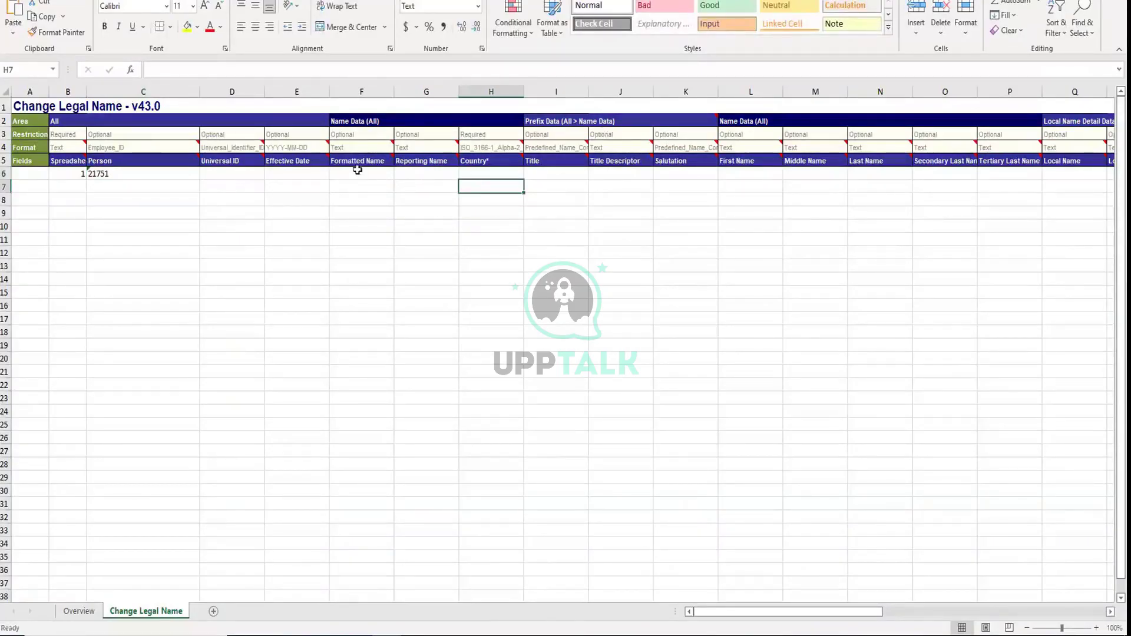
pyautogui.click(485, 149)
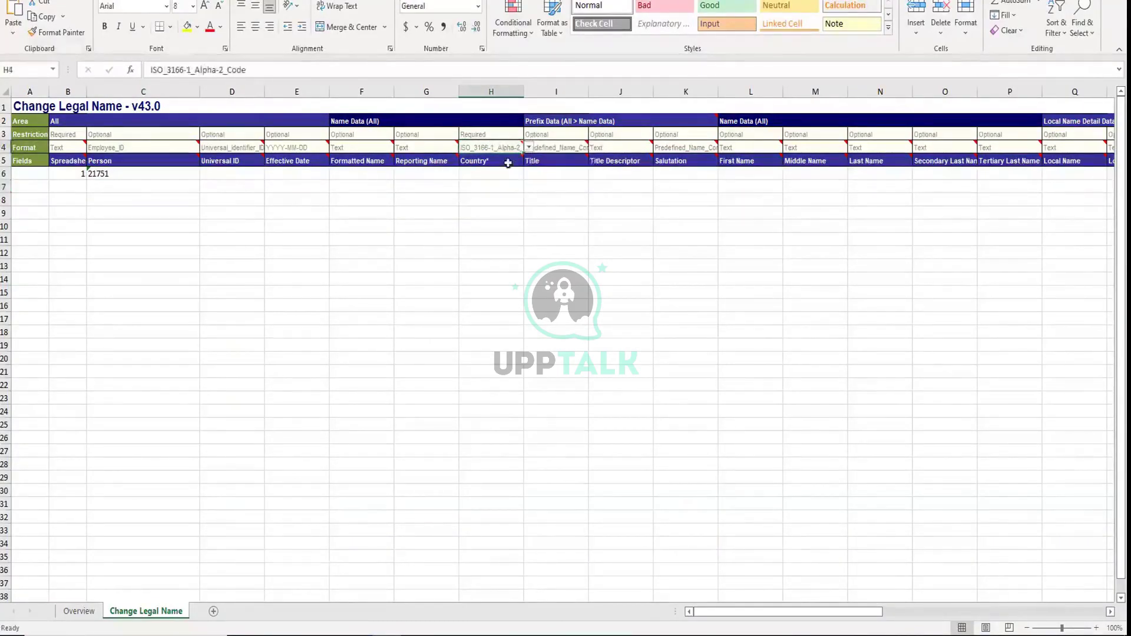
pyautogui.click(528, 148)
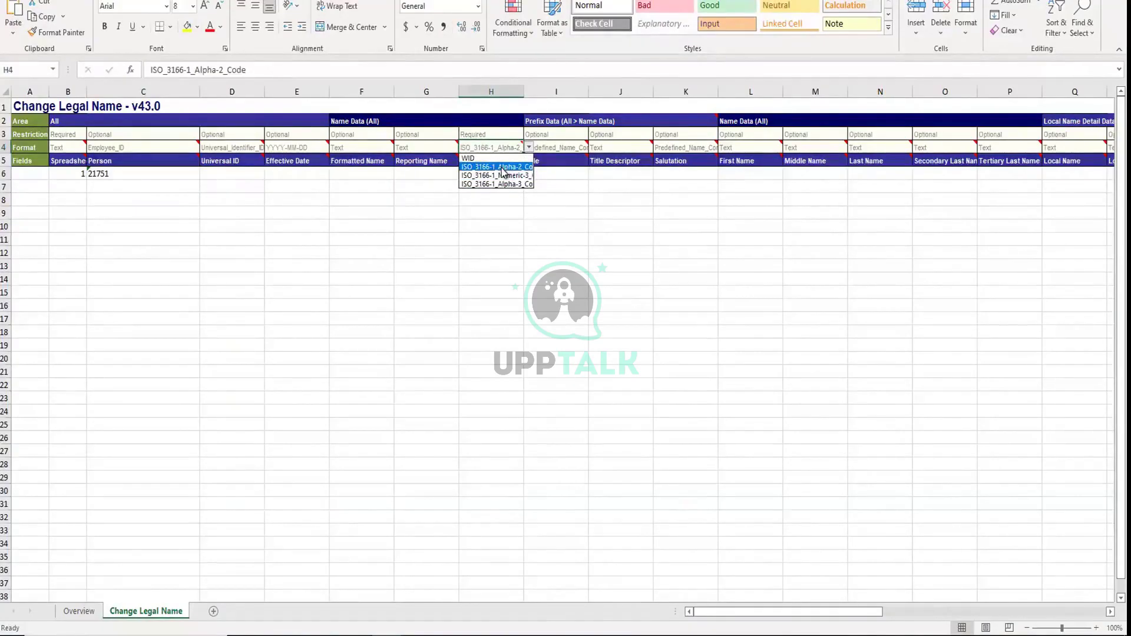
pyautogui.click(480, 167)
# Enter UK as the Country in cell H6
pyautogui.click(478, 177)
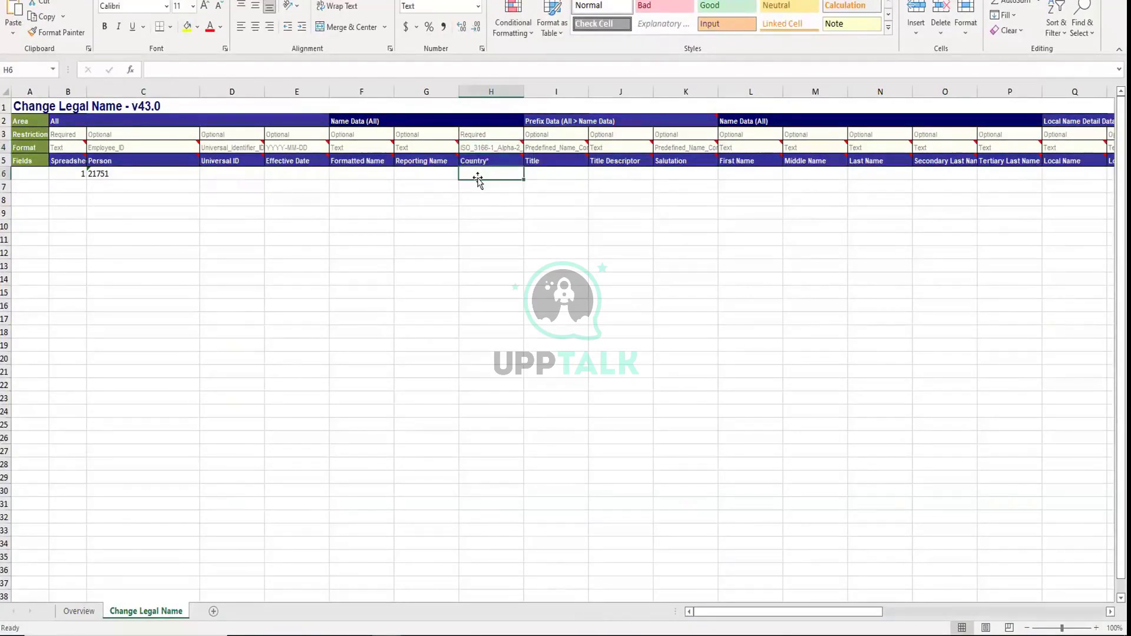
pyautogui.write('US')
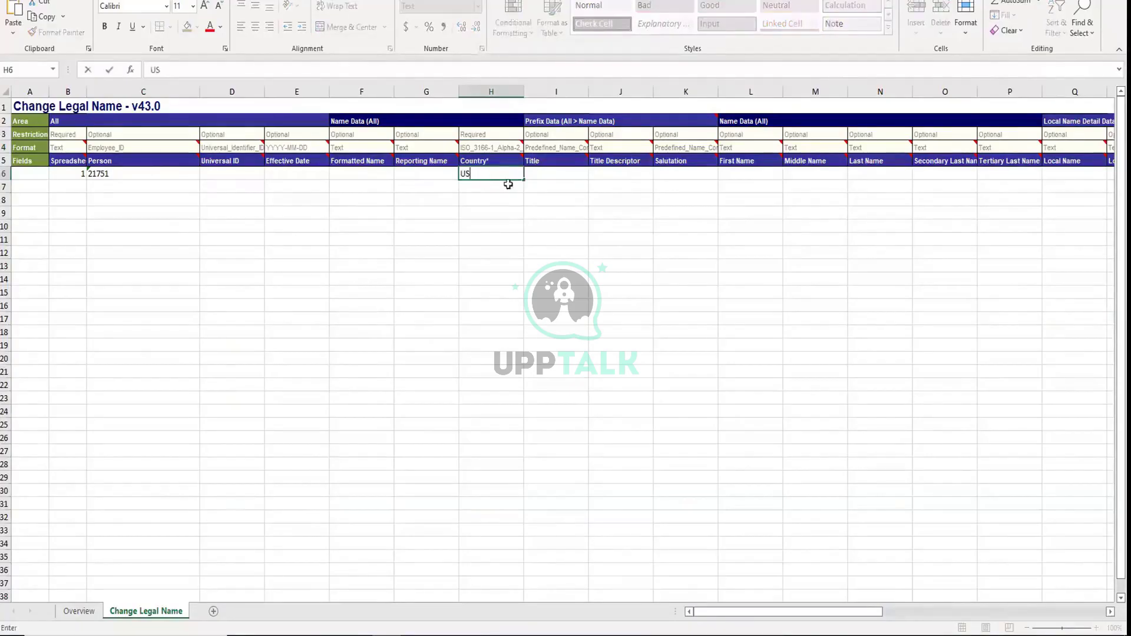
pyautogui.press('Tab')
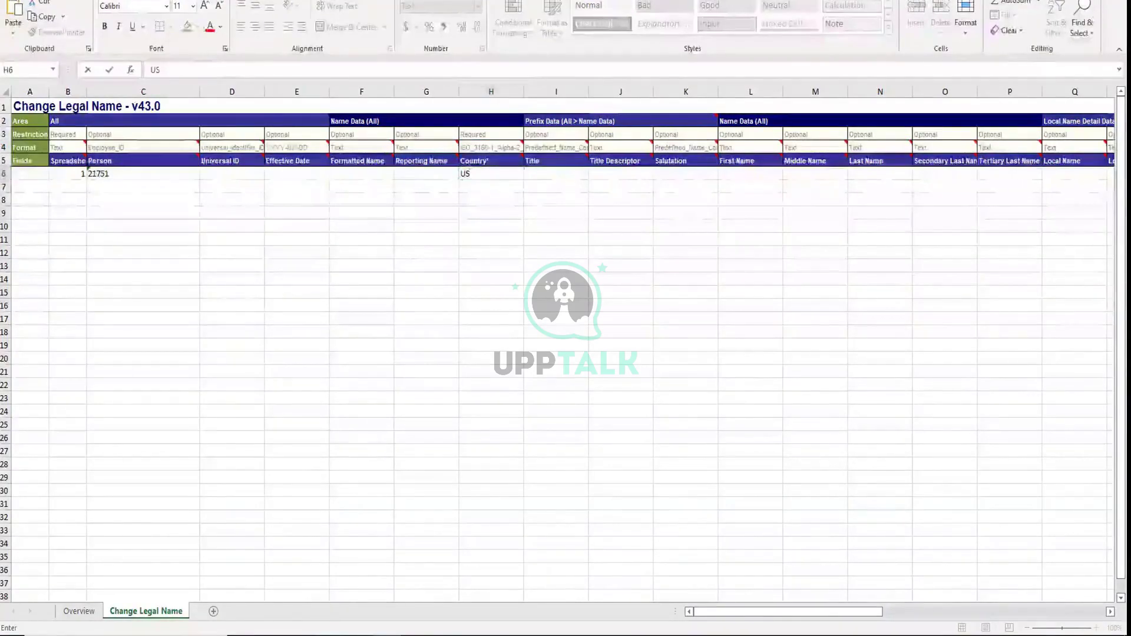
pyautogui.hotkey('alt', 'Tab')
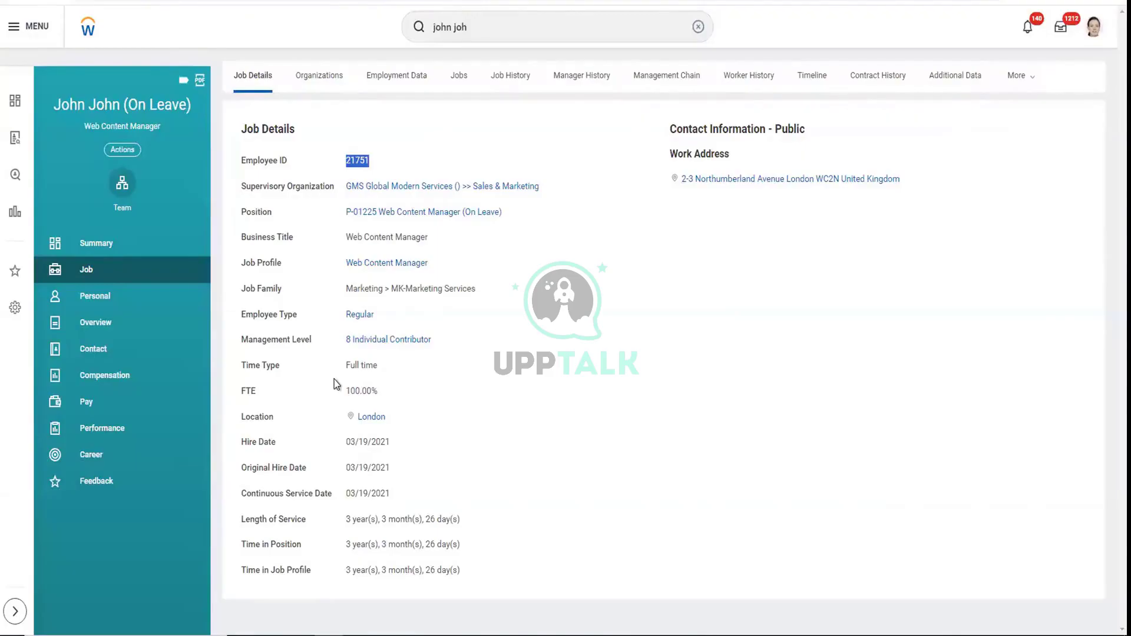
pyautogui.hotkey('alt', 'Tab')
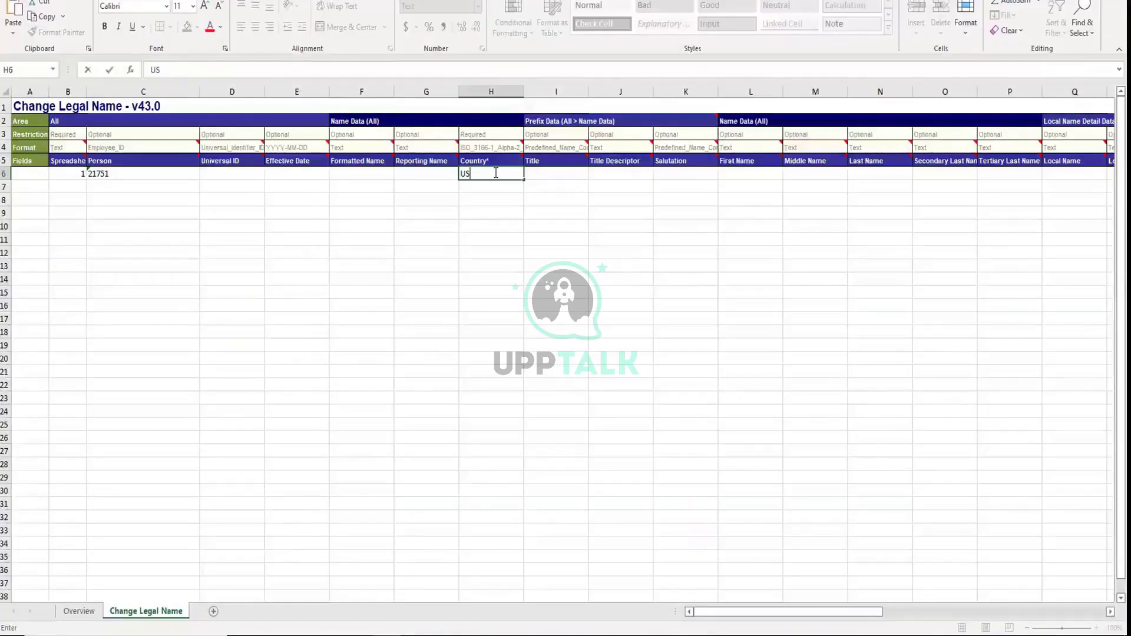
pyautogui.press('BackSpace')
pyautogui.write('K')
pyautogui.click(575, 174)
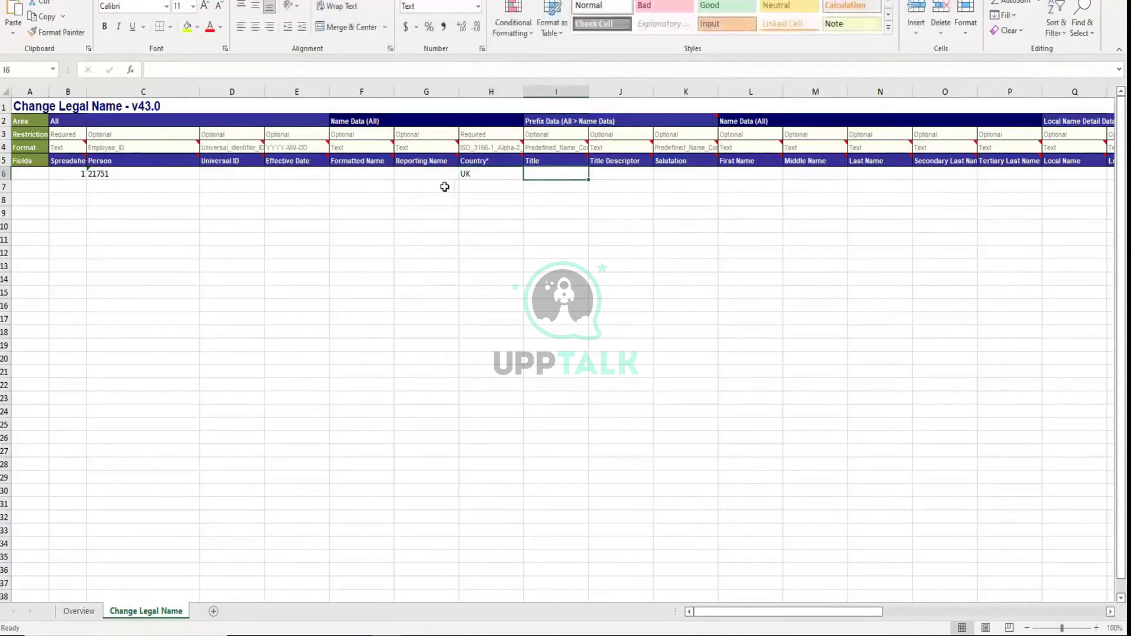
# Type the worker's new first name in L6 and last name in N6
pyautogui.click(749, 172)
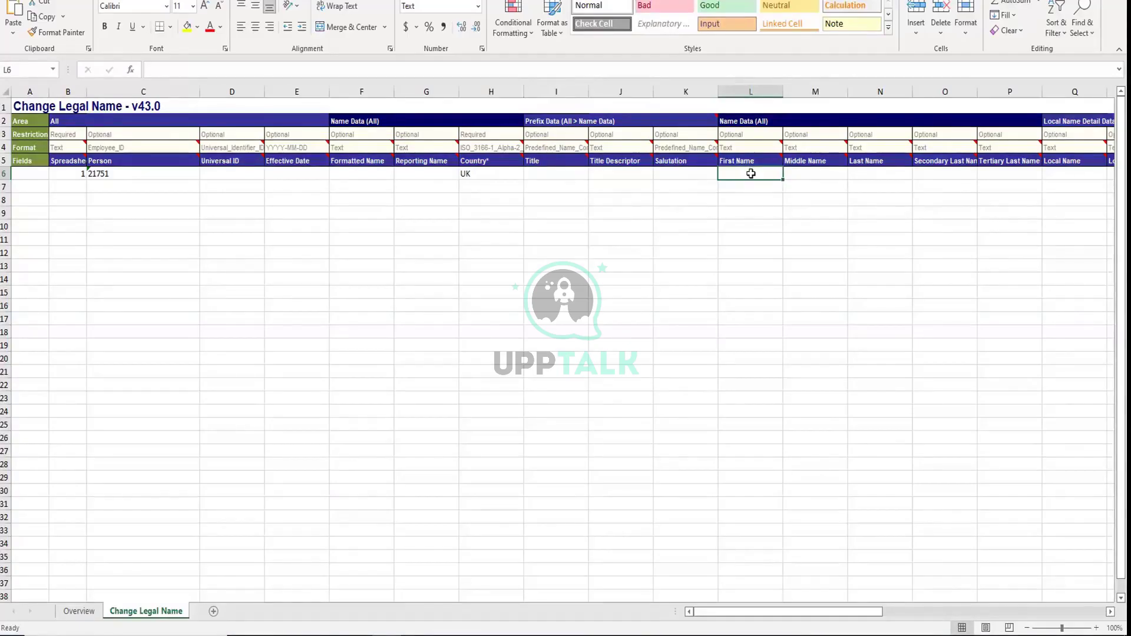
pyautogui.press('Tab')
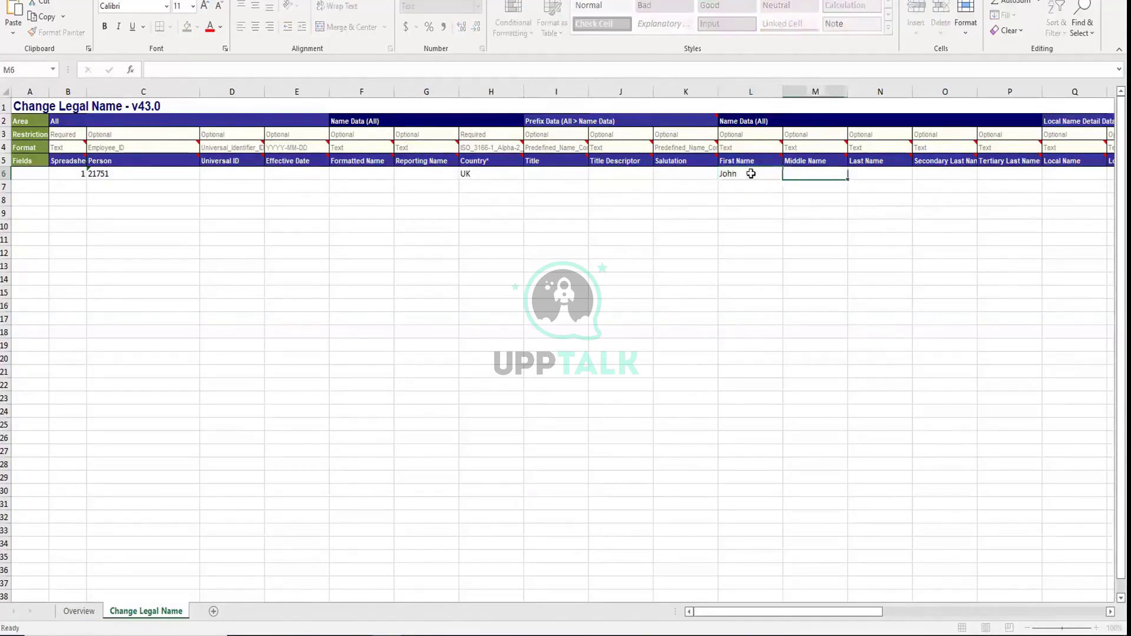
pyautogui.press('Tab')
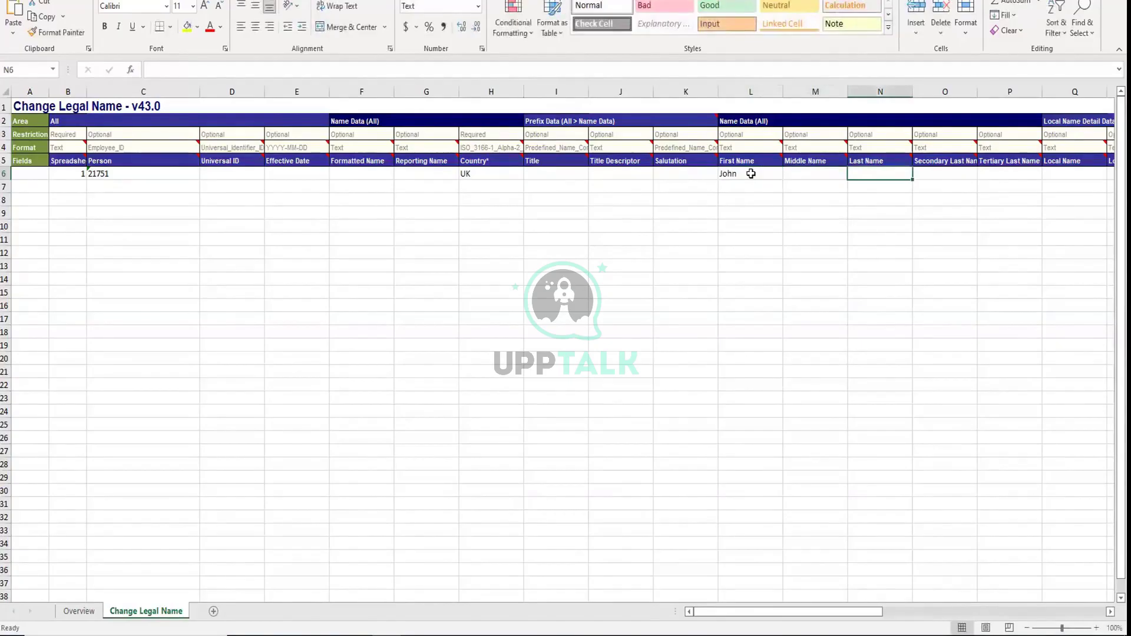
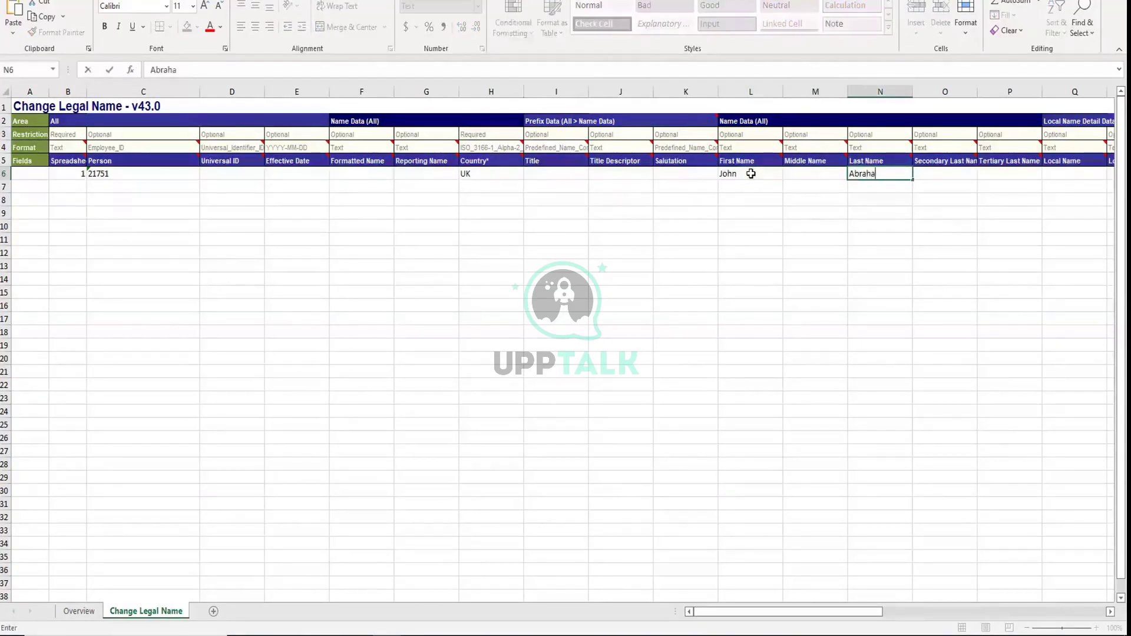
# Commit the last name and type the Effective Date into cell E6
pyautogui.click(568, 172)
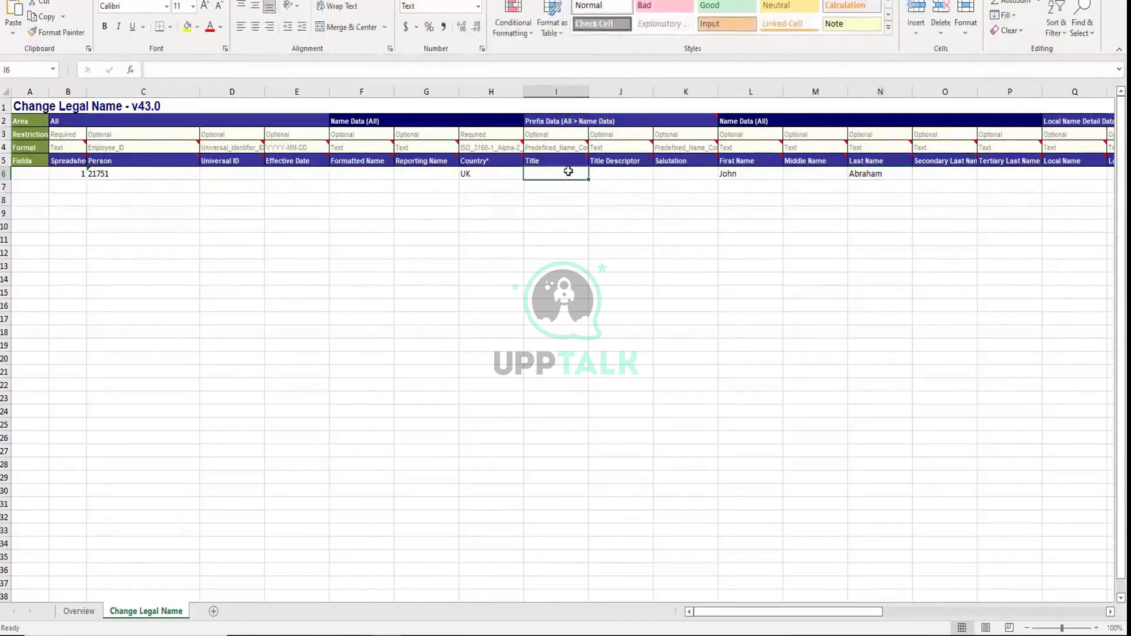
pyautogui.press('Left')
pyautogui.press('Left')
pyautogui.press('Left')
pyautogui.press('Left')
pyautogui.press('Left')
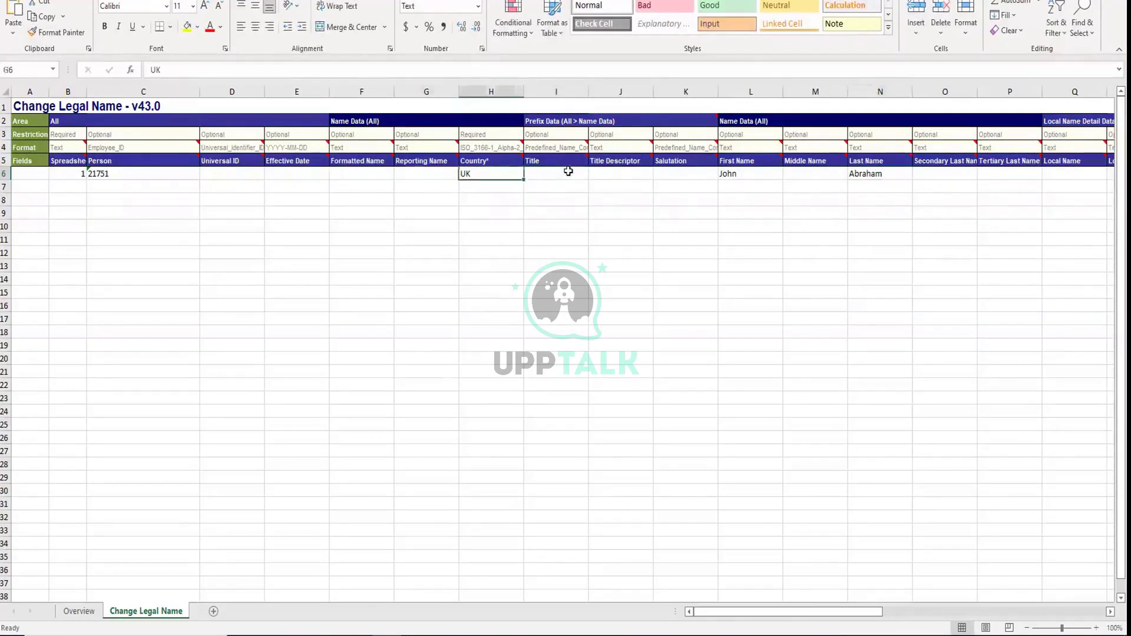
pyautogui.press('Right')
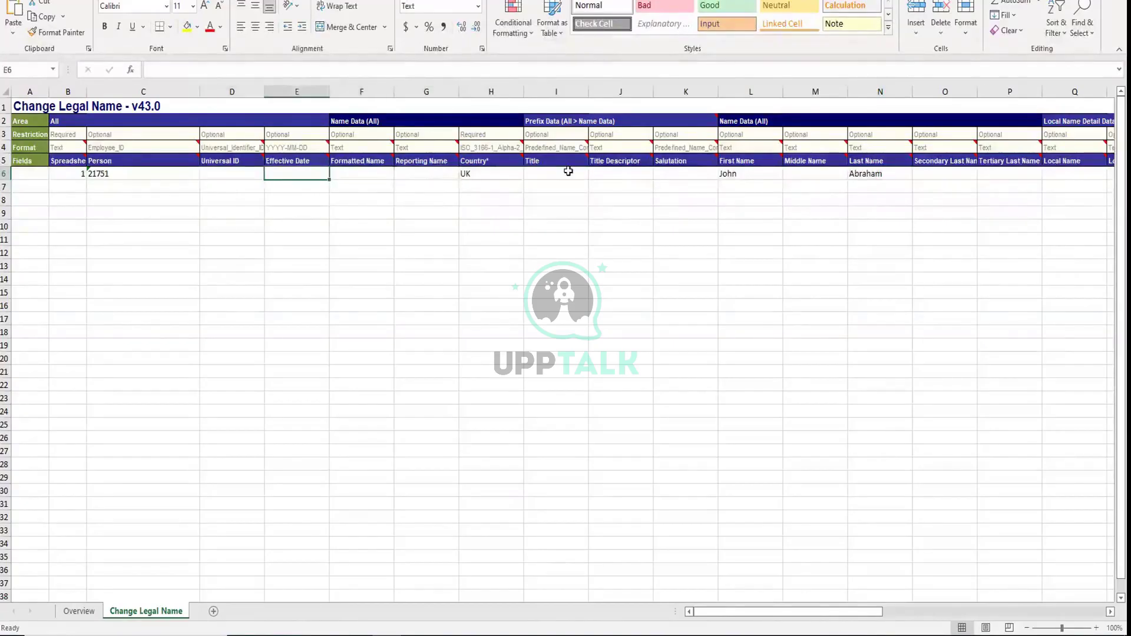
pyautogui.write('2004')
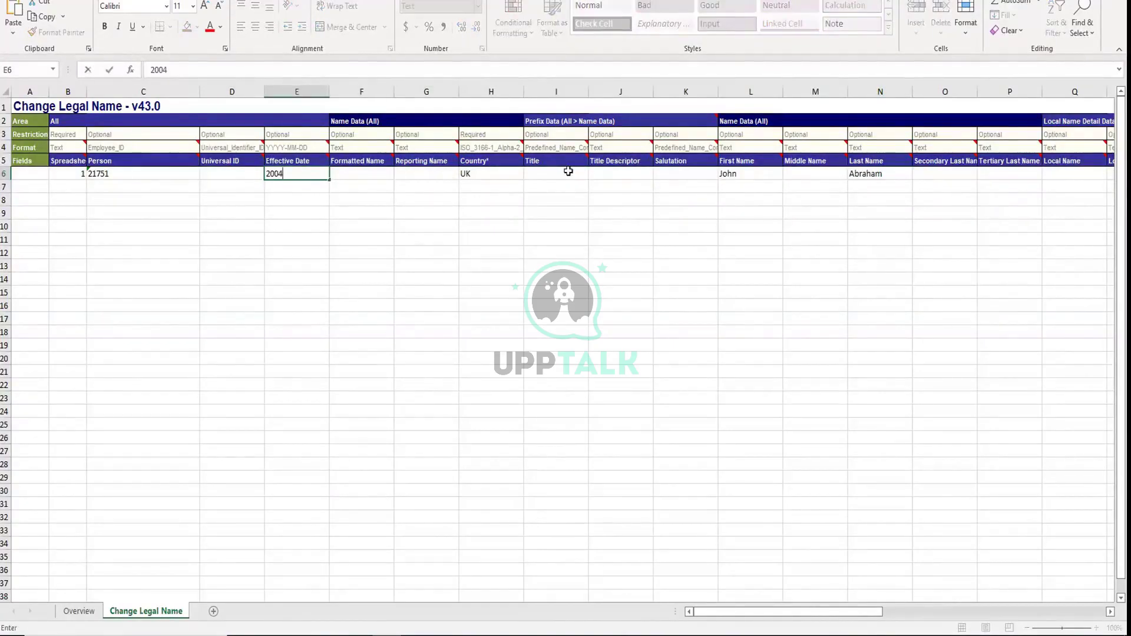
pyautogui.press('BackSpace')
pyautogui.write('24-15-07')
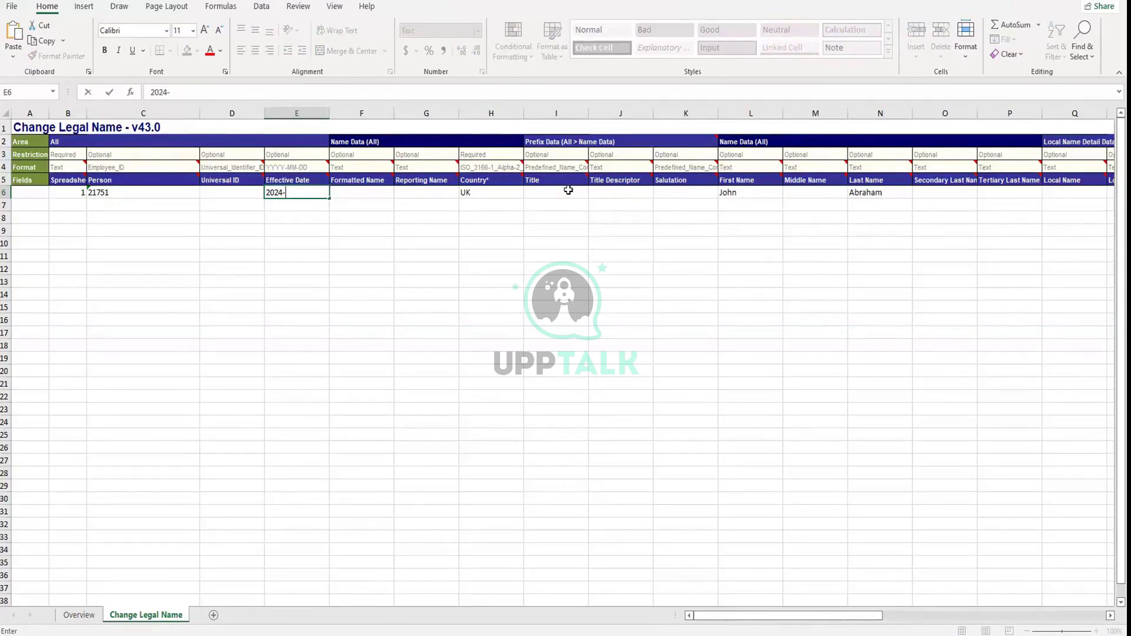
pyautogui.click(426, 195)
# Review row 6 across the name, local name and suffix columns
pyautogui.click(580, 193)
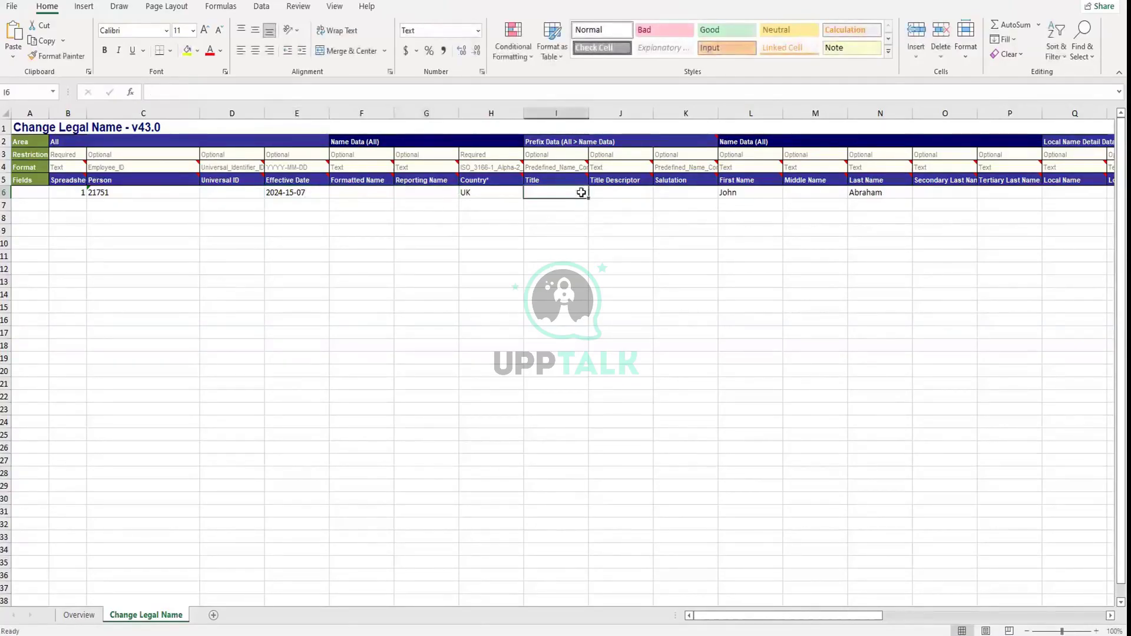
pyautogui.press('Tab')
pyautogui.press('Right')
pyautogui.press('Right')
pyautogui.press('Right')
pyautogui.press('Right')
pyautogui.press('Right')
pyautogui.press('Right')
pyautogui.press('Right')
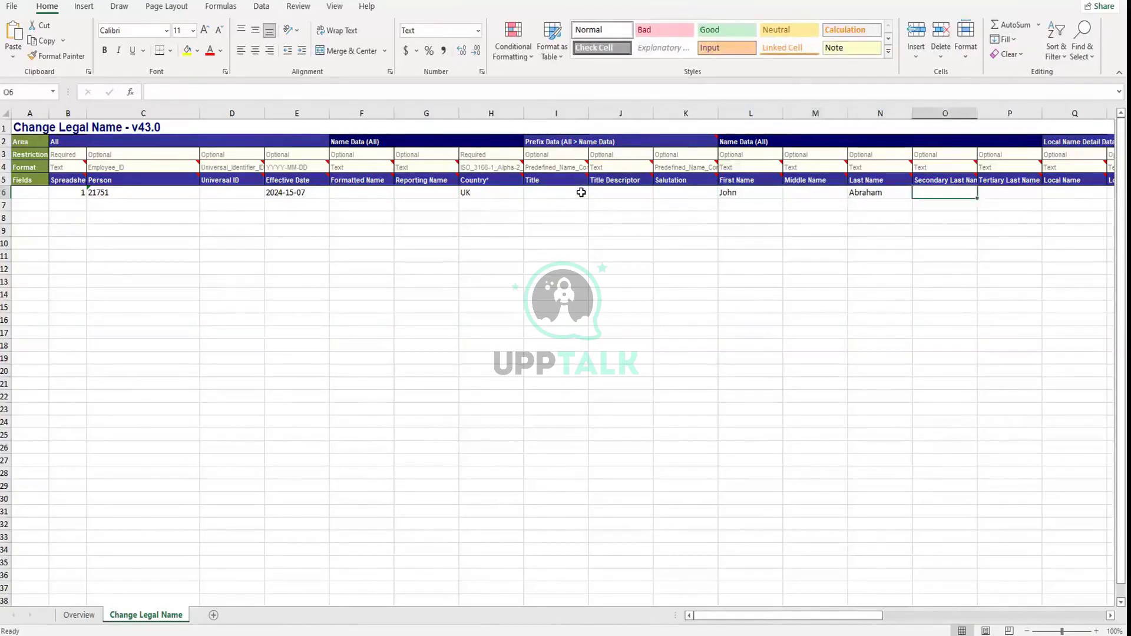
pyautogui.press('Right')
pyautogui.press('Right')
pyautogui.press('Right')
pyautogui.press('Right')
pyautogui.press('Right')
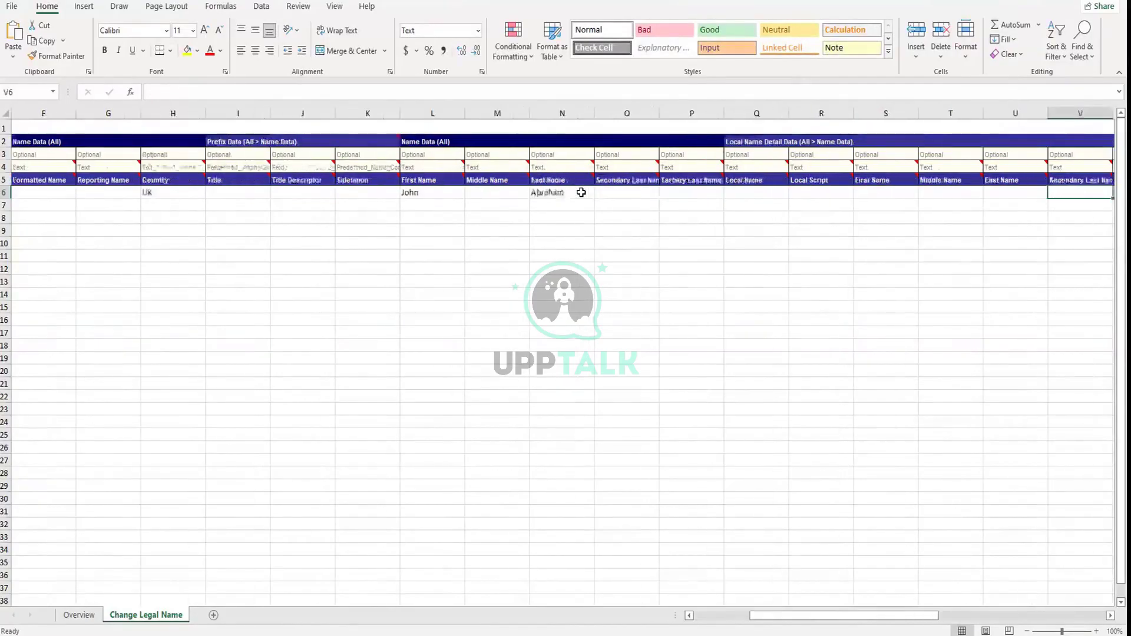
pyautogui.press('Right')
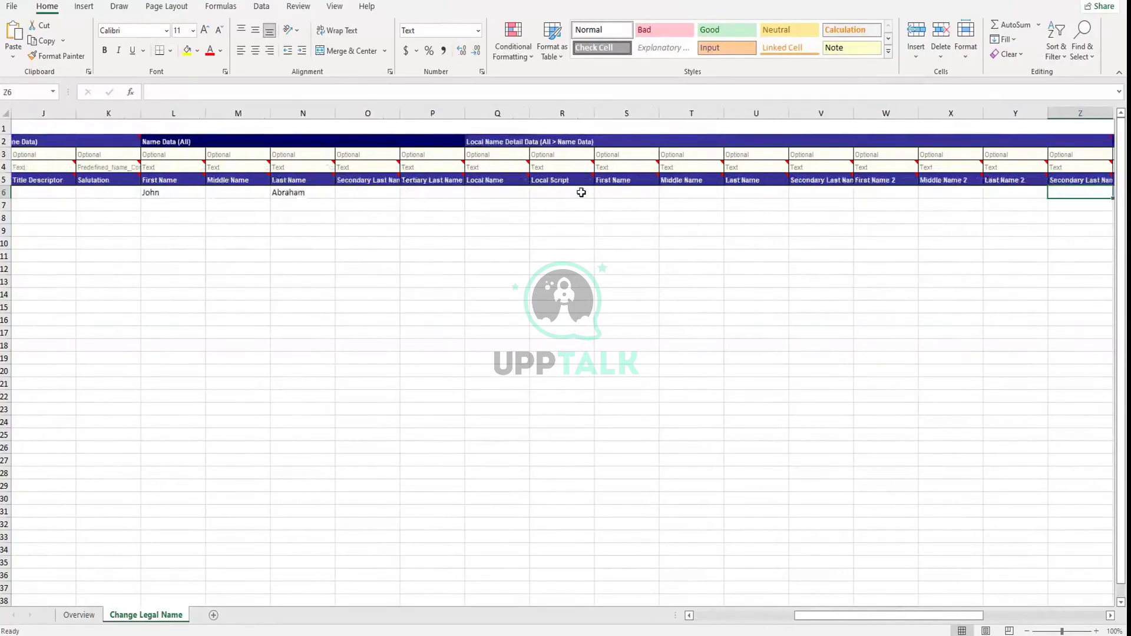
pyautogui.press('Right')
pyautogui.press('Right')
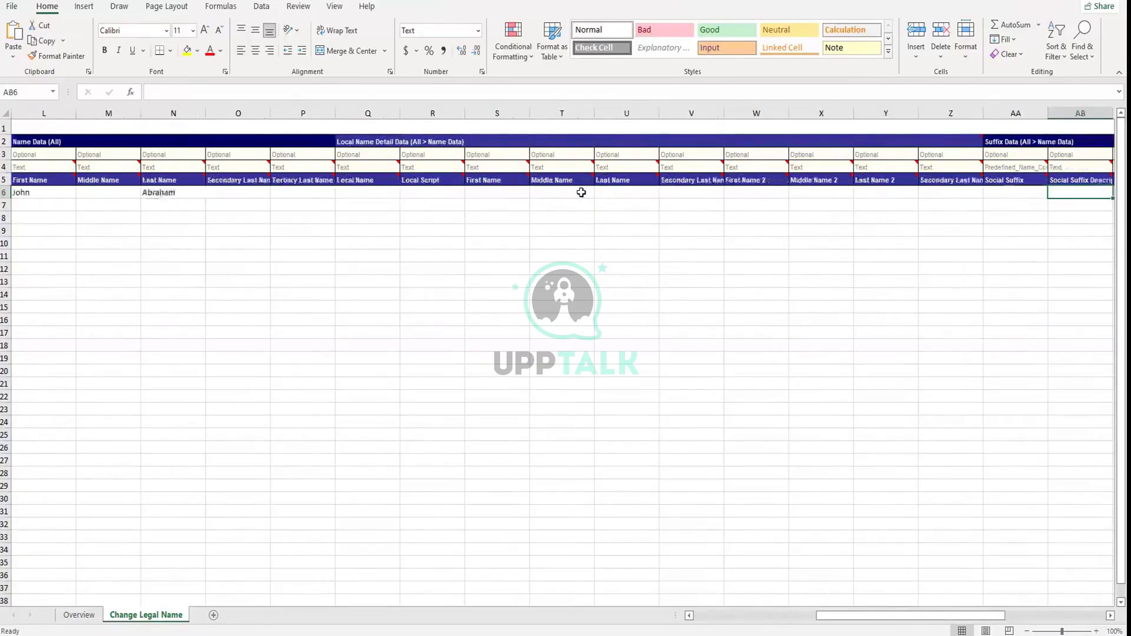
pyautogui.press('Right')
pyautogui.press('Right')
pyautogui.press('Right')
pyautogui.press('Right')
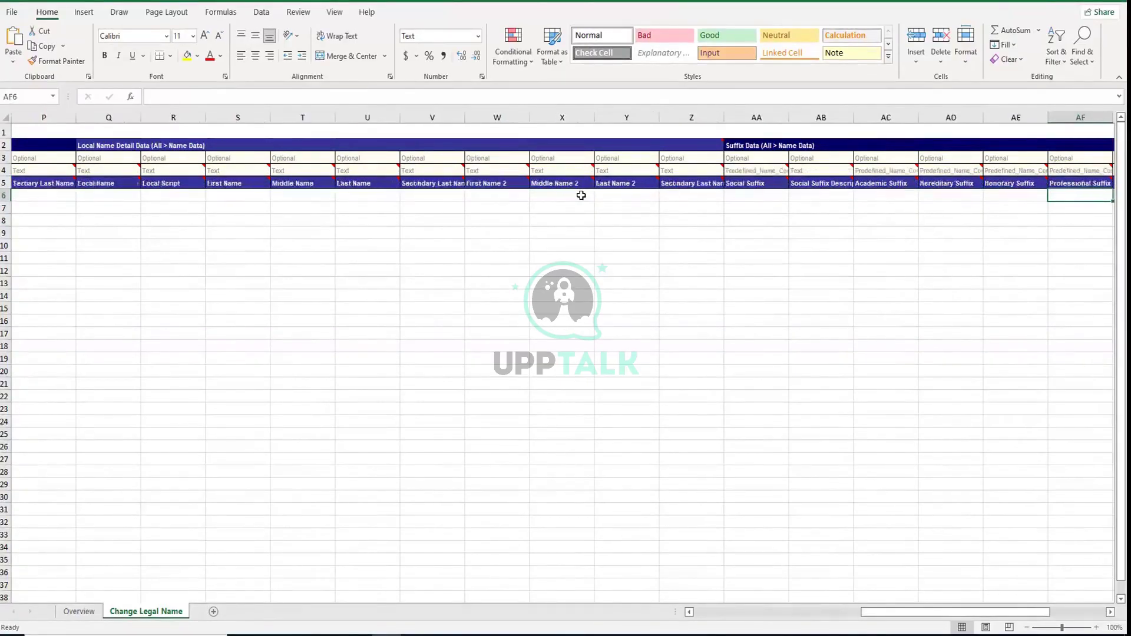
pyautogui.press('Right')
pyautogui.press('Right')
pyautogui.press('Right')
pyautogui.press('Right')
pyautogui.press('Right')
pyautogui.press('Right')
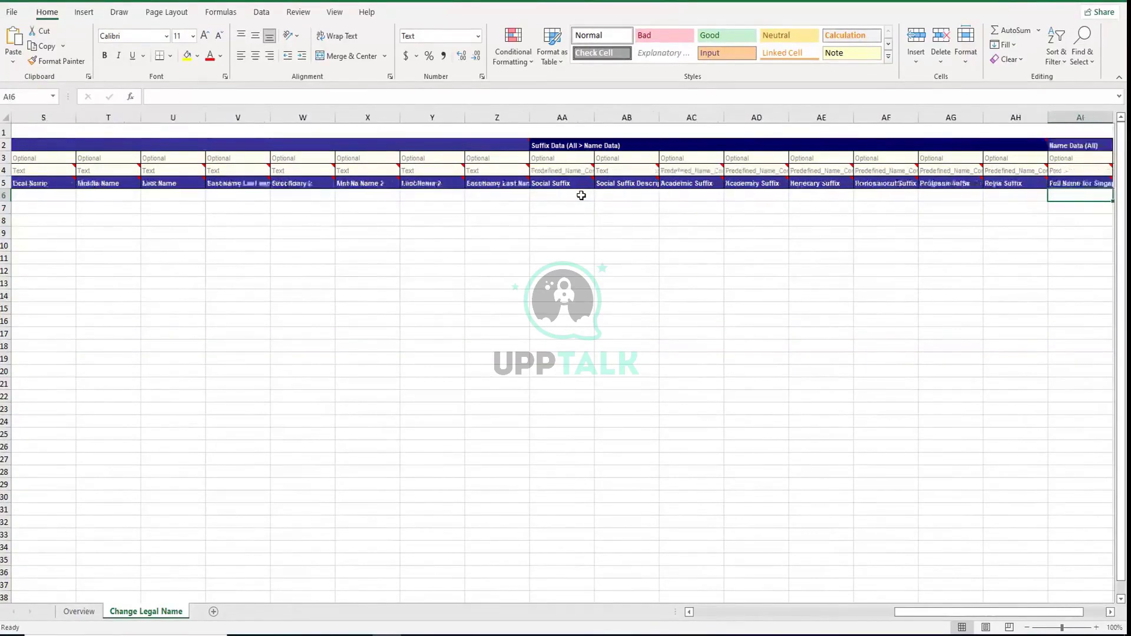
pyautogui.press('Left')
pyautogui.press('Left')
pyautogui.press('Left')
pyautogui.press('Left')
pyautogui.press('Left')
pyautogui.press('Left')
pyautogui.press('Left')
pyautogui.press('Left')
pyautogui.press('Left')
pyautogui.press('Left')
pyautogui.press('Left')
pyautogui.press('Left')
pyautogui.press('Left')
pyautogui.press('Left')
pyautogui.press('Left')
pyautogui.press('Left')
pyautogui.press('Left')
pyautogui.press('Left')
pyautogui.press('Left')
pyautogui.press('Left')
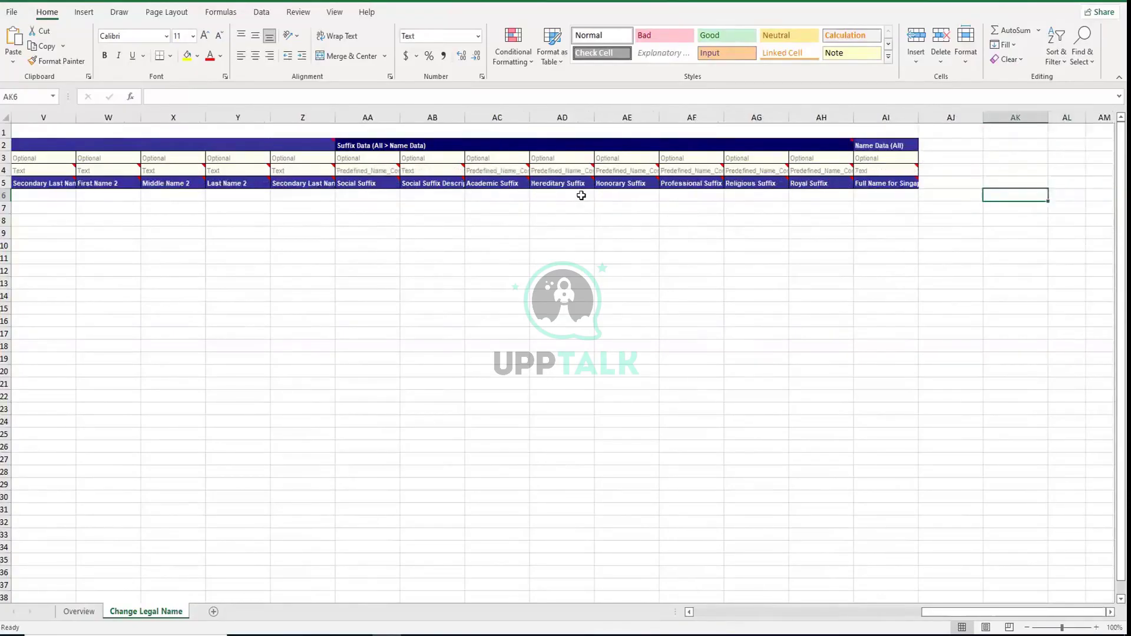
pyautogui.press('Left')
pyautogui.press('Left')
pyautogui.press('Left')
pyautogui.press('Left')
pyautogui.press('Left')
pyautogui.press('Left')
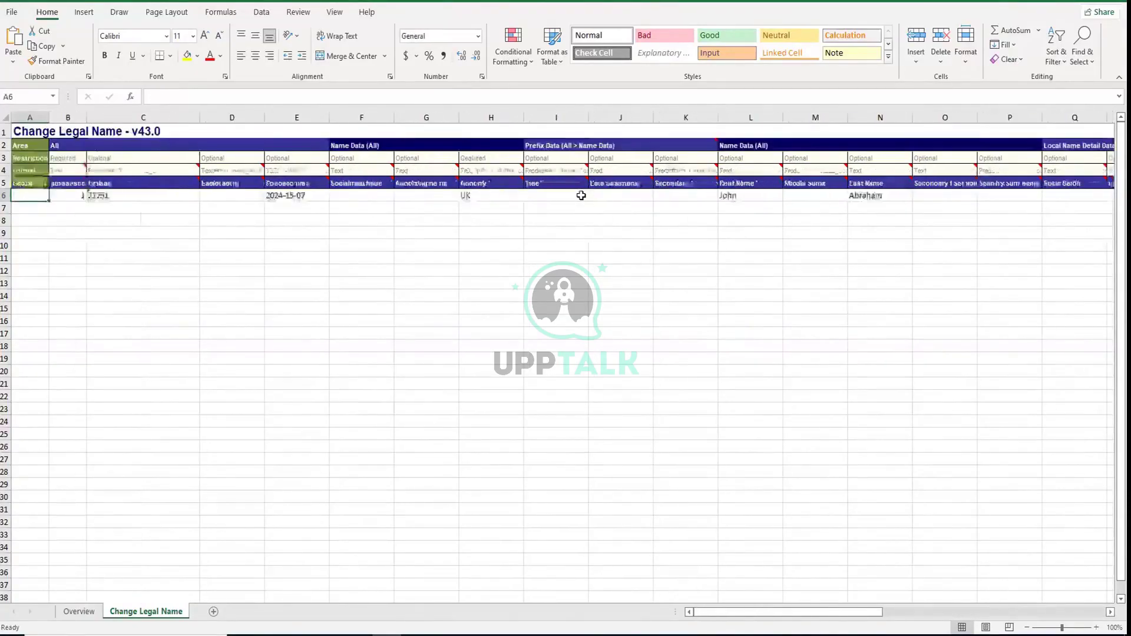
pyautogui.press('Right')
pyautogui.press('Right')
pyautogui.press('Right')
pyautogui.press('Right')
pyautogui.press('Right')
# Correct the Effective Date to 2024-07-15 and save the workbook
pyautogui.press('Left')
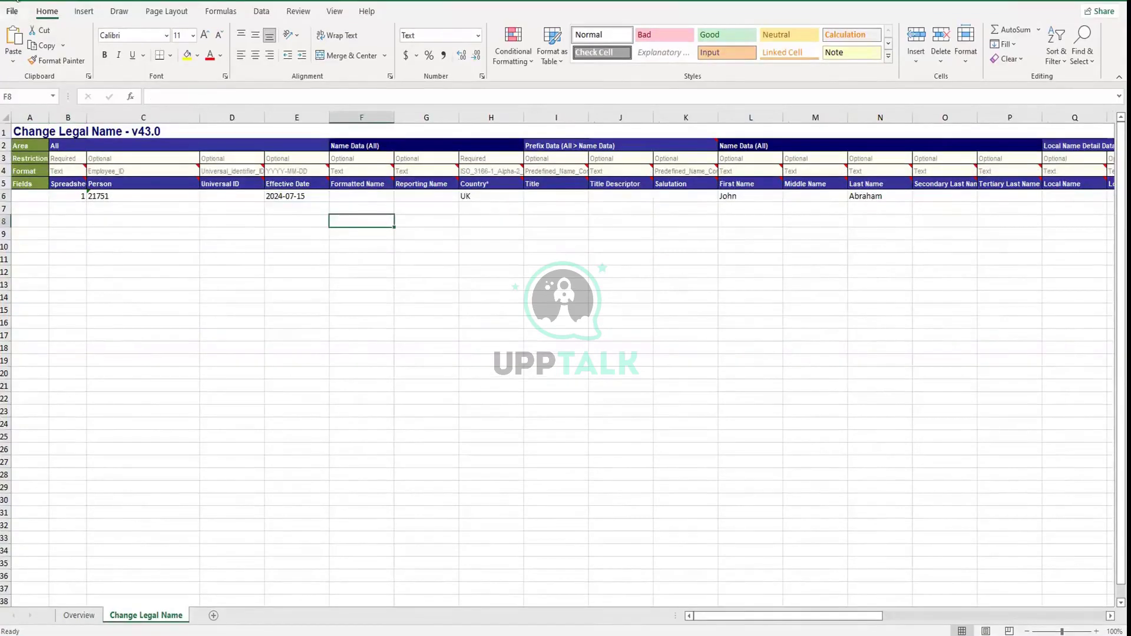
pyautogui.hotkey('ctrl', 's')
pyautogui.hotkey('alt', 'Tab')
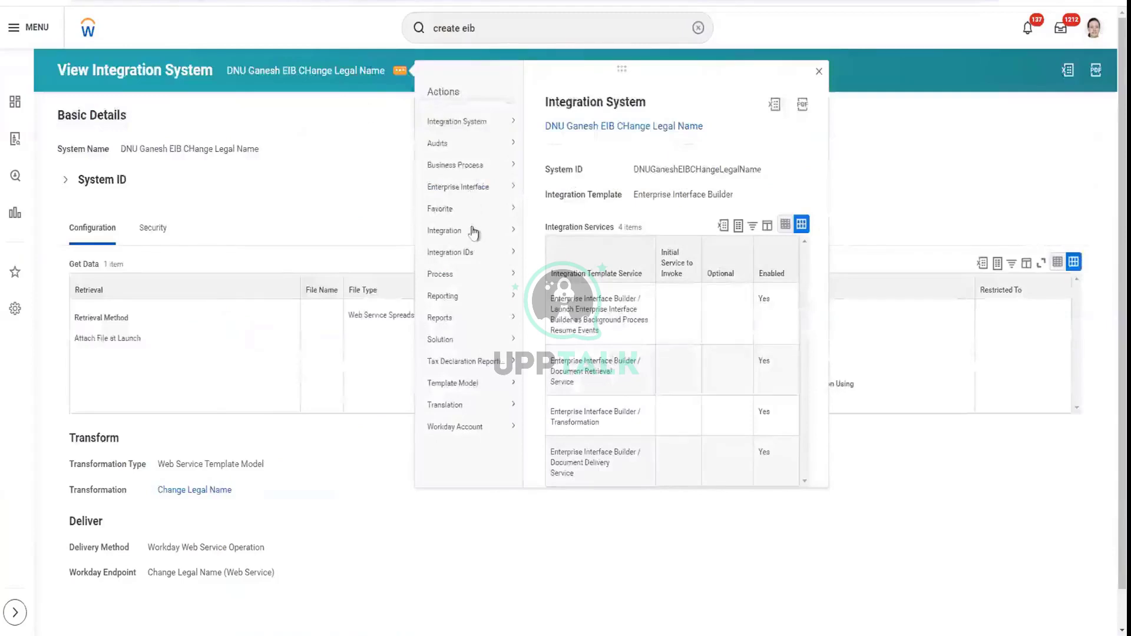
# Launch the Change Legal Name integration to run now
pyautogui.moveTo(472, 234)
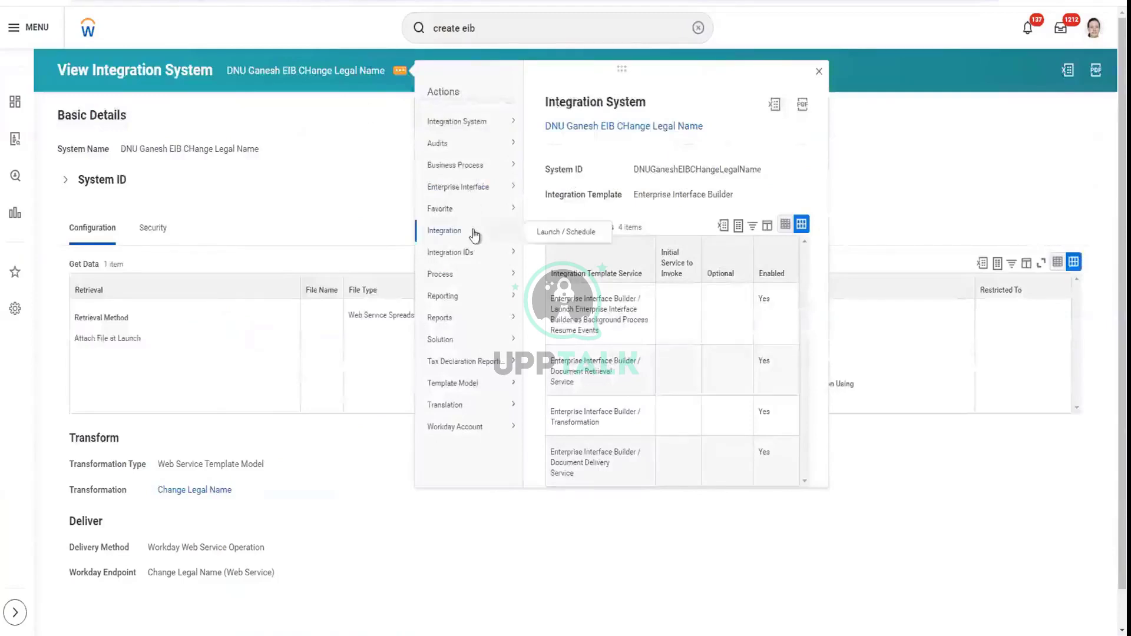
pyautogui.click(546, 232)
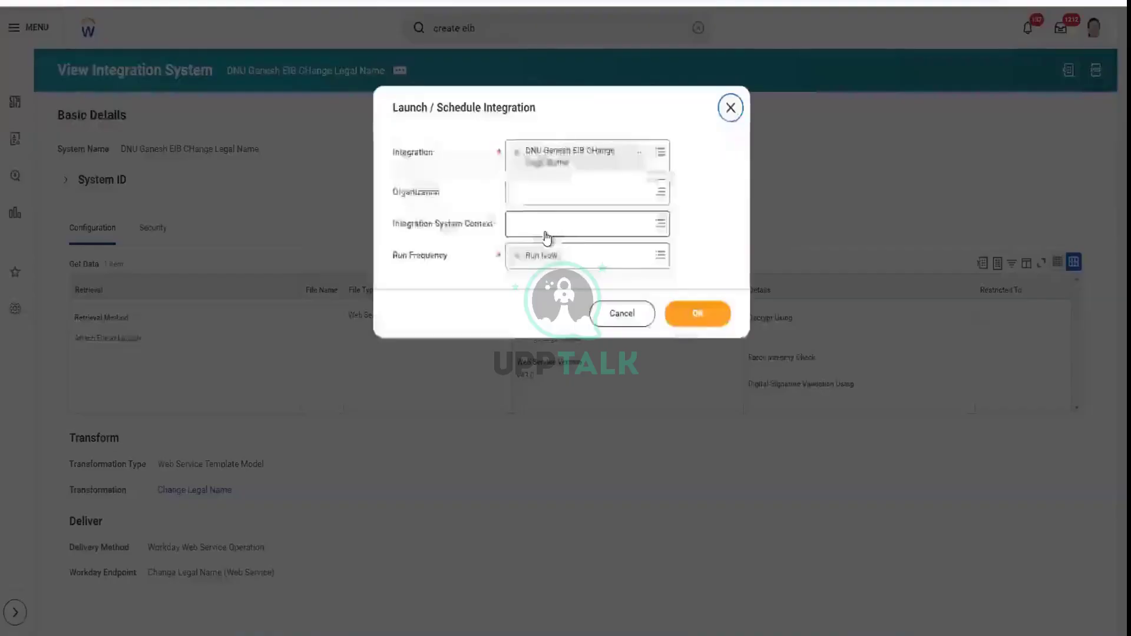
pyautogui.click(697, 314)
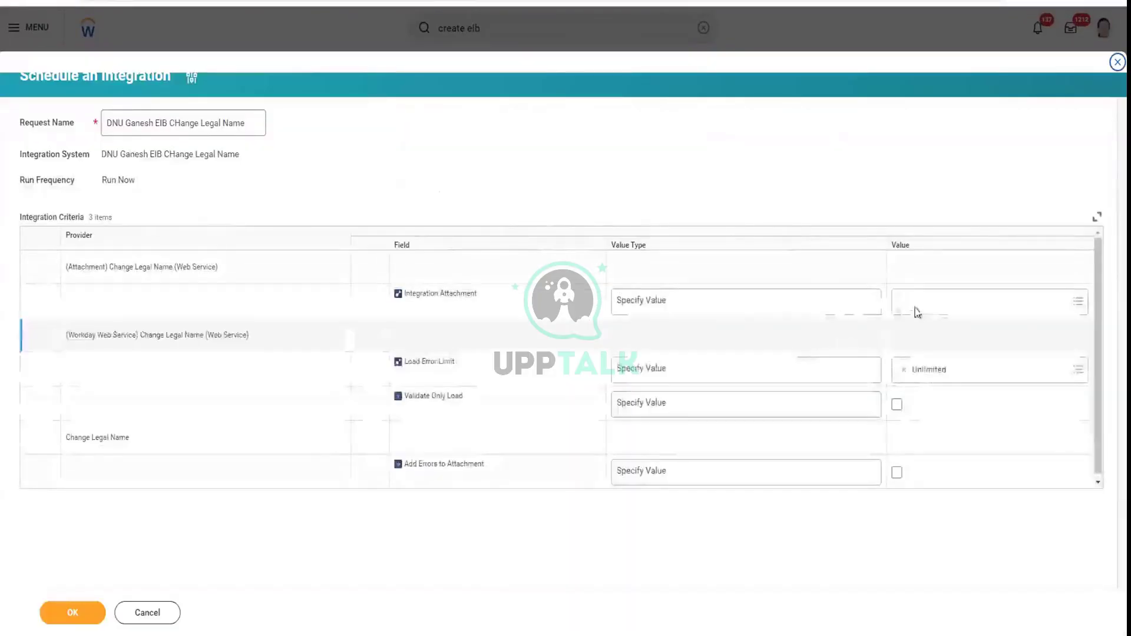
# Attach Change_Legal_Name_v43.0.xlsx, enable Validate Only Load, and submit the launch
pyautogui.click(928, 313)
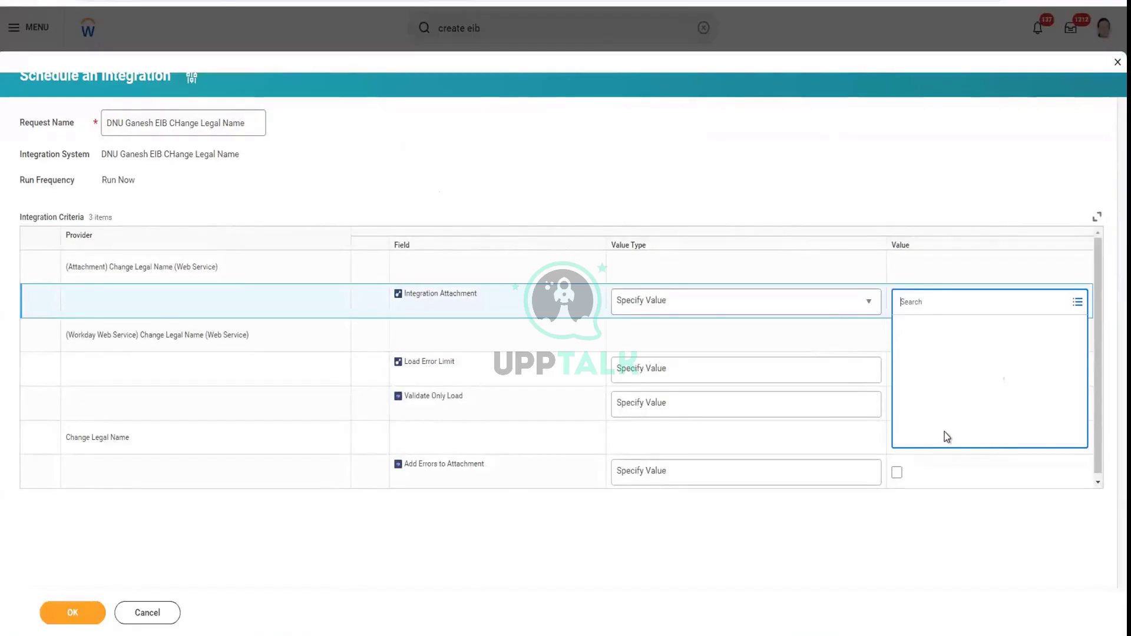
pyautogui.click(929, 413)
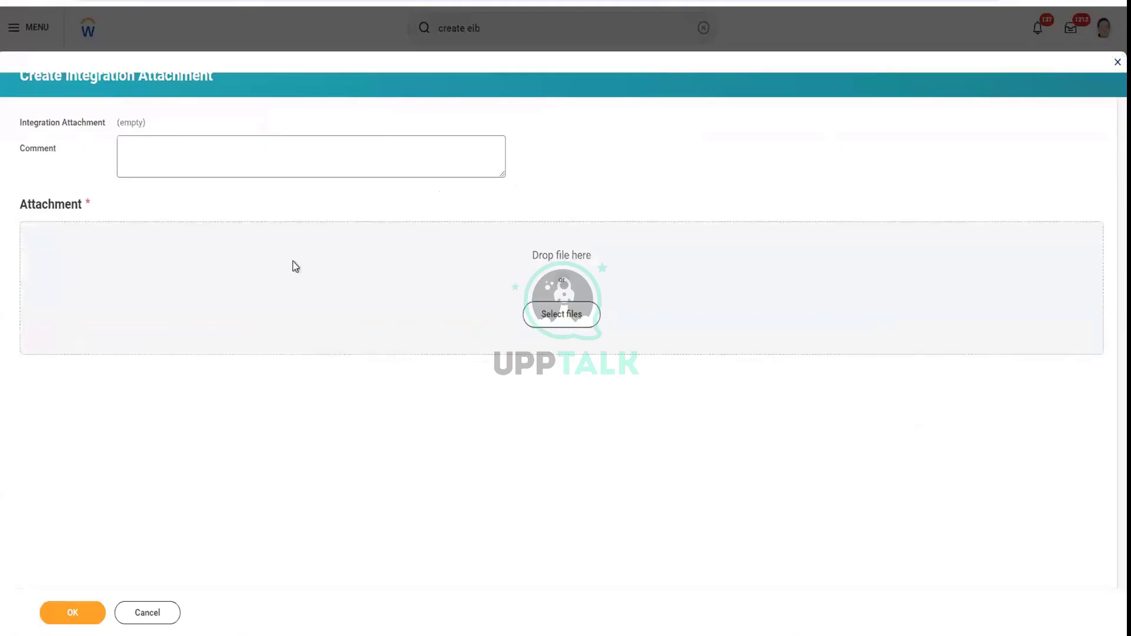
pyautogui.click(293, 266)
pyautogui.click(185, 64)
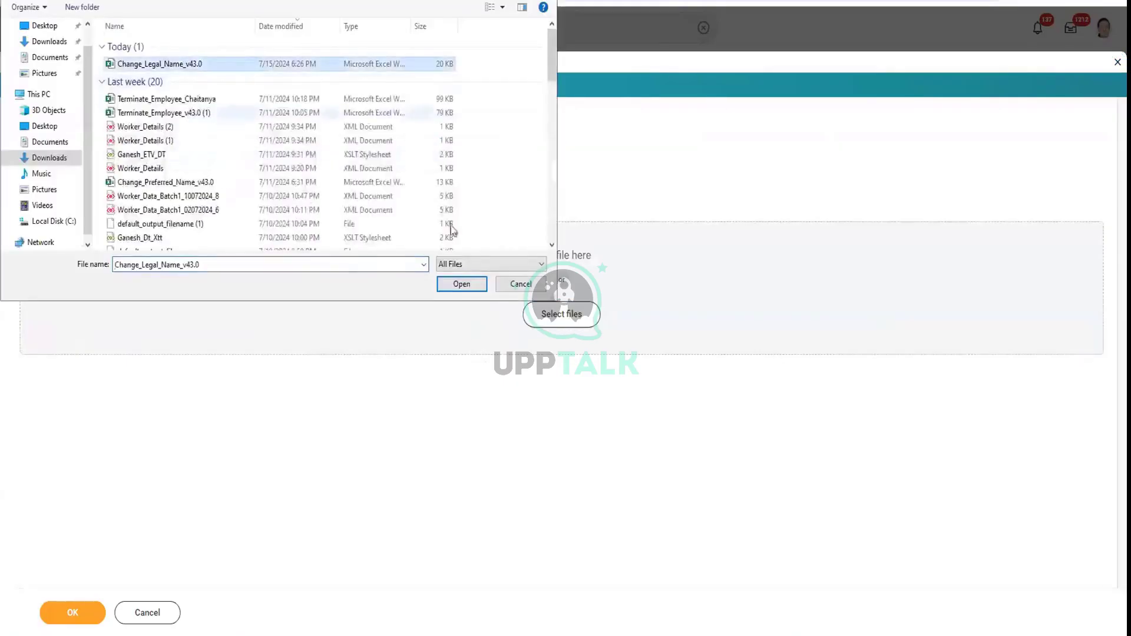
pyautogui.click(468, 284)
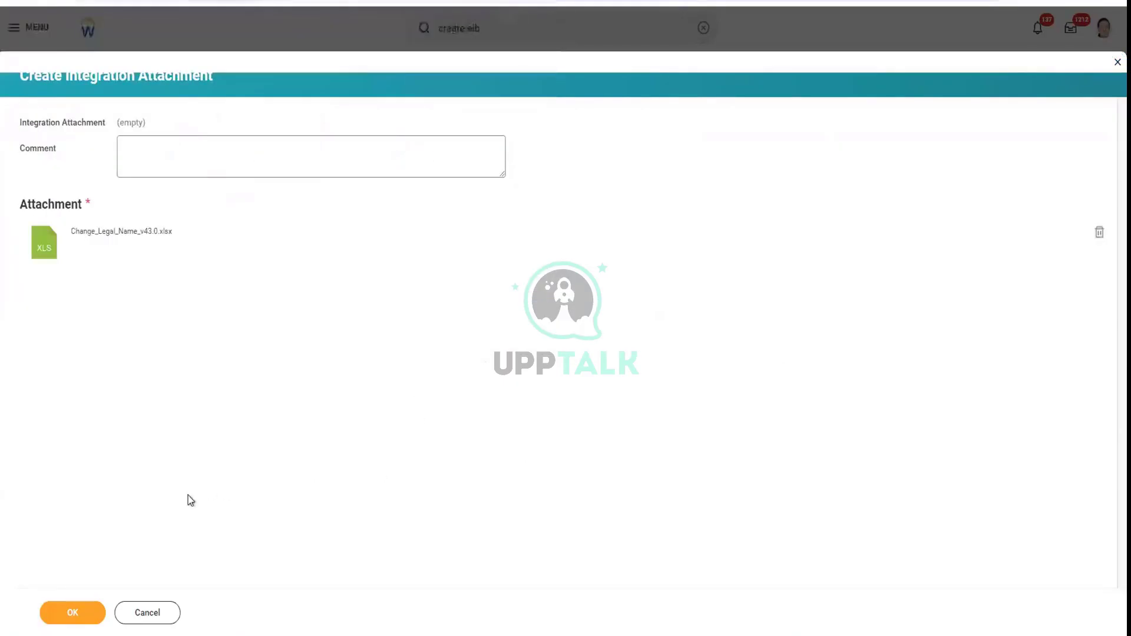
pyautogui.click(73, 614)
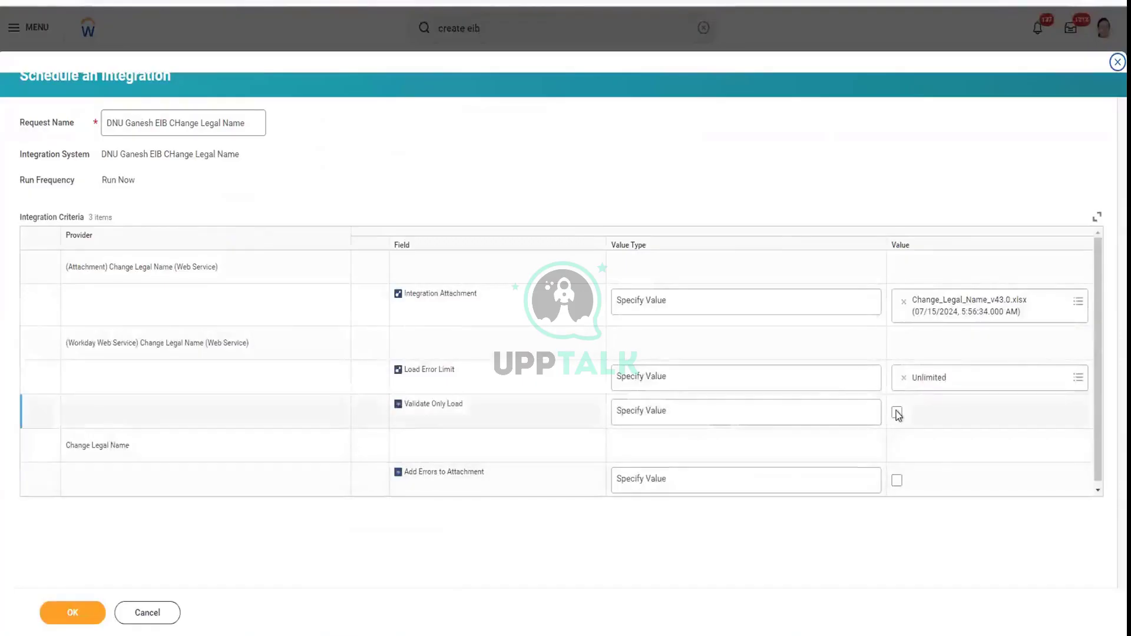
pyautogui.click(896, 412)
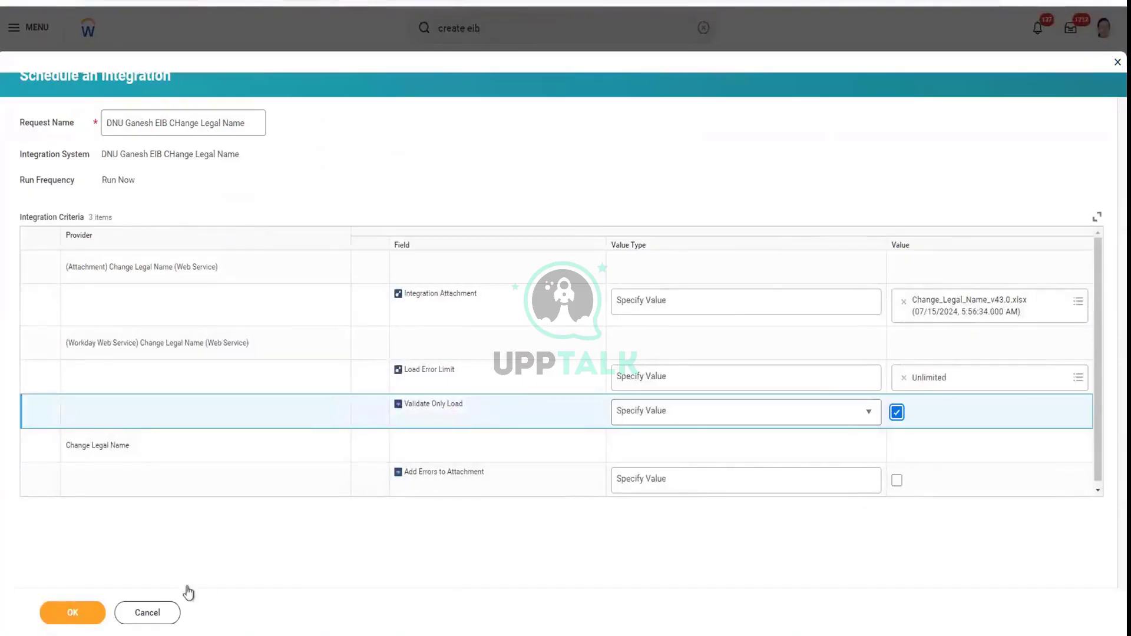
pyautogui.click(73, 612)
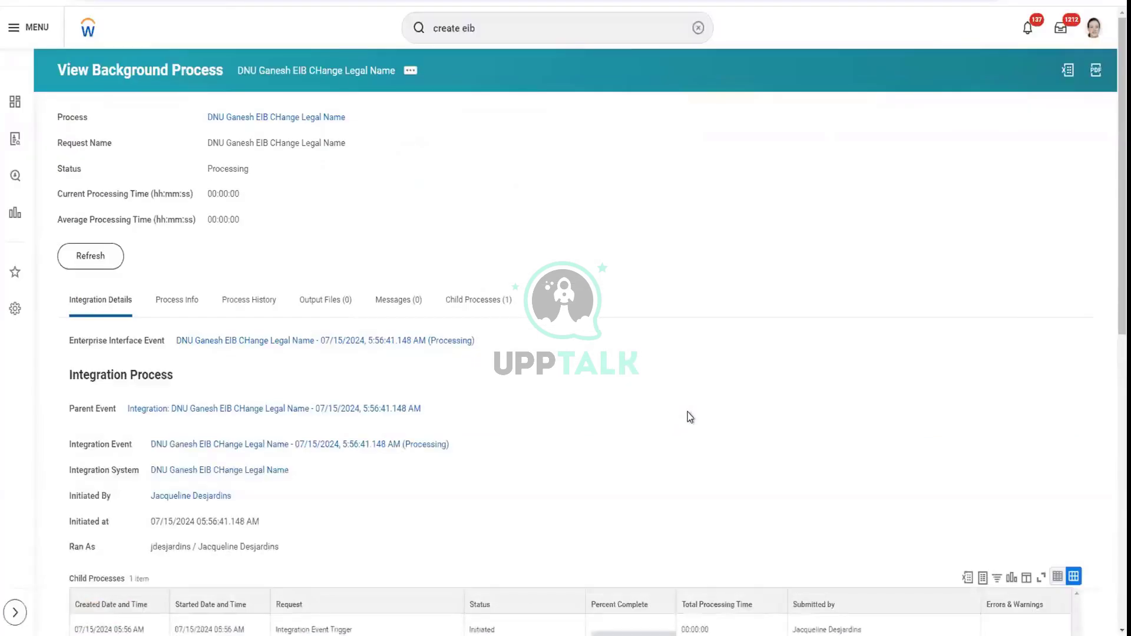
# Refresh the background process until it completes with one Validation Only Mode error
pyautogui.click(108, 269)
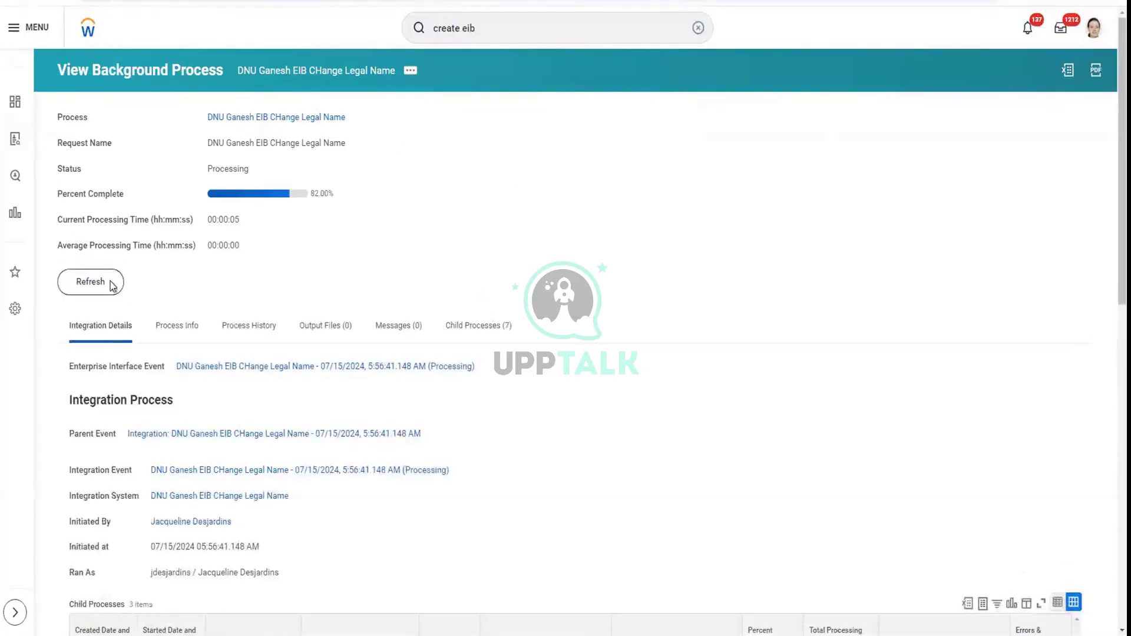
pyautogui.click(112, 285)
pyautogui.click(77, 286)
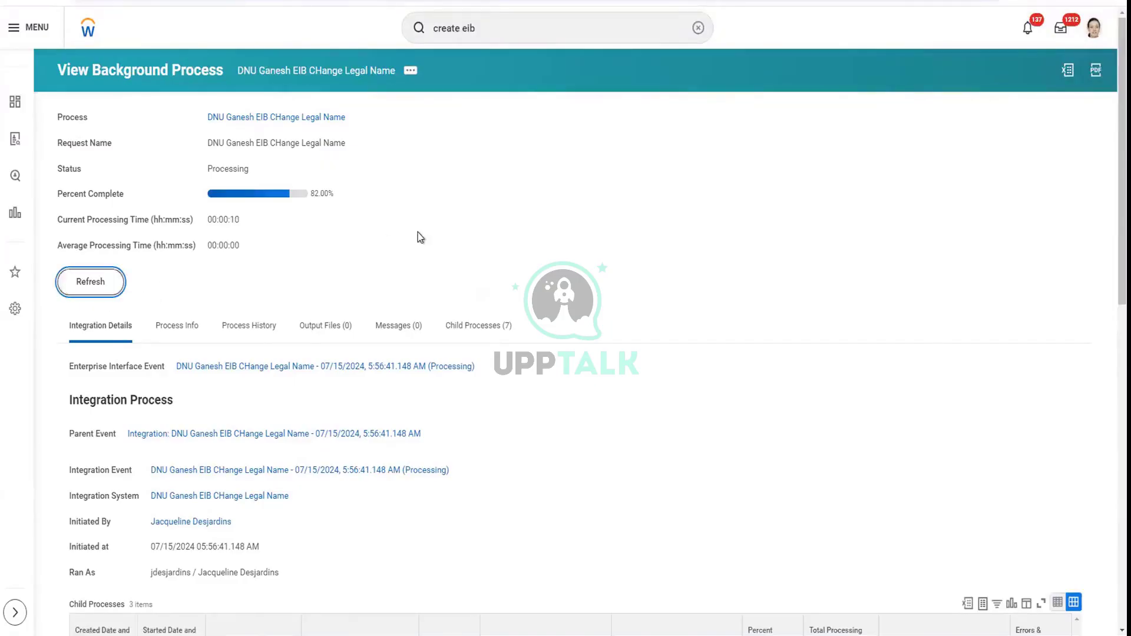
pyautogui.scroll(-5, 420, 238)
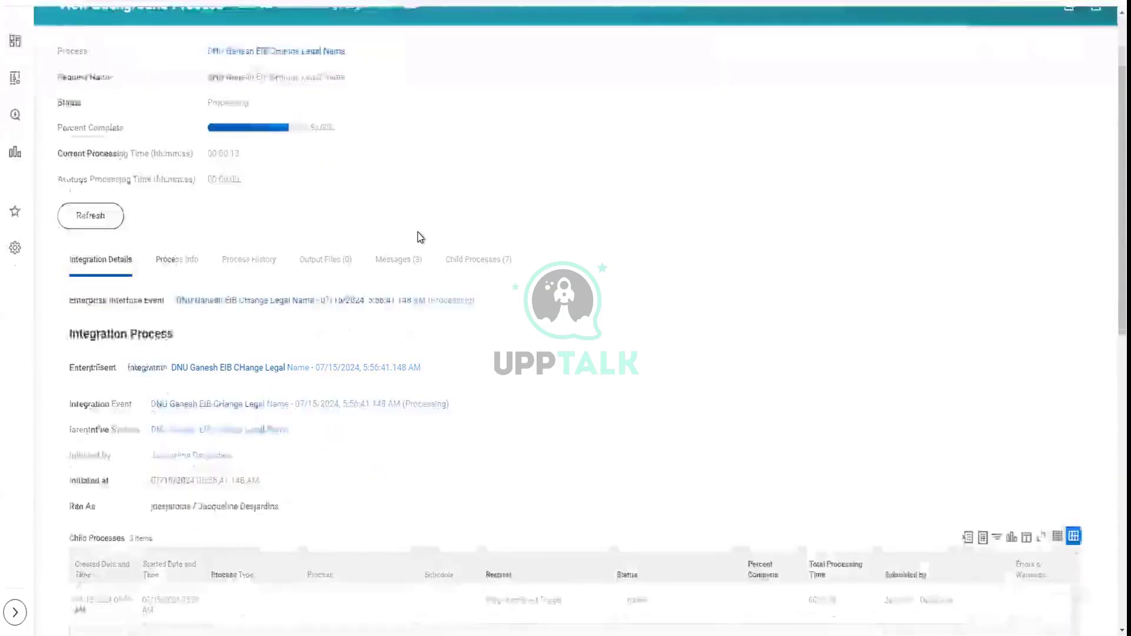
pyautogui.scroll(1, 418, 235)
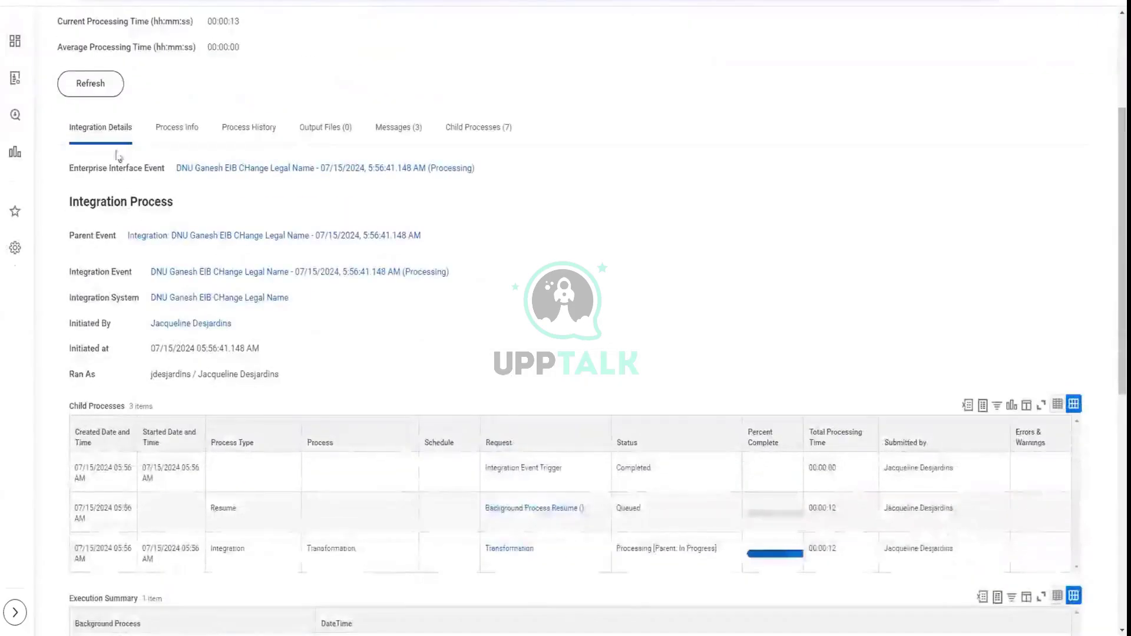
pyautogui.click(111, 93)
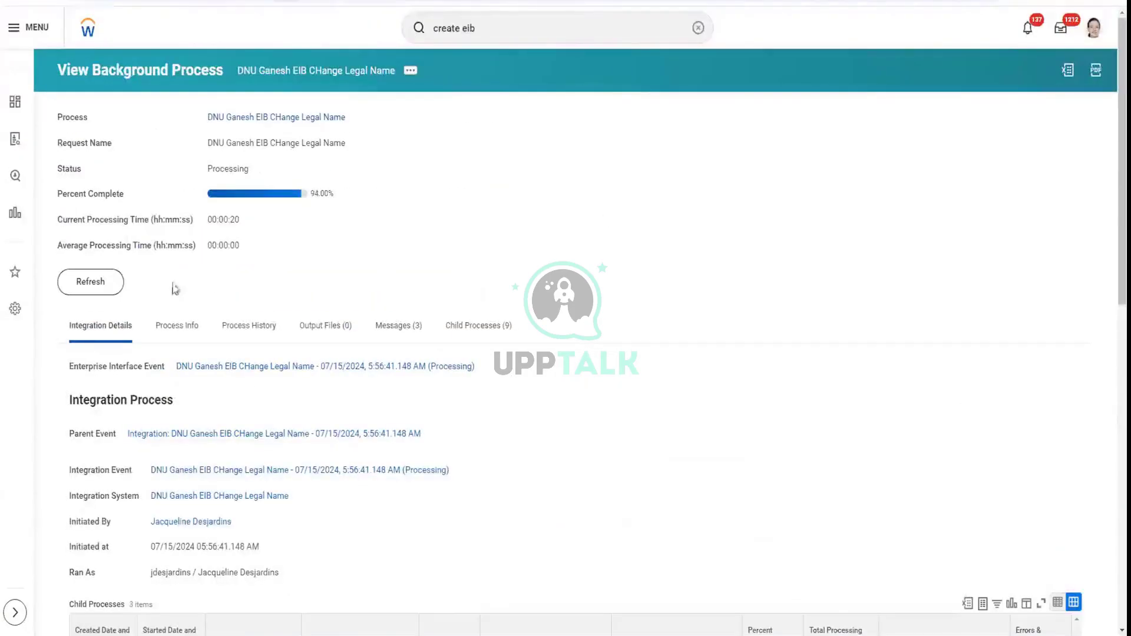
pyautogui.click(111, 287)
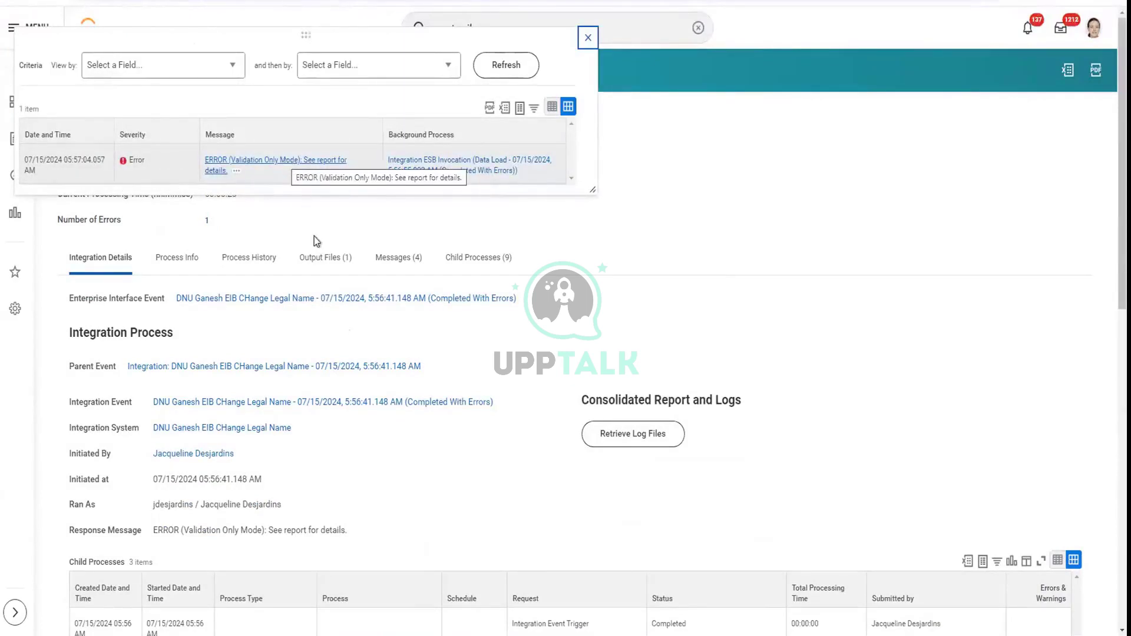
# Open FailureReport.html showing 'UK' is not a valid ISO_3166-1_Alpha-2_Code, then return to Workday
pyautogui.click(300, 162)
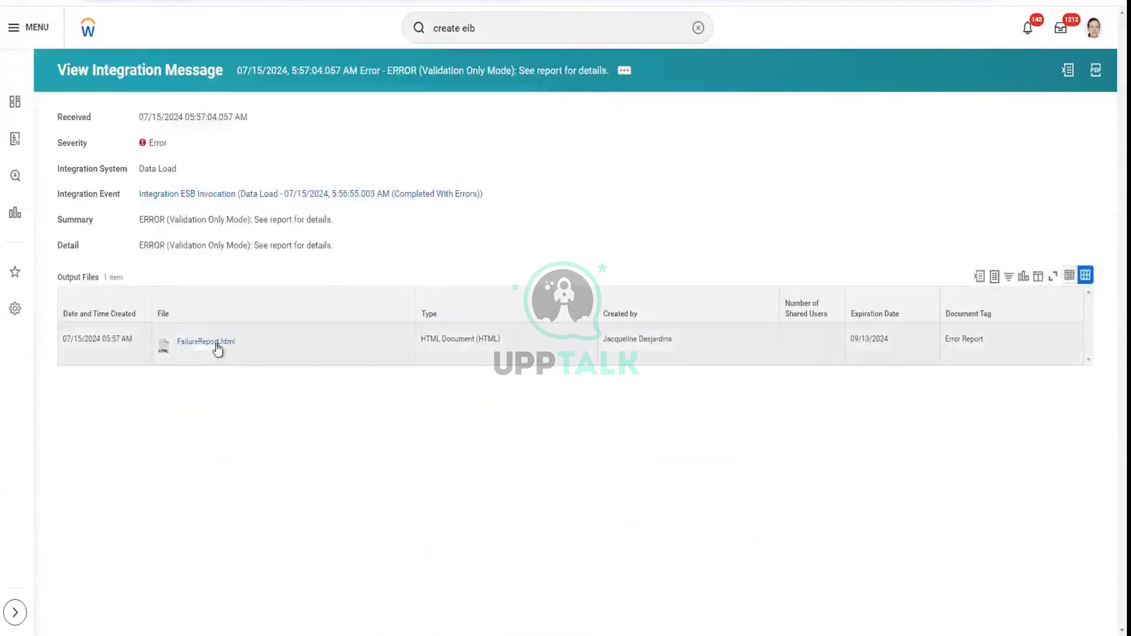
pyautogui.click(217, 344)
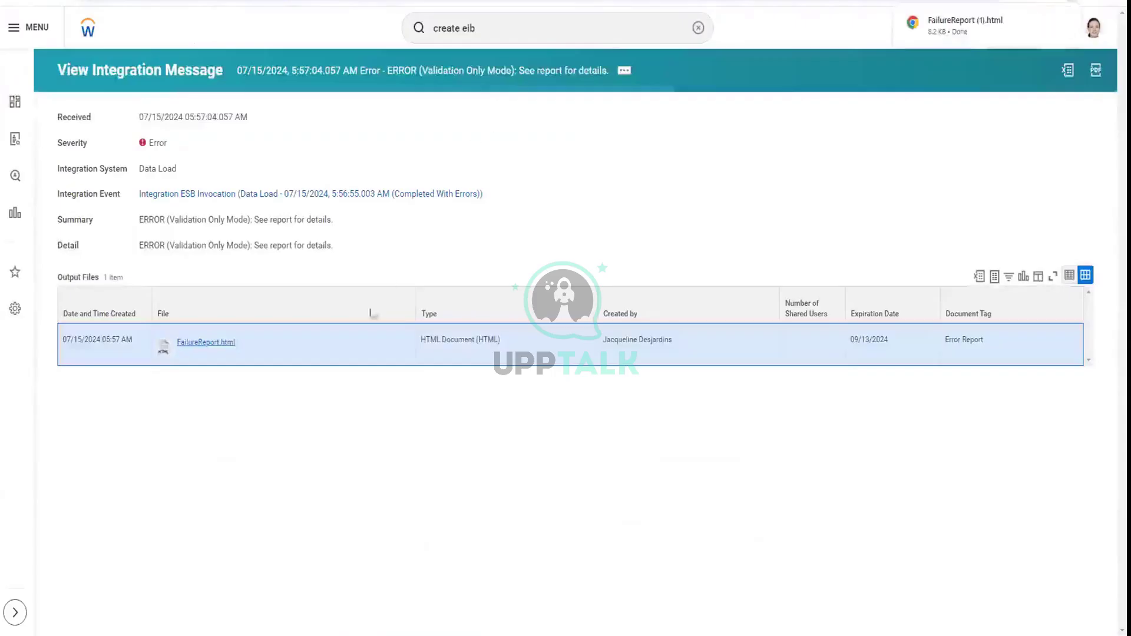
pyautogui.click(948, 25)
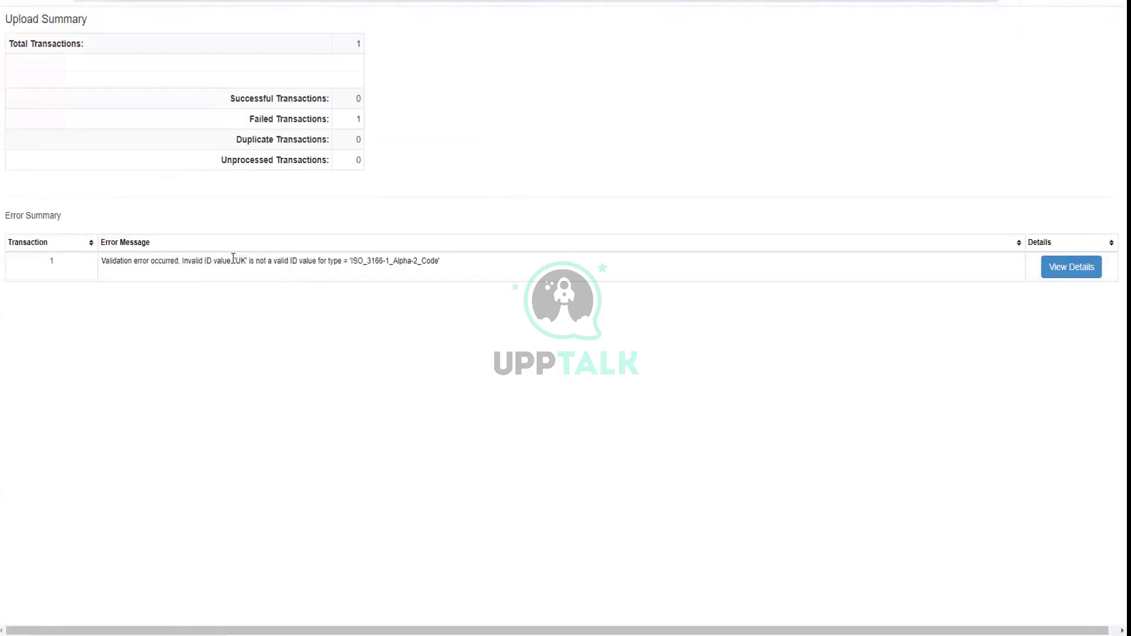
pyautogui.moveTo(233, 258); pyautogui.dragTo(375, 260)
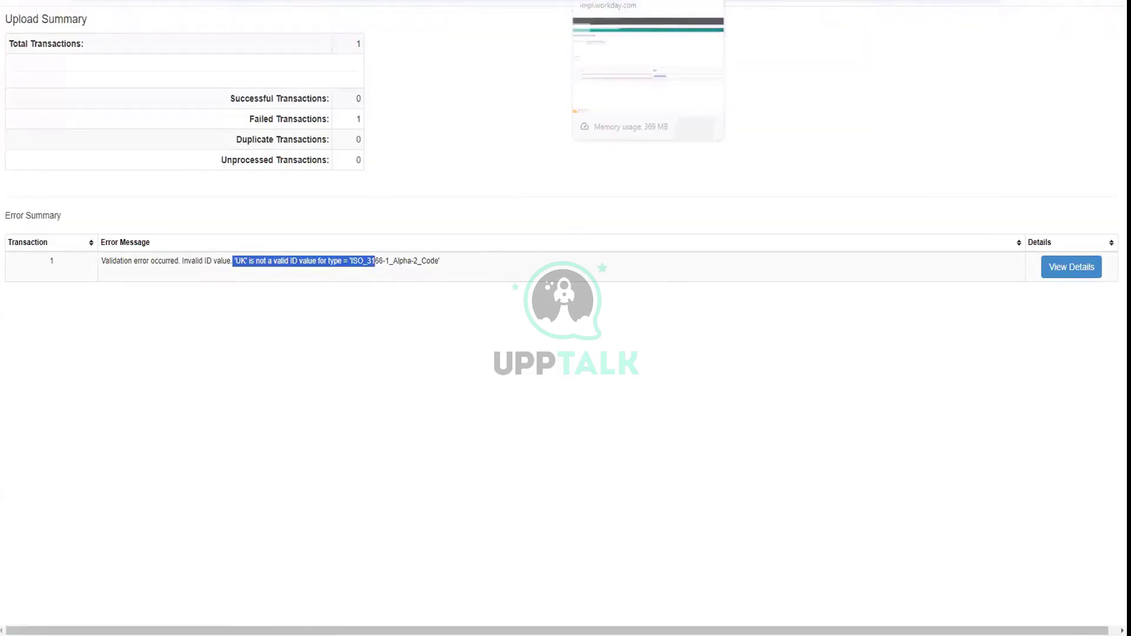
pyautogui.click(624, 1)
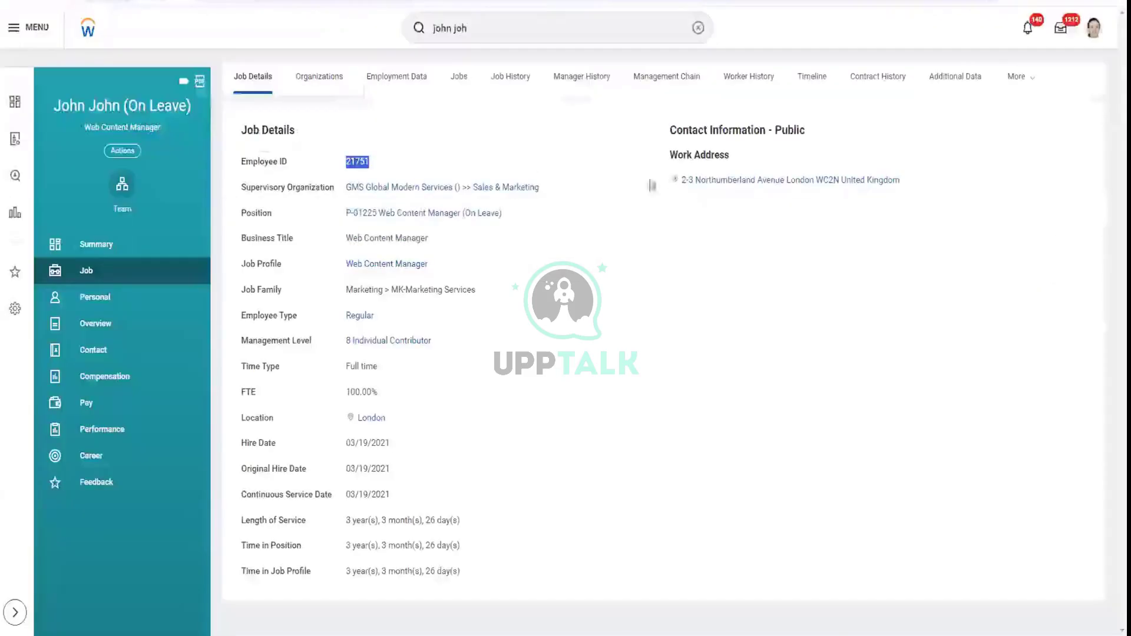
# Inspect the worker's public work address, which lists the country as United Kingdom
pyautogui.rightClick(726, 184)
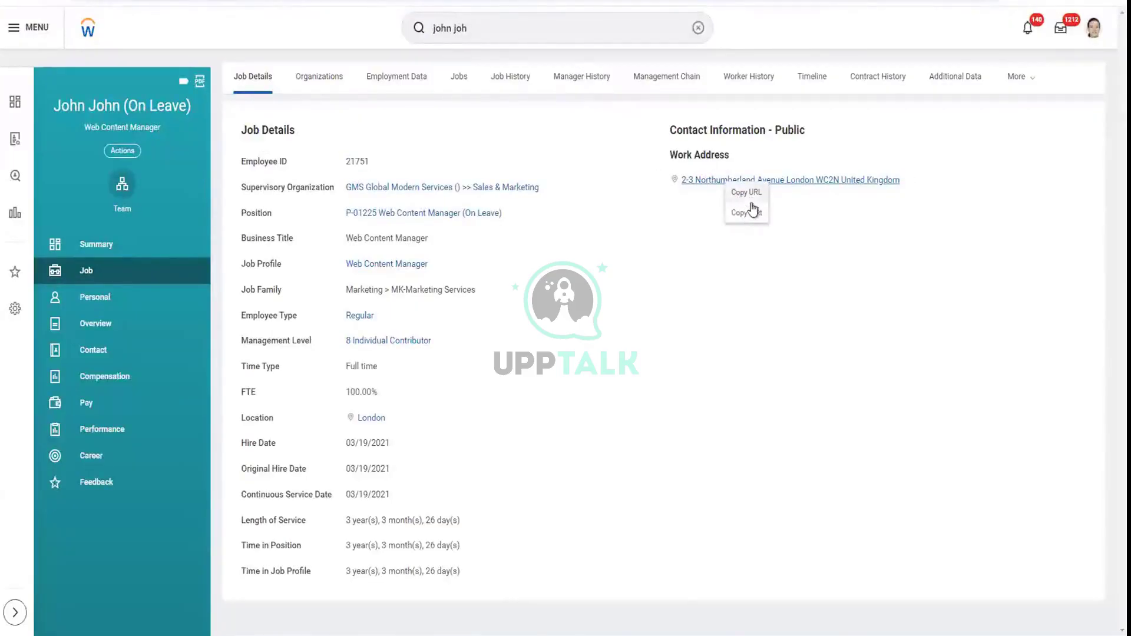
pyautogui.rightClick(710, 185)
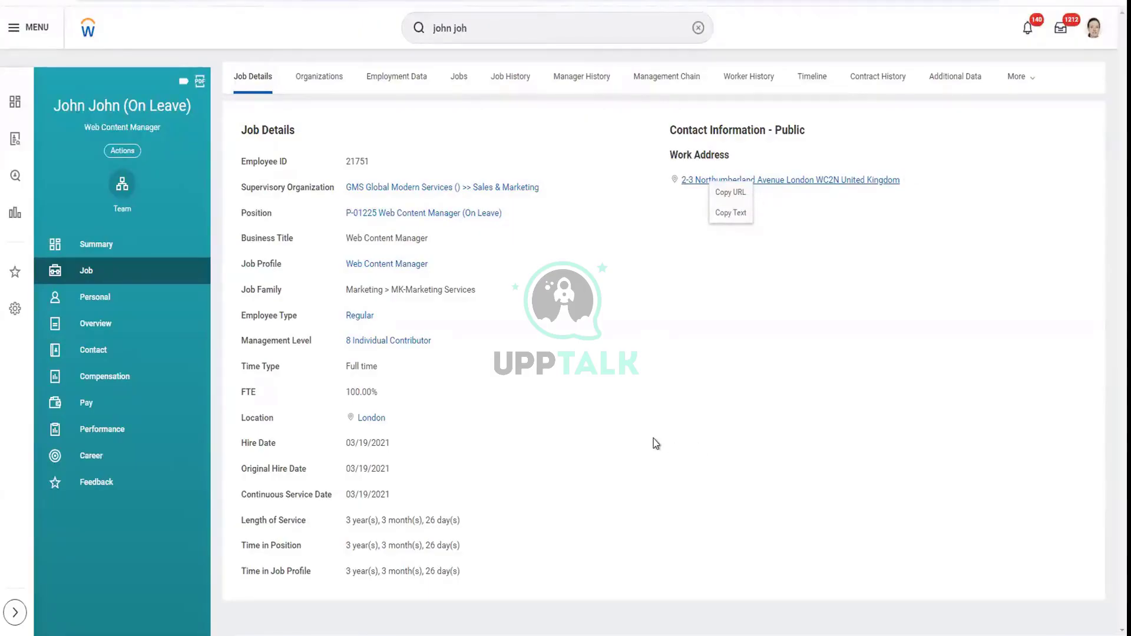
pyautogui.moveTo(386, 635)
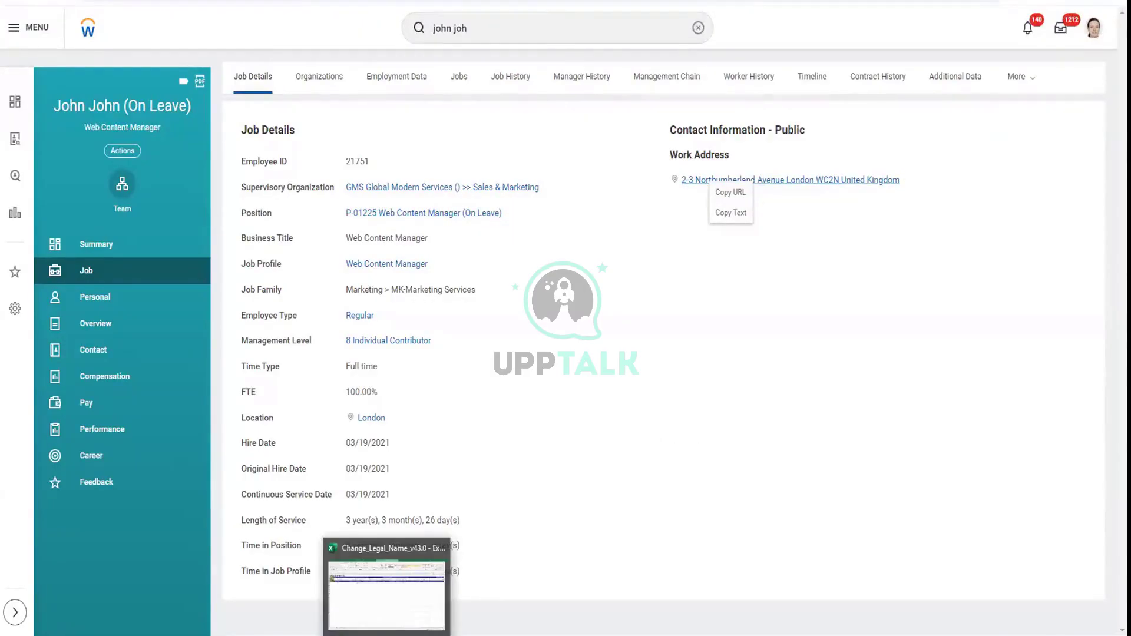
# Change the Country in cell H6 from UK to US and recheck the Person ID
pyautogui.click(400, 584)
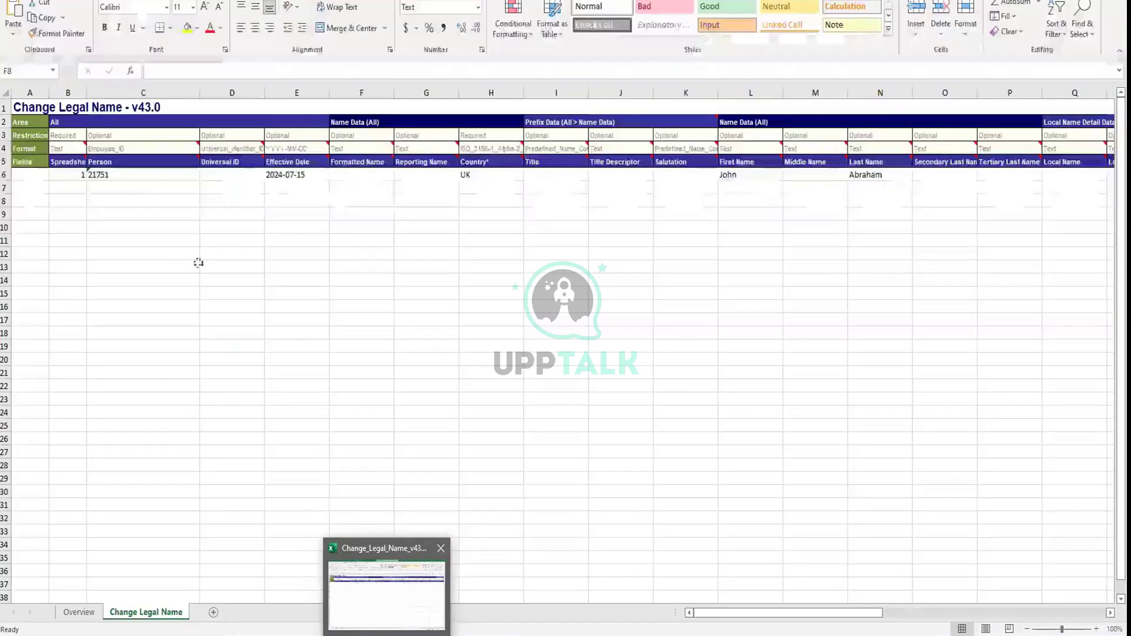
pyautogui.doubleClick(132, 173)
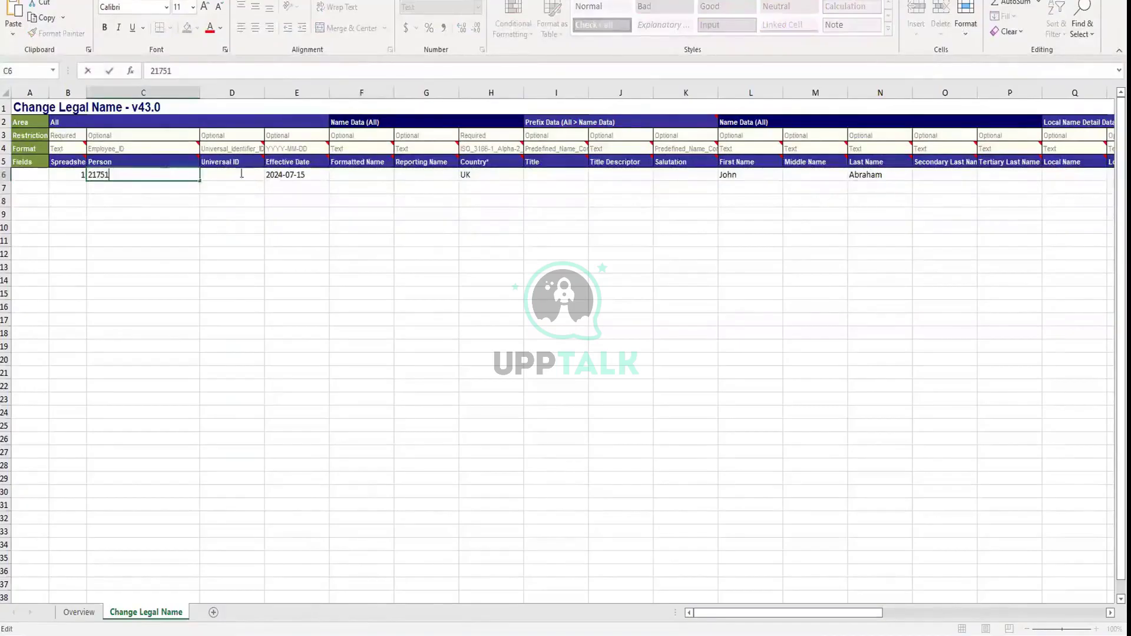
pyautogui.click(495, 178)
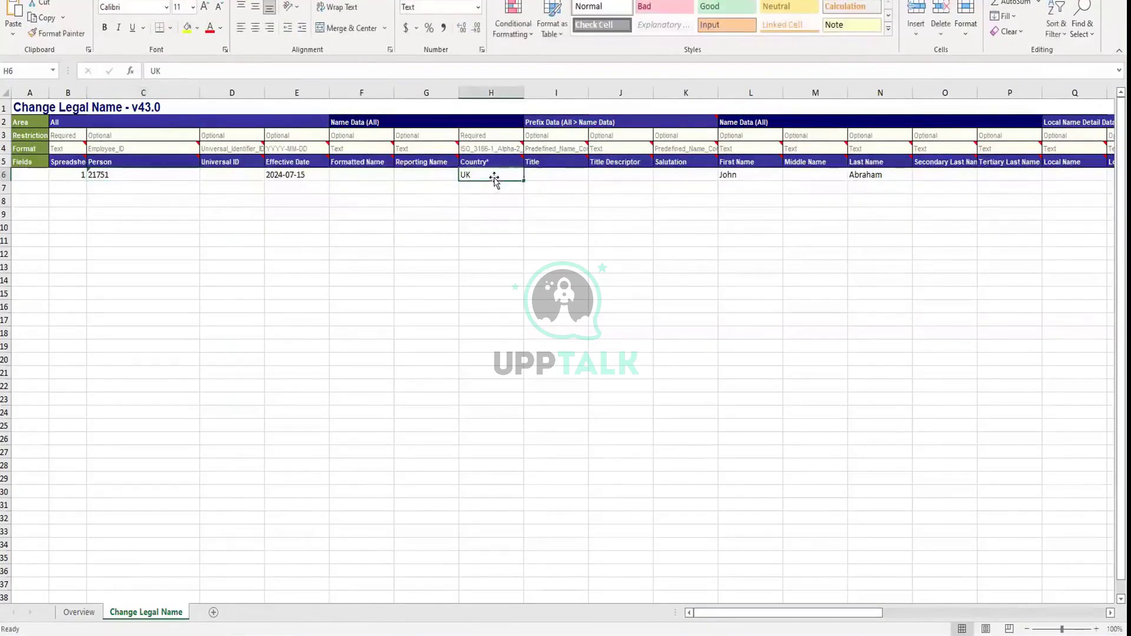
pyautogui.doubleClick(495, 177)
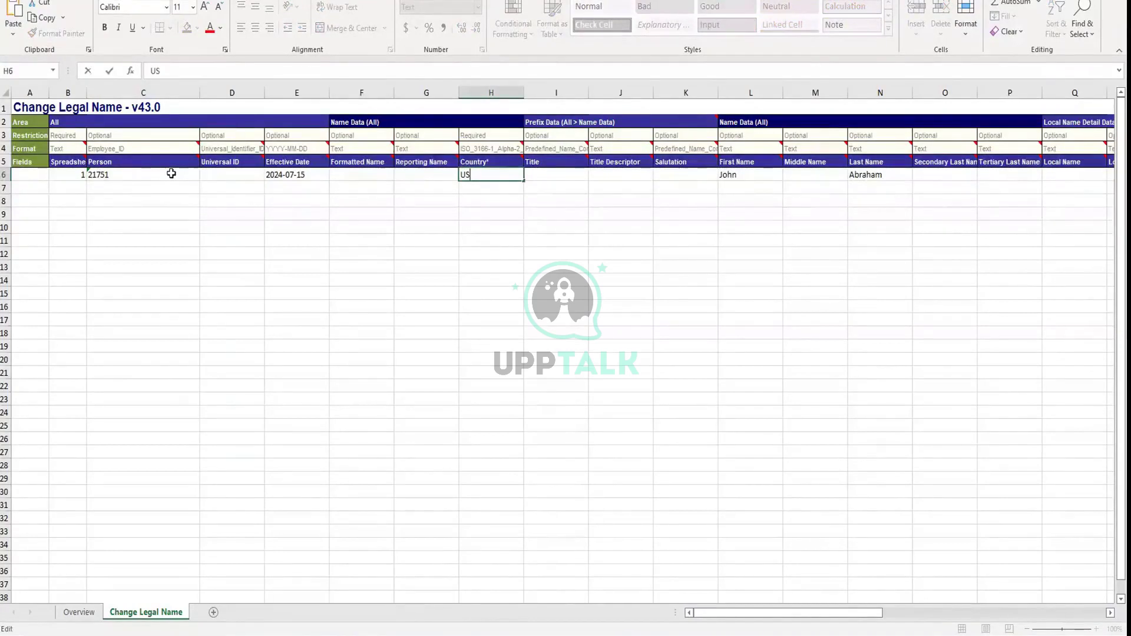
pyautogui.click(168, 173)
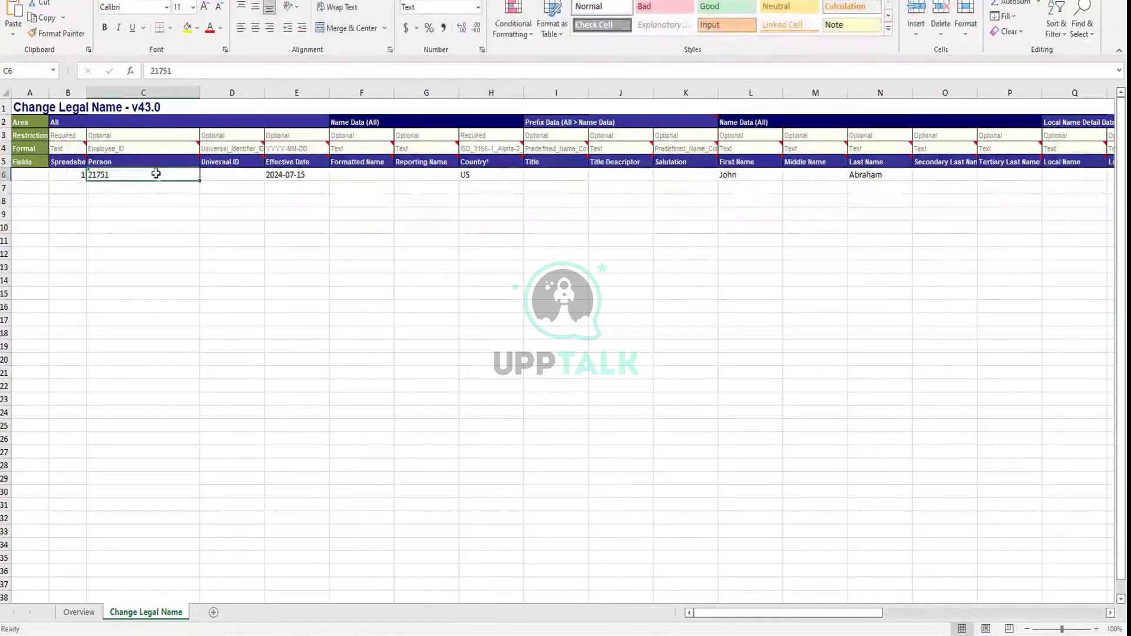
pyautogui.doubleClick(152, 175)
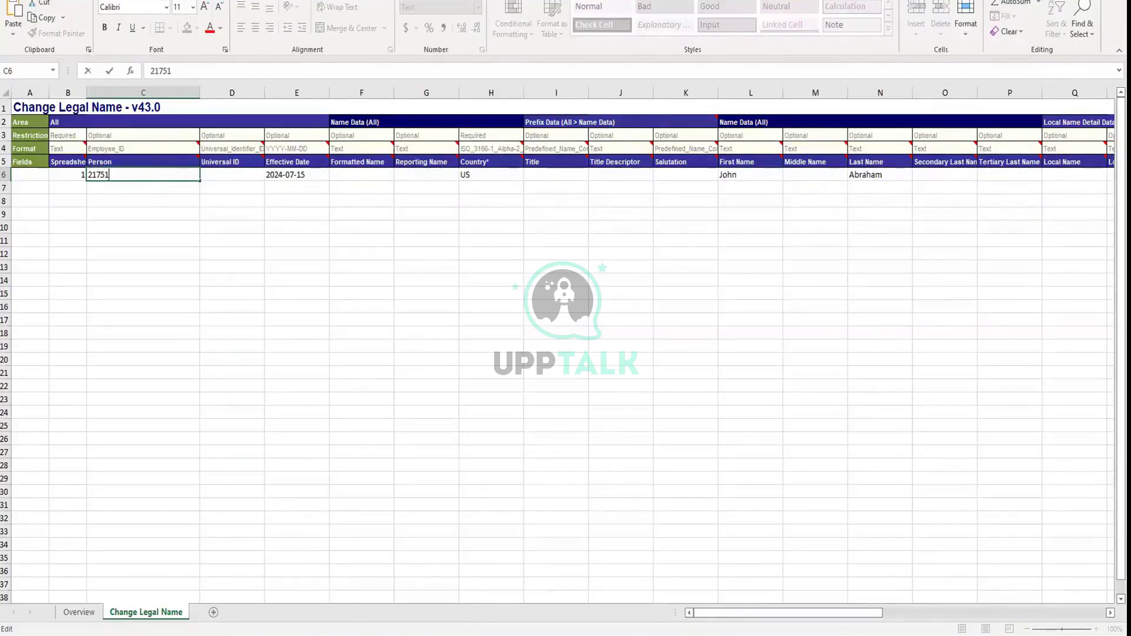
pyautogui.hotkey('alt', 'Tab')
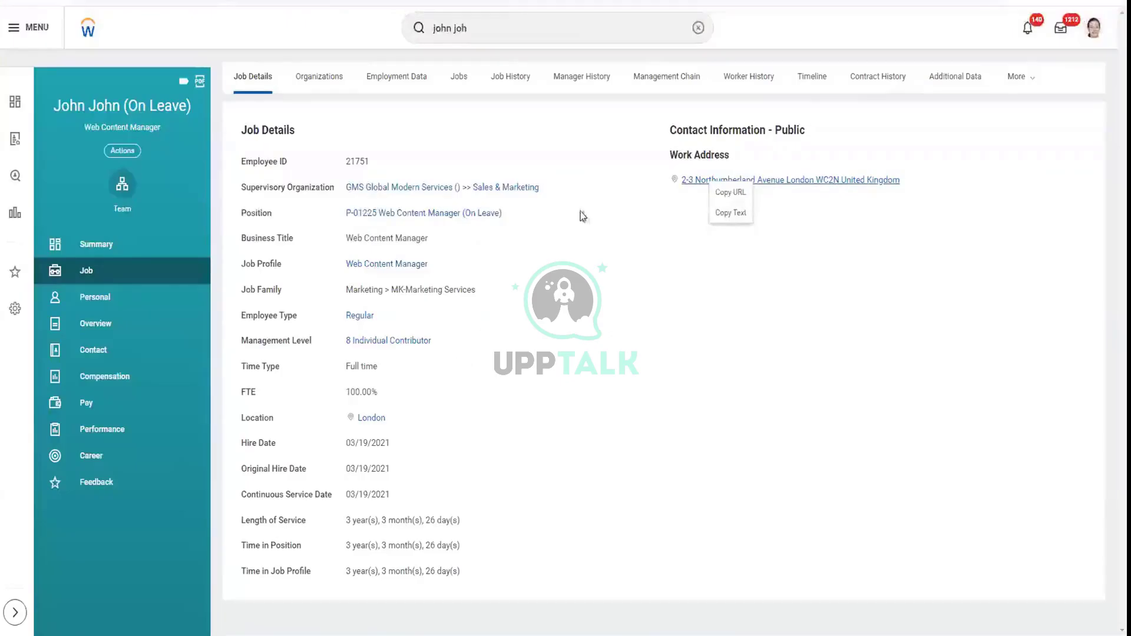
# Open the worker's Contact page and start Change Work Contact Information for the work address
pyautogui.click(536, 21)
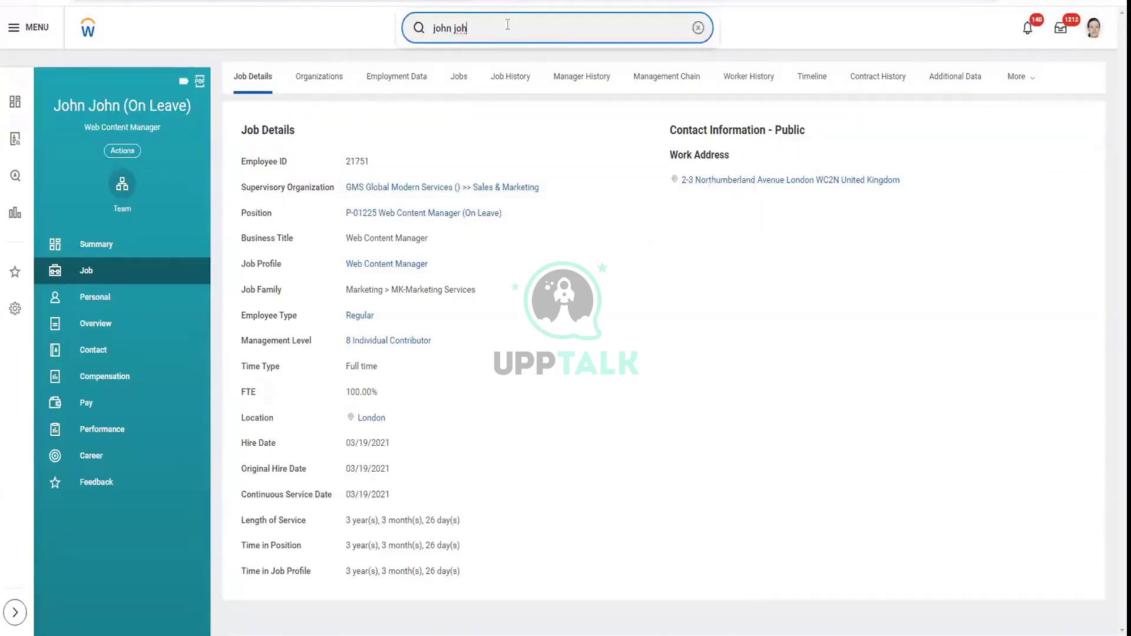
pyautogui.moveTo(507, 21); pyautogui.dragTo(397, 35)
pyautogui.write('u')
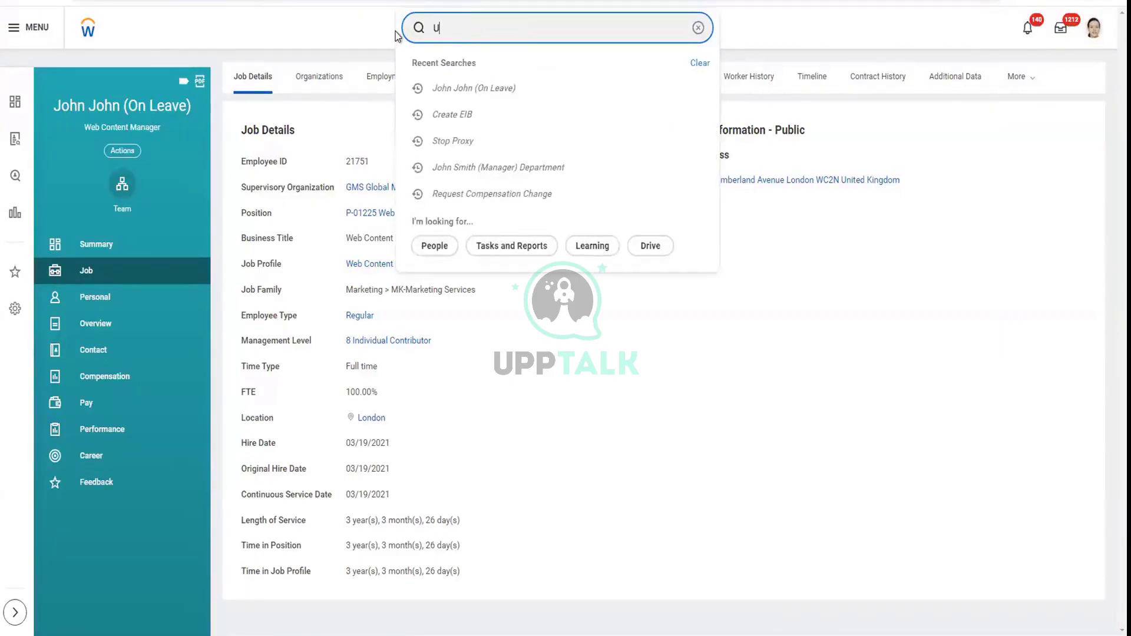
pyautogui.click(135, 349)
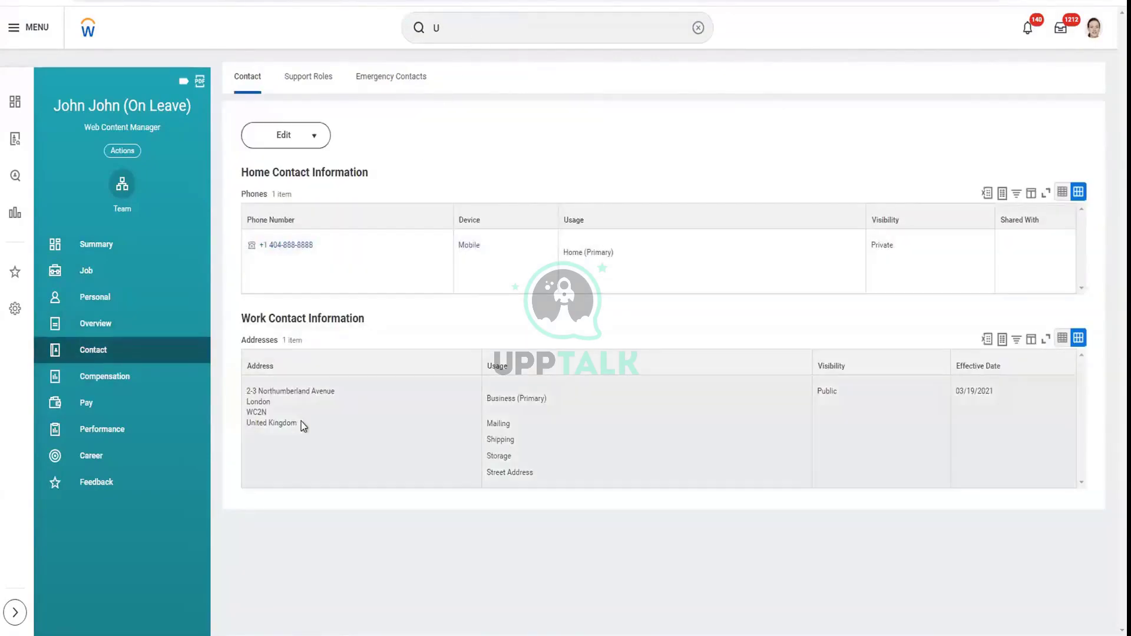
pyautogui.click(291, 425)
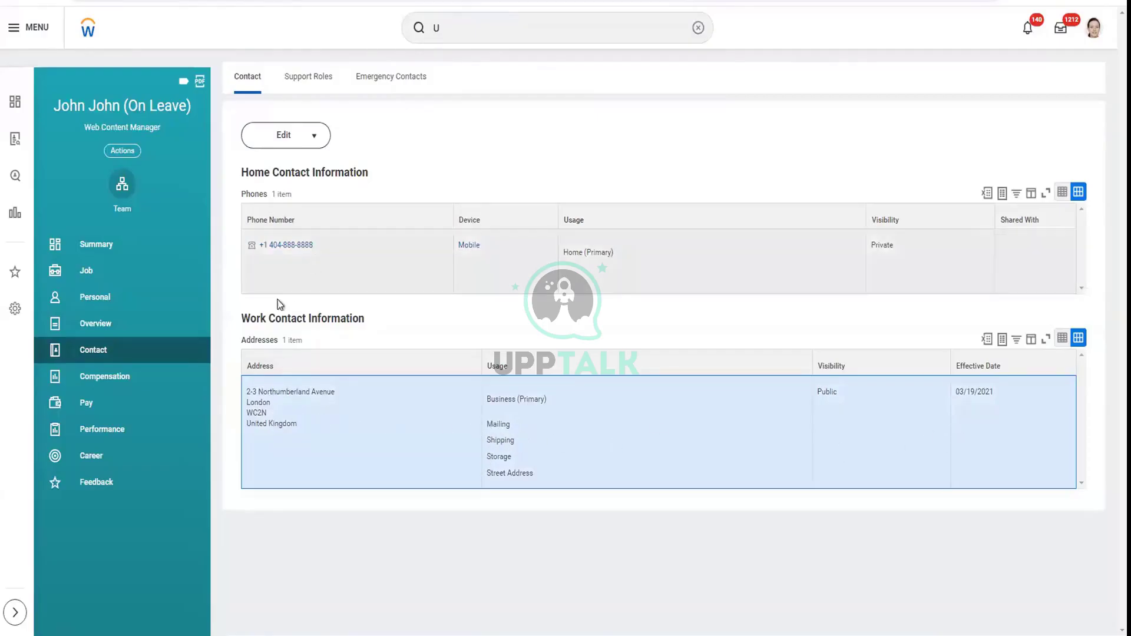
pyautogui.click(306, 144)
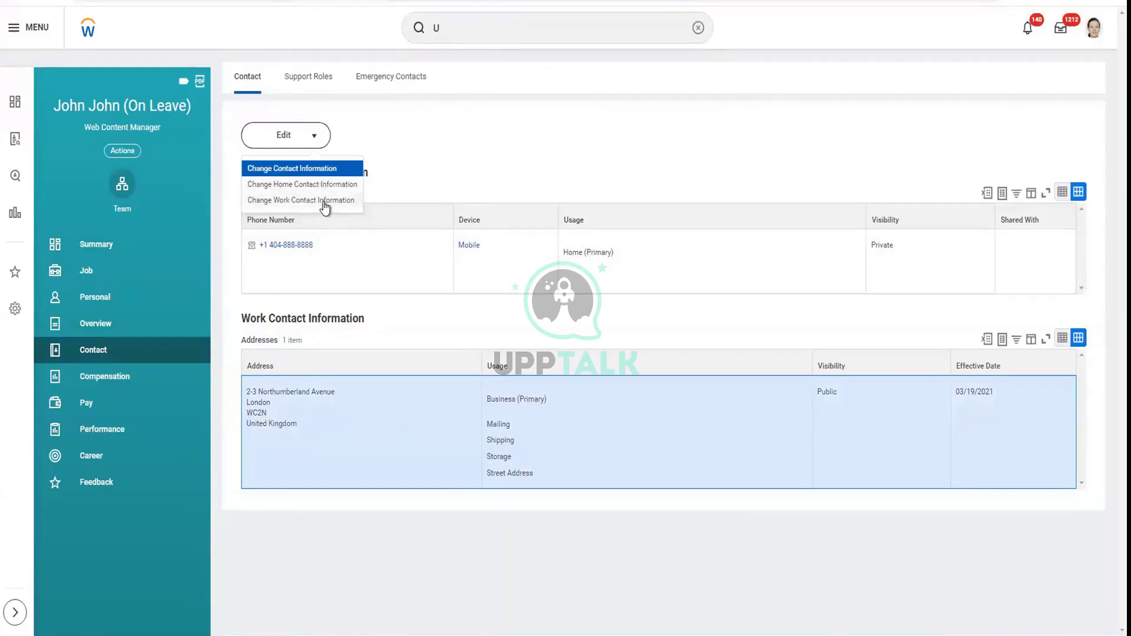
pyautogui.click(328, 203)
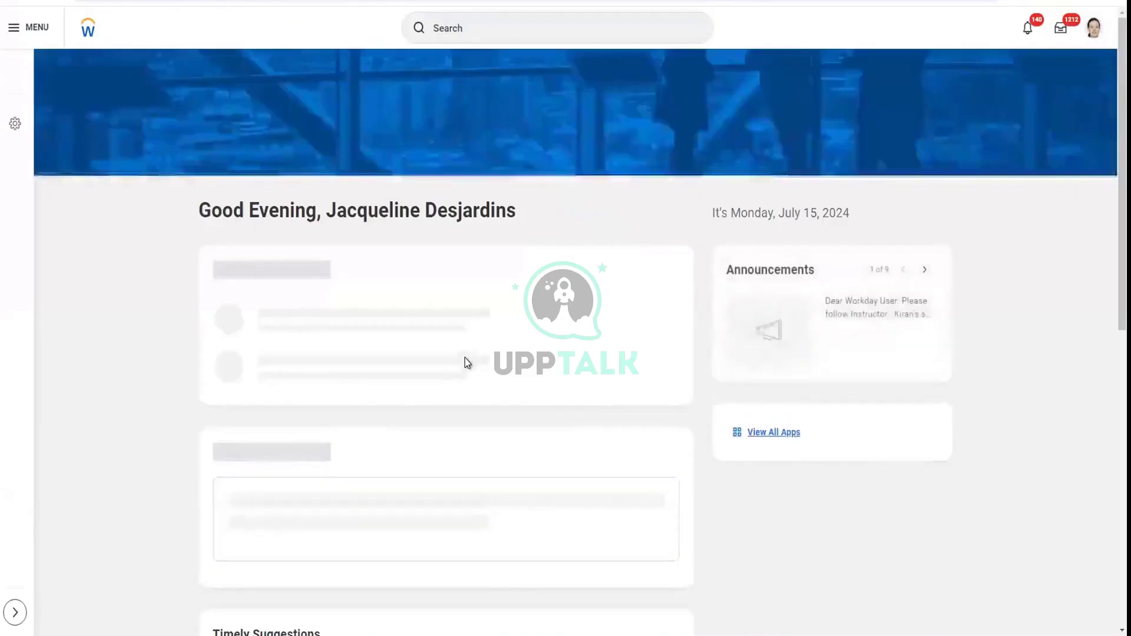
# Search for the on-leave worker and show their Job information
pyautogui.click(499, 28)
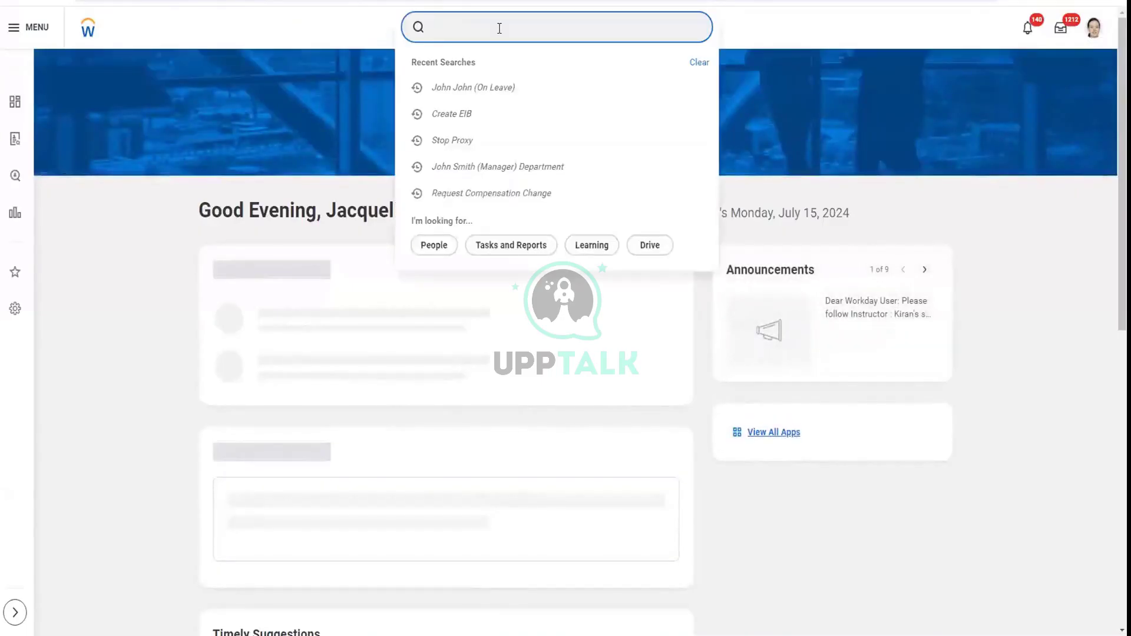
pyautogui.write('john')
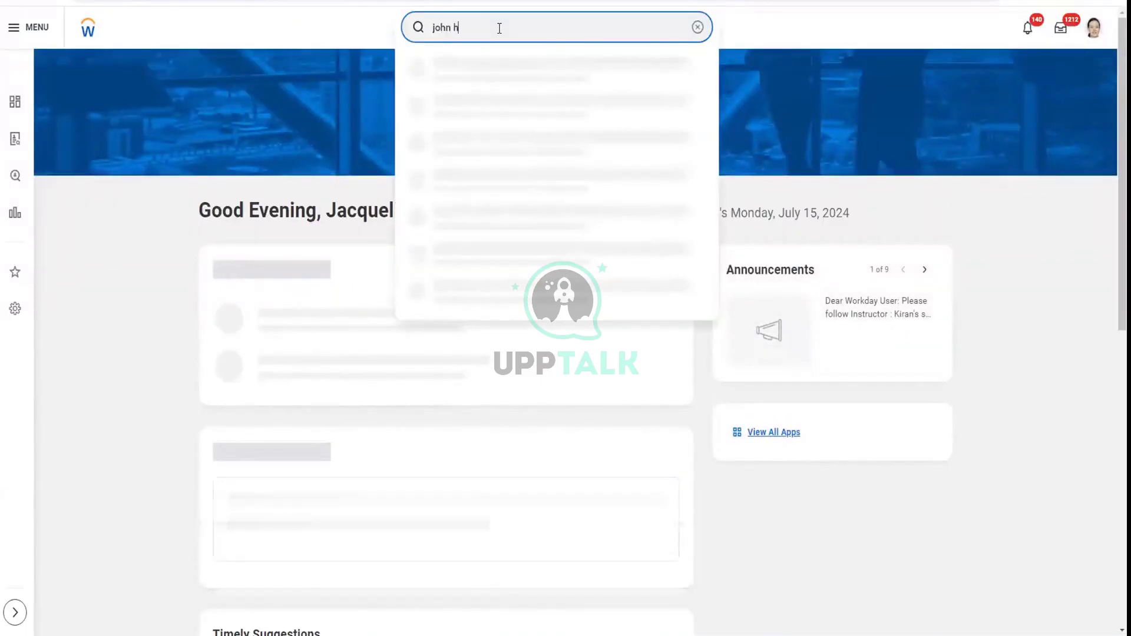
pyautogui.write(' john')
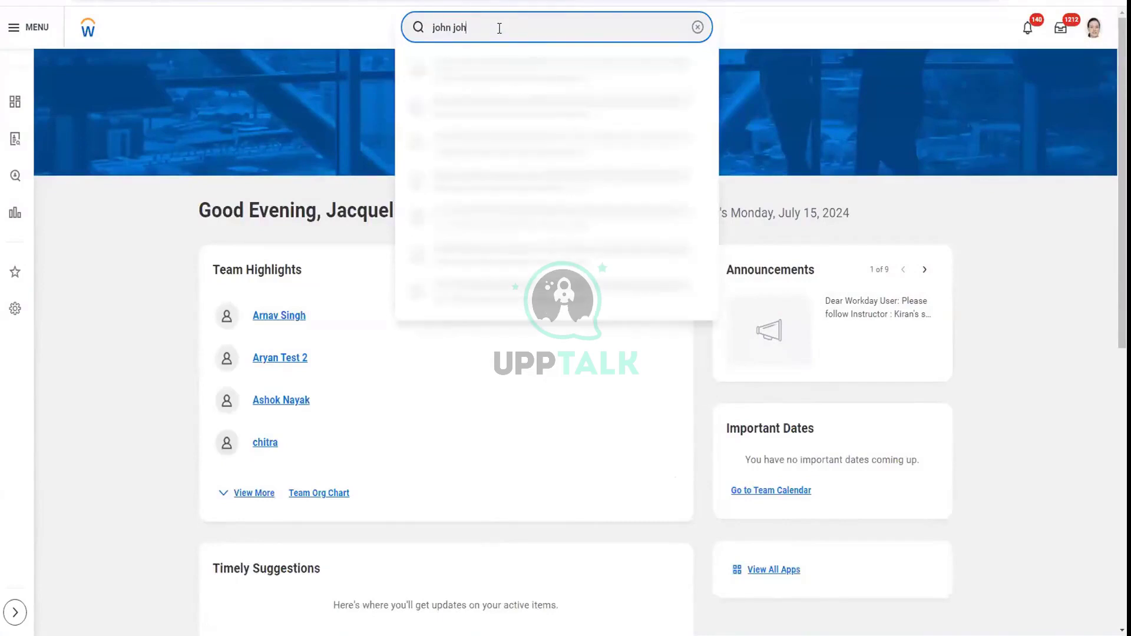
pyautogui.click(511, 79)
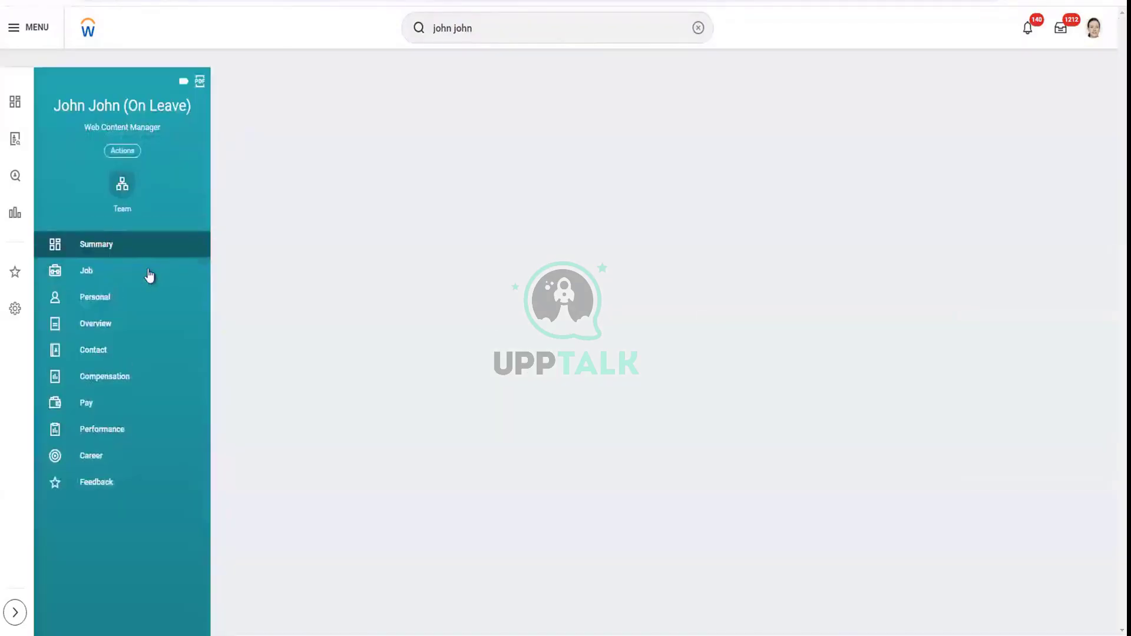
pyautogui.click(149, 275)
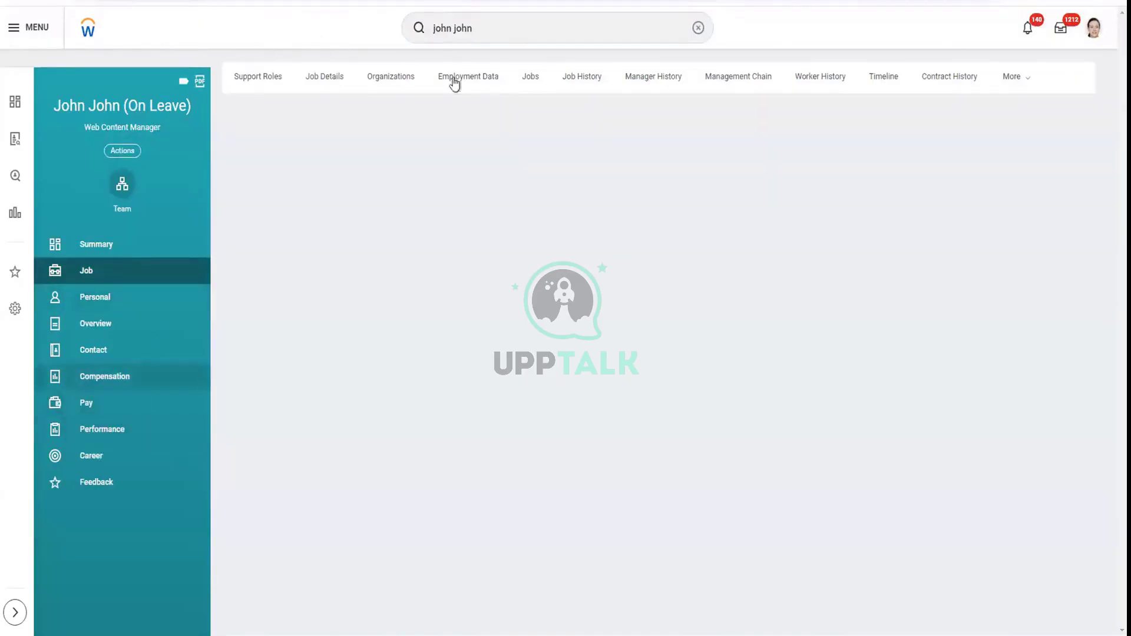
# Search 'Test' and review the test worker's profile summary, an Assistant Controller in Bangalore
pyautogui.click(538, 28)
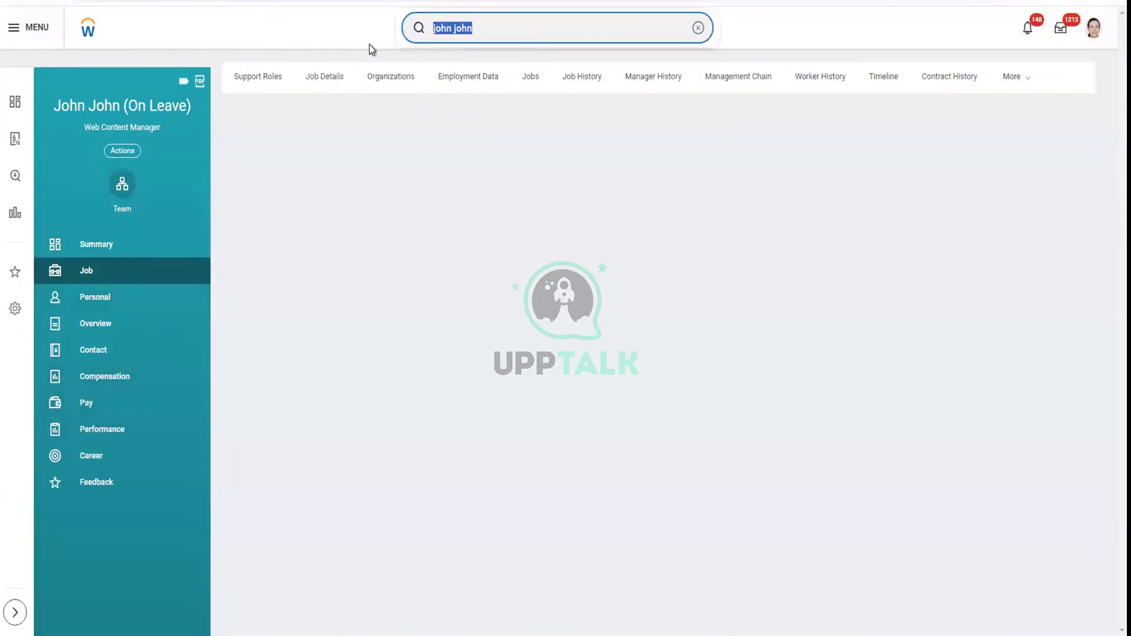
pyautogui.write('Test')
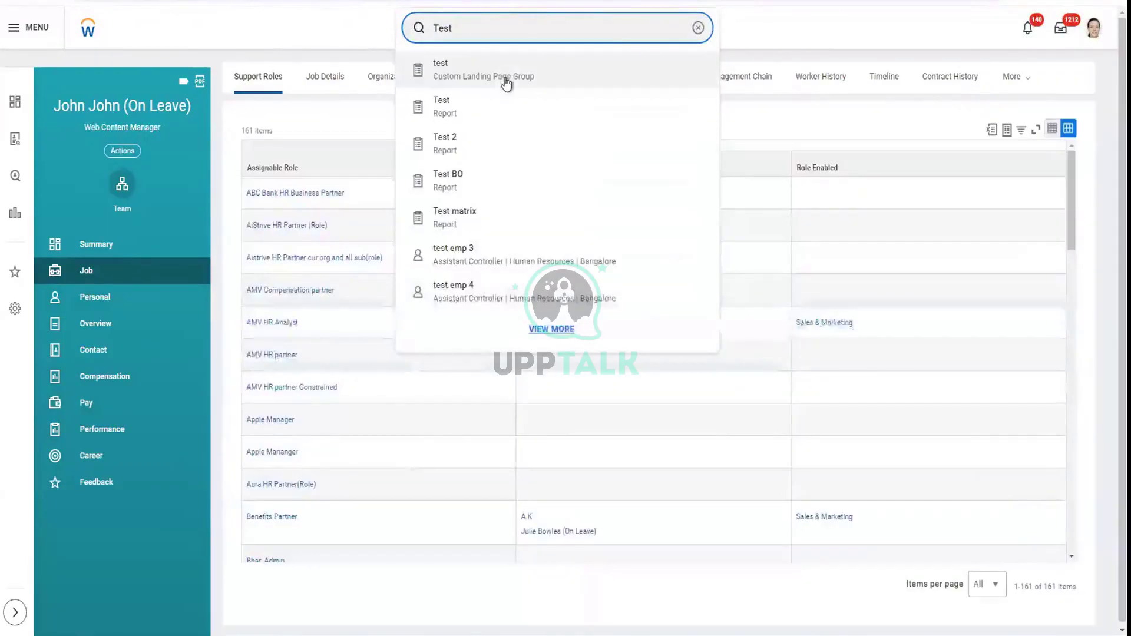
pyautogui.click(470, 259)
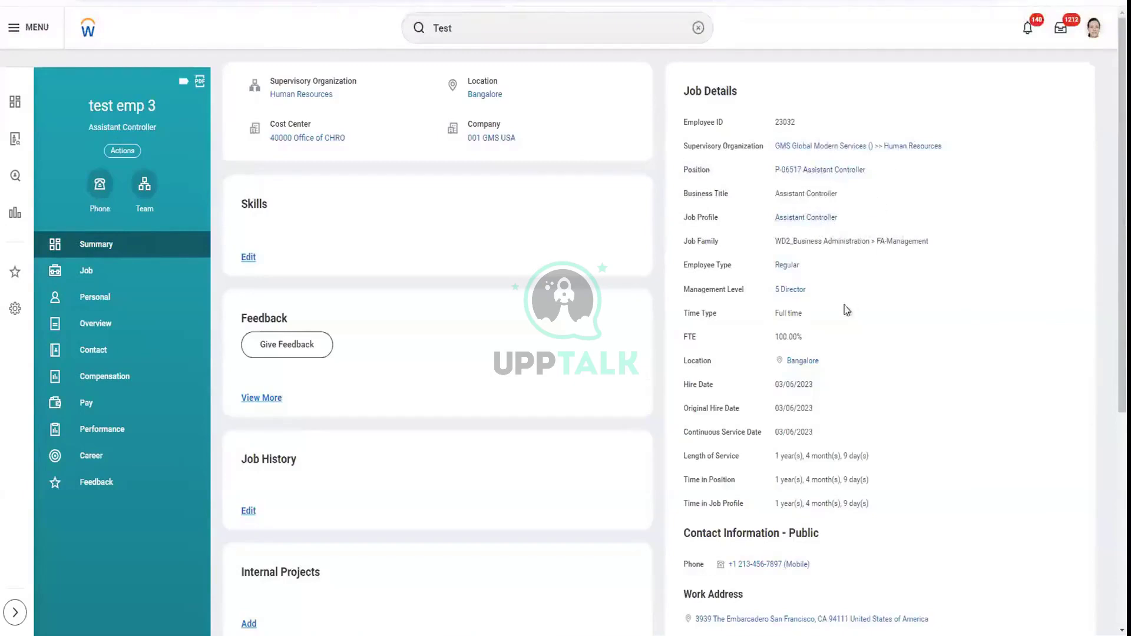
pyautogui.scroll(-1, 612, 368)
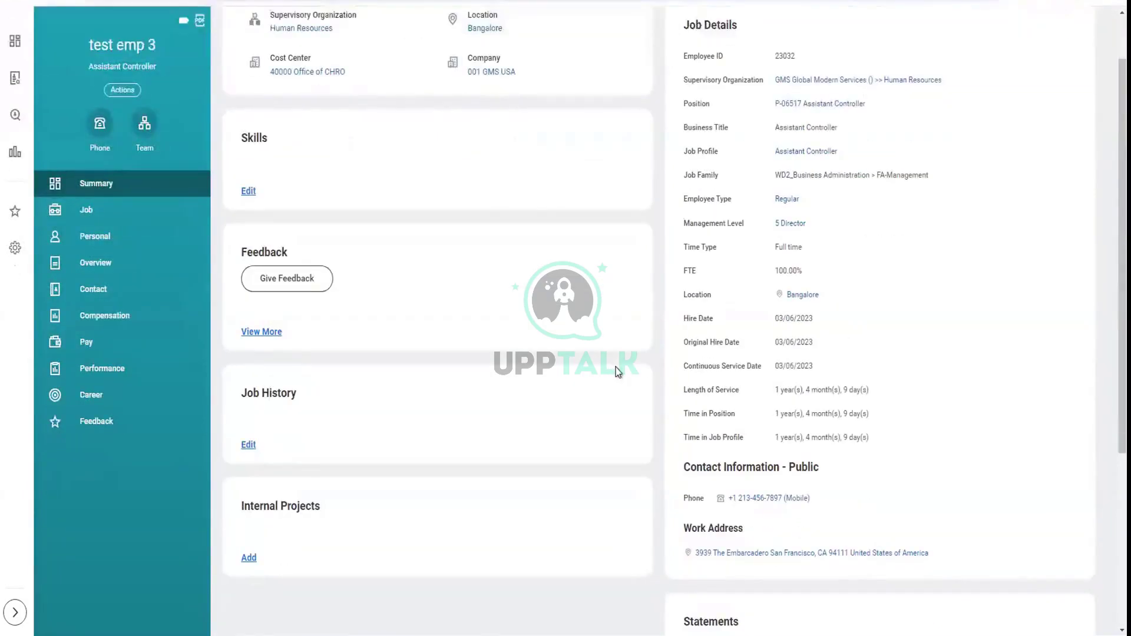
pyautogui.scroll(-3, 823, 486)
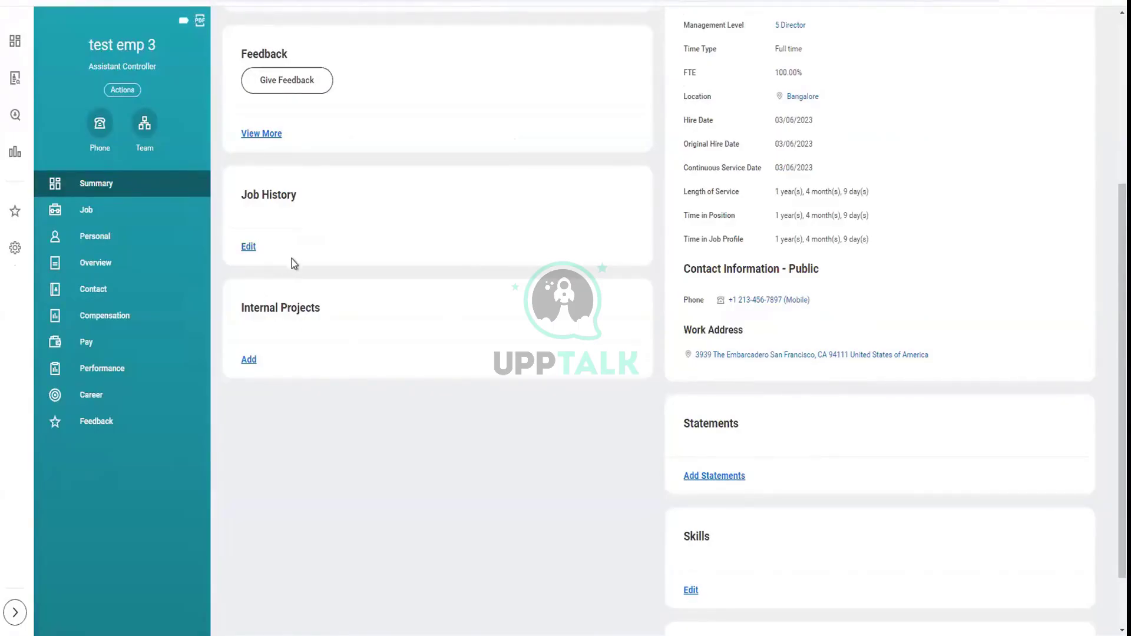
pyautogui.scroll(-1, 507, 380)
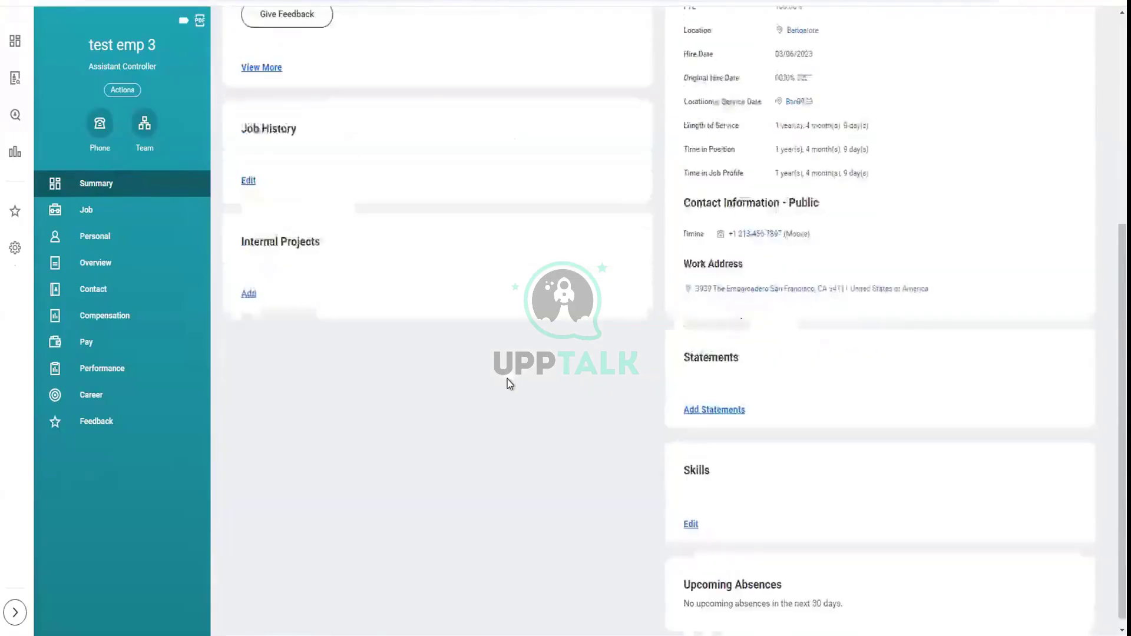
pyautogui.scroll(6, 508, 379)
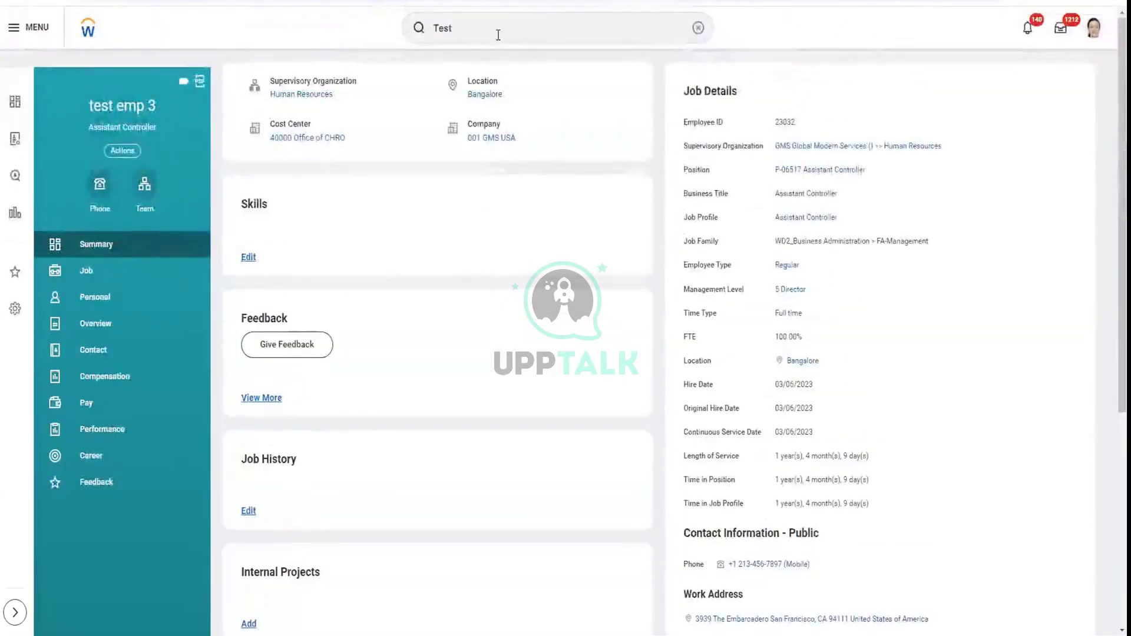
pyautogui.click(498, 25)
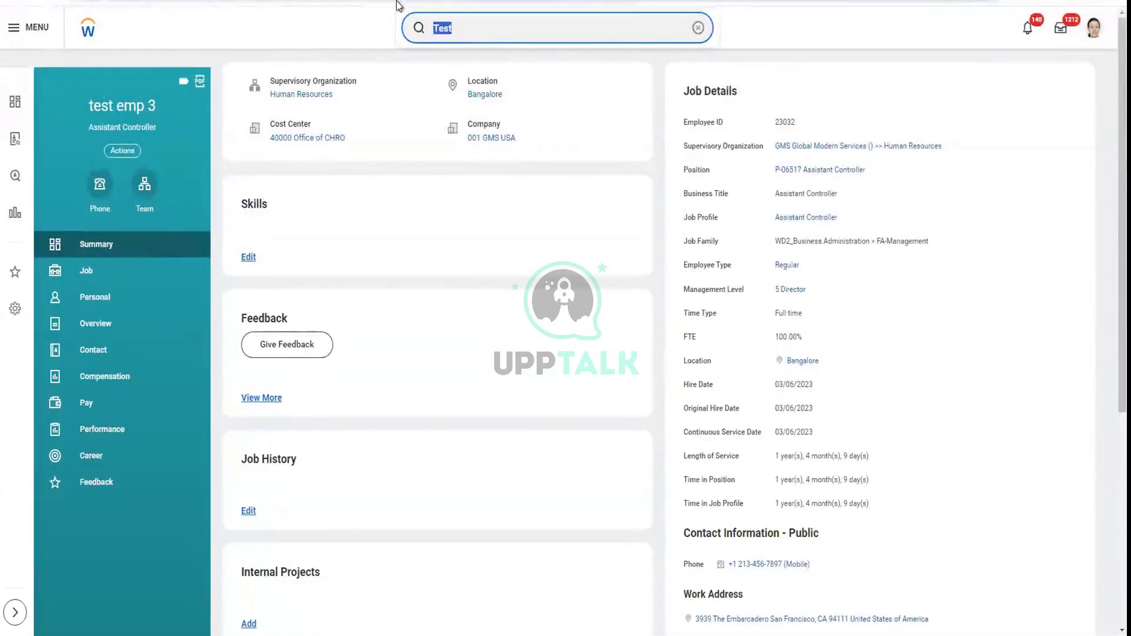
# Search 'united king' in the header search and pick the first United Kingdom location
pyautogui.write('united king')
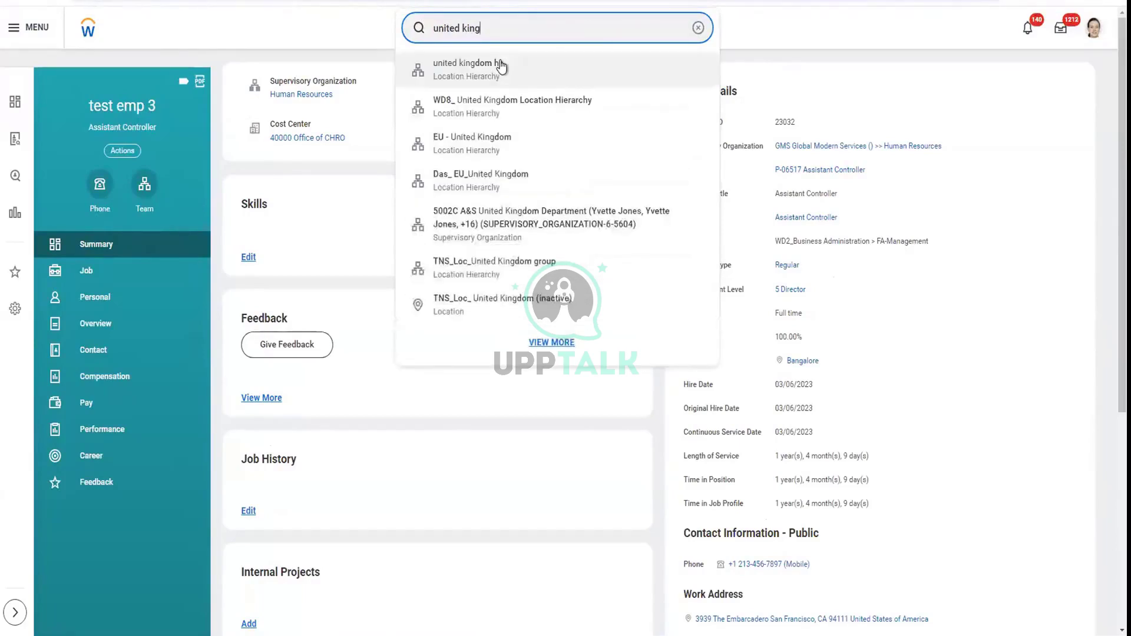
pyautogui.click(497, 85)
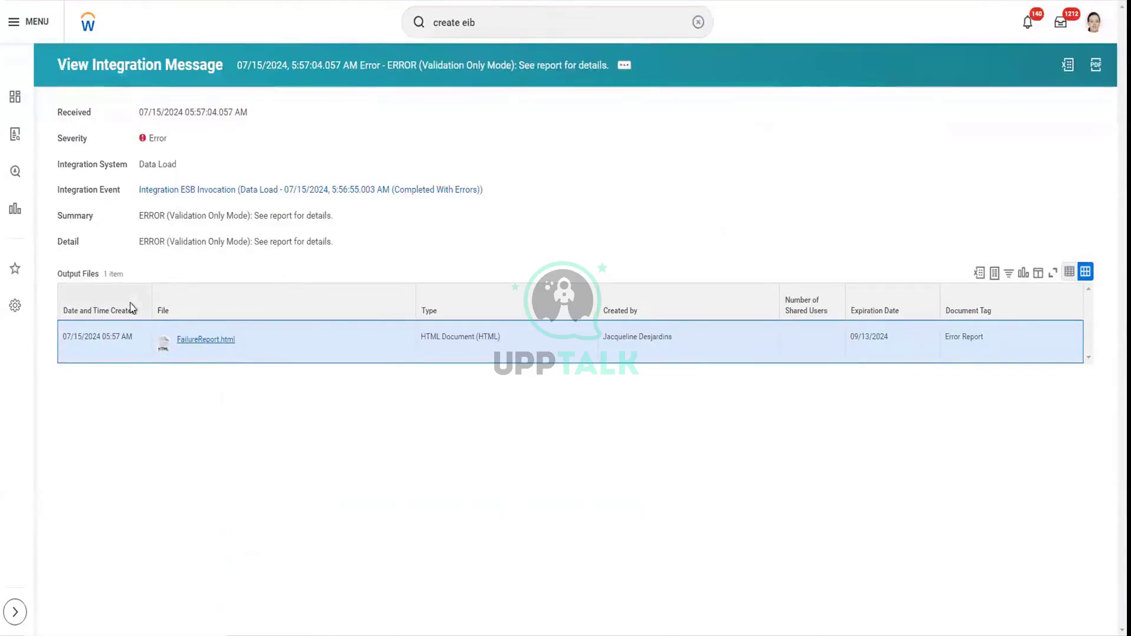
# Go back to the background process page and close the integration system's actions panel
pyautogui.hotkey('alt', 'Left')
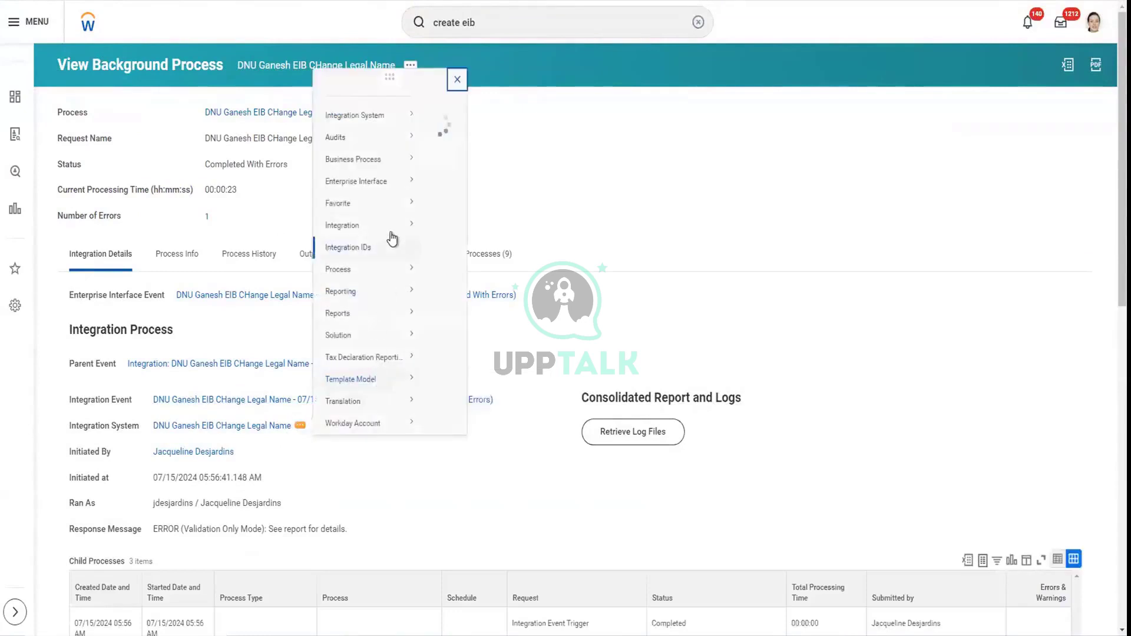
pyautogui.moveTo(391, 239)
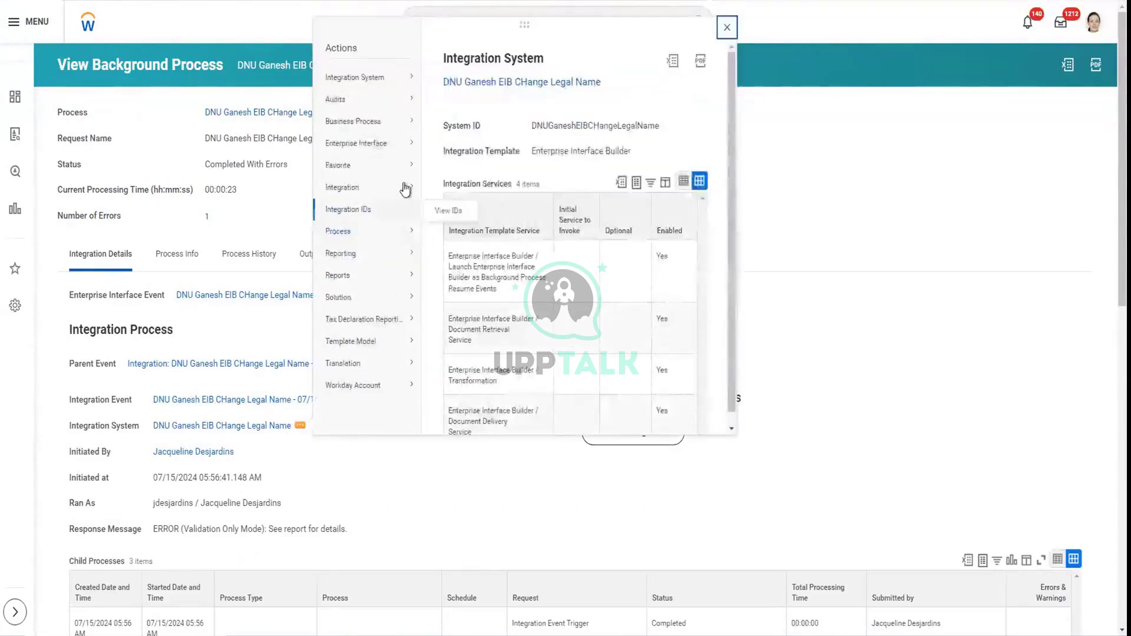
pyautogui.moveTo(406, 187)
pyautogui.click(727, 27)
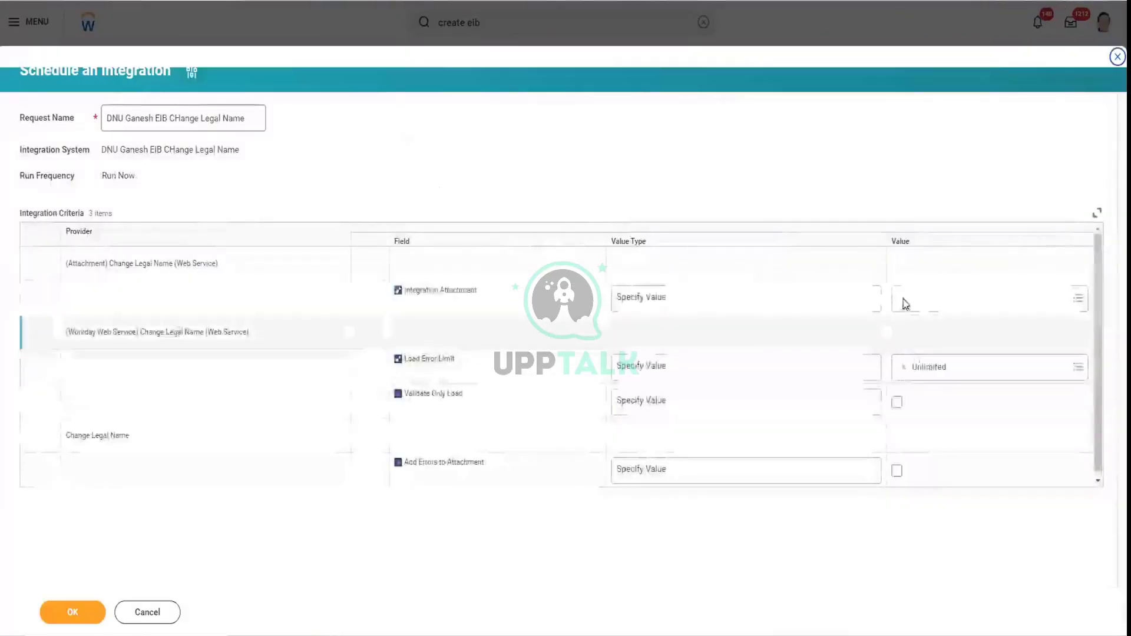
# Create a new integration attachment from the Change_Legal_Name_v43.0.xlsx workbook
pyautogui.click(907, 302)
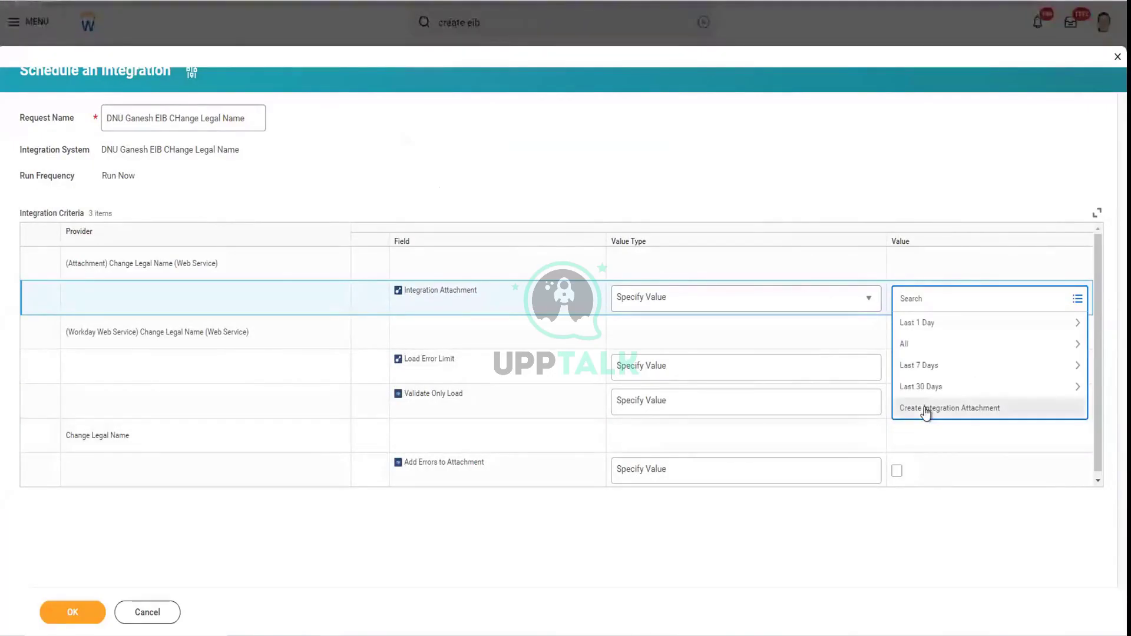
pyautogui.click(925, 409)
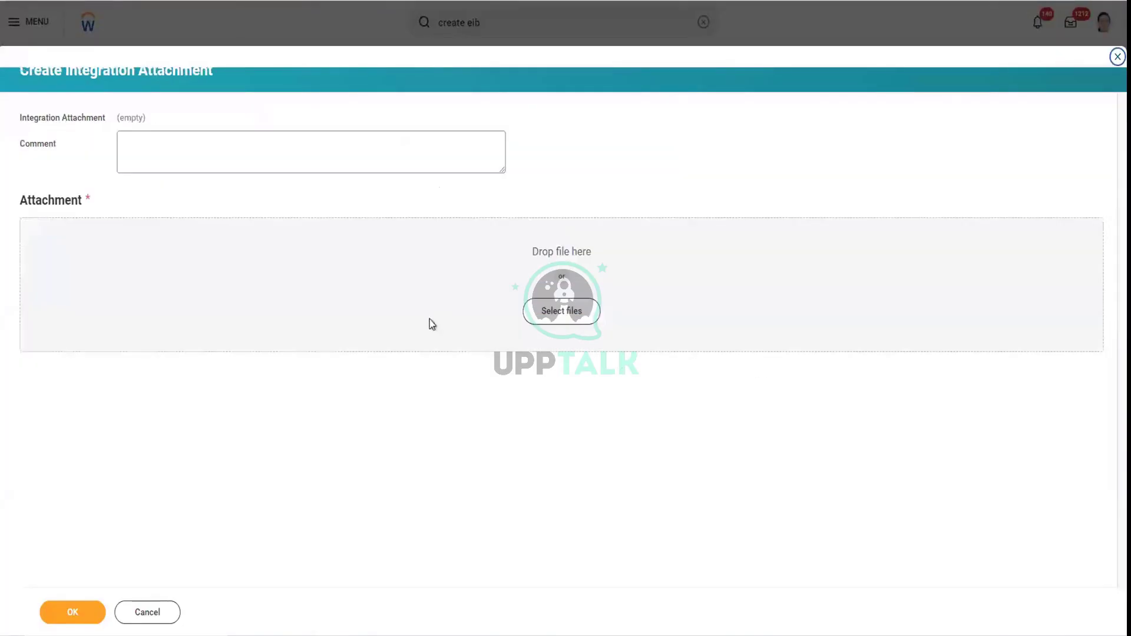
pyautogui.click(455, 298)
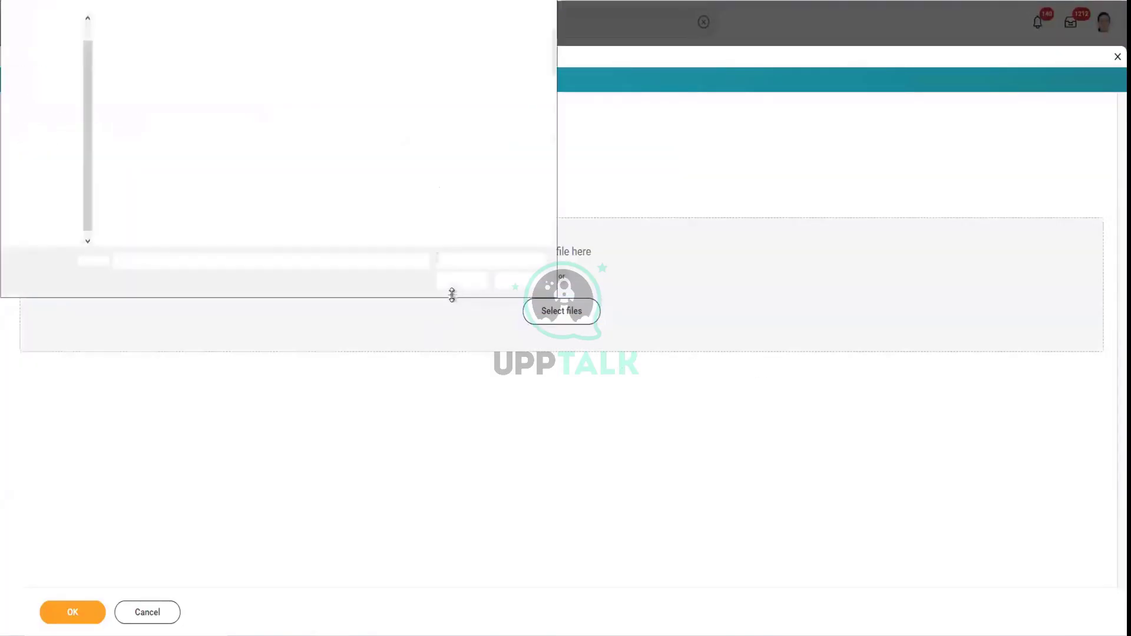
pyautogui.doubleClick(152, 59)
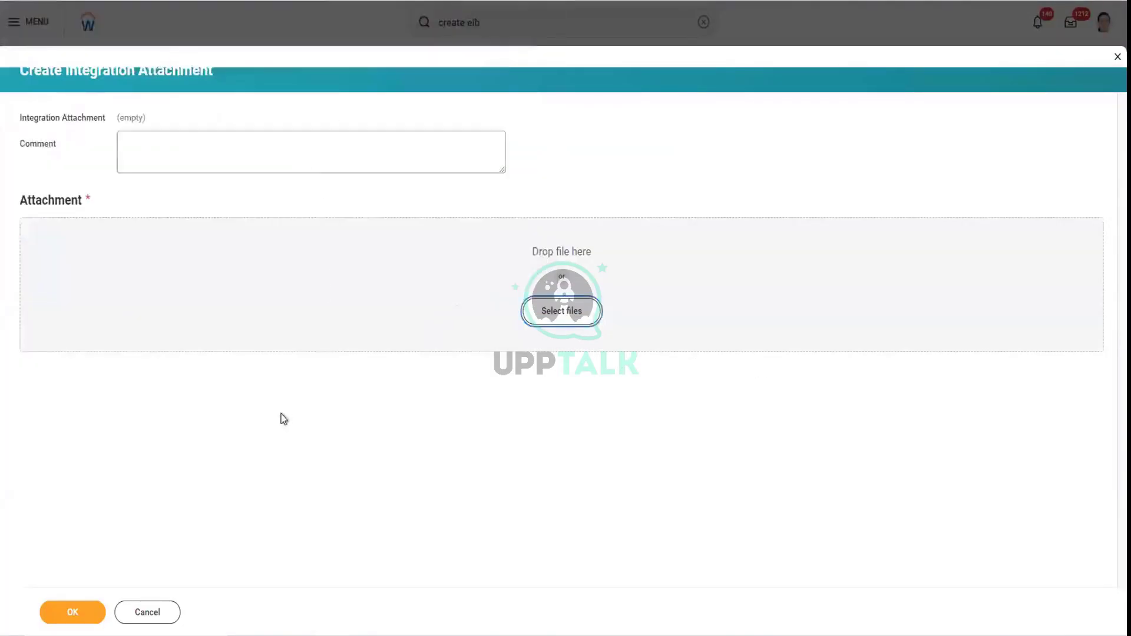
pyautogui.click(76, 616)
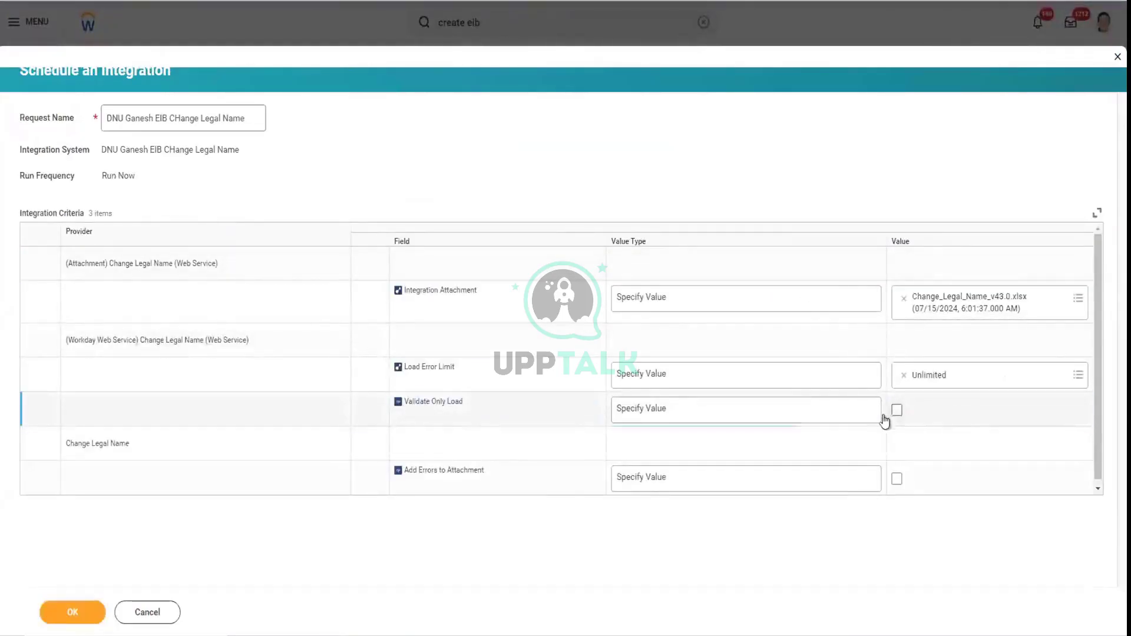
# Check Validate Only Load and submit the integration to run now
pyautogui.click(897, 411)
pyautogui.click(67, 616)
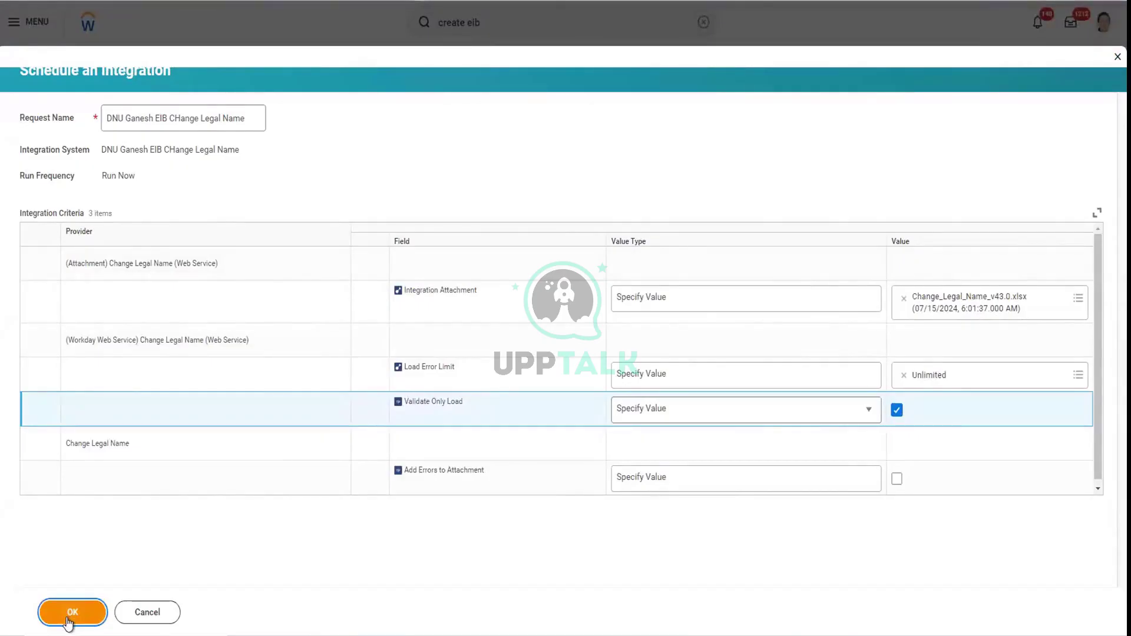
pyautogui.click(69, 620)
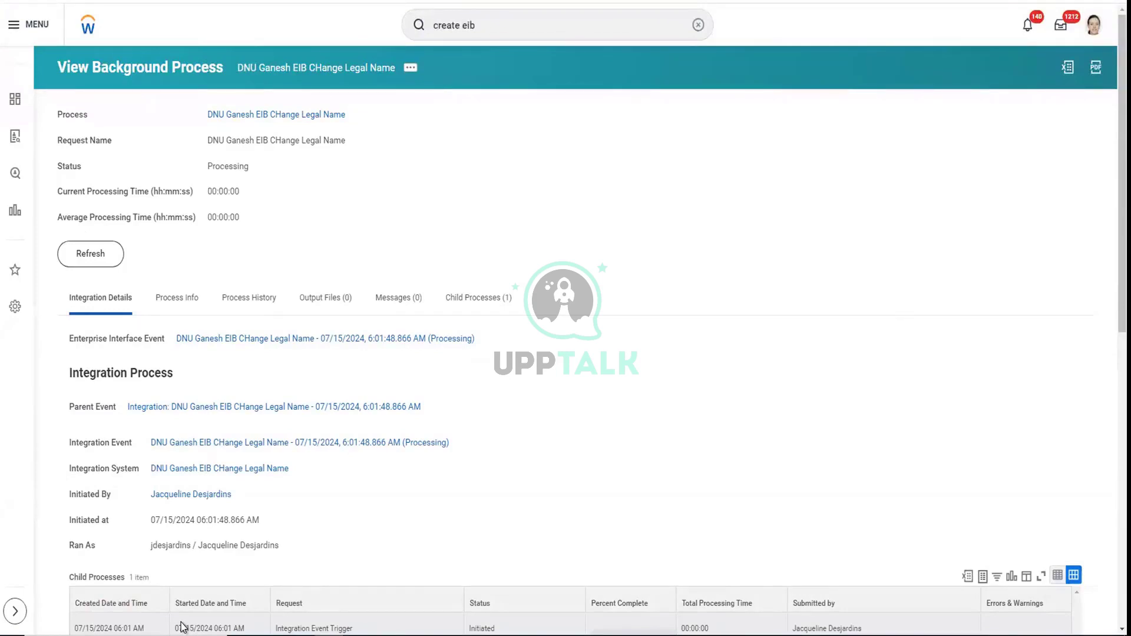
# Refresh the background process status twice, reviewing the Universal_ID_Reference description in between
pyautogui.click(92, 255)
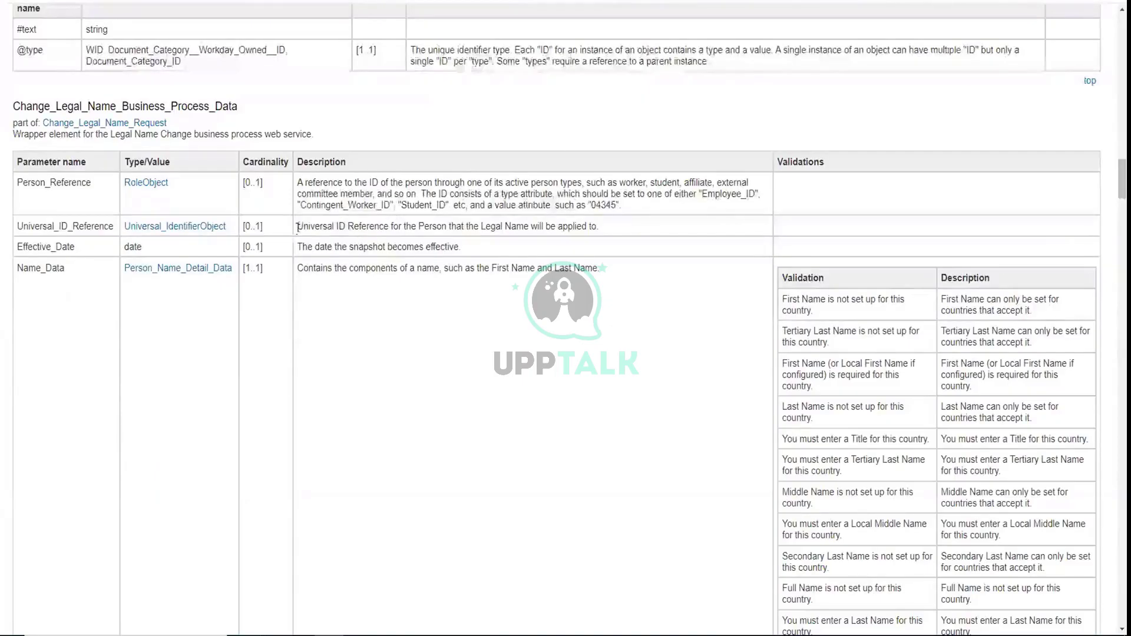
pyautogui.moveTo(298, 226); pyautogui.dragTo(620, 225)
pyautogui.click(621, 224)
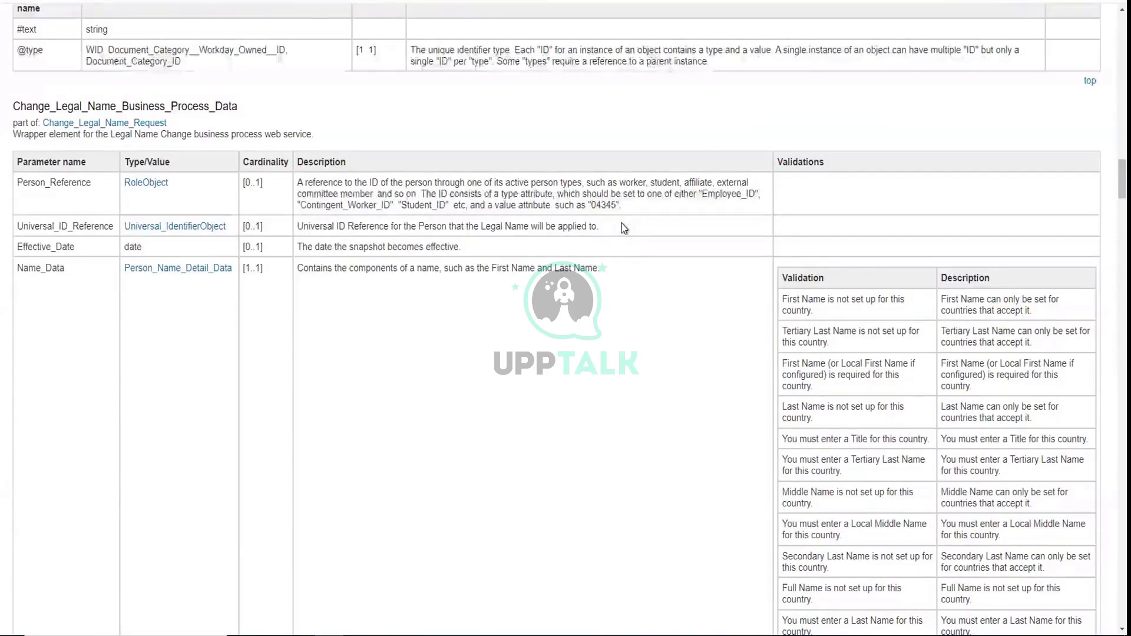
pyautogui.moveTo(621, 225); pyautogui.dragTo(292, 229)
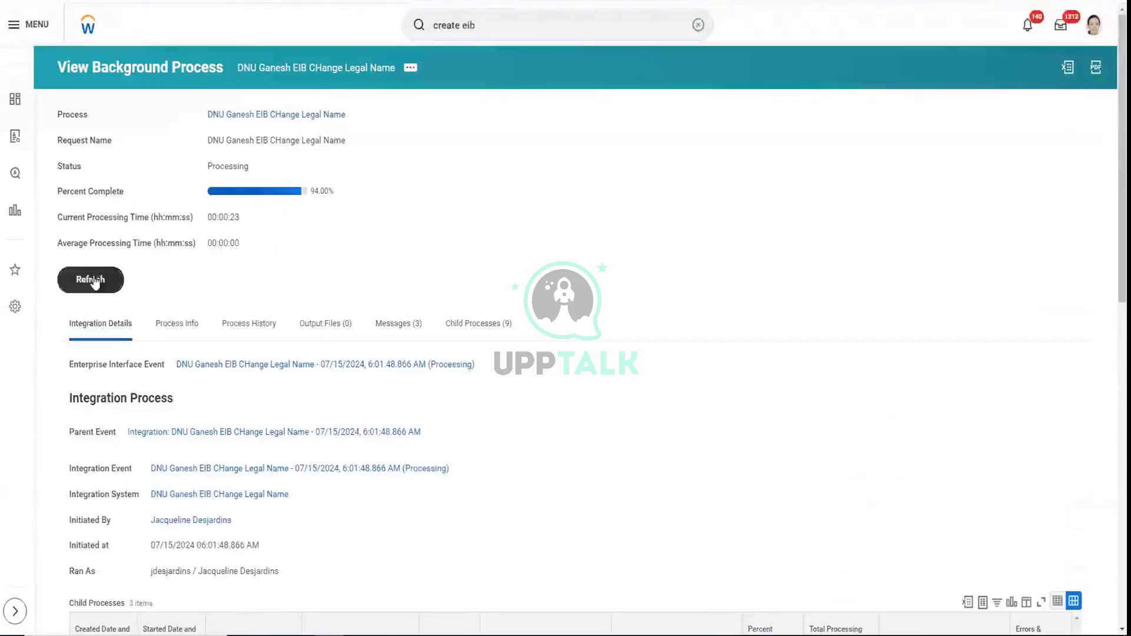
pyautogui.click(94, 281)
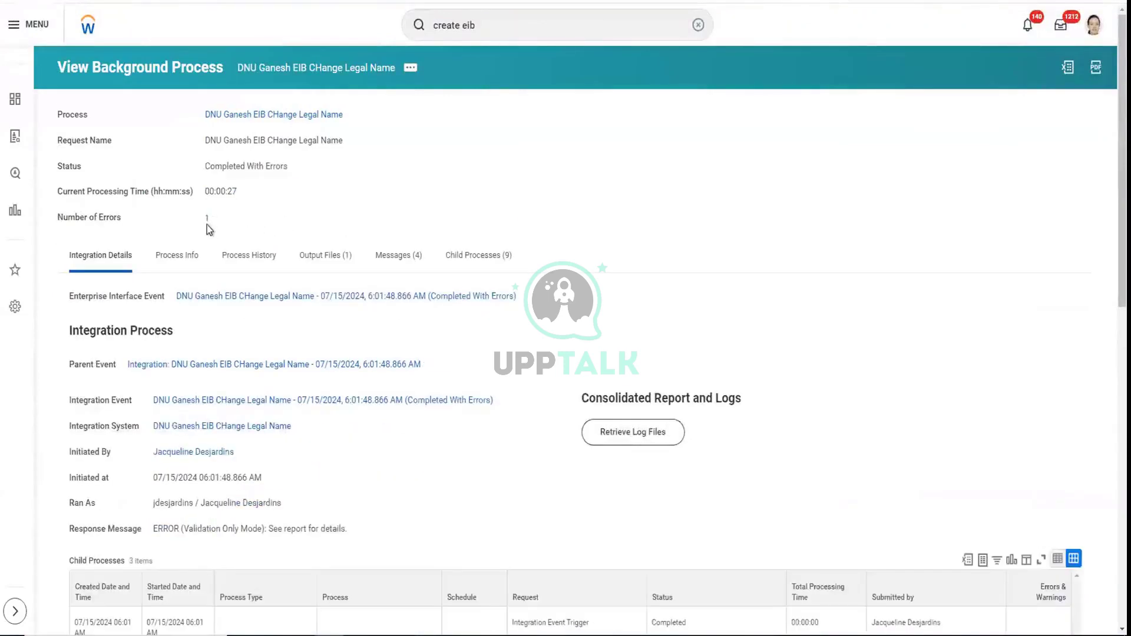
# Open the run's validation error message and download FailureReport.html
pyautogui.click(204, 219)
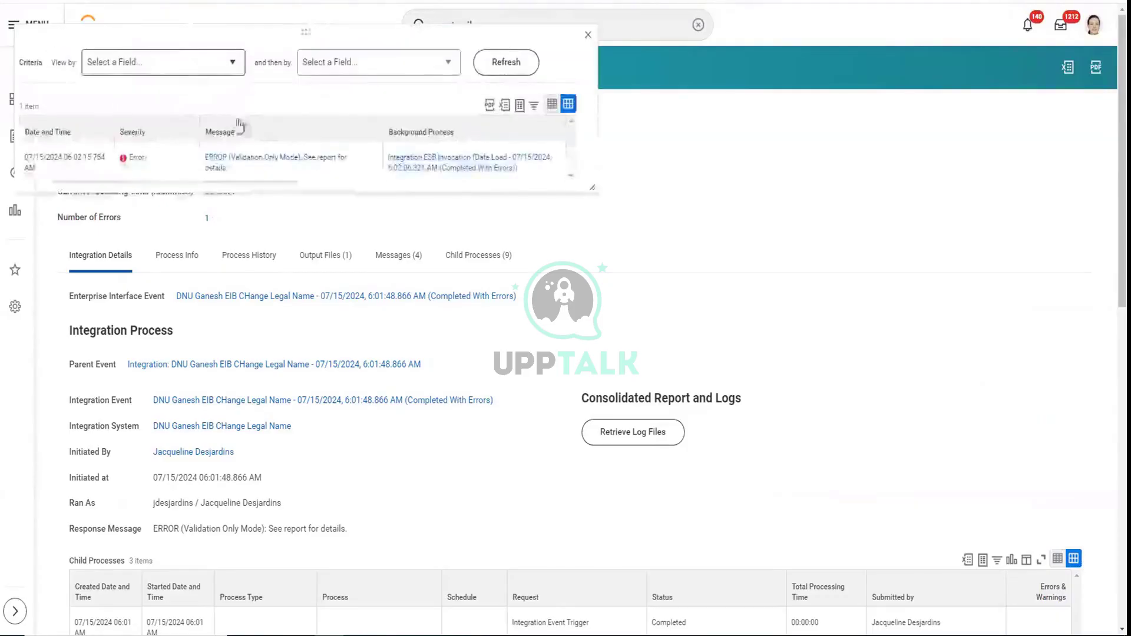
pyautogui.click(254, 162)
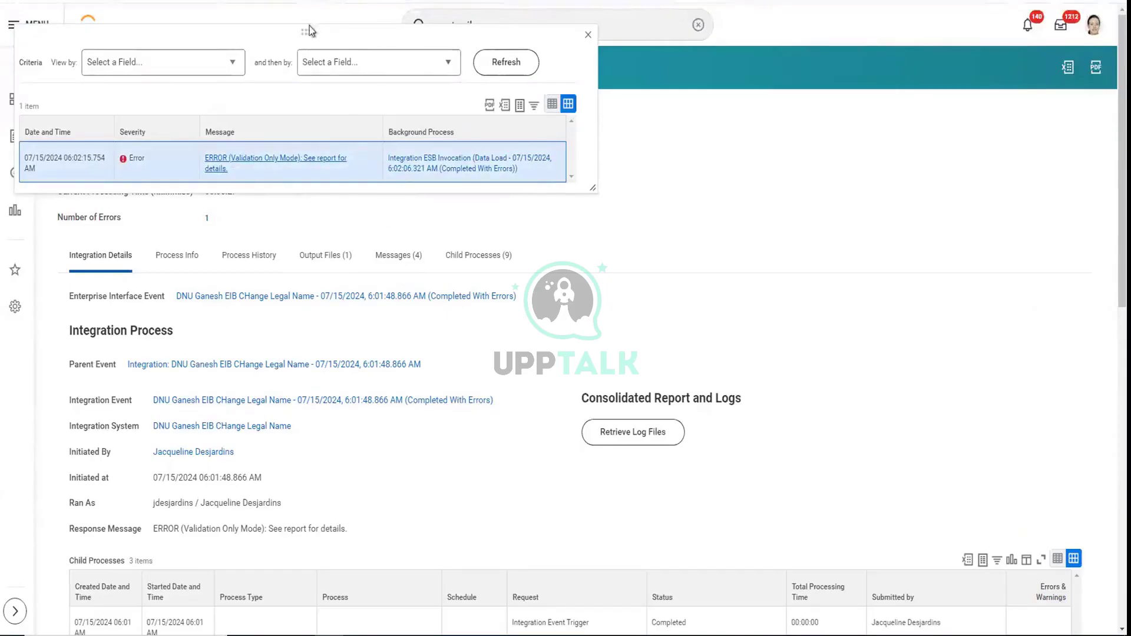
pyautogui.moveTo(303, 34); pyautogui.dragTo(775, 53)
pyautogui.click(677, 178)
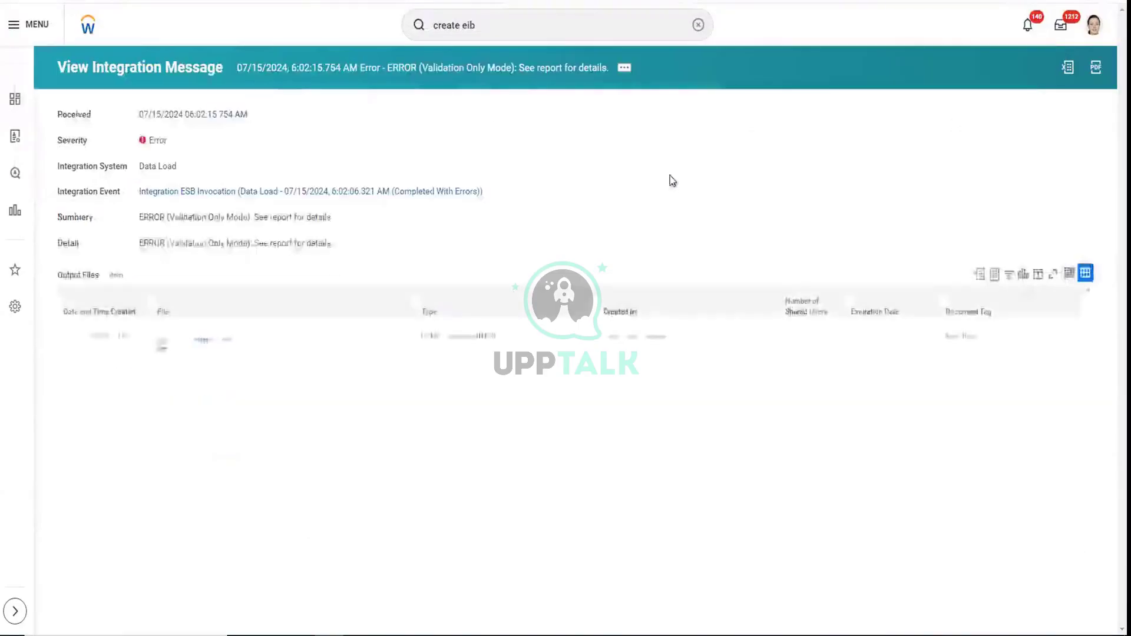
pyautogui.click(214, 344)
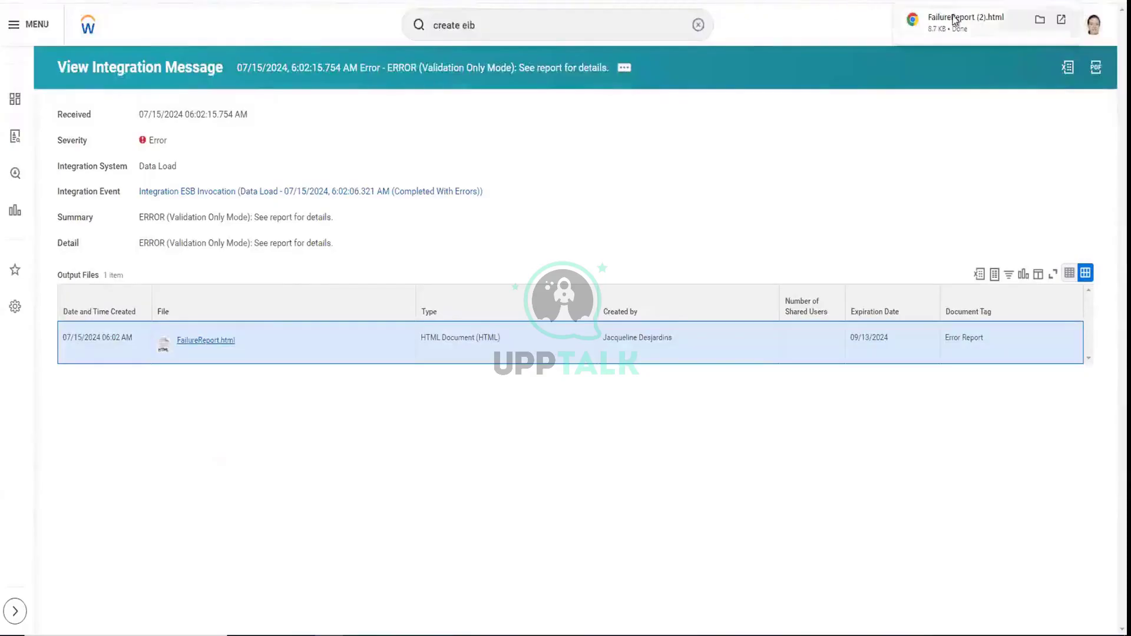
# Read the error in the downloaded failure report, then return to the integration message
pyautogui.click(953, 24)
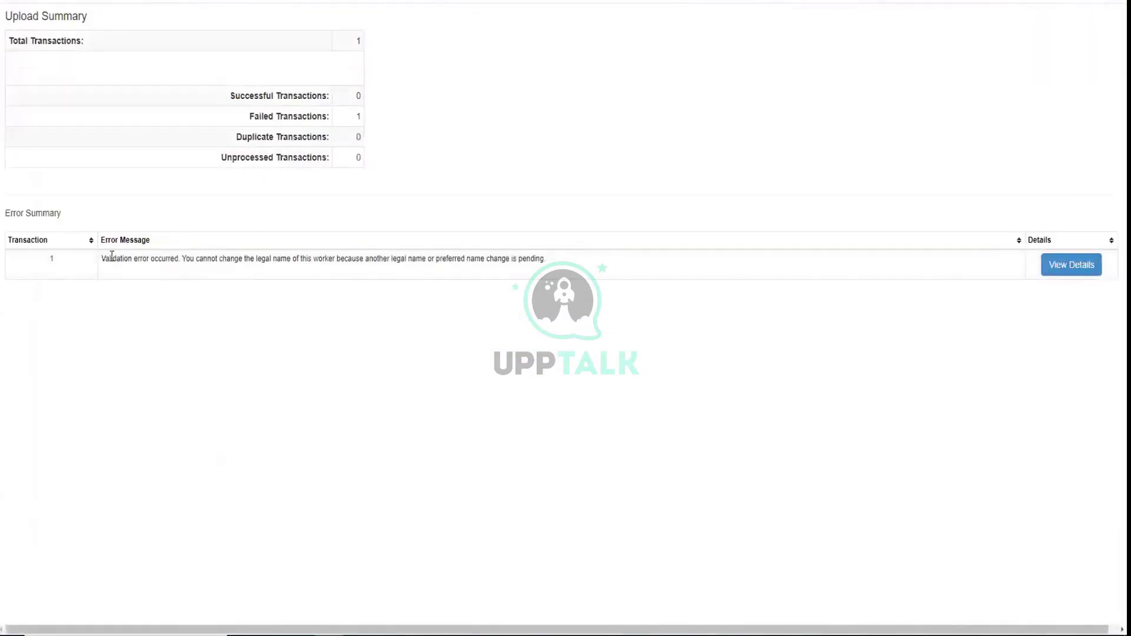
pyautogui.moveTo(104, 258); pyautogui.dragTo(509, 258)
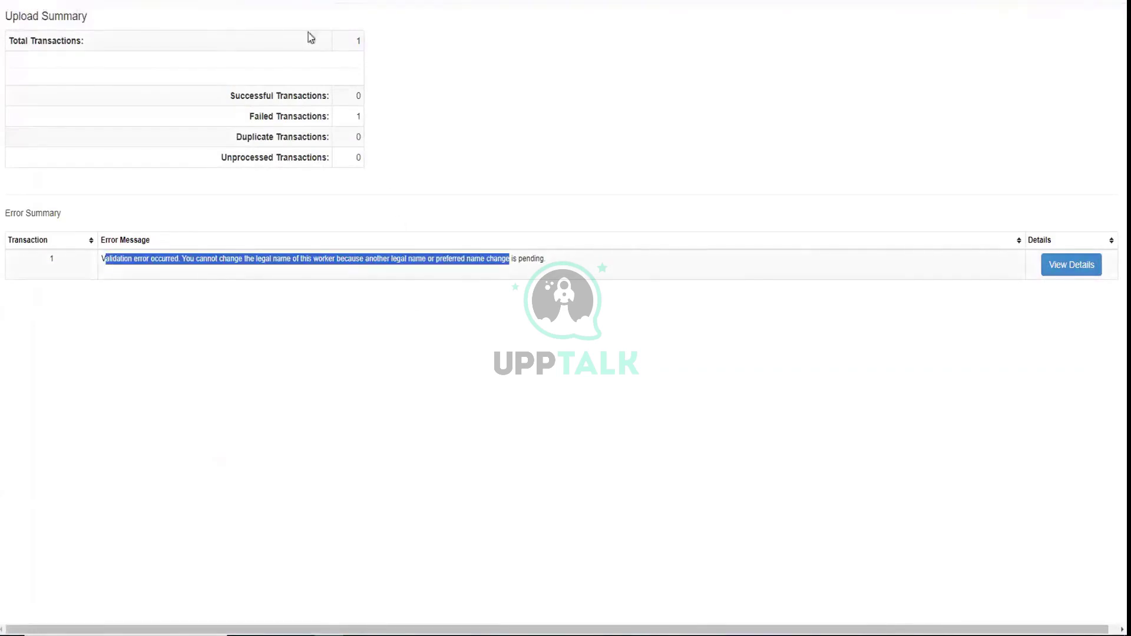
pyautogui.click(307, 2)
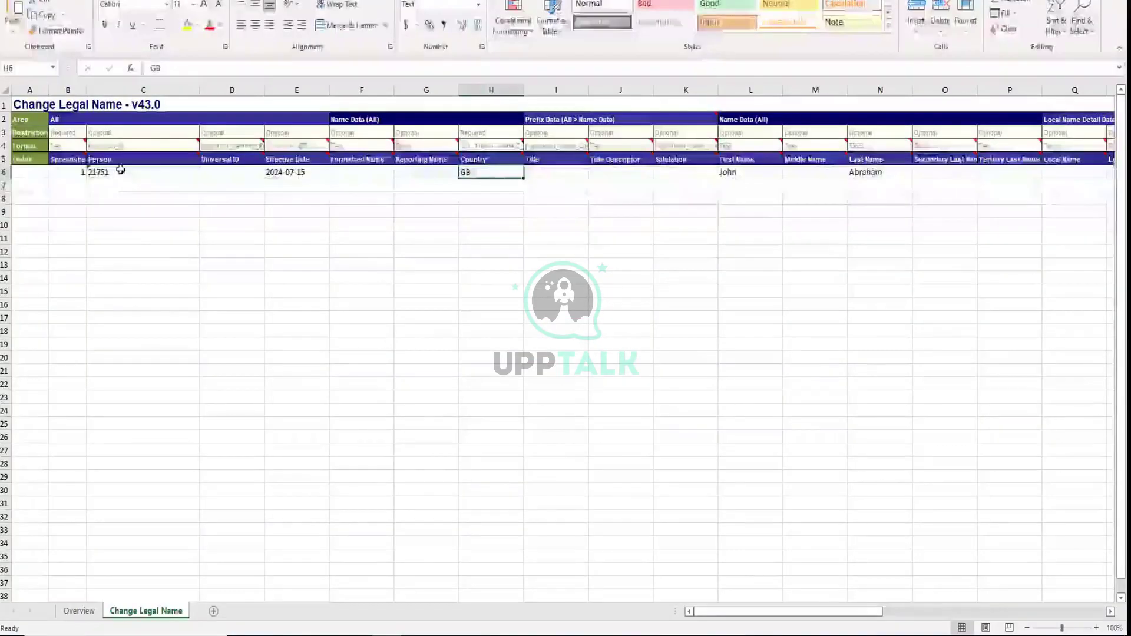
# Check the worker's Person ID in cell C6 and search that ID in Workday
pyautogui.click(120, 171)
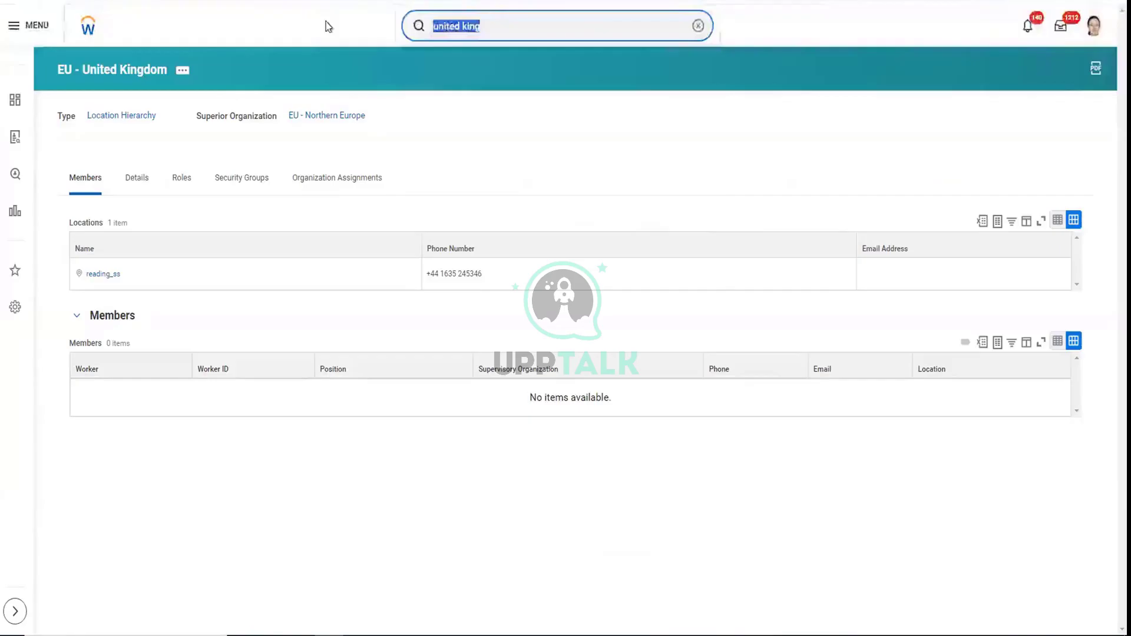
pyautogui.write('21751')
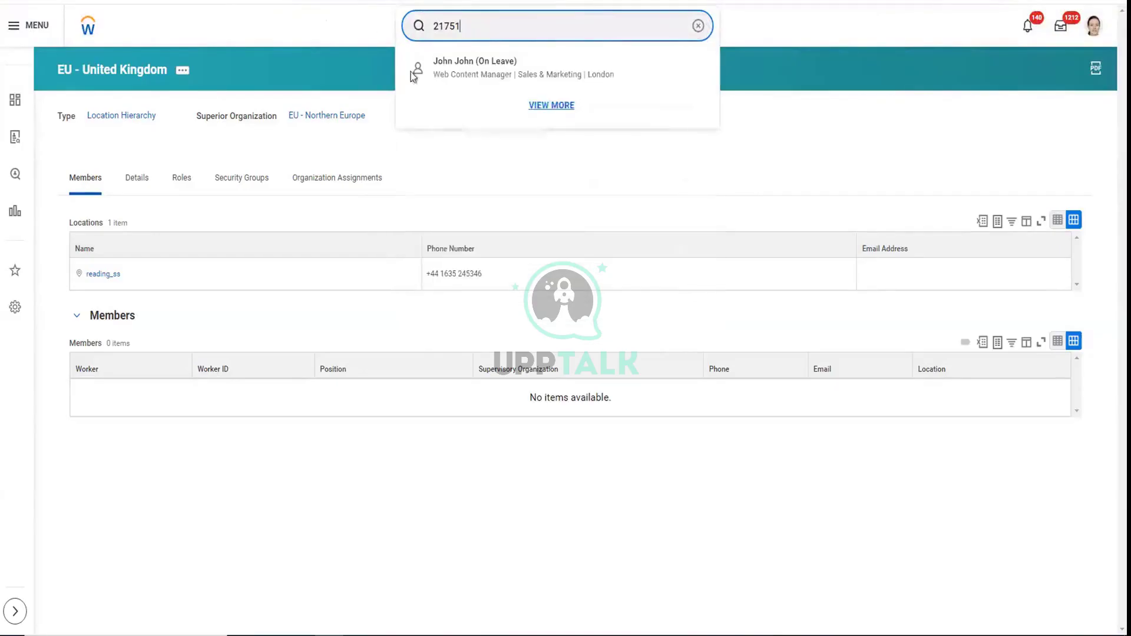
# Open the worker's Job > Worker History and the in-progress Legal Name Change's actions
pyautogui.click(549, 73)
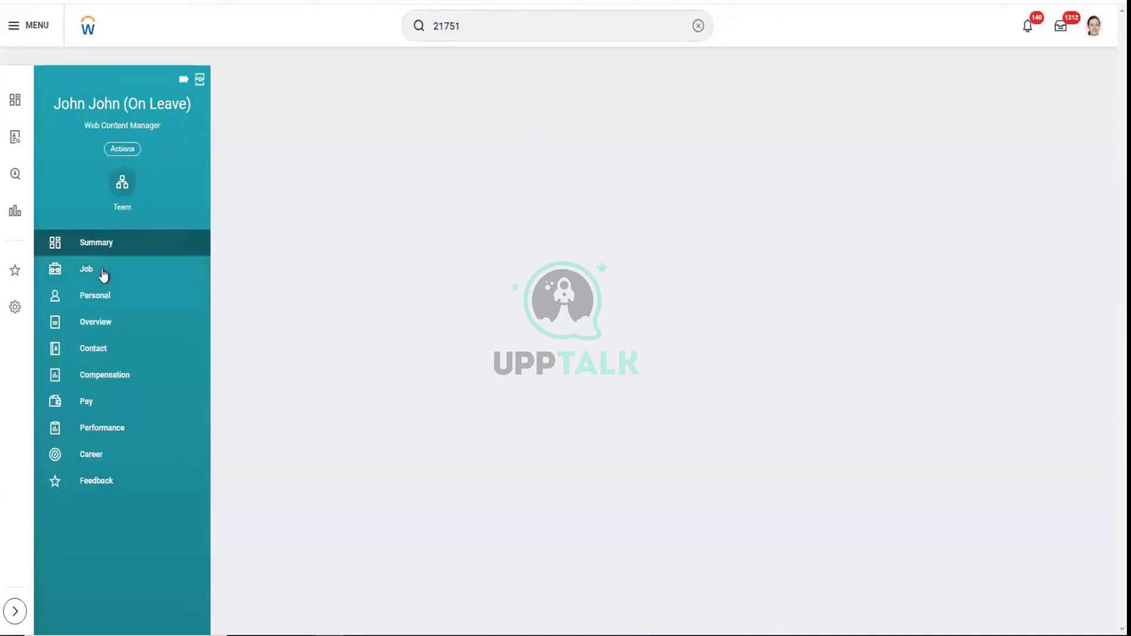
pyautogui.click(103, 275)
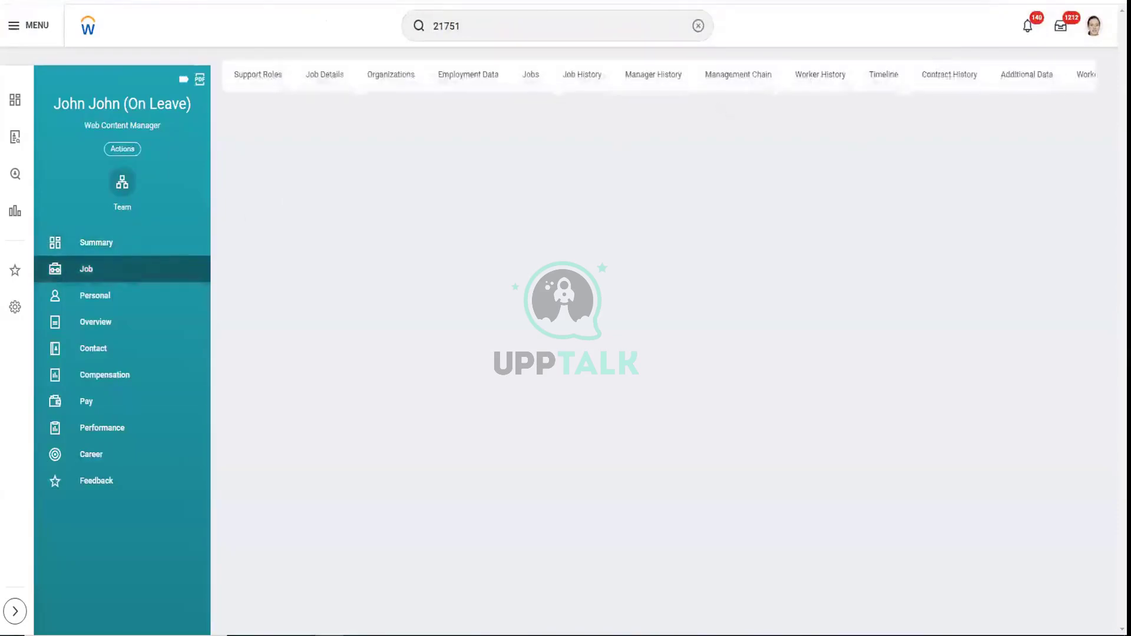
pyautogui.click(809, 77)
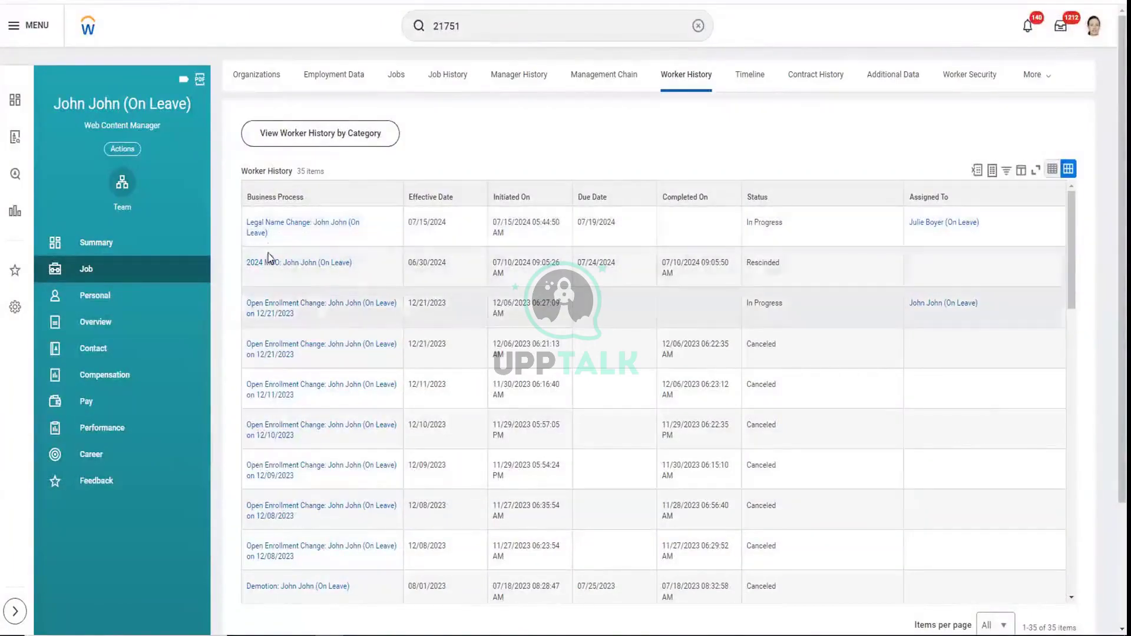
pyautogui.click(274, 236)
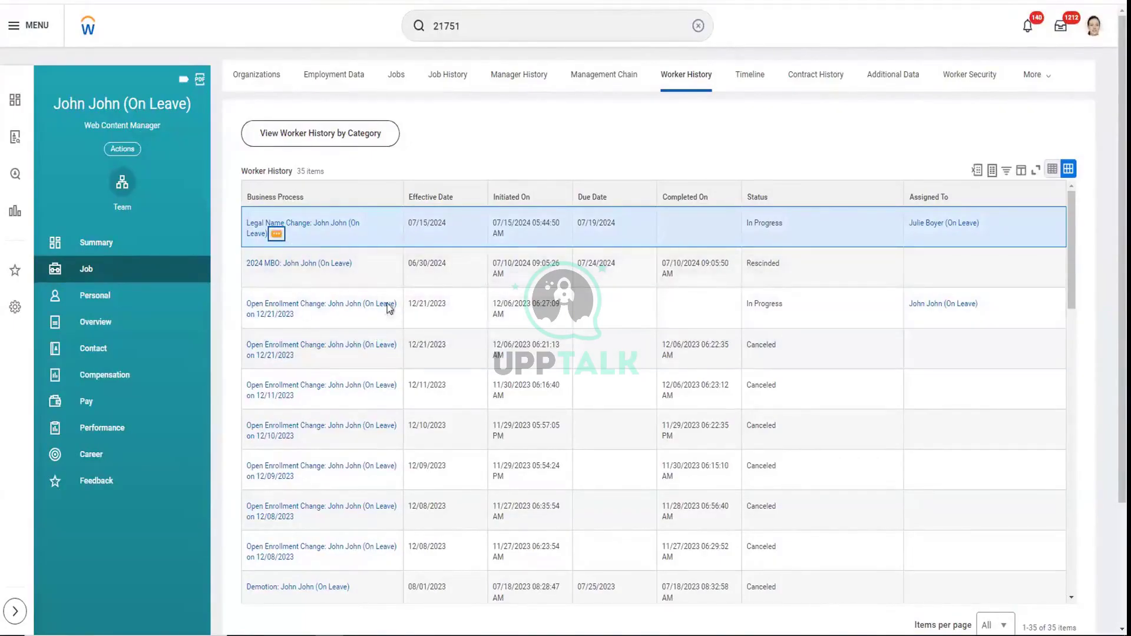
pyautogui.click(276, 234)
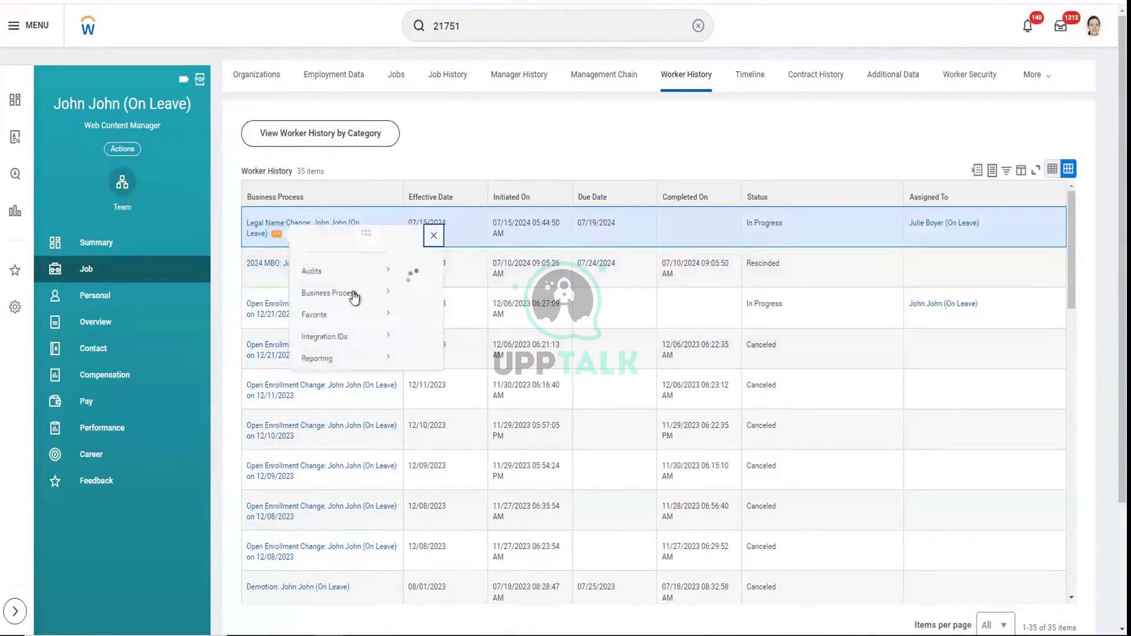
# Cancel the pending Legal Name Change with comment 'test' and view the canceled event's details
pyautogui.moveTo(360, 309)
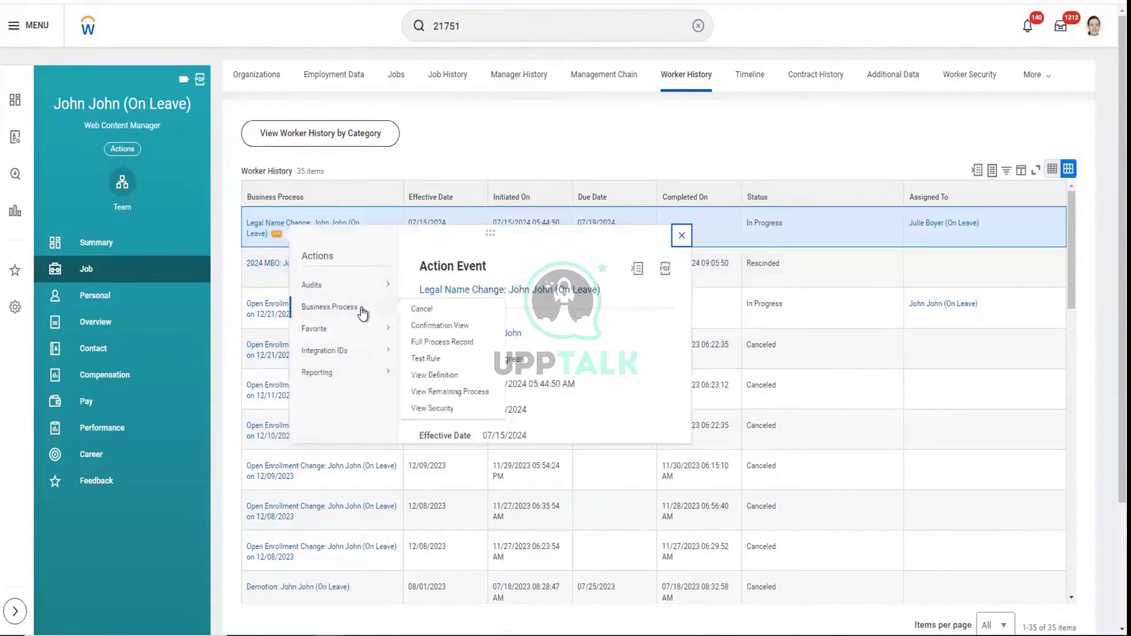
pyautogui.click(422, 311)
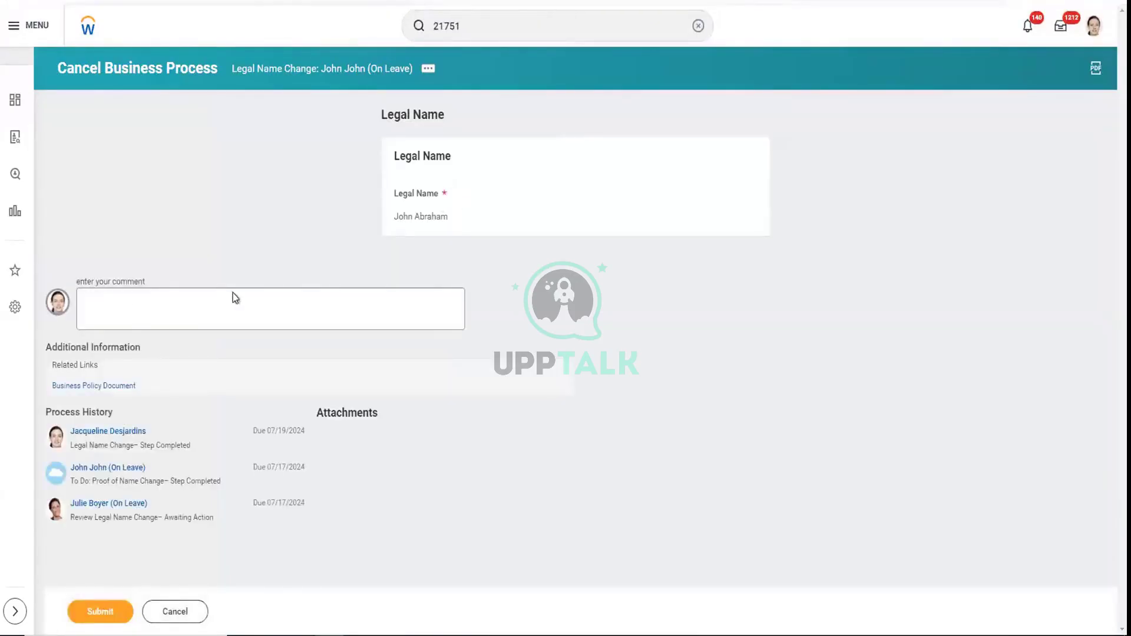
pyautogui.click(160, 316)
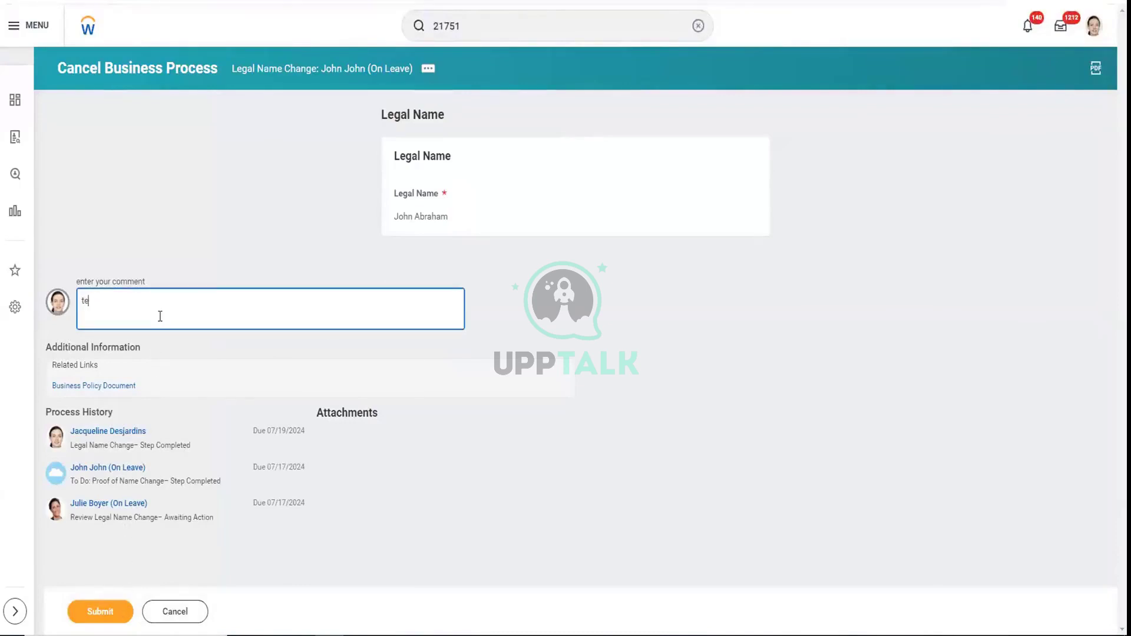
pyautogui.write('test')
pyautogui.click(114, 611)
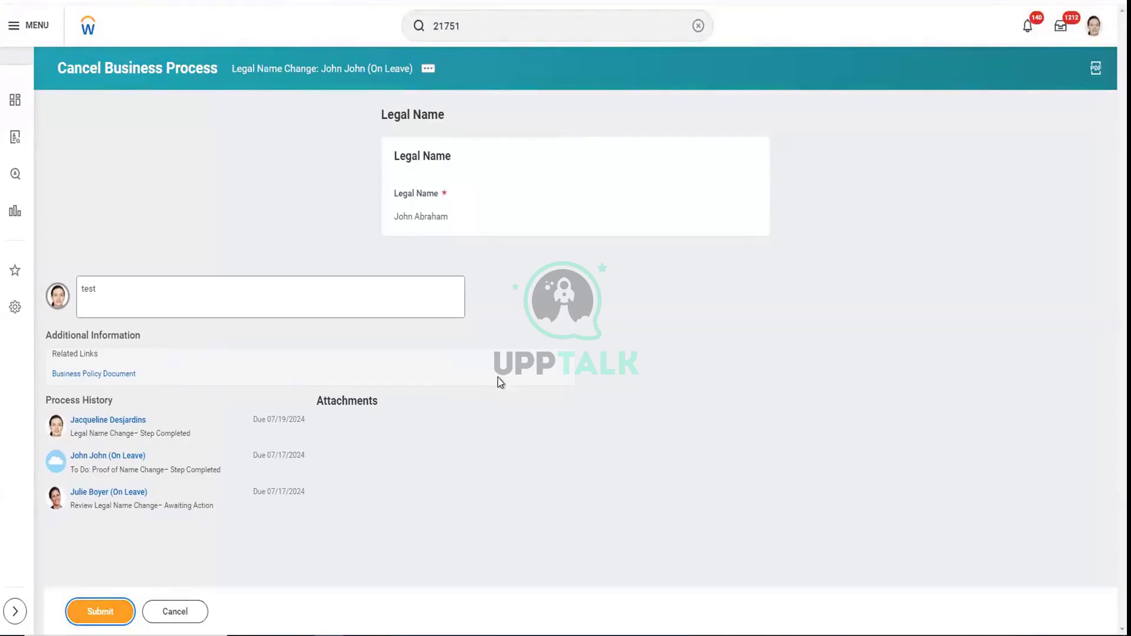
pyautogui.click(95, 611)
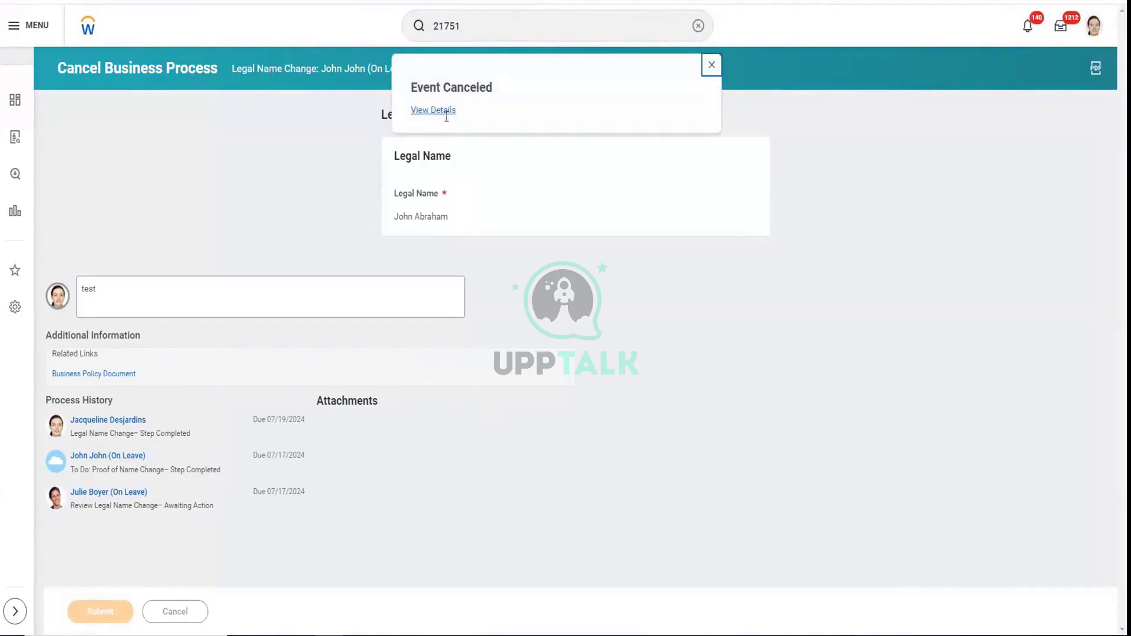
pyautogui.click(446, 111)
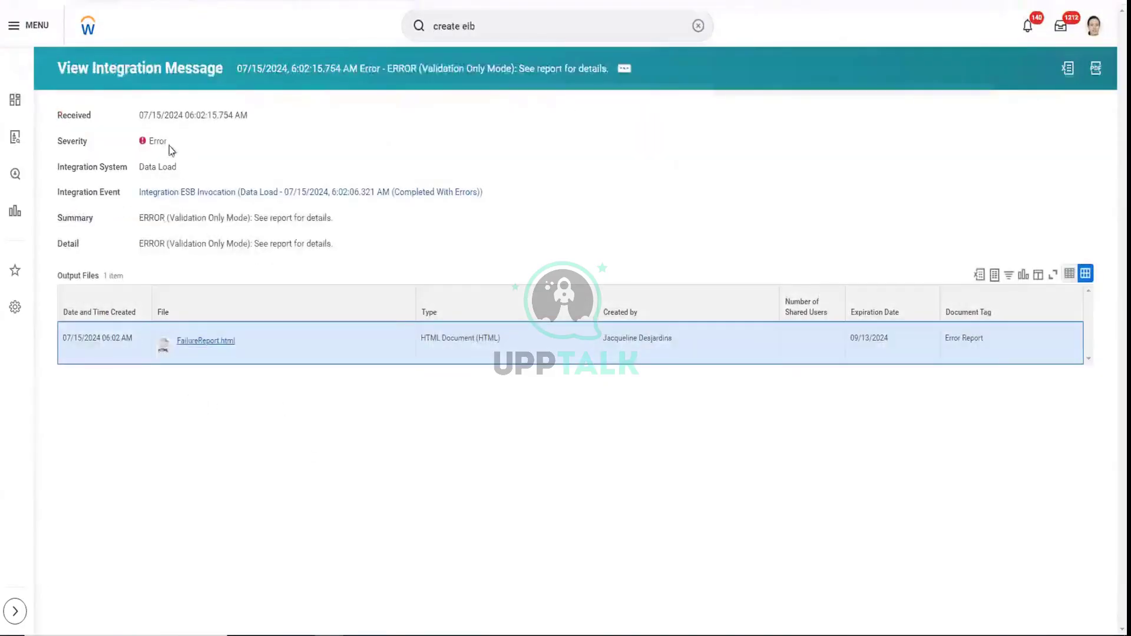
# From the integration event's background process, choose Integration Event > Relaunch Integration Event
pyautogui.click(260, 193)
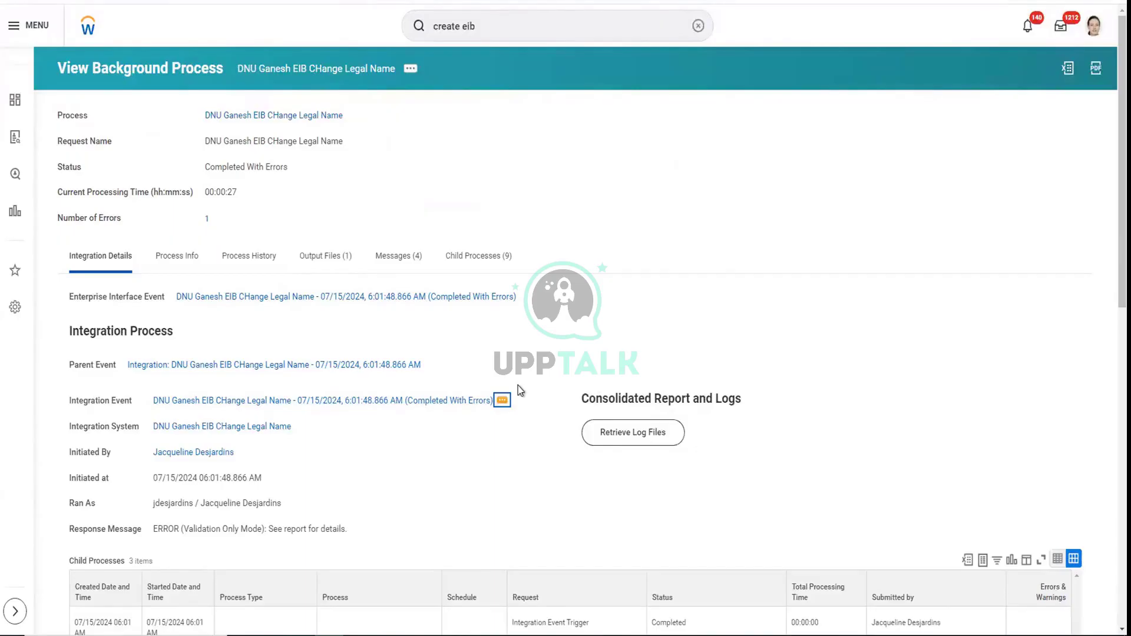
pyautogui.click(507, 399)
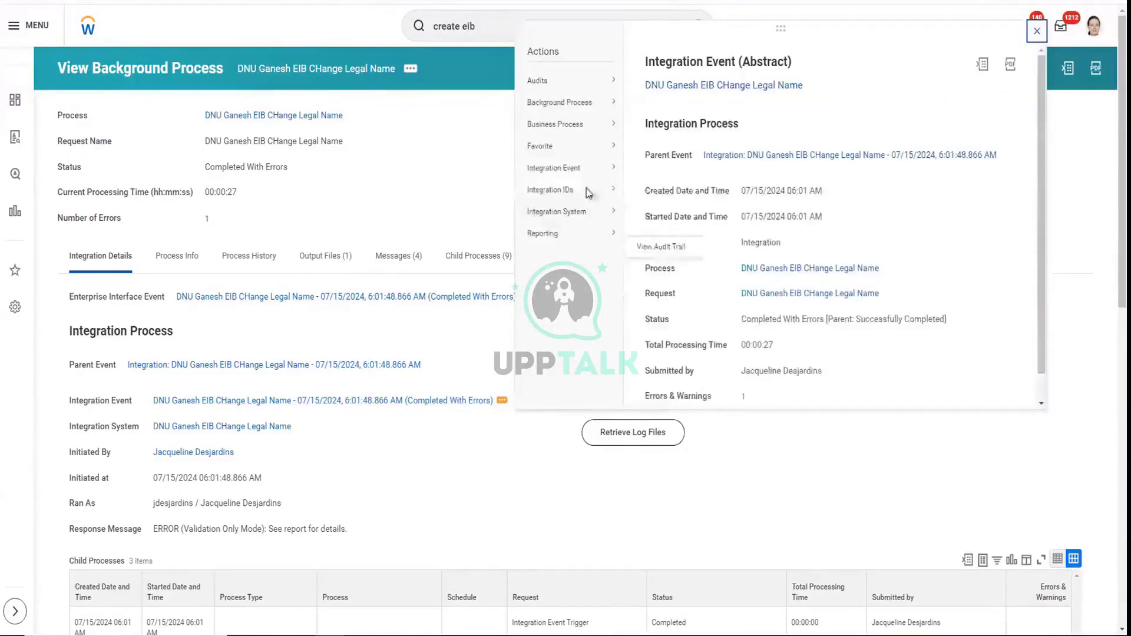
pyautogui.moveTo(600, 169)
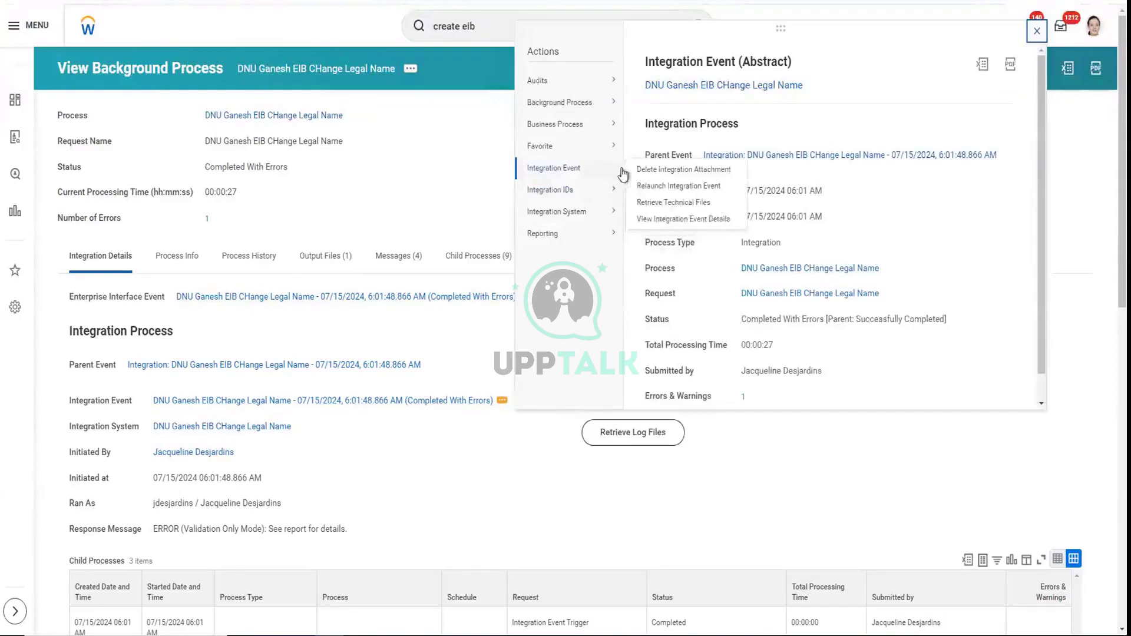
pyautogui.click(663, 187)
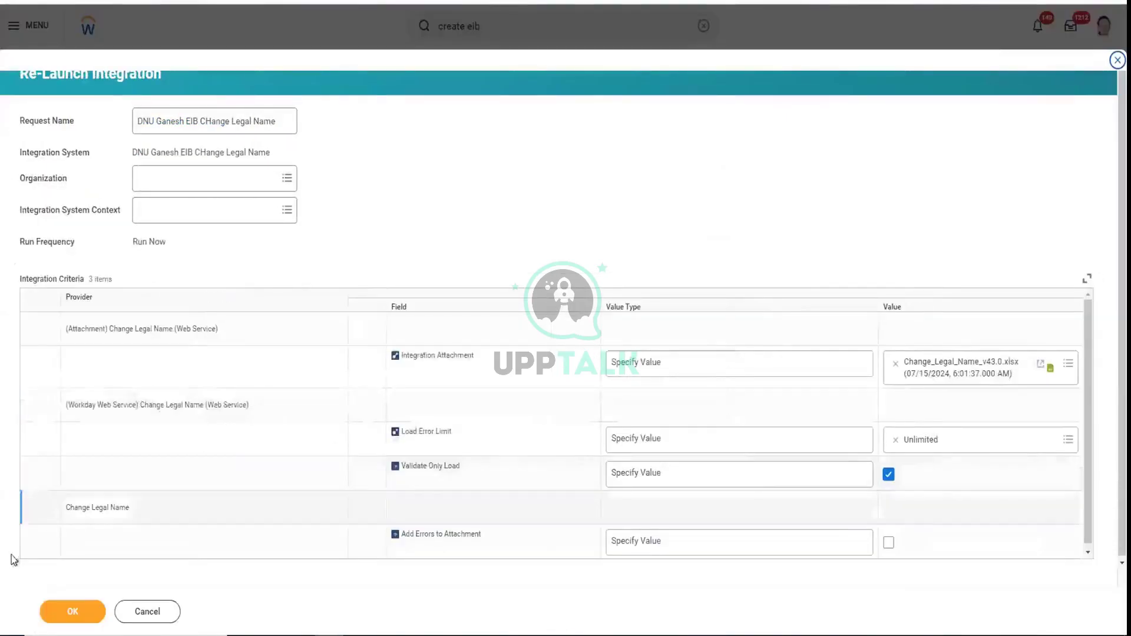
# Submit the relaunch, refresh until it completes, and open the integration event's actions
pyautogui.click(64, 613)
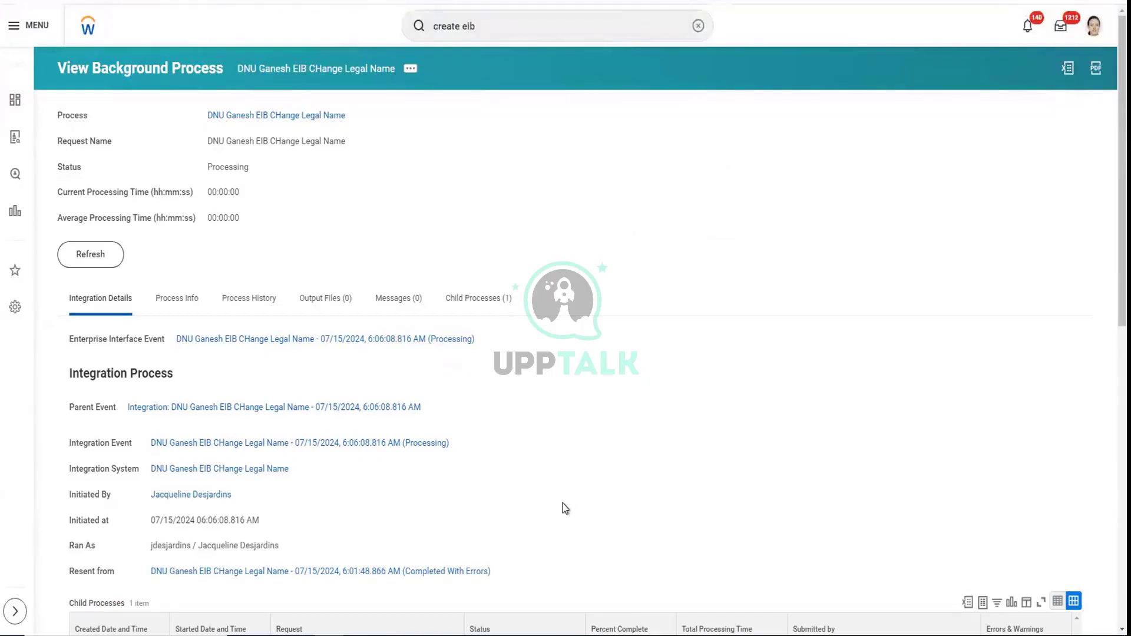
pyautogui.click(81, 262)
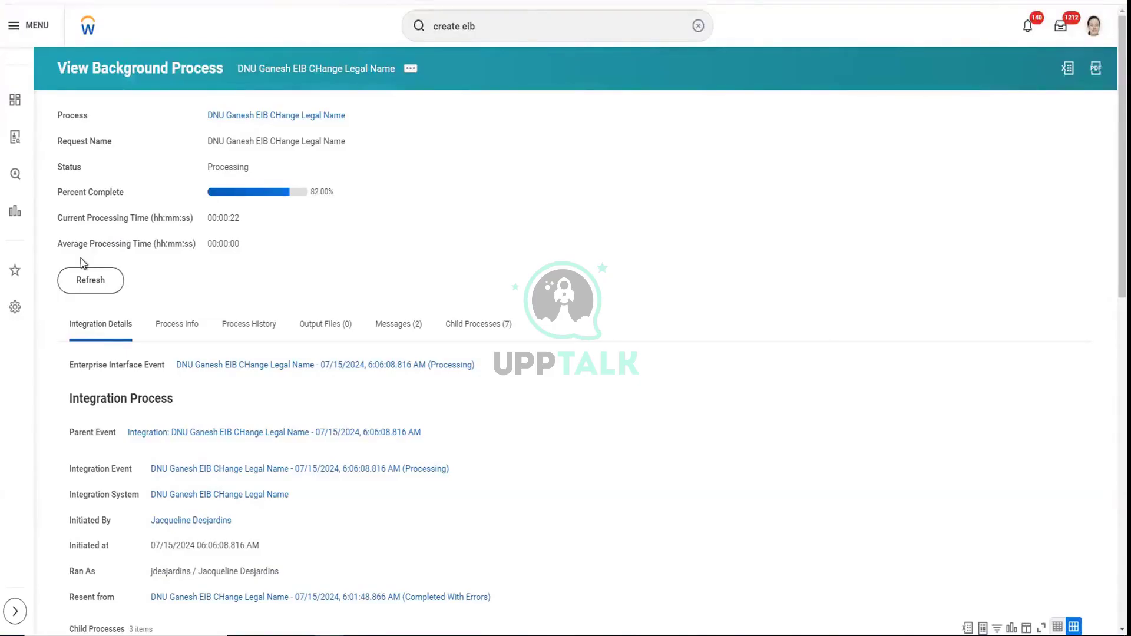
pyautogui.click(93, 284)
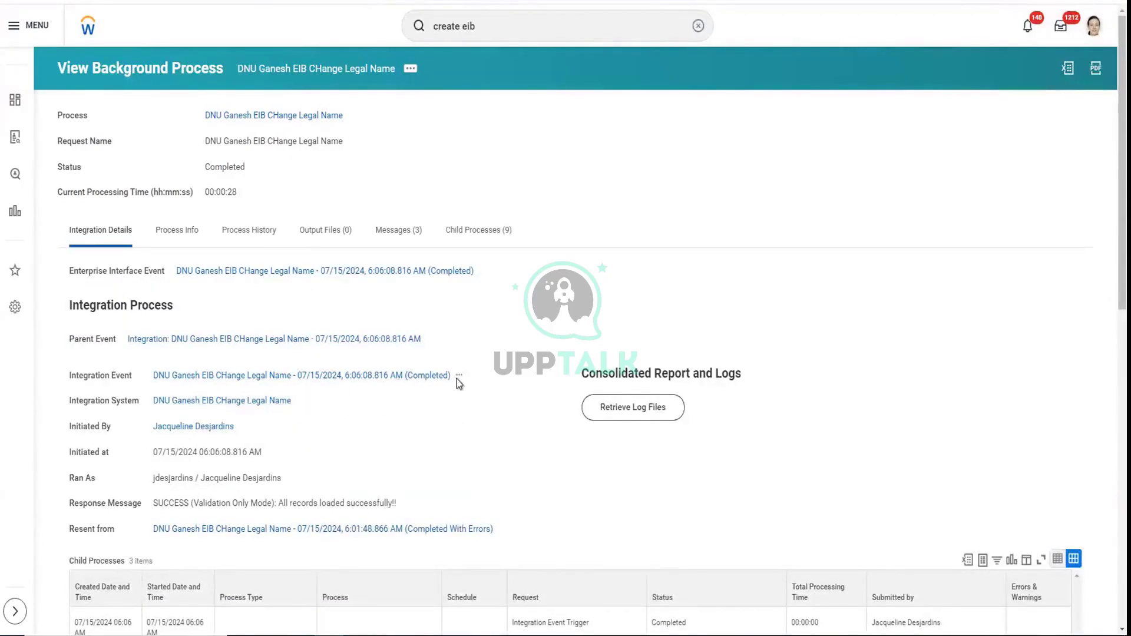
pyautogui.click(458, 376)
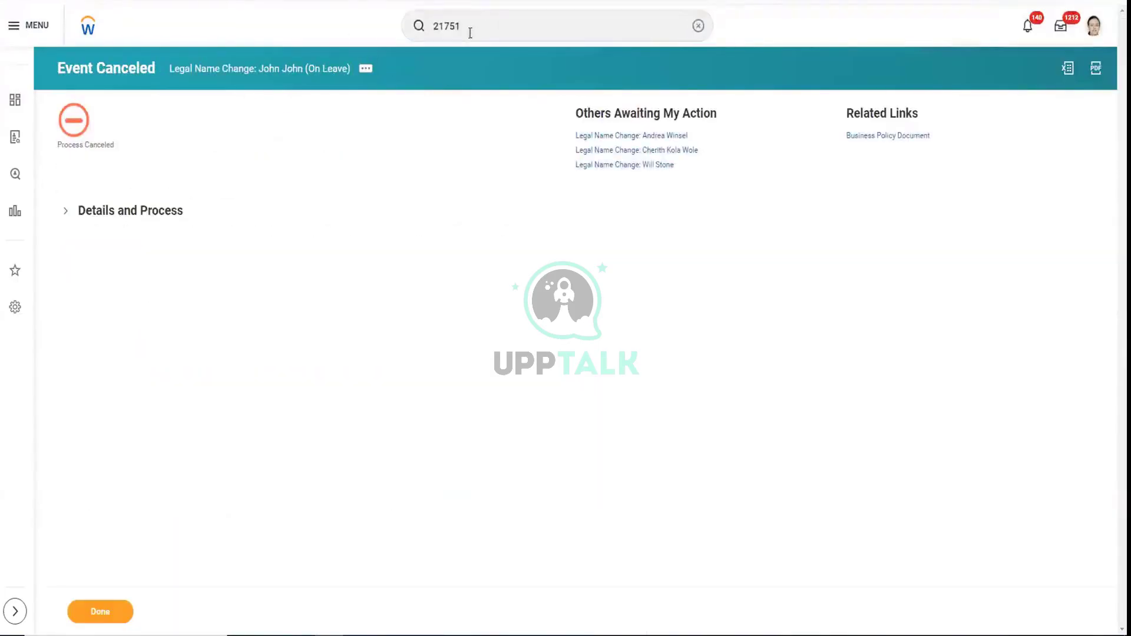
# Search Workday for the employee ID, confirm one worker matches, then return to the Change Legal Name spreadsheet
pyautogui.click(468, 25)
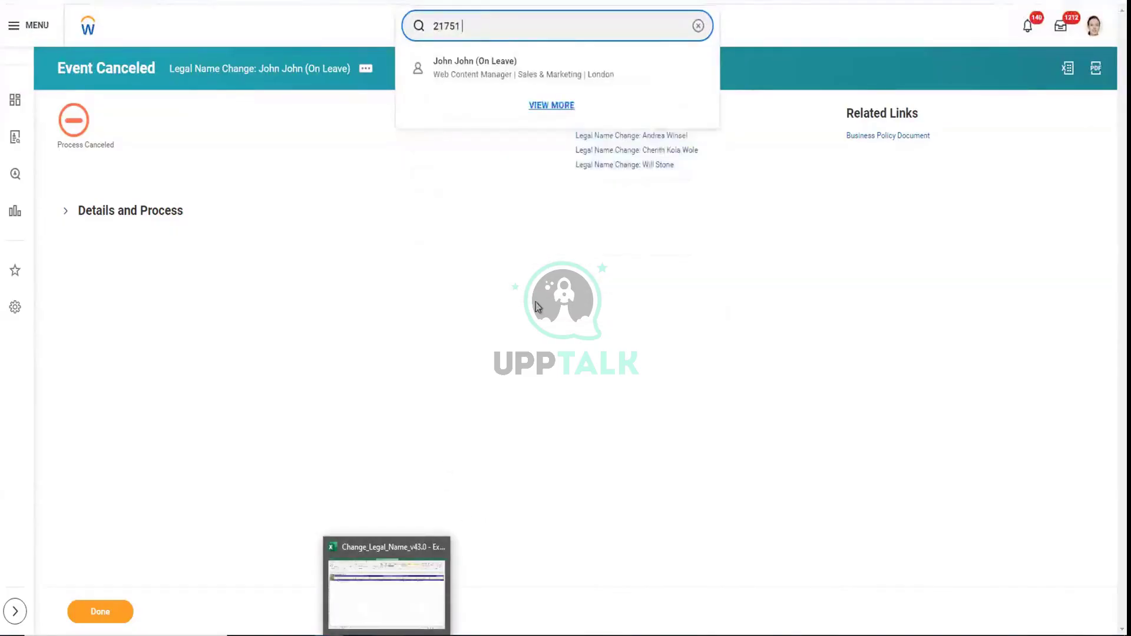
pyautogui.click(547, 78)
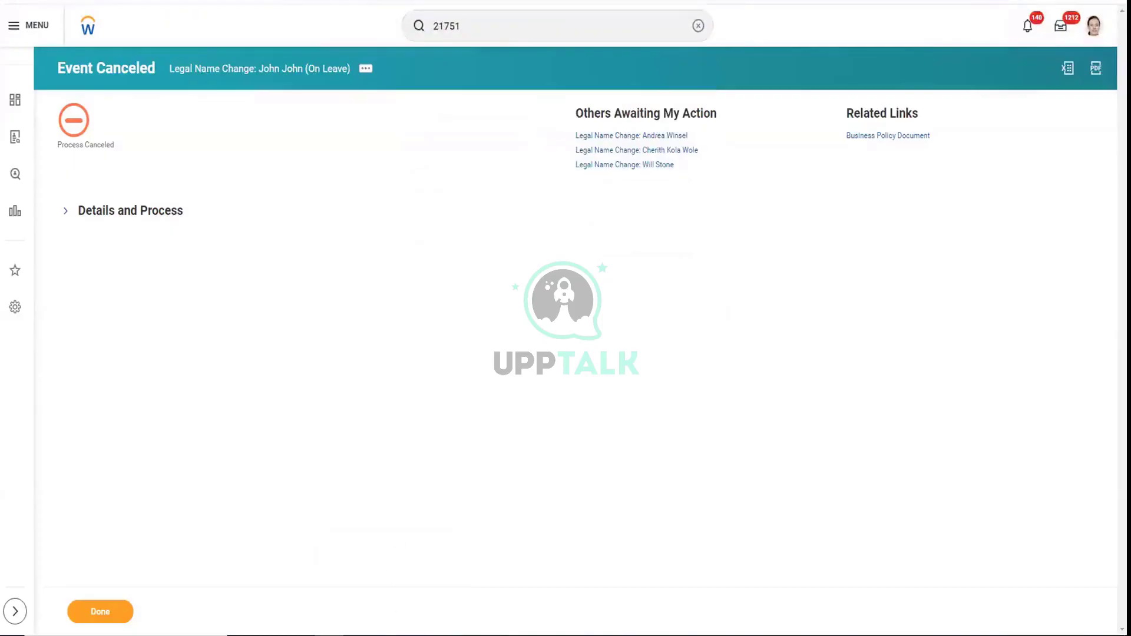
pyautogui.hotkey('alt', 'Tab')
pyautogui.click(91, 235)
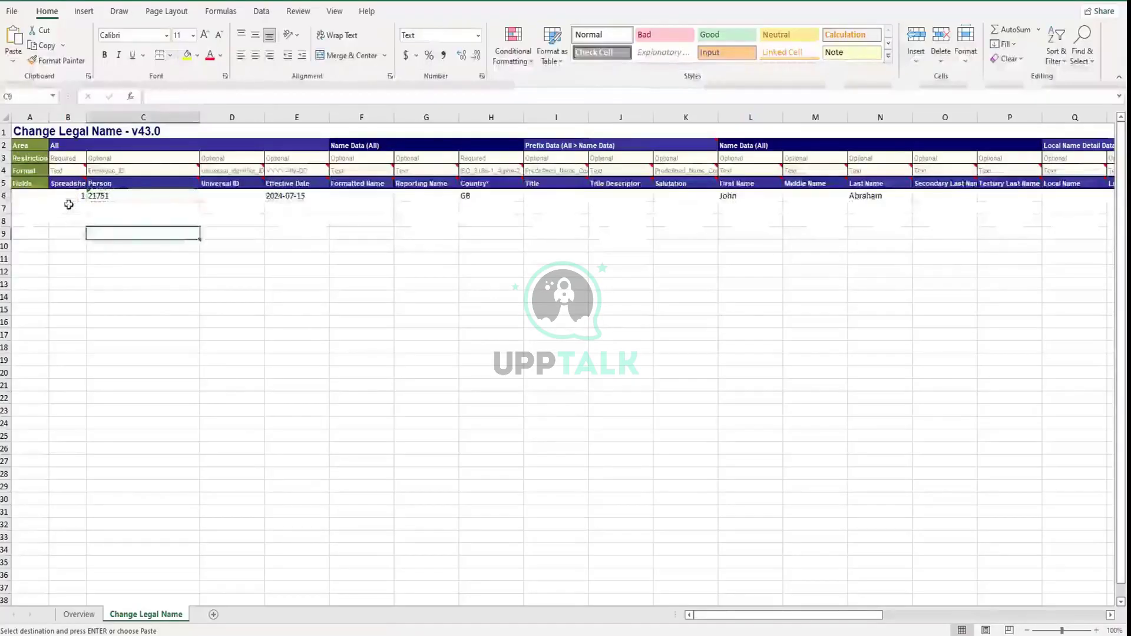
# Review the Person column's Employee_ID format note against the worker's ID in row 6
pyautogui.moveTo(69, 202); pyautogui.dragTo(198, 274)
pyautogui.moveTo(343, 427); pyautogui.dragTo(1114, 395)
pyautogui.click(192, 344)
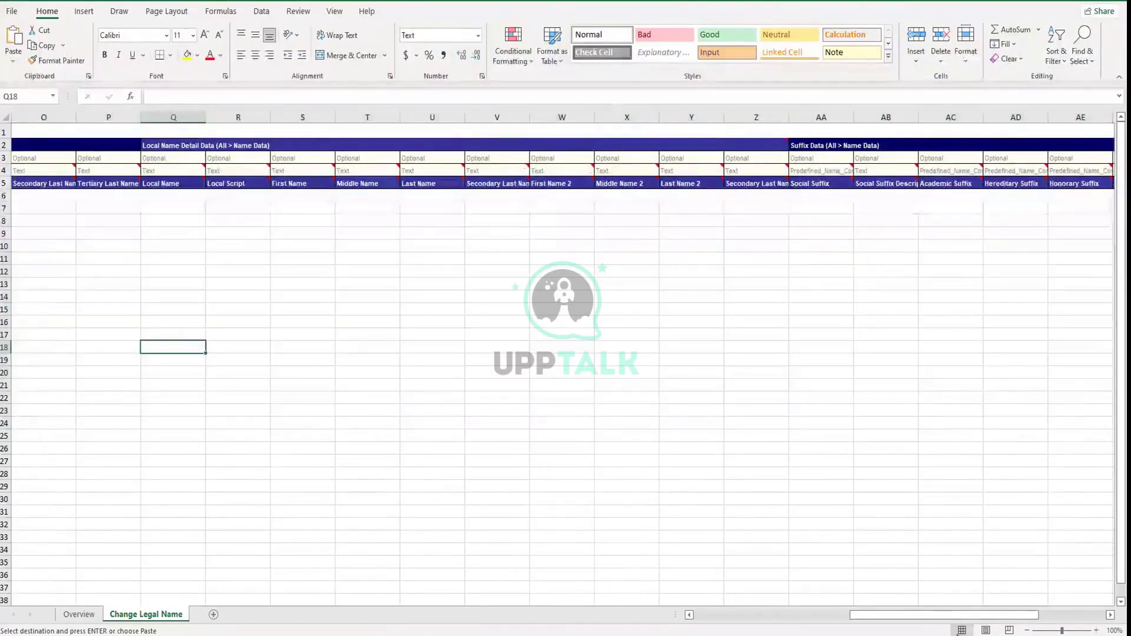
pyautogui.moveTo(1007, 615); pyautogui.dragTo(850, 615)
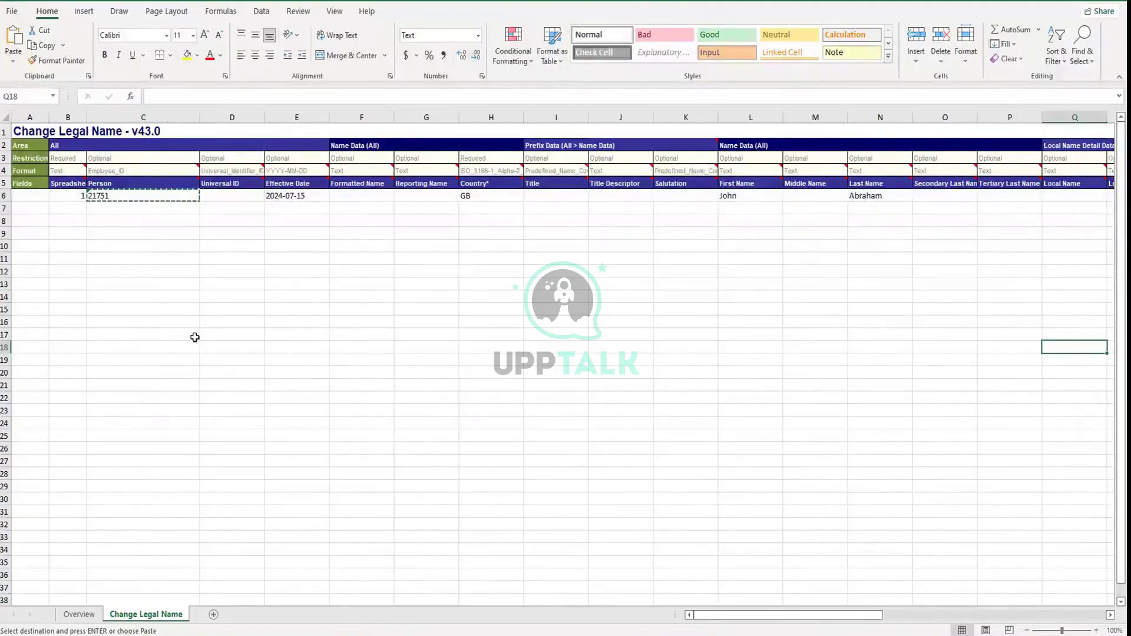
pyautogui.click(139, 170)
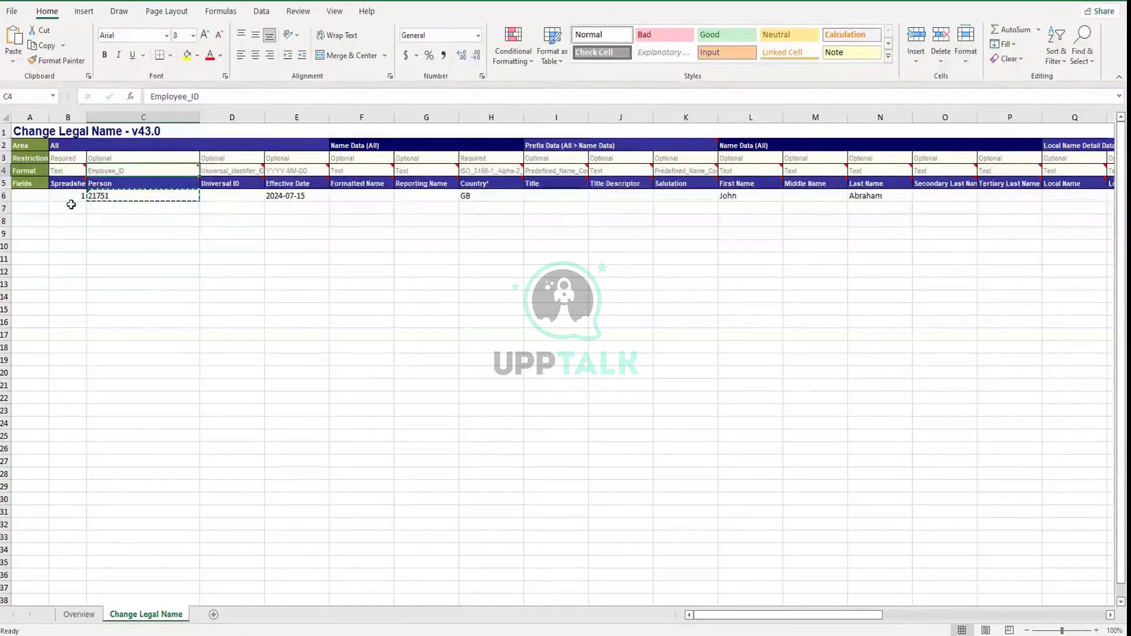
pyautogui.moveTo(68, 194); pyautogui.dragTo(872, 198)
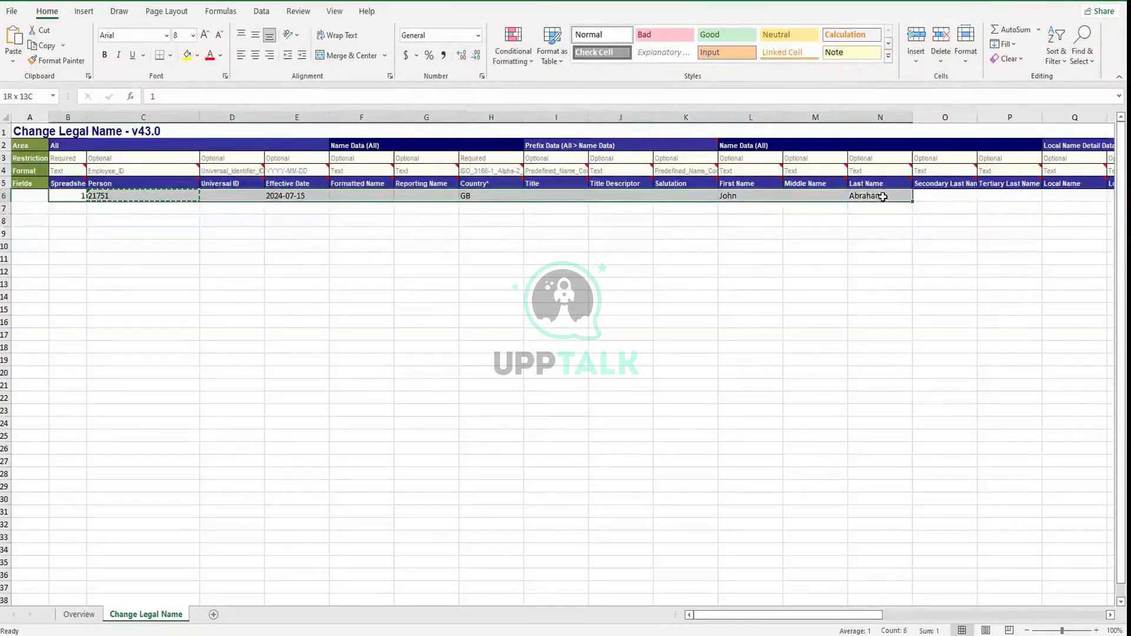
pyautogui.click(129, 243)
pyautogui.click(124, 170)
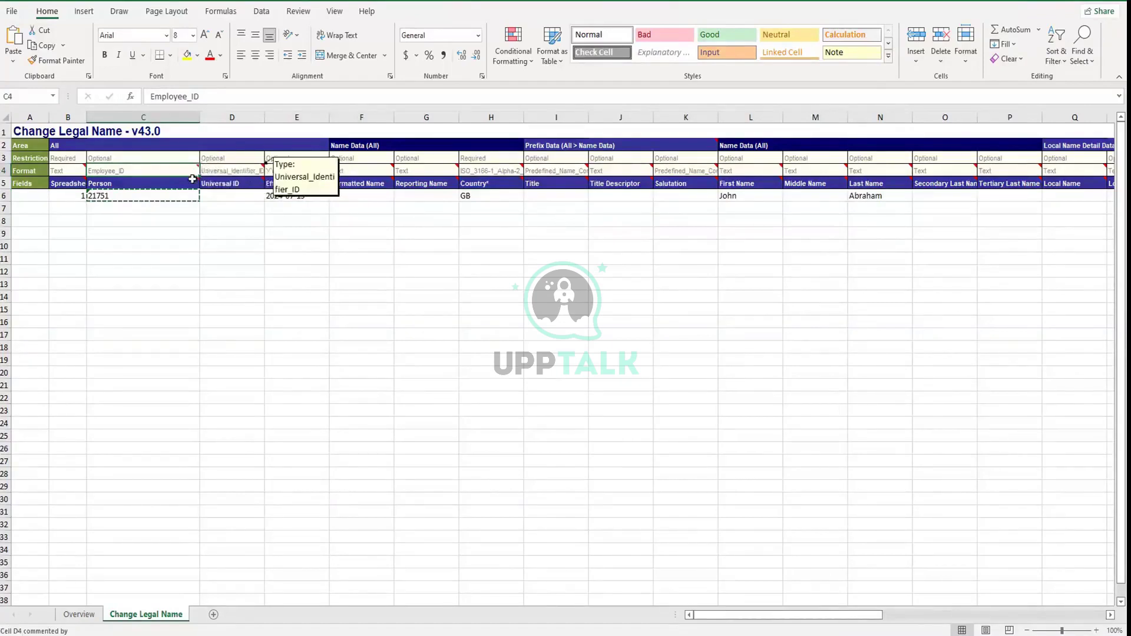
pyautogui.click(111, 197)
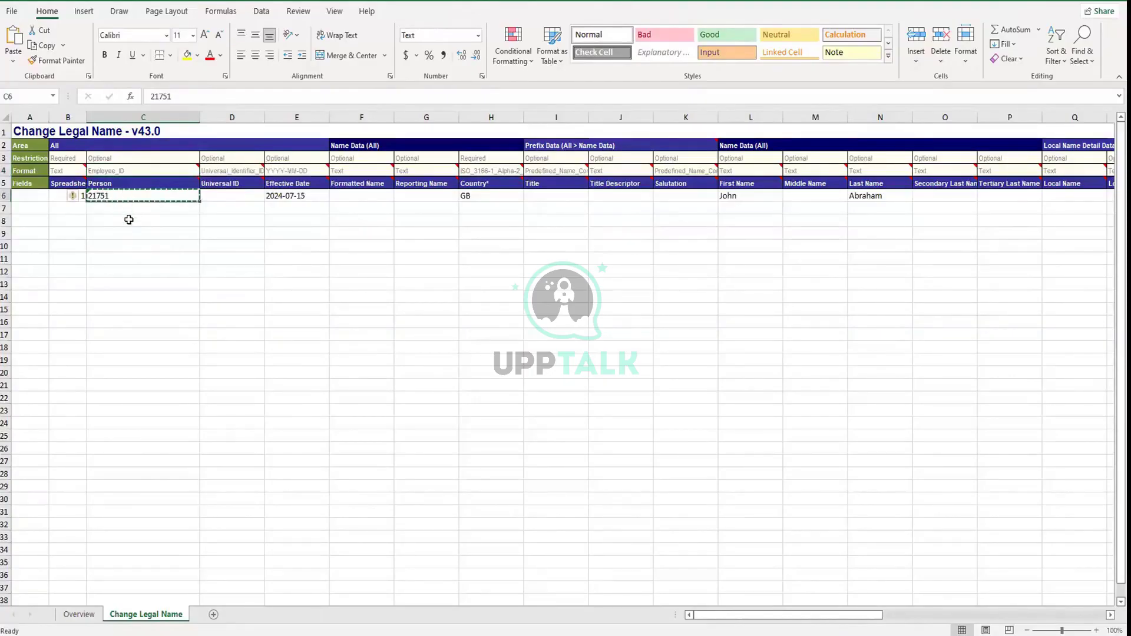
pyautogui.click(129, 219)
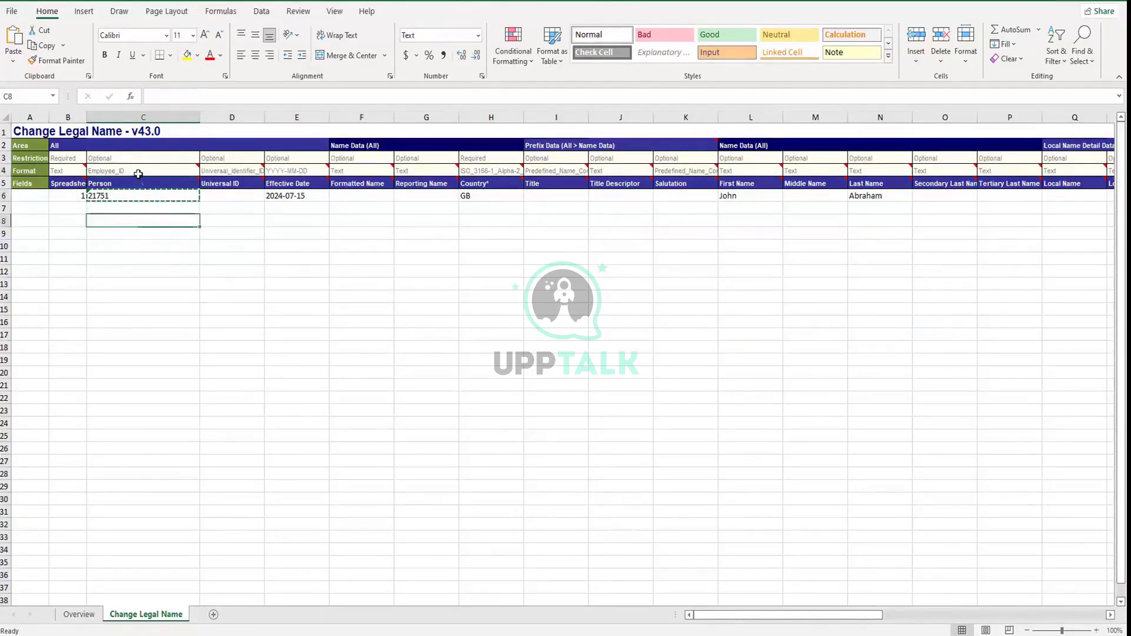
pyautogui.click(137, 170)
pyautogui.moveTo(122, 184)
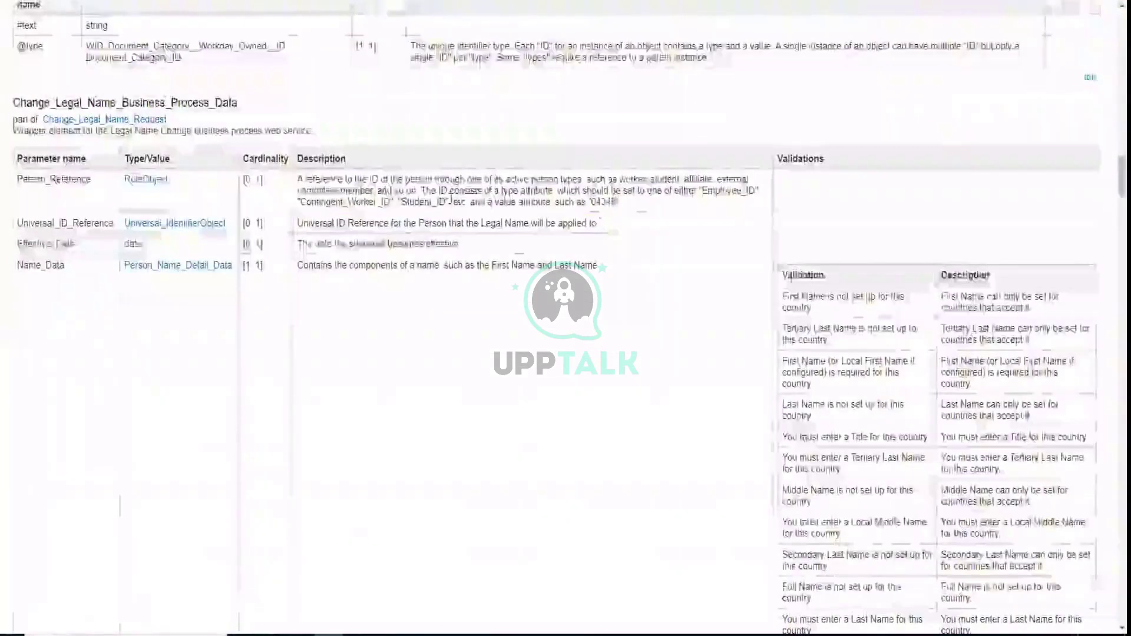
# Confirm in the Person_Reference description that Employee_ID is the expected ID type
pyautogui.moveTo(624, 202); pyautogui.dragTo(592, 192)
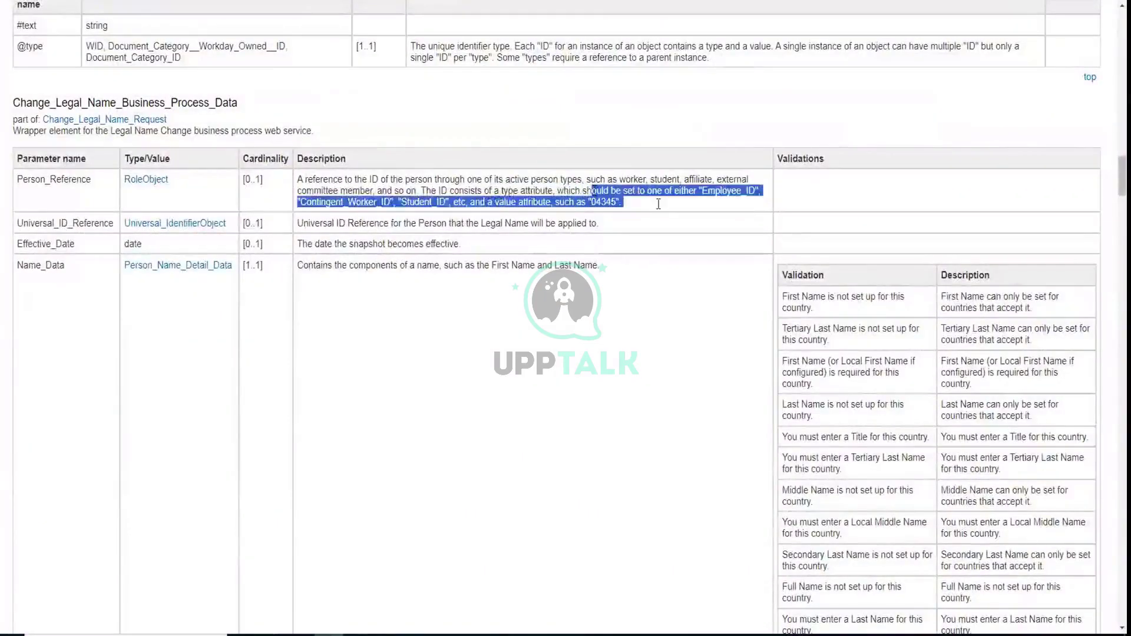
pyautogui.click(674, 207)
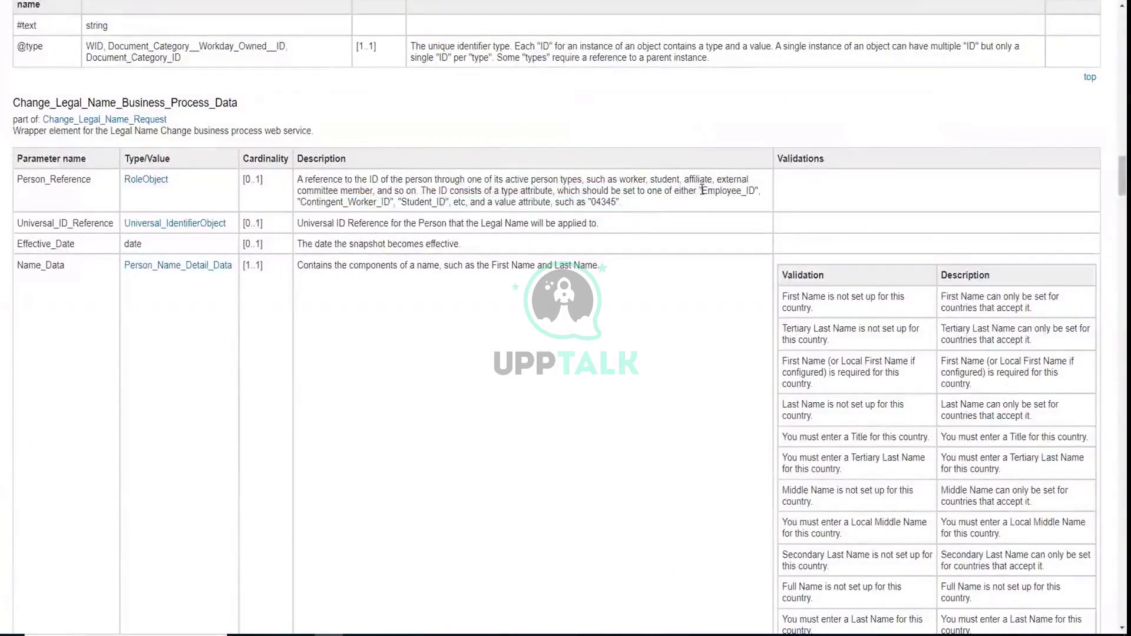
pyautogui.moveTo(755, 191); pyautogui.dragTo(701, 191)
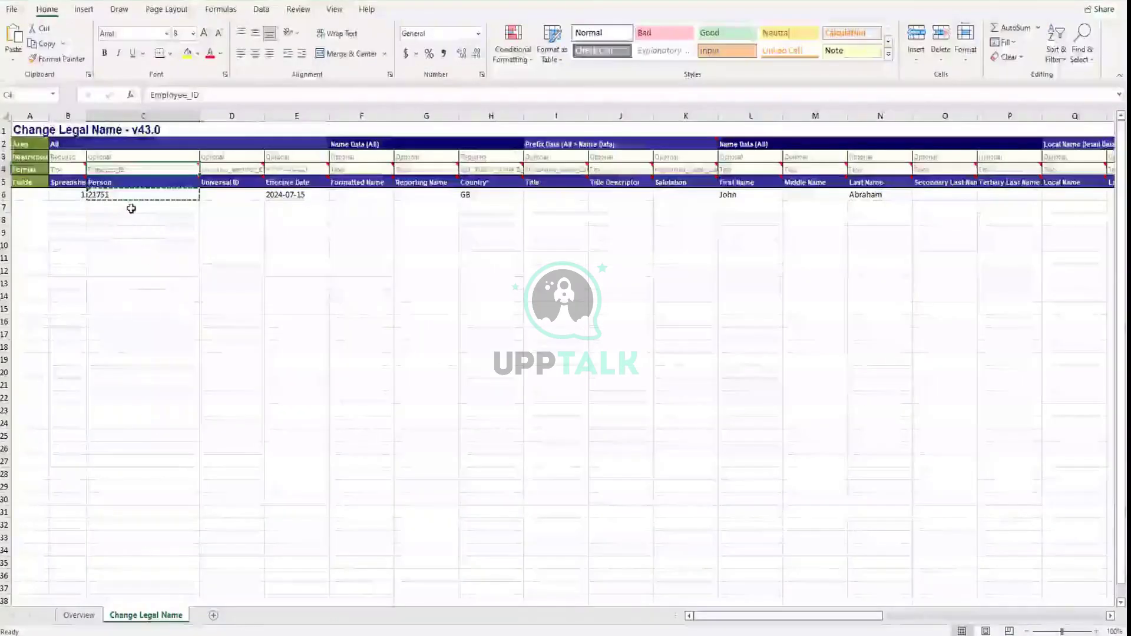
# Recheck the Person ID in cell C6 of the Change Legal Name sheet
pyautogui.press('Return')
pyautogui.click(108, 195)
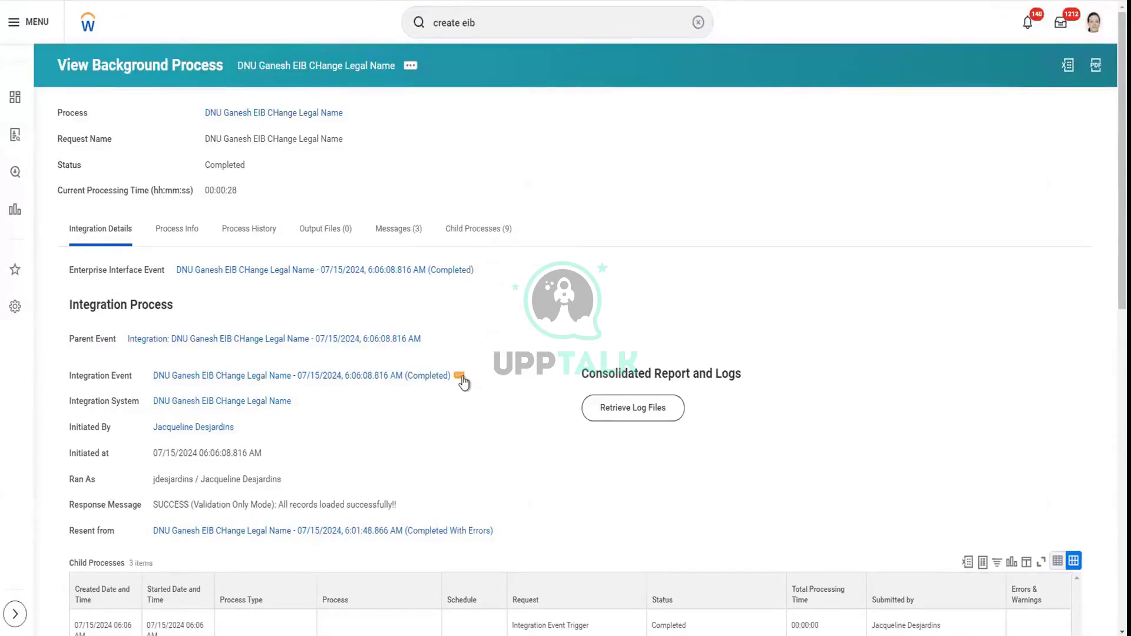
# Relaunch the completed Change Legal Name integration event from its related actions
pyautogui.click(459, 377)
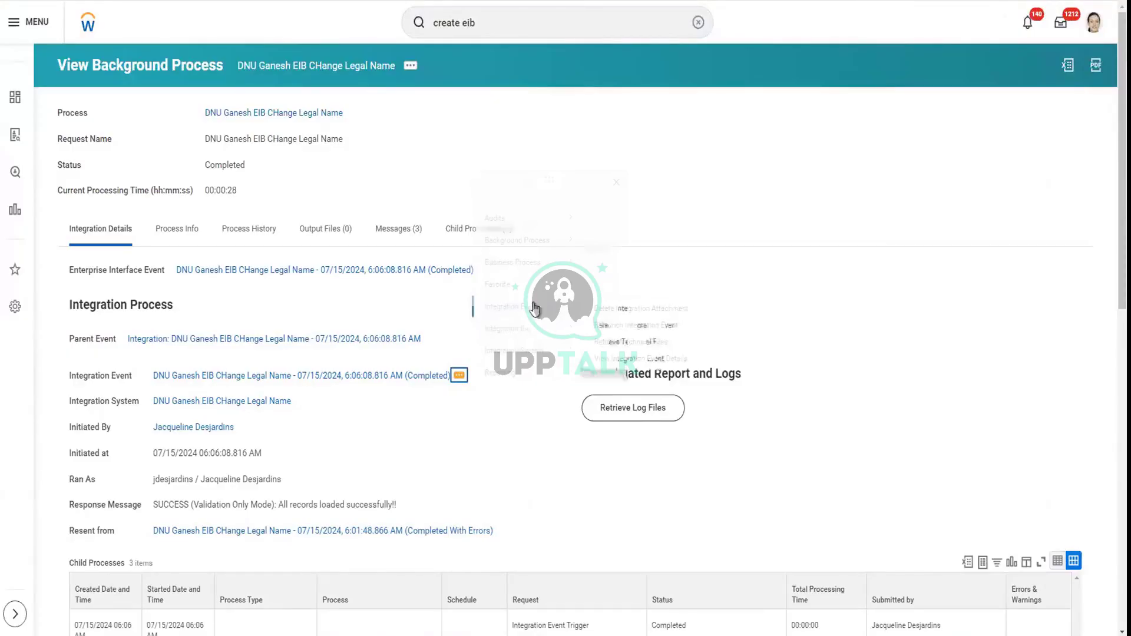
pyautogui.moveTo(560, 167)
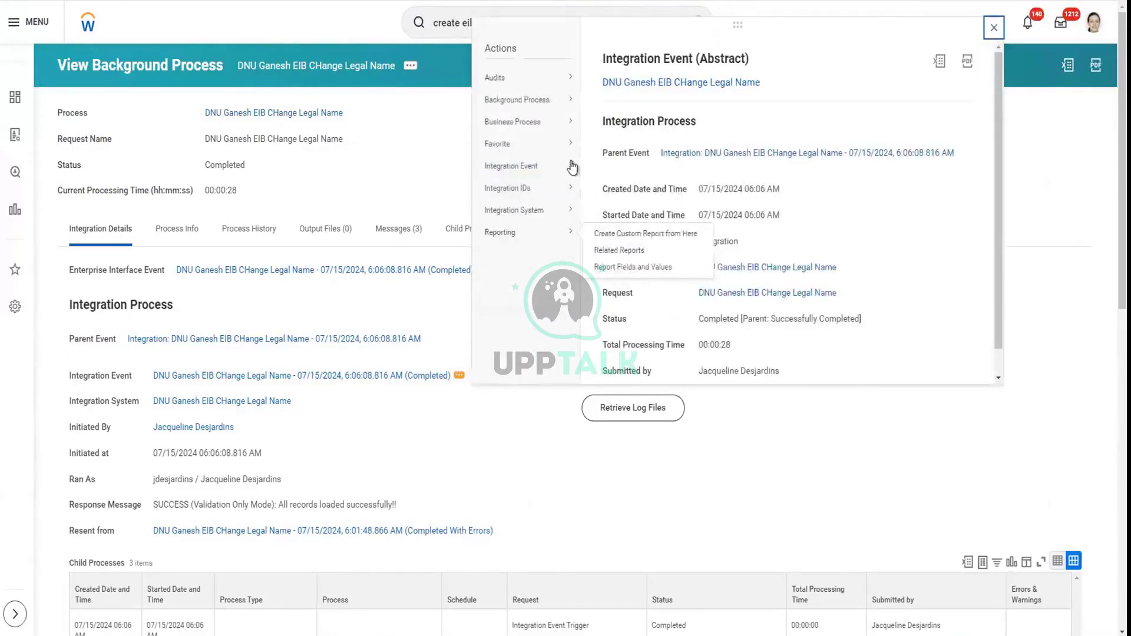
pyautogui.click(616, 186)
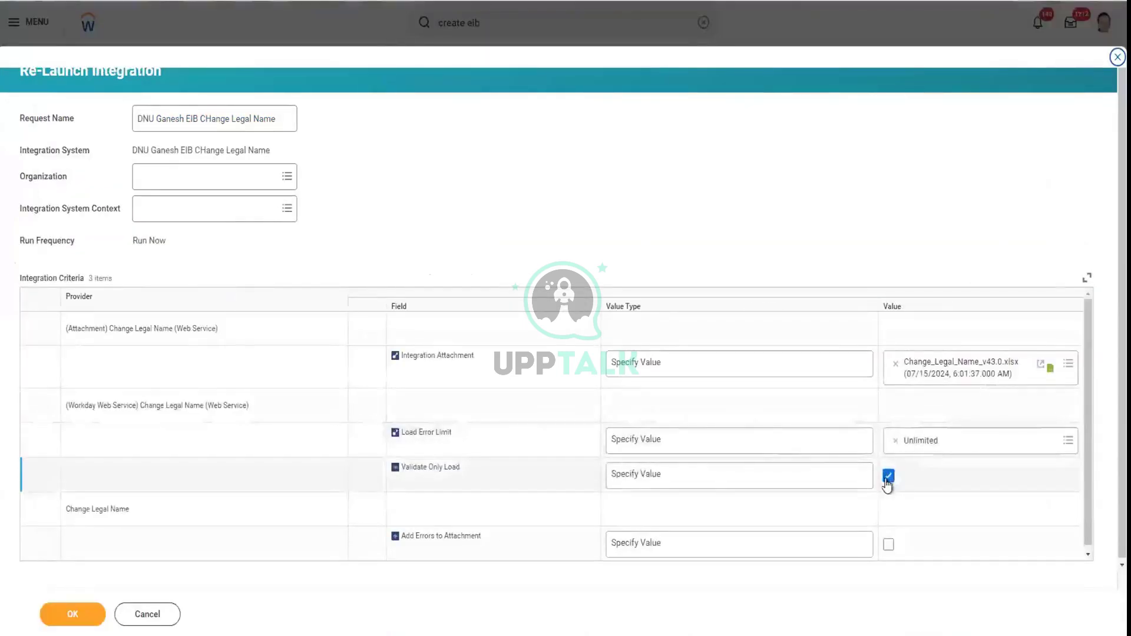
# Submit the relaunch with Validate Only Load unchecked and refresh to watch it process
pyautogui.click(887, 477)
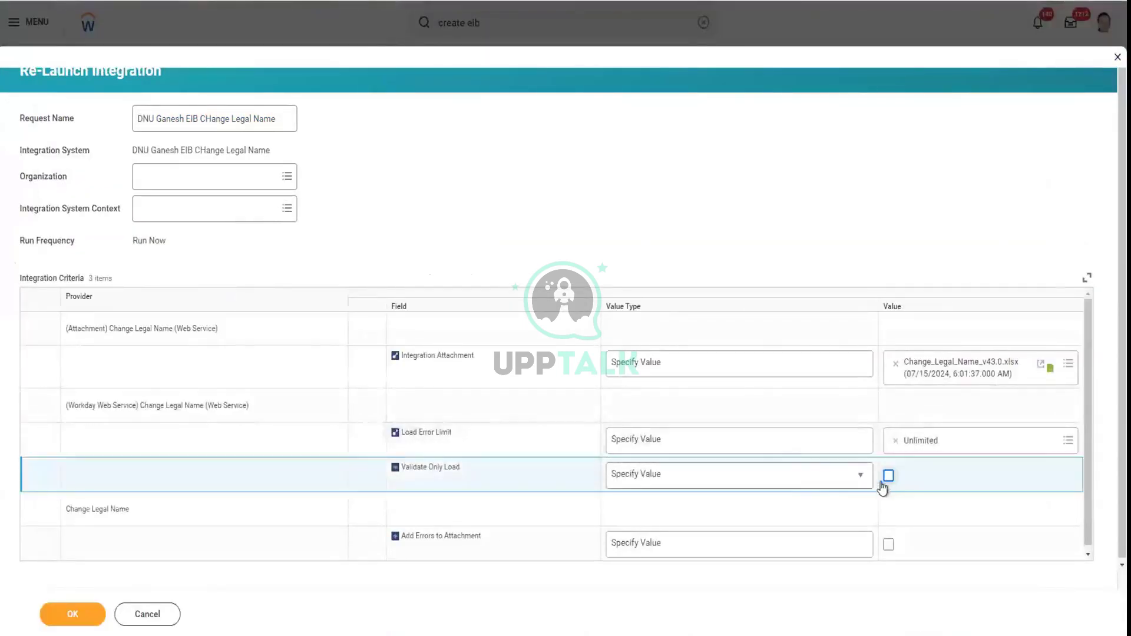
pyautogui.click(83, 616)
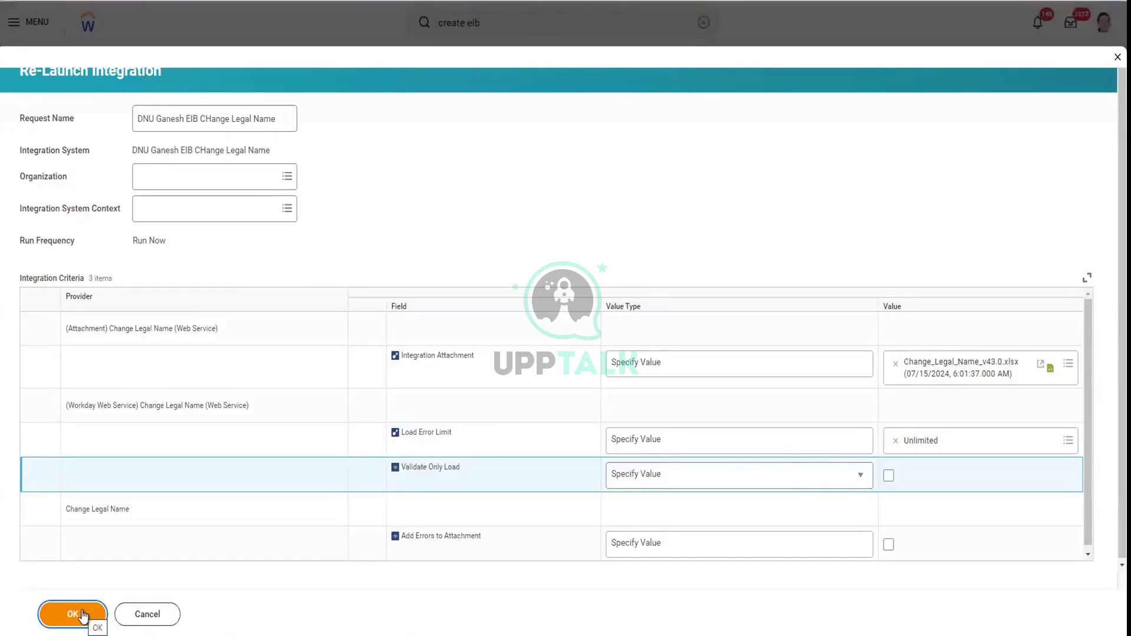
pyautogui.click(82, 615)
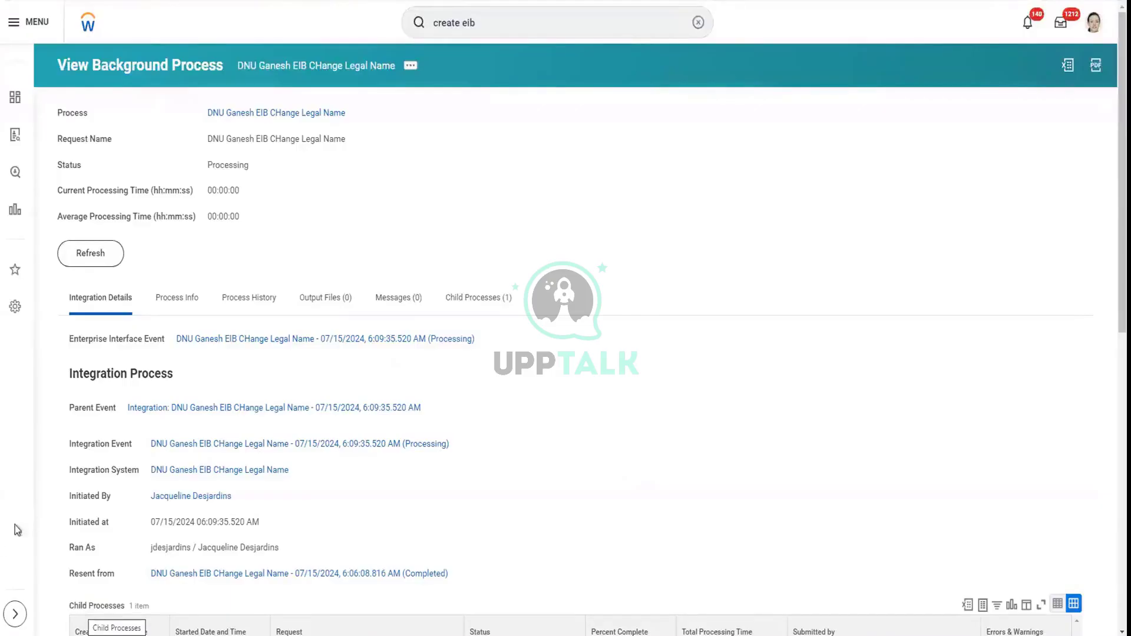
pyautogui.click(101, 265)
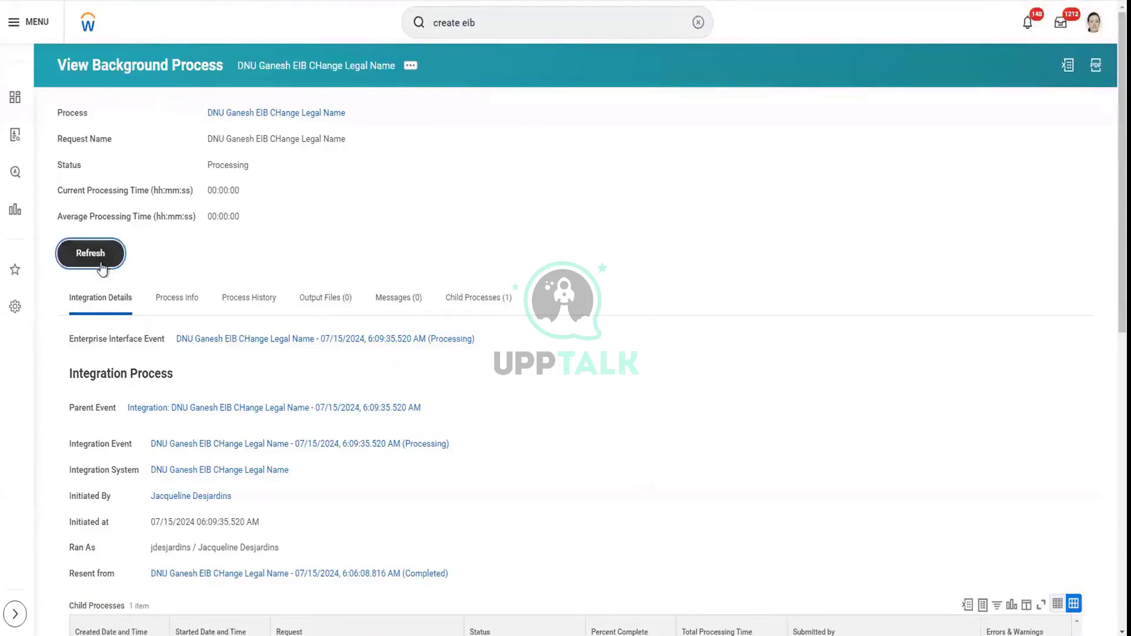
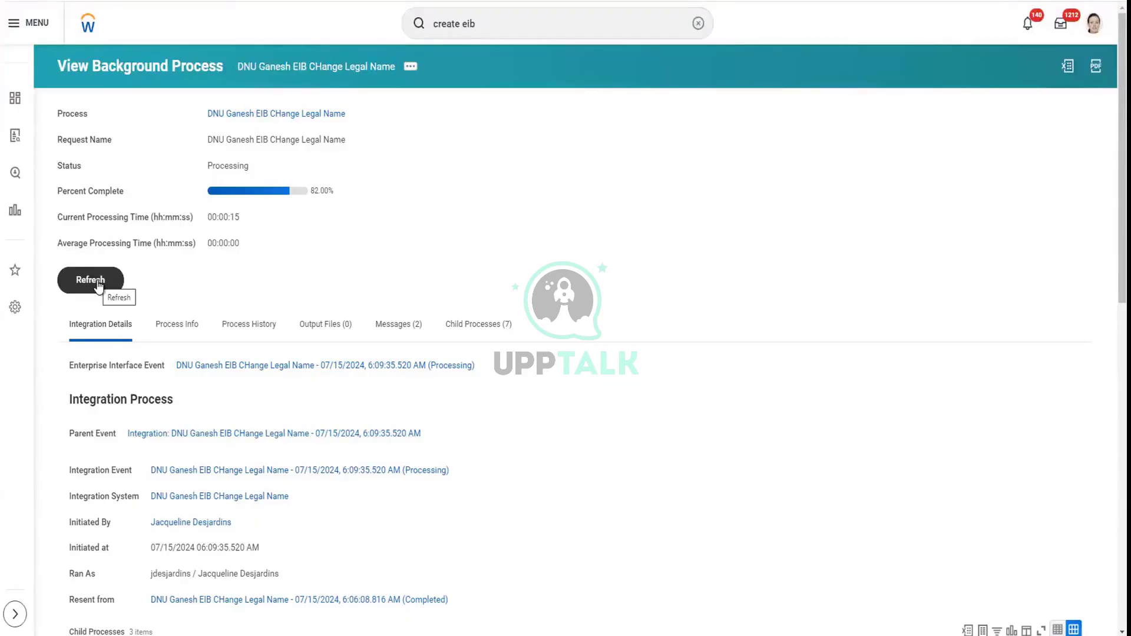
# Refresh the background process until the Change Legal Name EIB shows Completed
pyautogui.click(94, 281)
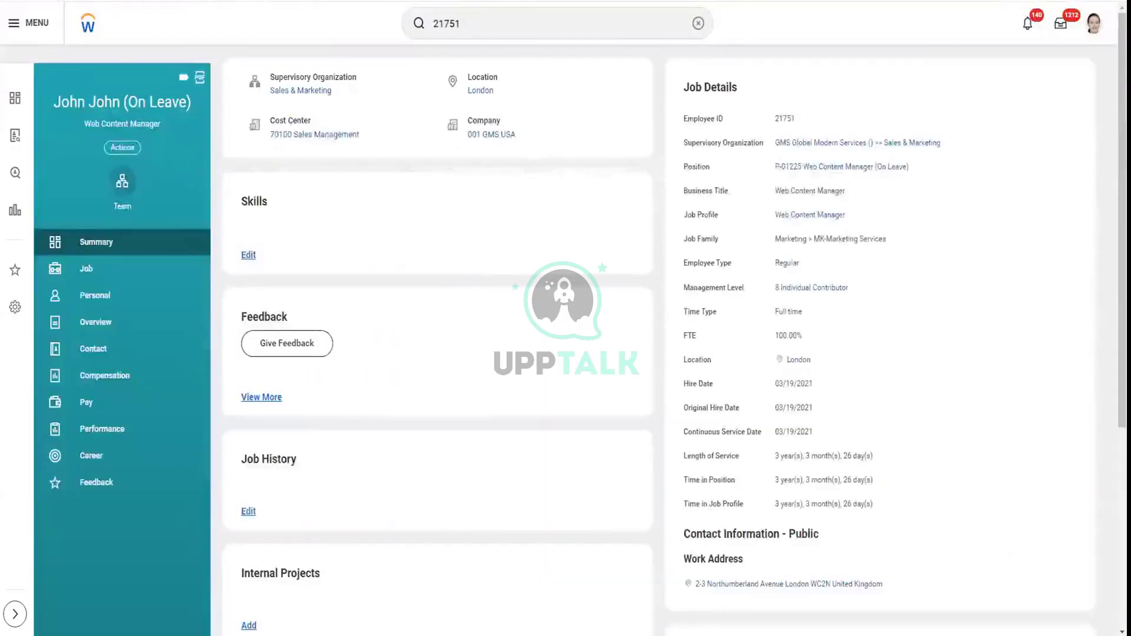
# Open the on-leave worker's profile and select the name heading to confirm the new legal name
pyautogui.click(327, 141)
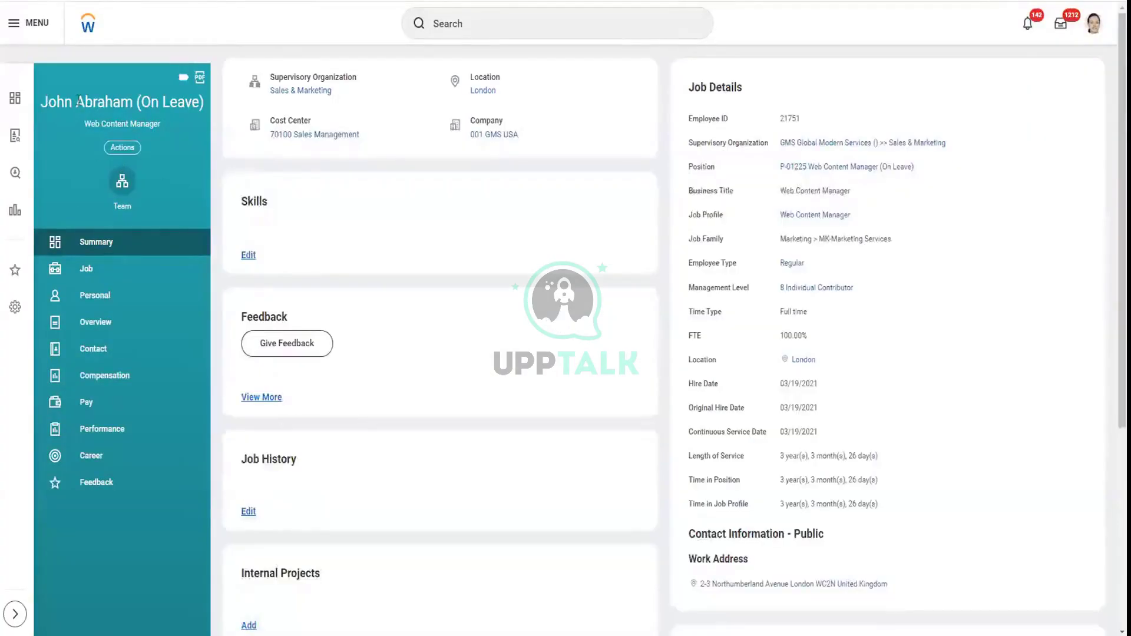
pyautogui.moveTo(41, 102); pyautogui.dragTo(213, 109)
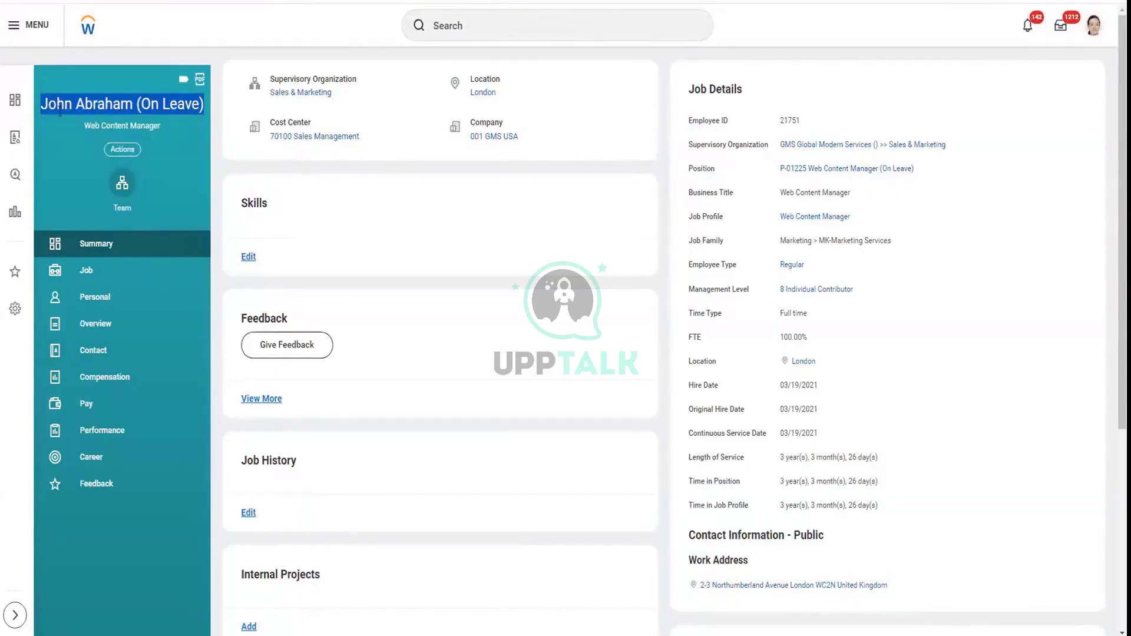
pyautogui.click(45, 102)
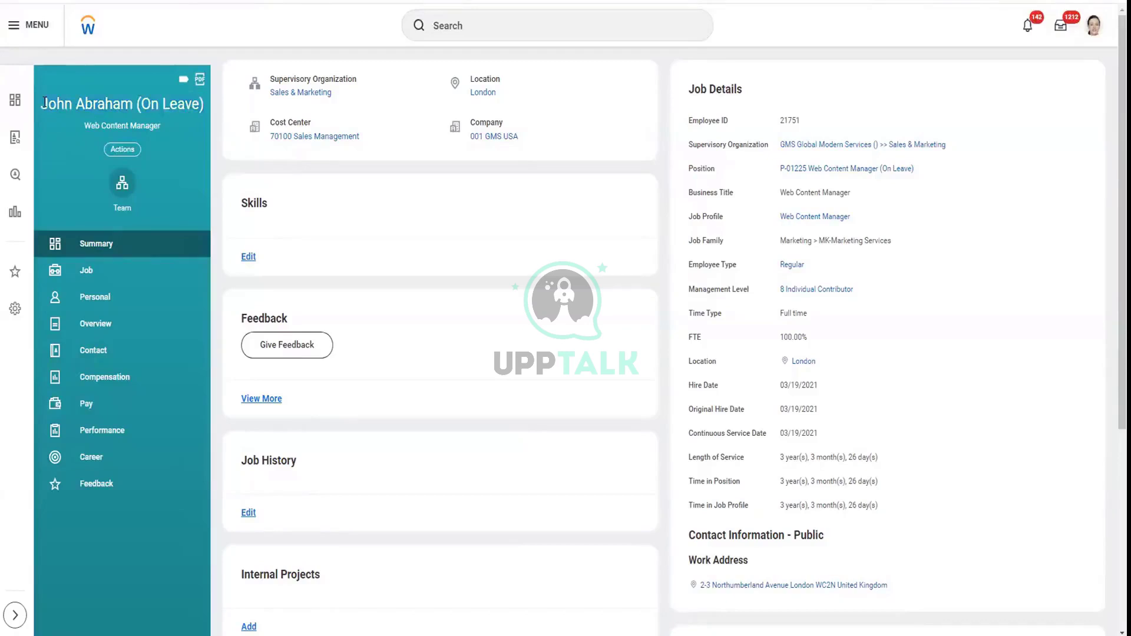
pyautogui.moveTo(45, 102); pyautogui.dragTo(218, 115)
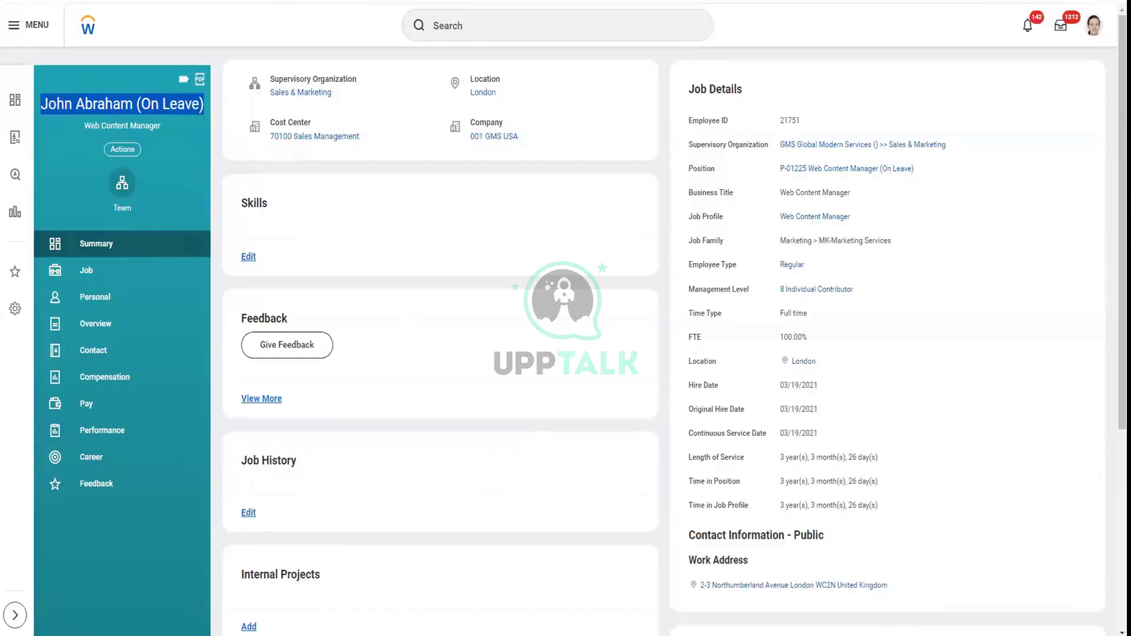
pyautogui.moveTo(765, 1)
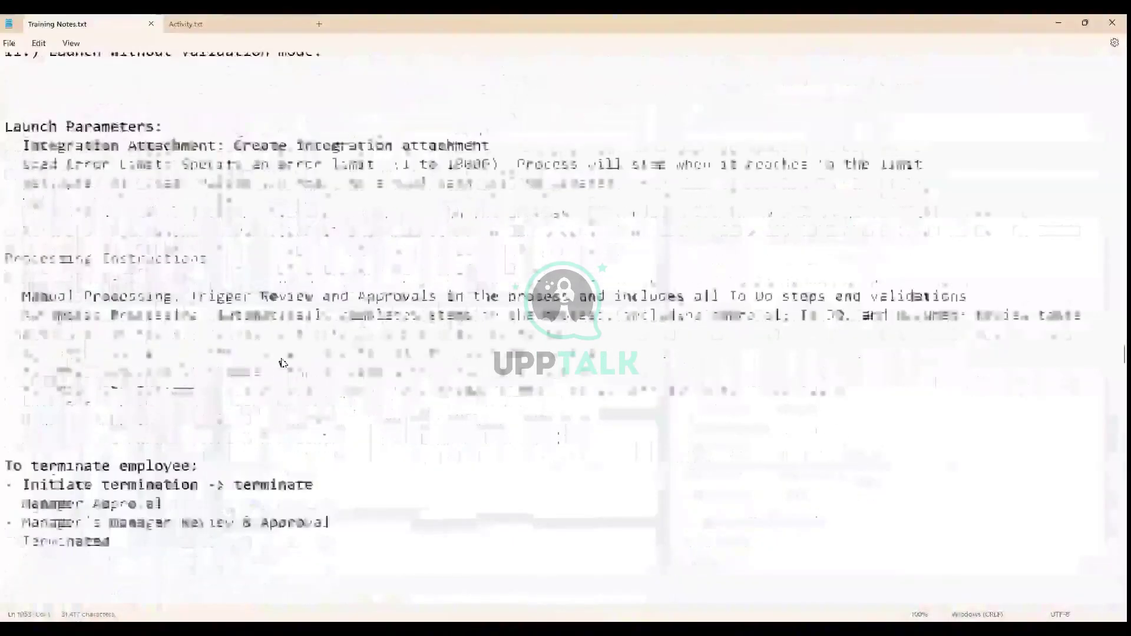
# Review the Training Notes topics: XML/ISU/ISSG, Cloud Connector, Outbound EIB + XSLT, Inbound EIB, Core Connect + DT
pyautogui.scroll(13, 283, 363)
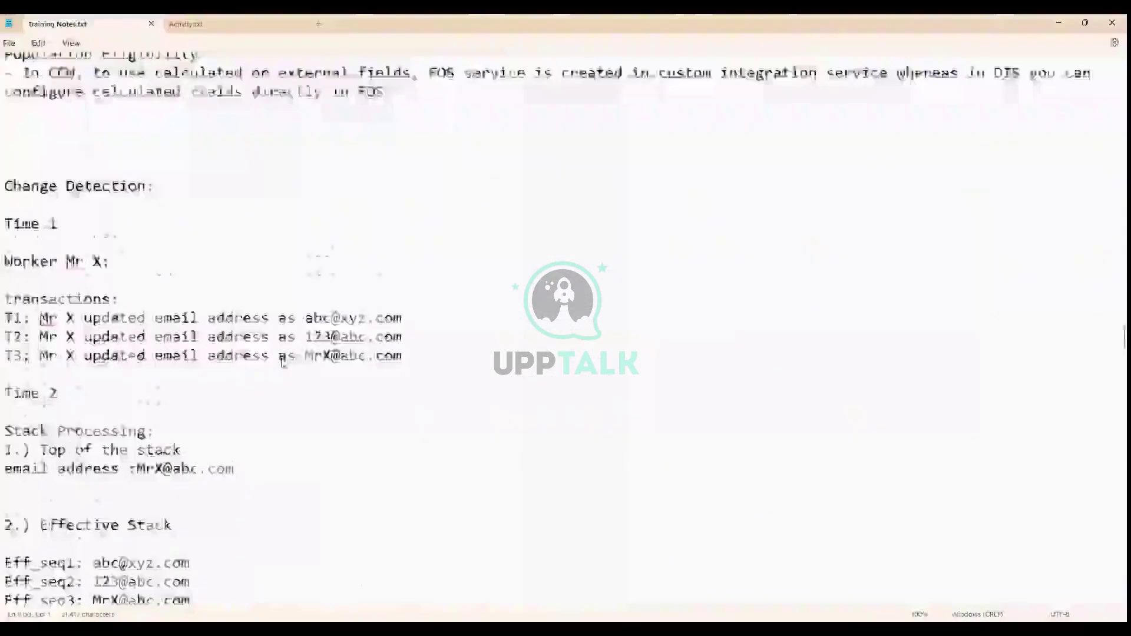
pyautogui.scroll(-6, 282, 363)
pyautogui.scroll(-8, 283, 363)
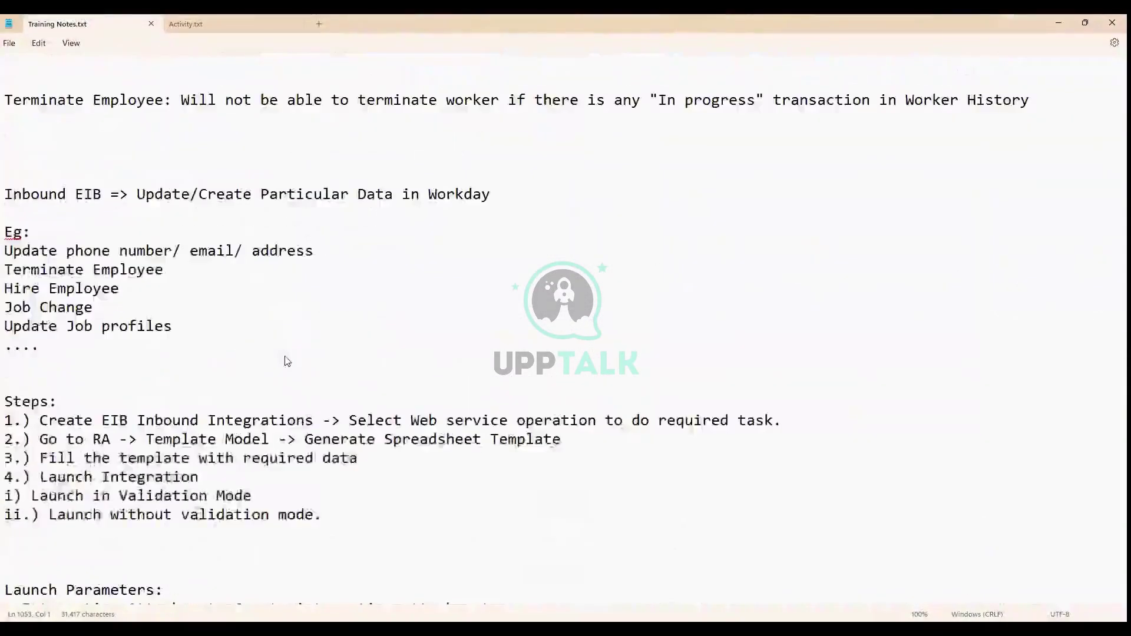
pyautogui.scroll(15, 286, 361)
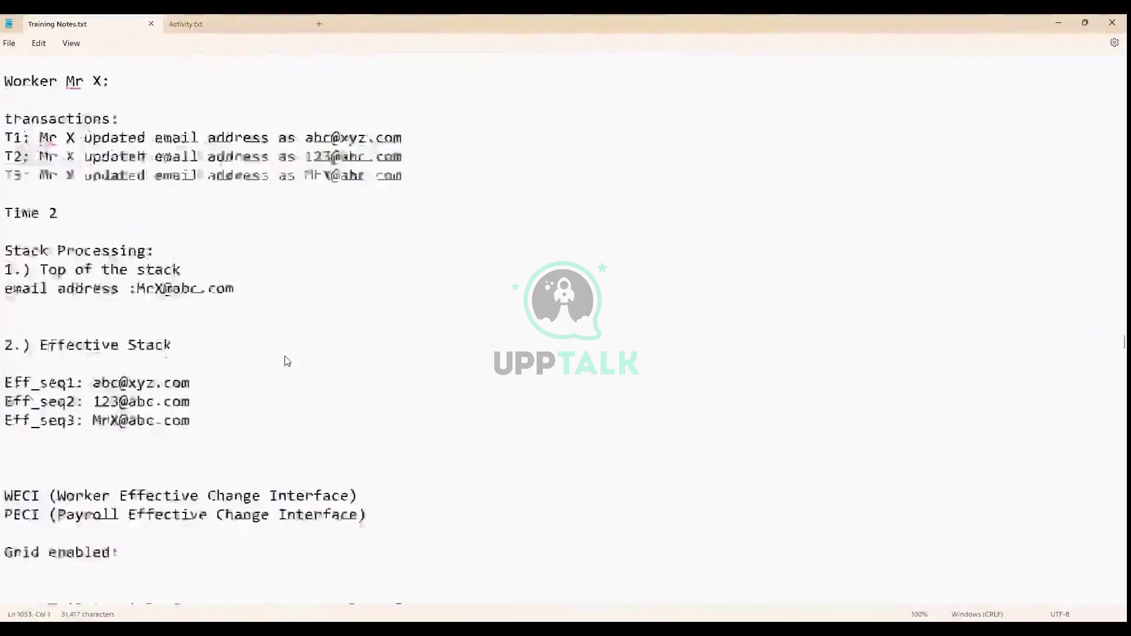
pyautogui.scroll(20, 287, 360)
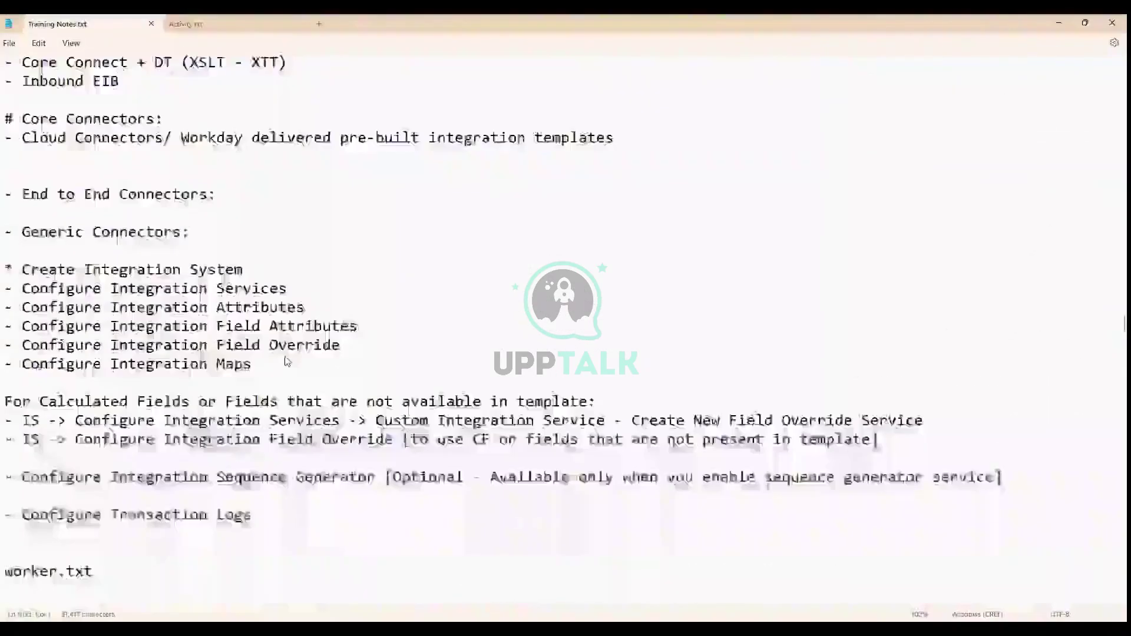
pyautogui.scroll(4, 287, 361)
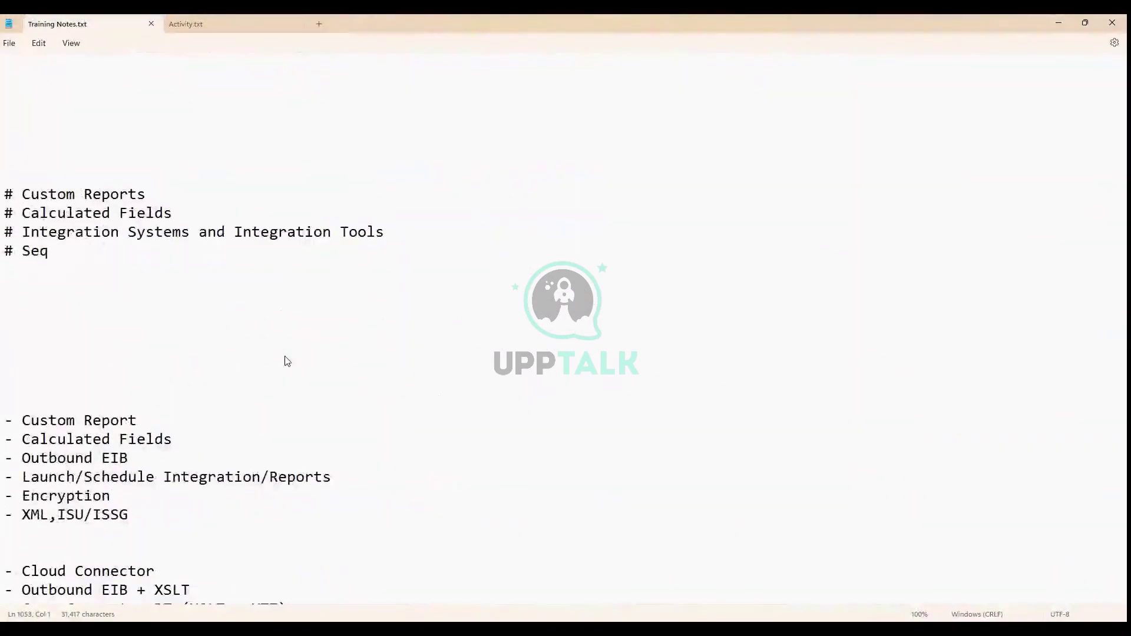
pyautogui.scroll(-3, 287, 361)
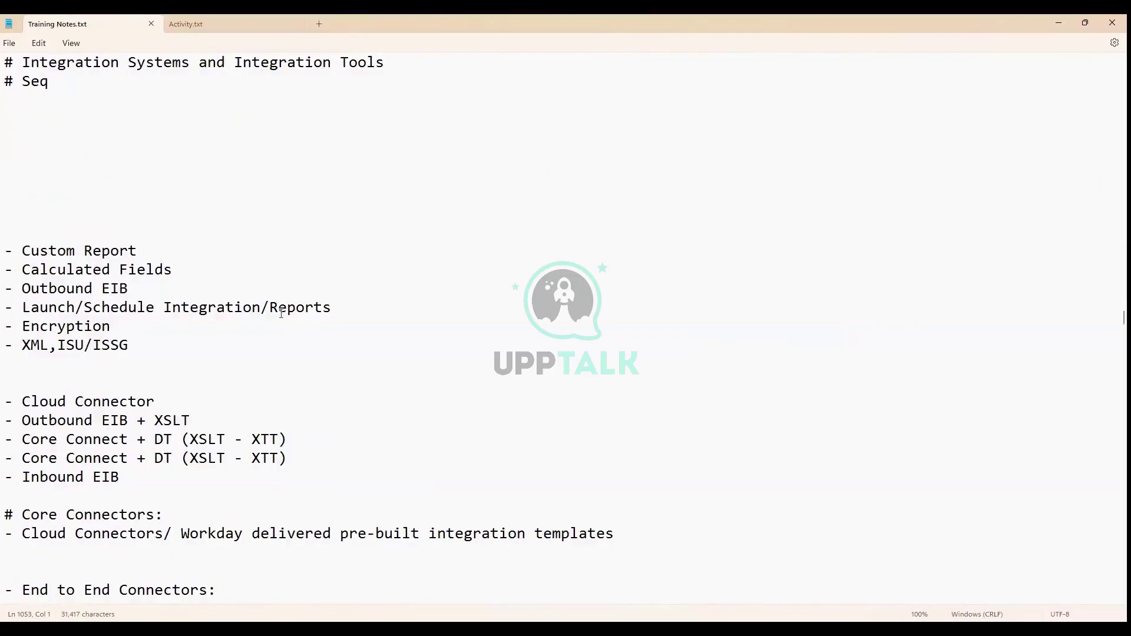
pyautogui.click(343, 307)
pyautogui.moveTo(22, 346); pyautogui.dragTo(136, 357)
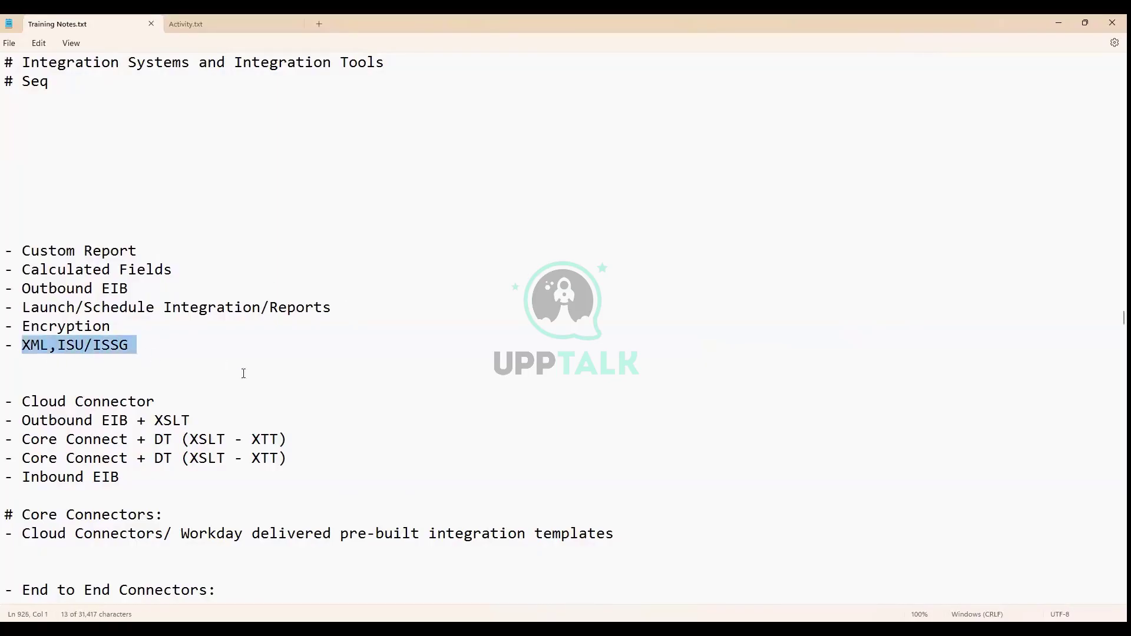
pyautogui.moveTo(160, 403); pyautogui.dragTo(8, 405)
pyautogui.moveTo(204, 420); pyautogui.dragTo(1, 404)
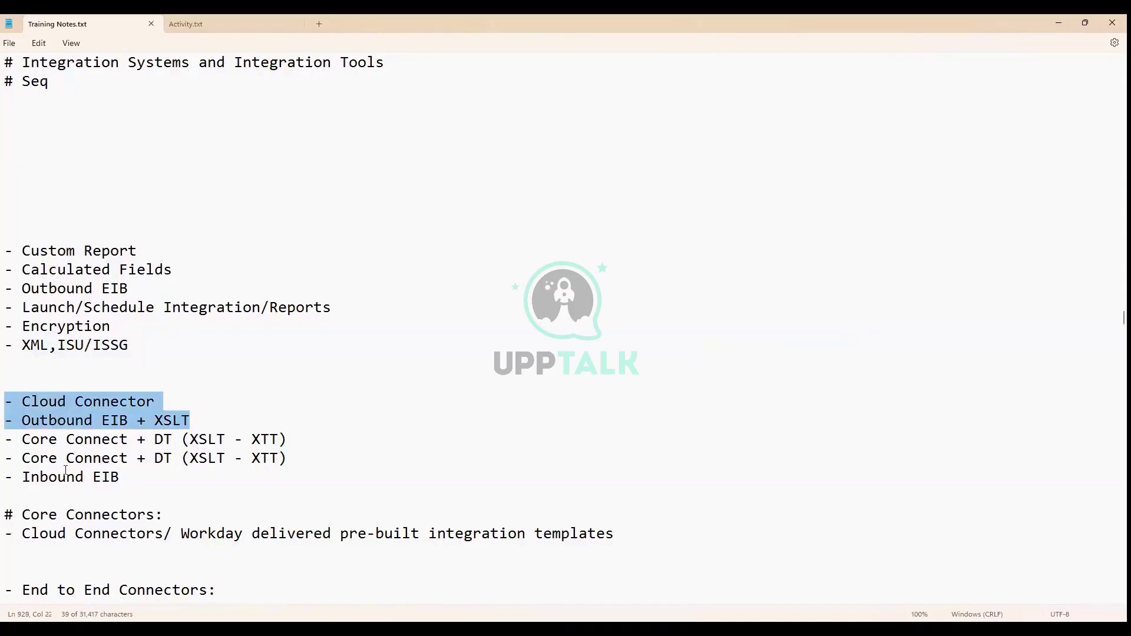
pyautogui.moveTo(120, 476); pyautogui.dragTo(1, 478)
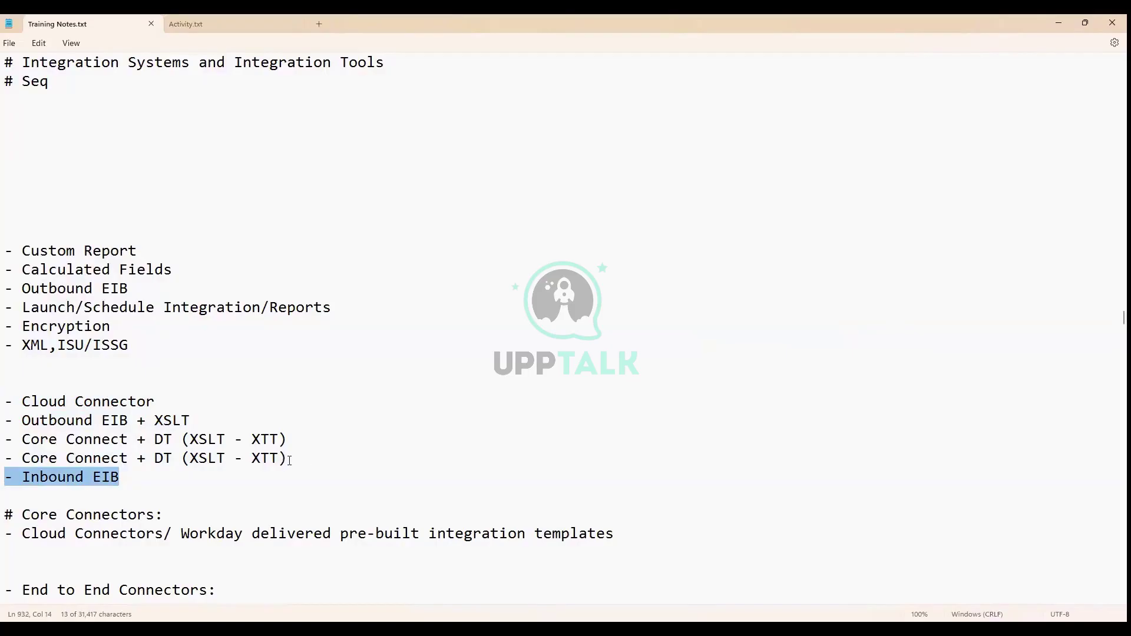
pyautogui.moveTo(288, 459); pyautogui.dragTo(1, 445)
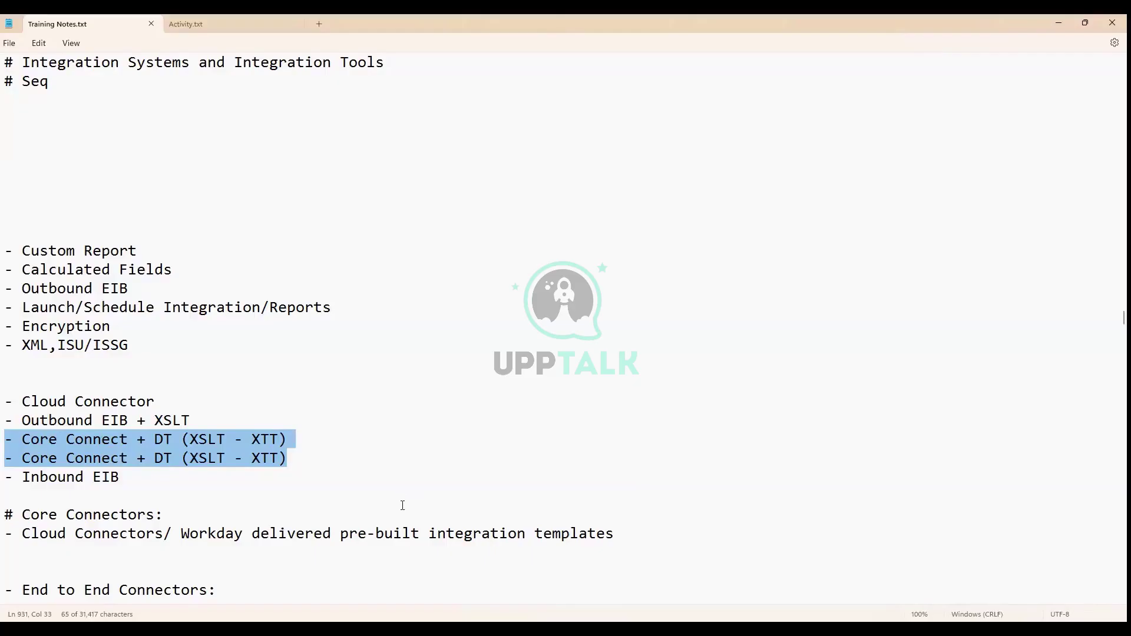
# Change the duplicate Core Connect line to 'Core Connect + DT (XSLT - ETV)' and go to the file's end
pyautogui.click(281, 460)
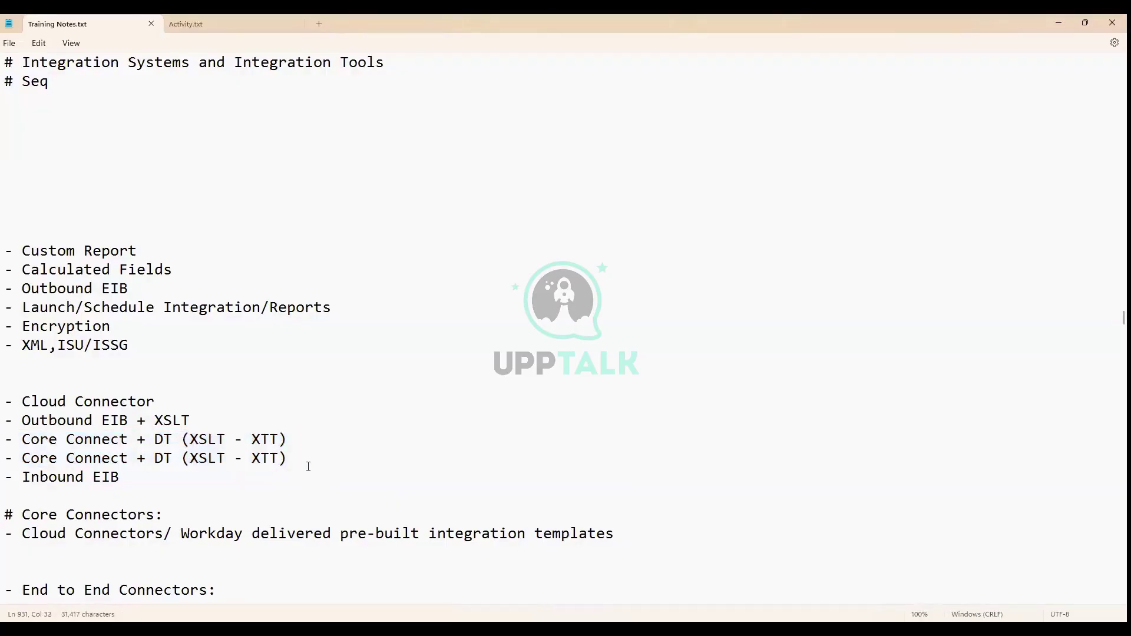
pyautogui.press('BackSpace')
pyautogui.press('BackSpace')
pyautogui.press('BackSpace')
pyautogui.write('ETV')
pyautogui.scroll(-20, 371, 432)
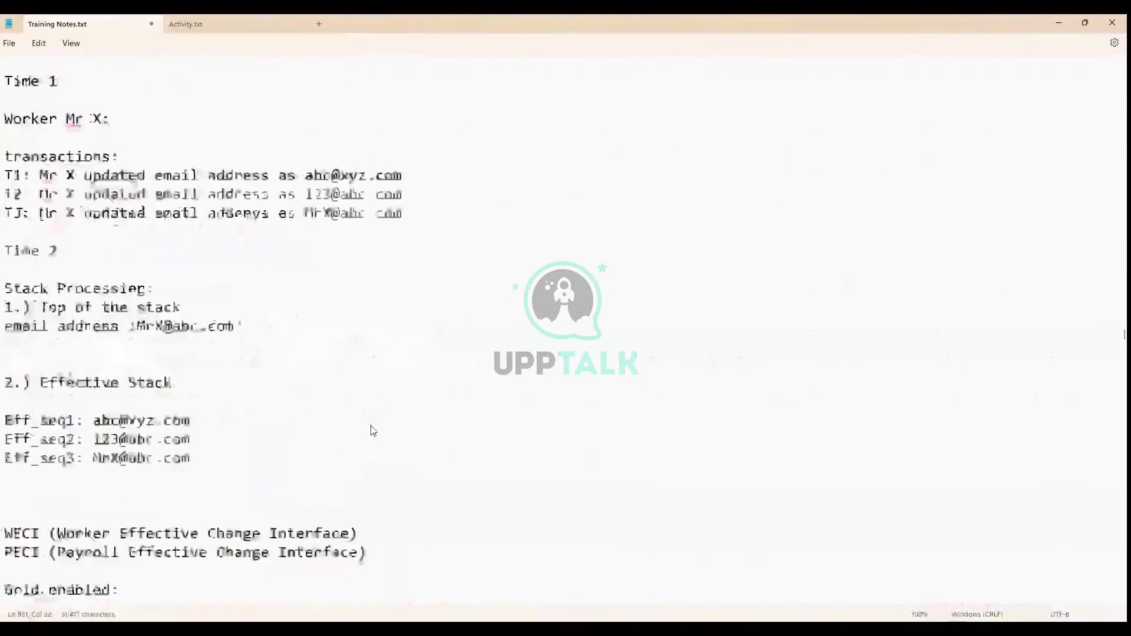
pyautogui.scroll(-20, 371, 432)
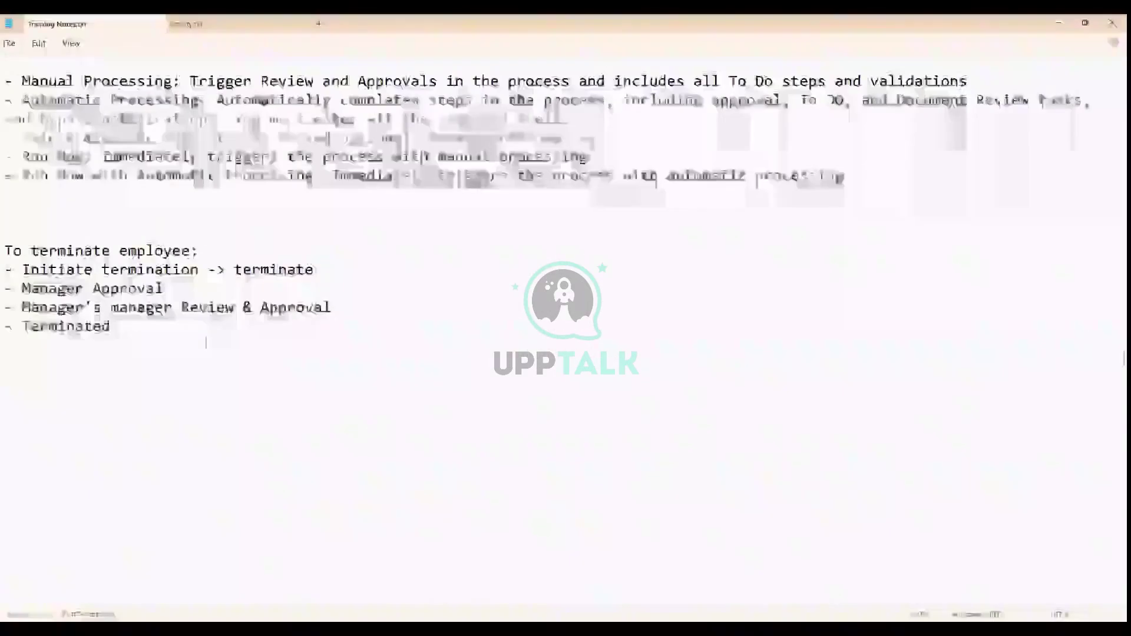
# Add the note 'XSLT: Used to Transform XML data in to other formats' below the termination steps
pyautogui.click(206, 342)
pyautogui.press('Return')
pyautogui.press('Return')
pyautogui.press('Return')
pyautogui.write('X')
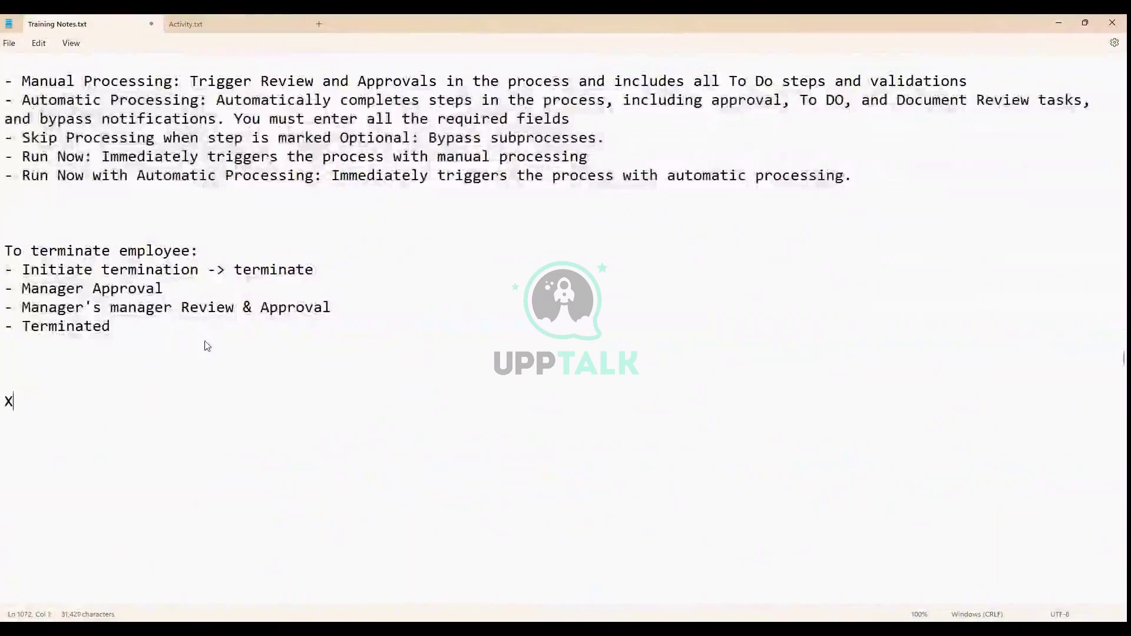
pyautogui.write('SLT: ')
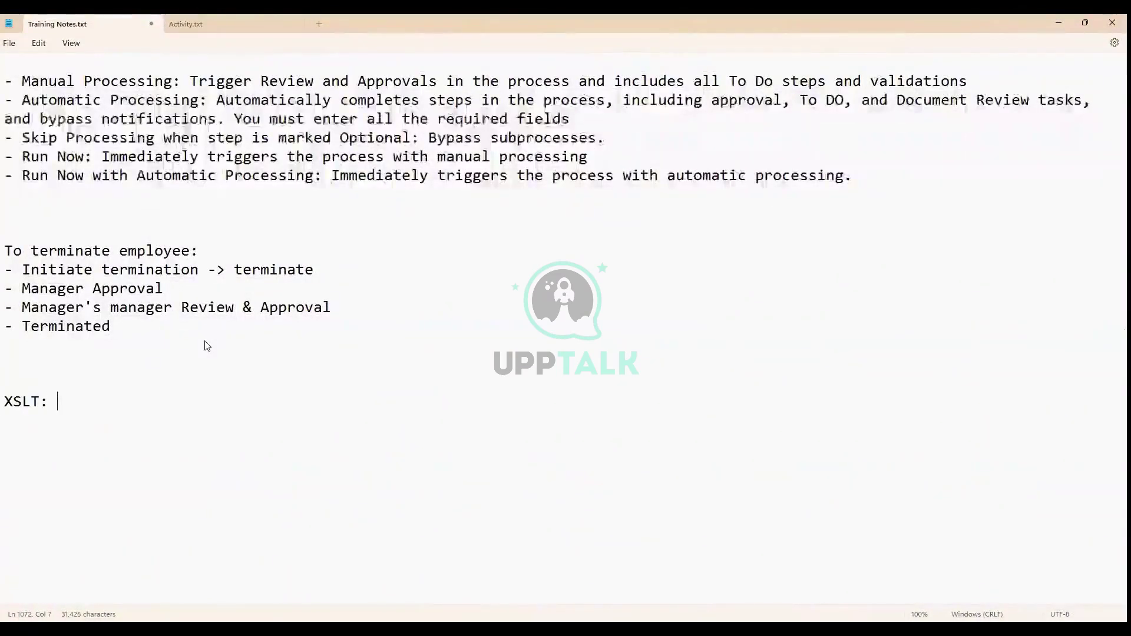
pyautogui.write('Used')
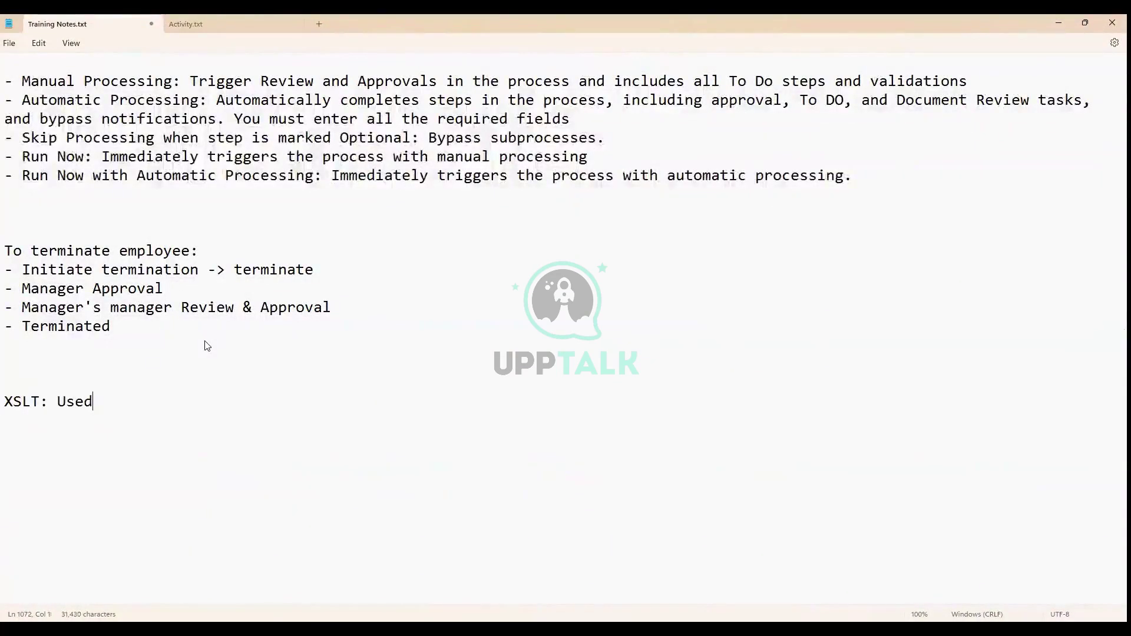
pyautogui.write(' to Transfo')
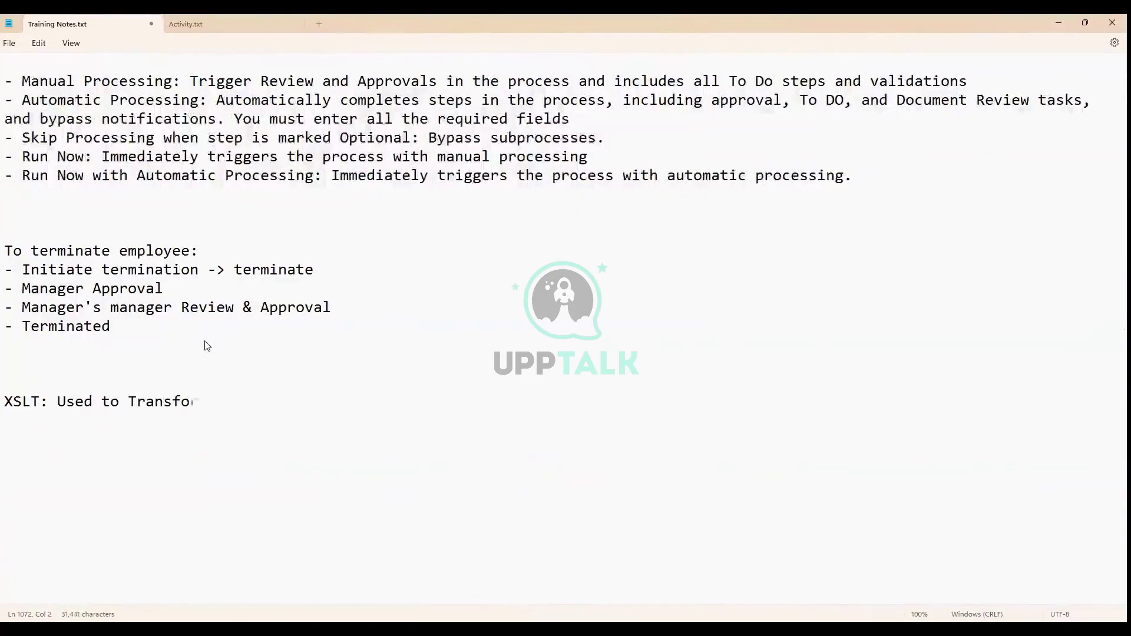
pyautogui.write('rm XML dat')
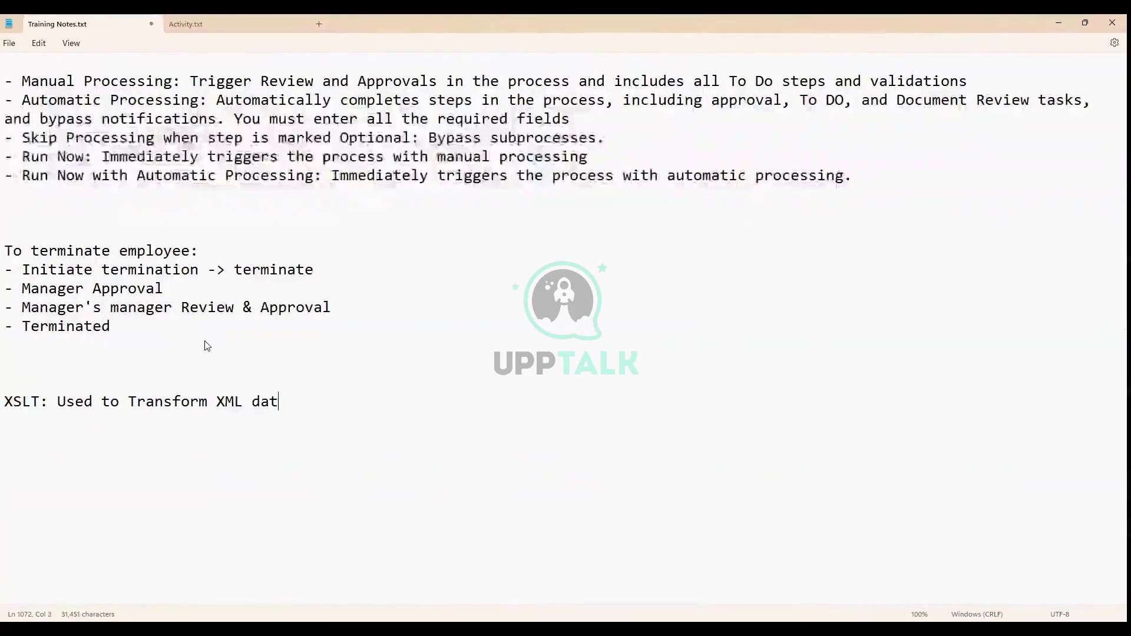
pyautogui.write('a in to ')
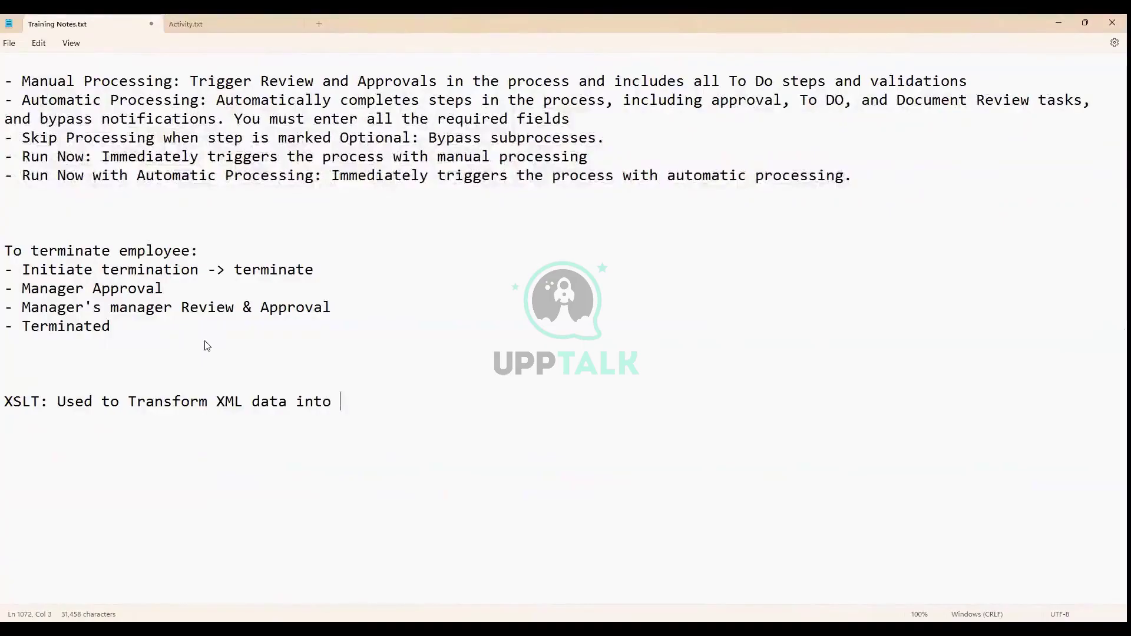
pyautogui.write('other formats')
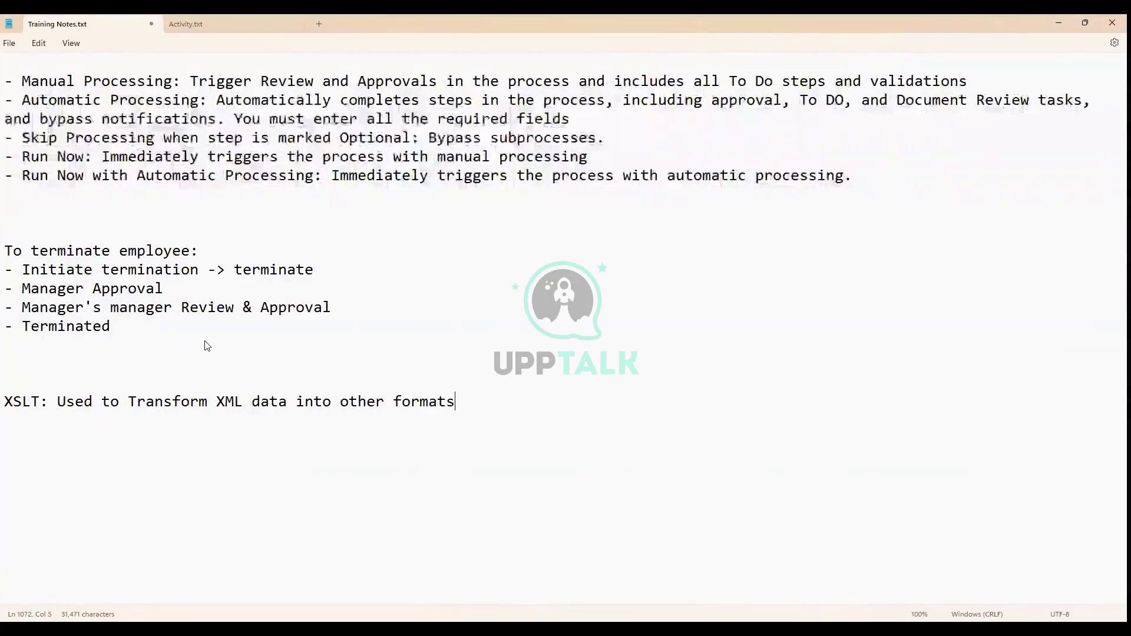
pyautogui.press('Return')
pyautogui.press('Return')
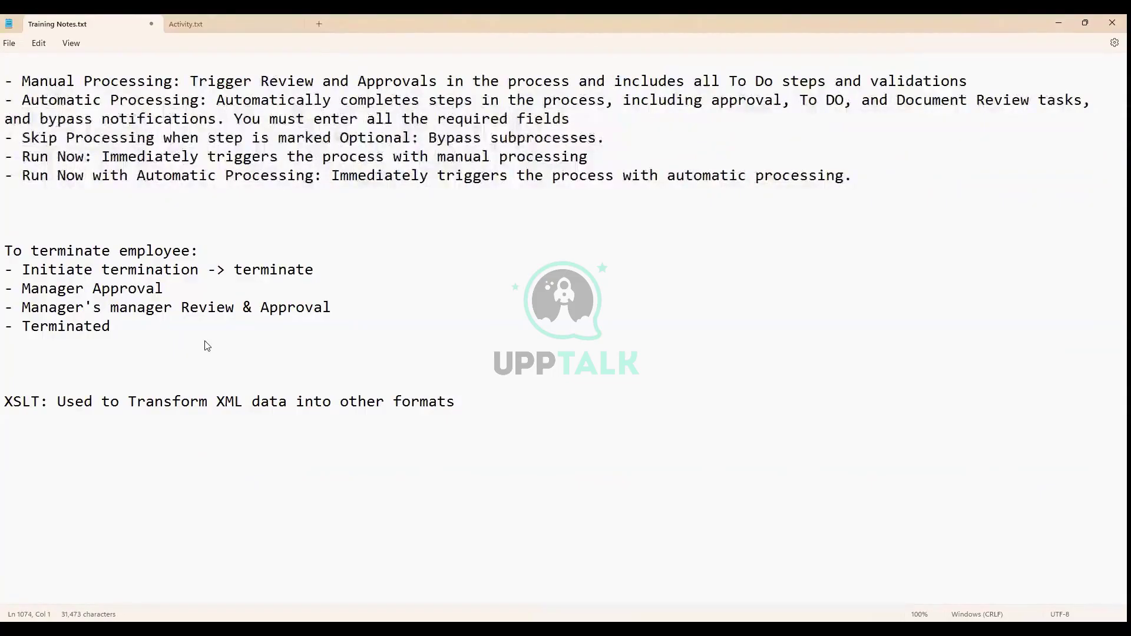
# Start a DT: section listing XTT and ETV, with XTT explained as (Xml to Text)
pyautogui.write('DT:')
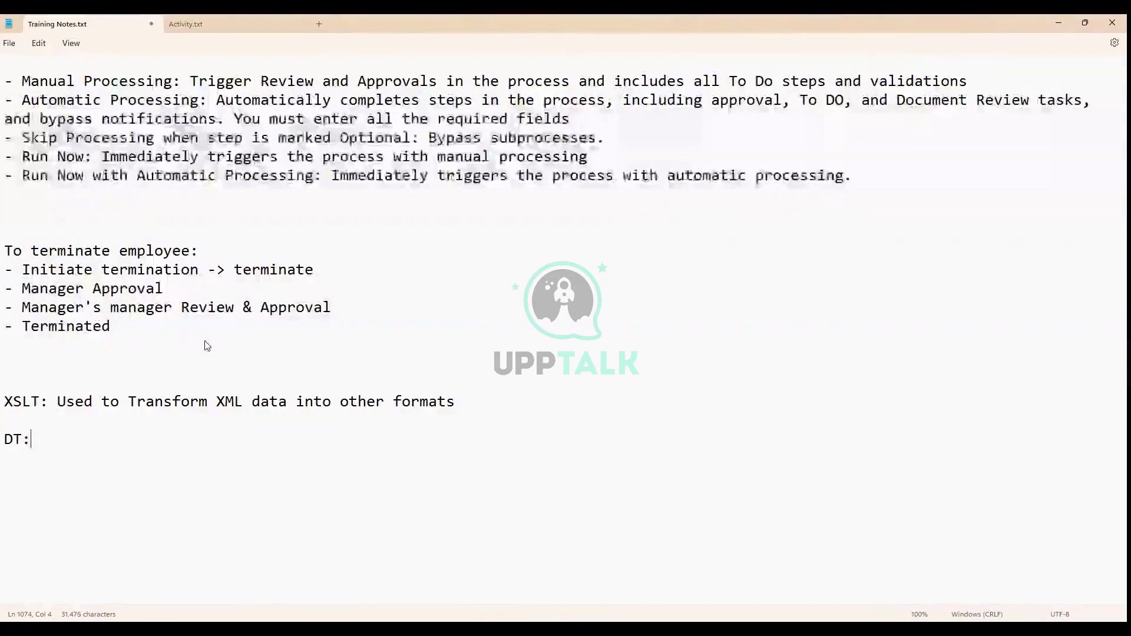
pyautogui.press('Return')
pyautogui.write('XTT')
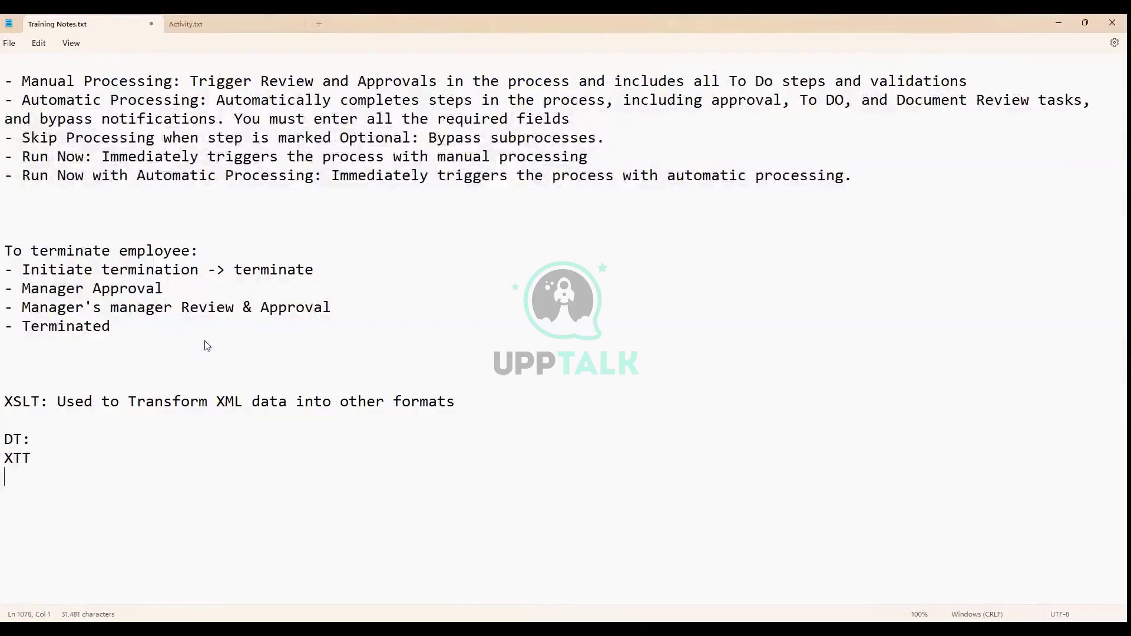
pyautogui.press('Return')
pyautogui.write('ETV')
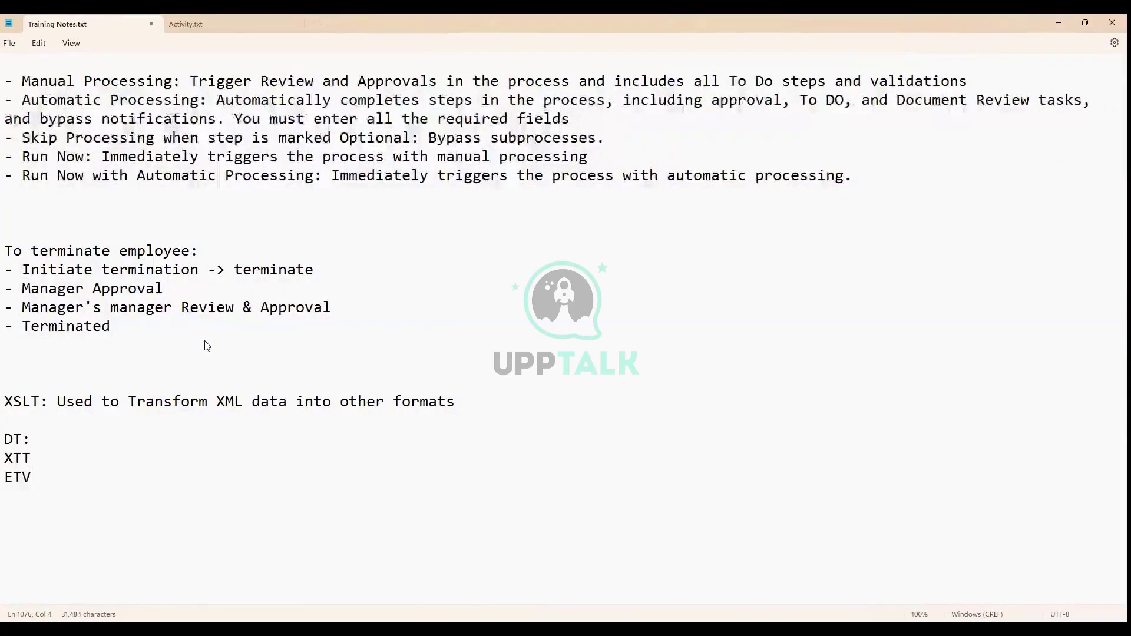
pyautogui.press('End')
pyautogui.write('()')
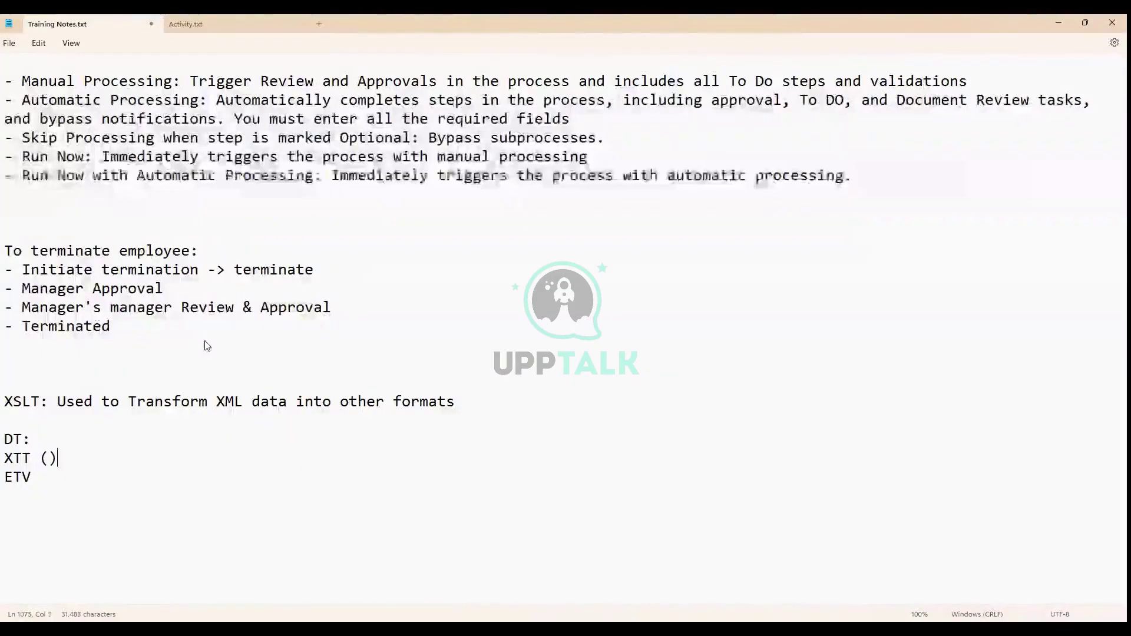
pyautogui.press('Left')
pyautogui.write('X')
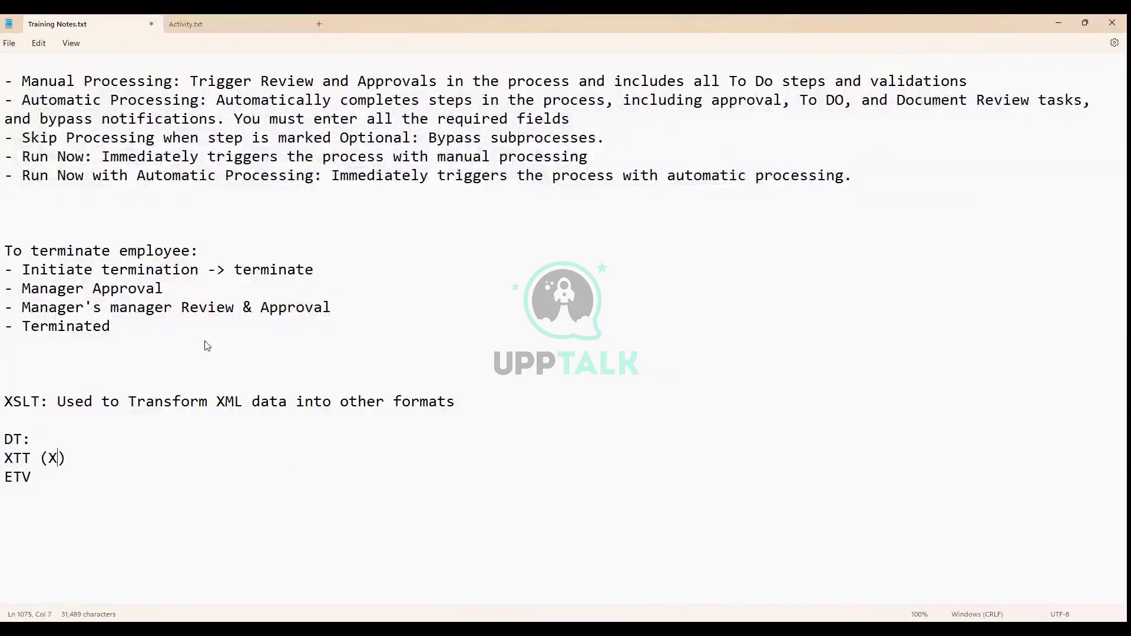
pyautogui.write('M')
pyautogui.press('BackSpace')
pyautogui.write('ml to TExt')
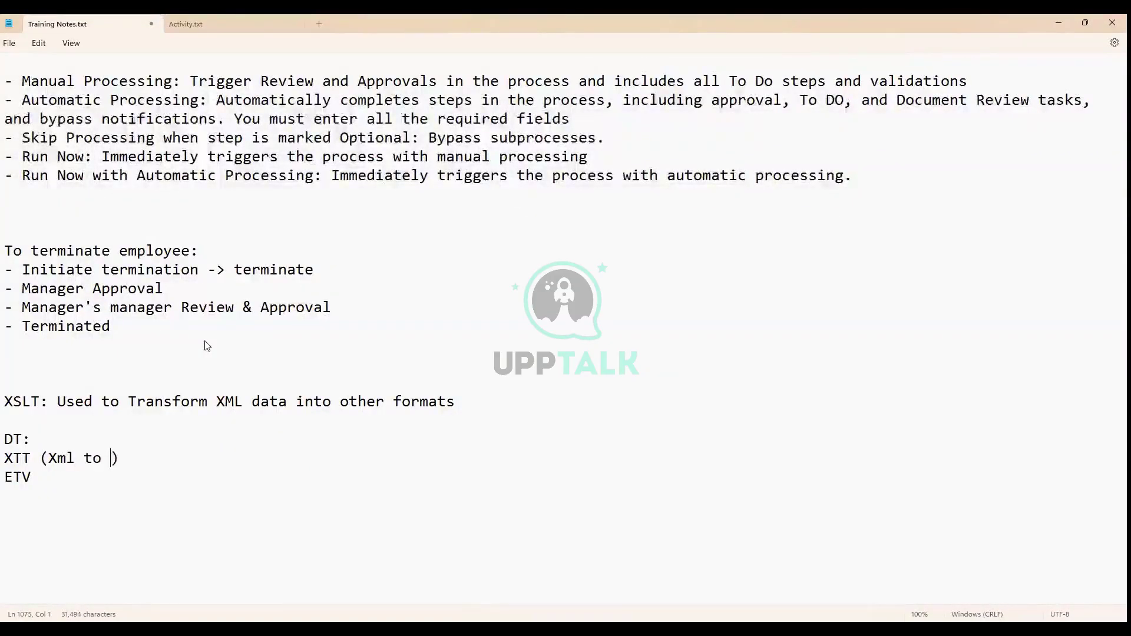
pyautogui.press('BackSpace')
pyautogui.press('BackSpace')
pyautogui.press('BackSpace')
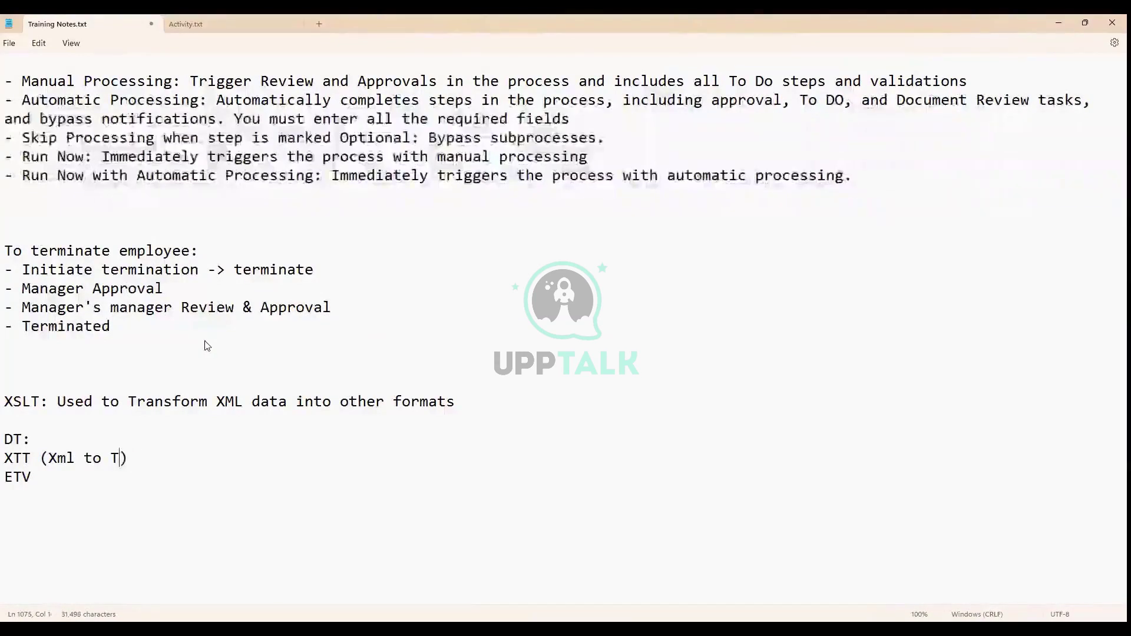
pyautogui.write('ext')
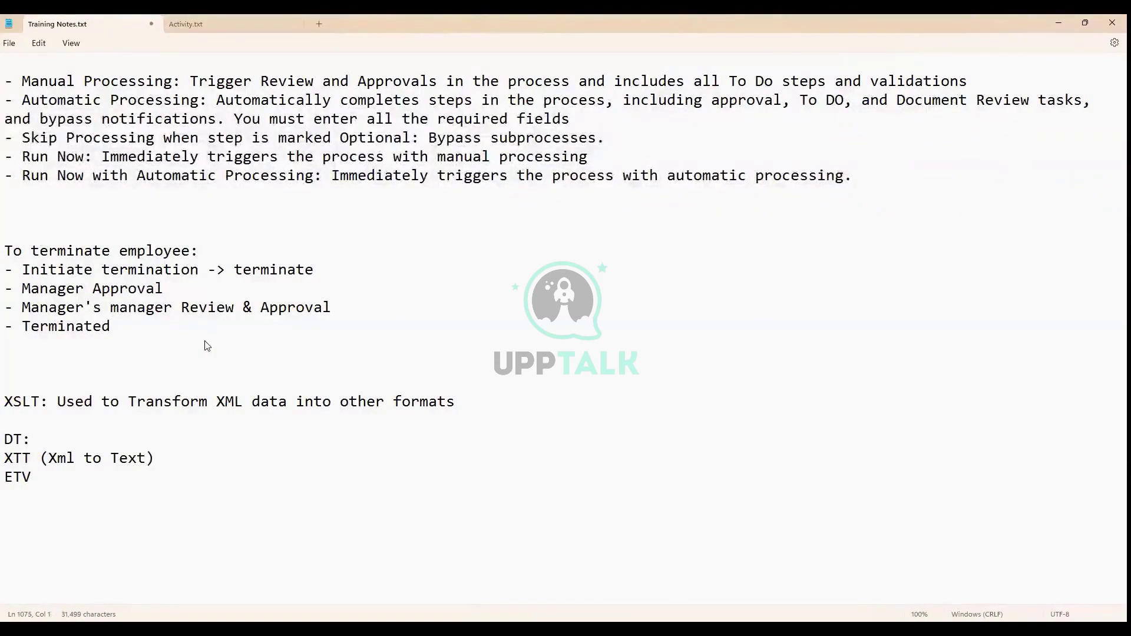
# Explain ETV as (Element Transformation Validation) and add two blank lines below it
pyautogui.press('Down')
pyautogui.write('()')
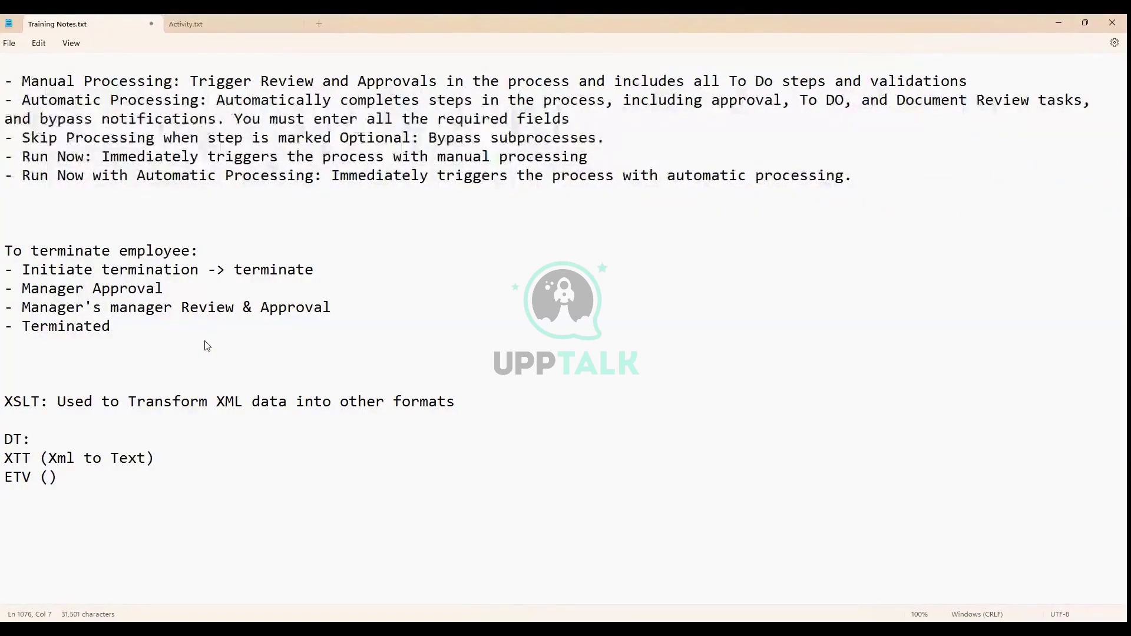
pyautogui.write('El')
pyautogui.write('ement Trans')
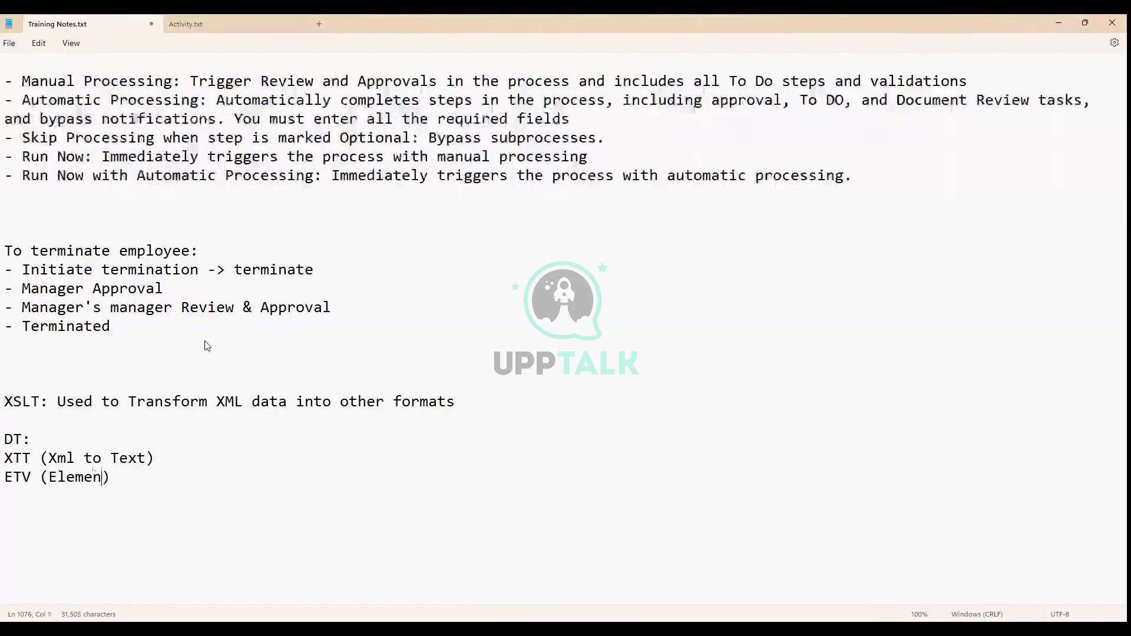
pyautogui.write('formation ')
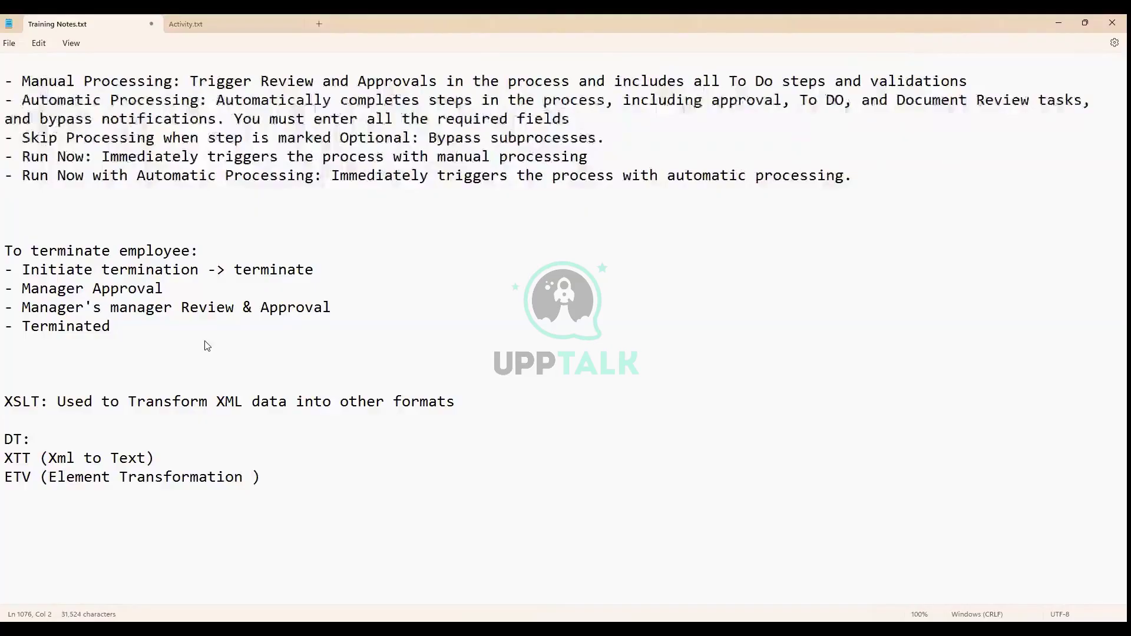
pyautogui.write('Validation')
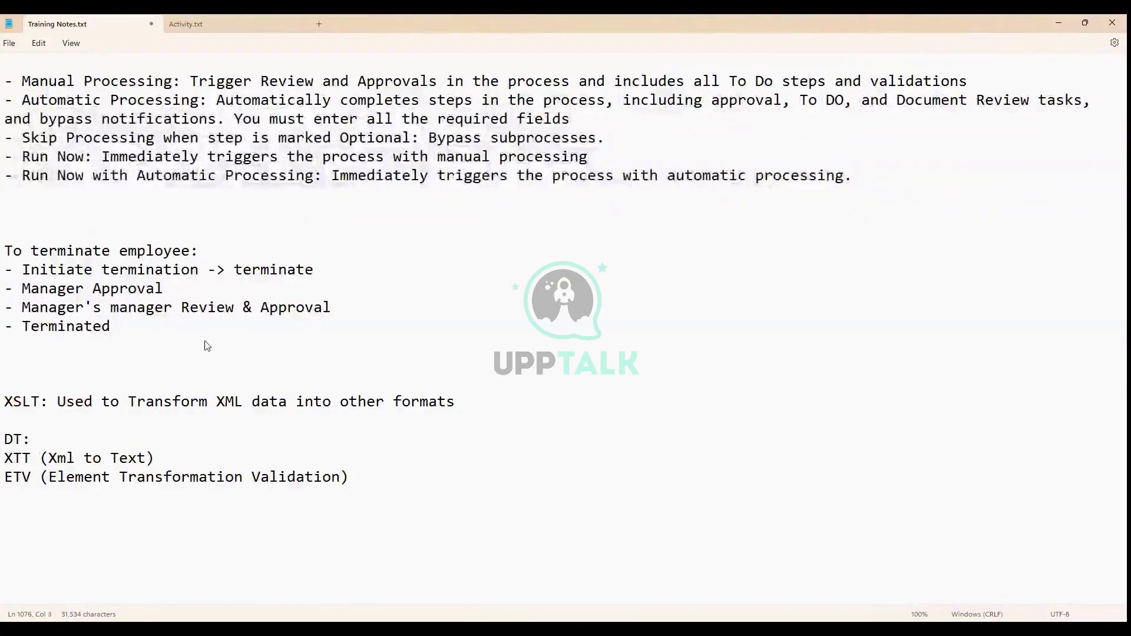
pyautogui.press('Right')
pyautogui.press('Down')
pyautogui.press('Return')
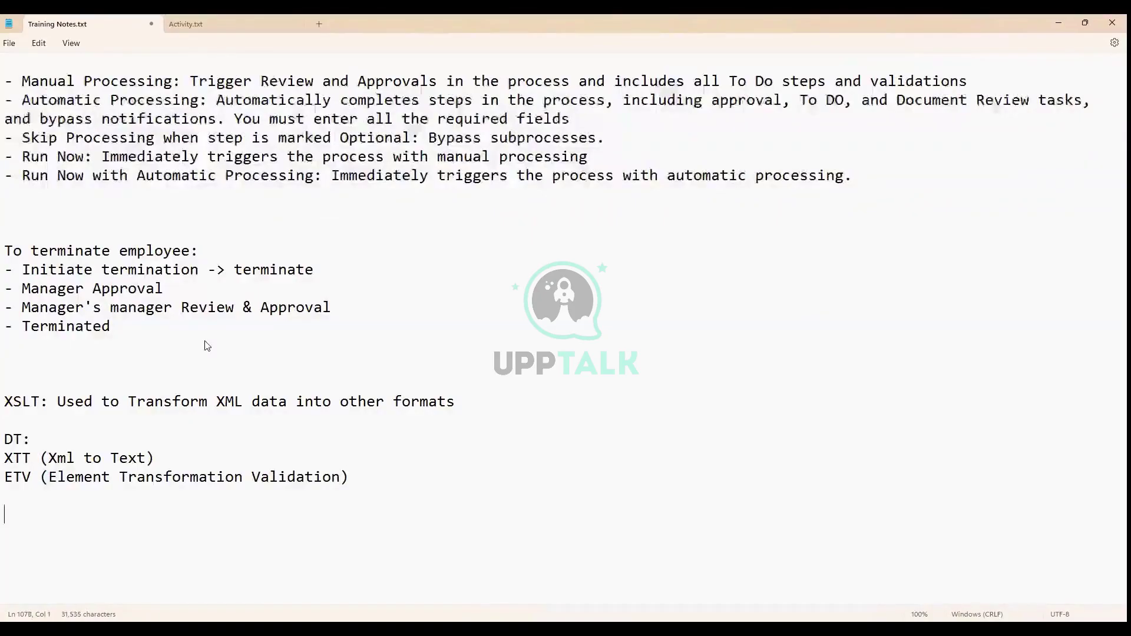
pyautogui.press('Return')
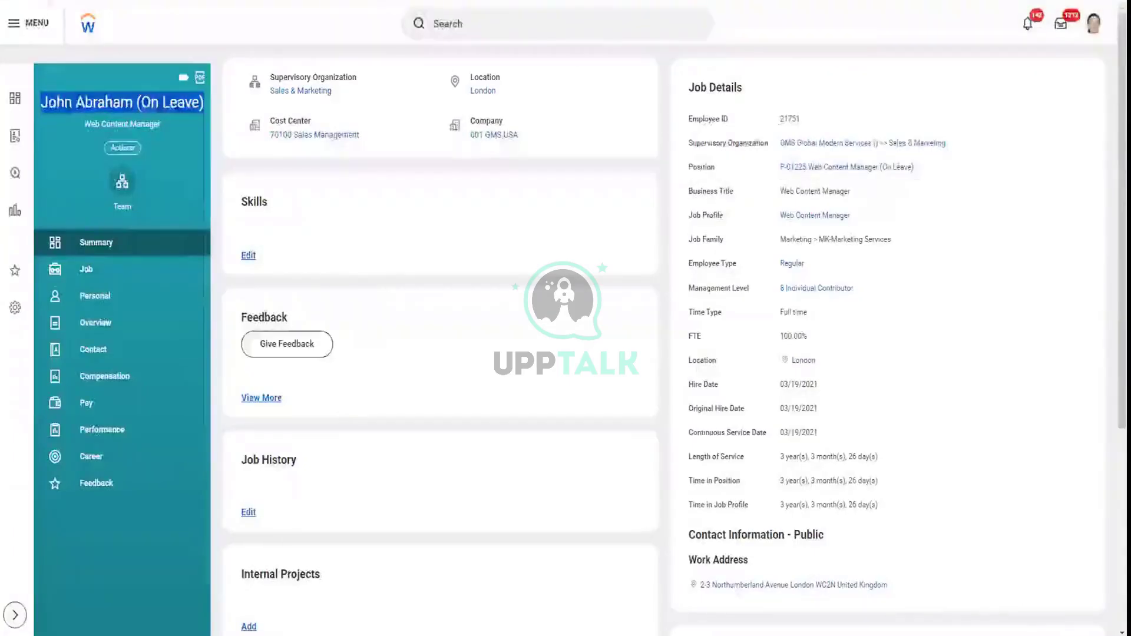
# Open Notepad++ via the 'notepad' search and show Worker_Details (2).xml full screen
pyautogui.press('super')
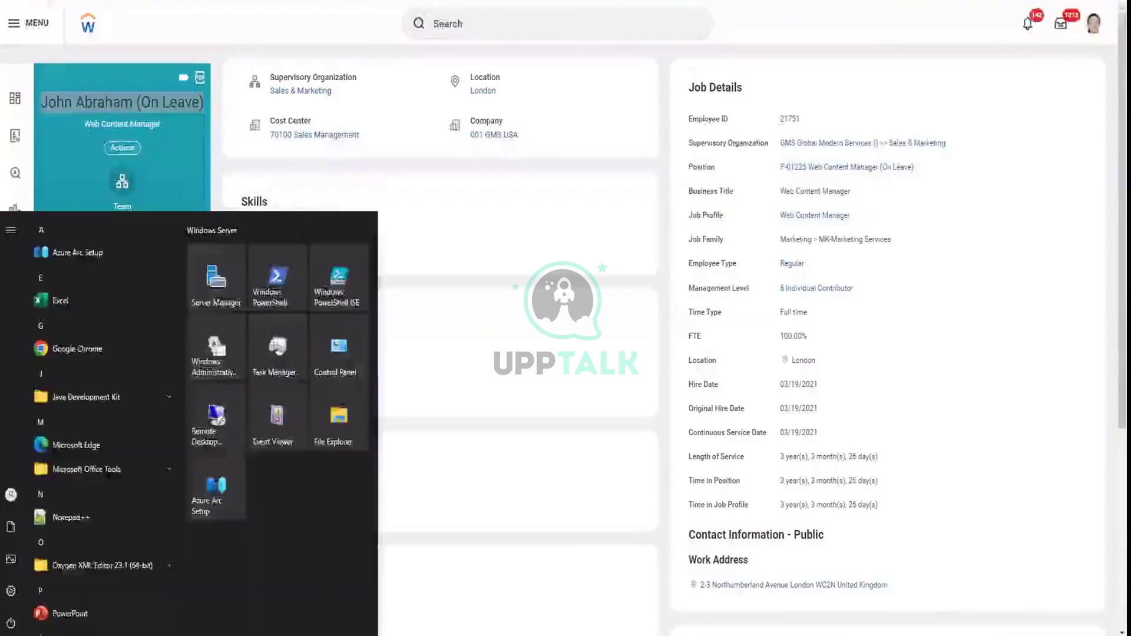
pyautogui.write('notepad')
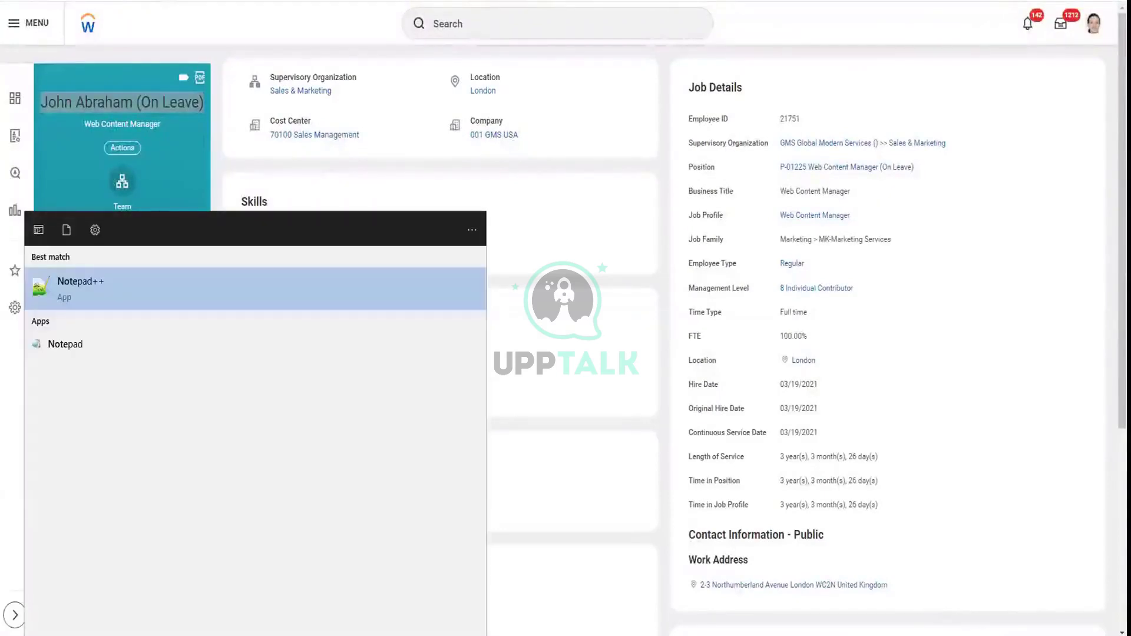
pyautogui.press('Escape')
pyautogui.press('F11')
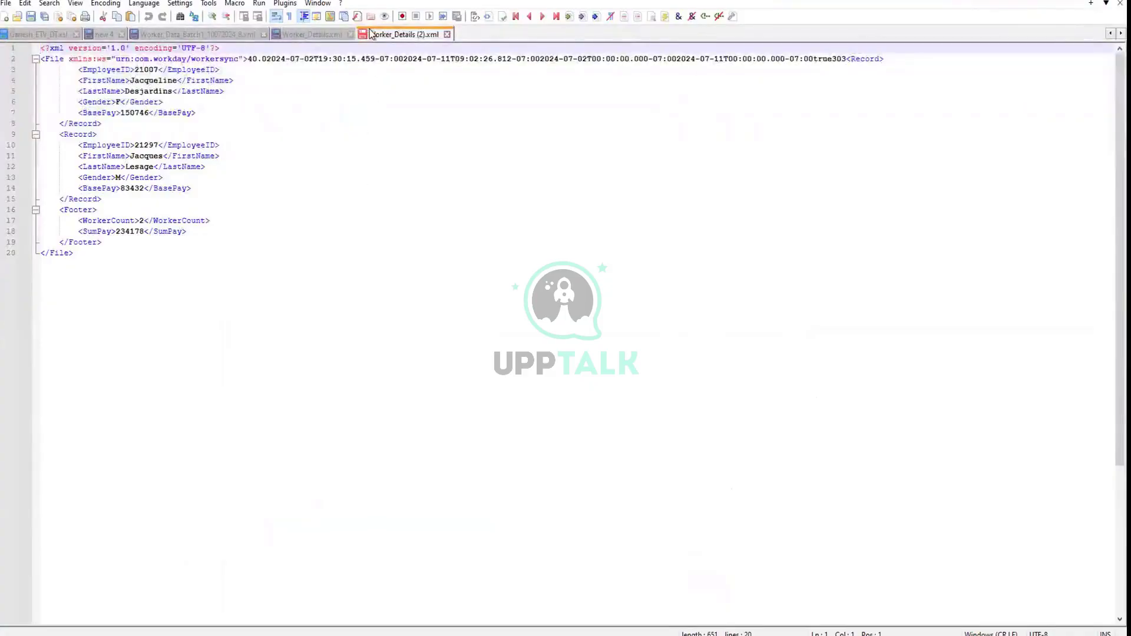
pyautogui.press('F11')
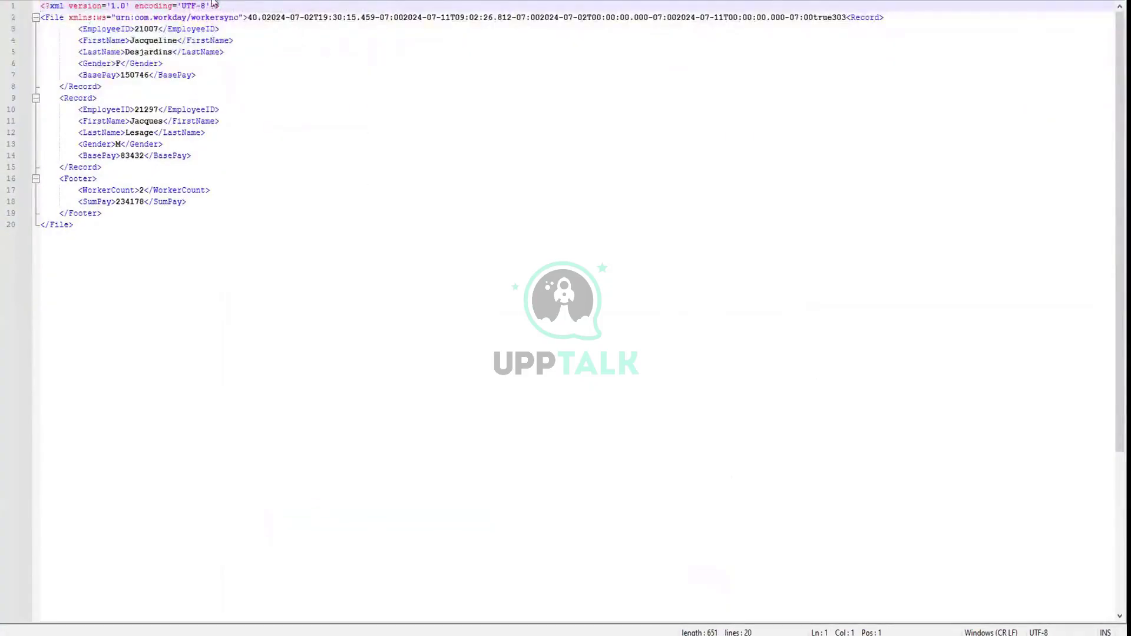
# Review the positions XSLT stylesheet, selecting from the record-count footer to the end
pyautogui.hotkey('ctrl', 'Tab')
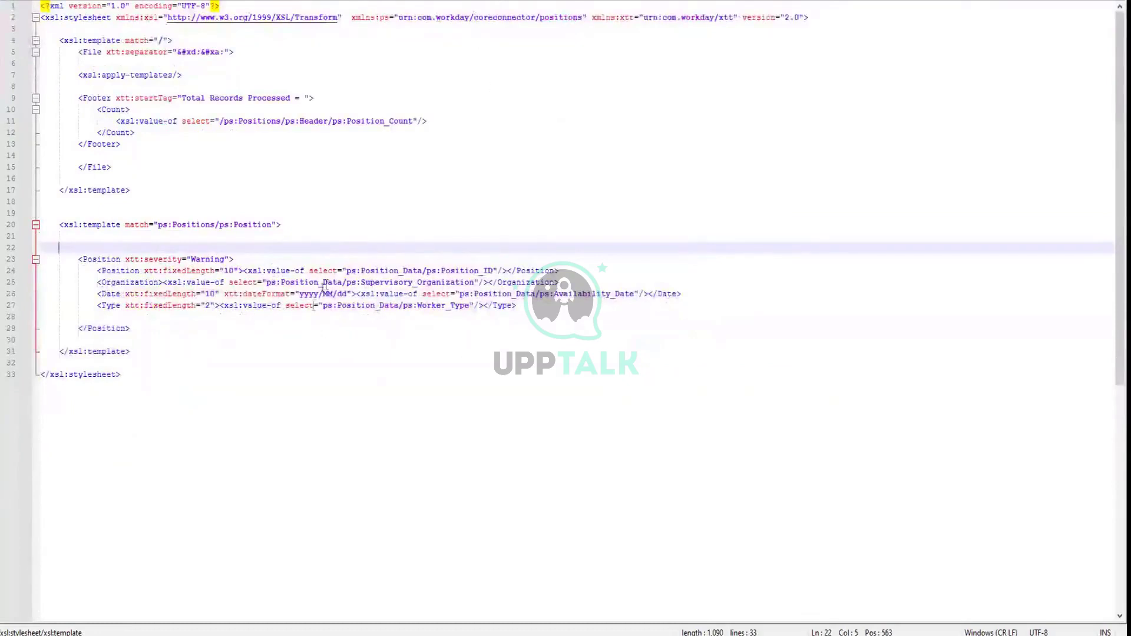
pyautogui.moveTo(124, 375); pyautogui.dragTo(41, 6)
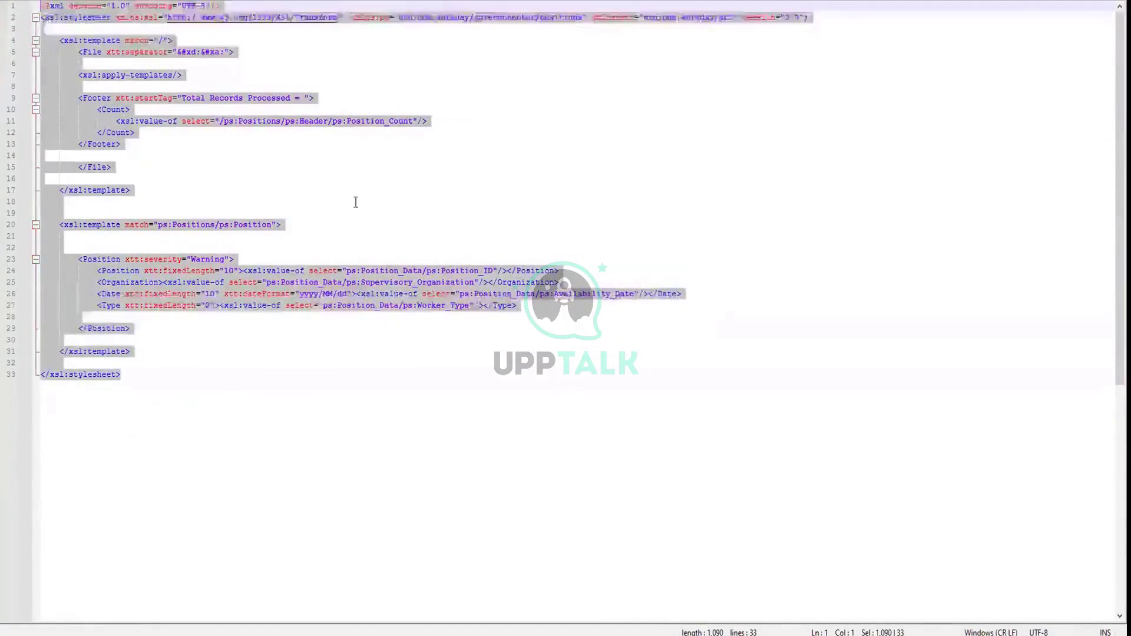
pyautogui.click(355, 203)
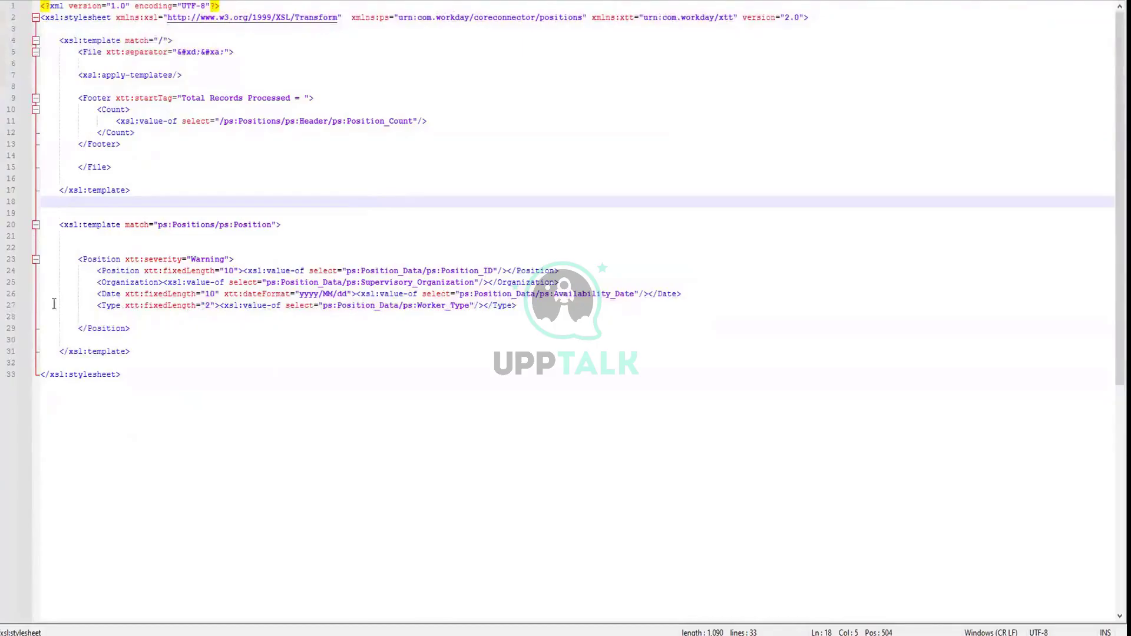
pyautogui.moveTo(139, 375); pyautogui.dragTo(71, 135)
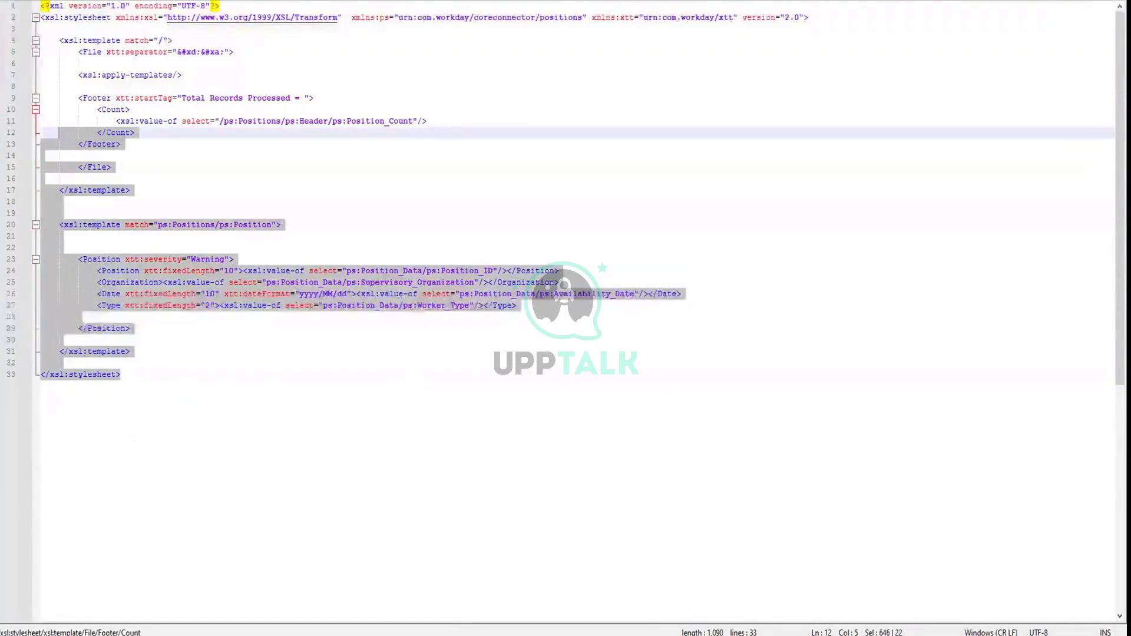
pyautogui.moveTo(358, 635)
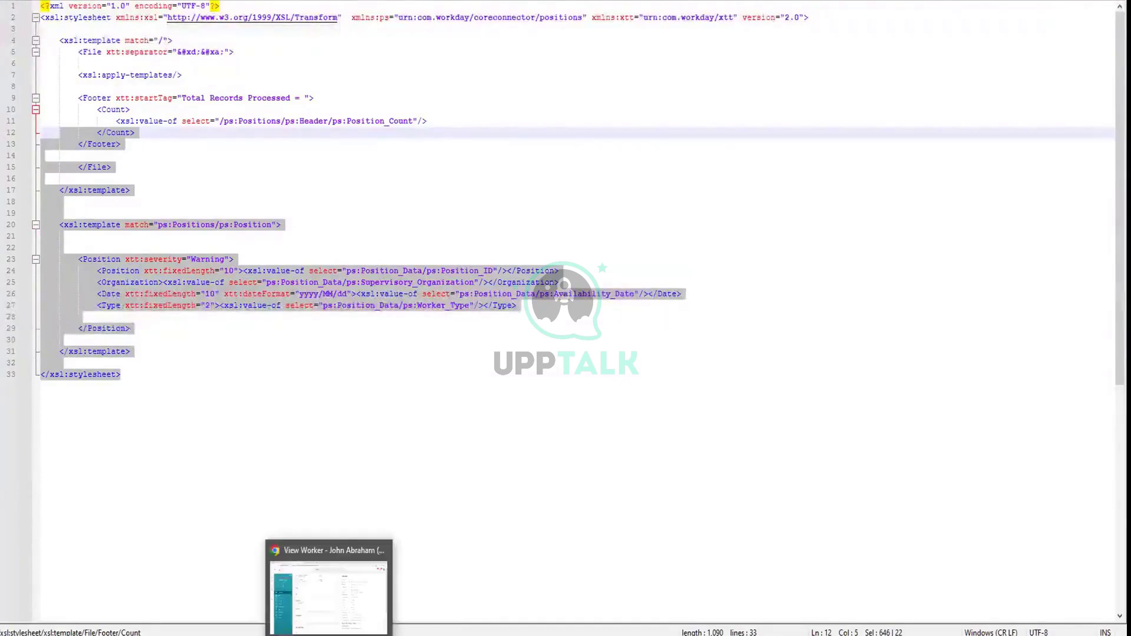
# Back in Workday, search 'create int sys' and open the Create Integration System task
pyautogui.click(329, 635)
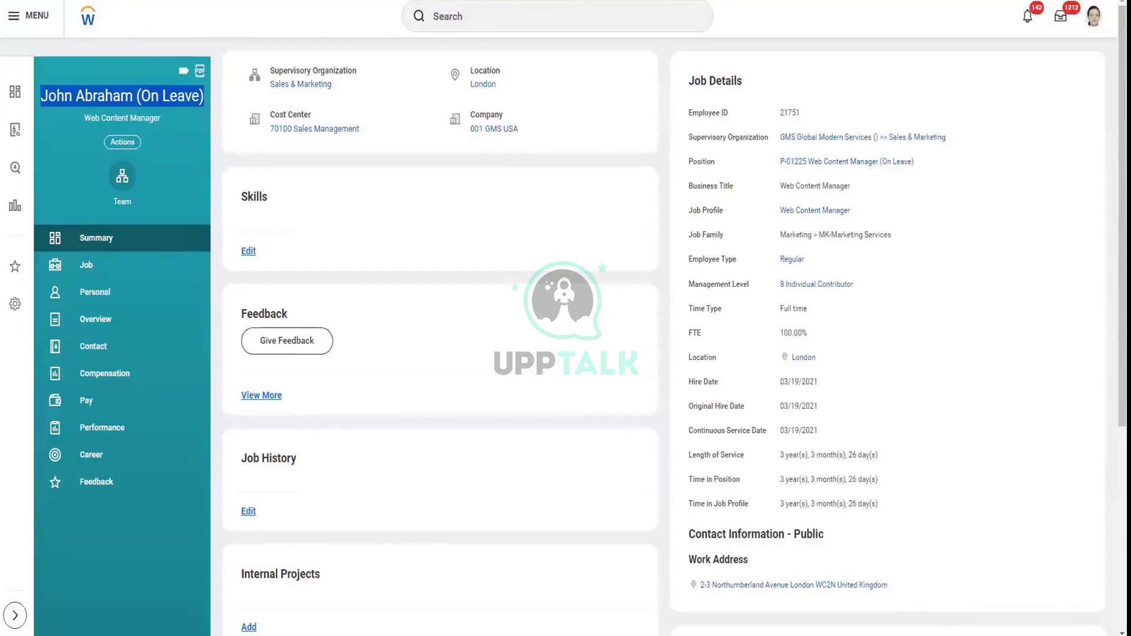
pyautogui.click(534, 8)
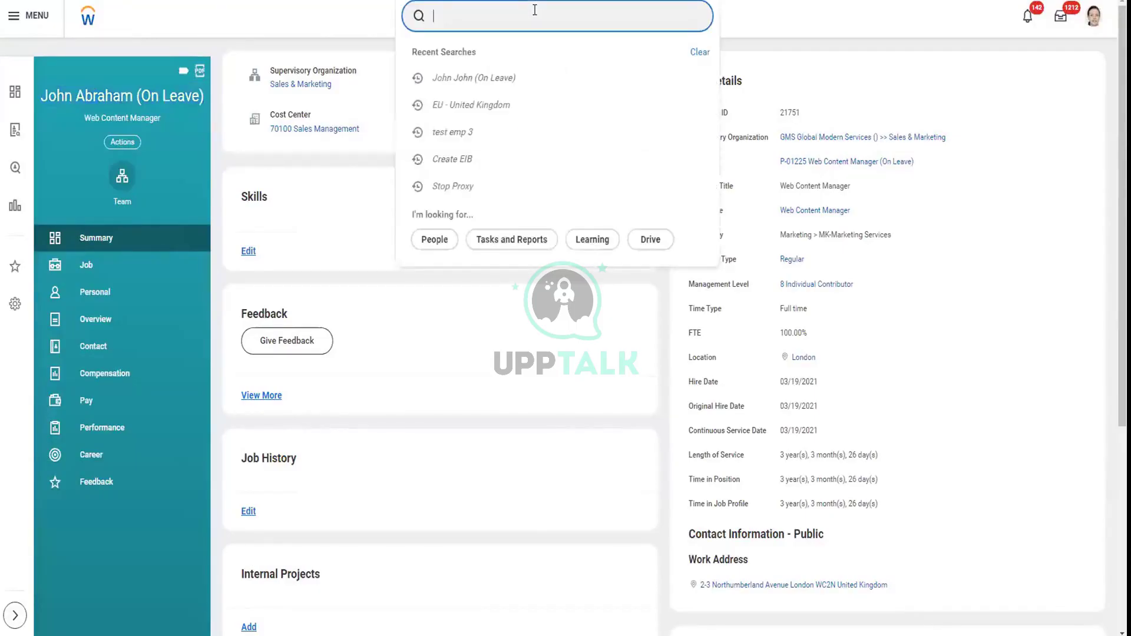
pyautogui.write('to')
pyautogui.press('BackSpace')
pyautogui.press('BackSpace')
pyautogui.press('BackSpace')
pyautogui.write('create int sys')
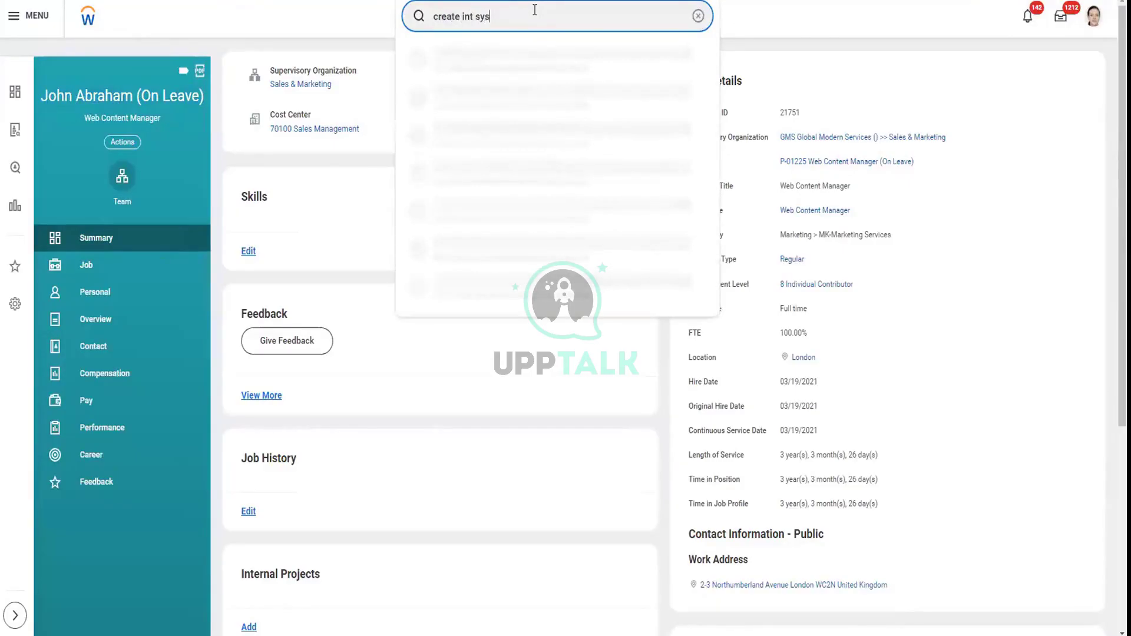
pyautogui.click(546, 56)
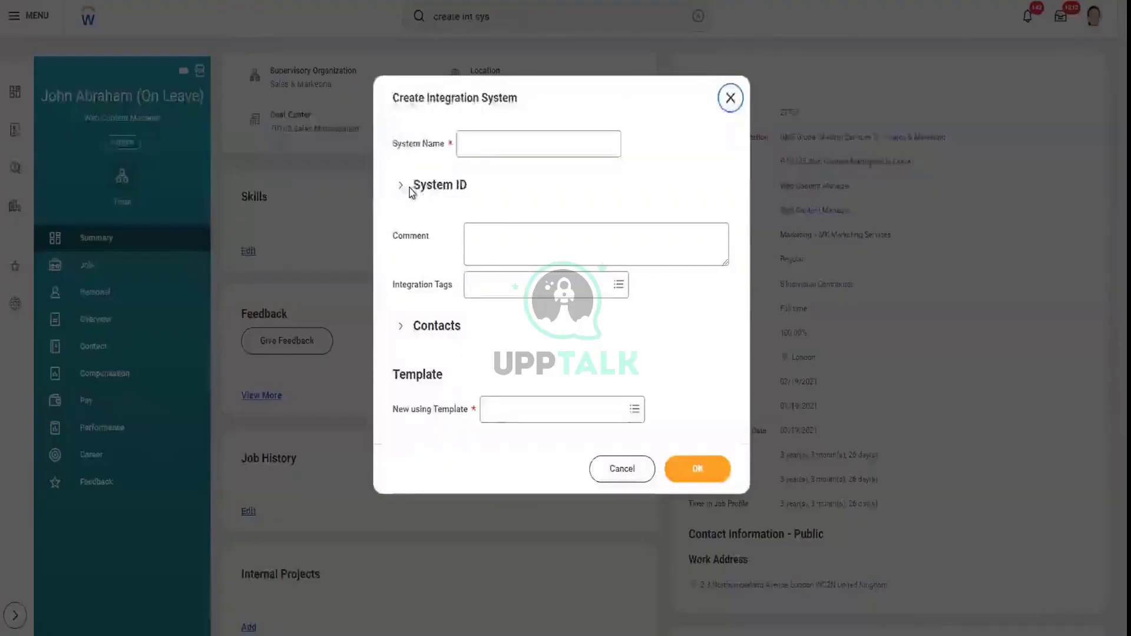
# Create the system 'INT Karuna CC Position Outbound' from the Core Connector: Positions template
pyautogui.click(481, 150)
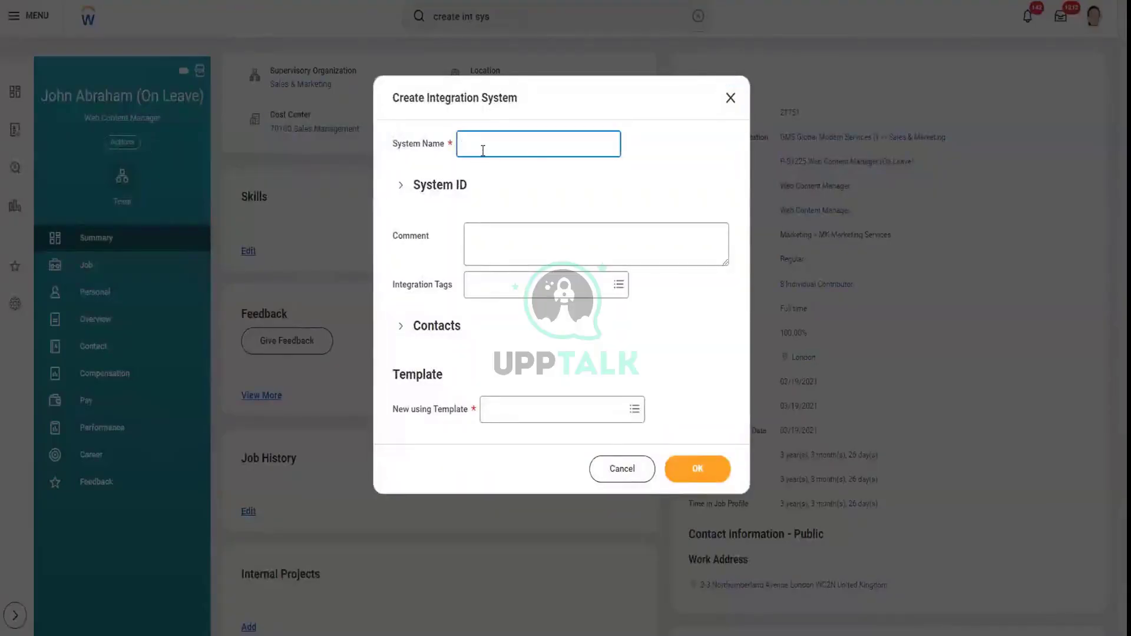
pyautogui.write('INT Karuna CC Position Outbound')
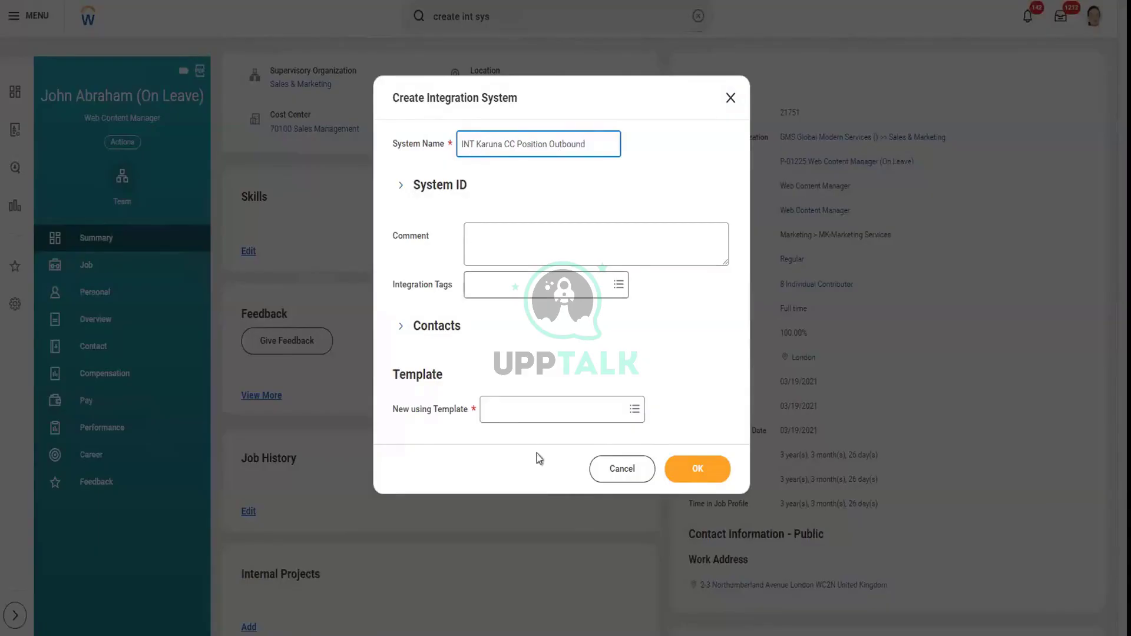
pyautogui.click(542, 416)
pyautogui.write('c')
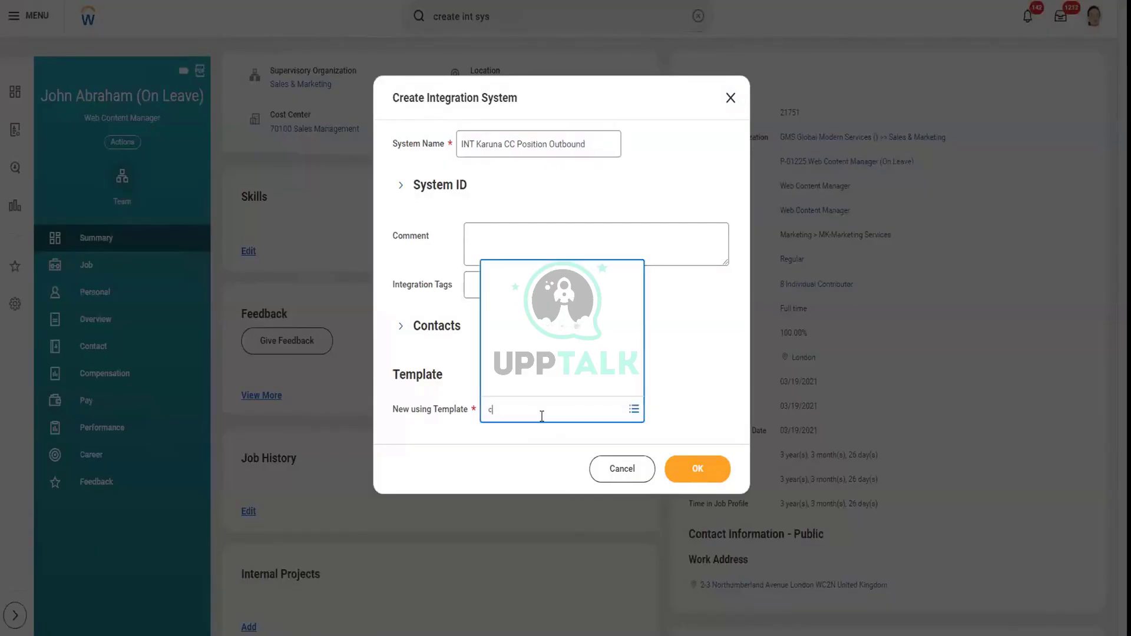
pyautogui.write('ore connector: Positions')
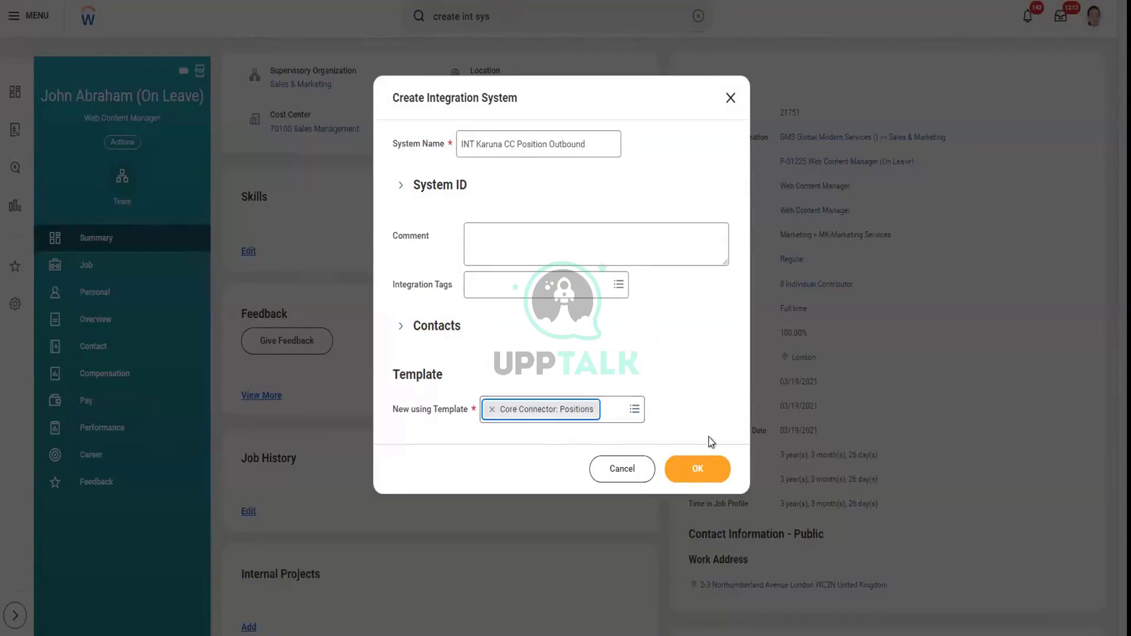
pyautogui.click(717, 468)
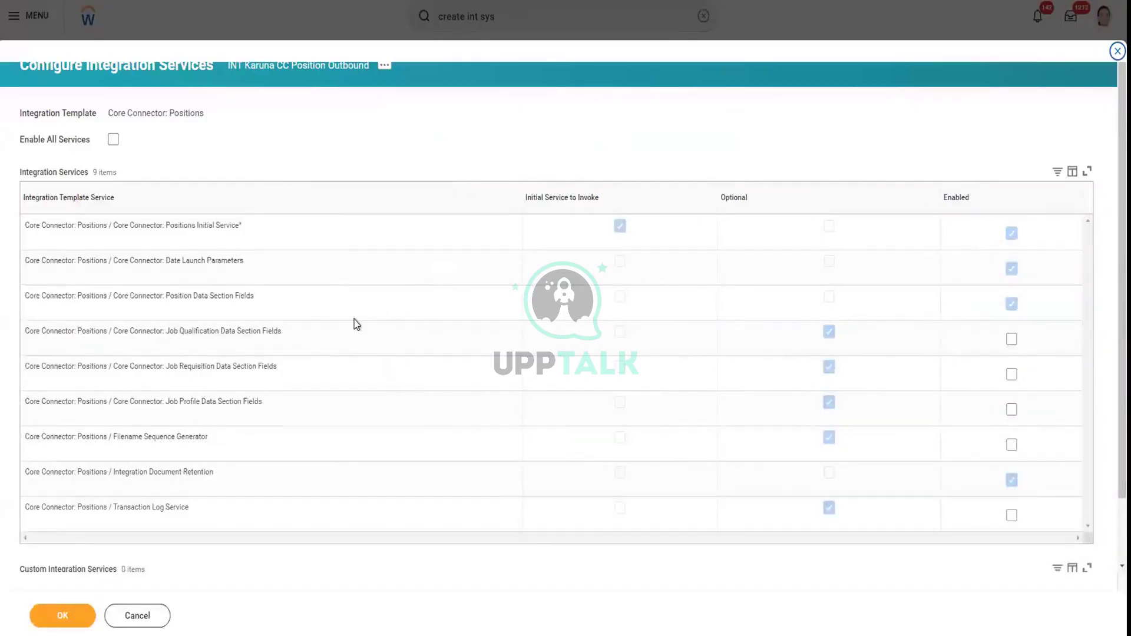
# Enable the Job Qualification, Job Requisition and Job Profile Data Section Fields services and save
pyautogui.click(1012, 338)
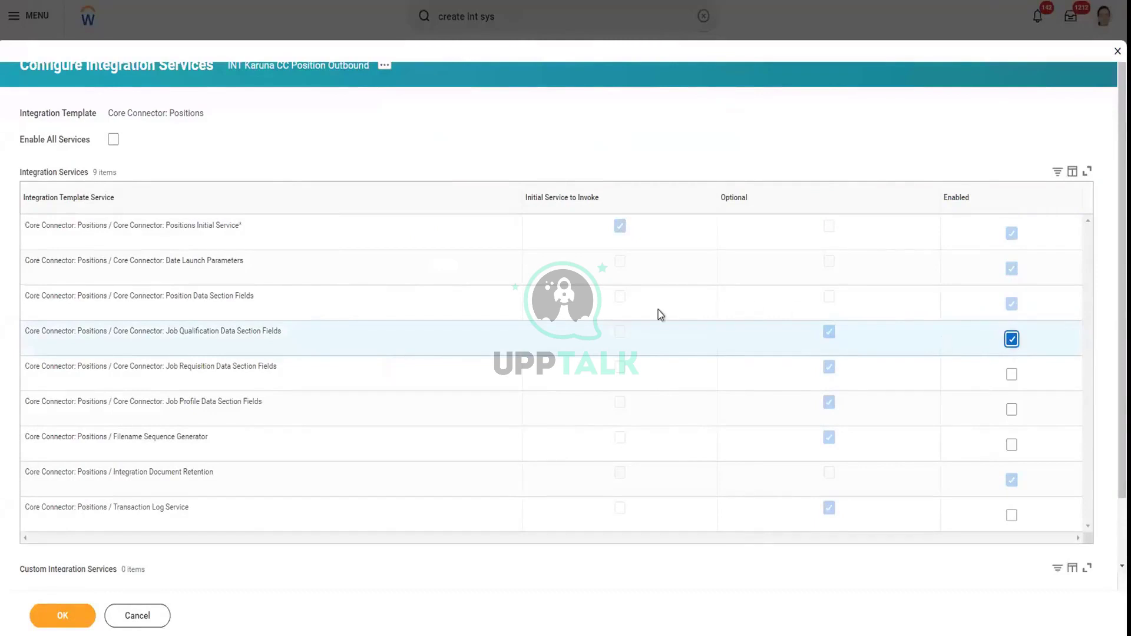
pyautogui.click(1012, 375)
pyautogui.click(1012, 409)
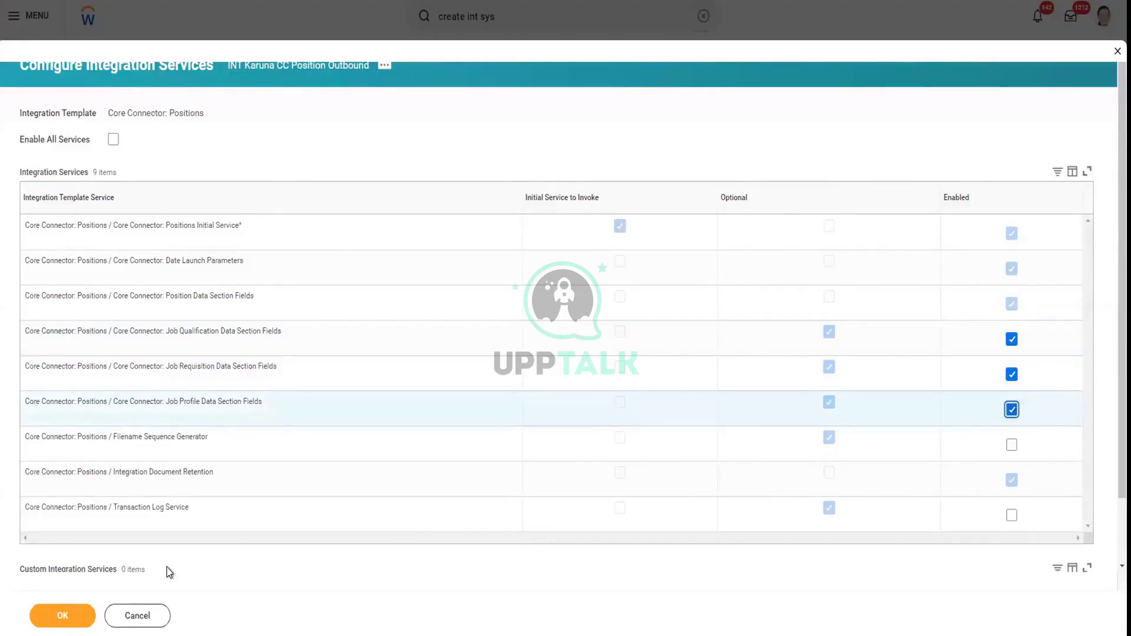
pyautogui.scroll(-1, 134, 574)
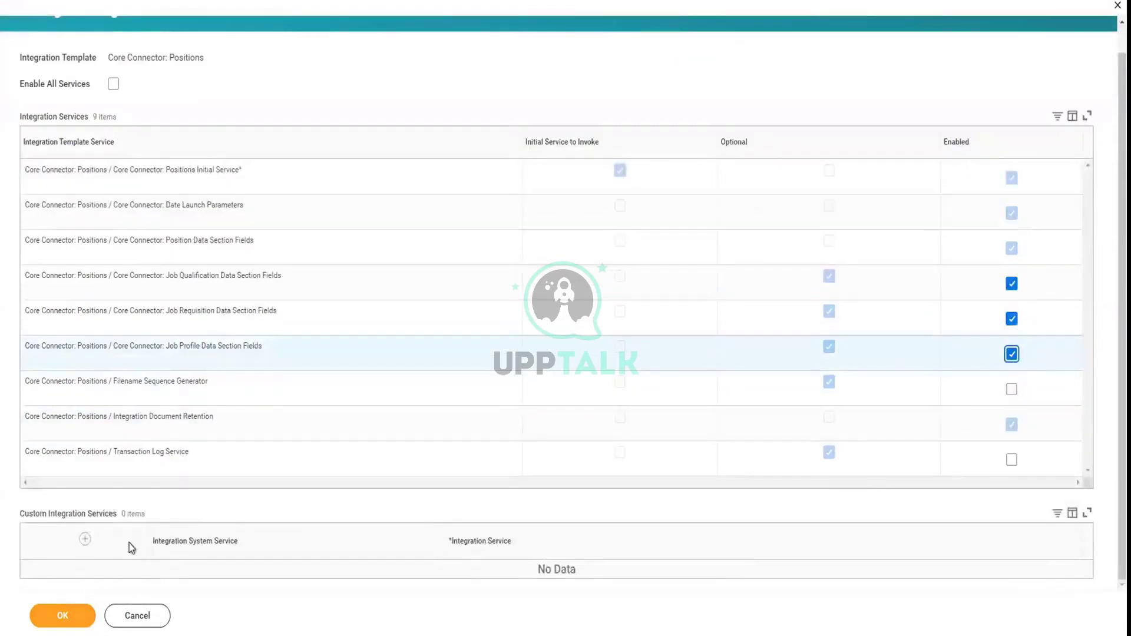
pyautogui.scroll(1, 141, 527)
pyautogui.scroll(-1, 94, 577)
pyautogui.click(80, 608)
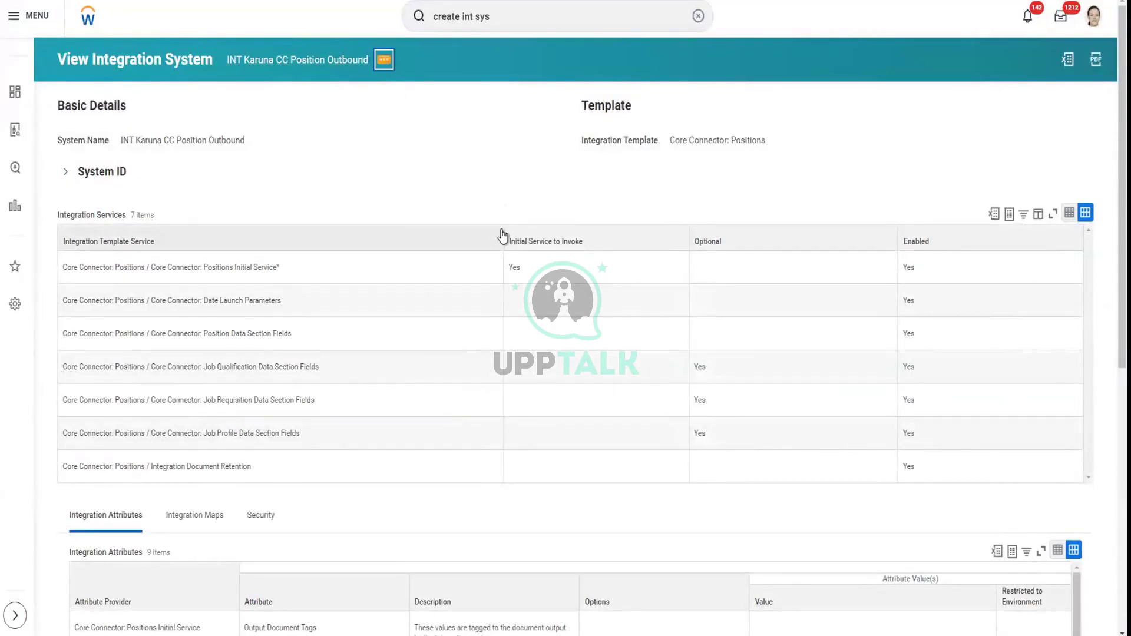
# Open Integration System > Configure Integration Field Attributes from the system's related actions
pyautogui.moveTo(504, 228)
pyautogui.moveTo(484, 113)
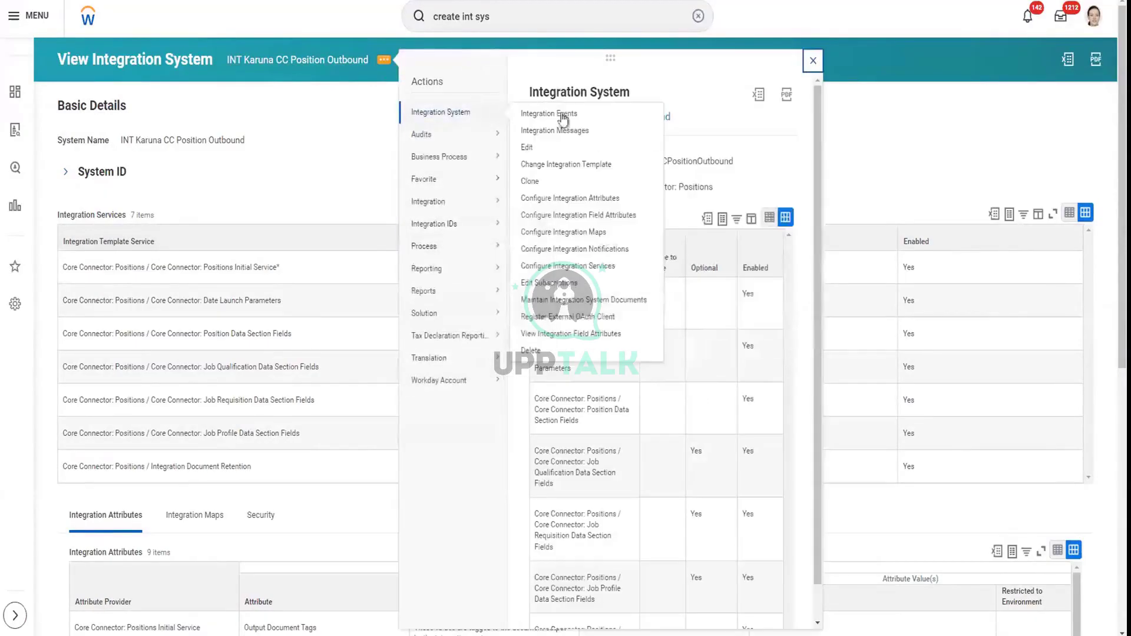
pyautogui.click(597, 216)
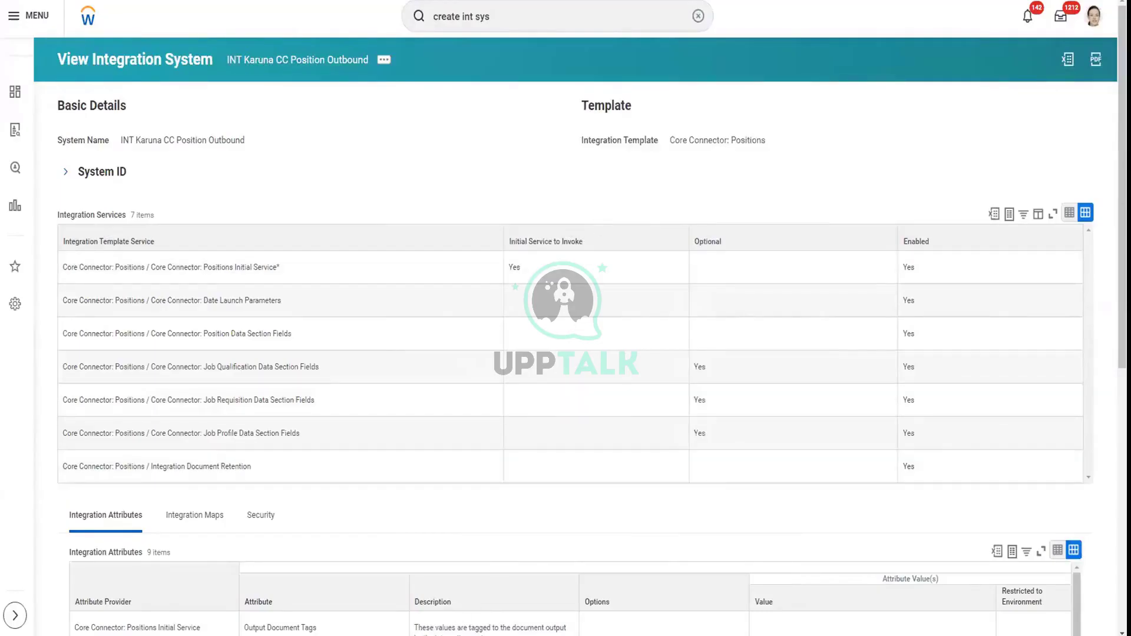
pyautogui.click(415, 635)
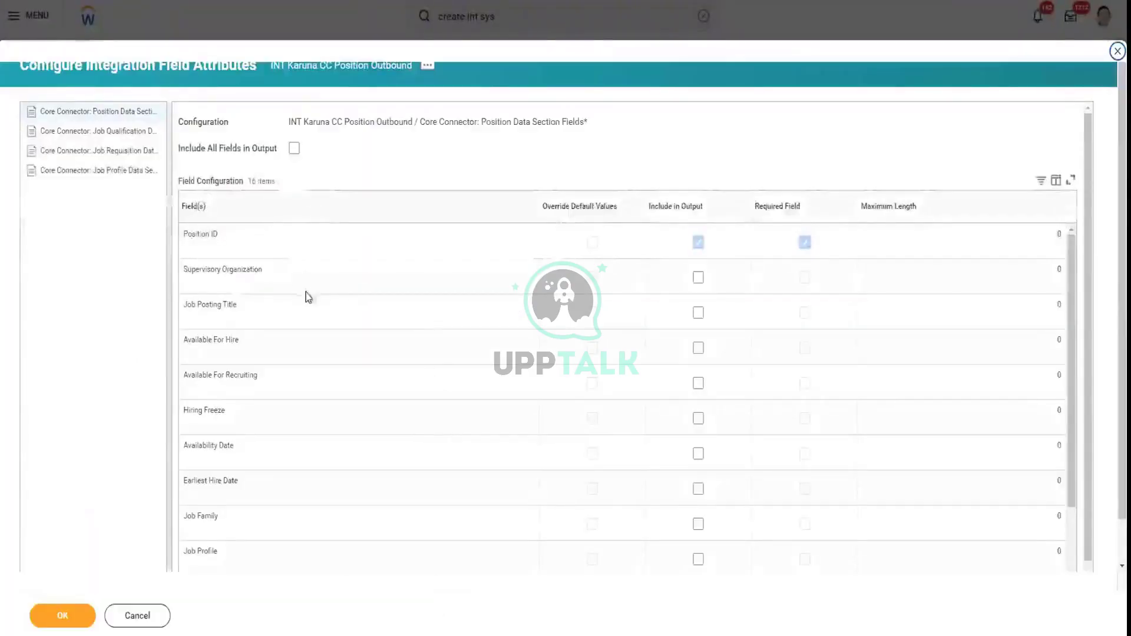
# Mark Supervisory Organization, Hiring Freeze, Availability Date and Worker Type as output fields and save the attributes
pyautogui.click(698, 278)
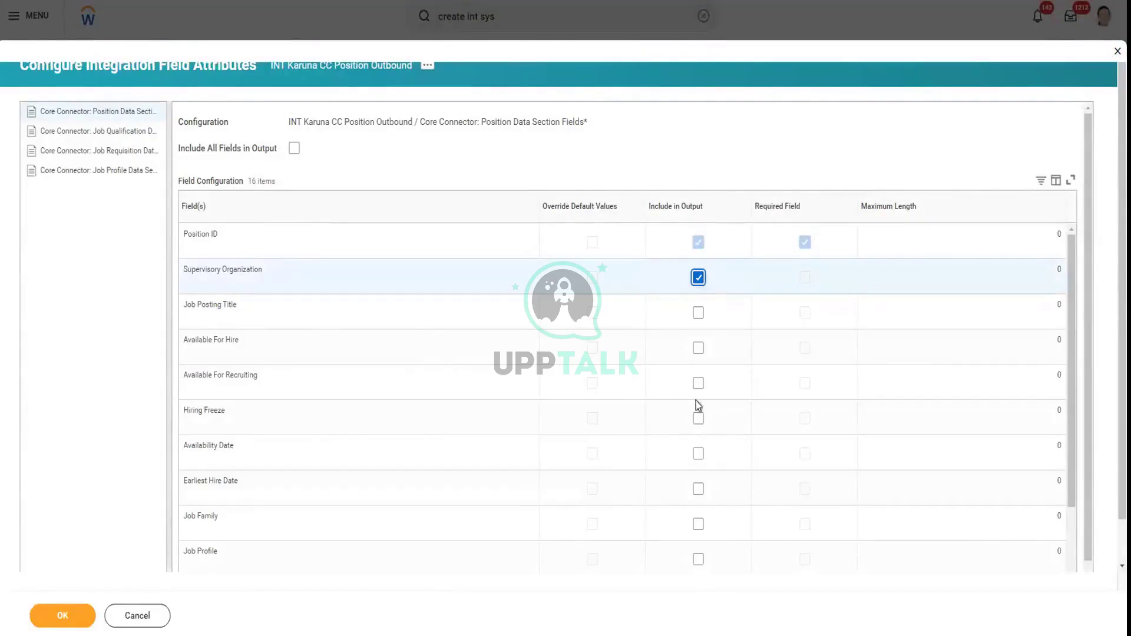
pyautogui.click(698, 420)
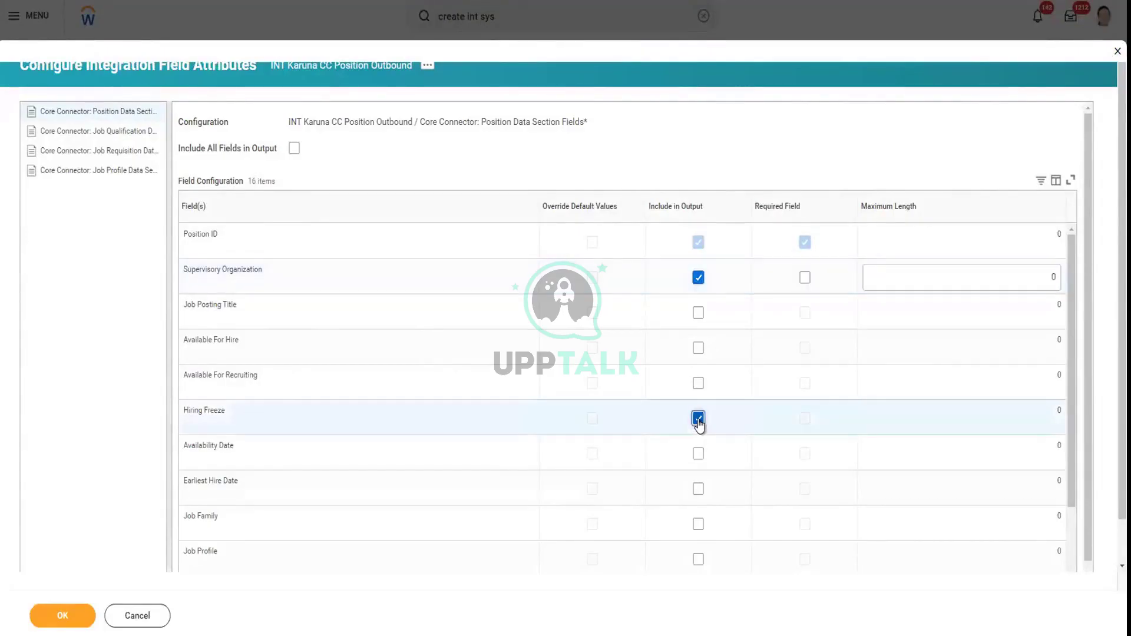
pyautogui.click(698, 454)
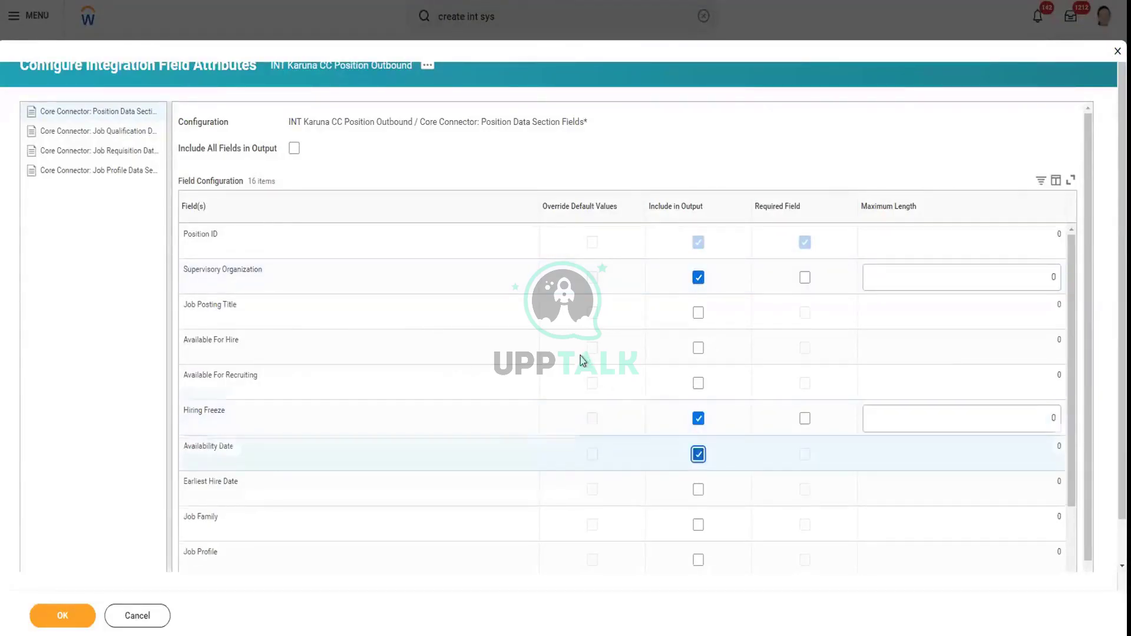
pyautogui.scroll(-2, 582, 360)
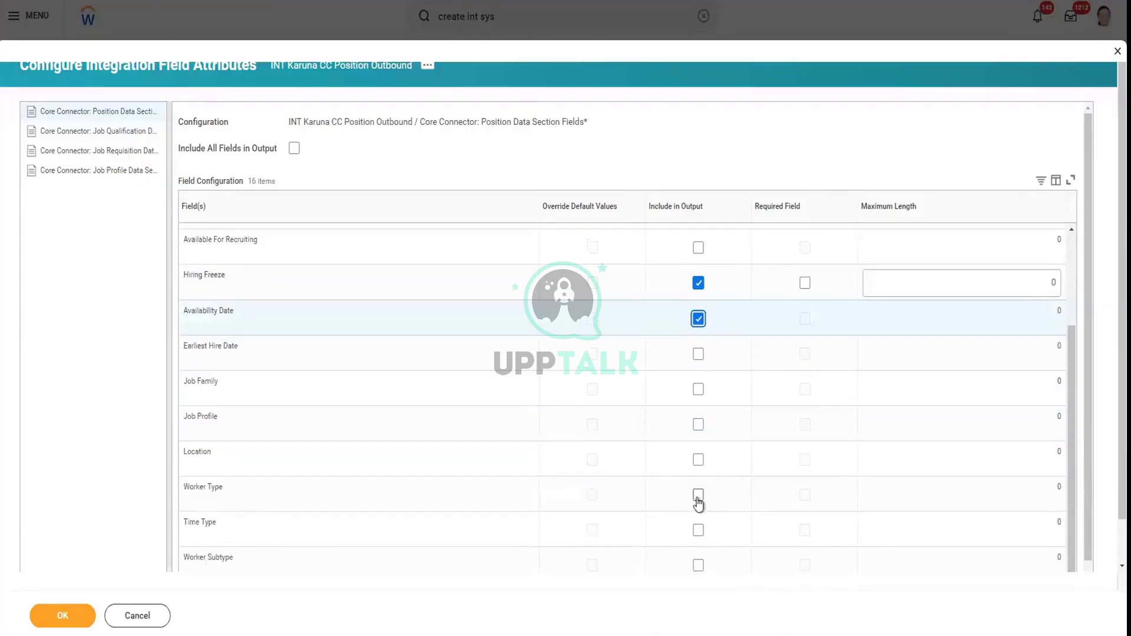
pyautogui.click(698, 497)
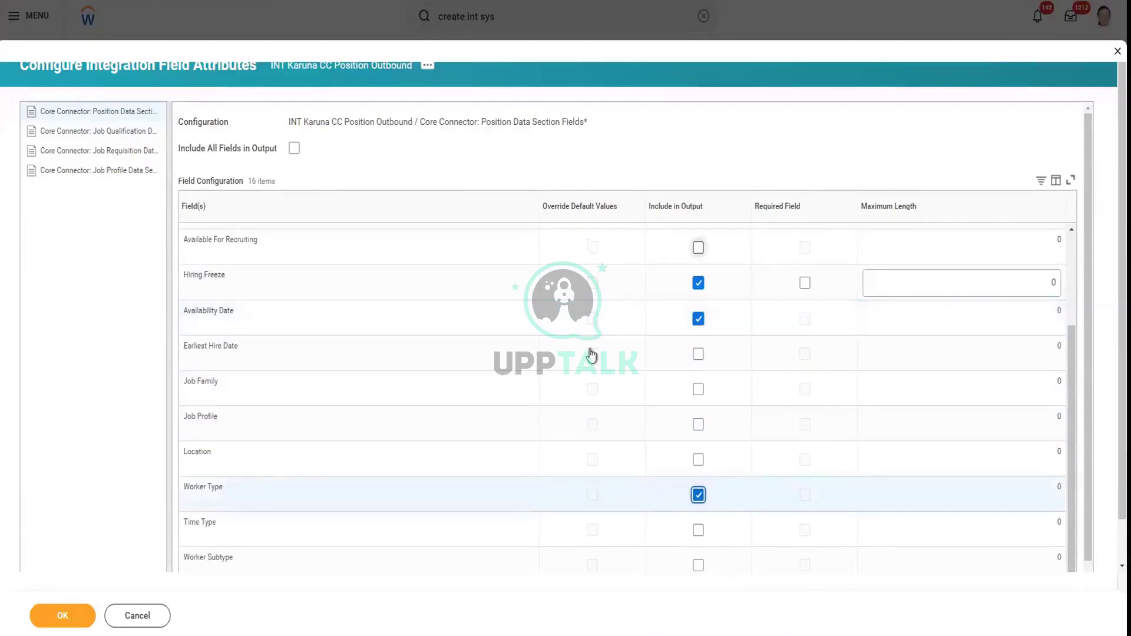
pyautogui.scroll(3, 591, 356)
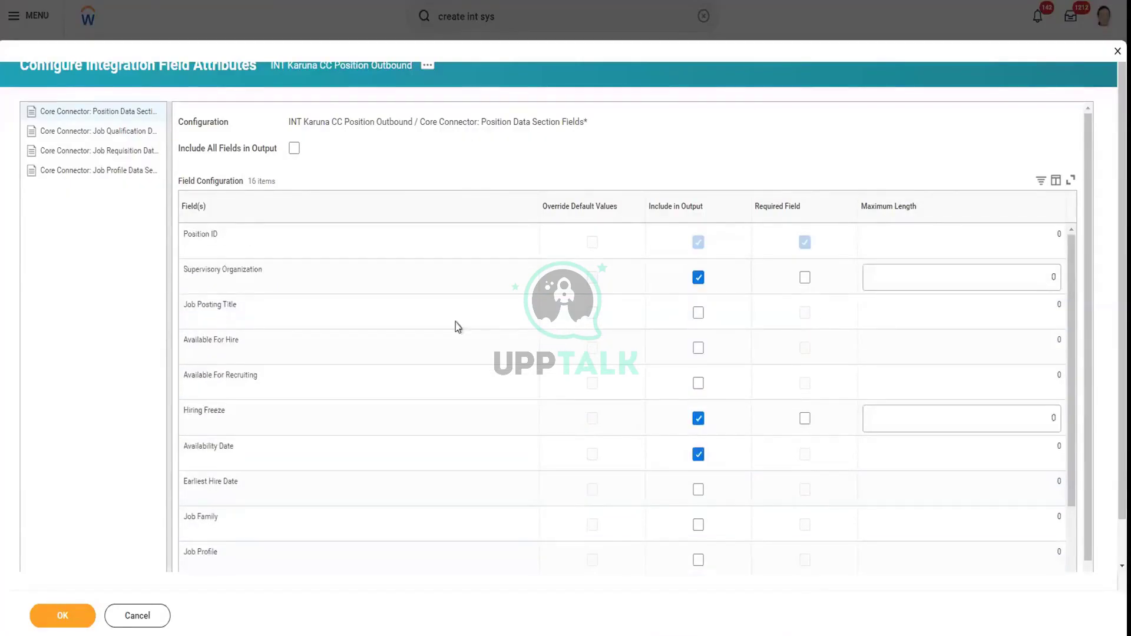
pyautogui.click(88, 615)
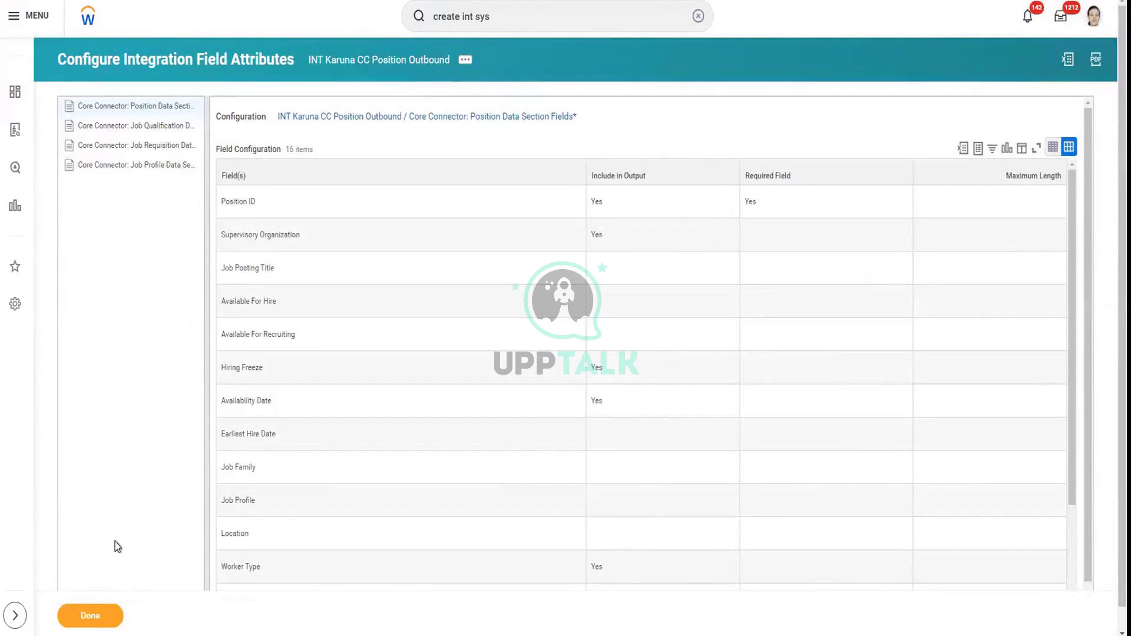
pyautogui.click(107, 617)
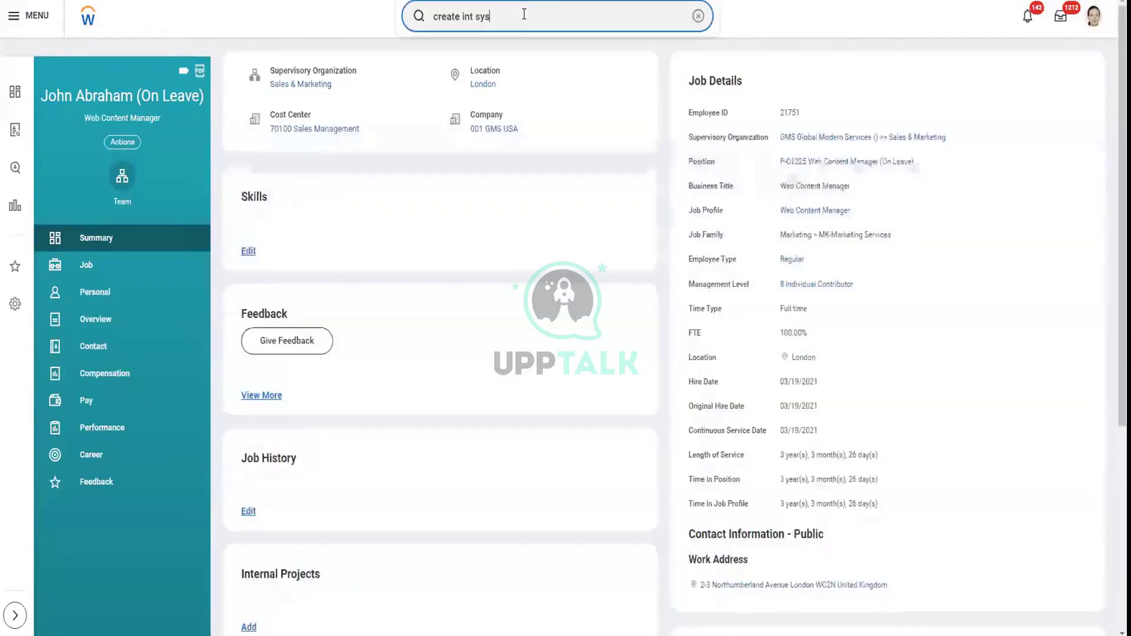
# Search intsys:karuna and open the INT Karuna CC Position Outbound integration system
pyautogui.moveTo(523, 16); pyautogui.dragTo(396, 32)
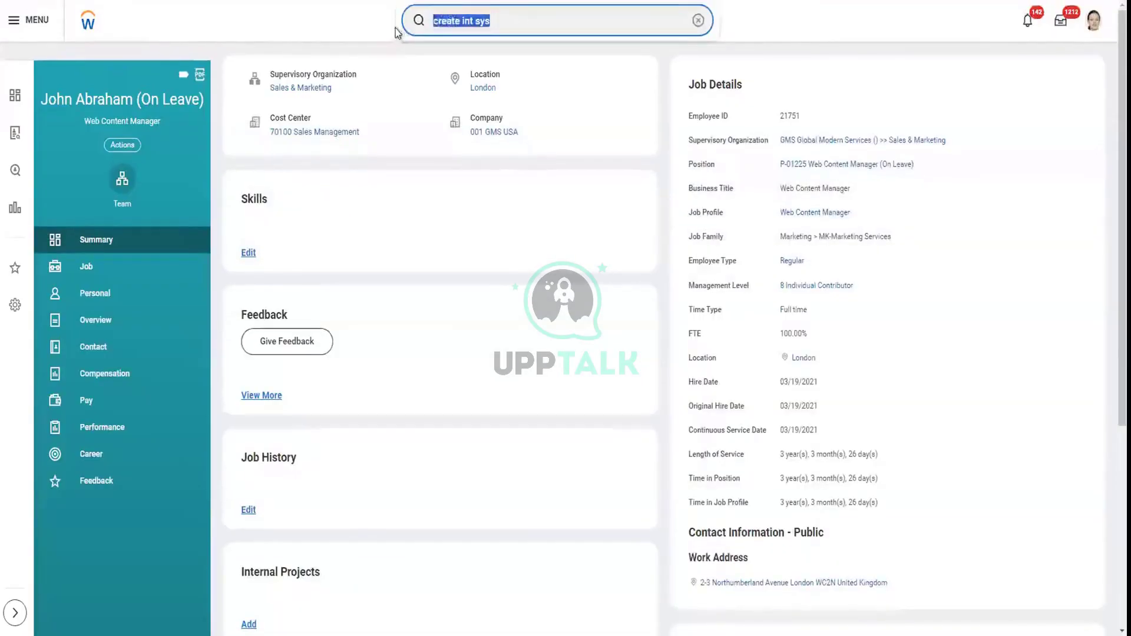
pyautogui.write('intsys')
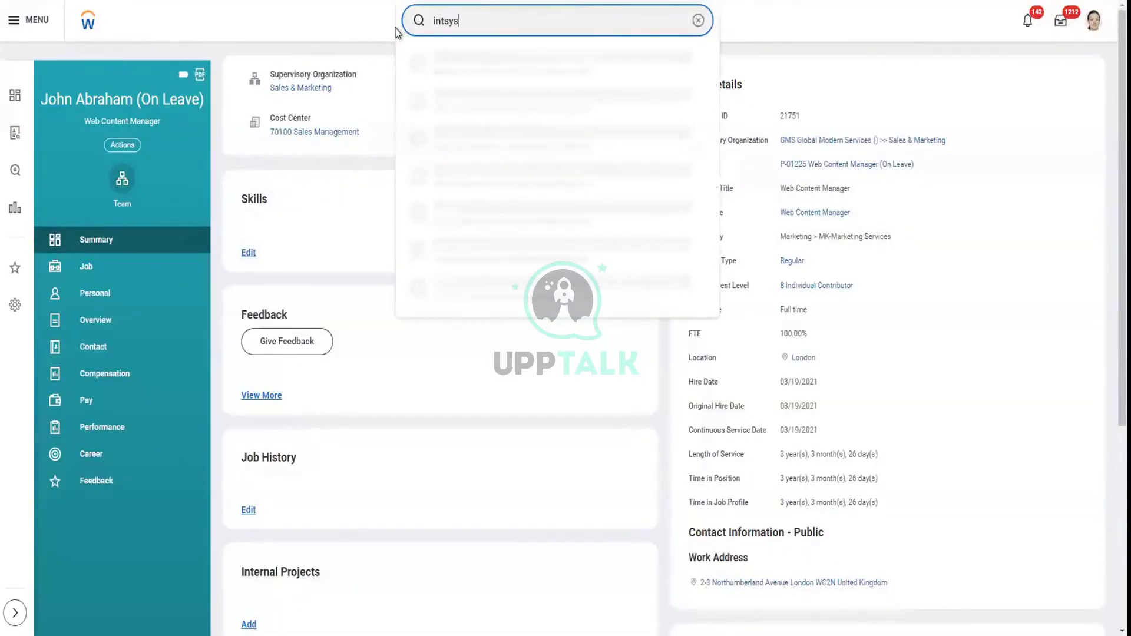
pyautogui.write(':karuna')
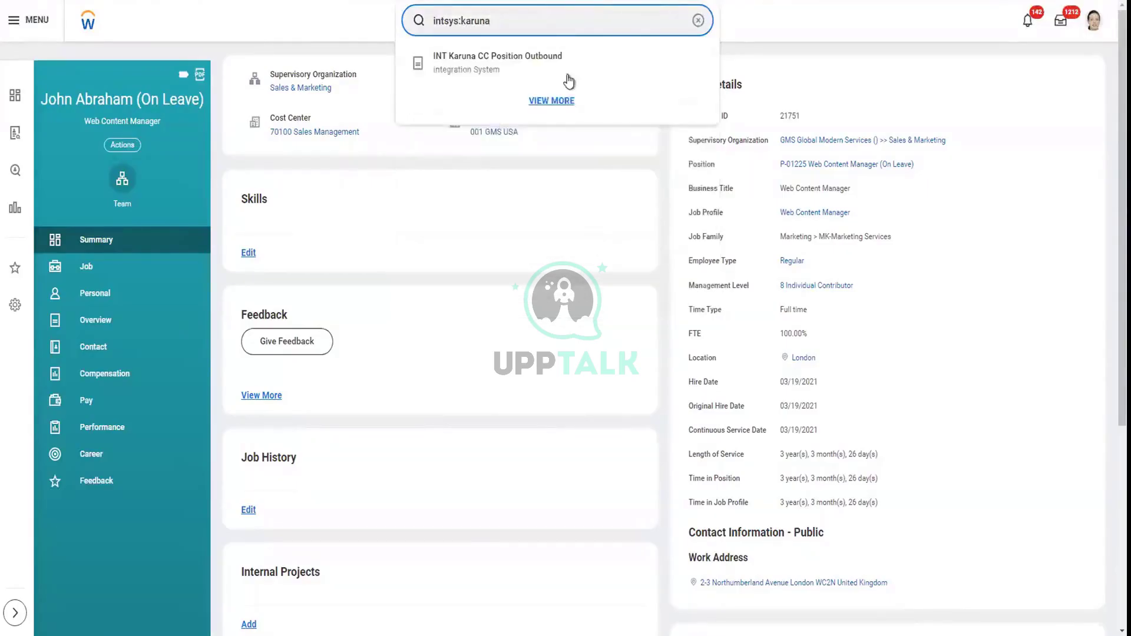
pyautogui.click(560, 74)
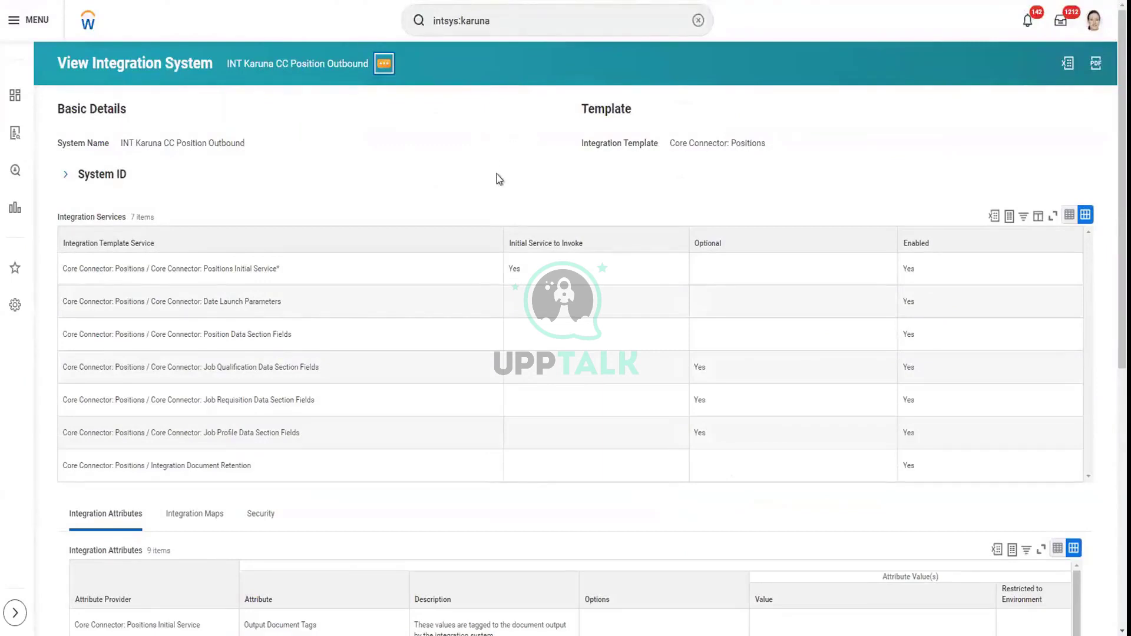
# Bring up Launch / Schedule from the system's Integration related actions
pyautogui.click(384, 63)
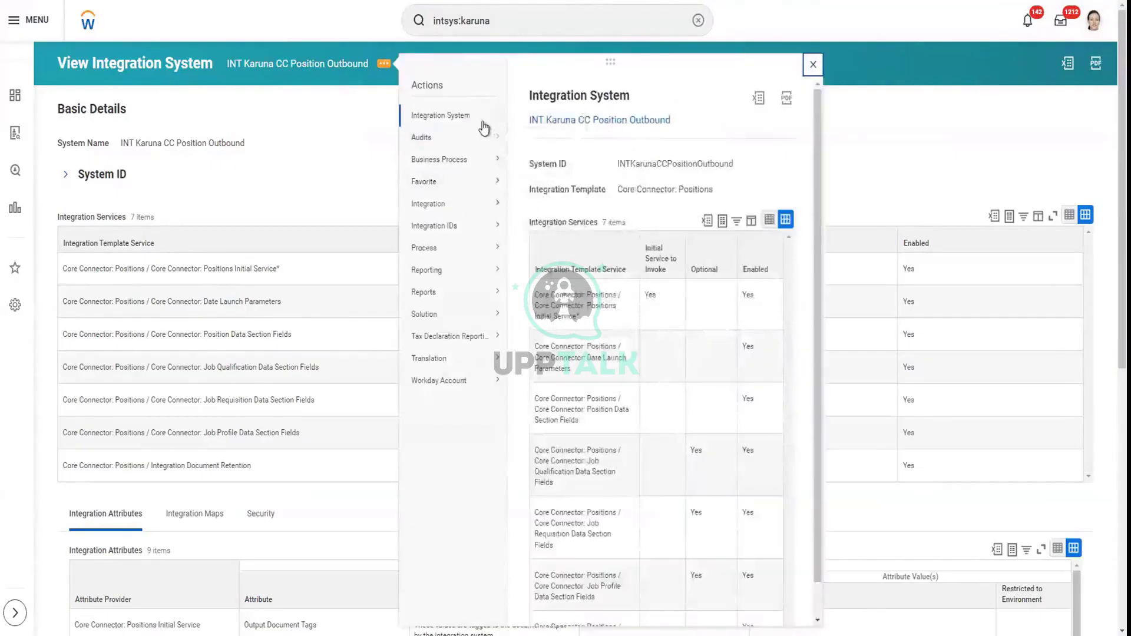
pyautogui.moveTo(483, 125)
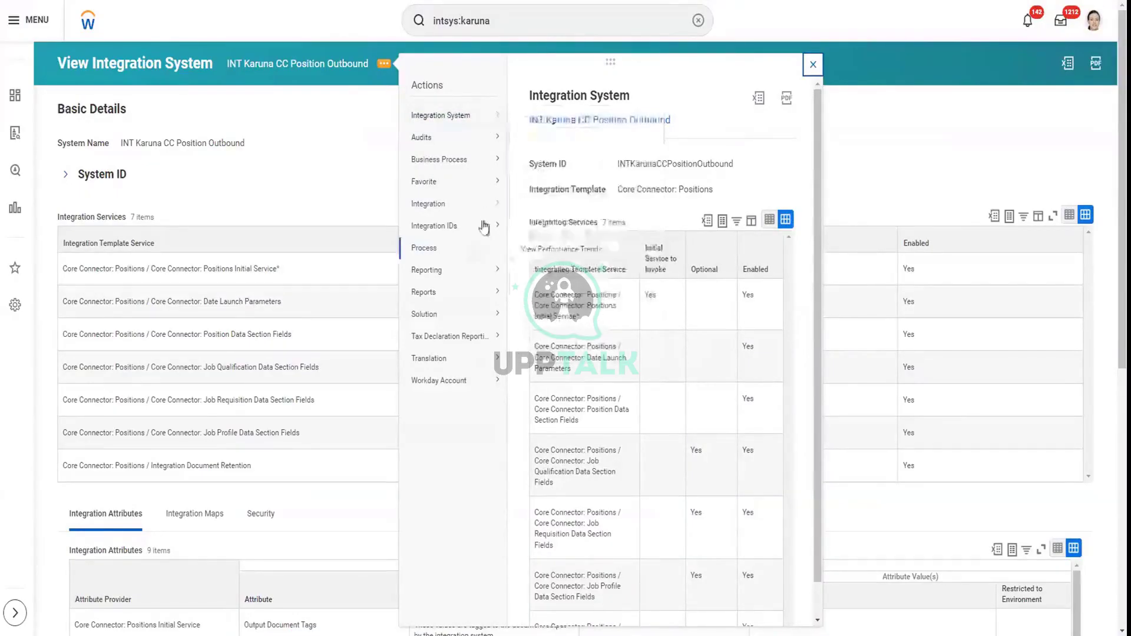
pyautogui.moveTo(491, 205)
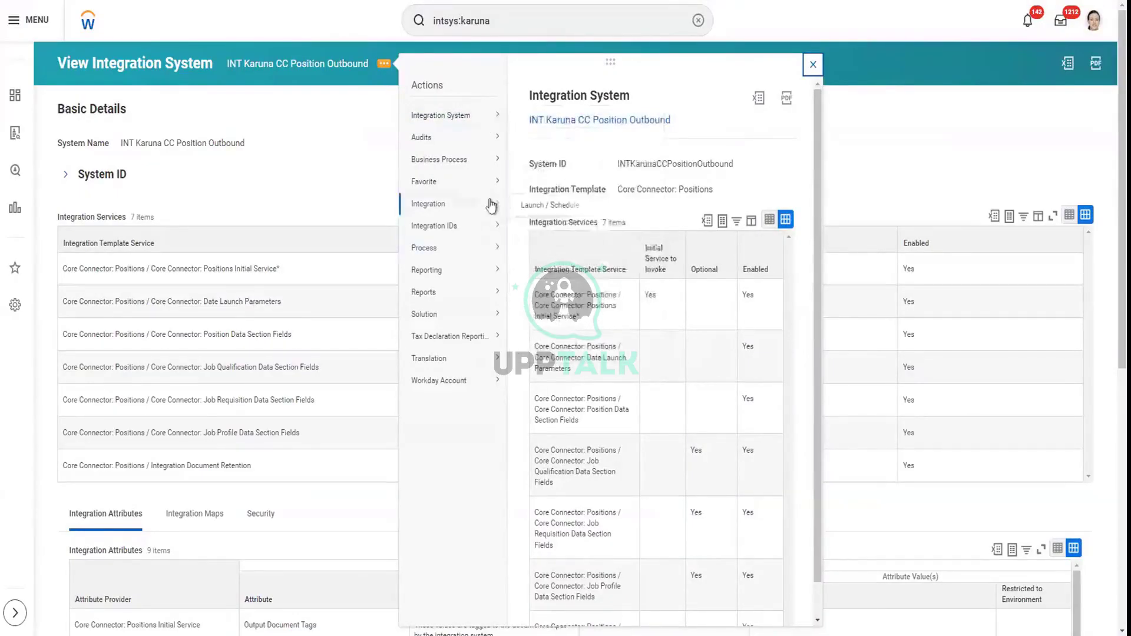
pyautogui.click(524, 206)
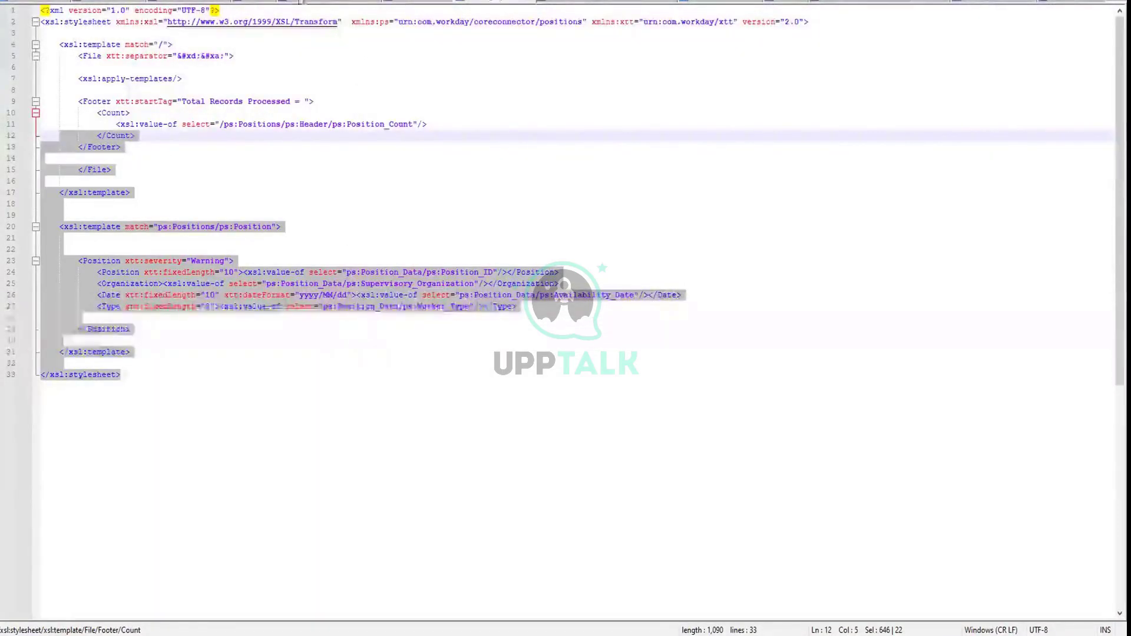
# In the positions XML output, select the first position ID P-00457
pyautogui.click(397, 1)
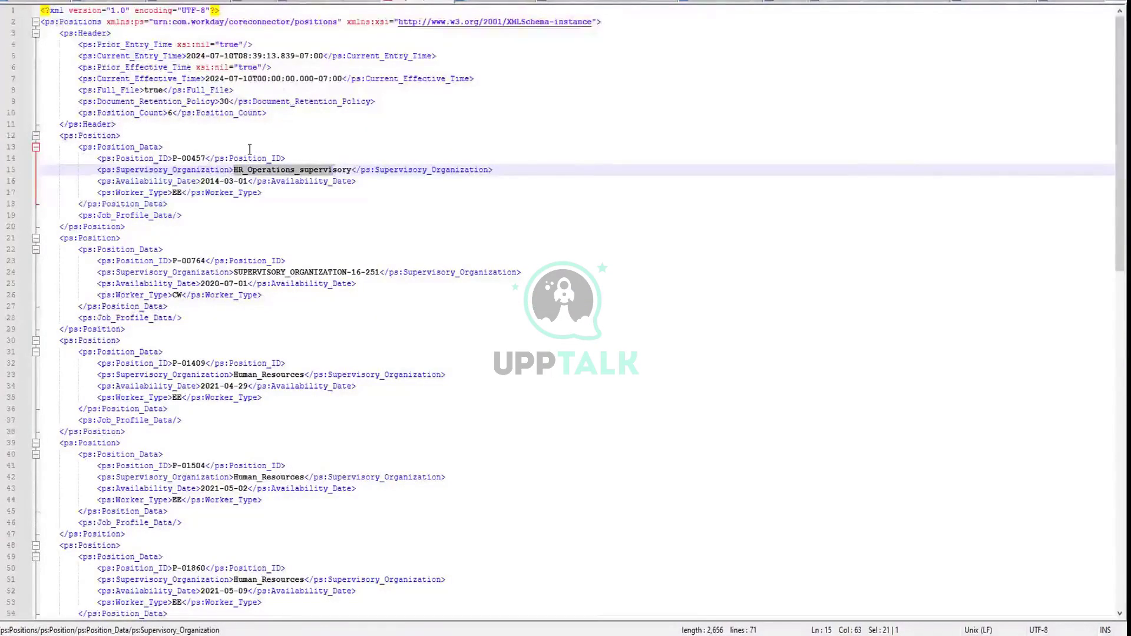
pyautogui.doubleClick(189, 158)
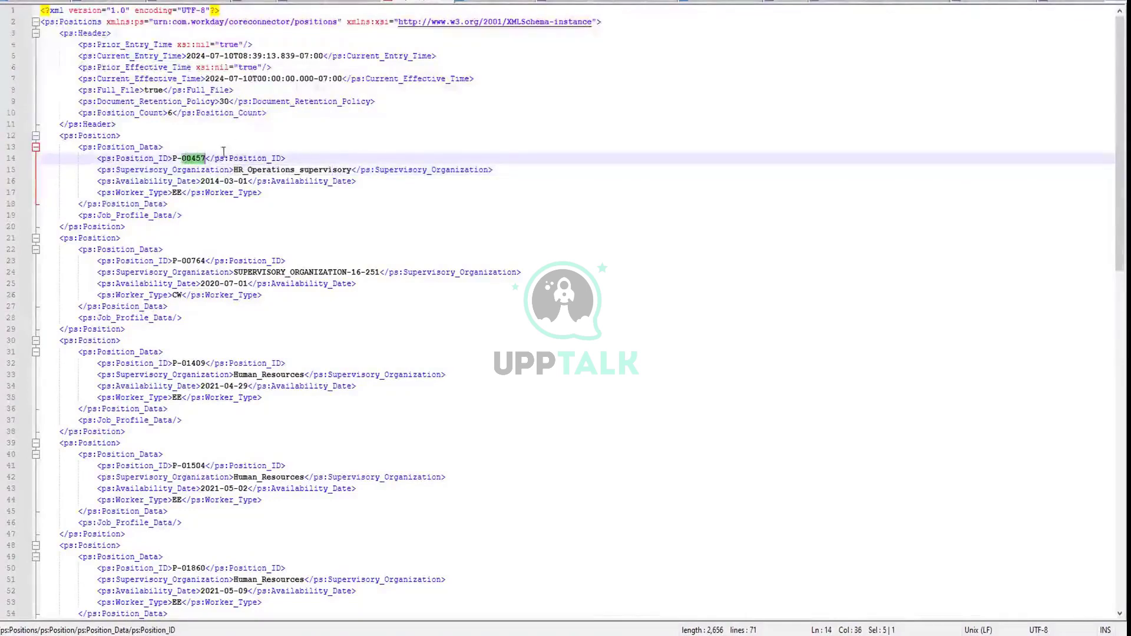
pyautogui.click(205, 153)
pyautogui.moveTo(205, 153); pyautogui.dragTo(172, 157)
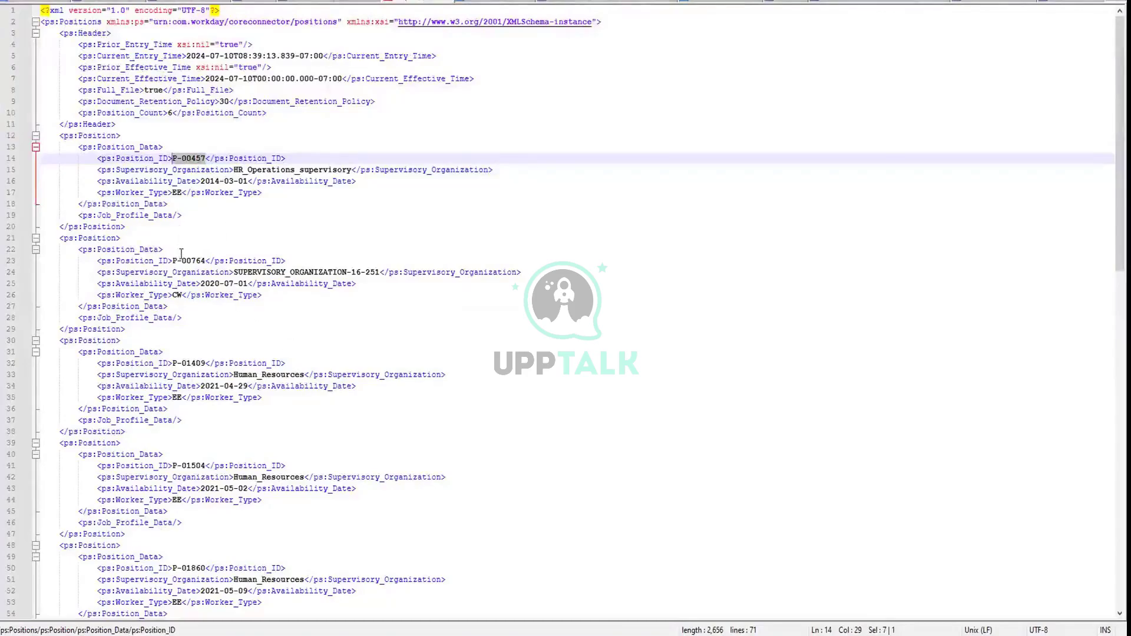
pyautogui.scroll(-1, 182, 256)
pyautogui.scroll(1, 188, 261)
pyautogui.scroll(-1, 193, 266)
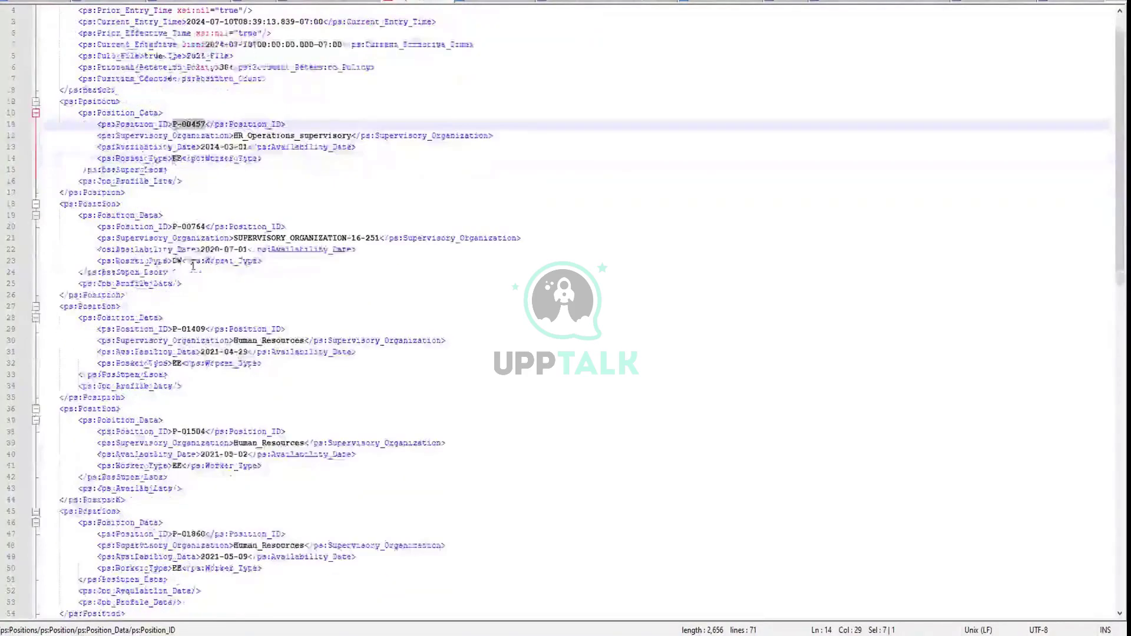
pyautogui.scroll(-4, 192, 266)
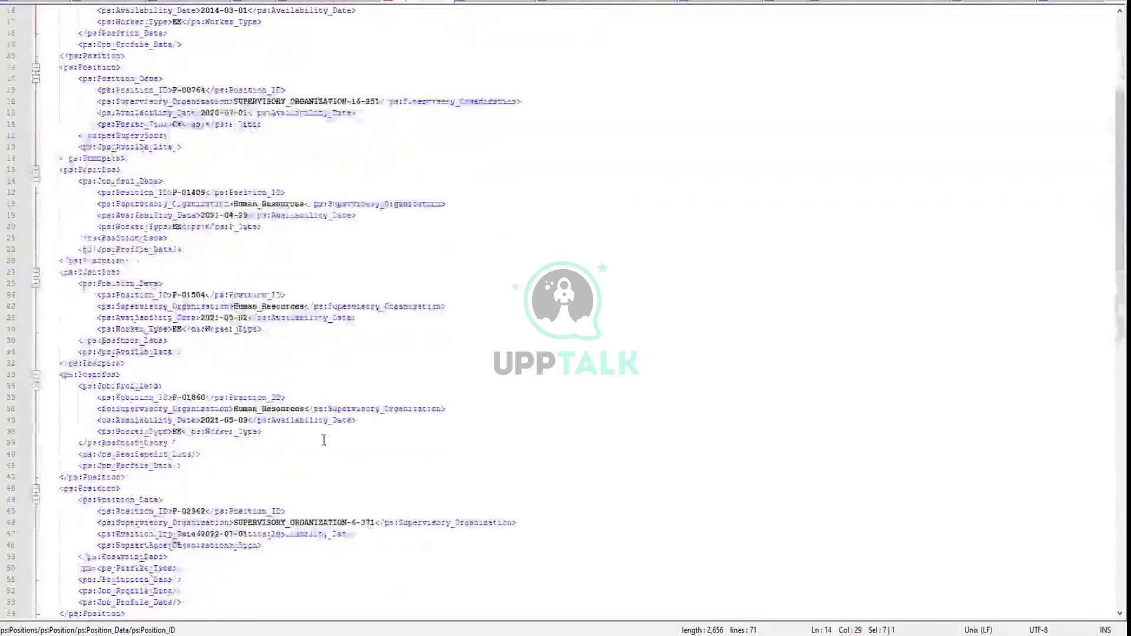
pyautogui.scroll(5, 324, 437)
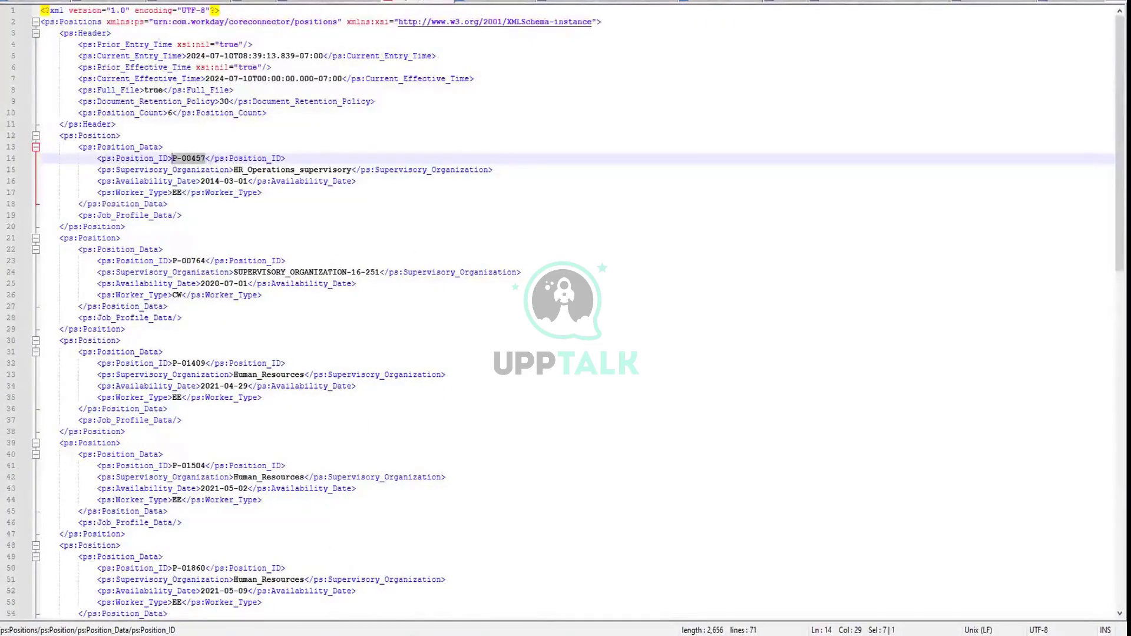
# Back in Workday, confirm the launch dialog to run the integration now
pyautogui.moveTo(328, 635)
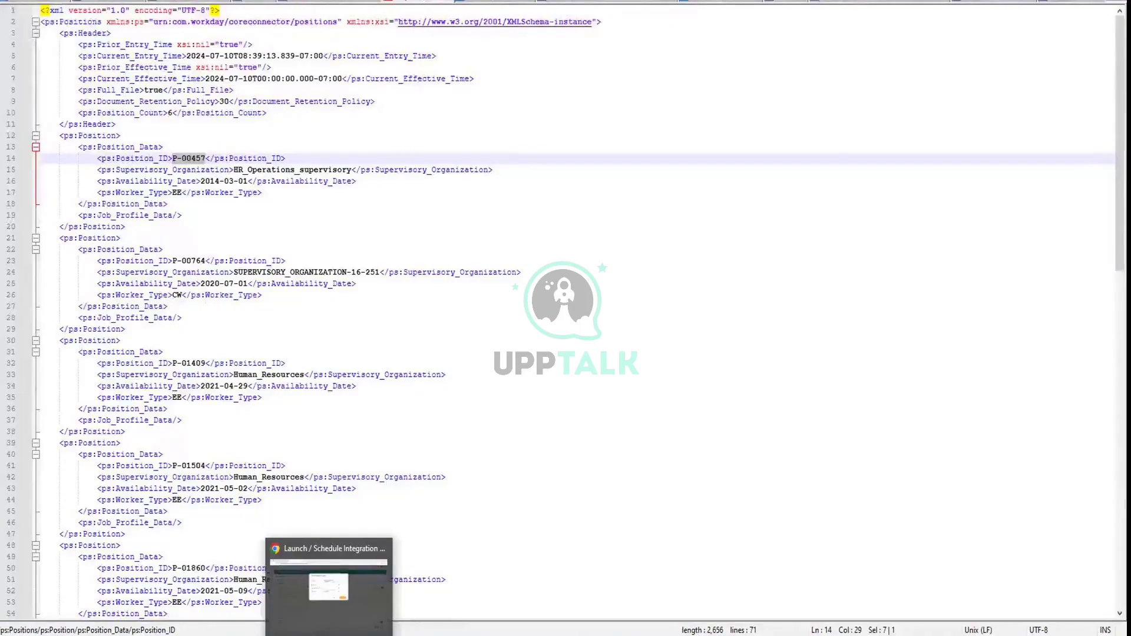
pyautogui.click(329, 583)
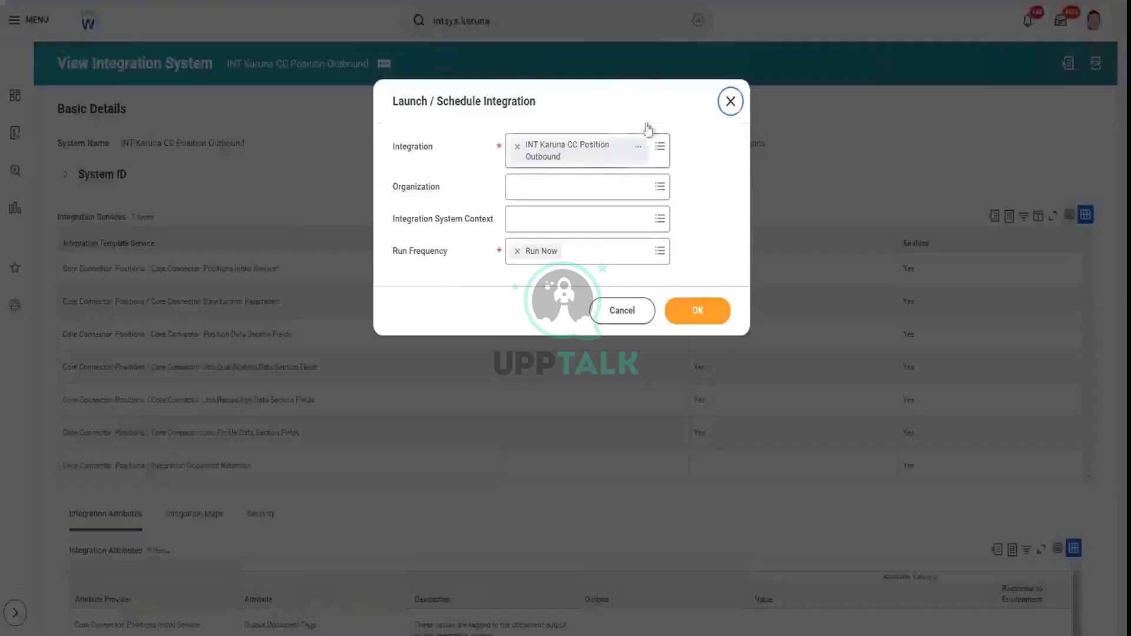
pyautogui.click(698, 311)
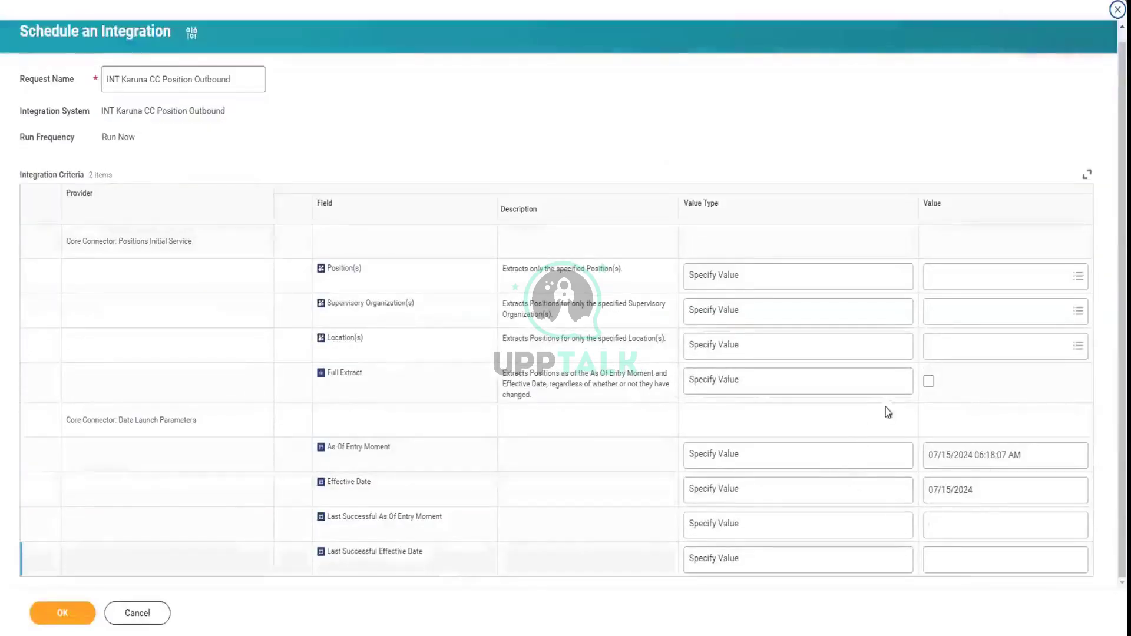
# Request a full extract and add positions P-00457 and P-00764 to the Position(s) filter
pyautogui.click(929, 381)
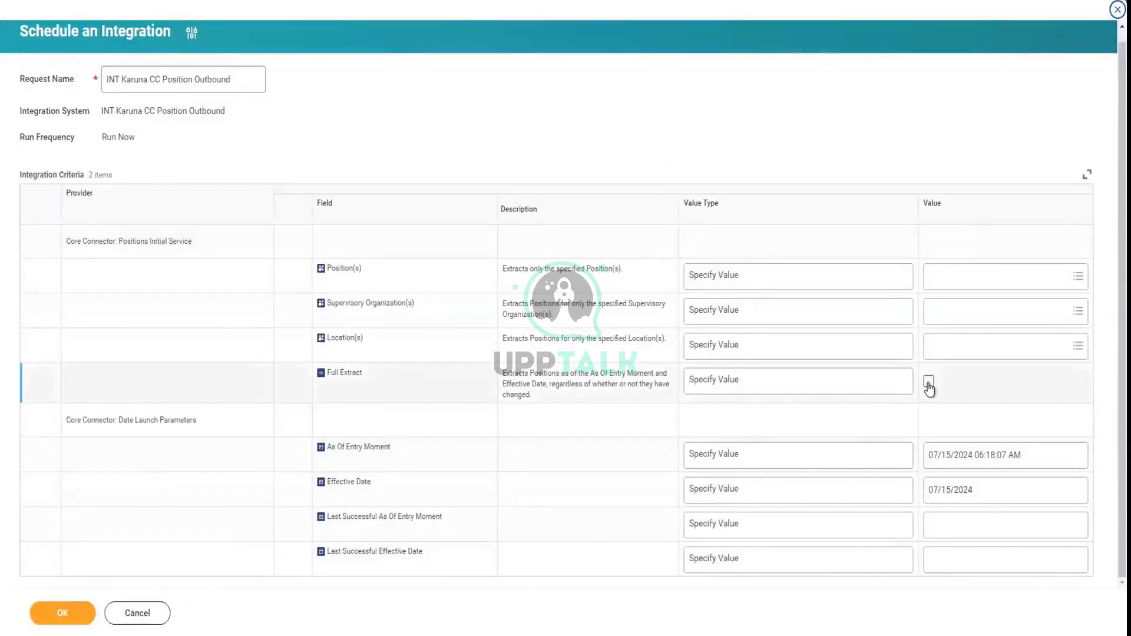
pyautogui.click(964, 278)
pyautogui.write('P-00457</ps:Position_ID>')
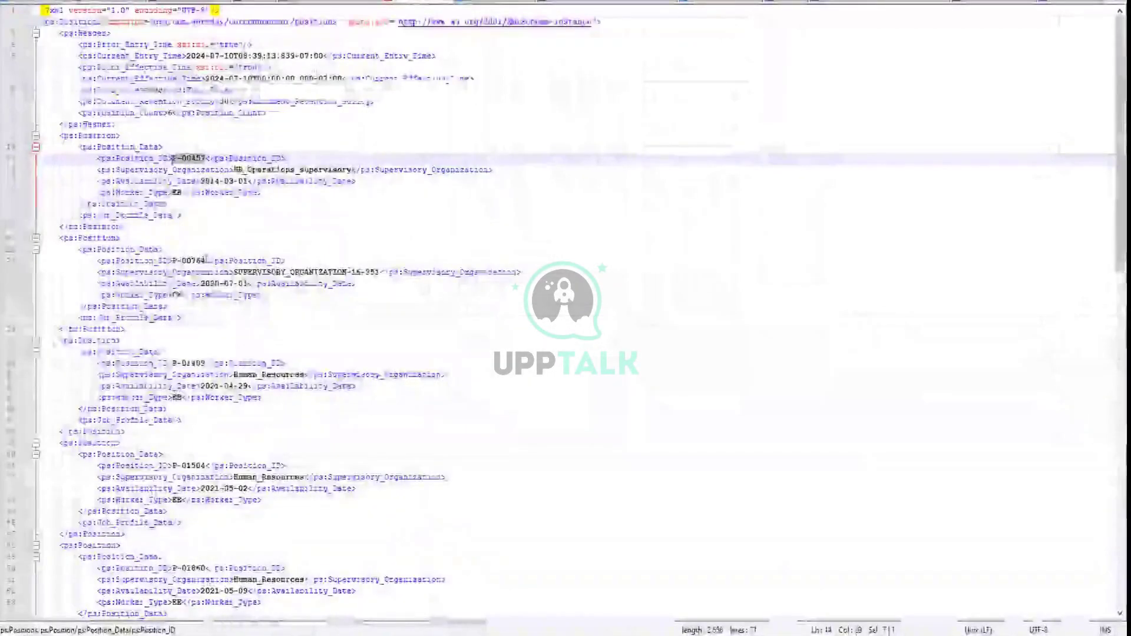
pyautogui.moveTo(195, 260)
pyautogui.mouseDown()
pyautogui.moveTo(205, 260)
pyautogui.moveTo(173, 260)
pyautogui.mouseUp()
pyautogui.hotkey('ctrl', 'c')
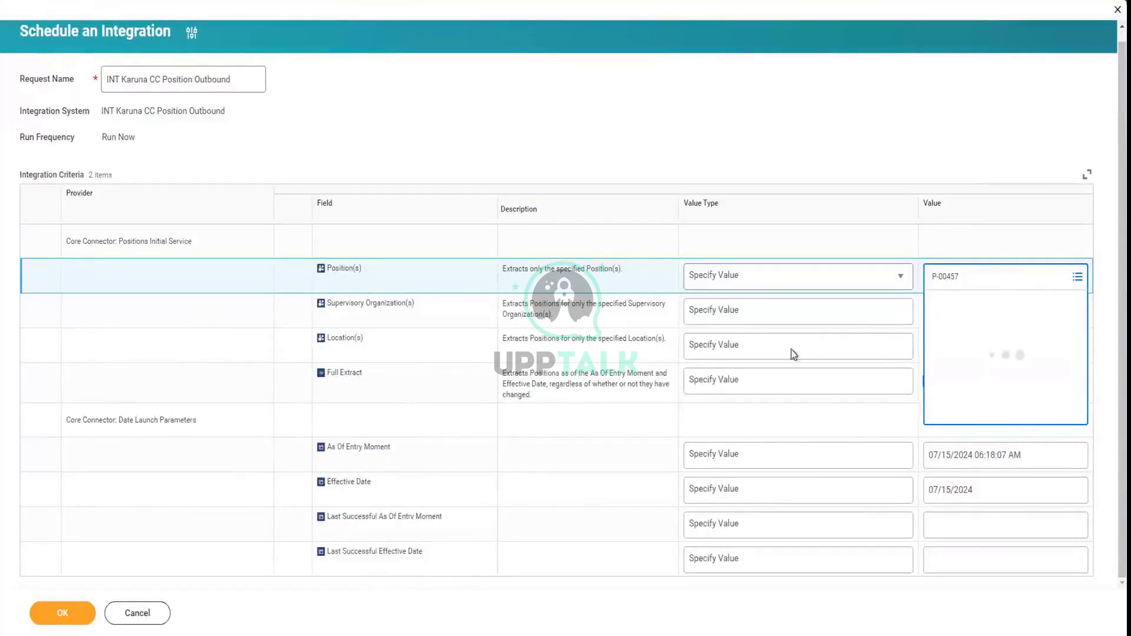
pyautogui.click(968, 280)
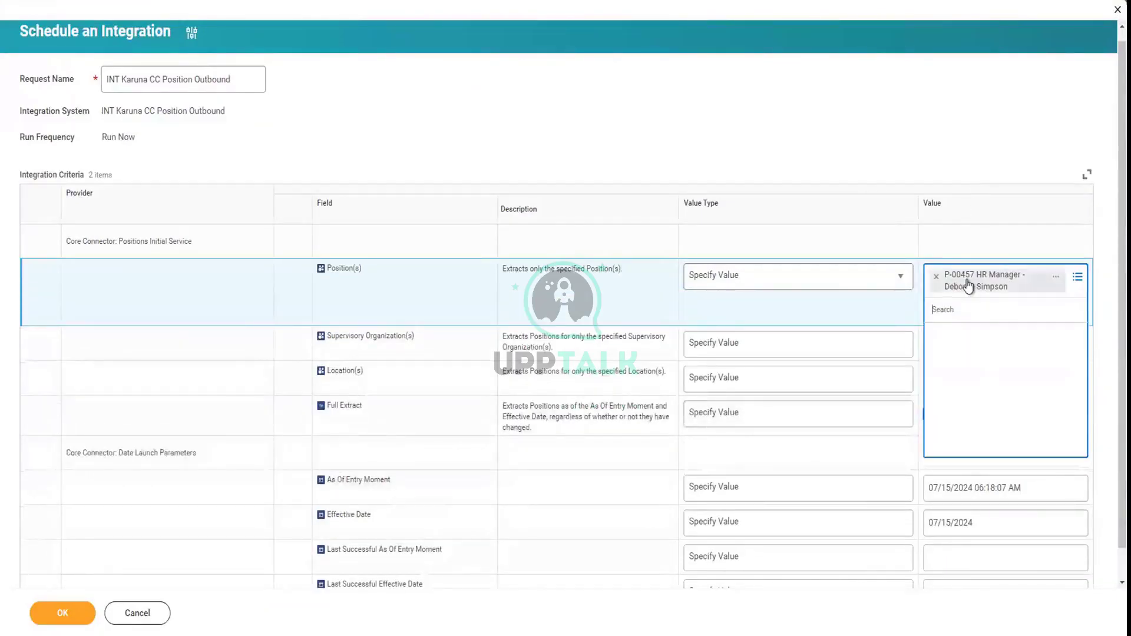
pyautogui.hotkey('ctrl', 'v')
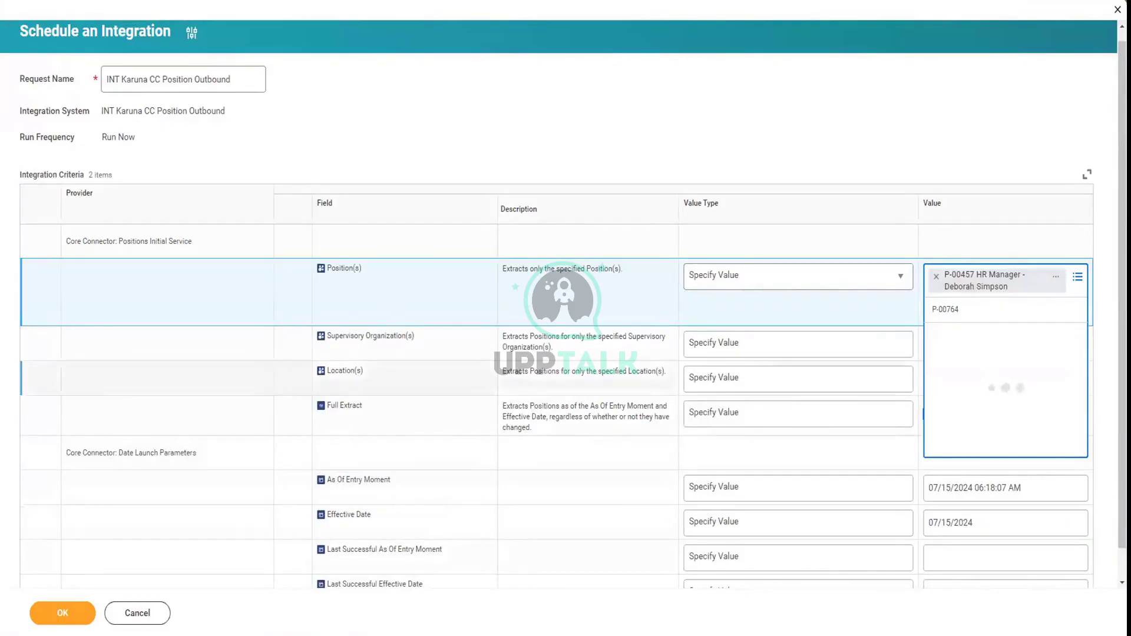
# Add positions P-01409 and P-01504 from the XML output, then launch the integration
pyautogui.hotkey('alt', 'Tab')
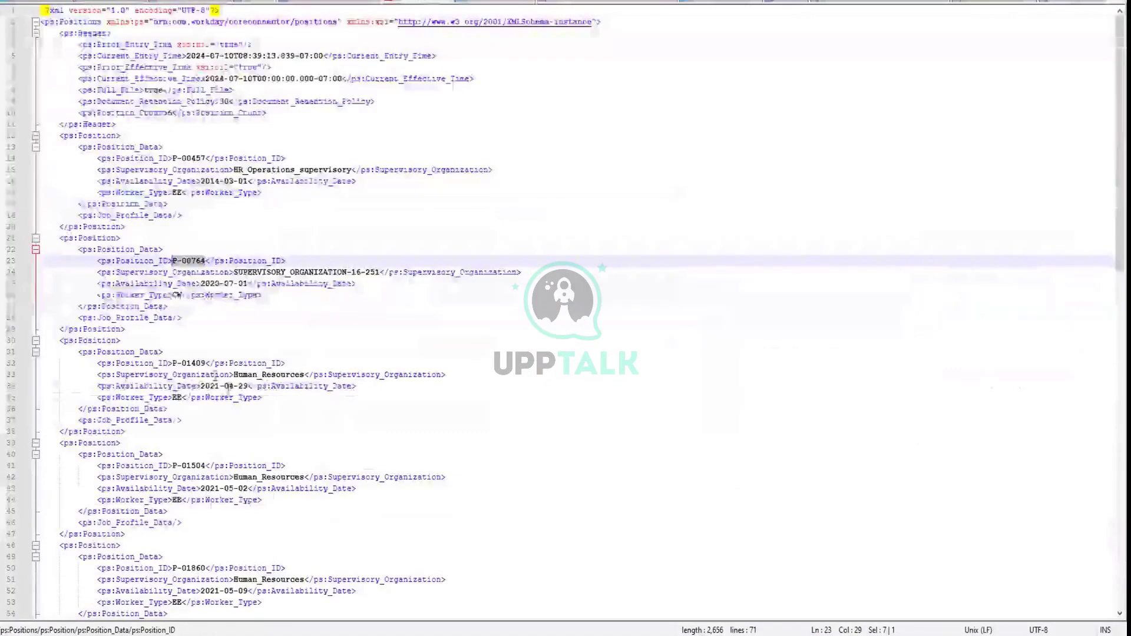
pyautogui.moveTo(206, 363); pyautogui.dragTo(174, 363)
pyautogui.hotkey('ctrl', 'c')
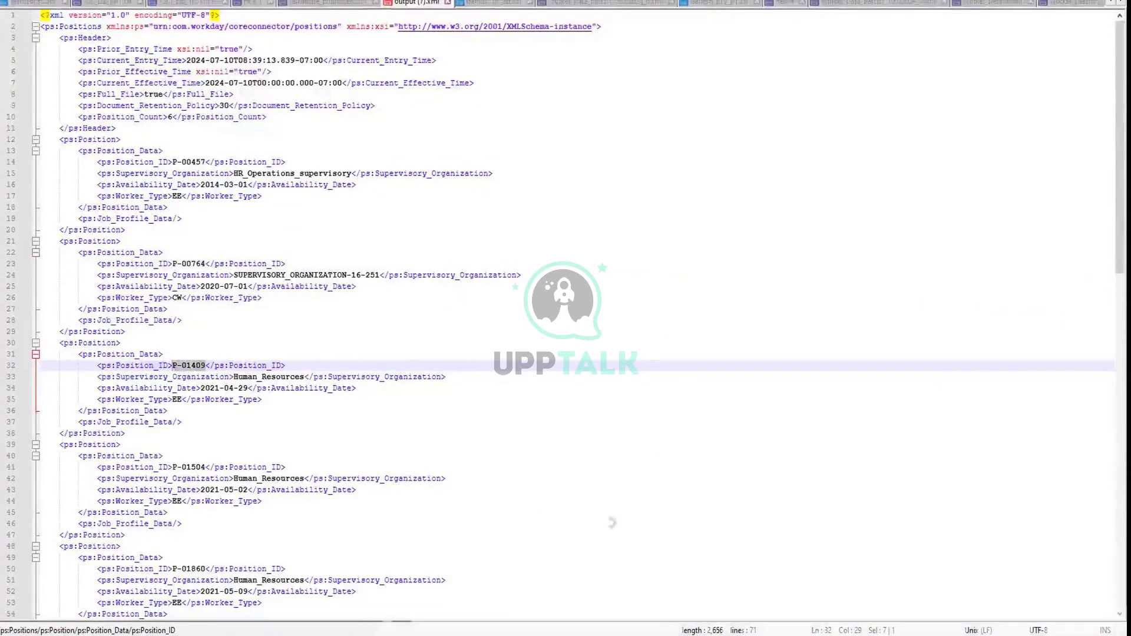
pyautogui.hotkey('alt', 'Tab')
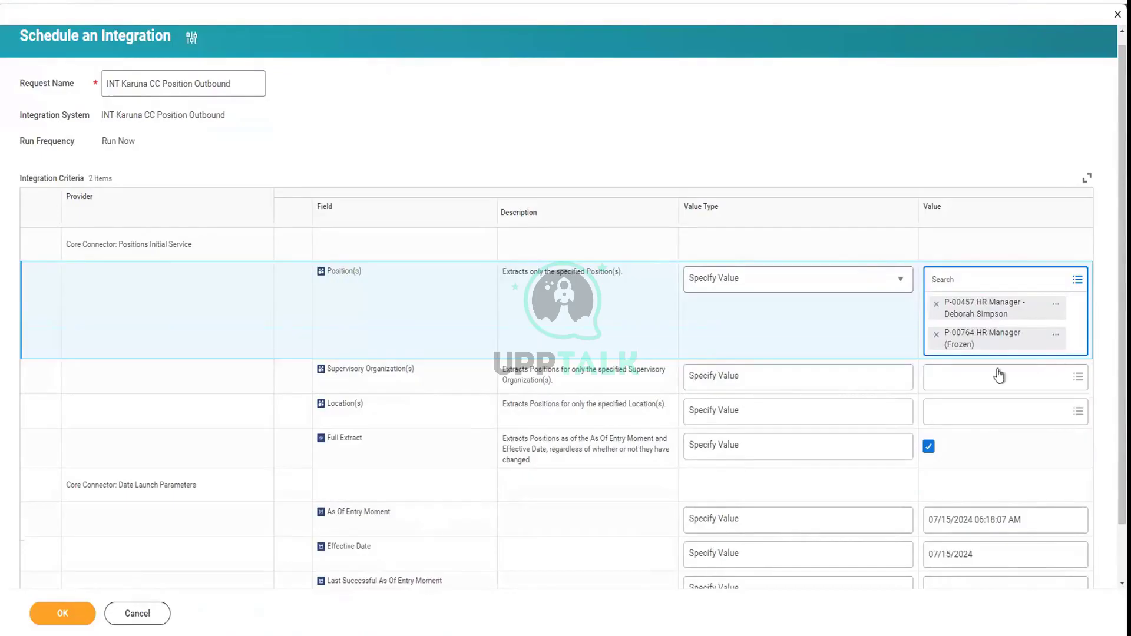
pyautogui.hotkey('ctrl', 'v')
pyautogui.press('Return')
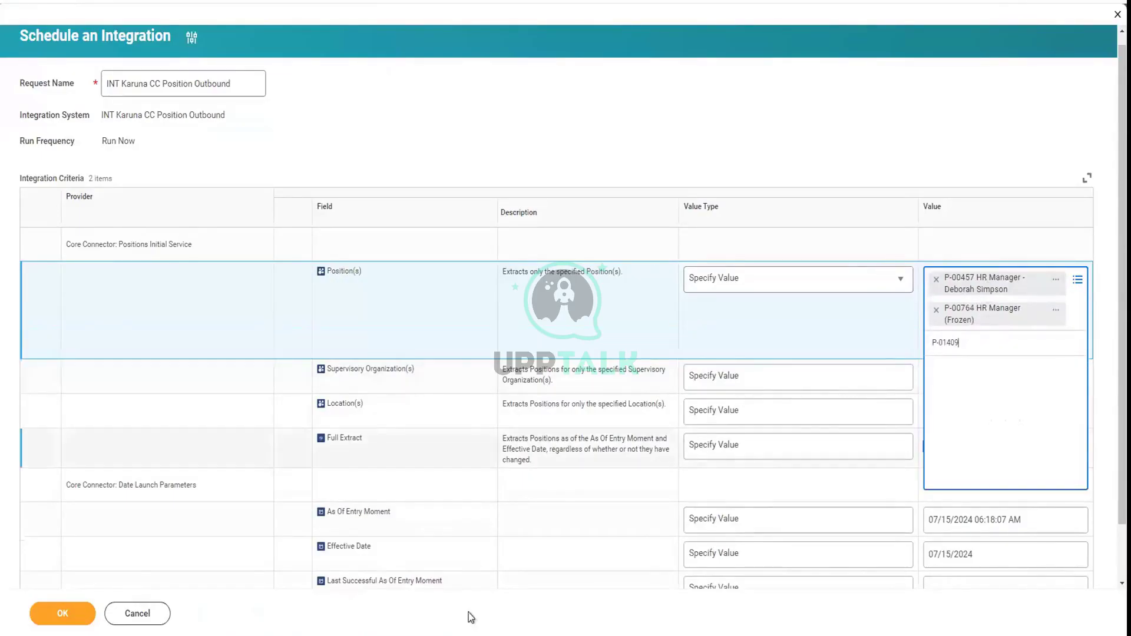
pyautogui.click(463, 635)
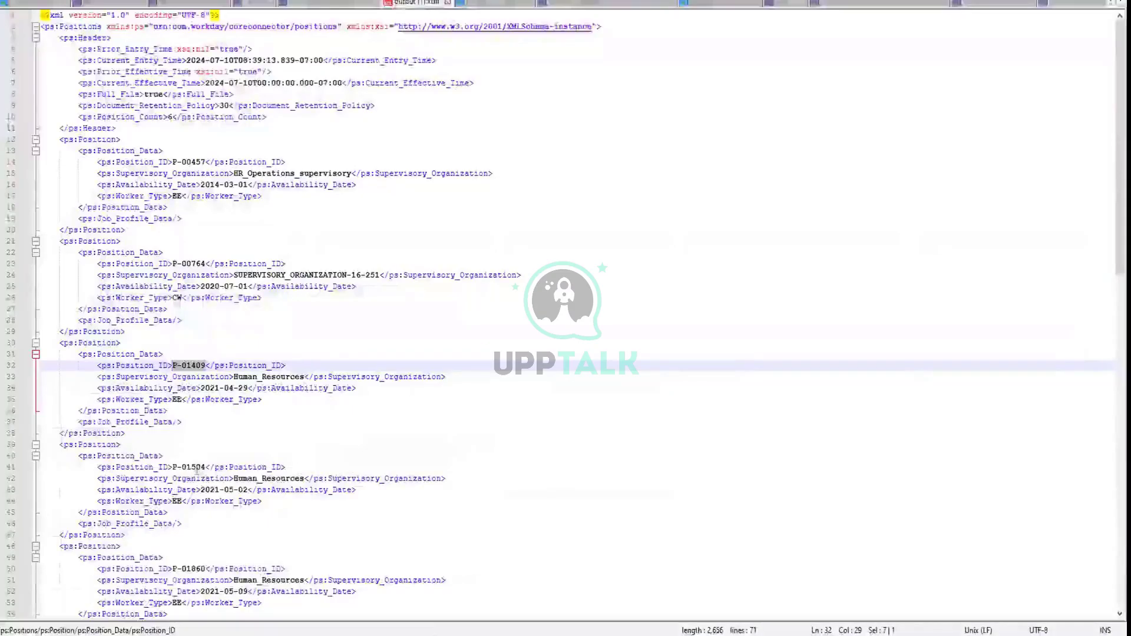
pyautogui.moveTo(206, 467); pyautogui.dragTo(171, 465)
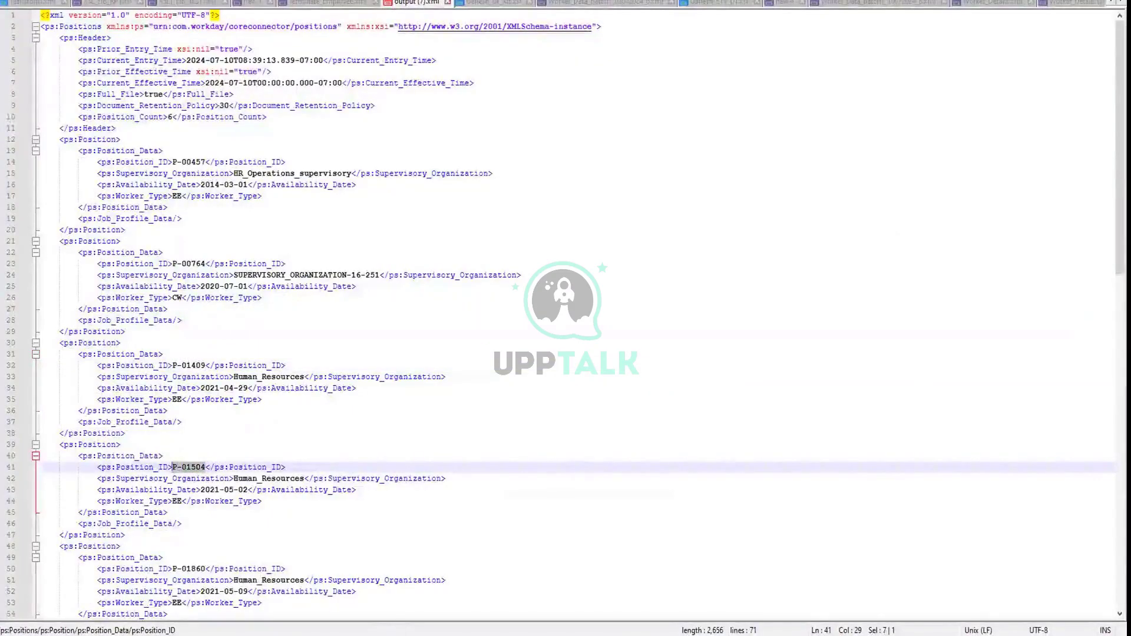
pyautogui.click(436, 635)
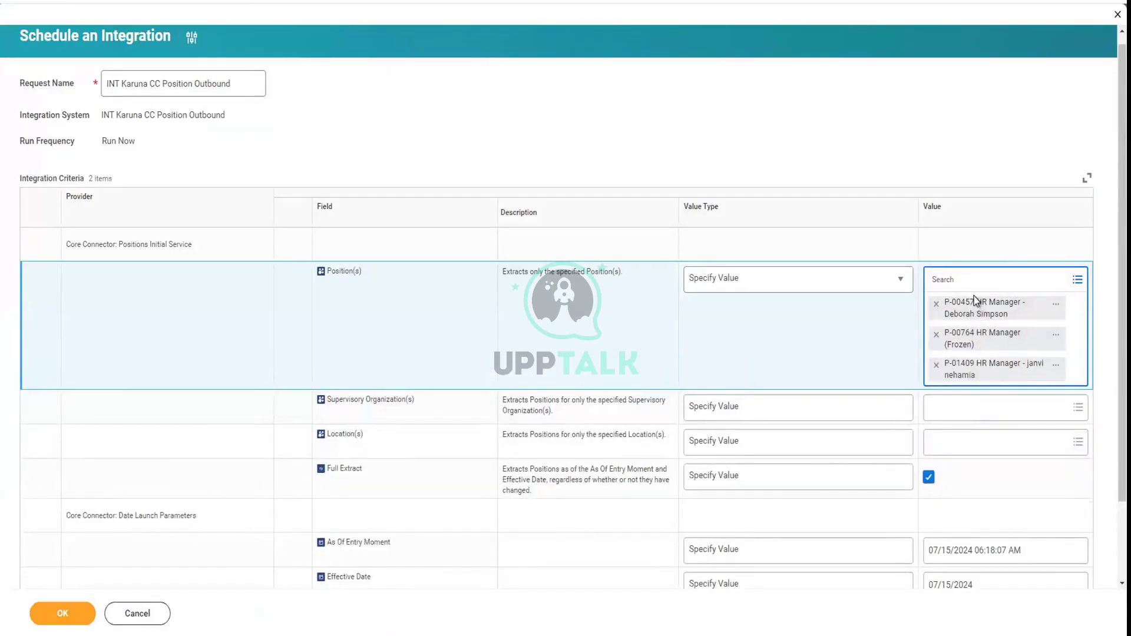
pyautogui.write('P-01504')
pyautogui.press('Return')
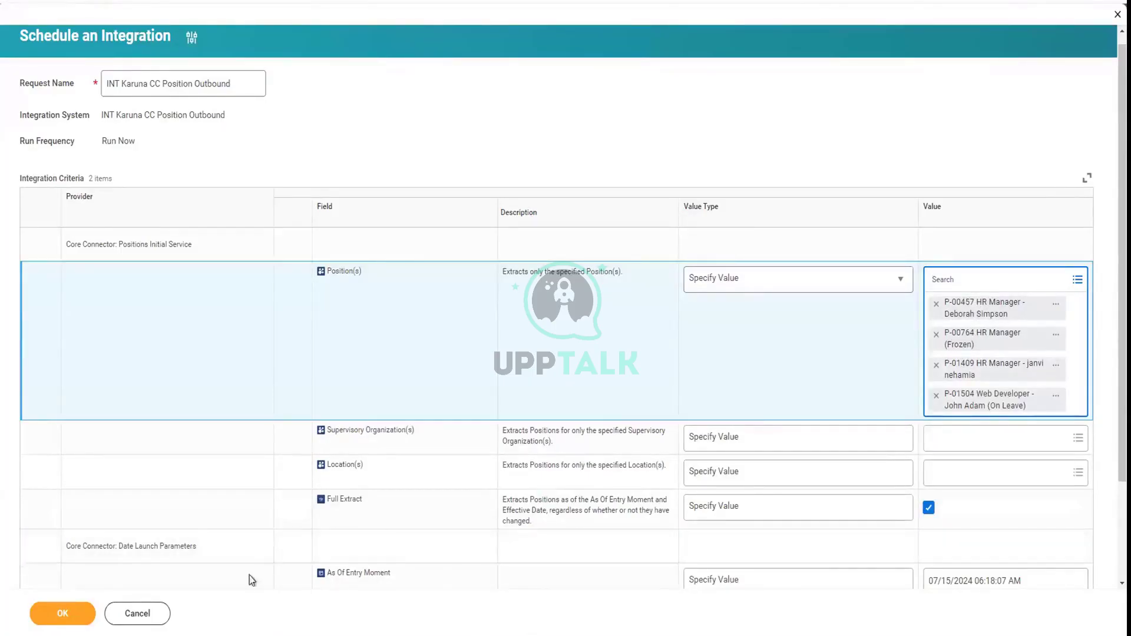
pyautogui.click(81, 617)
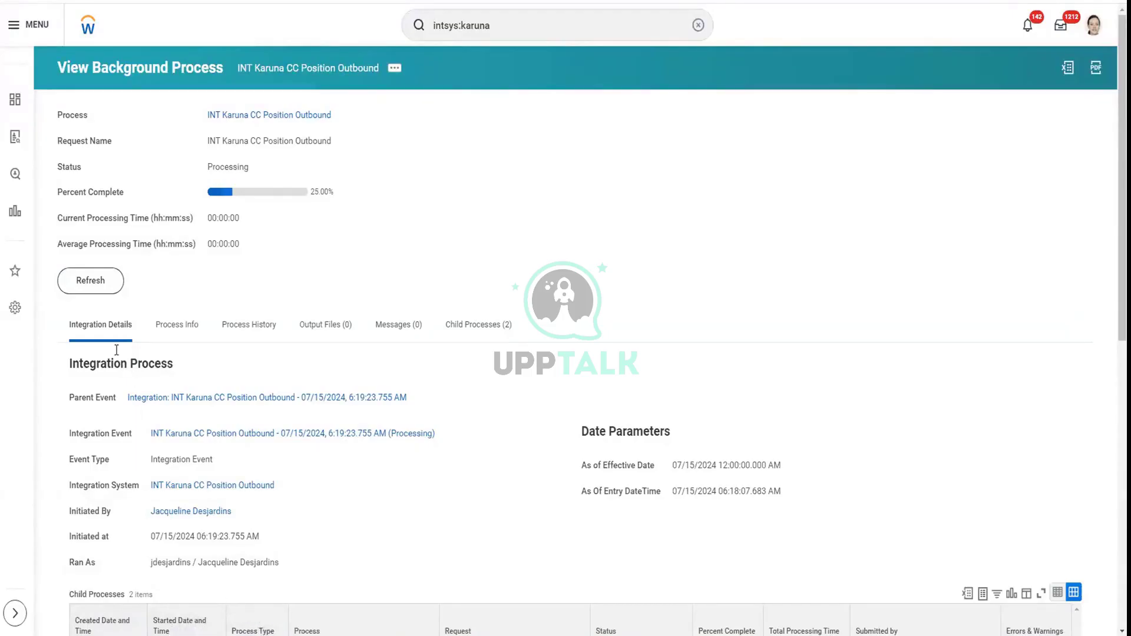
# Refresh the process until Completed and download output.xml from its four output files
pyautogui.click(91, 289)
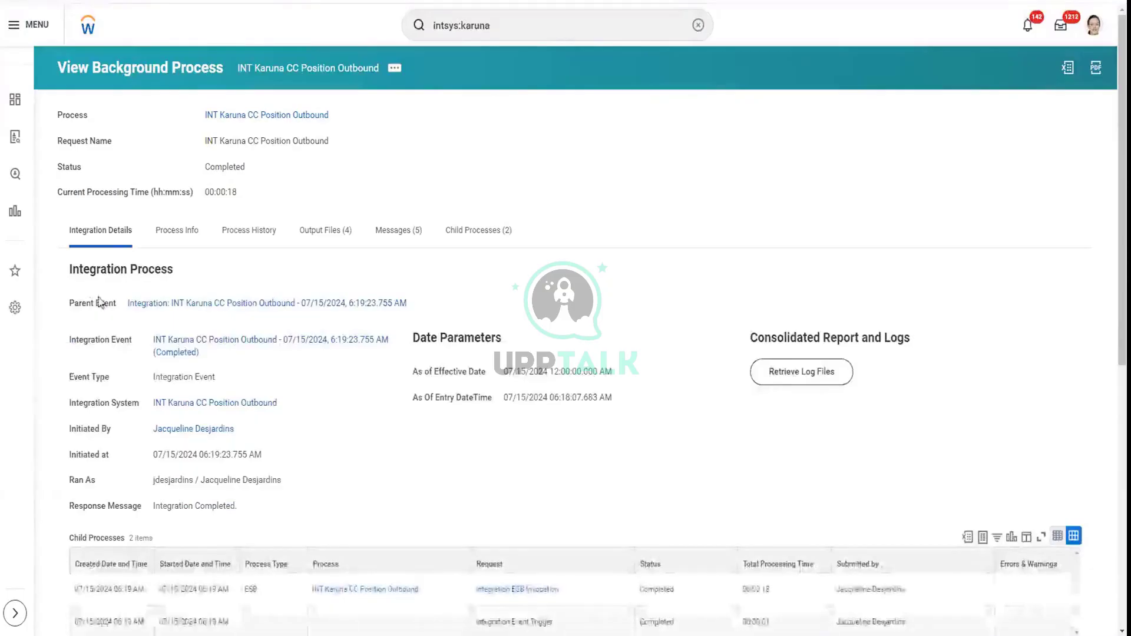
pyautogui.click(325, 235)
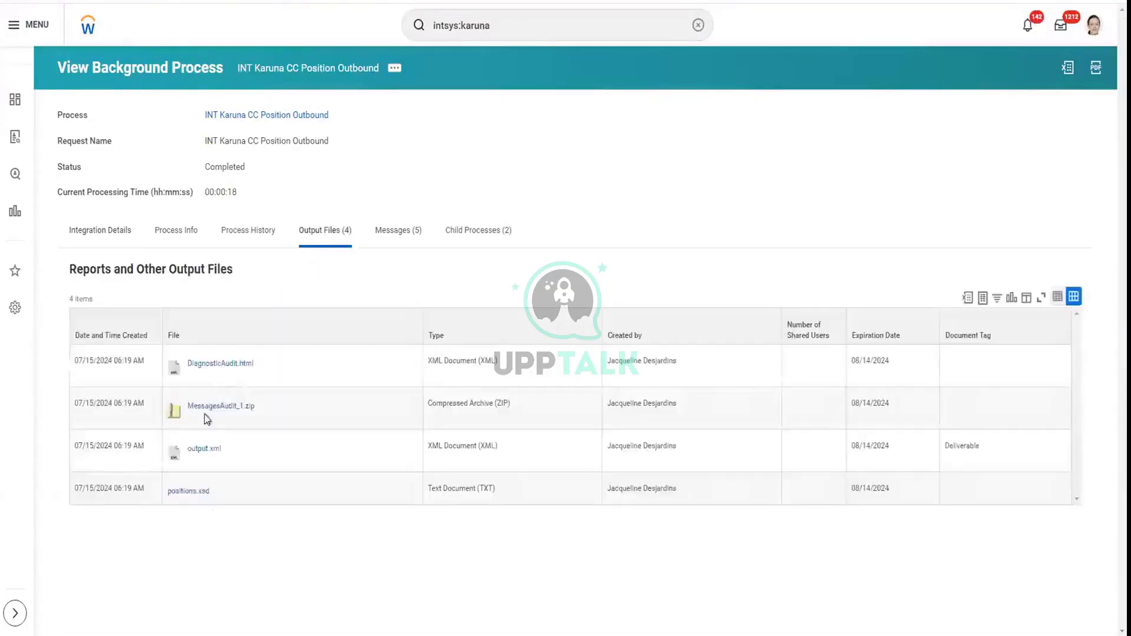
pyautogui.click(267, 465)
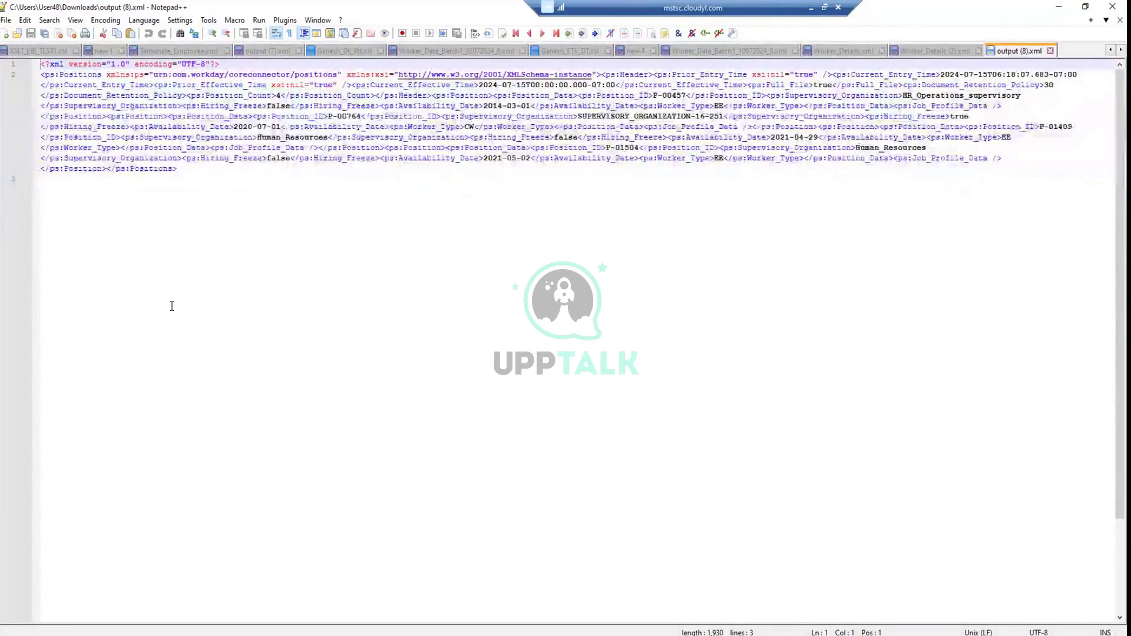
# Pretty-print output (8).xml into indented lines and review its CW worker type entry
pyautogui.hotkey('ctrl', 'alt', 'shift', 'b')
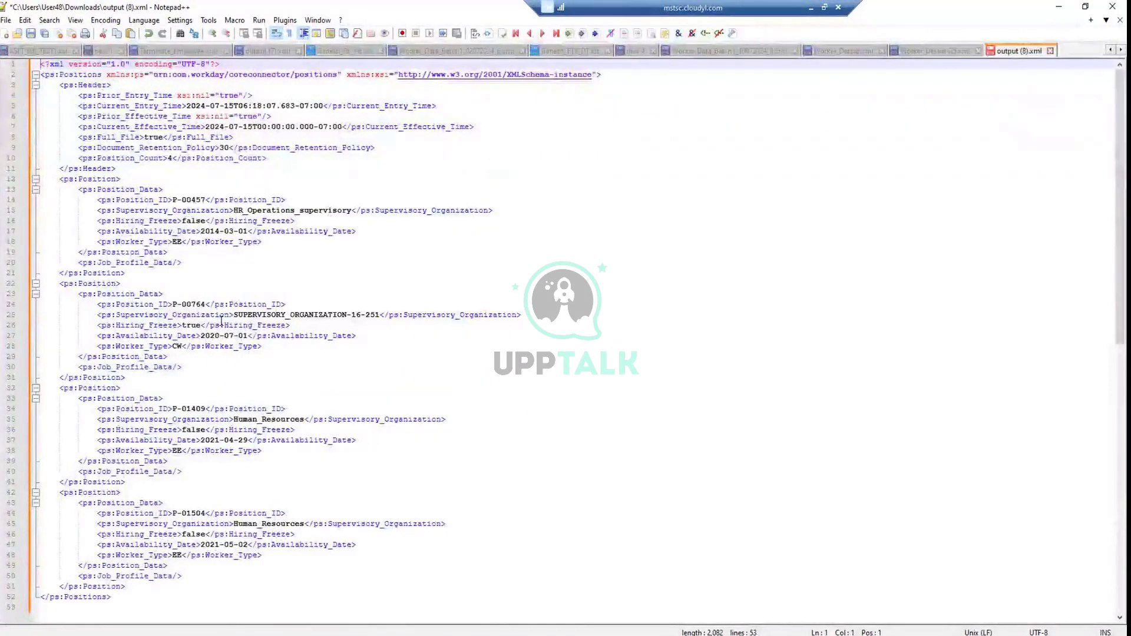
pyautogui.click(250, 348)
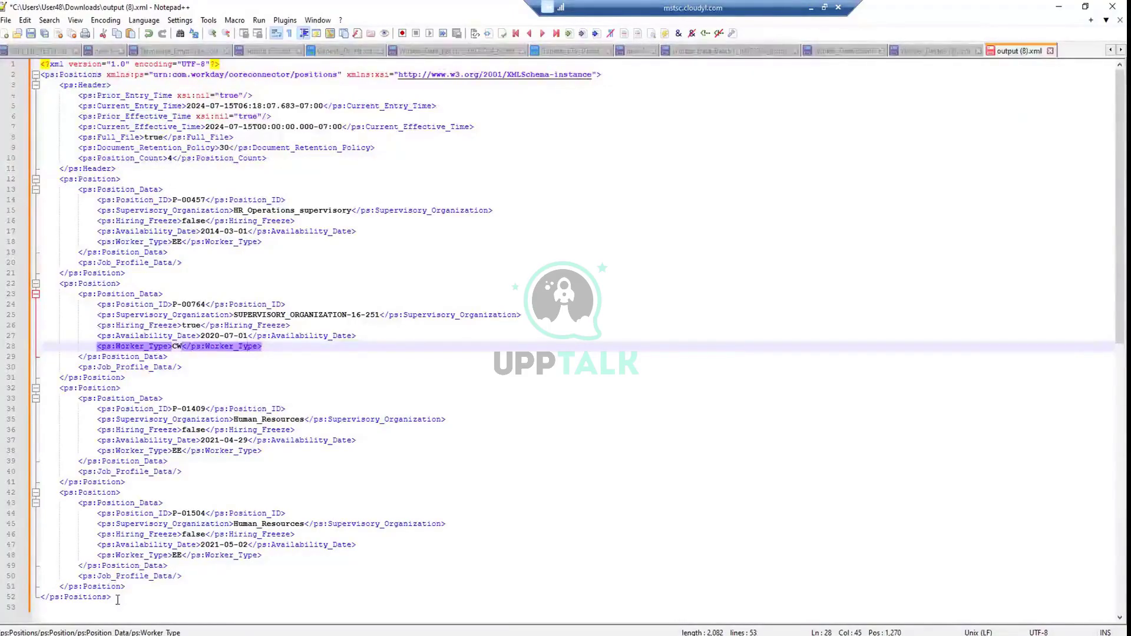
pyautogui.moveTo(117, 600); pyautogui.dragTo(48, 47)
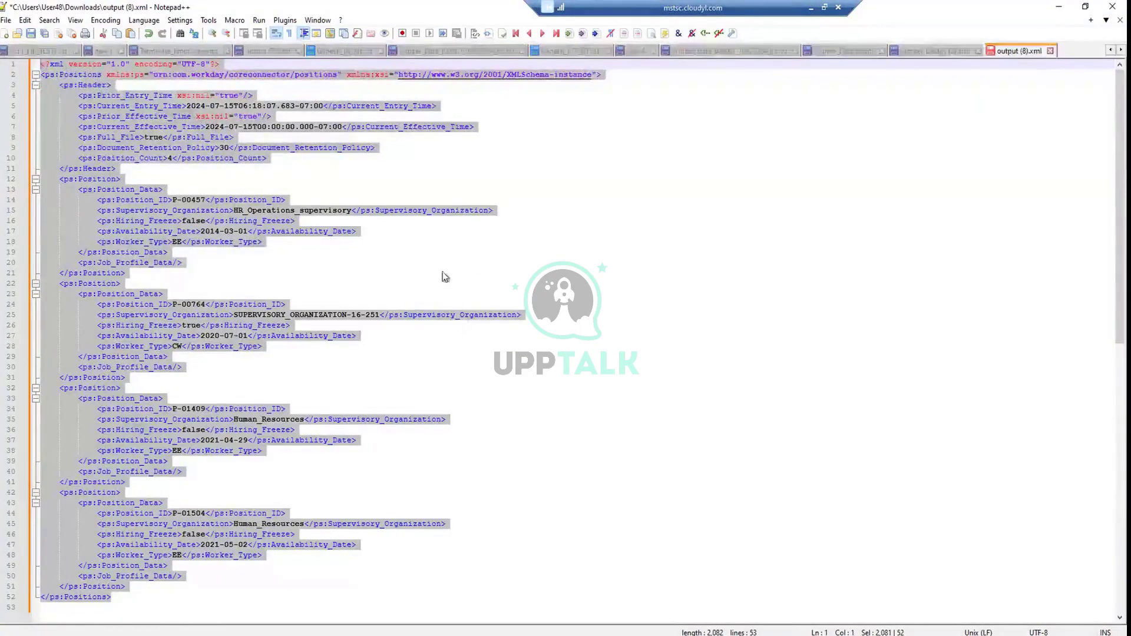
# Compare the formatted XML against the Ganesh_ETV_DT.xsl stylesheet
pyautogui.click(569, 51)
pyautogui.click(184, 397)
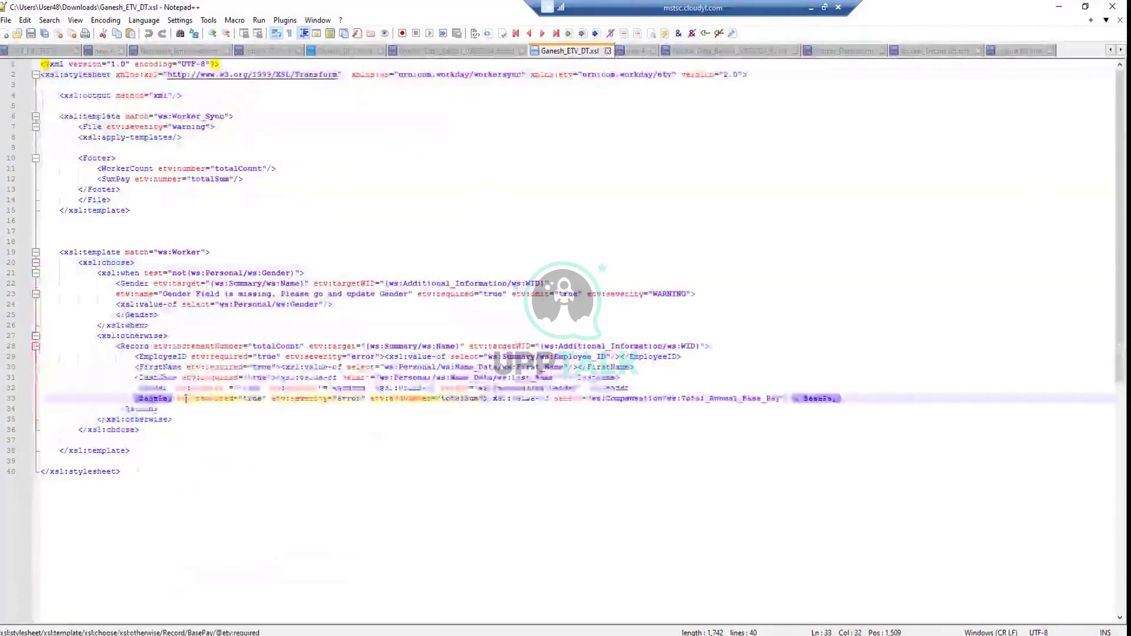
pyautogui.moveTo(126, 474); pyautogui.dragTo(37, 48)
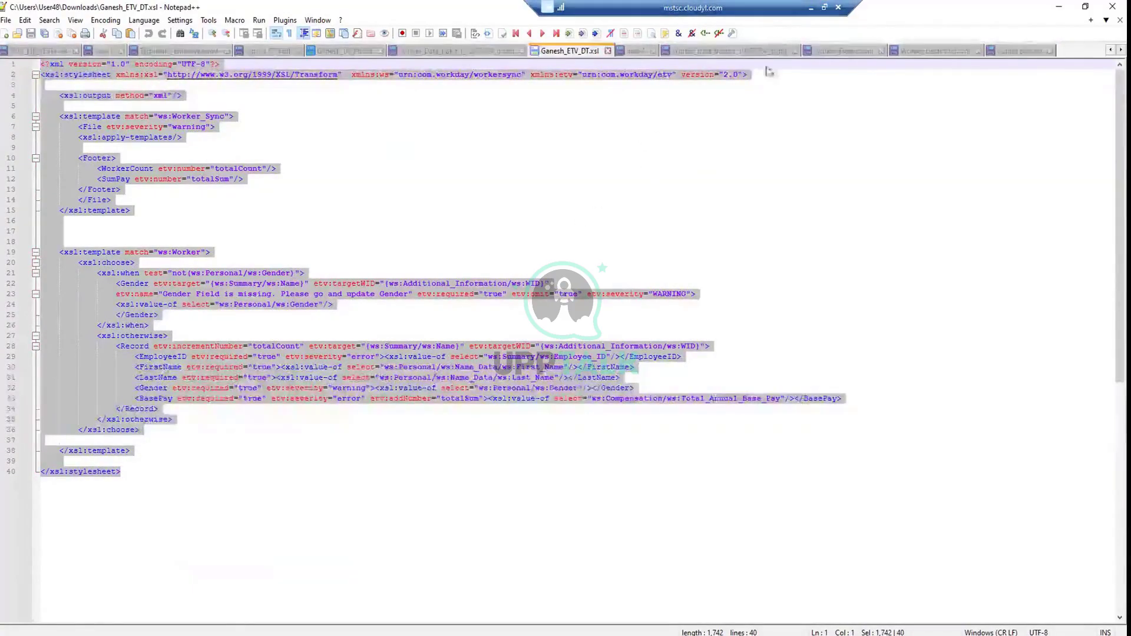
pyautogui.click(606, 240)
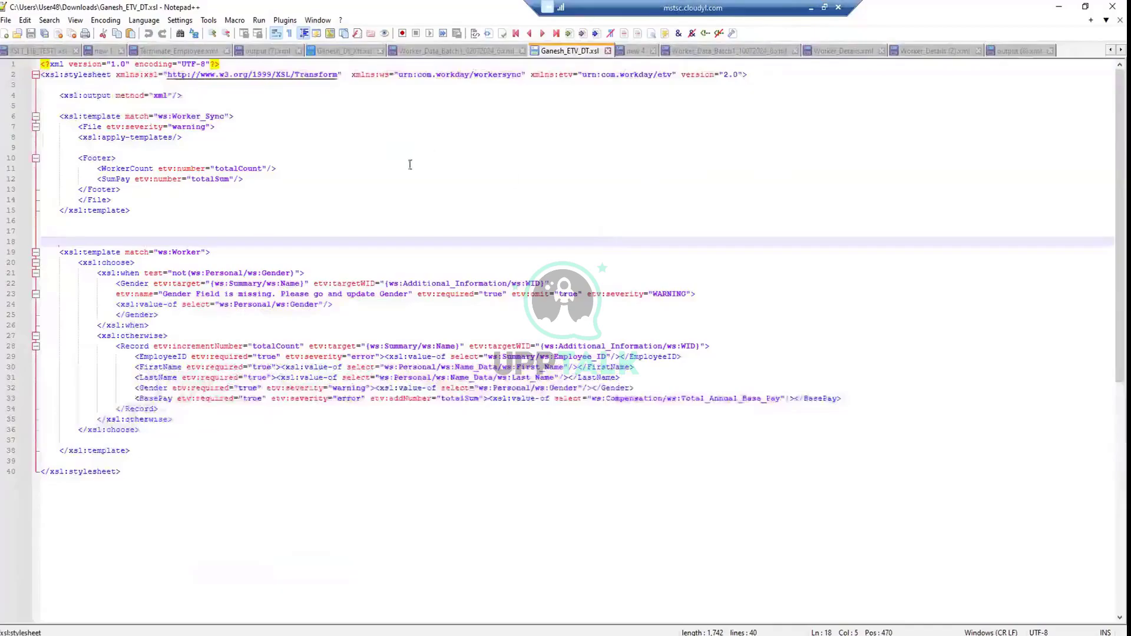
pyautogui.click(1019, 51)
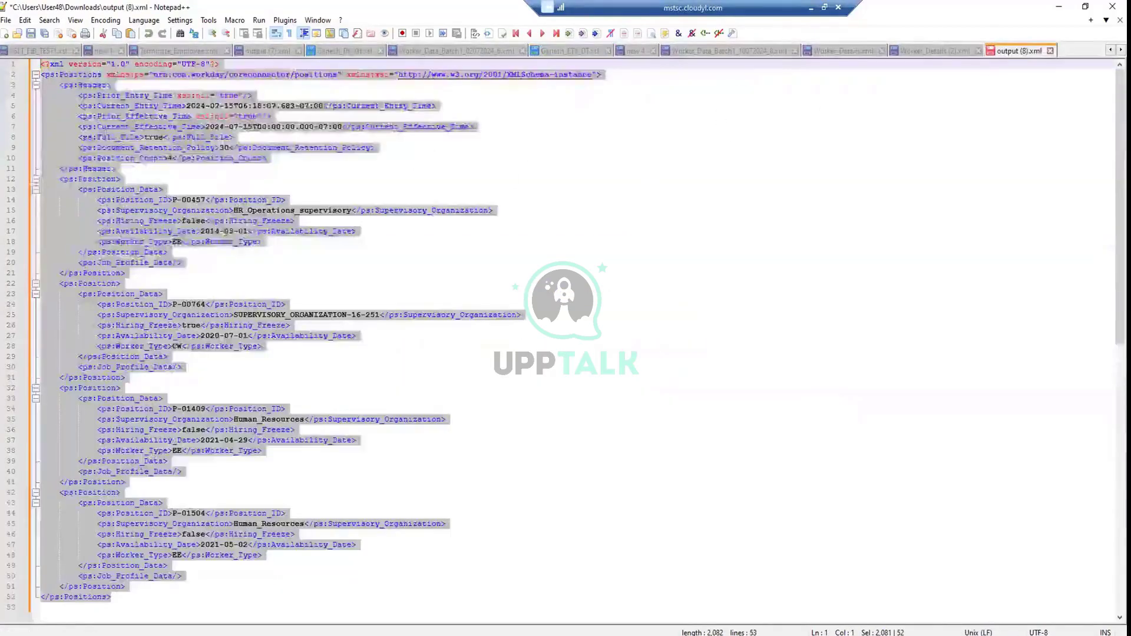
pyautogui.click(227, 254)
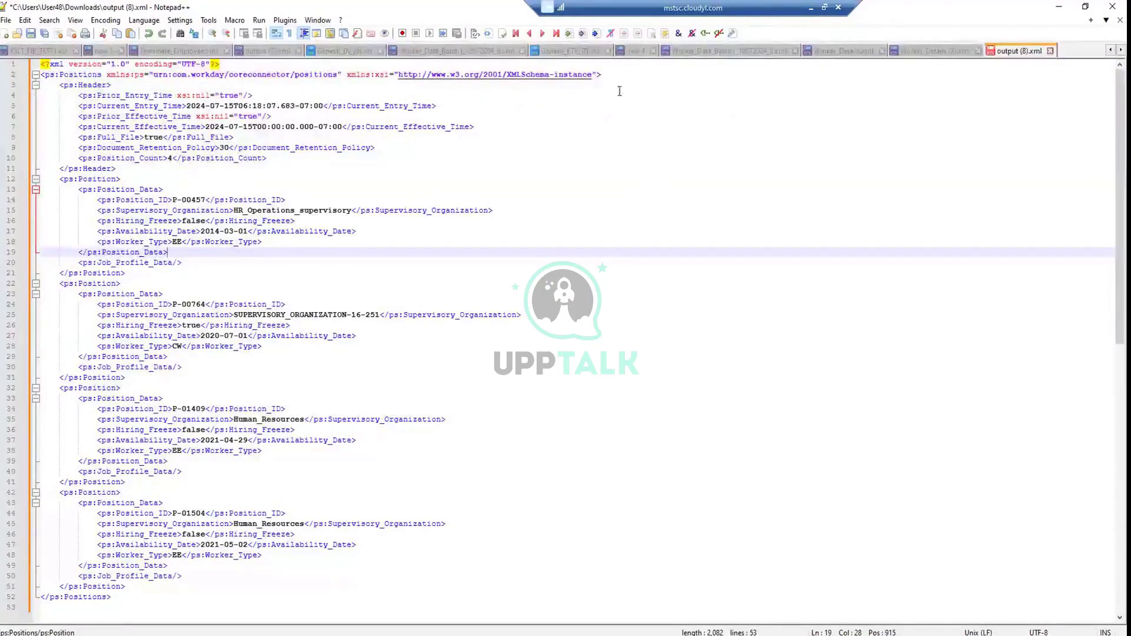
# Review the Ganesh_Dt_Xtt.xsl templates from line 5, then return to the Workday window
pyautogui.click(337, 53)
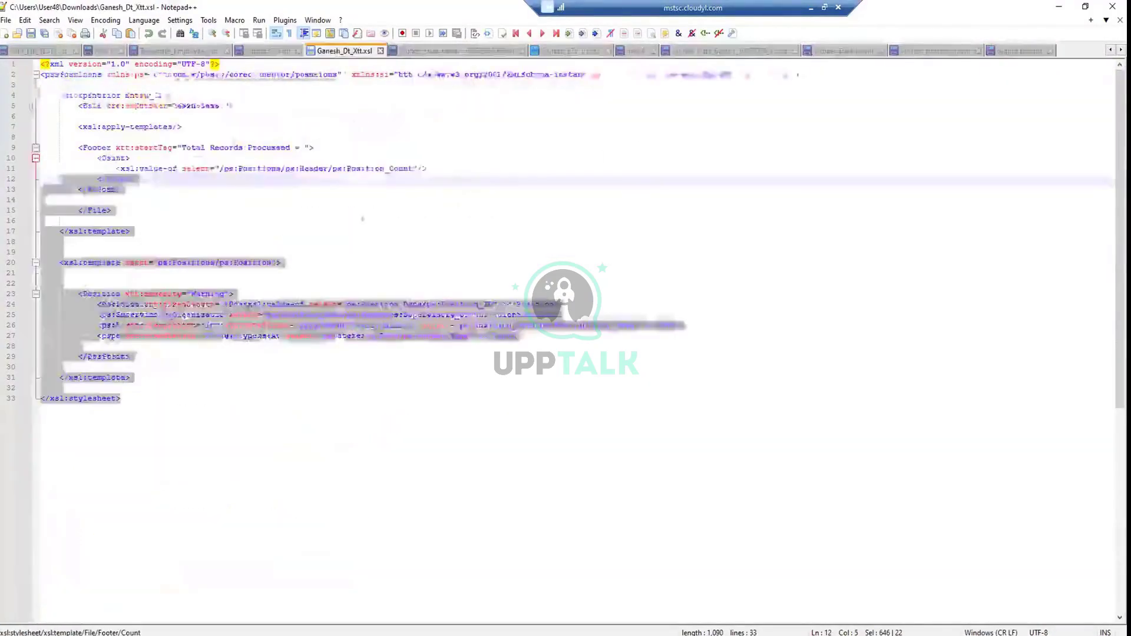
pyautogui.moveTo(137, 400); pyautogui.dragTo(16, 108)
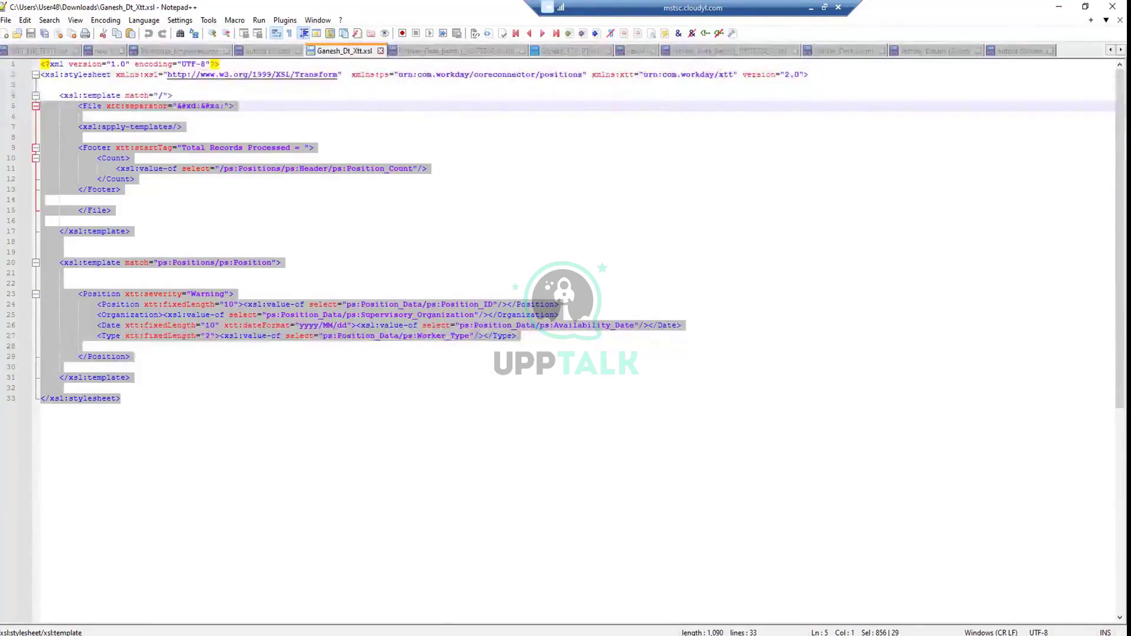
pyautogui.moveTo(330, 635)
pyautogui.click(330, 595)
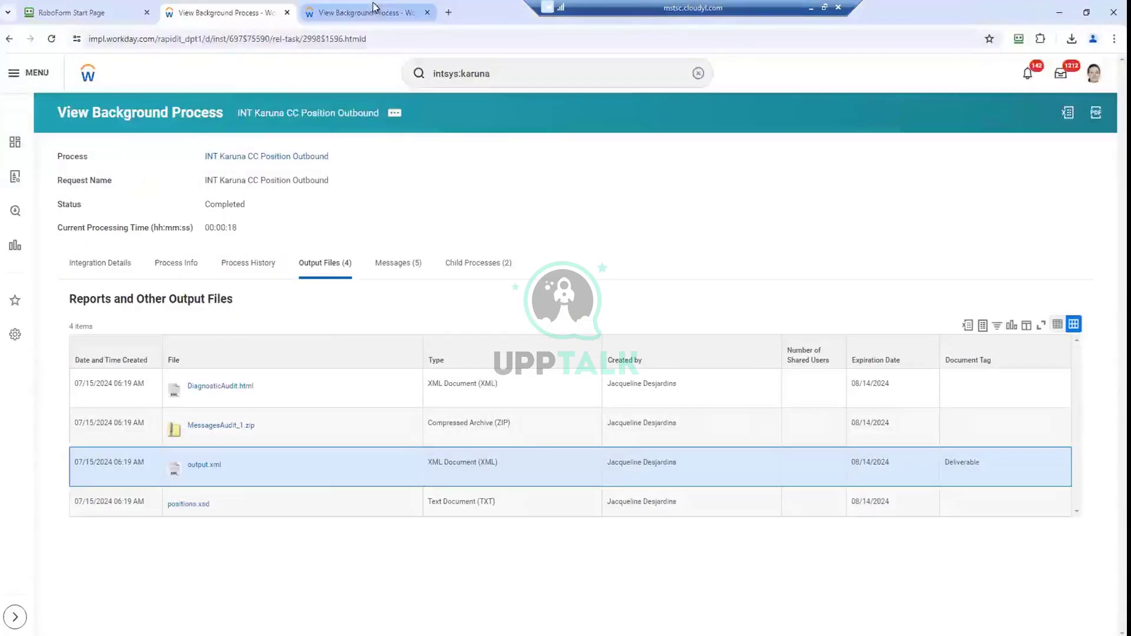
# Search Workday for 'create int sys' and start the Create Integration System task
pyautogui.click(361, 16)
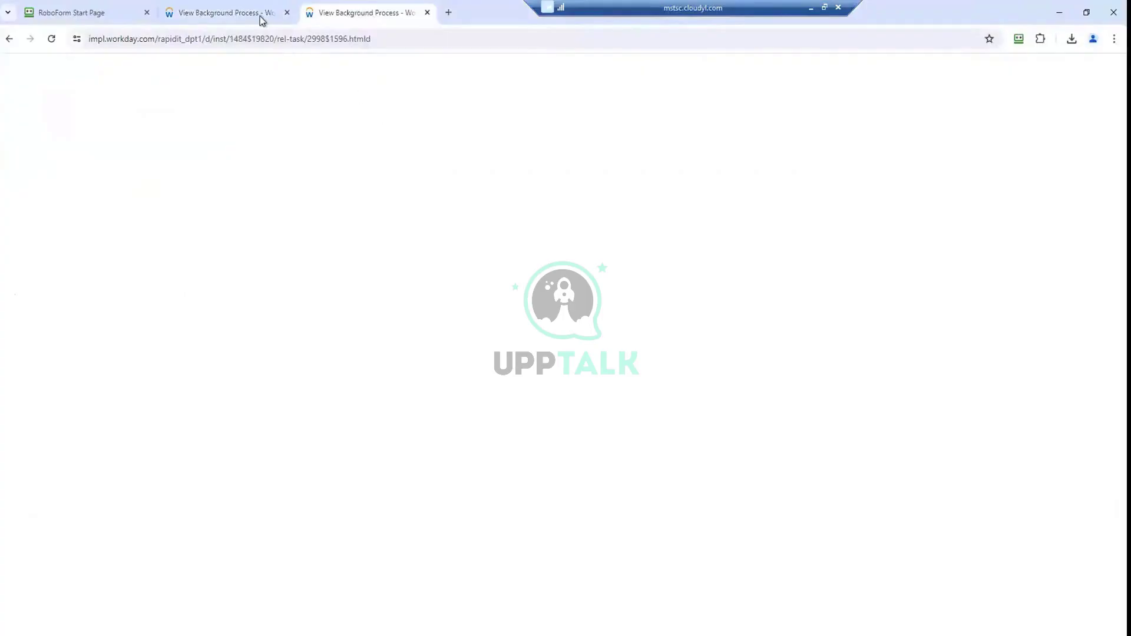
pyautogui.click(260, 16)
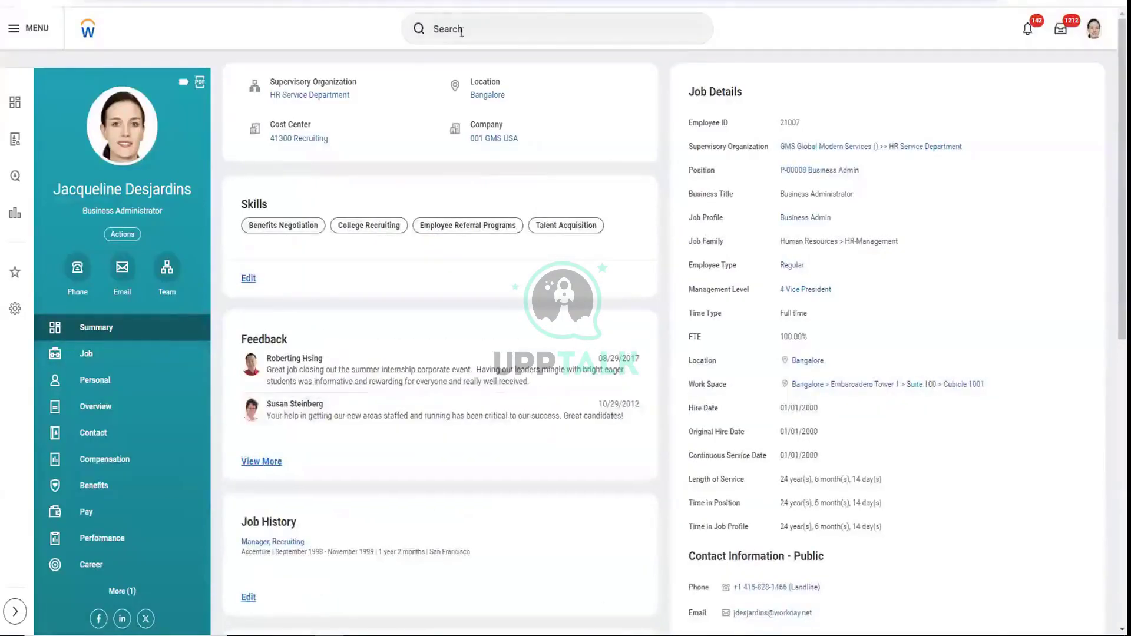
pyautogui.click(461, 31)
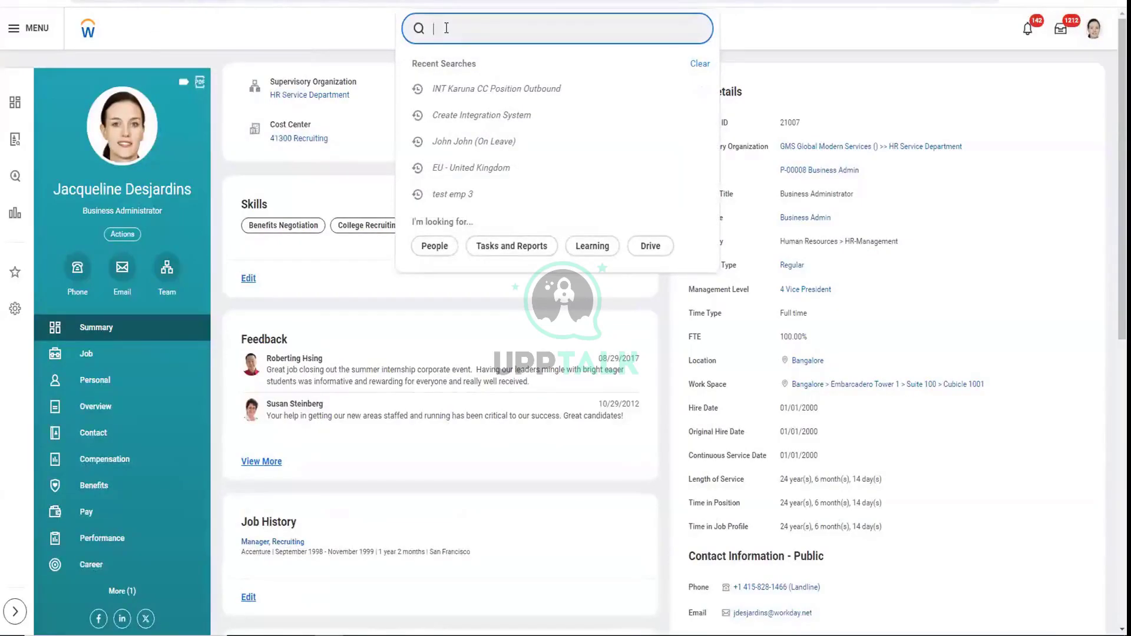
pyautogui.write('create in')
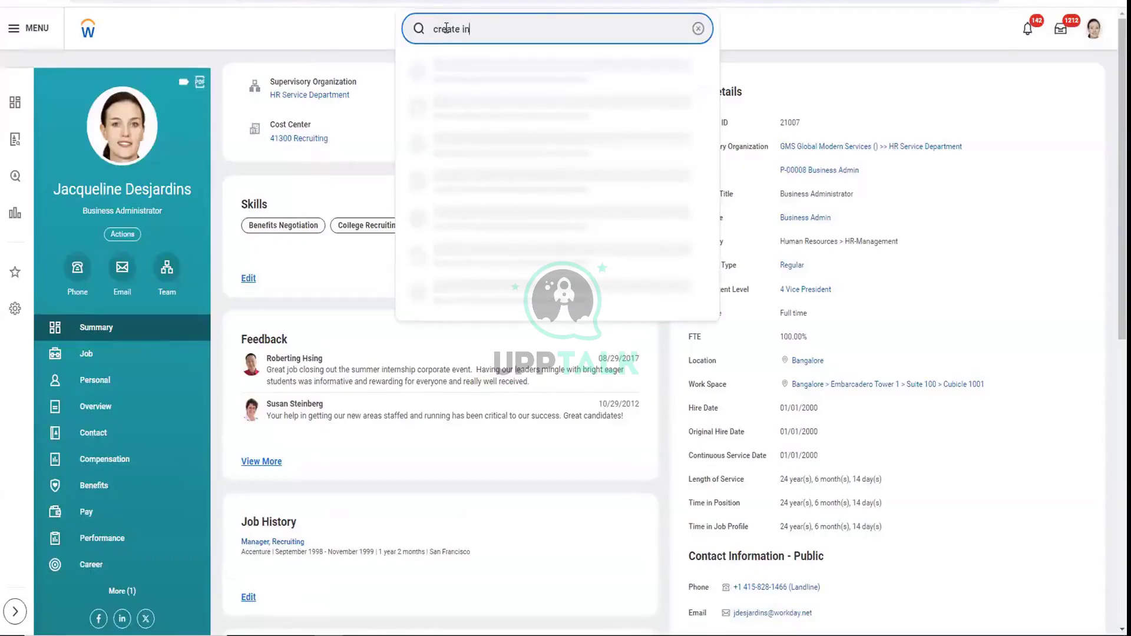
pyautogui.write('t sys')
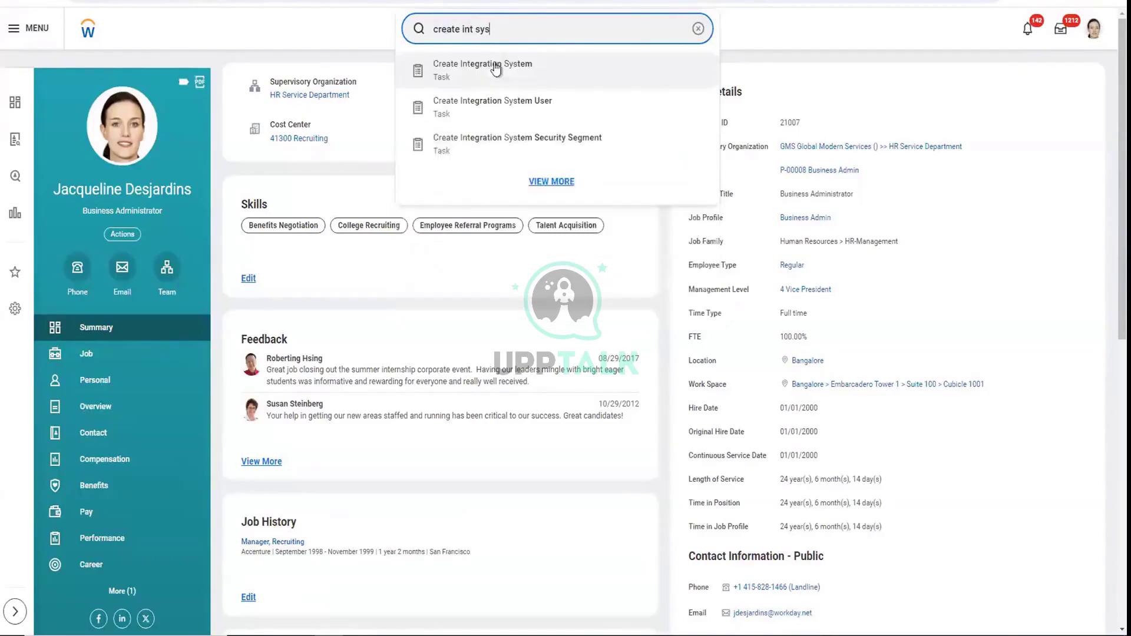
pyautogui.click(507, 76)
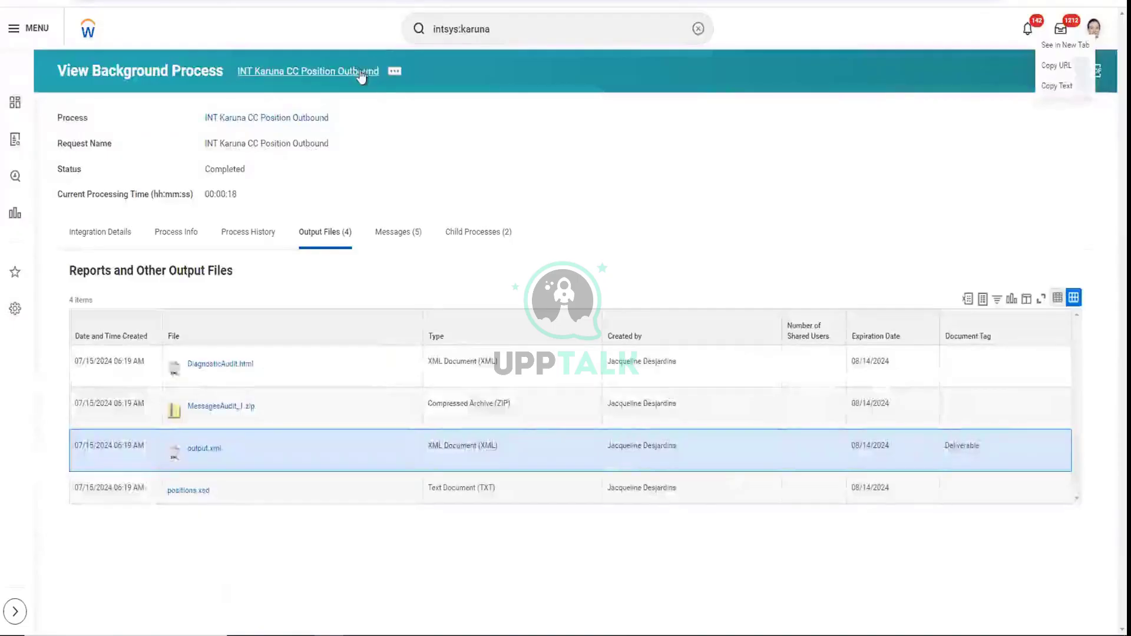
# Create INT Karuna CC Position Outbound DT from the Document Transformation template
pyautogui.rightClick(366, 73)
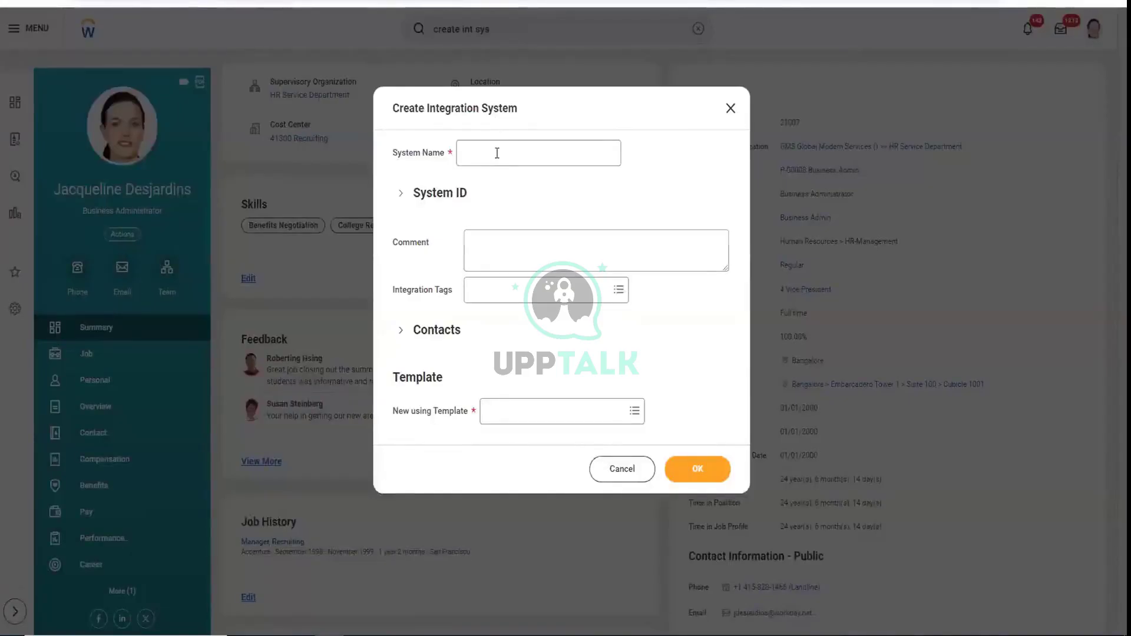
pyautogui.press('Return')
pyautogui.write('INT Karuna CC Position Outbound')
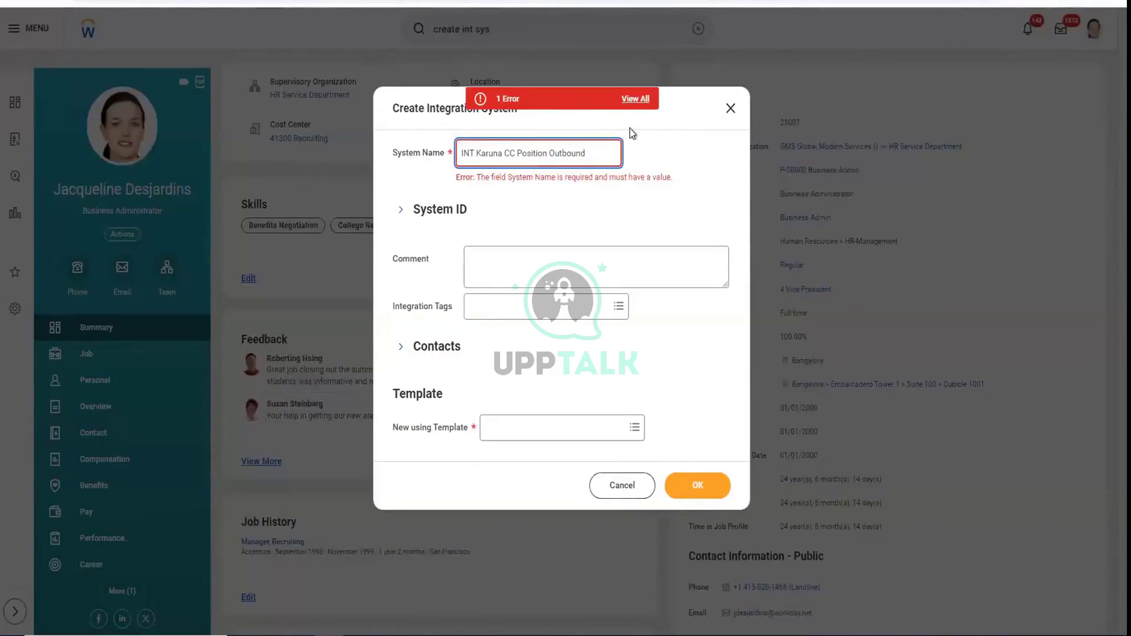
pyautogui.write('DT')
pyautogui.click(532, 433)
pyautogui.write('docu')
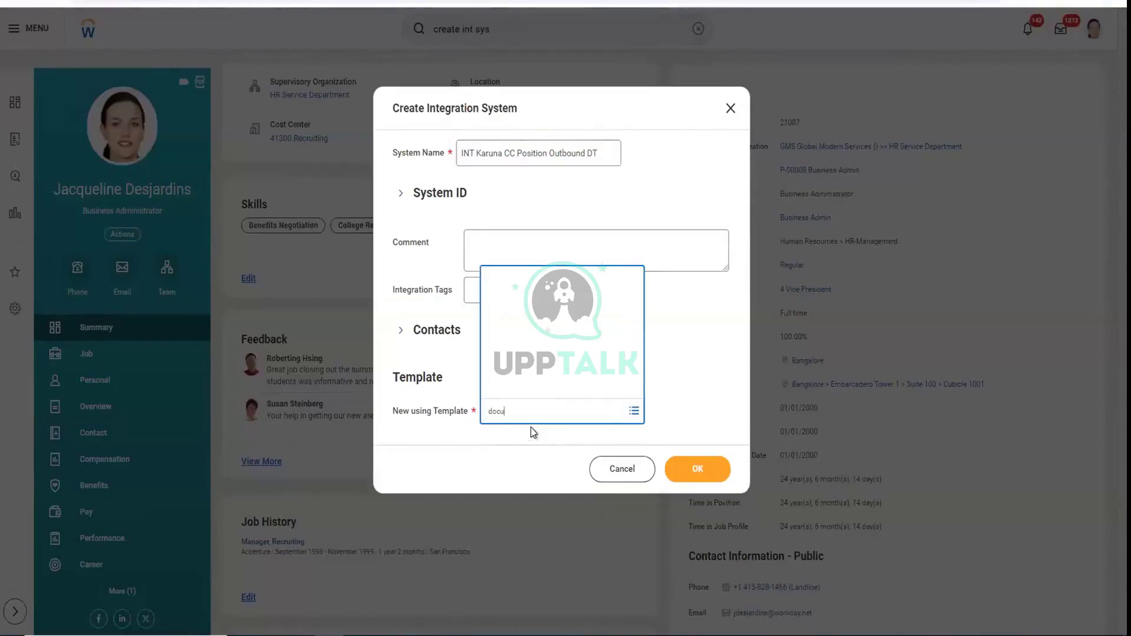
pyautogui.write('ment transformation')
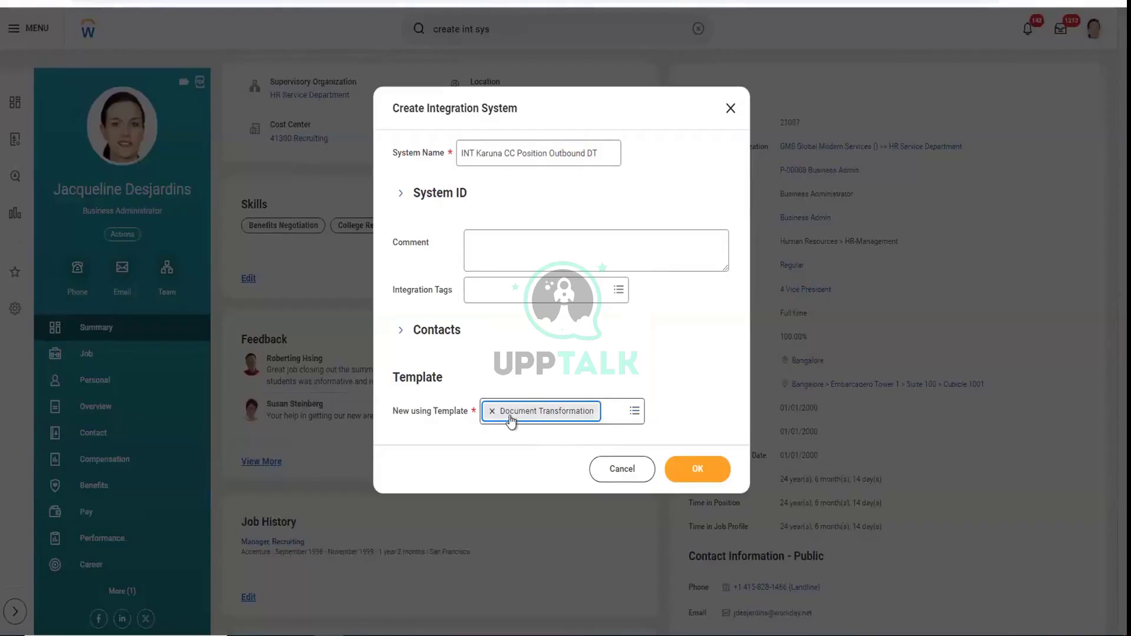
pyautogui.click(684, 465)
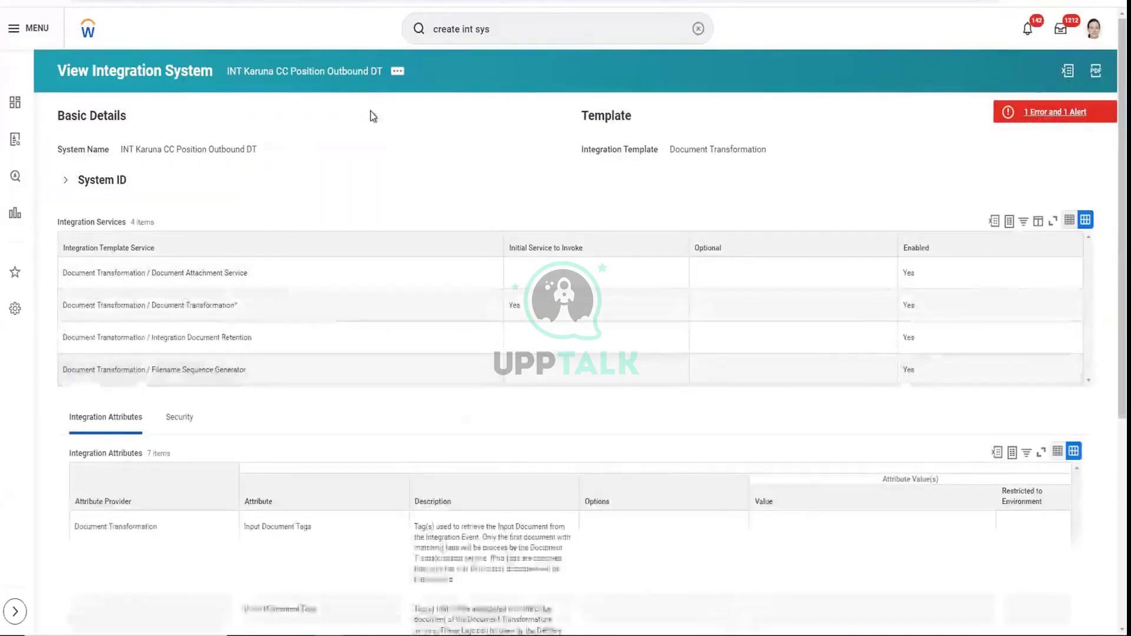
# Review the DT system's 1 error and 1 alert, then start Configure Integration Attachment Service
pyautogui.click(1017, 113)
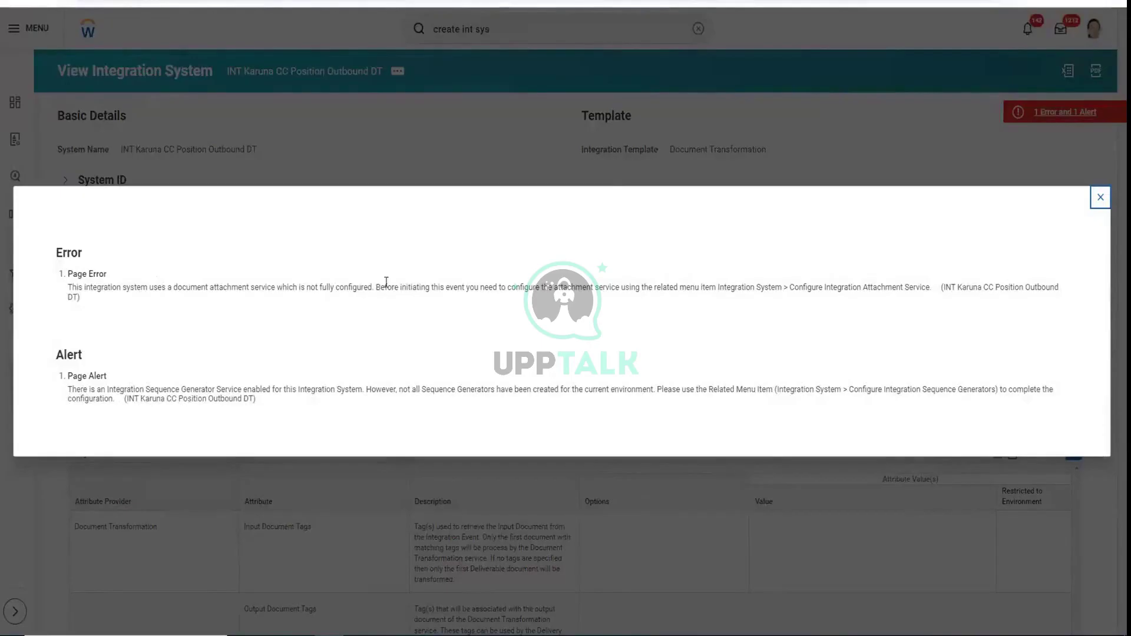
pyautogui.click(1100, 200)
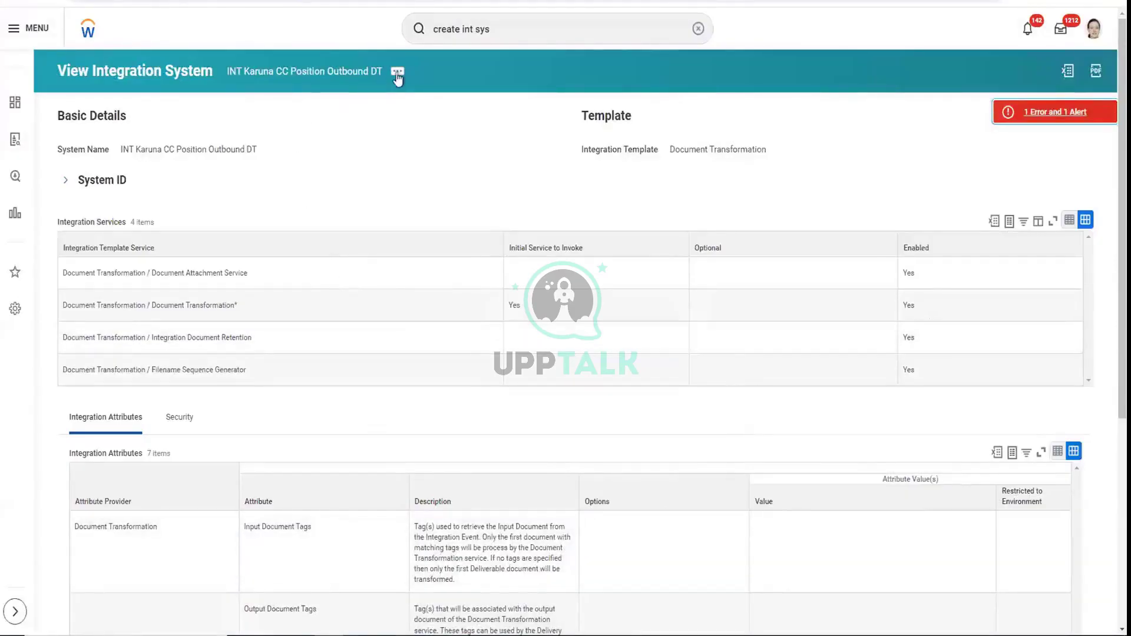
pyautogui.click(397, 76)
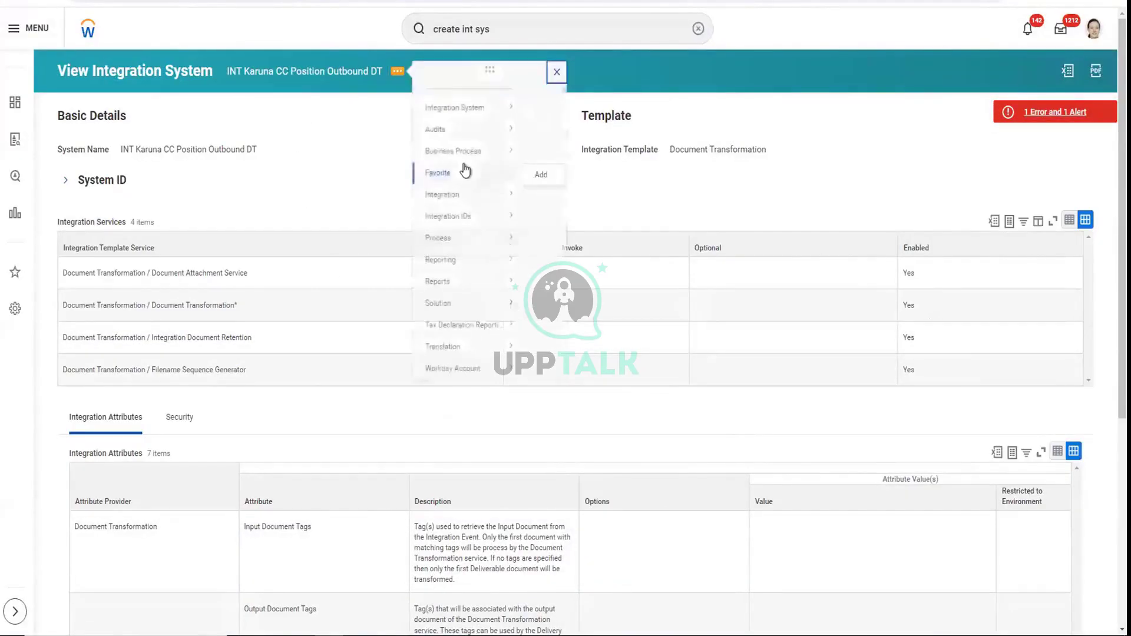
pyautogui.moveTo(475, 123)
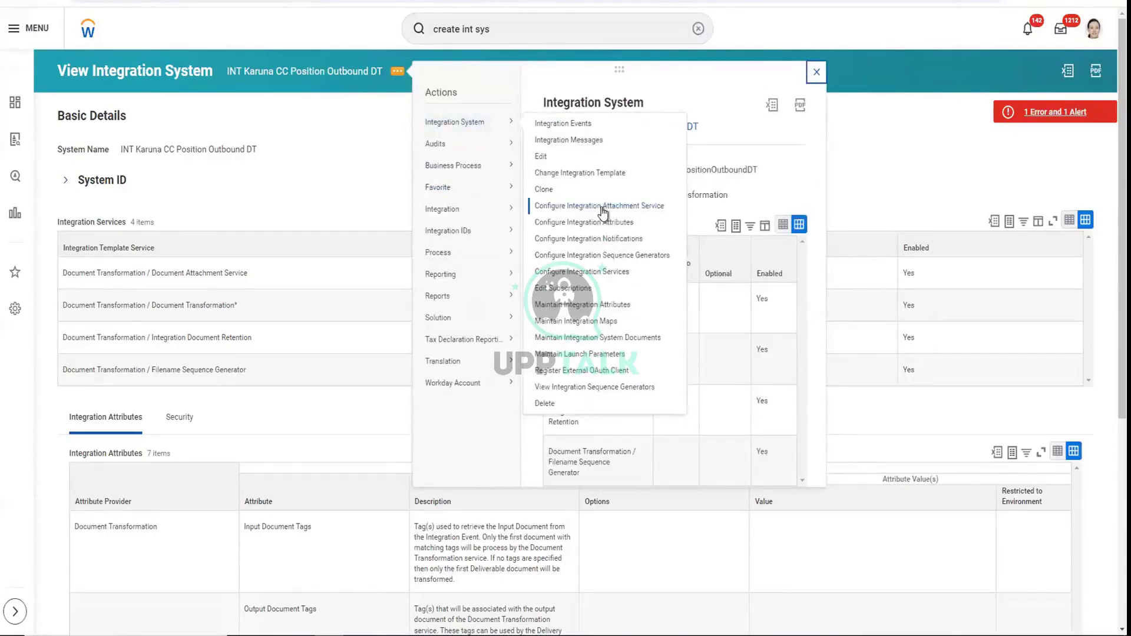
pyautogui.click(601, 205)
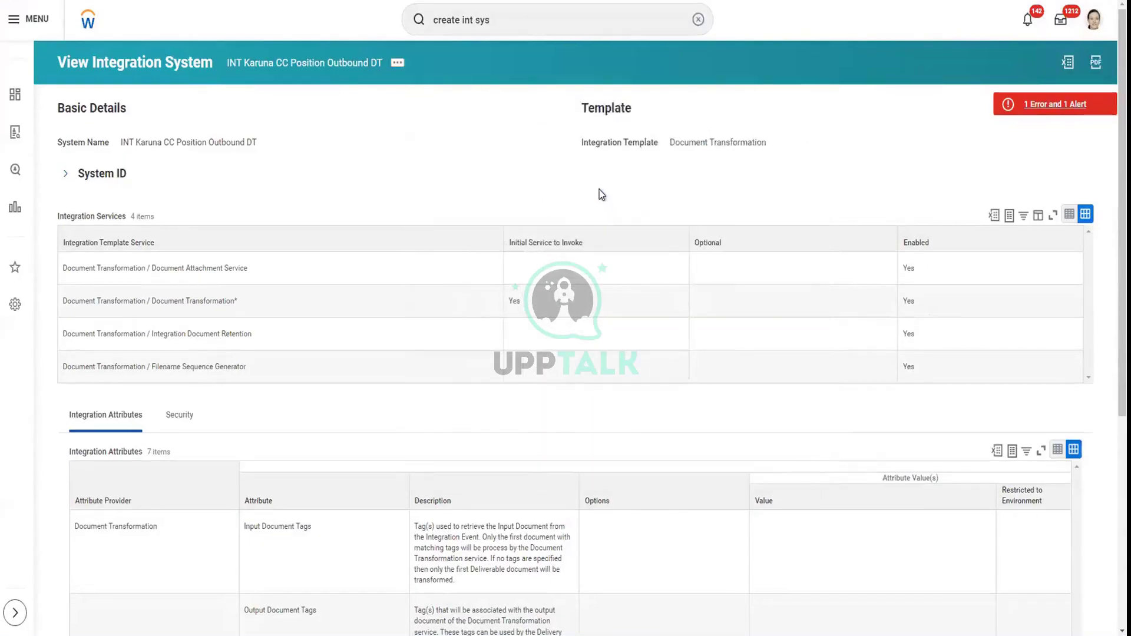
# Upload Ganesh_Dt_Xtt.xsl as a new integration service attachment and confirm the configuration
pyautogui.click(536, 174)
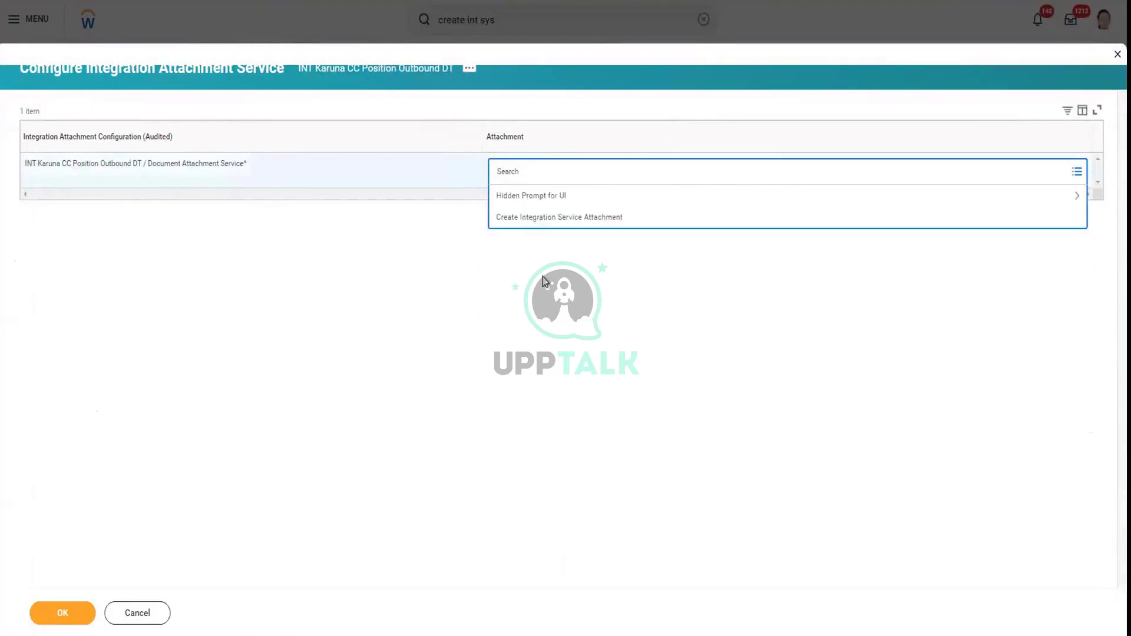
pyautogui.click(564, 217)
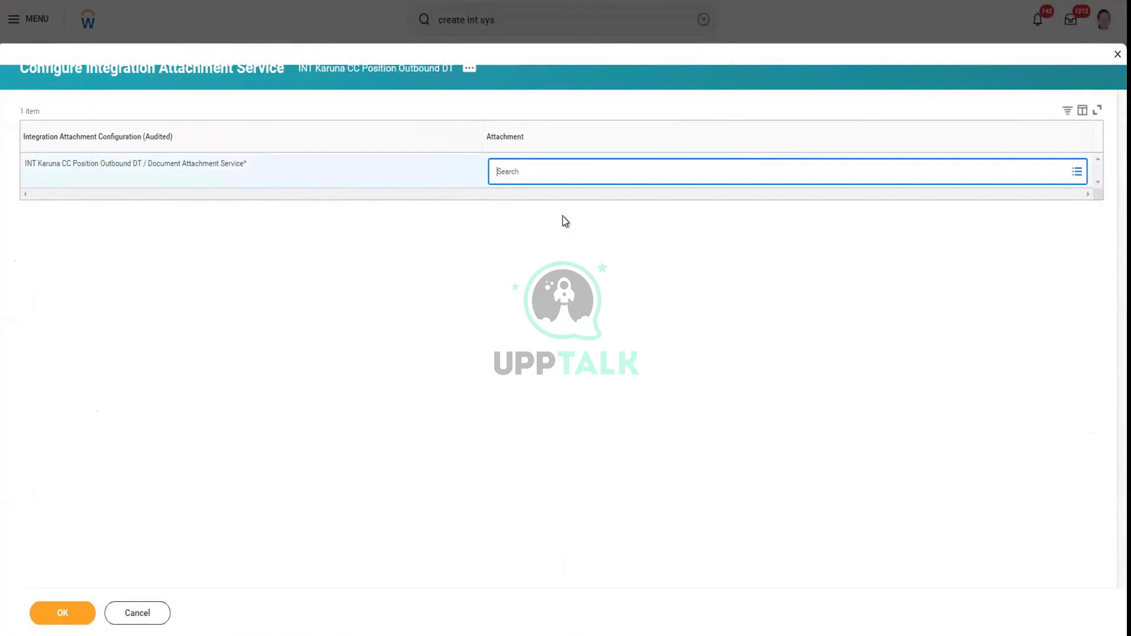
pyautogui.click(496, 258)
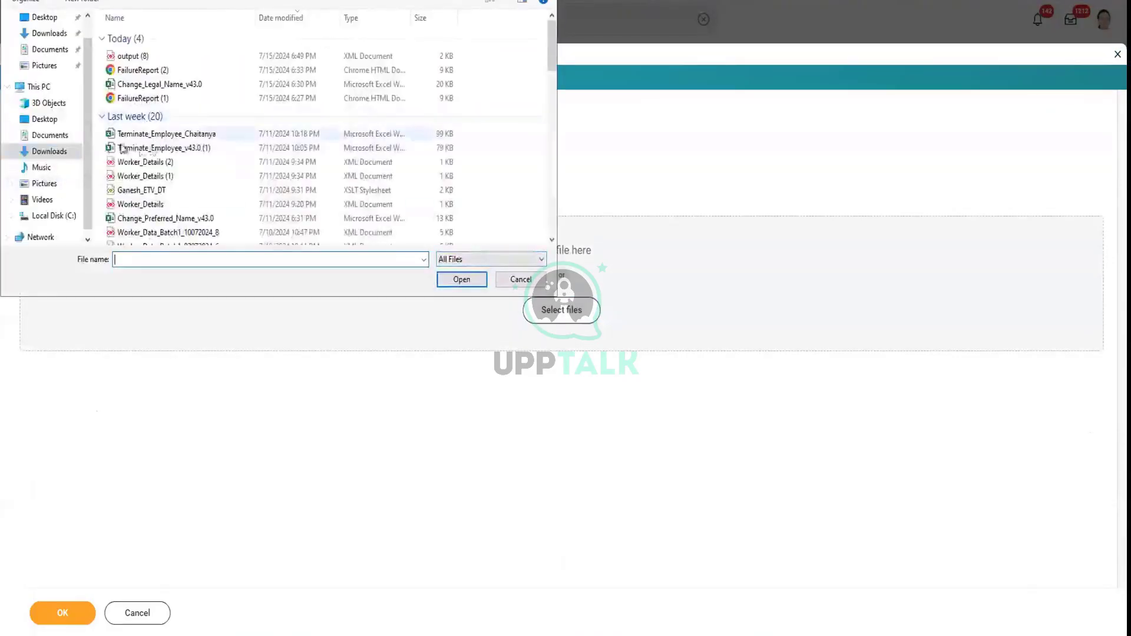
pyautogui.scroll(-1, 187, 203)
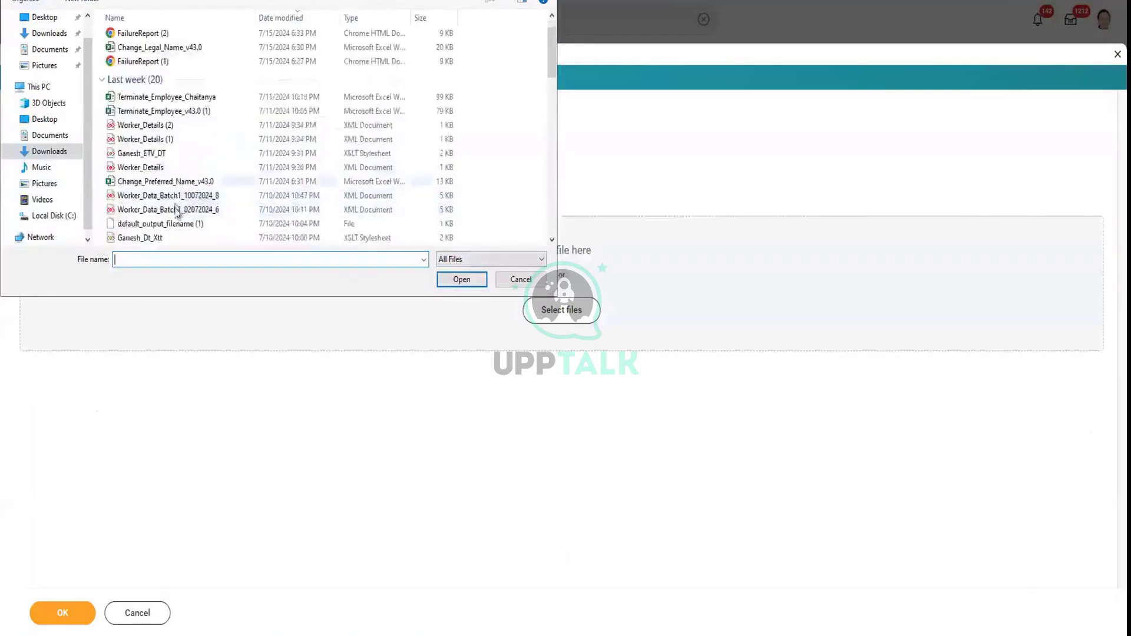
pyautogui.click(168, 238)
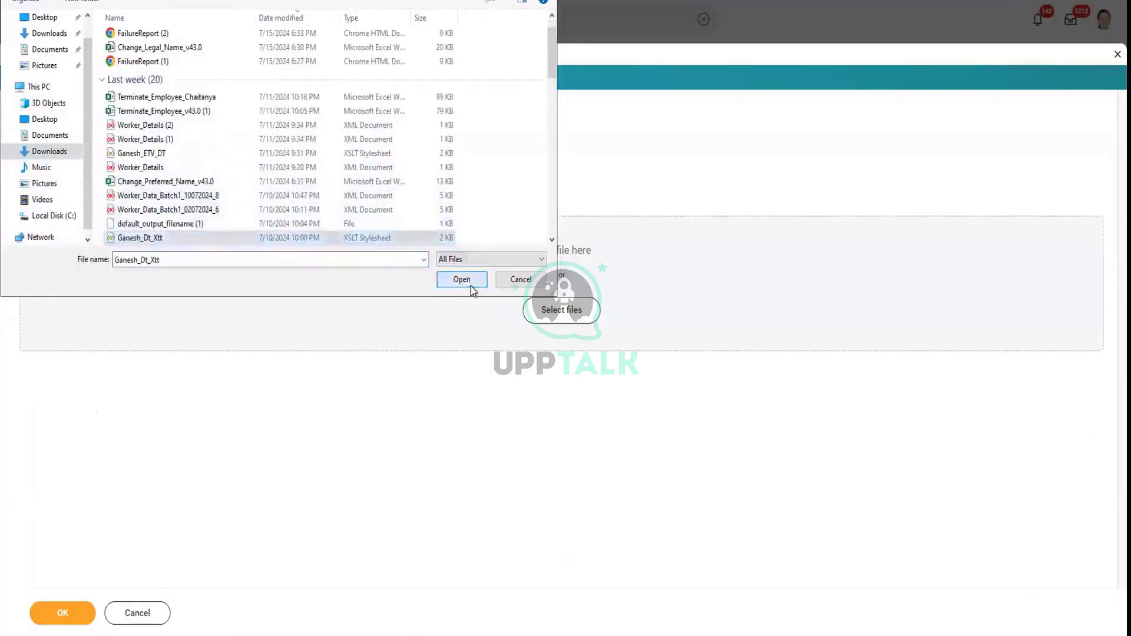
pyautogui.click(470, 282)
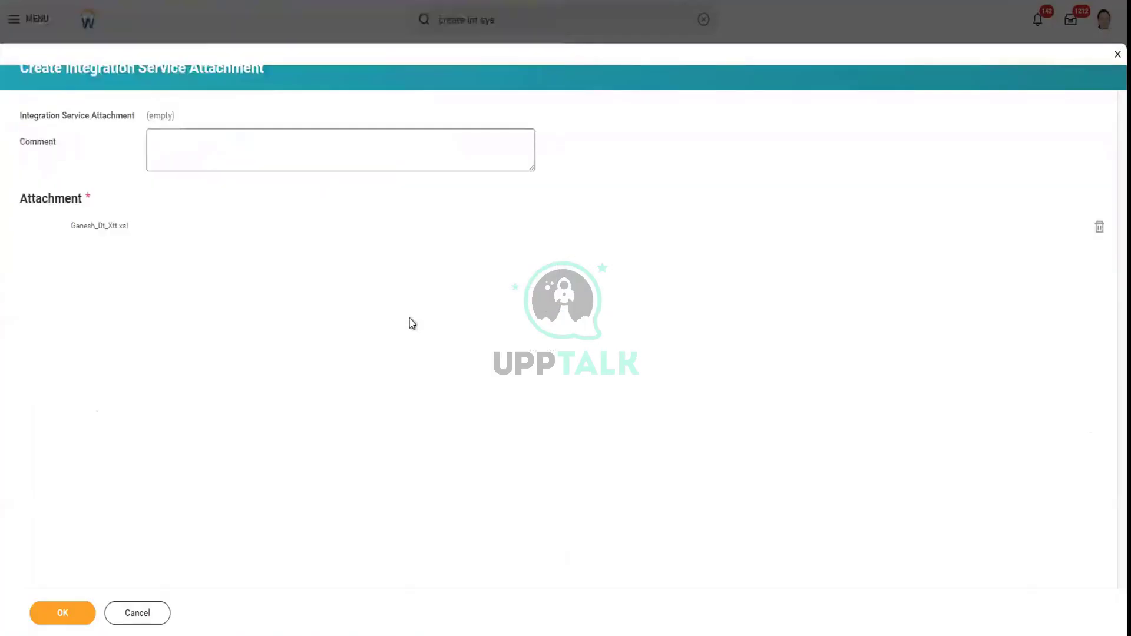
pyautogui.click(69, 613)
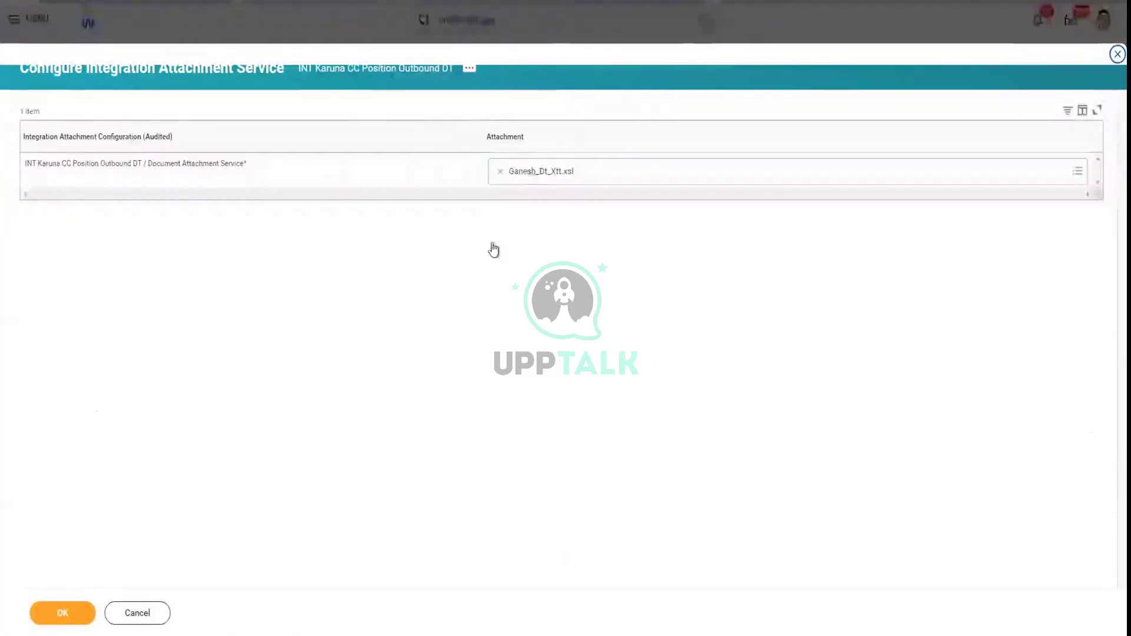
pyautogui.click(64, 611)
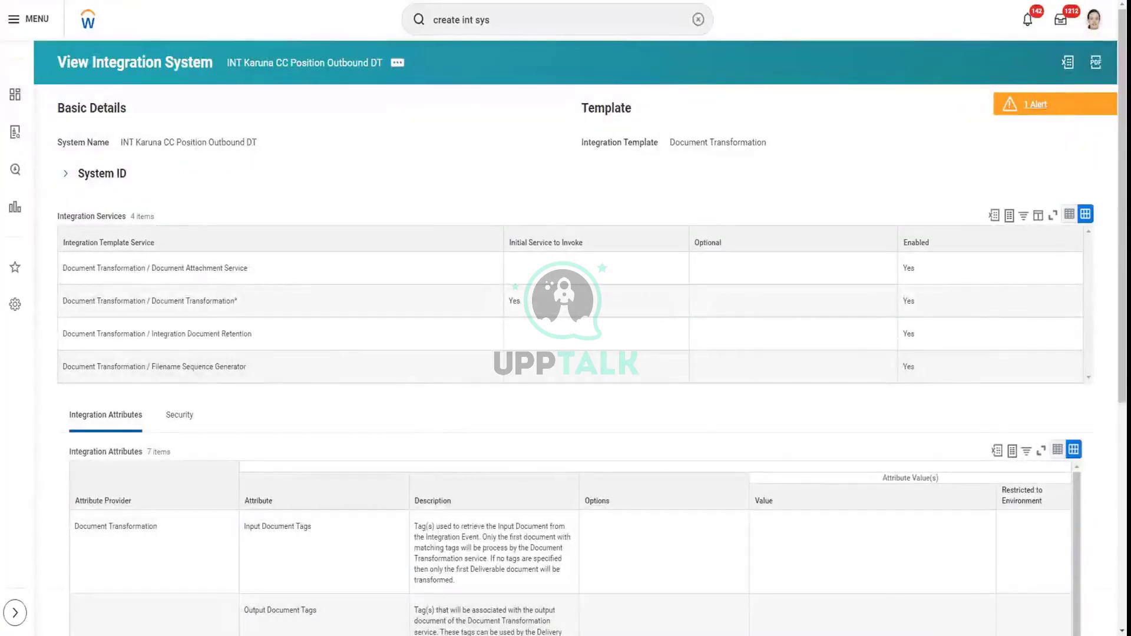
# In Notepad, add two new lines: 'CC Position' and 'CC Position DT'
pyautogui.hotkey('alt', 'Tab')
pyautogui.click(308, 179)
pyautogui.press('Return')
pyautogui.press('Return')
pyautogui.press('Return')
pyautogui.press('Return')
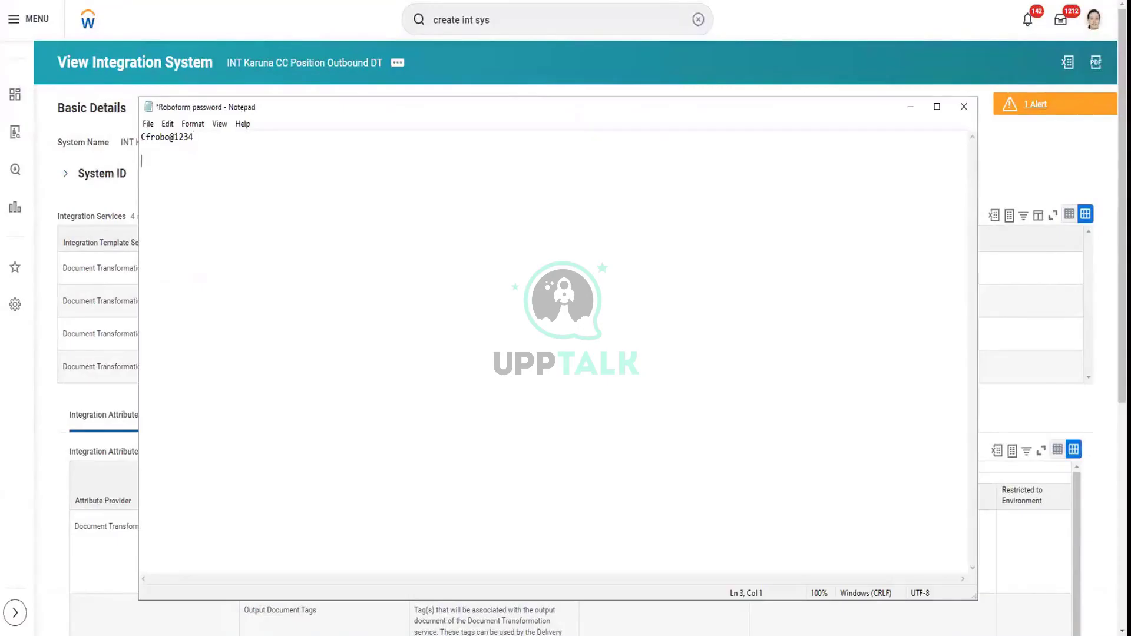
pyautogui.press('Return')
pyautogui.press('Return')
pyautogui.write('CC Position')
pyautogui.press('Return')
pyautogui.write('CC Position DT')
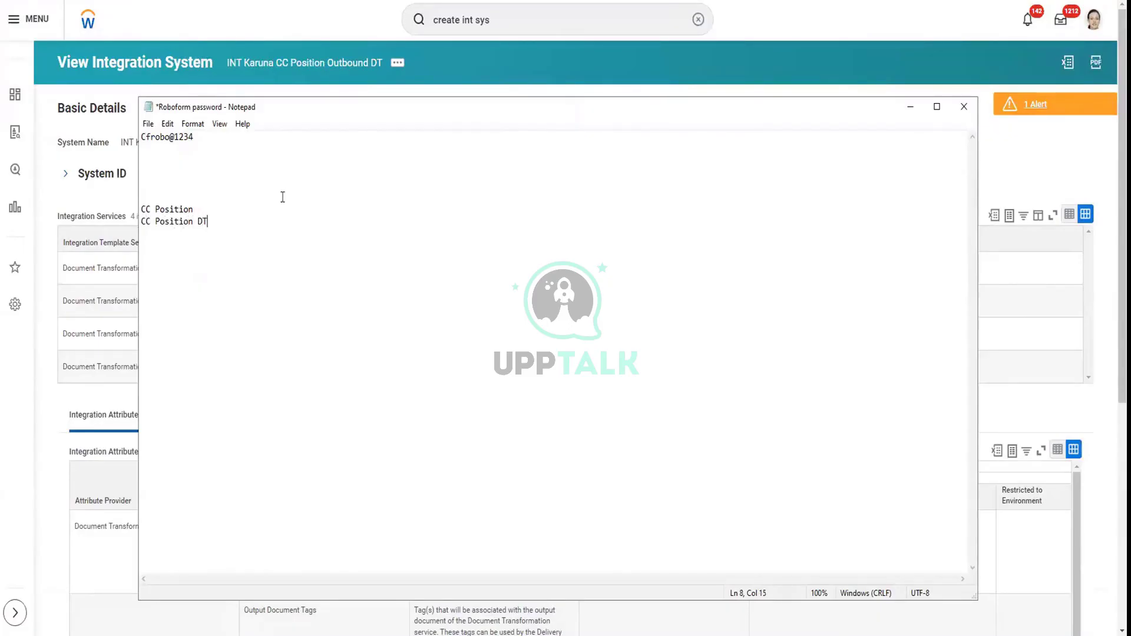
# Label the lines 'CC Position (xml)' and 'CC Position DT (Transform)'
pyautogui.click(271, 202)
pyautogui.write('()')
pyautogui.press('Left')
pyautogui.write('xml 90')
pyautogui.press('BackSpace')
pyautogui.press('BackSpace')
pyautogui.write('()')
pyautogui.write('Trans')
pyautogui.write('form')
pyautogui.write('a')
pyautogui.press('BackSpace')
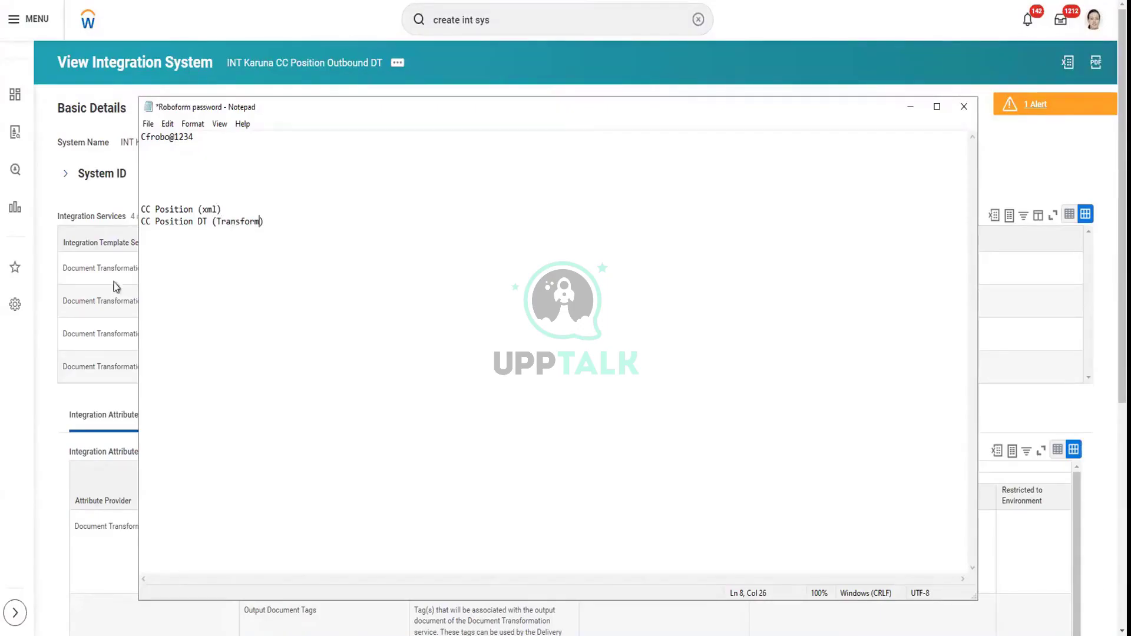
# Select the two integration label lines in the notes
pyautogui.moveTo(226, 209); pyautogui.dragTo(141, 211)
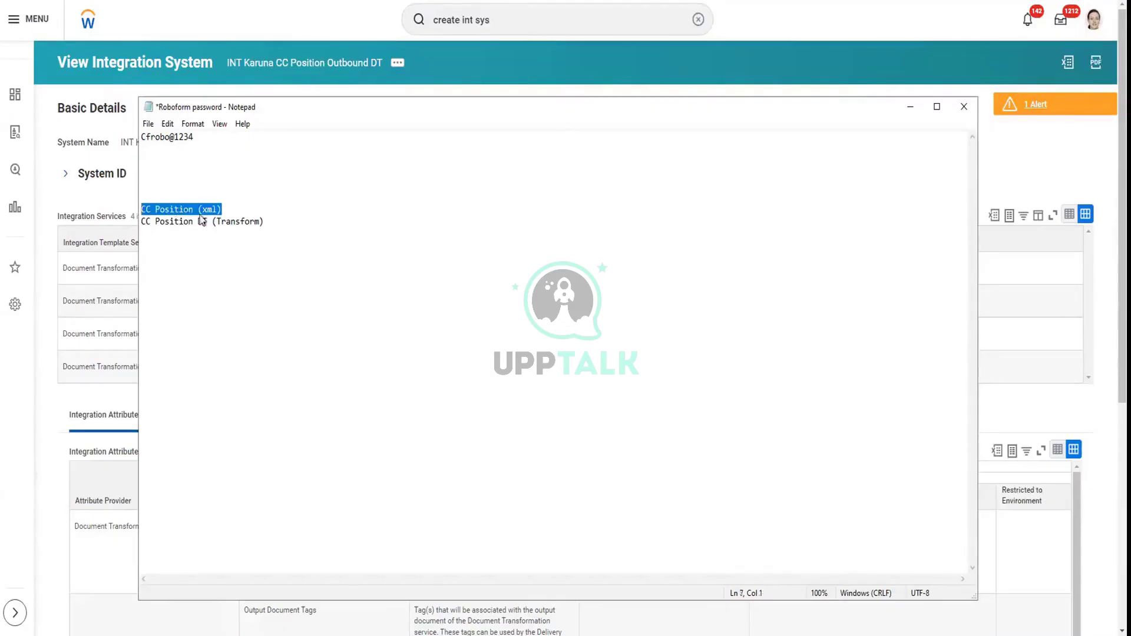
pyautogui.moveTo(271, 222); pyautogui.dragTo(132, 225)
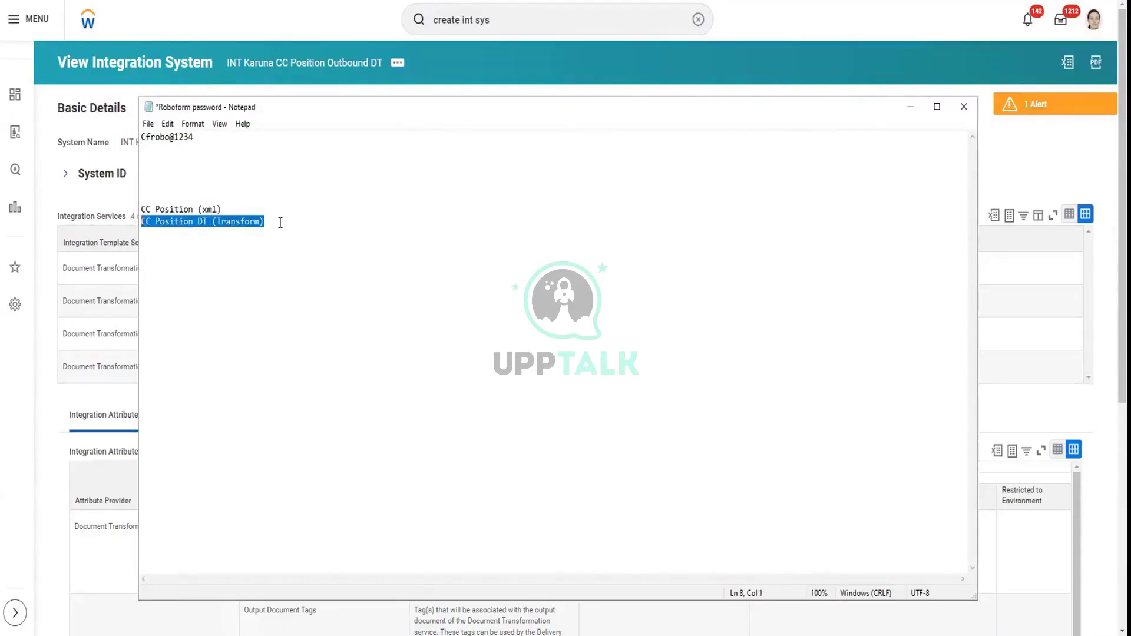
pyautogui.moveTo(278, 222); pyautogui.dragTo(142, 210)
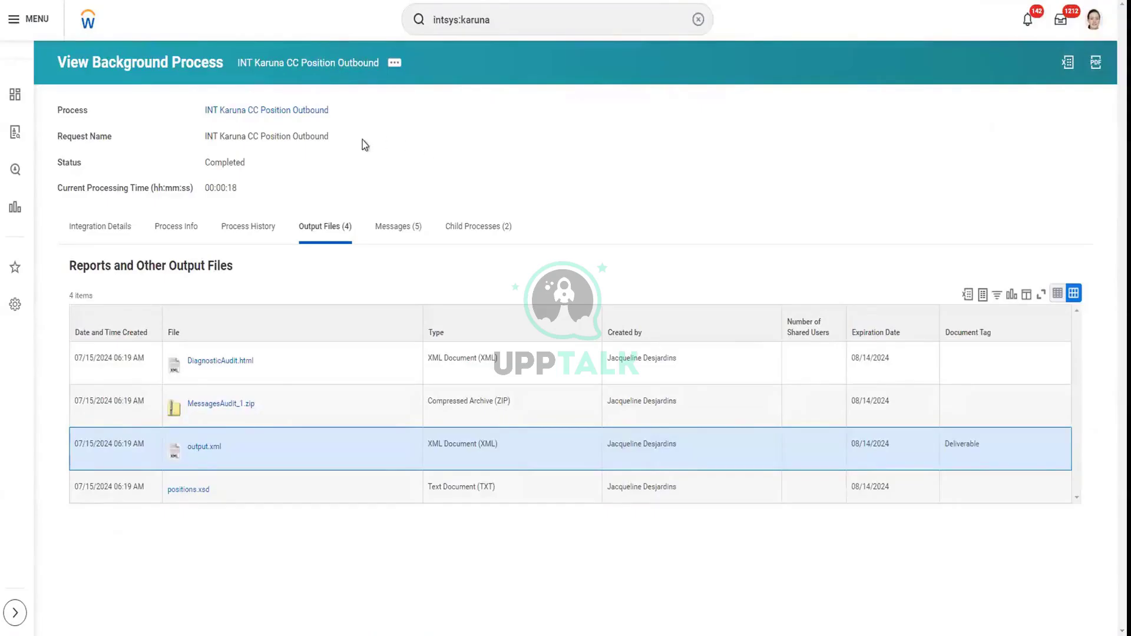
# From Integration Details, start Create, Copy, or Link Definition for INT Karuna CC Position Outbound
pyautogui.click(117, 226)
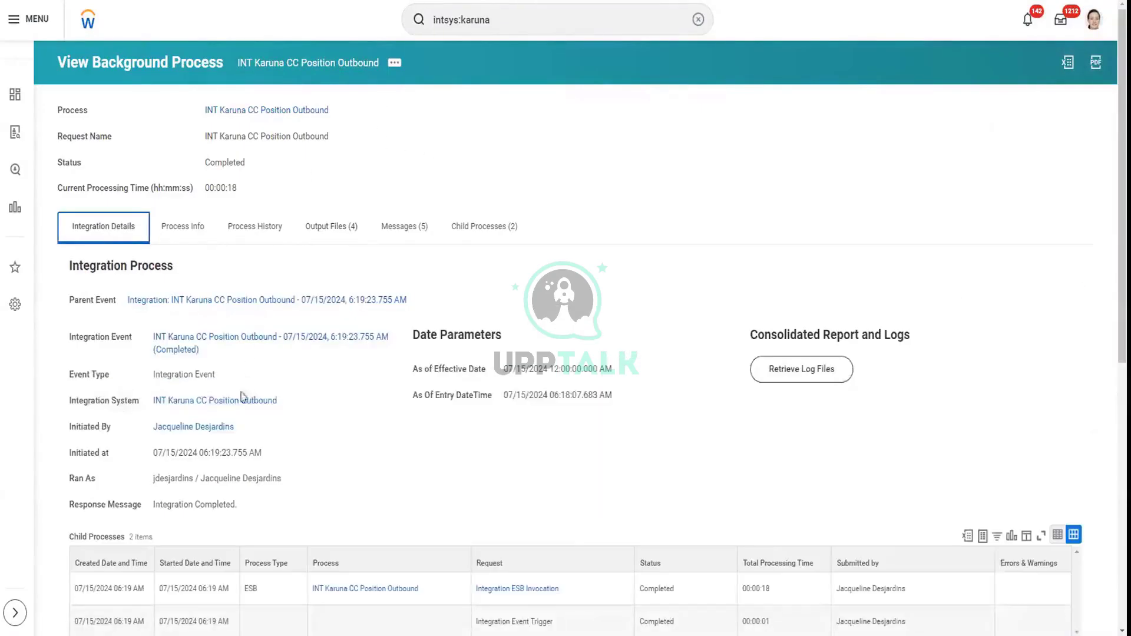
pyautogui.moveTo(282, 403)
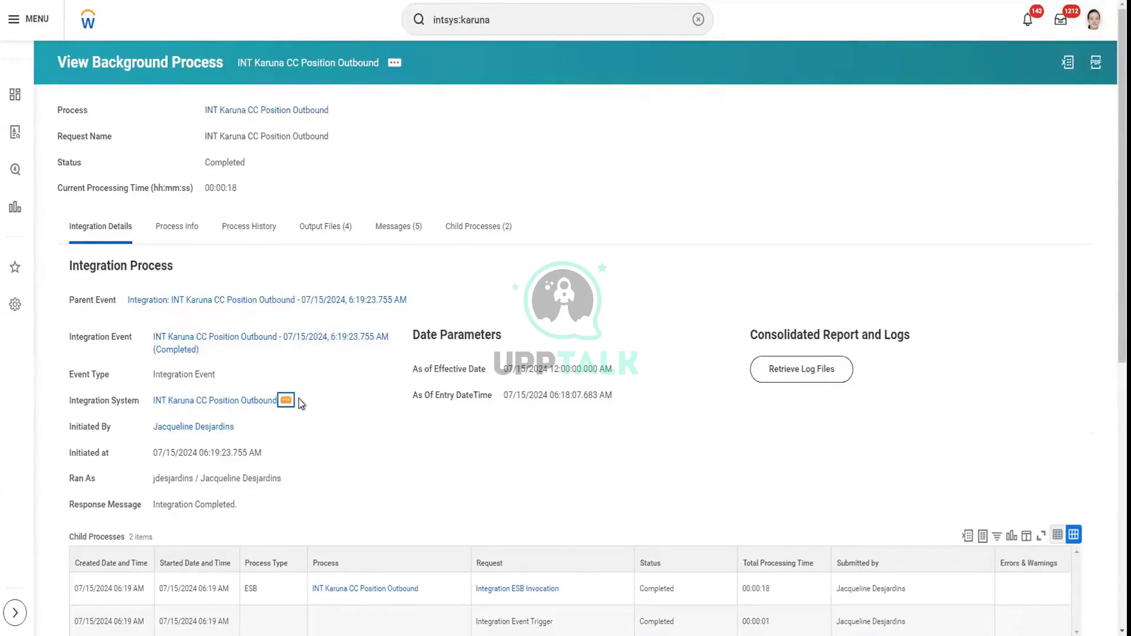
pyautogui.click(292, 399)
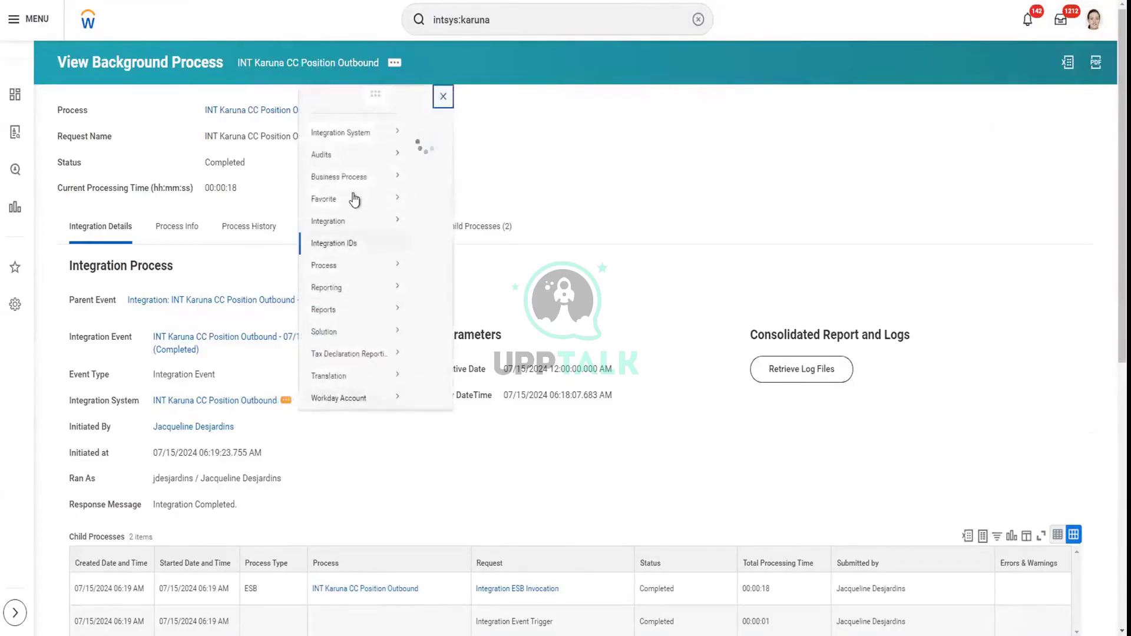
pyautogui.moveTo(371, 120)
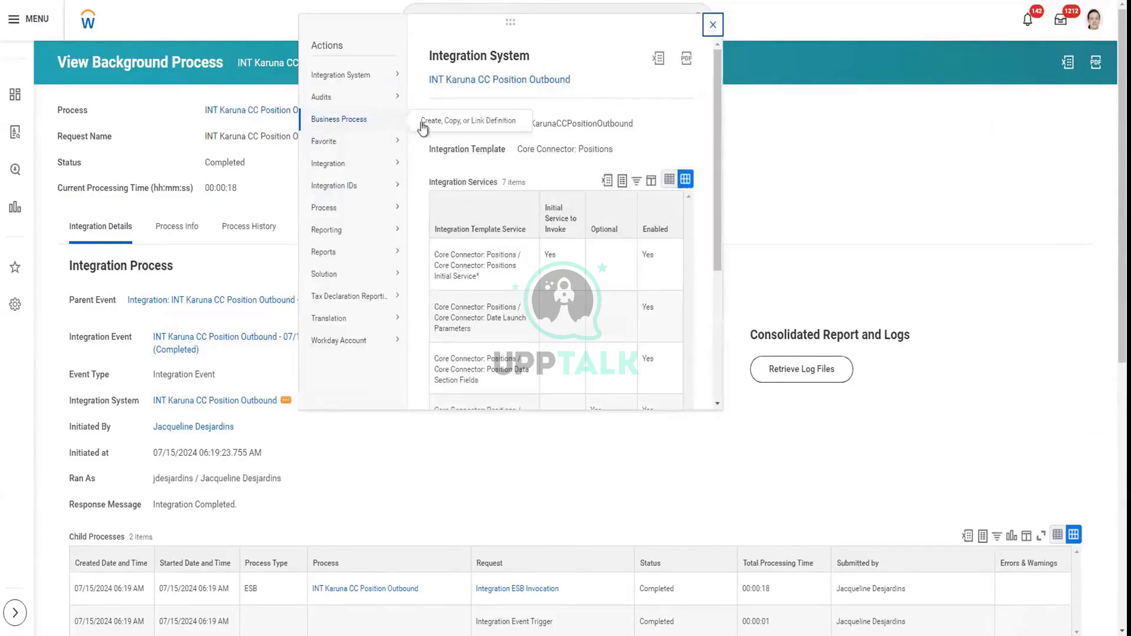
pyautogui.click(445, 122)
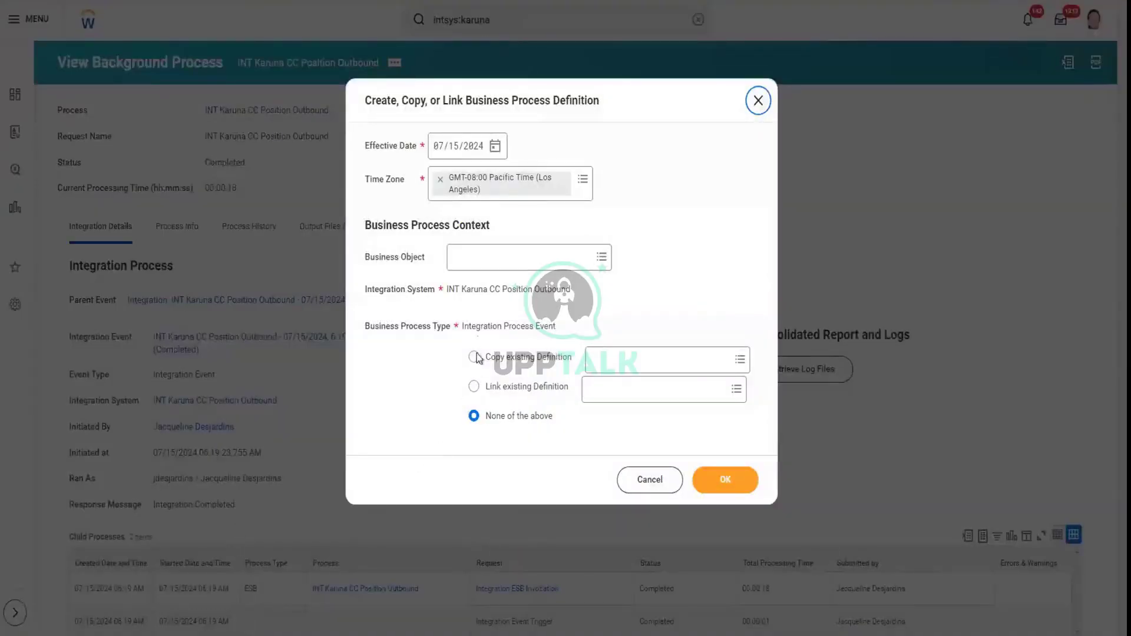
# Create the business process definition, then add and save a step c of type Integration
pyautogui.click(711, 483)
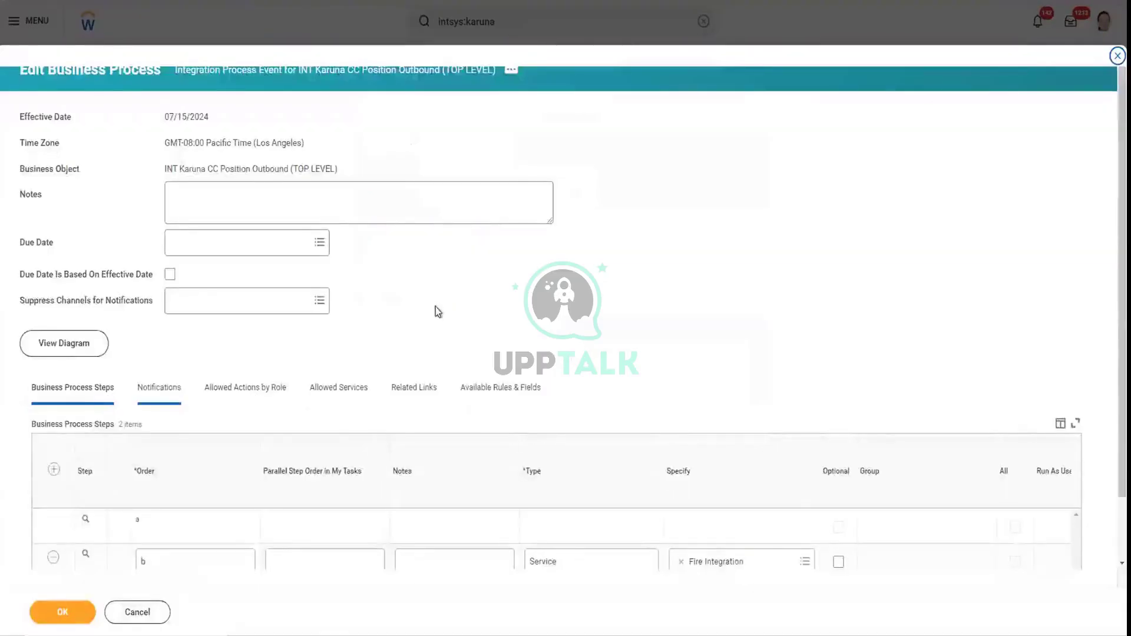
pyautogui.scroll(-1, 44, 505)
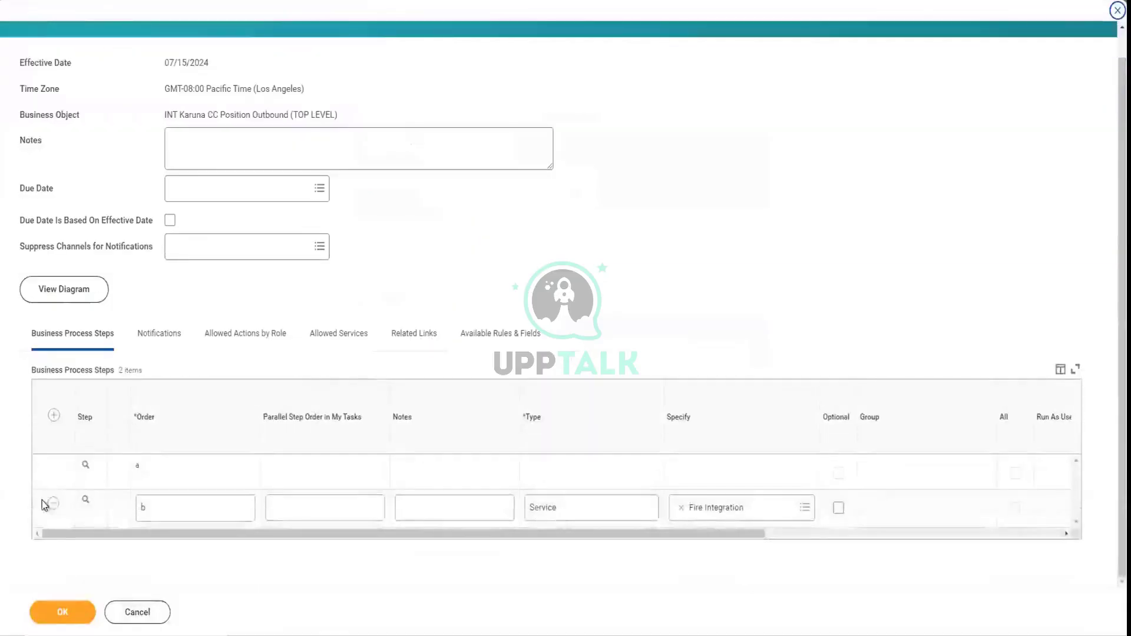
pyautogui.click(54, 415)
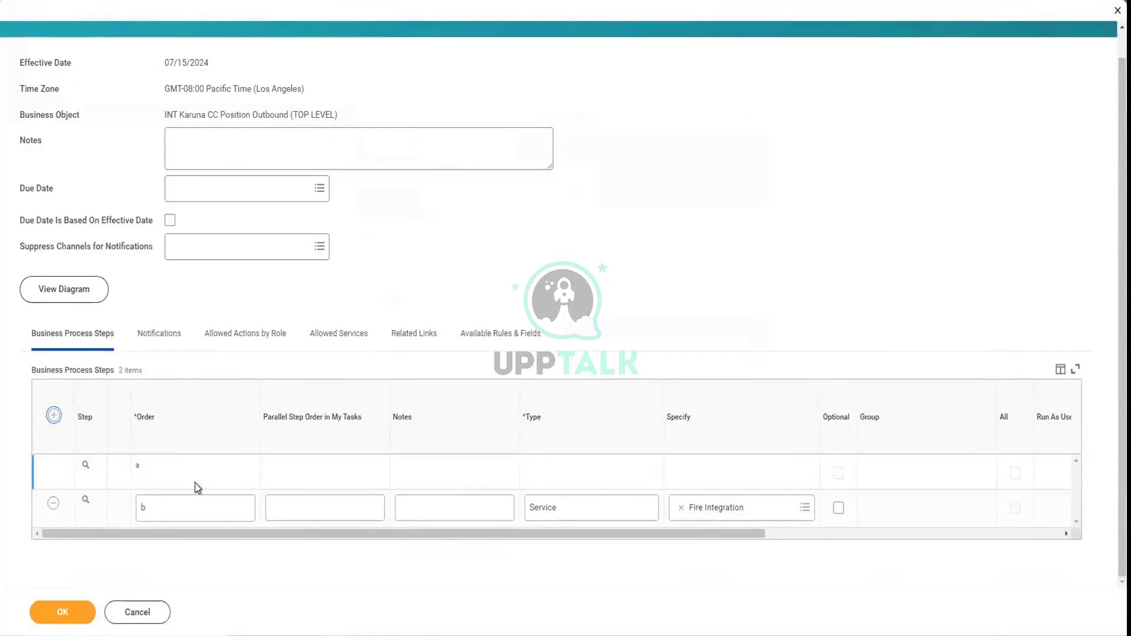
pyautogui.press('Return')
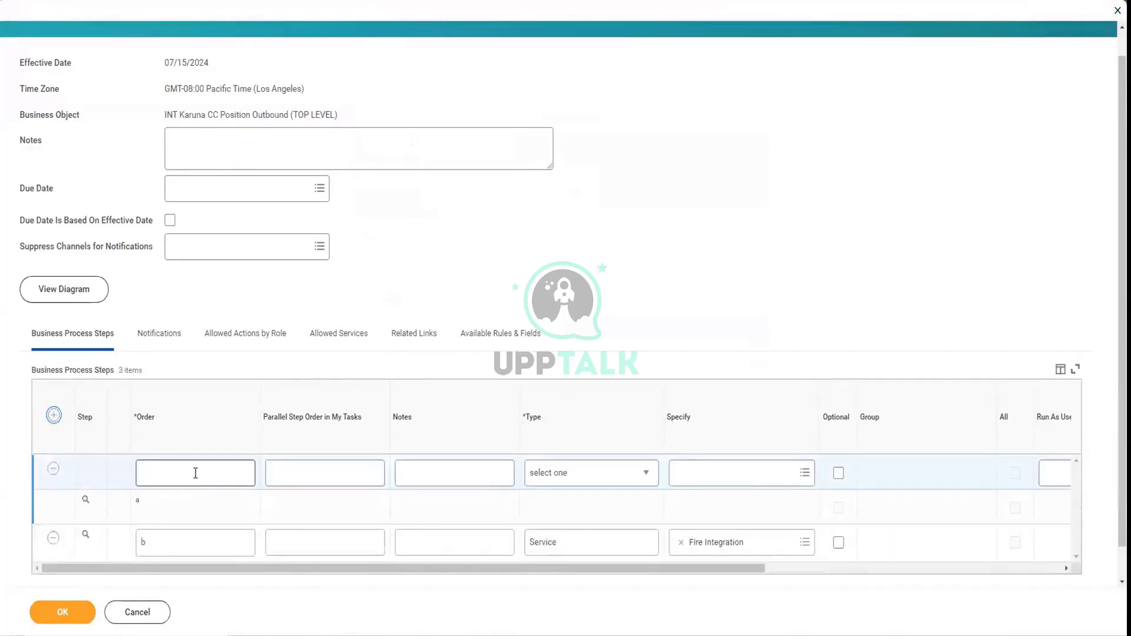
pyautogui.click(196, 473)
pyautogui.write('c')
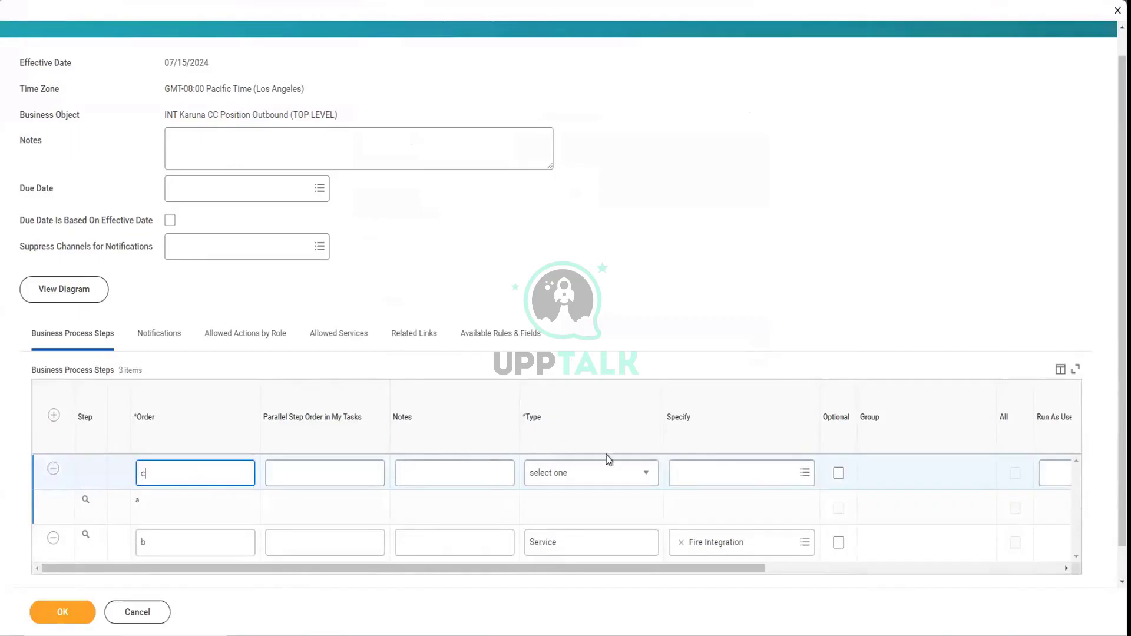
pyautogui.click(611, 480)
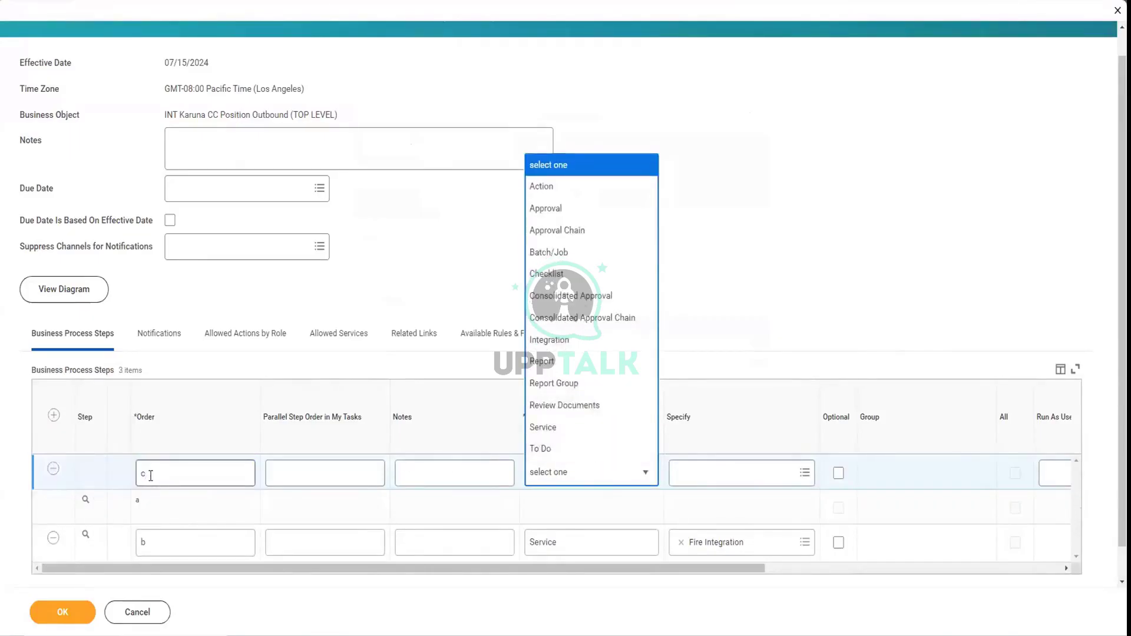
pyautogui.click(564, 341)
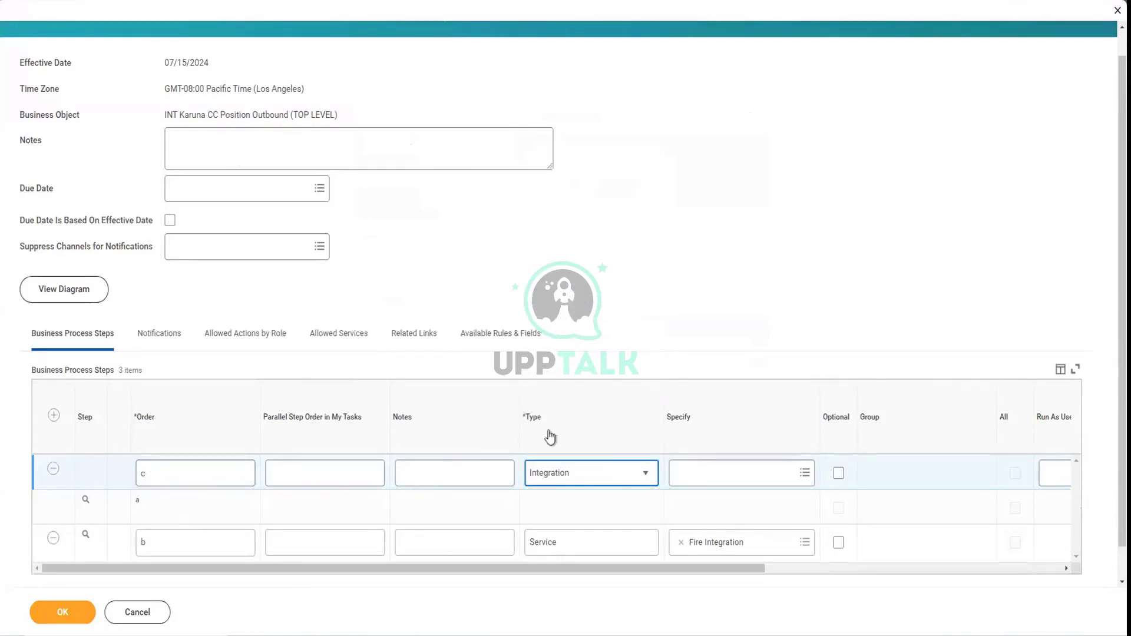
pyautogui.click(65, 614)
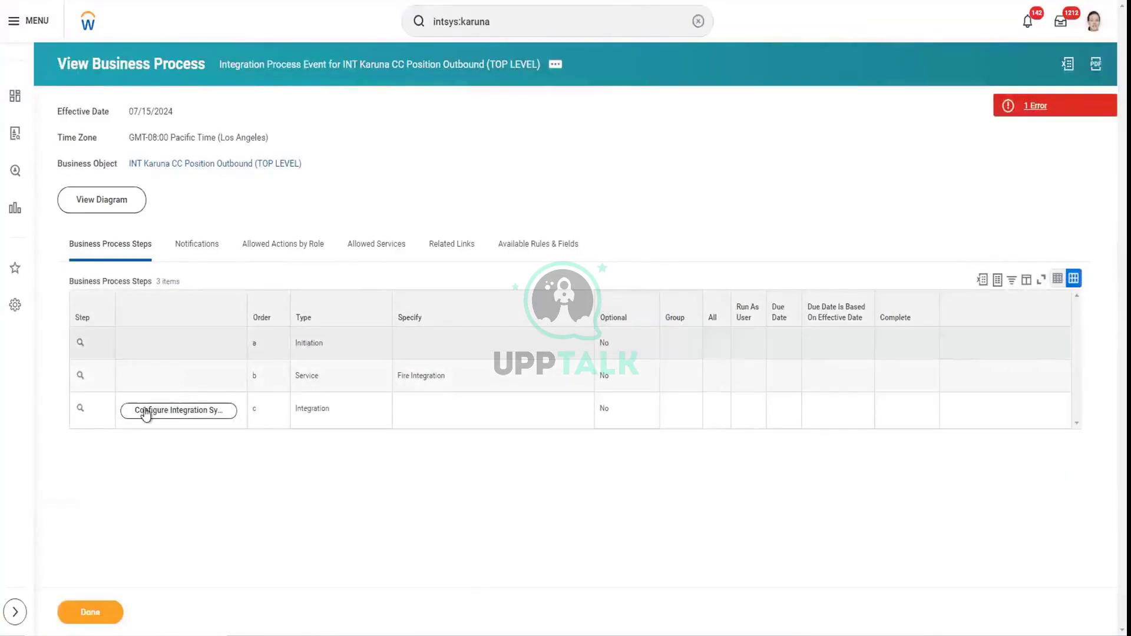
# Configure step c to launch INT Karuna CC Position Outbound DT and save it
pyautogui.click(152, 414)
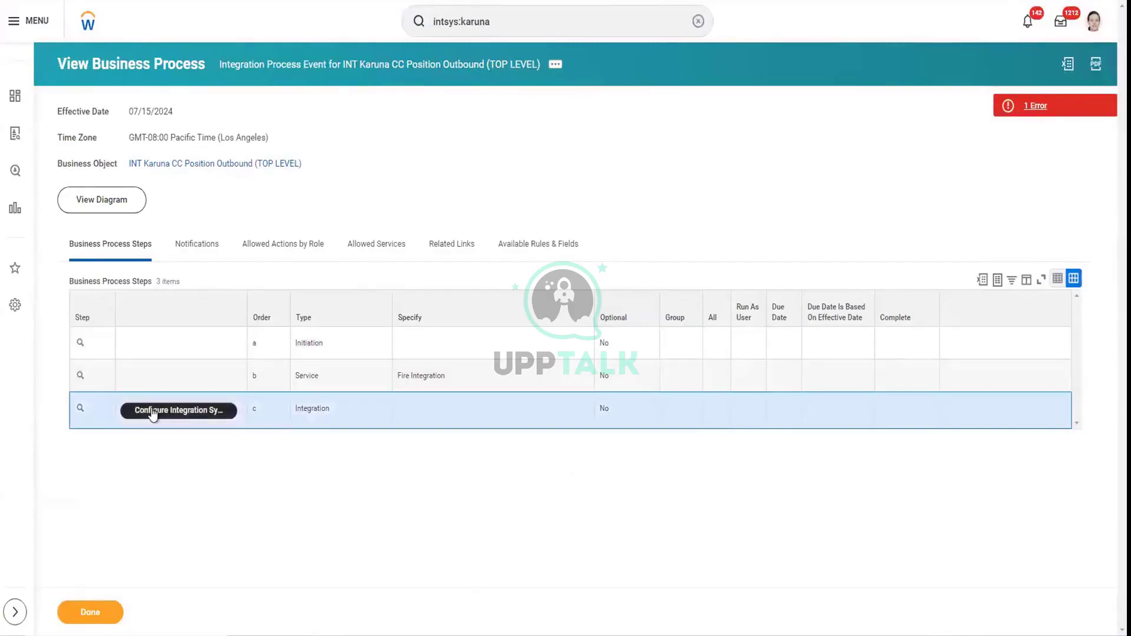
pyautogui.click(152, 414)
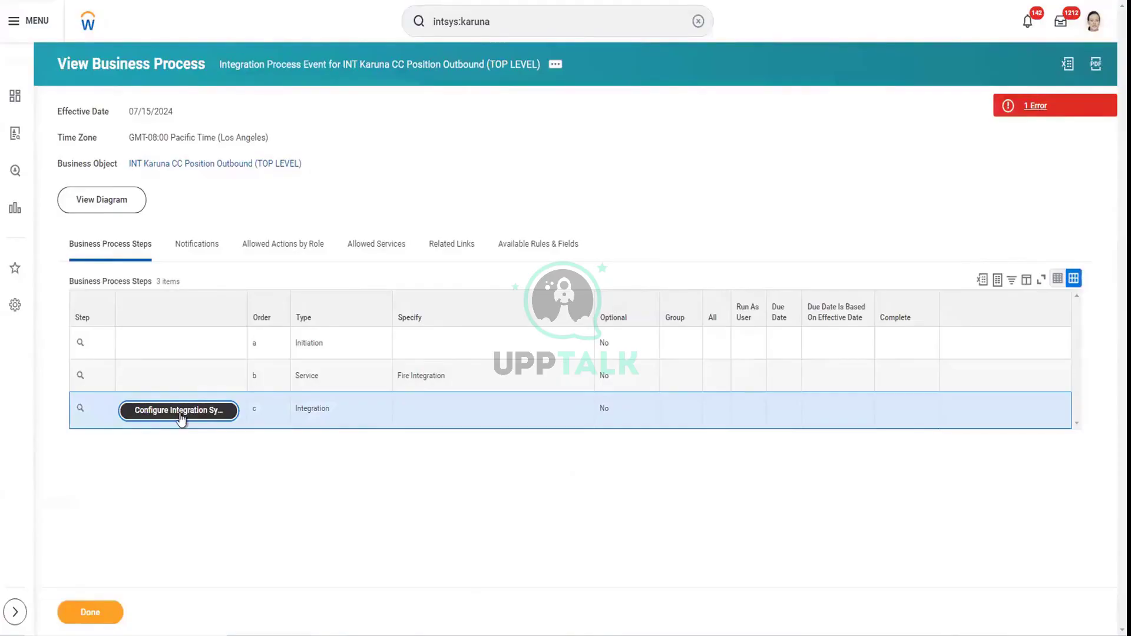
pyautogui.click(217, 422)
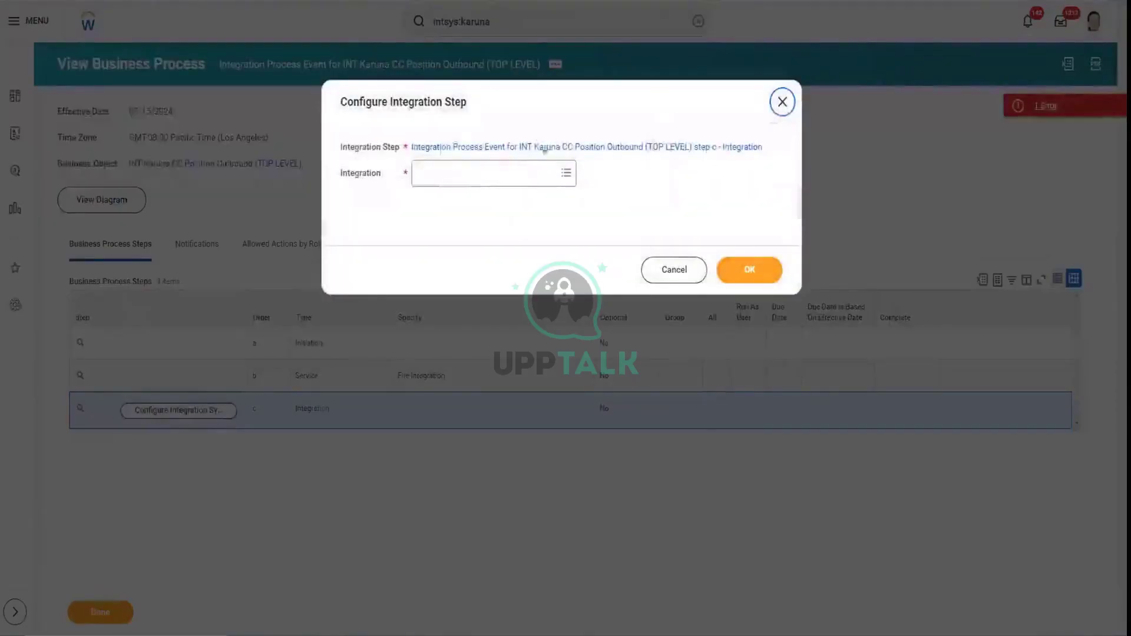
pyautogui.click(481, 179)
pyautogui.write('INT Karuna CC Position Outbound')
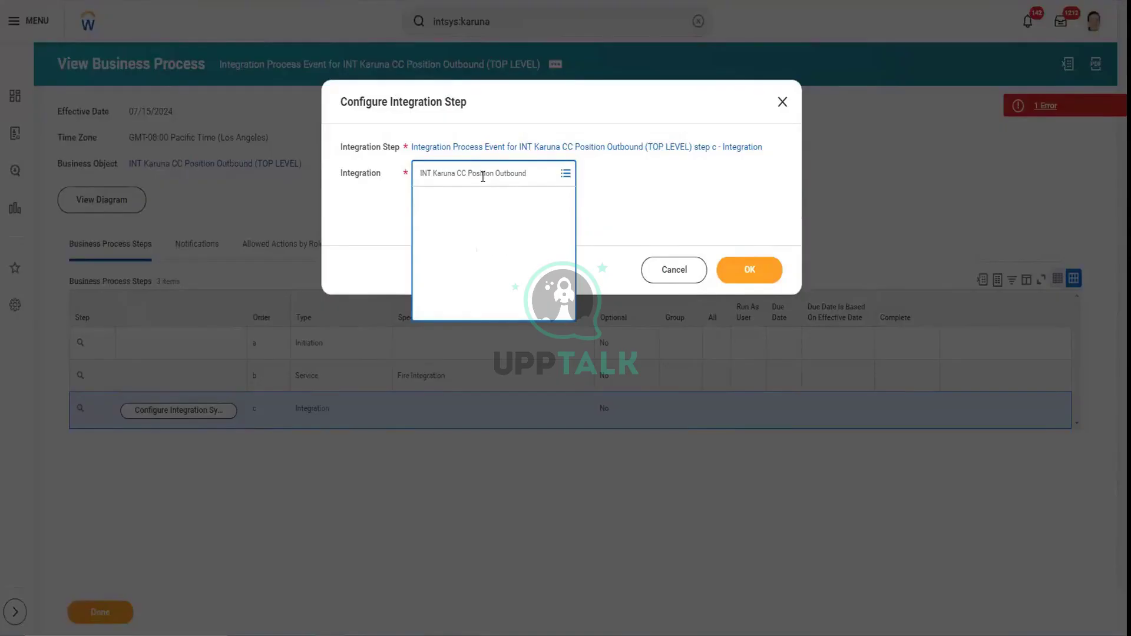
pyautogui.click(756, 277)
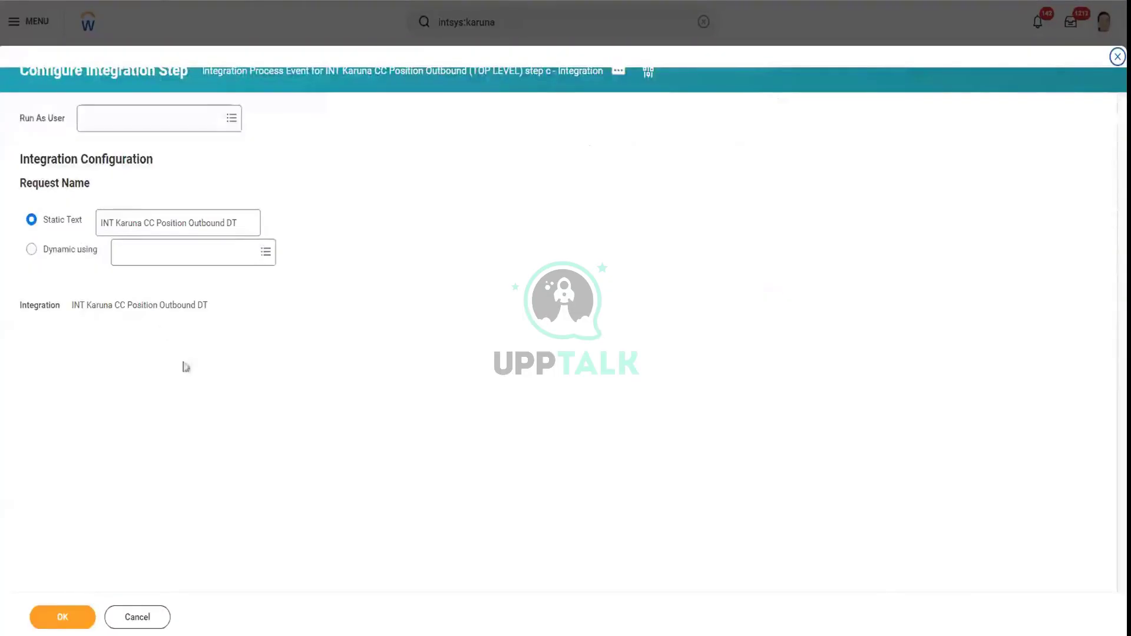
pyautogui.click(63, 615)
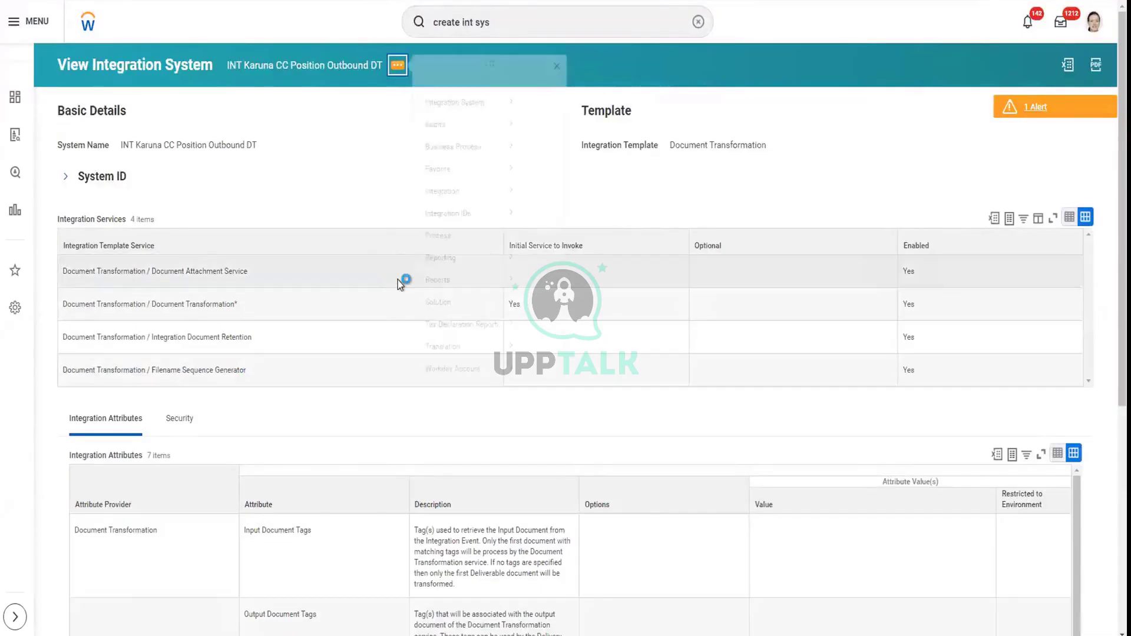
# Give the DT filename sequence generator increment 1 and format Worker_data_xtt_[seq].txt
pyautogui.moveTo(483, 127)
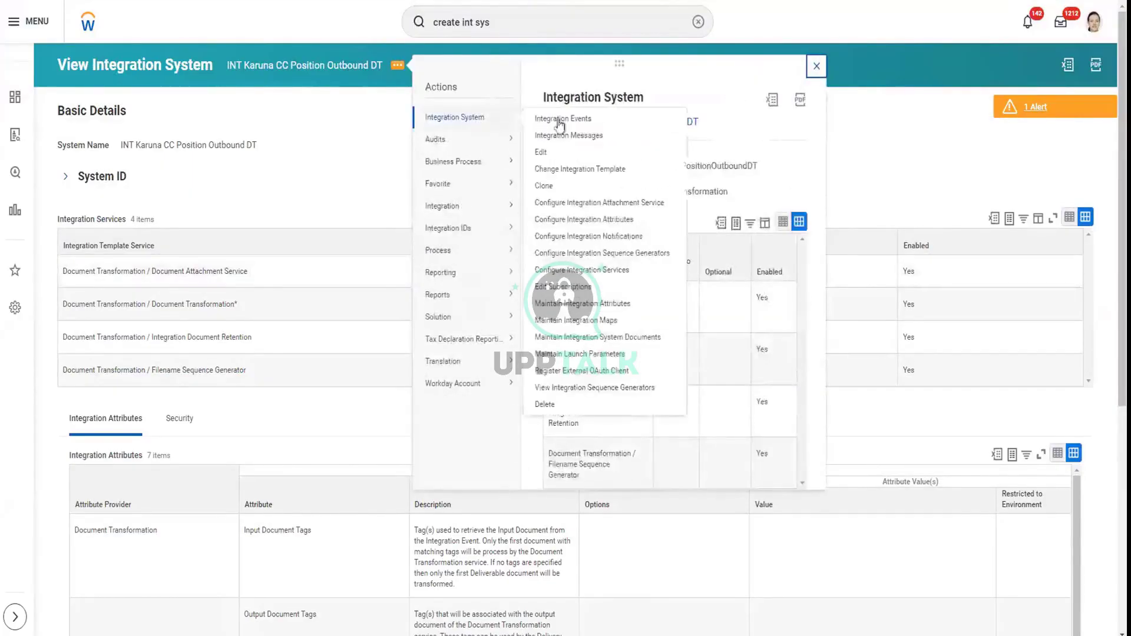
pyautogui.click(612, 255)
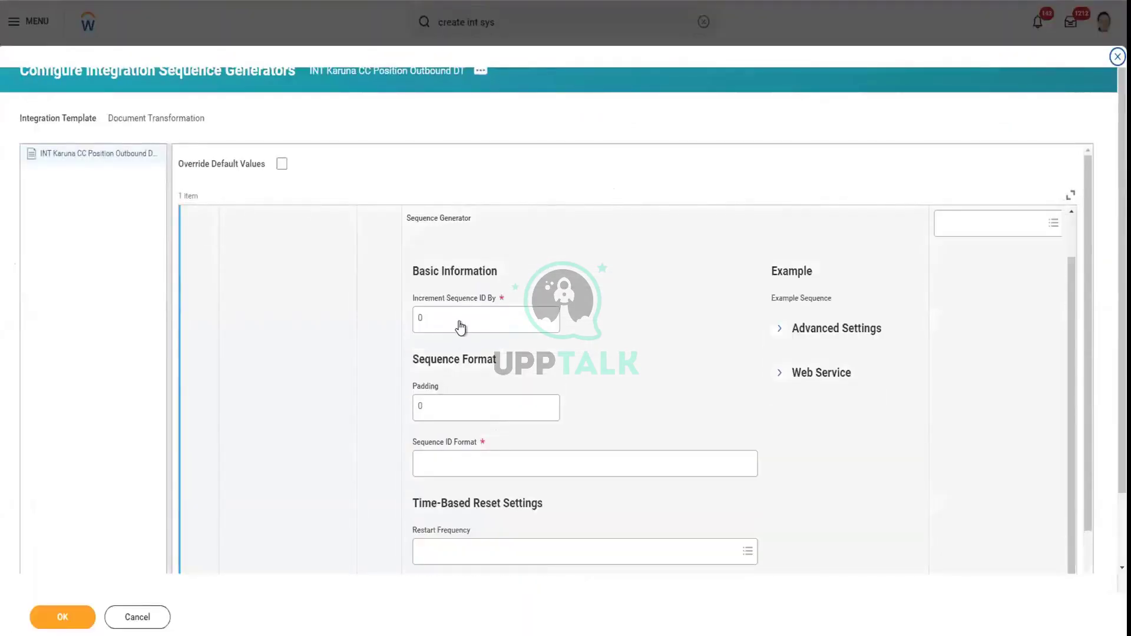
pyautogui.click(460, 321)
pyautogui.write('1')
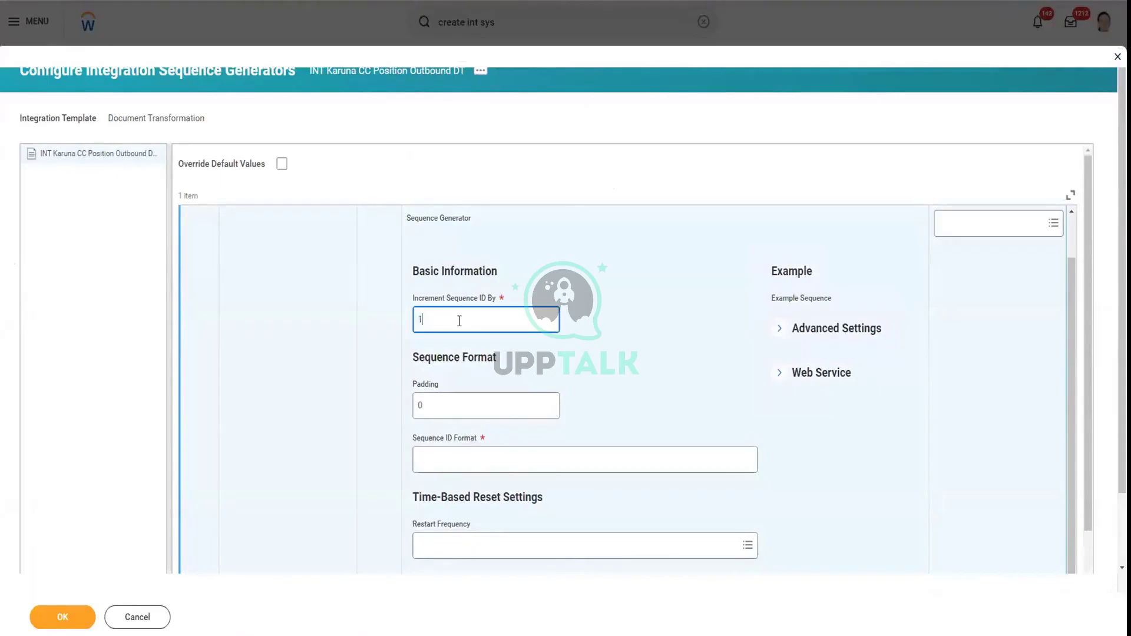
pyautogui.scroll(-1, 277, 427)
pyautogui.click(441, 394)
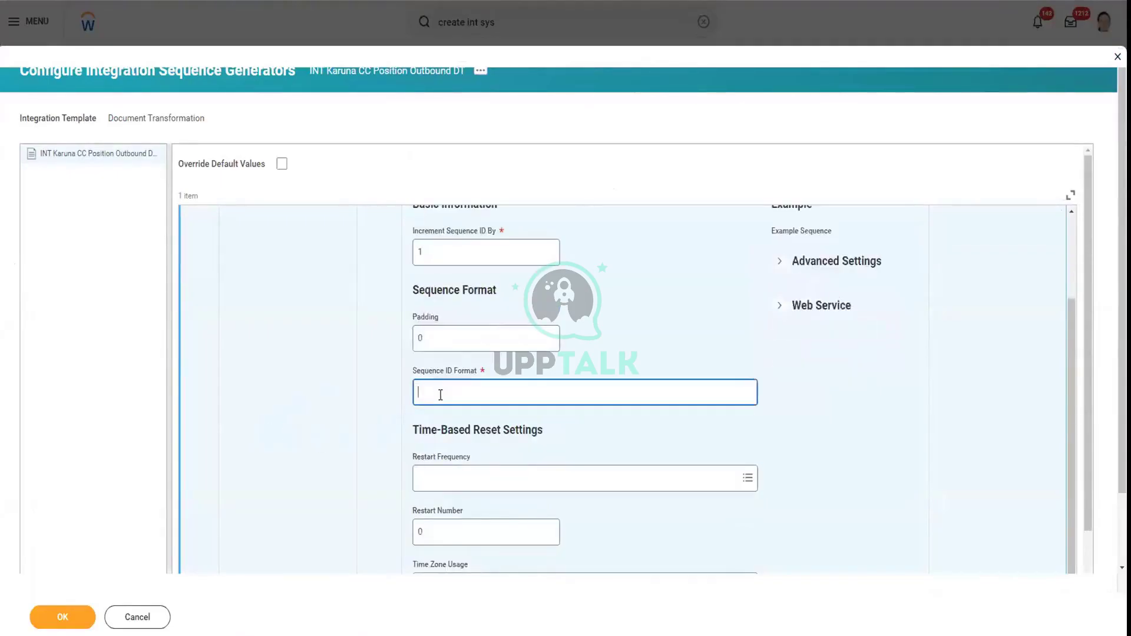
pyautogui.write('Worker_data_xtt_[seq].txt')
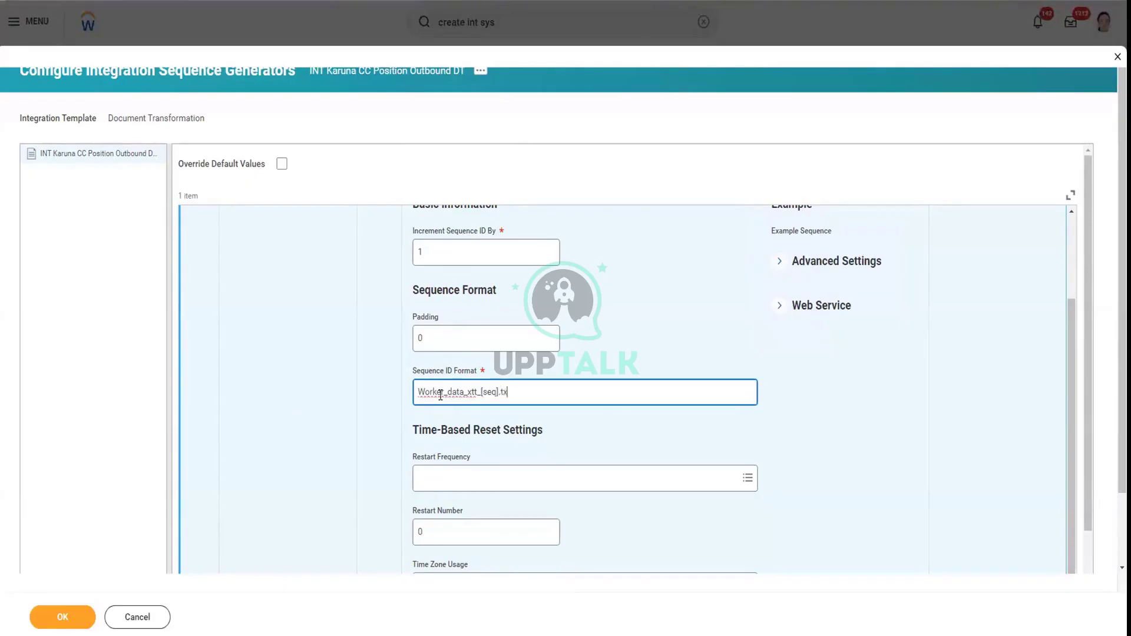
pyautogui.click(340, 457)
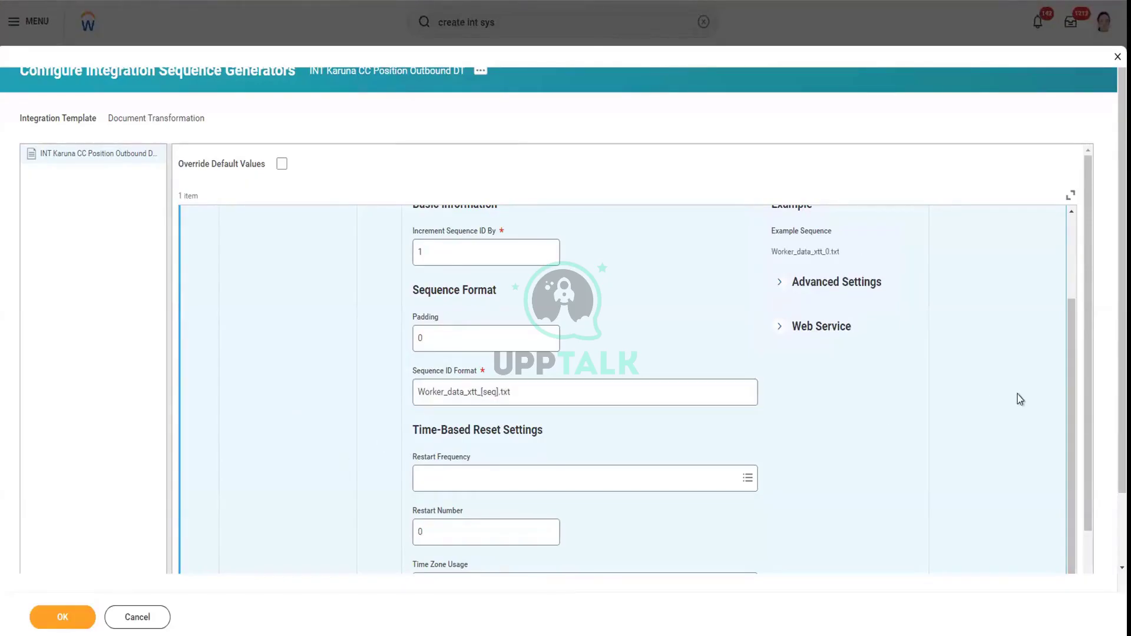
pyautogui.scroll(-3, 238, 554)
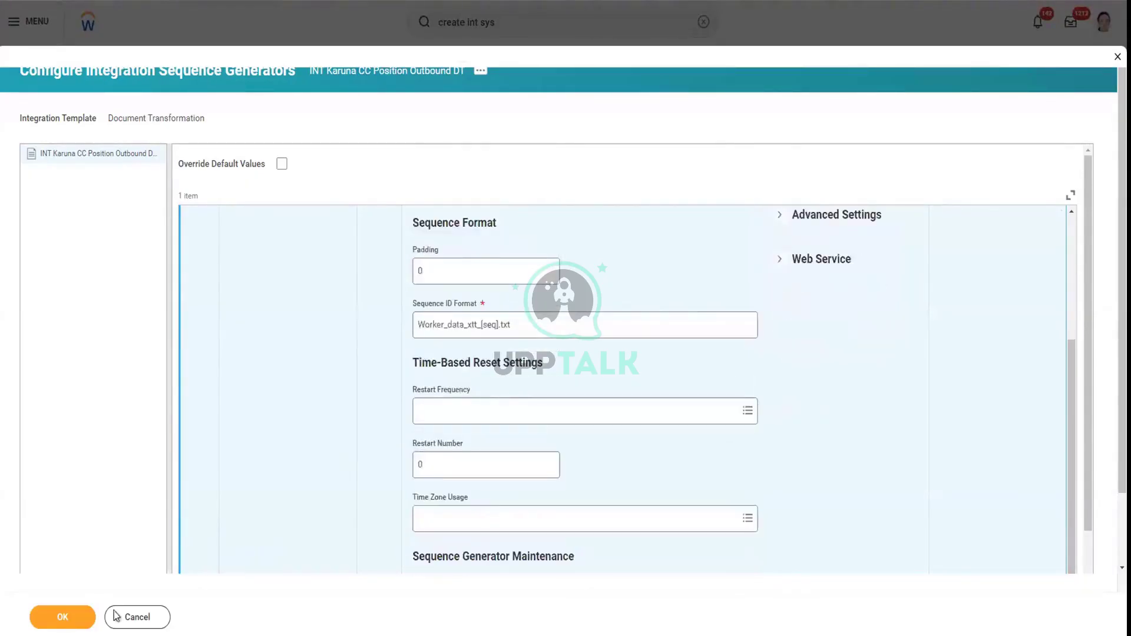
pyautogui.click(80, 620)
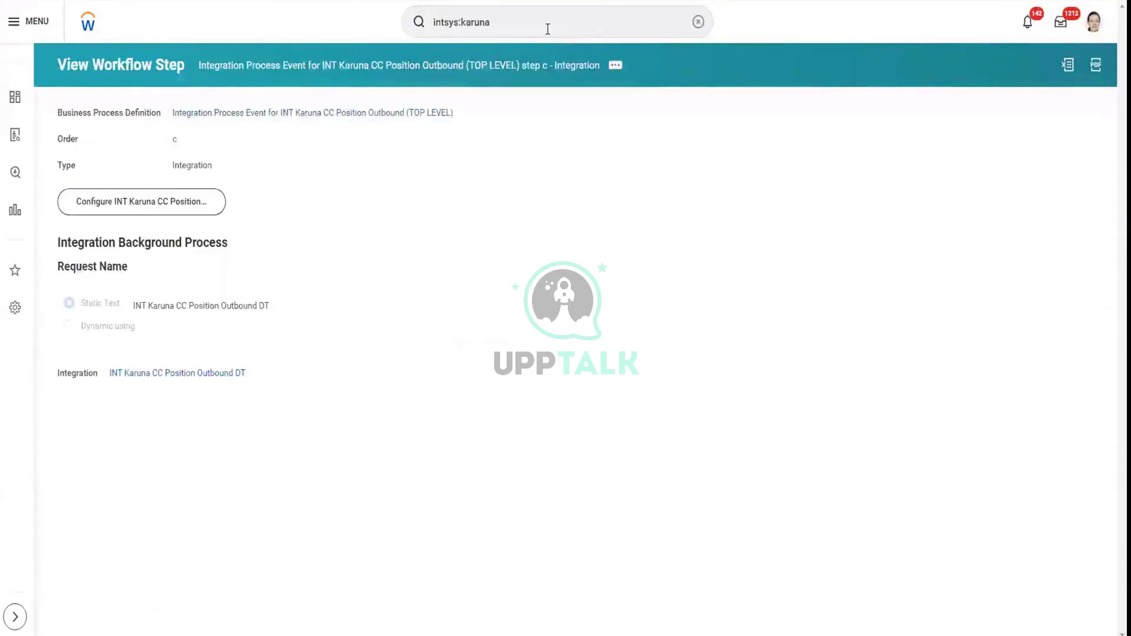
# Find INT Karuna CC Position Outbound via search and open its Integration Events
pyautogui.click(545, 27)
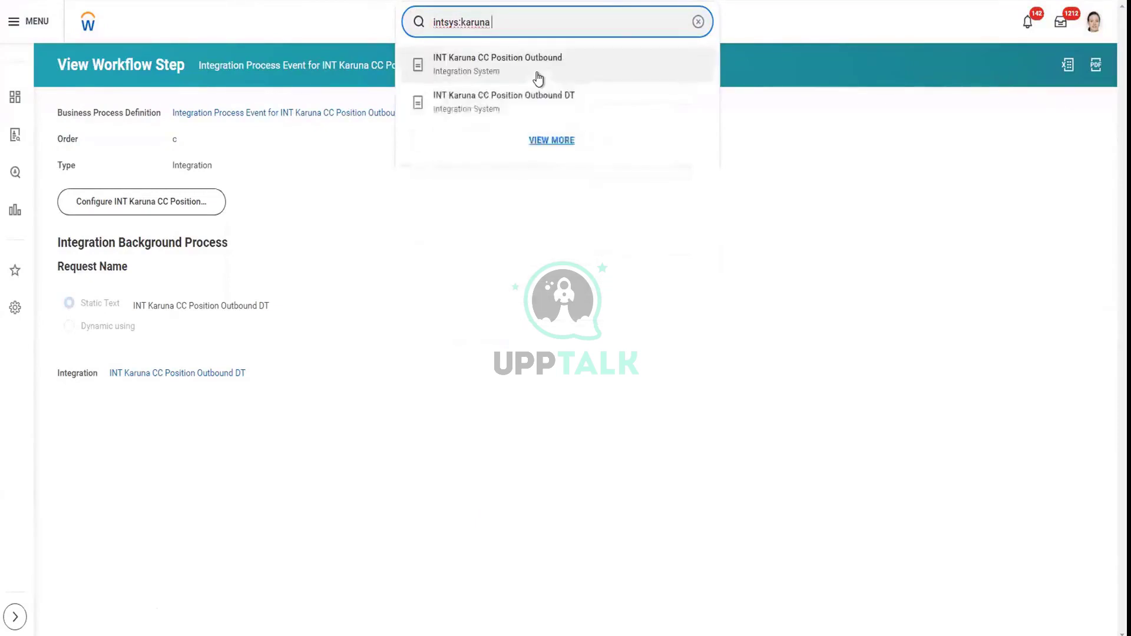
pyautogui.click(530, 76)
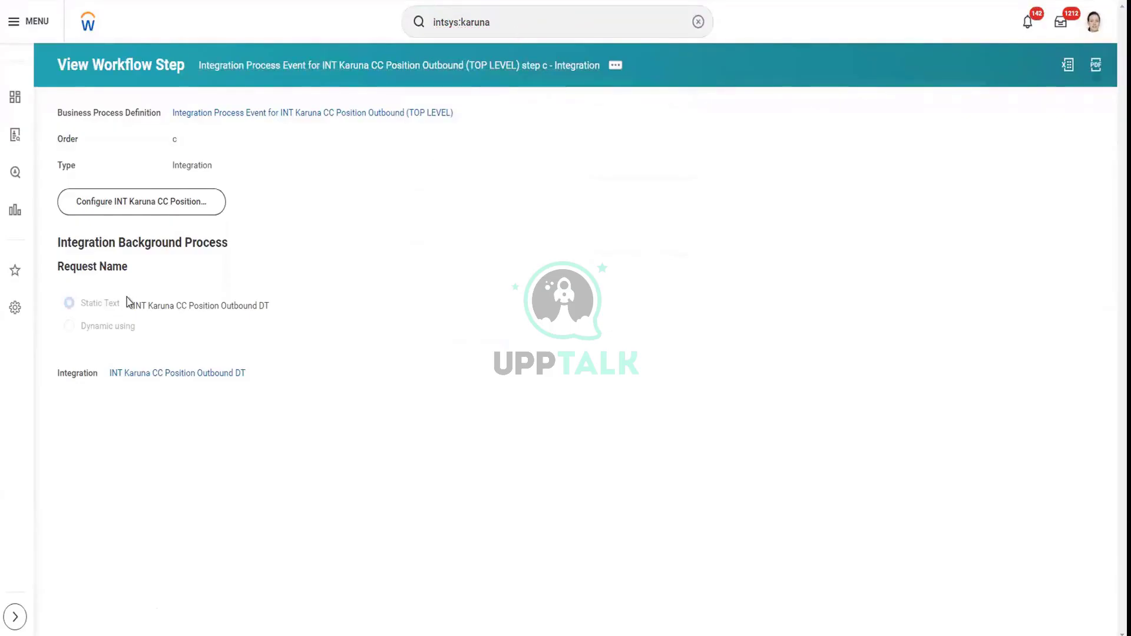
pyautogui.hotkey('alt', 'Left')
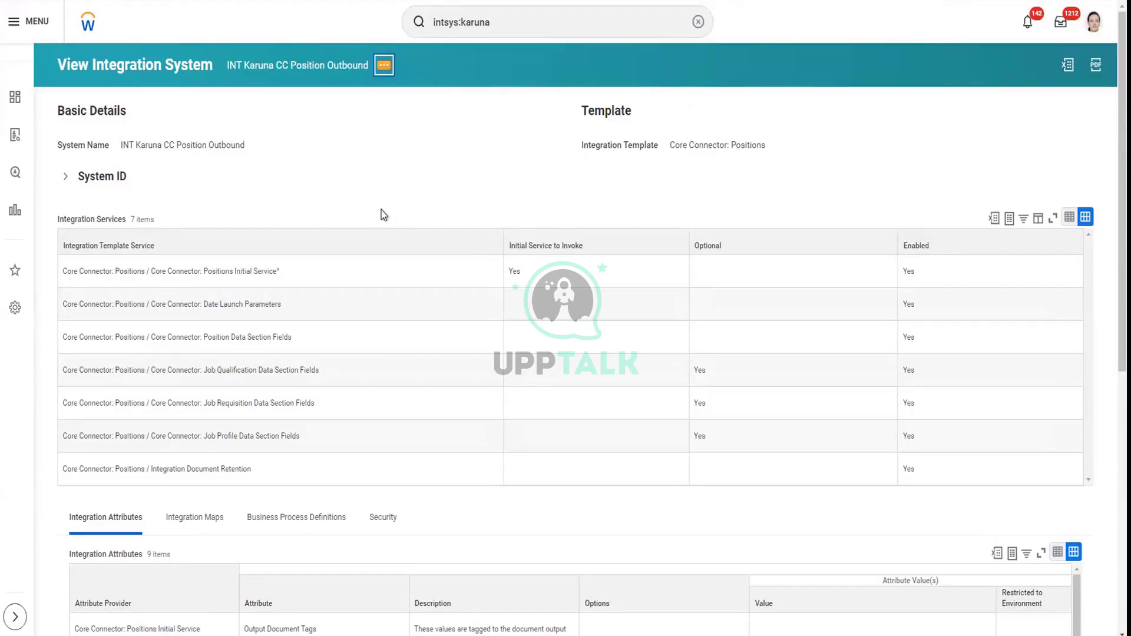
pyautogui.press('Return')
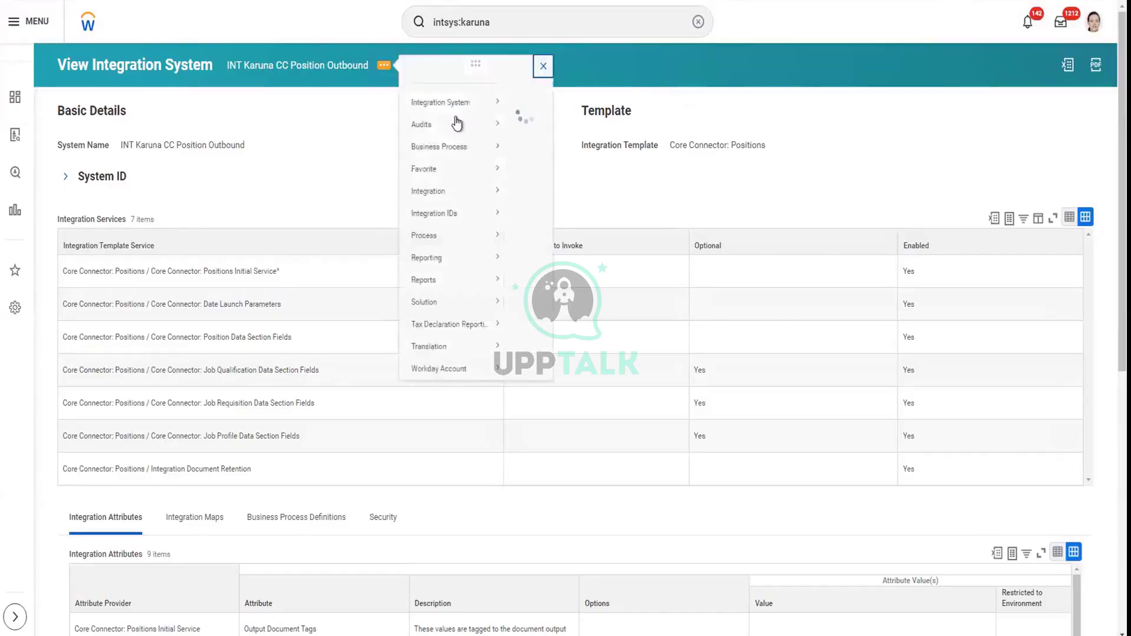
pyautogui.moveTo(465, 116)
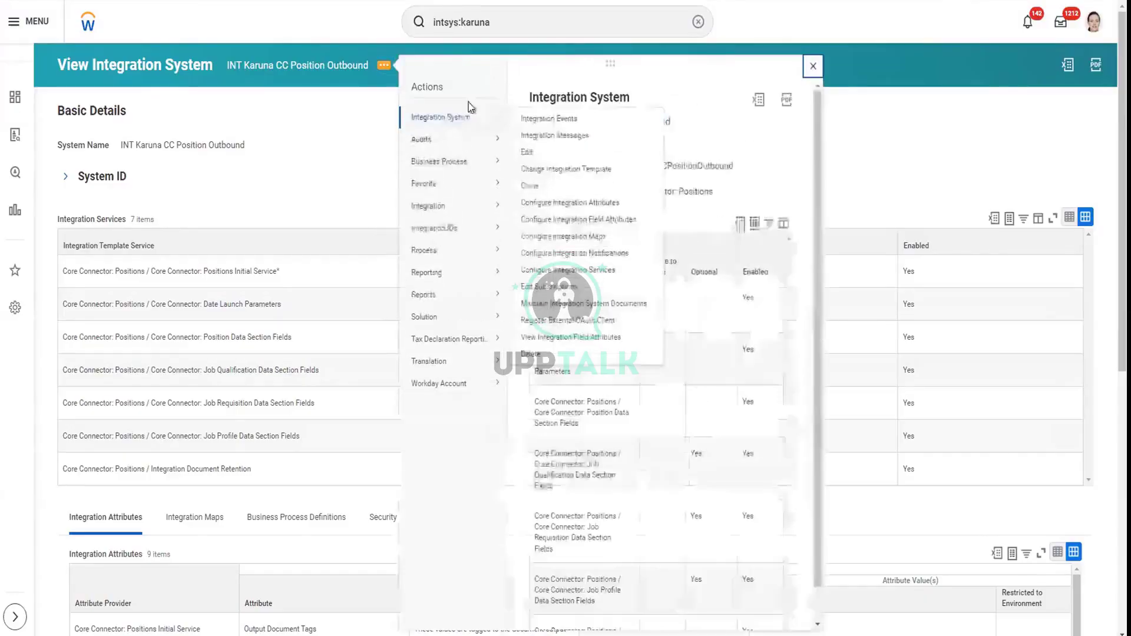
pyautogui.click(549, 120)
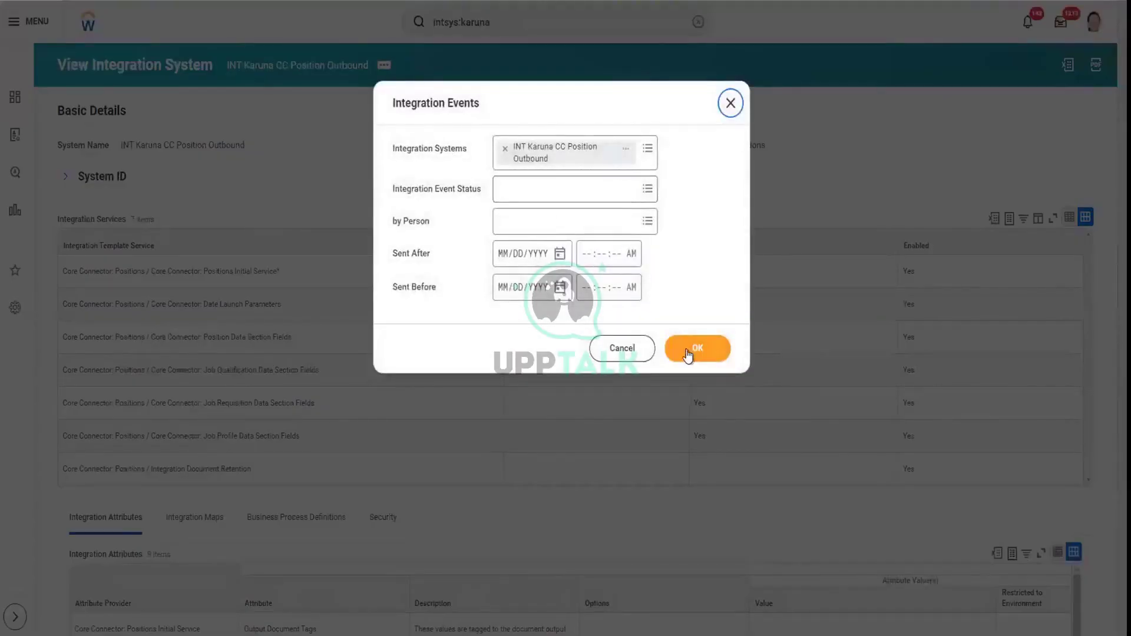
# Relaunch the completed event with its four positions, Full Extract and 07/15/2024 effective date
pyautogui.click(688, 353)
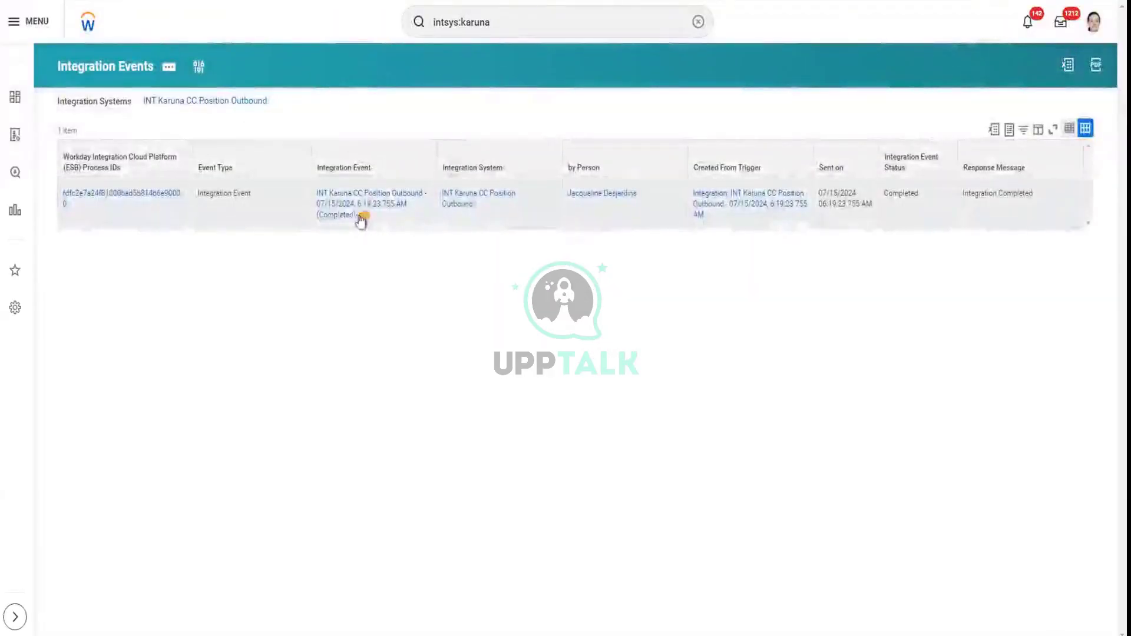
pyautogui.click(361, 217)
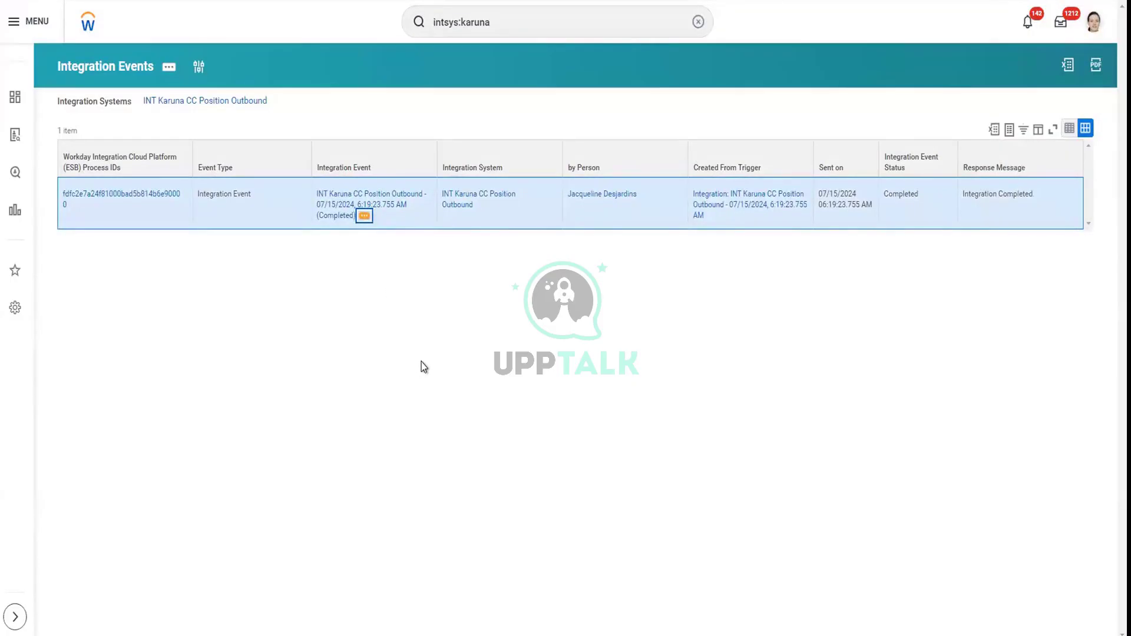
pyautogui.press('Return')
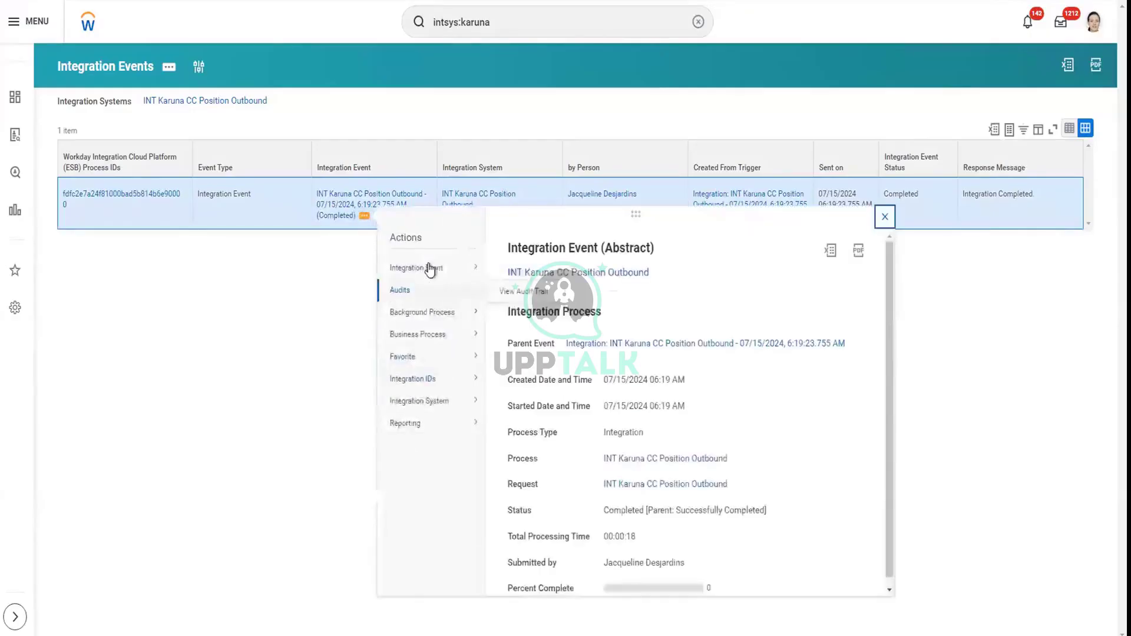
pyautogui.moveTo(470, 270)
pyautogui.press('Escape')
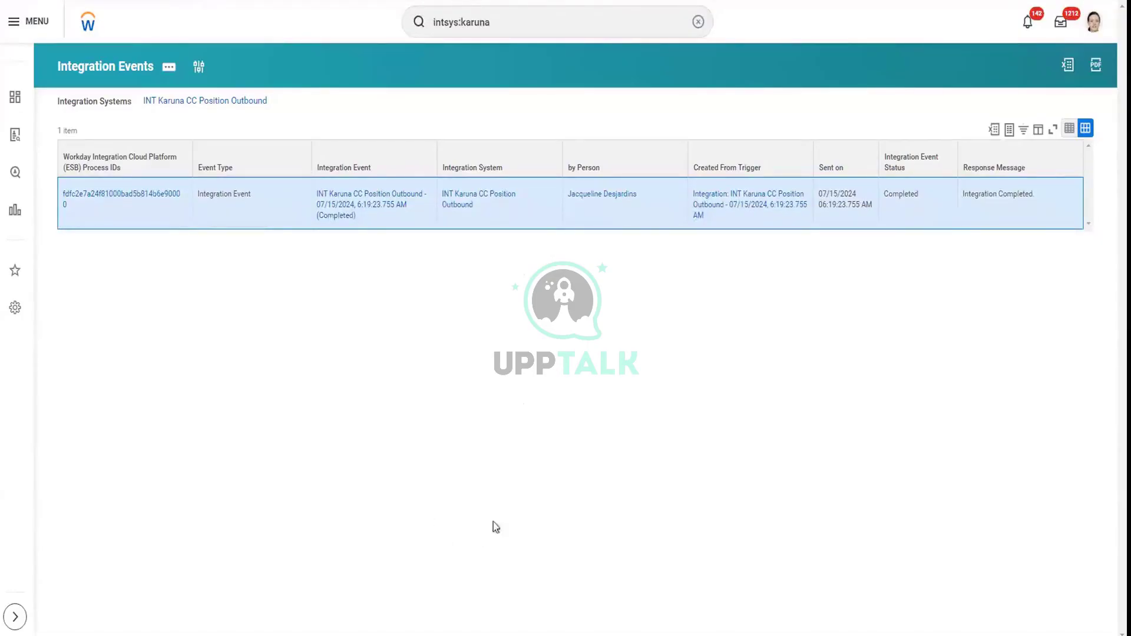
pyautogui.scroll(-3, 652, 405)
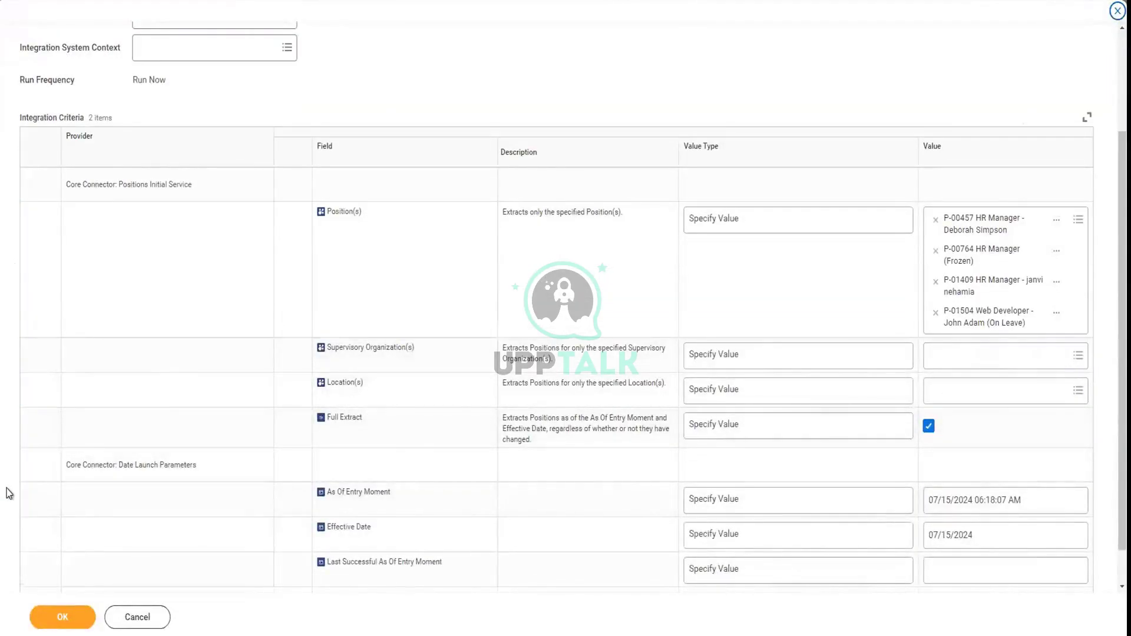
pyautogui.scroll(-1, 147, 480)
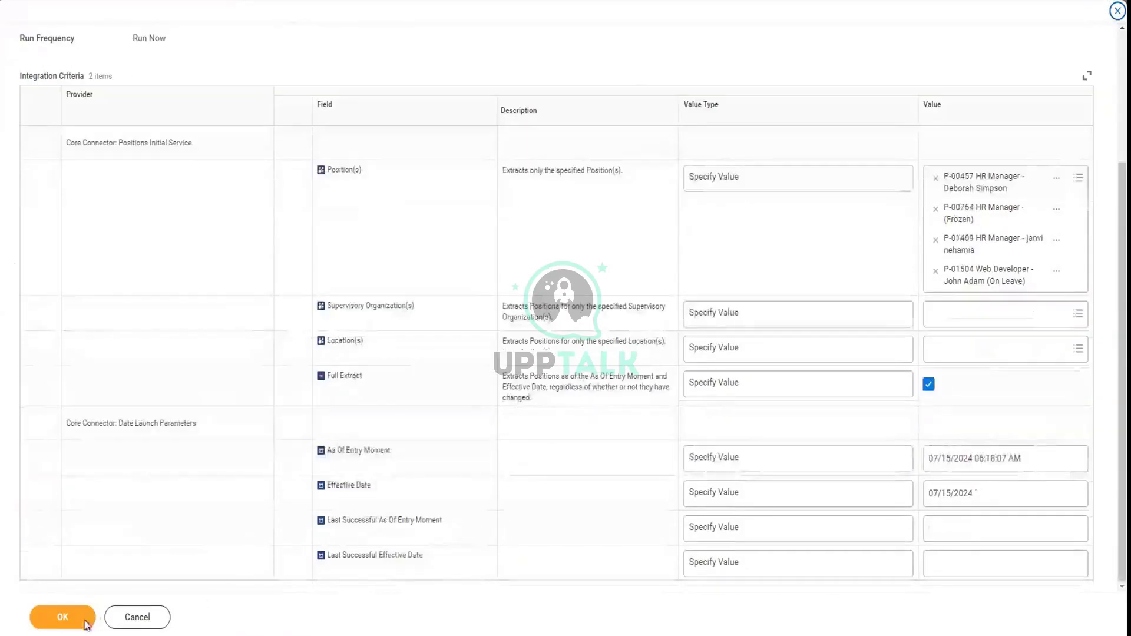
pyautogui.click(59, 616)
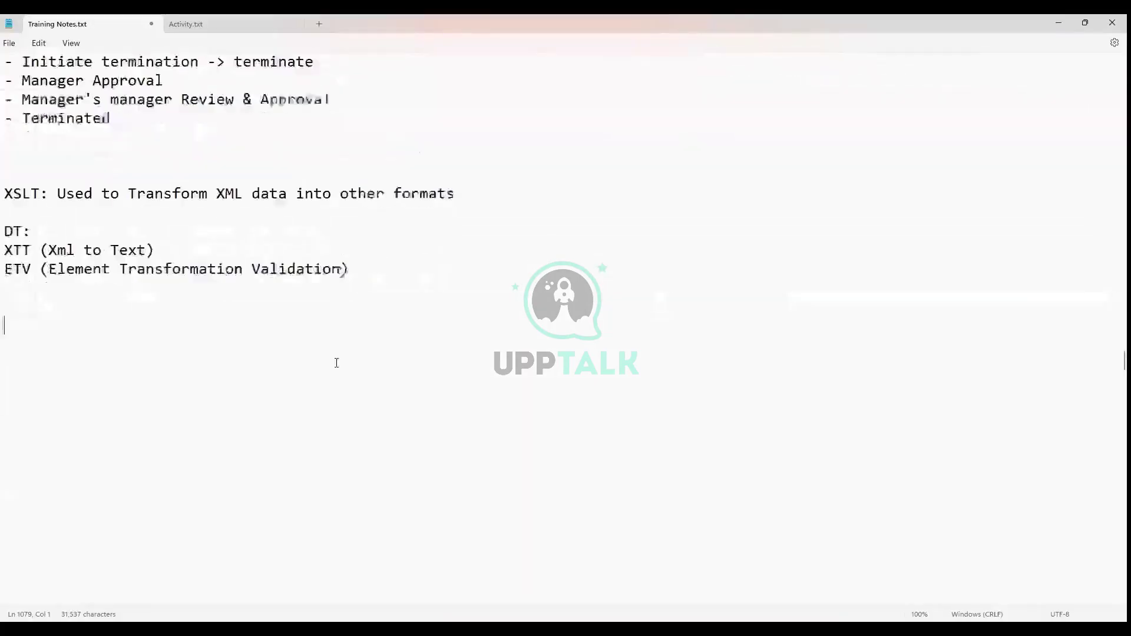
# Write DT notes: create CC and DT integrations, create business process, add an Integration step
pyautogui.scroll(-1, 336, 361)
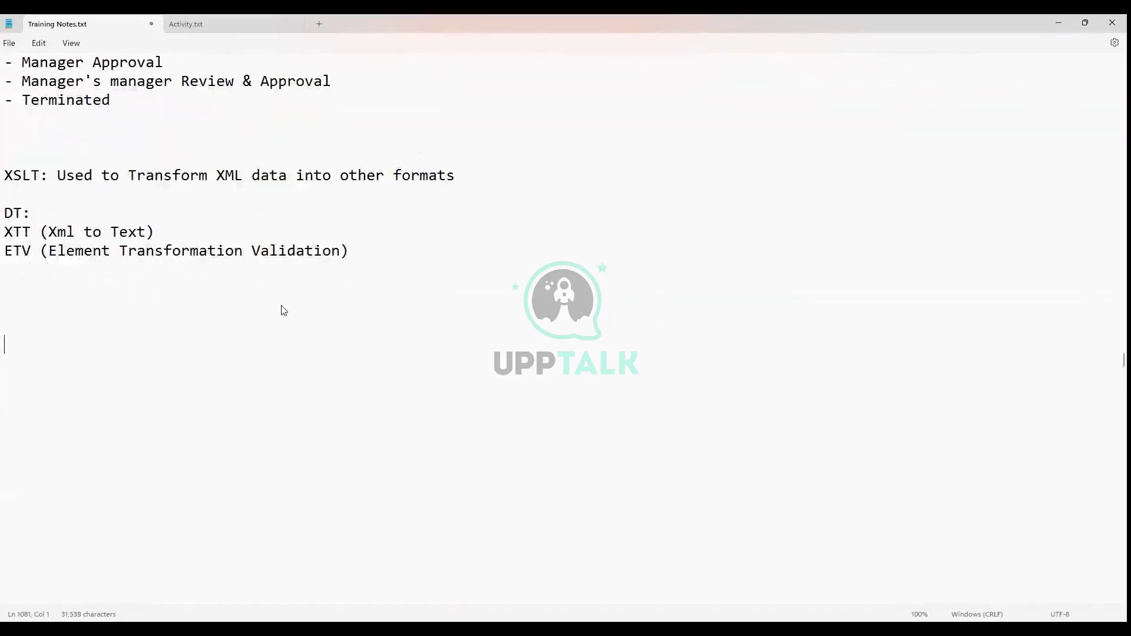
pyautogui.write('For DT')
pyautogui.write('Create CC ')
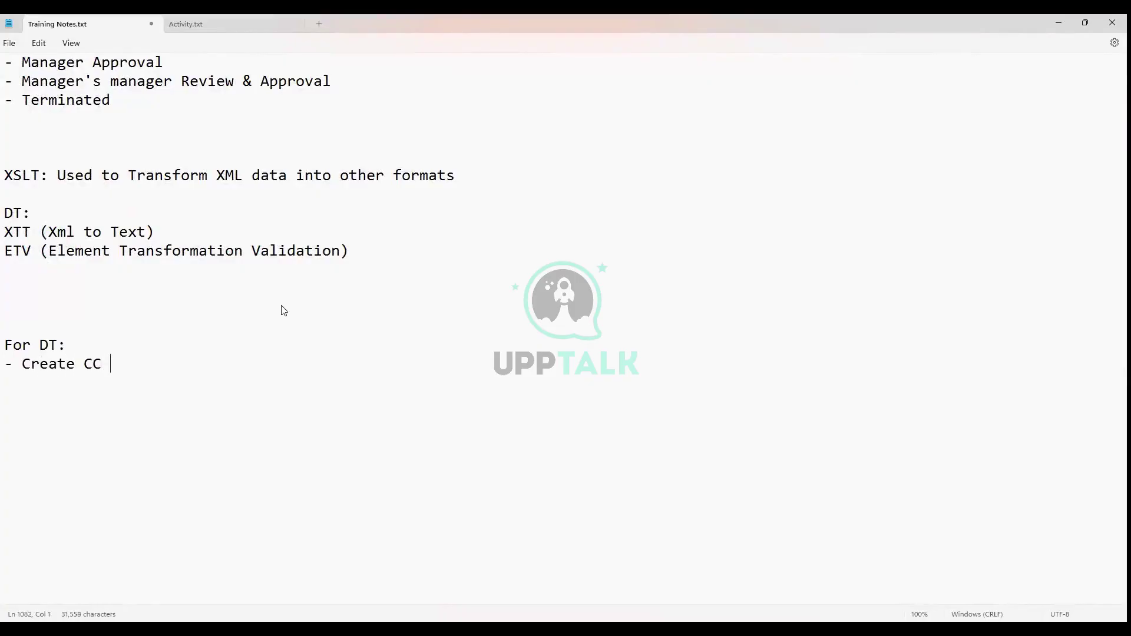
pyautogui.write('\\in')
pyautogui.press('BackSpace')
pyautogui.press('BackSpace')
pyautogui.write('Integration ')
pyautogui.write('- Create D')
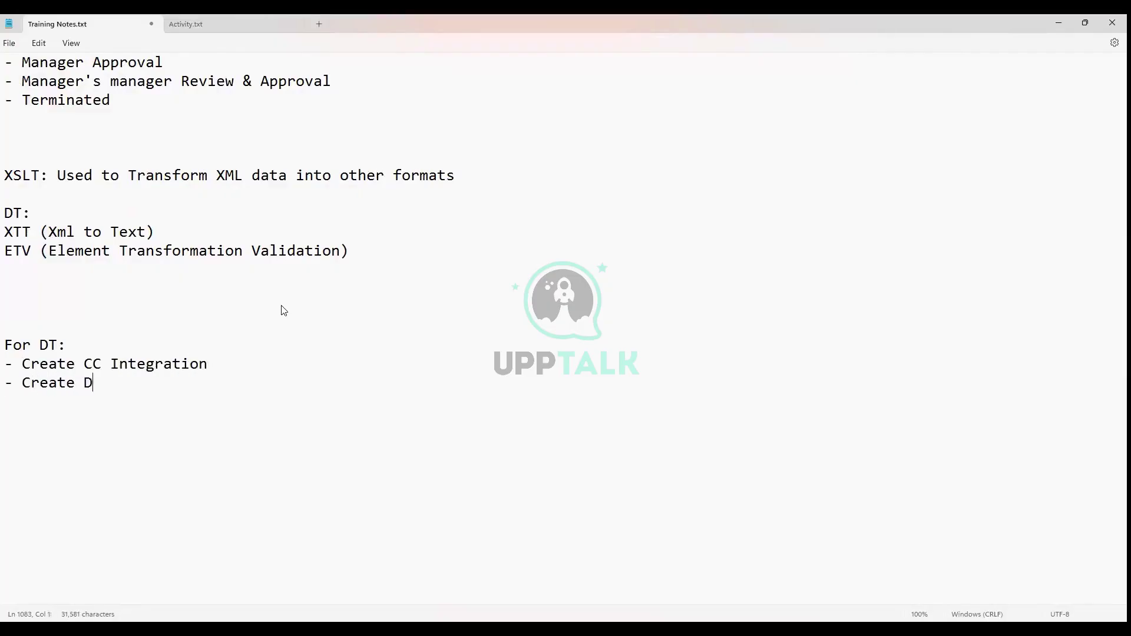
pyautogui.write('T Integration')
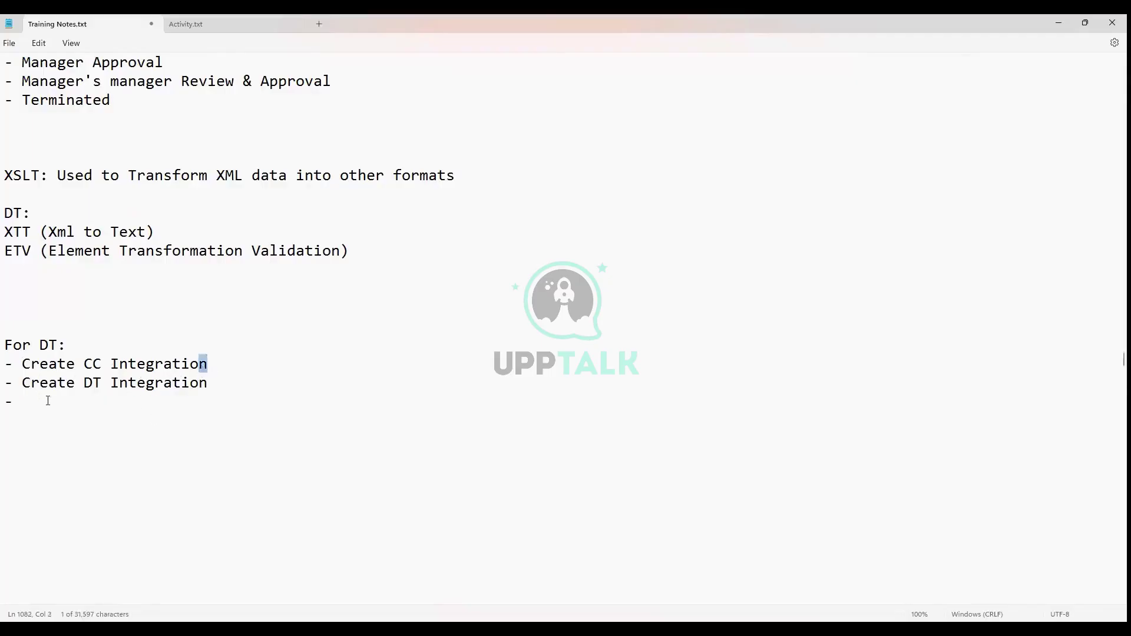
pyautogui.write('CC Integration')
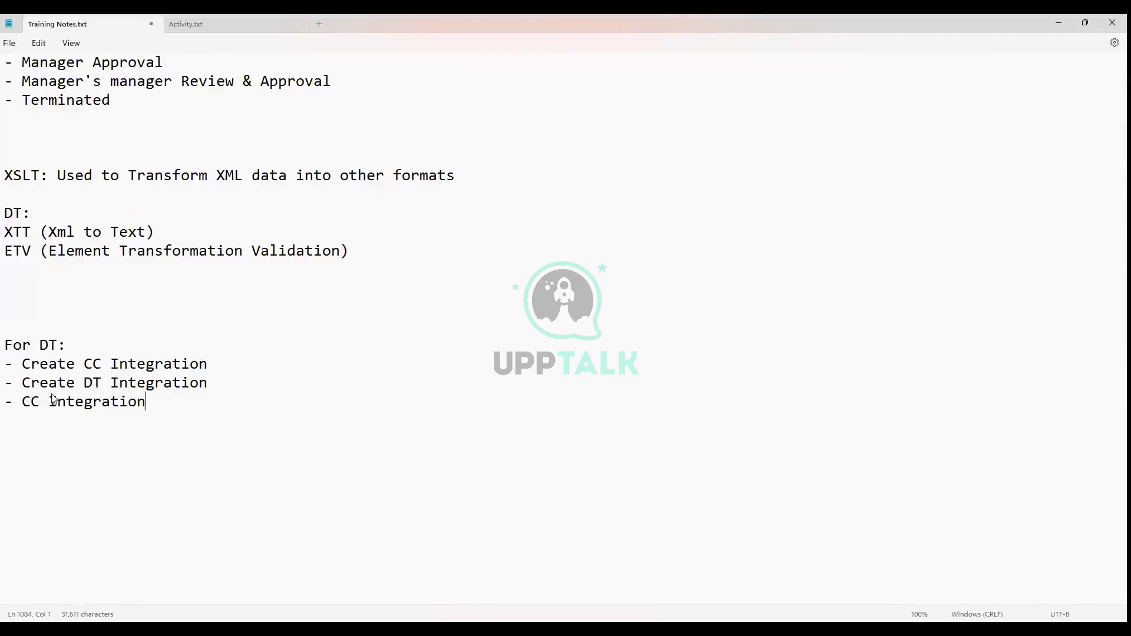
pyautogui.write(' -> Create Busines')
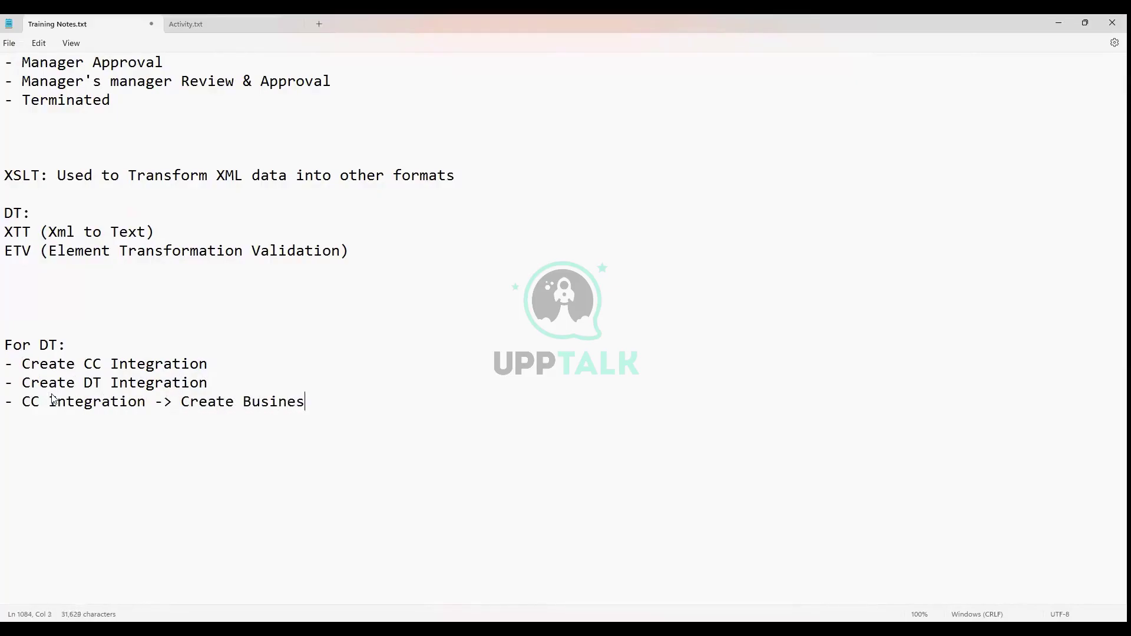
pyautogui.write('s Process - ')
pyautogui.write('Add ')
pyautogui.write('one mor')
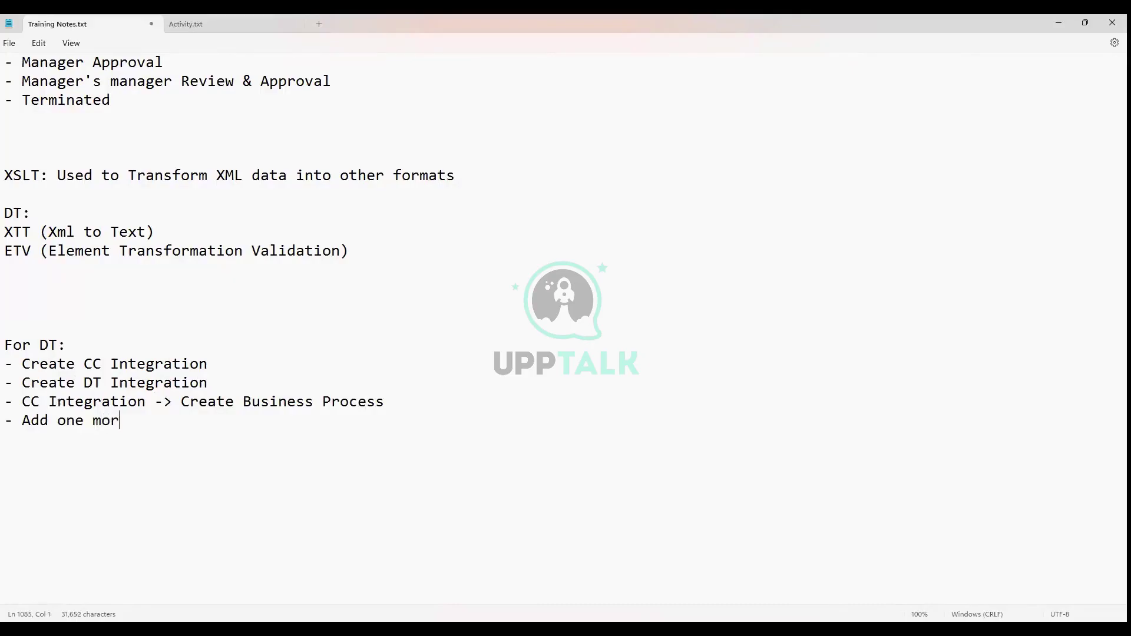
pyautogui.write('e step')
pyautogui.write(', slee')
pyautogui.press('BackSpace')
pyautogui.press('BackSpace')
pyautogui.write('elect typ')
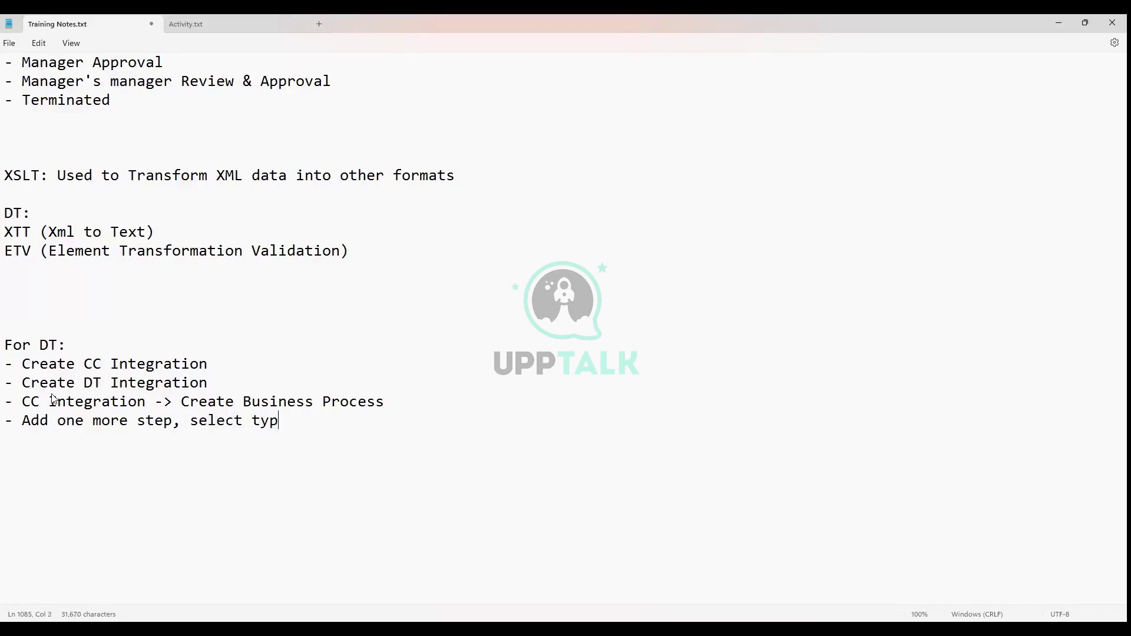
pyautogui.write('e as "Integration" ')
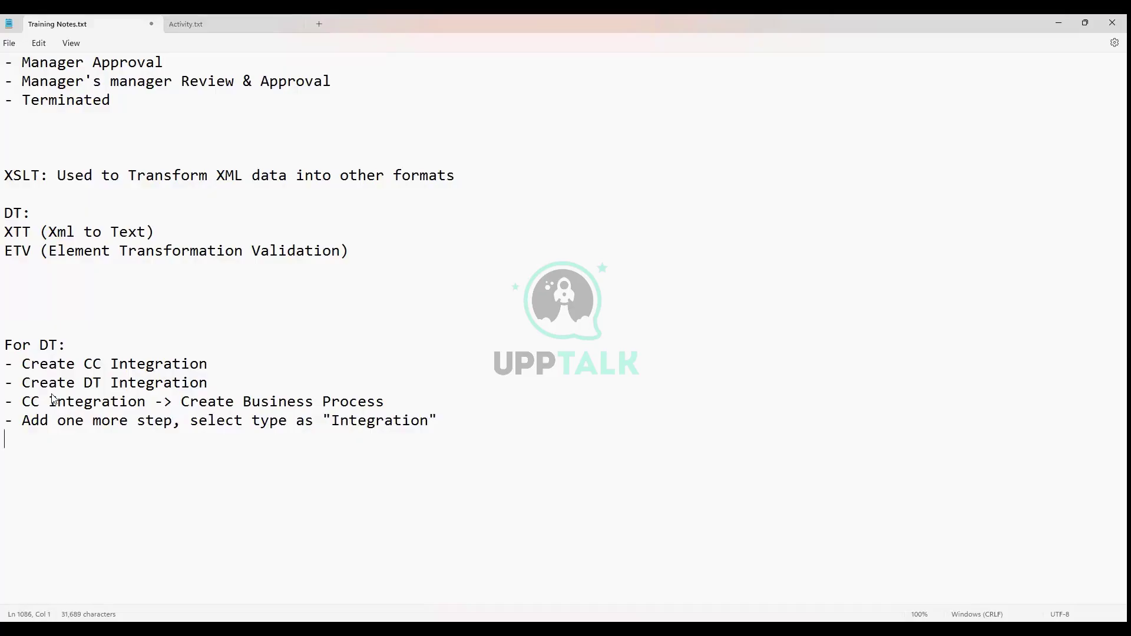
pyautogui.write('Configu')
# Add bullets for Configure Integration (add DT integration) and configuring seq gen for the file name
pyautogui.press('BackSpace')
pyautogui.press('BackSpace')
pyautogui.press('BackSpace')
pyautogui.press('BackSpace')
pyautogui.press('BackSpace')
pyautogui.press('BackSpace')
pyautogui.press('BackSpace')
pyautogui.press('BackSpace')
pyautogui.write('- Configure Integration')
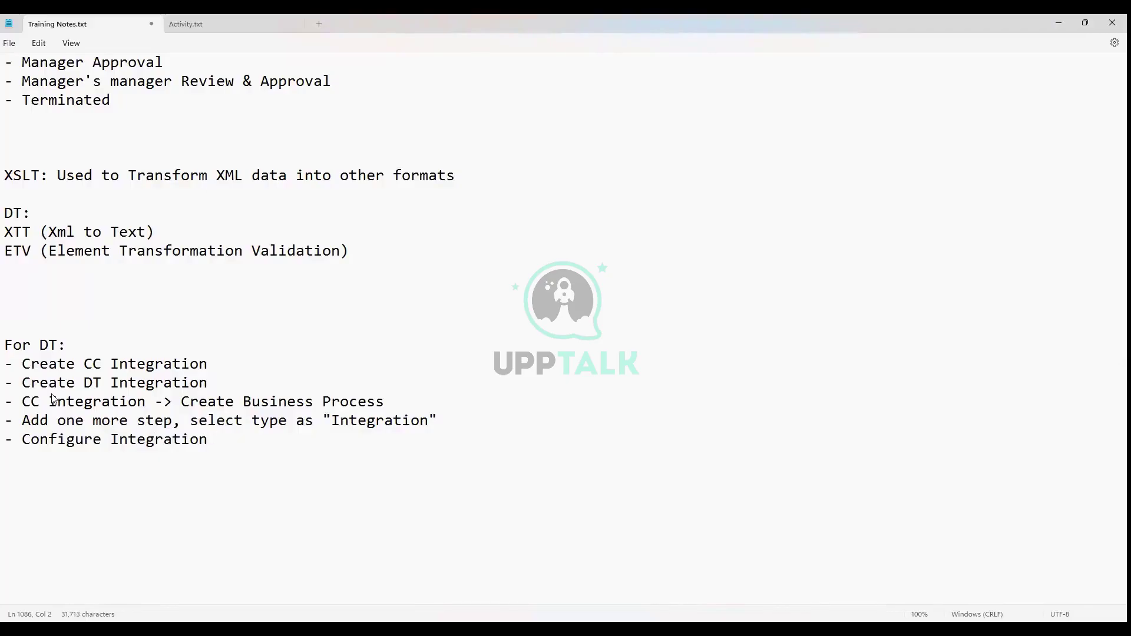
pyautogui.write('[Click on ')
pyautogui.write('Configure ')
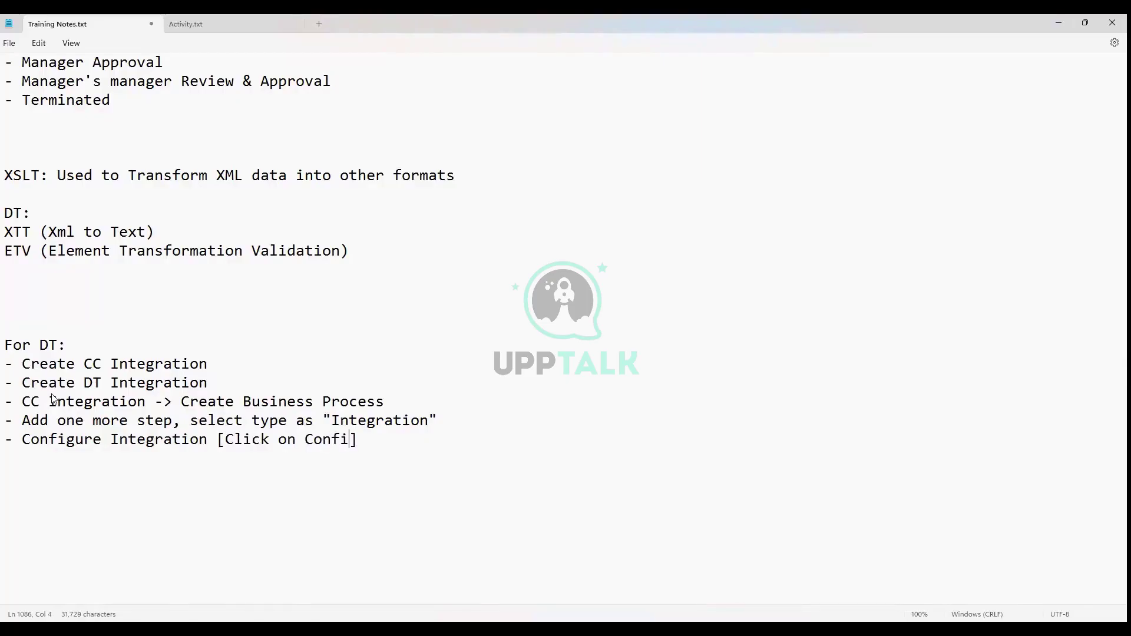
pyautogui.write('integration ')
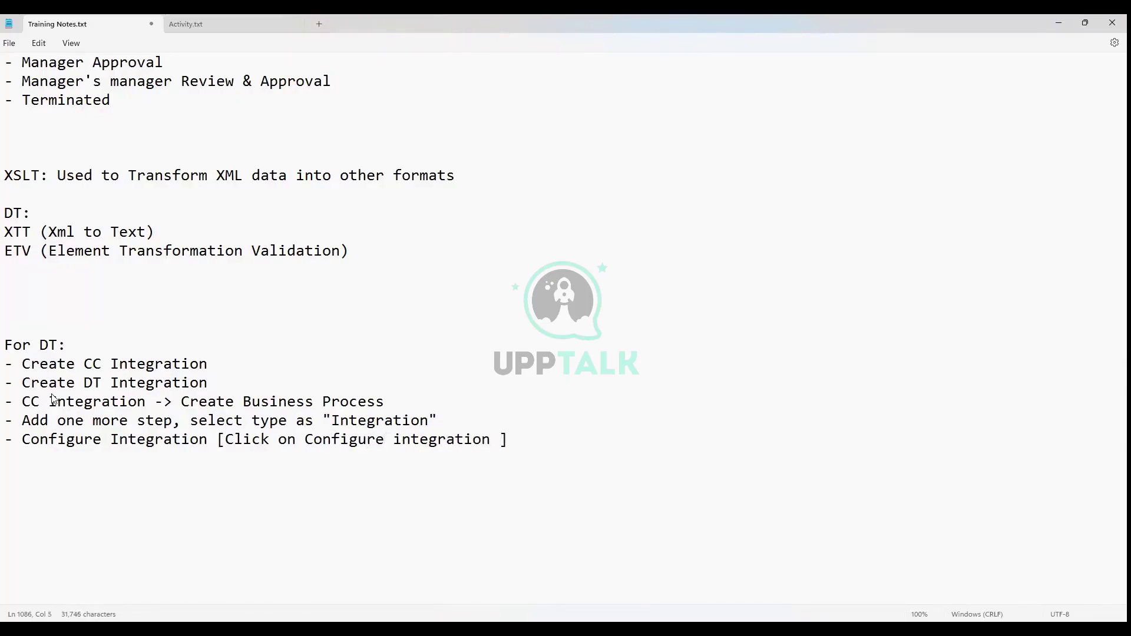
pyautogui.write('-> Add DT integrat')
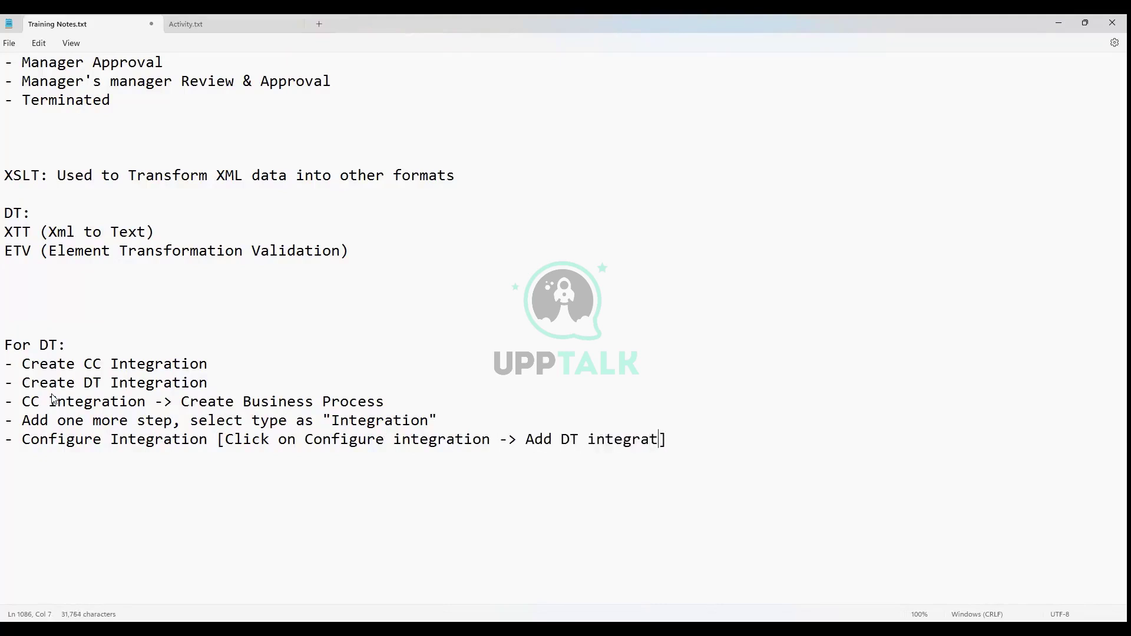
pyautogui.write('ion')
pyautogui.write('- Config')
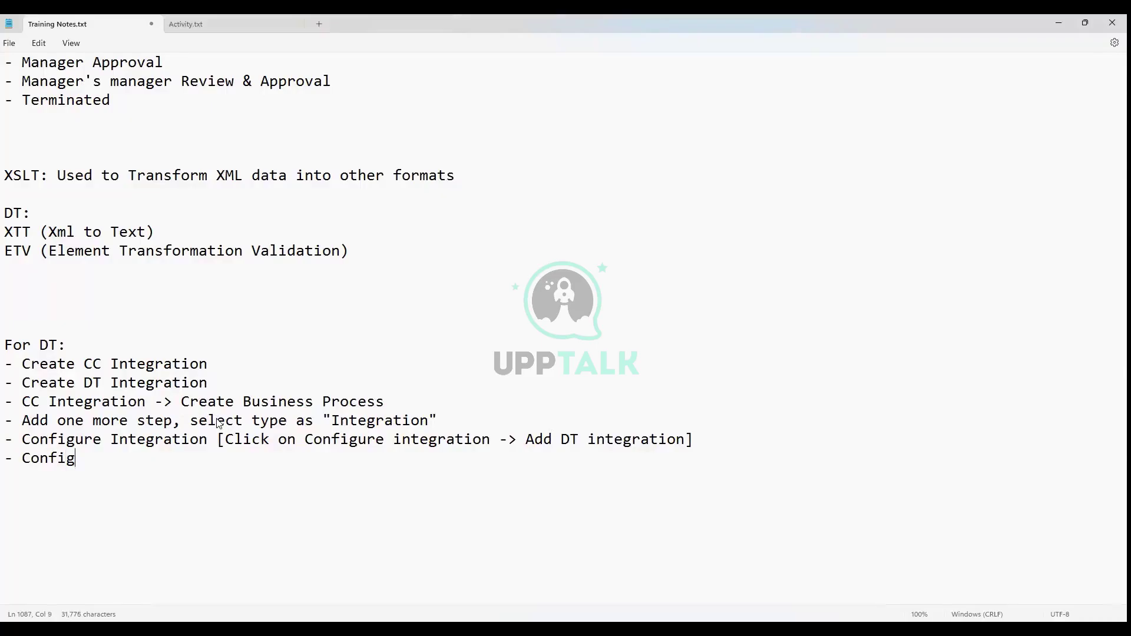
pyautogui.write('ure seq gen in DT to ')
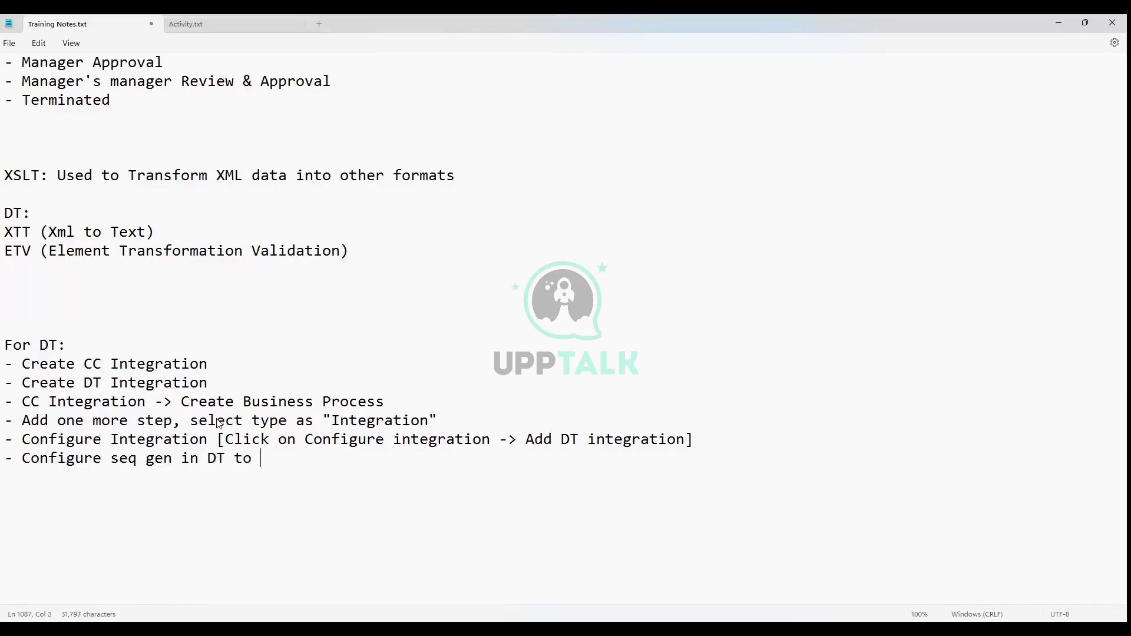
pyautogui.write('get yout')
pyautogui.press('BackSpace')
pyautogui.write('r file n')
pyautogui.press('BackSpace')
pyautogui.write('le')
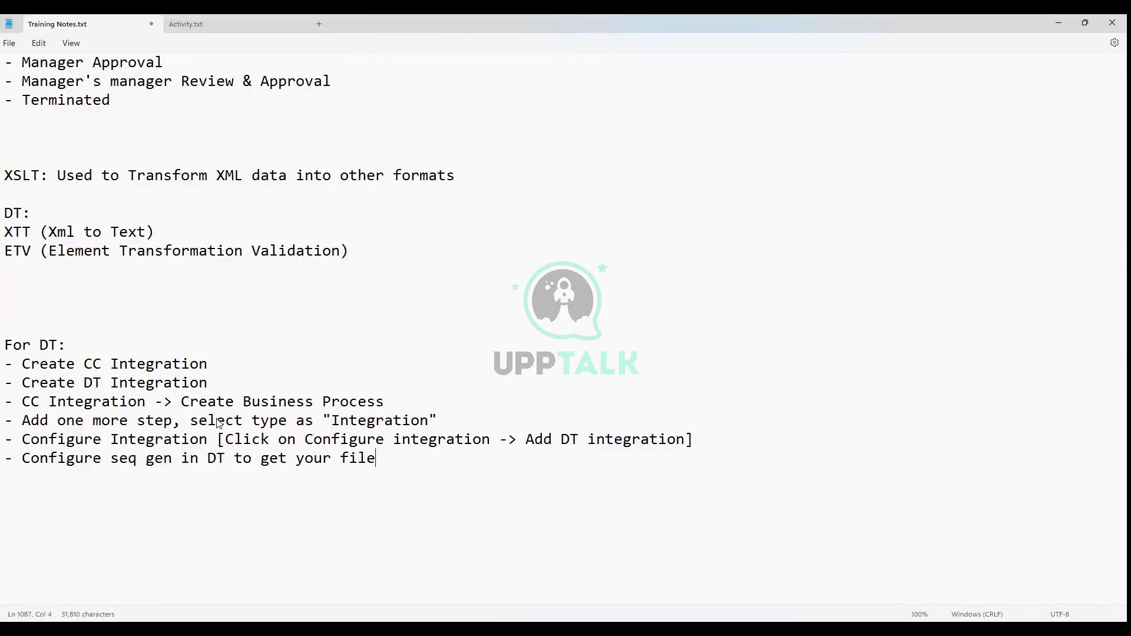
pyautogui.write(' name')
# Add a '- Launch Integration' bullet, fix its capitalisation, and return to Workday
pyautogui.press('Return')
pyautogui.write('- Launch INtegration')
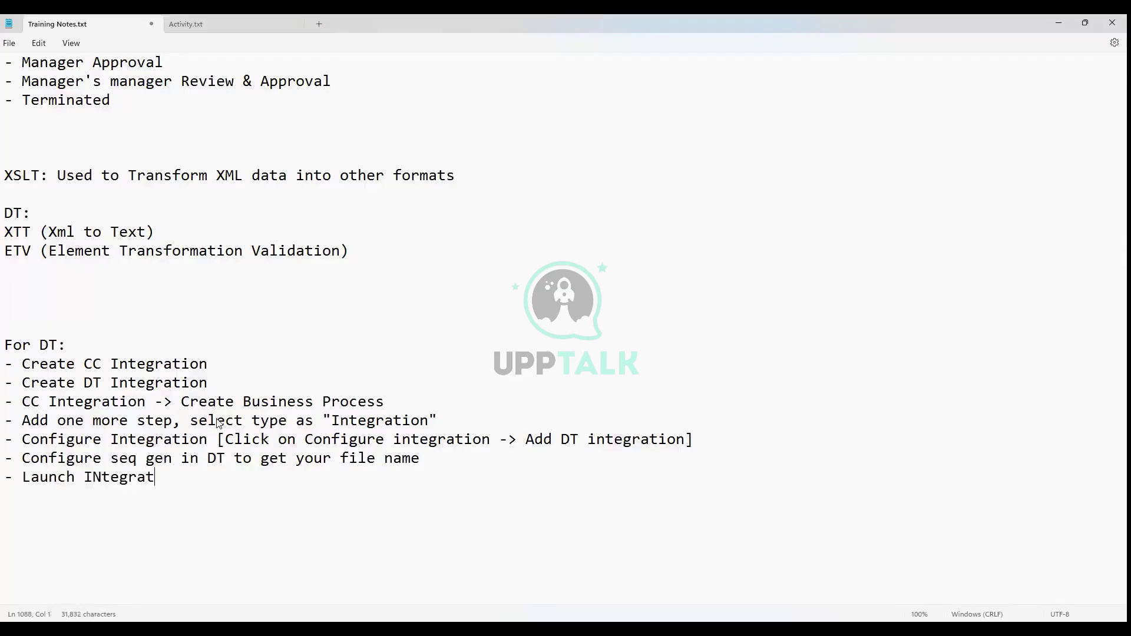
pyautogui.click(106, 473)
pyautogui.press('BackSpace')
pyautogui.write('n')
pyautogui.hotkey('alt', 'Tab')
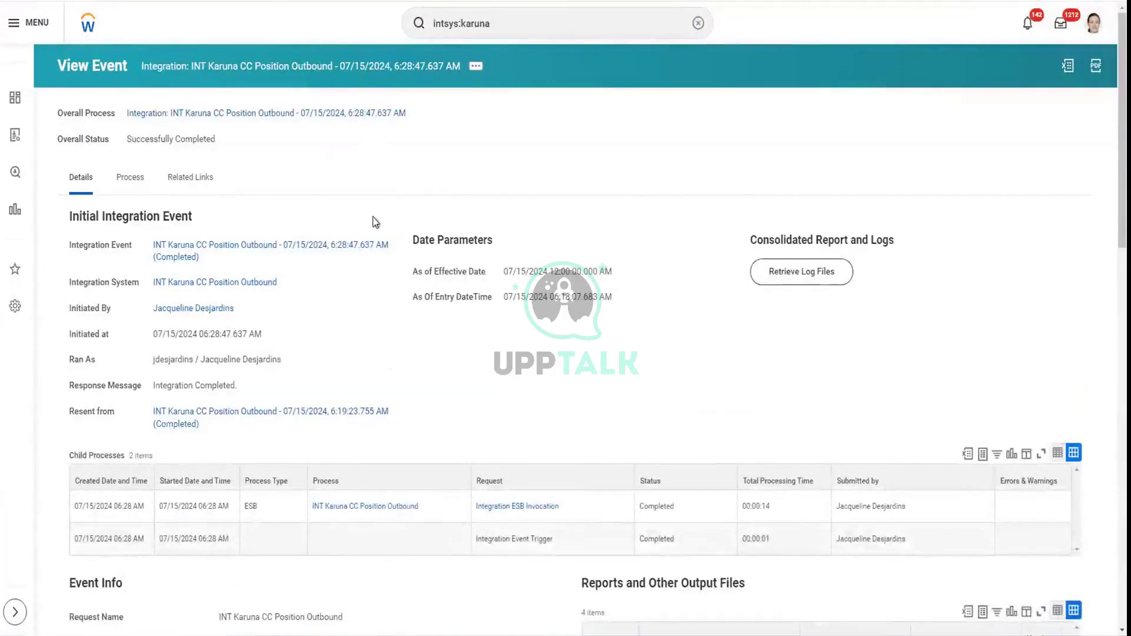
# Scroll to the event documents and download Worker_data_xtt_1.txt
pyautogui.scroll(-12, 380, 225)
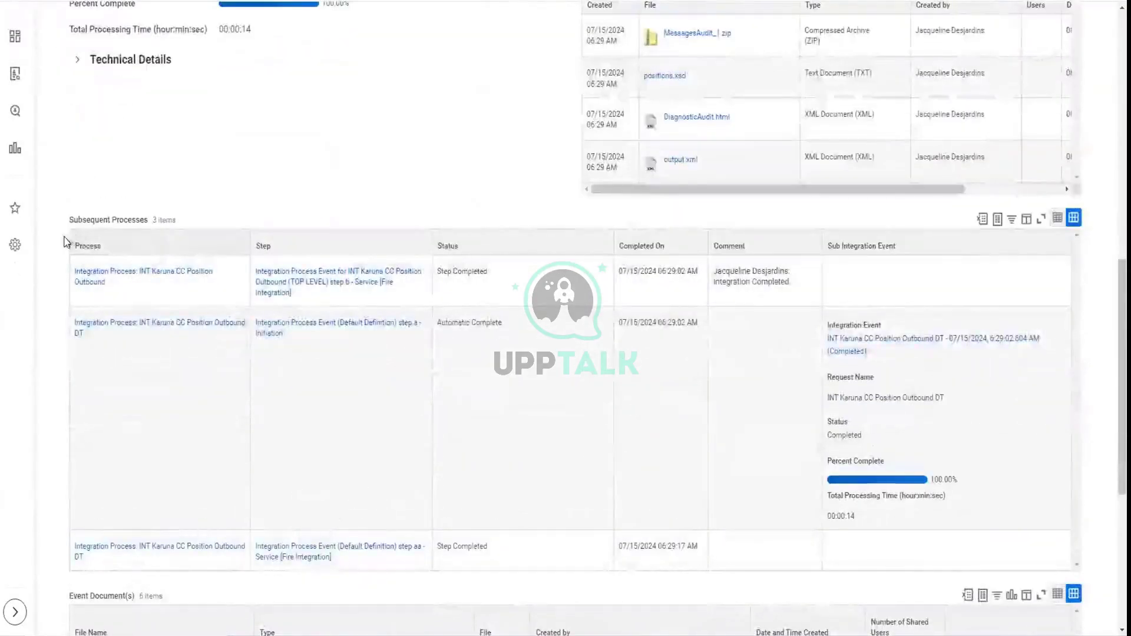
pyautogui.moveTo(66, 226); pyautogui.dragTo(168, 232)
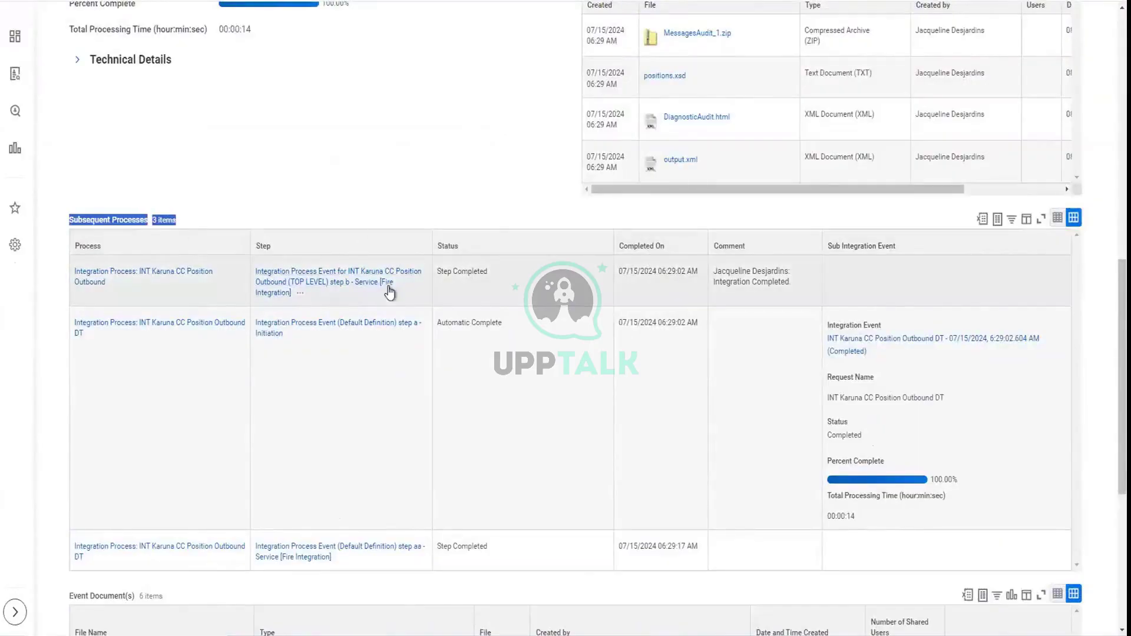
pyautogui.scroll(-3, 729, 409)
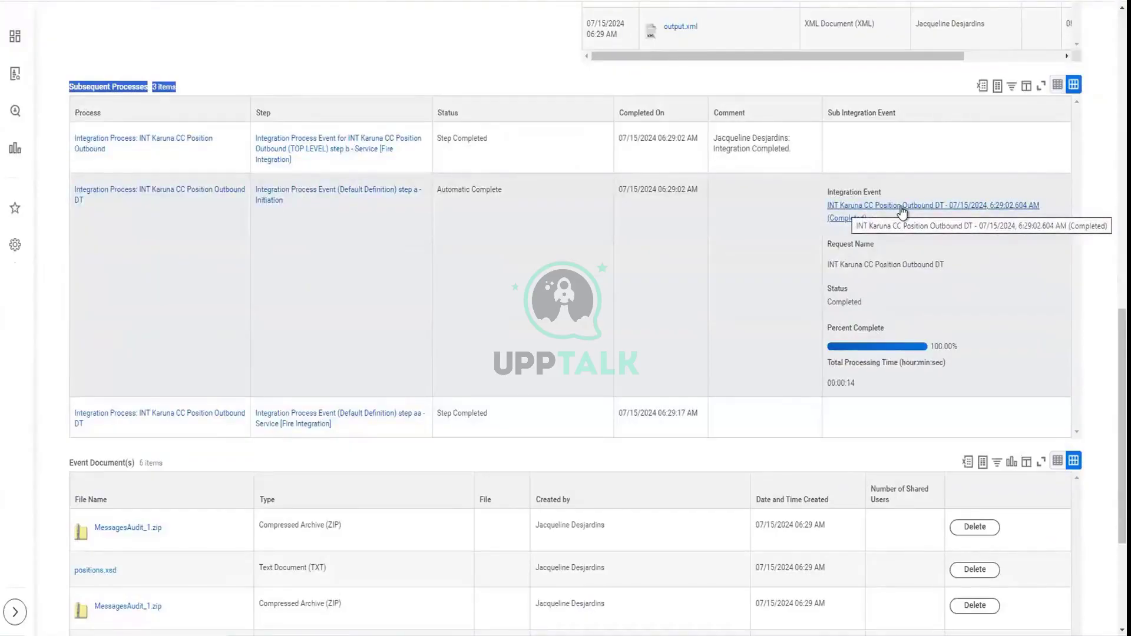
pyautogui.scroll(-5, 58, 448)
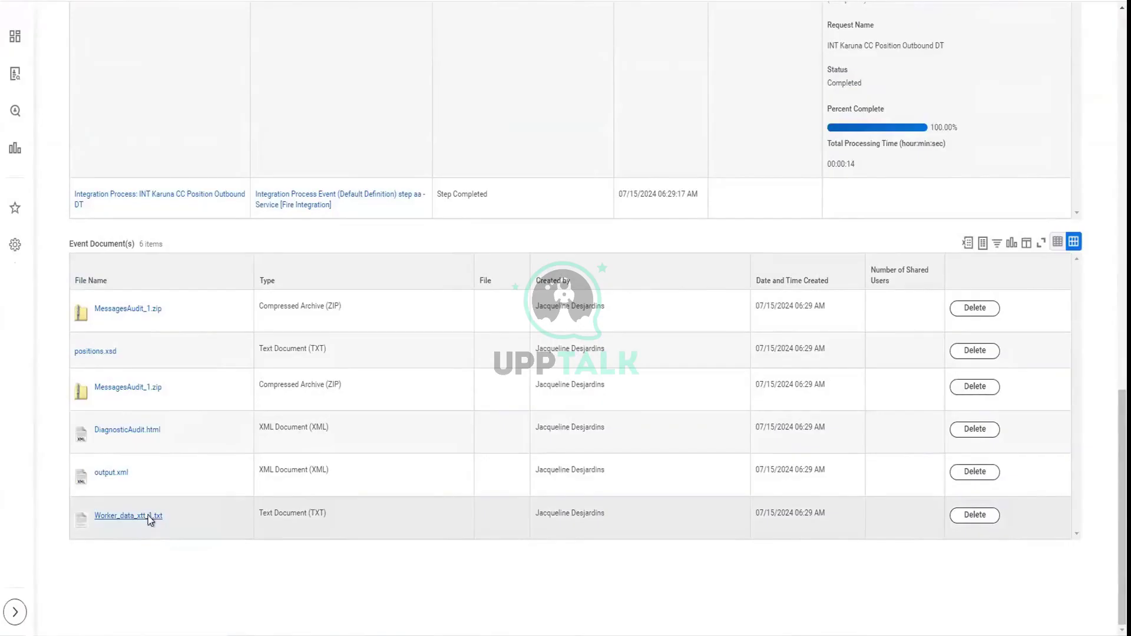
pyautogui.click(147, 515)
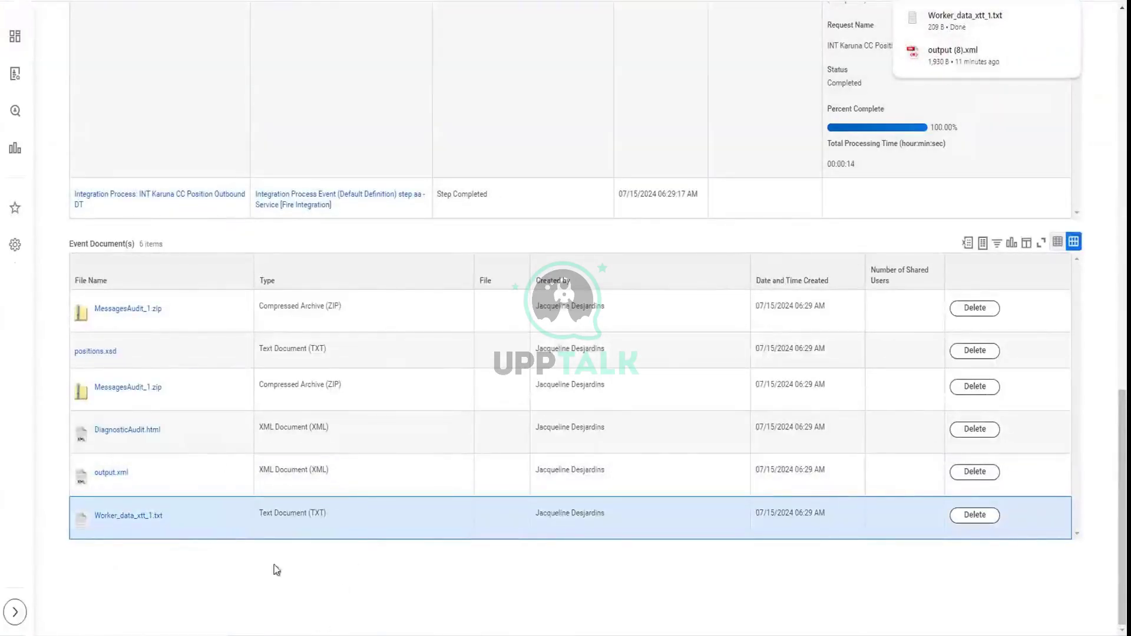
# Open Worker_data_xtt_1 from Downloads in Notepad++ to check its 'Total Records Processed = 4' line
pyautogui.click(288, 289)
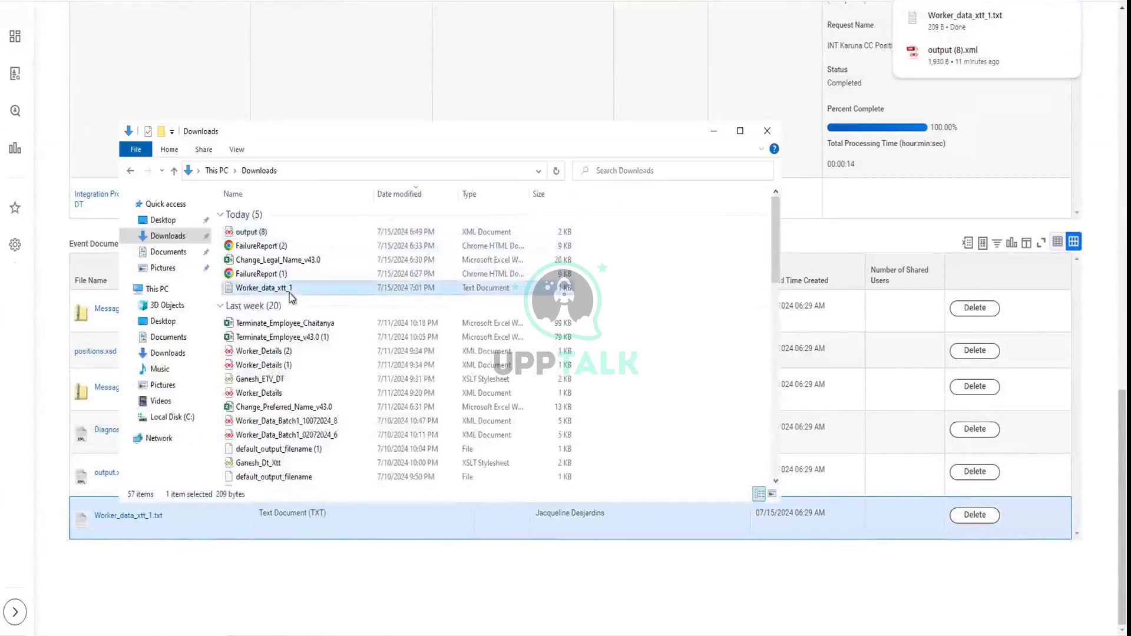
pyautogui.rightClick(289, 293)
pyautogui.click(187, 348)
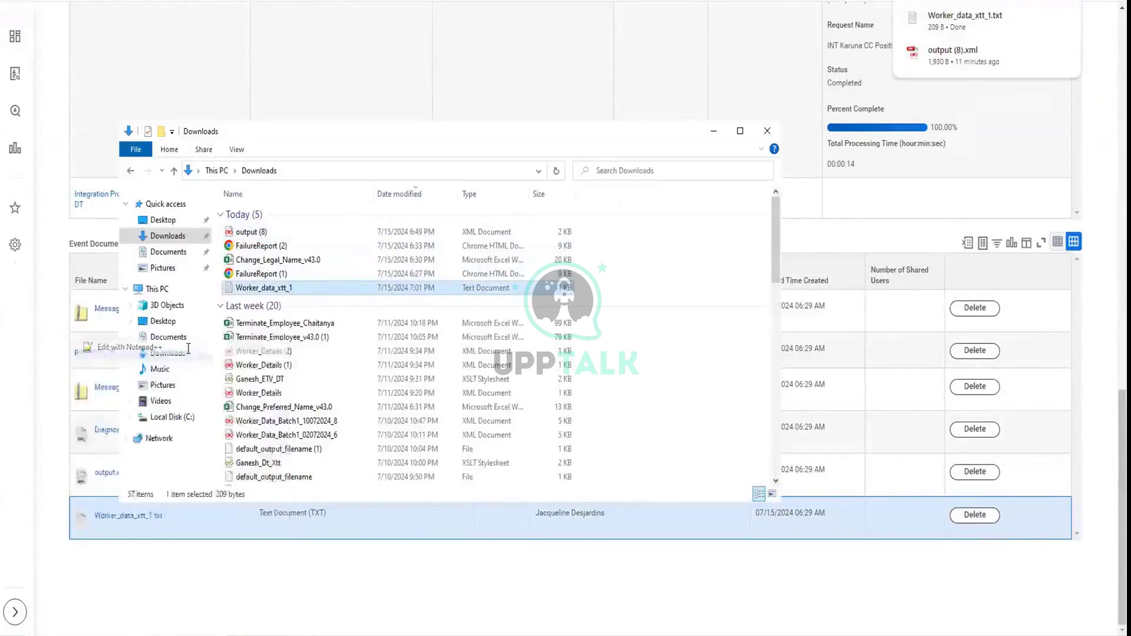
pyautogui.click(94, 108)
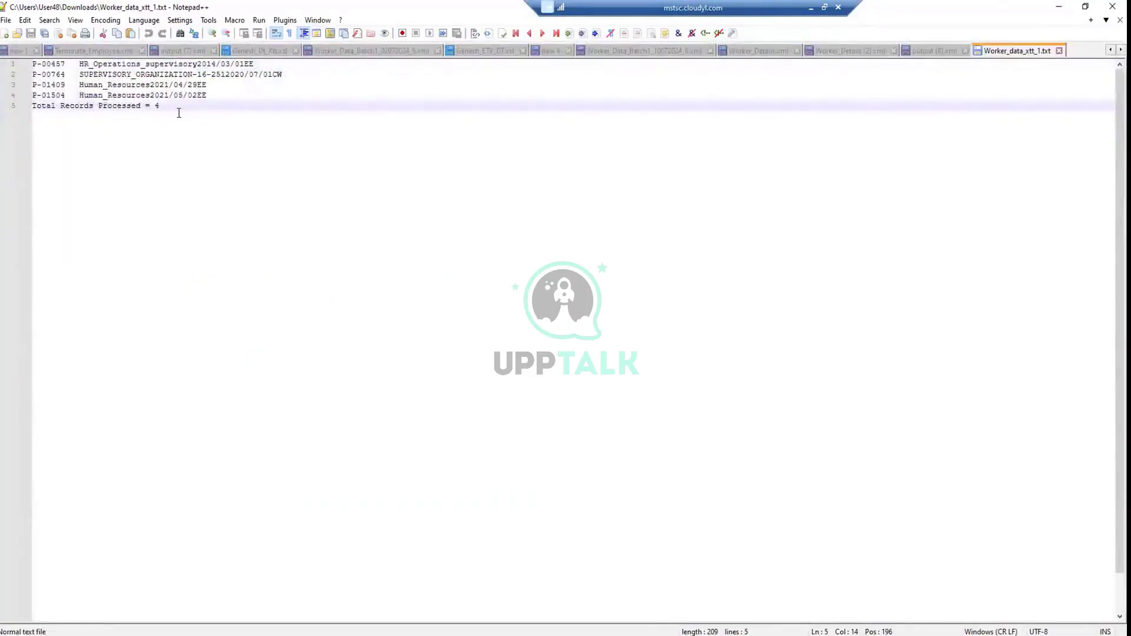
# Compare the fixed-length text output with the output (8).xml file
pyautogui.click(939, 50)
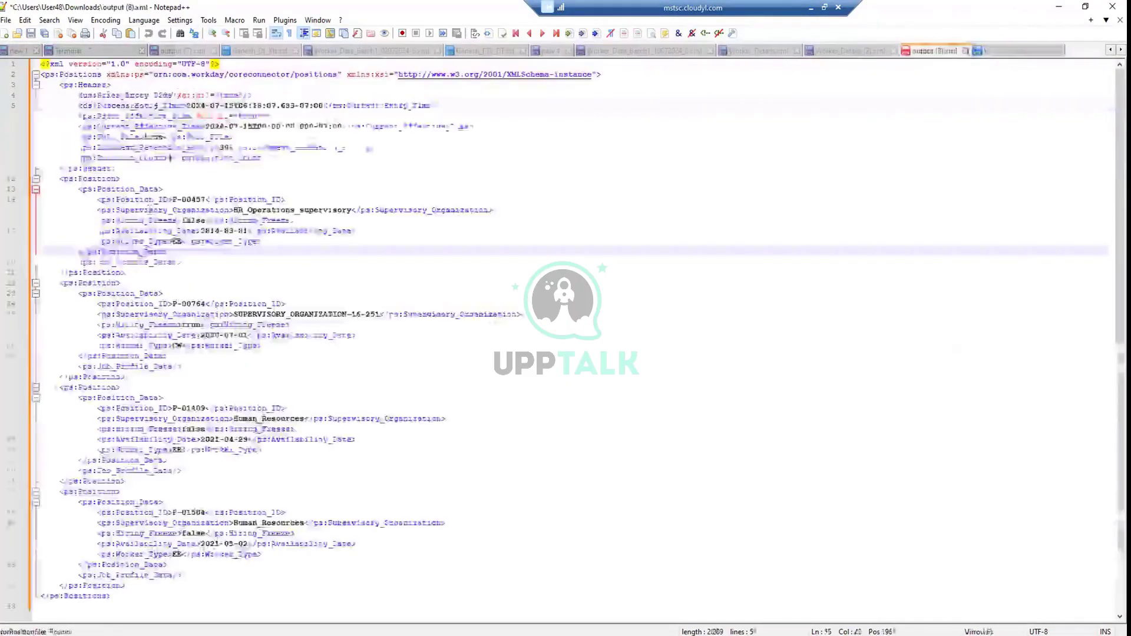
pyautogui.moveTo(170, 158); pyautogui.dragTo(147, 224)
pyautogui.hotkey('ctrl', 'Tab')
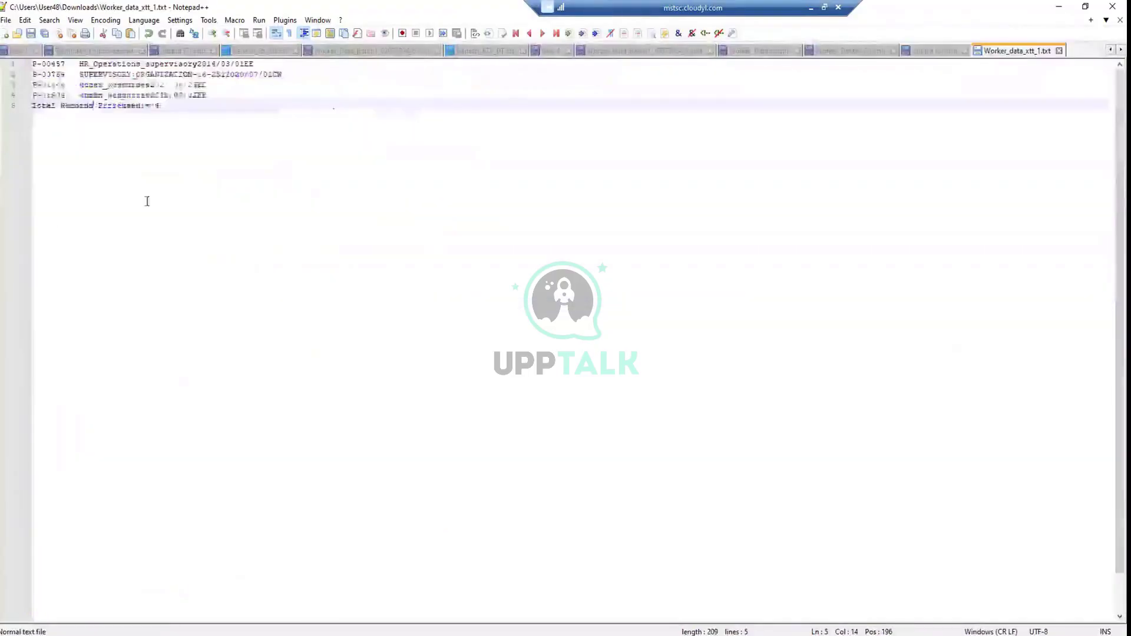
pyautogui.hotkey('ctrl', 'a')
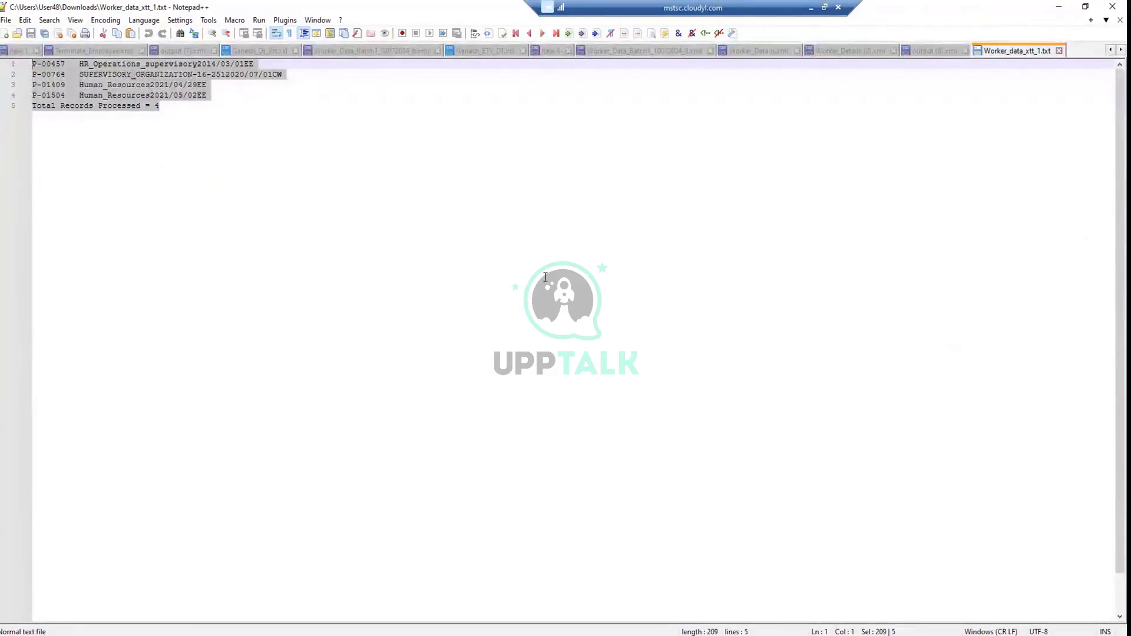
pyautogui.hotkey('ctrl', 'End')
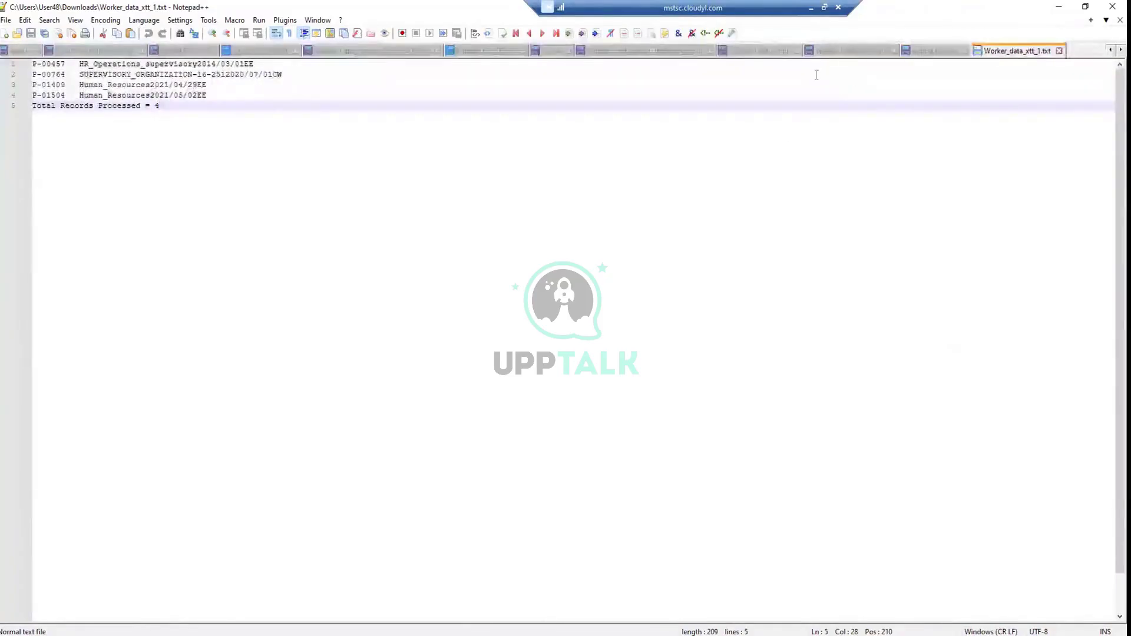
pyautogui.click(811, 8)
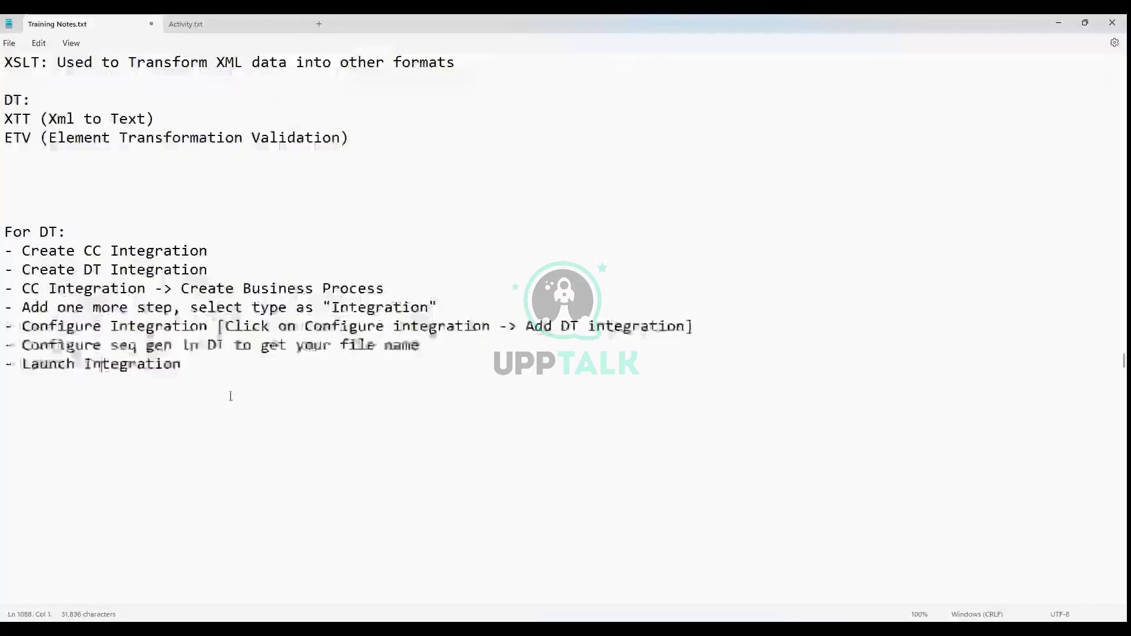
# Add blank lines after the 'Launch Integration' step in Training Notes.txt
pyautogui.click(231, 396)
pyautogui.press('Return')
pyautogui.press('Return')
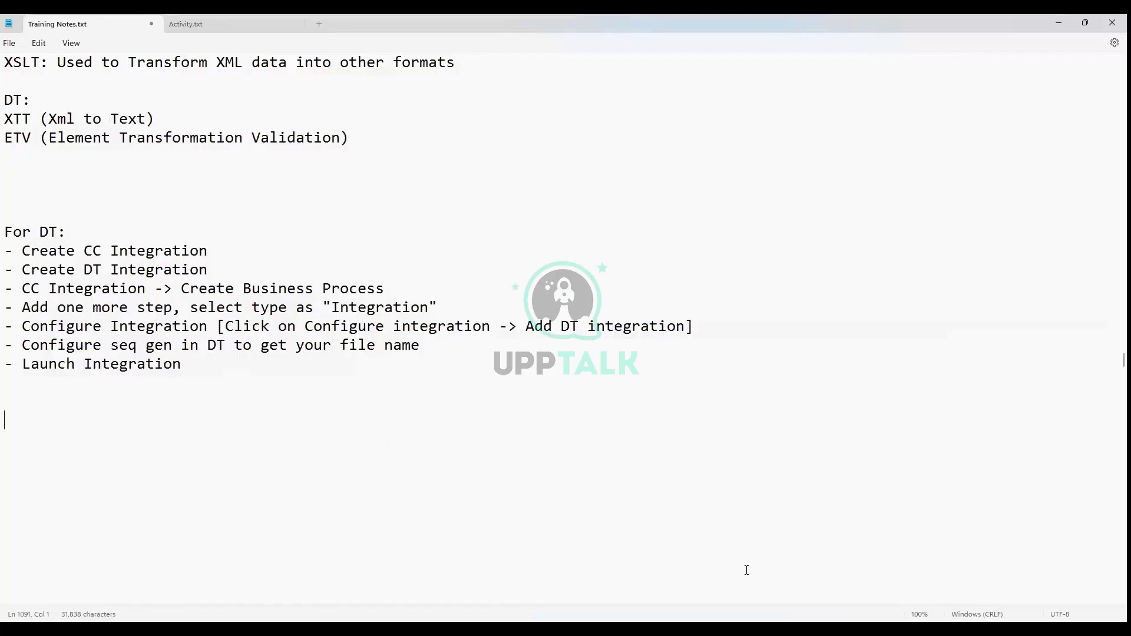
pyautogui.hotkey('alt', 'Tab')
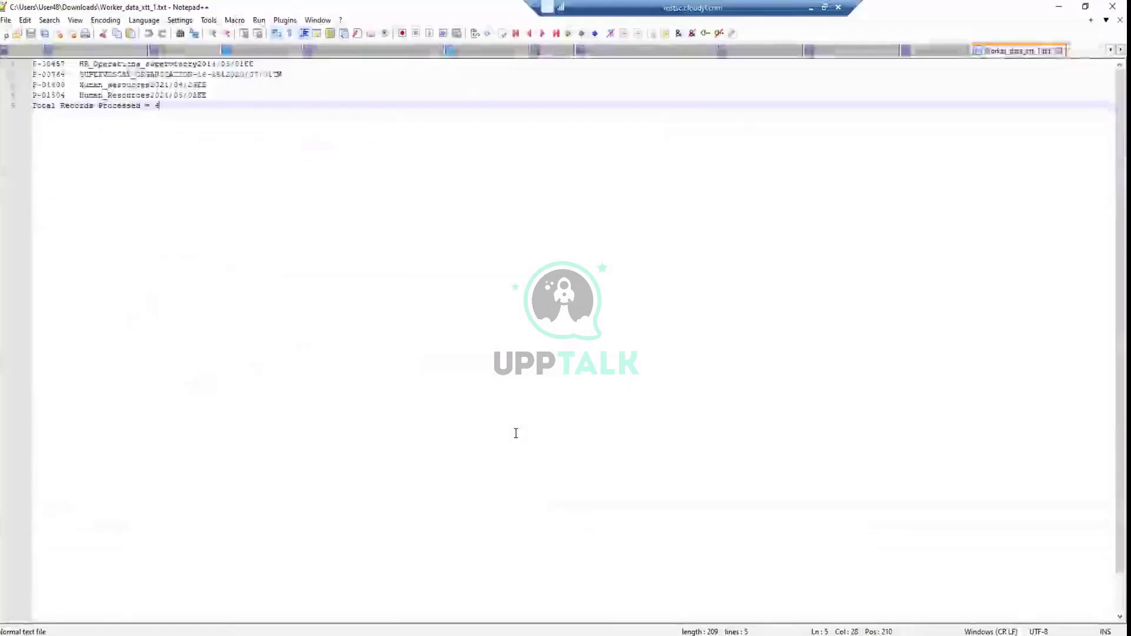
# Bring up Ganesh_Dt_Xtt.xsl and select its File, Footer and fixed-length Position template lines
pyautogui.click(265, 53)
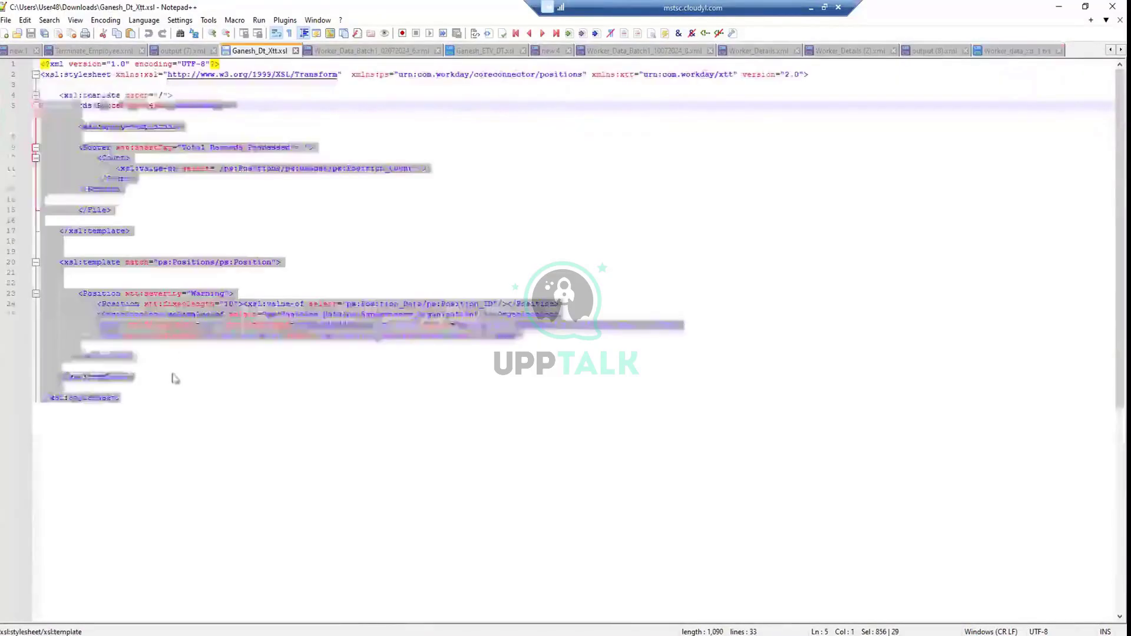
pyautogui.moveTo(147, 391); pyautogui.dragTo(37, 62)
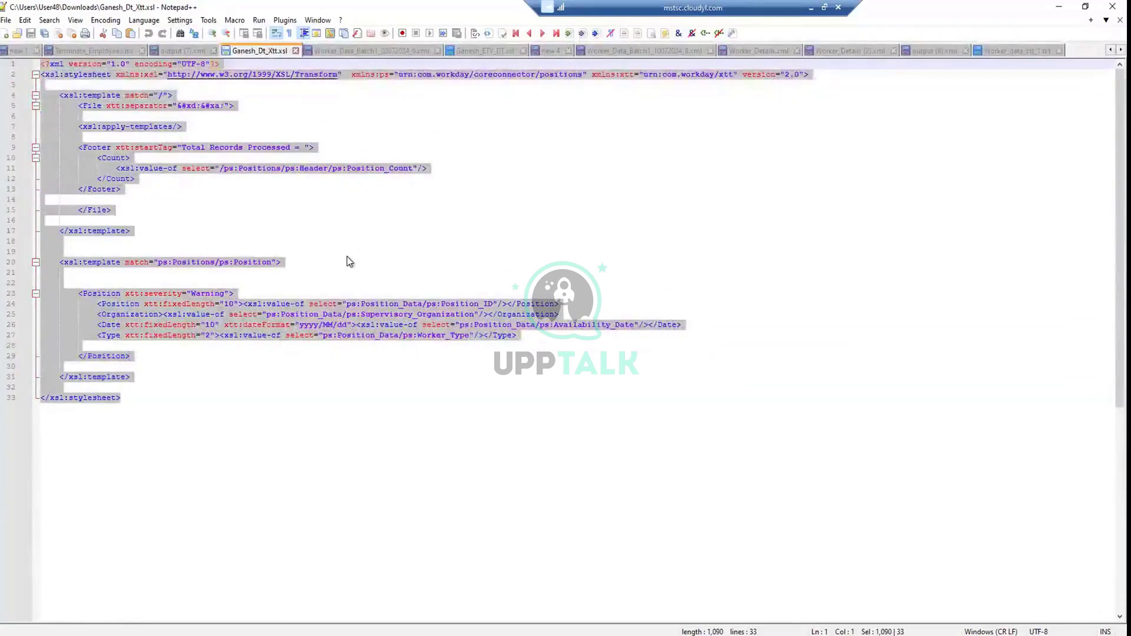
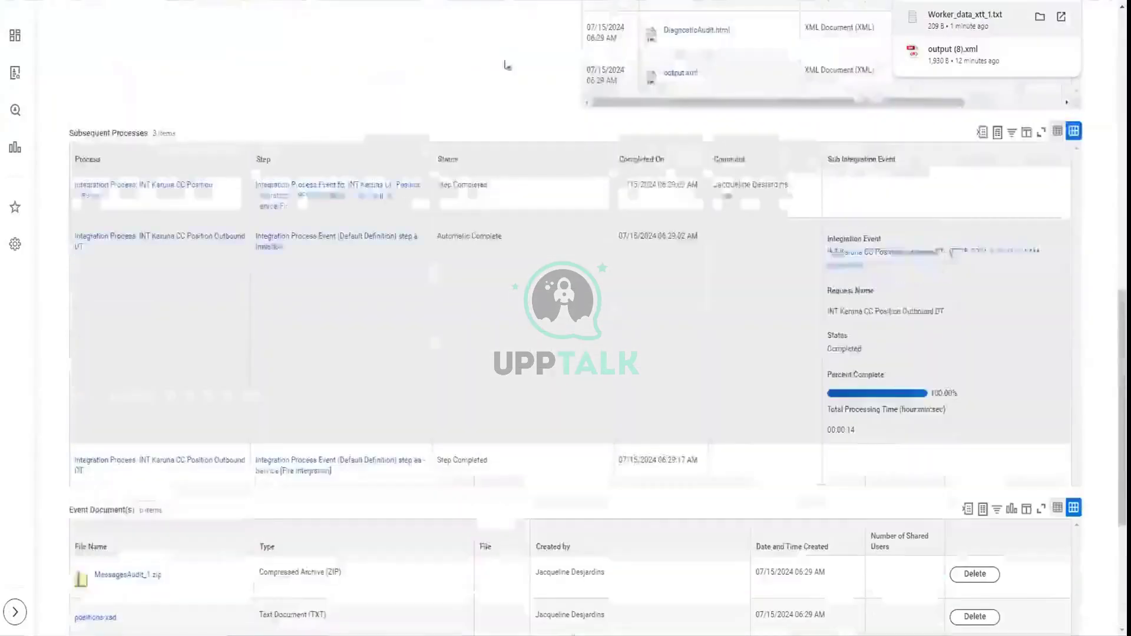
# Search 'edit inte serv' and open the Edit Integration Service Attachment task
pyautogui.scroll(5, 1104, 30)
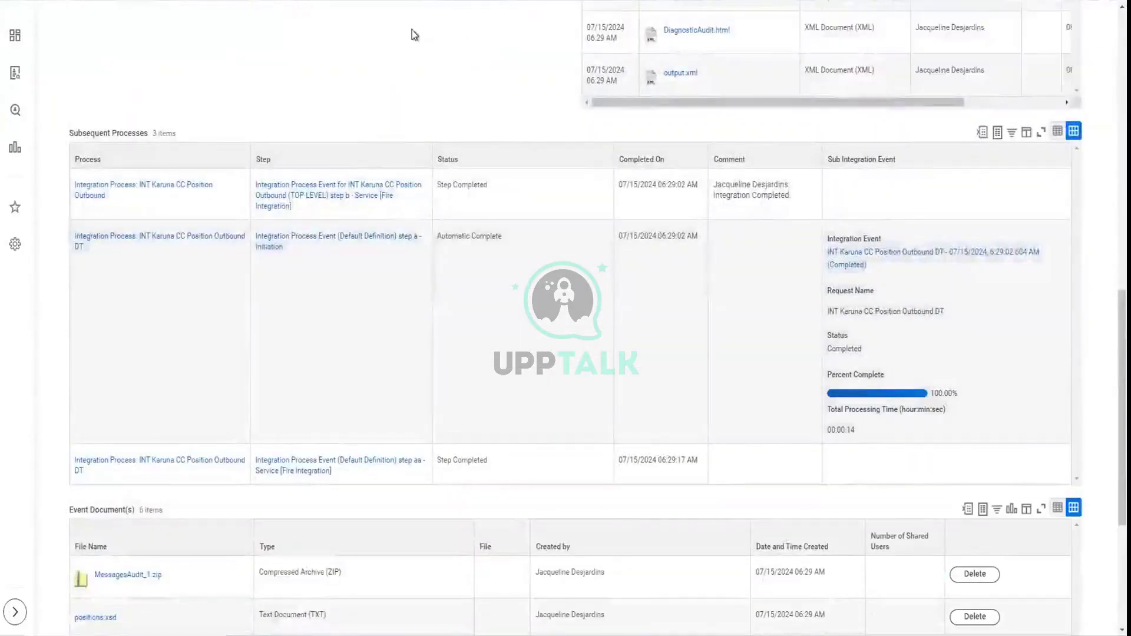
pyautogui.scroll(5, 412, 33)
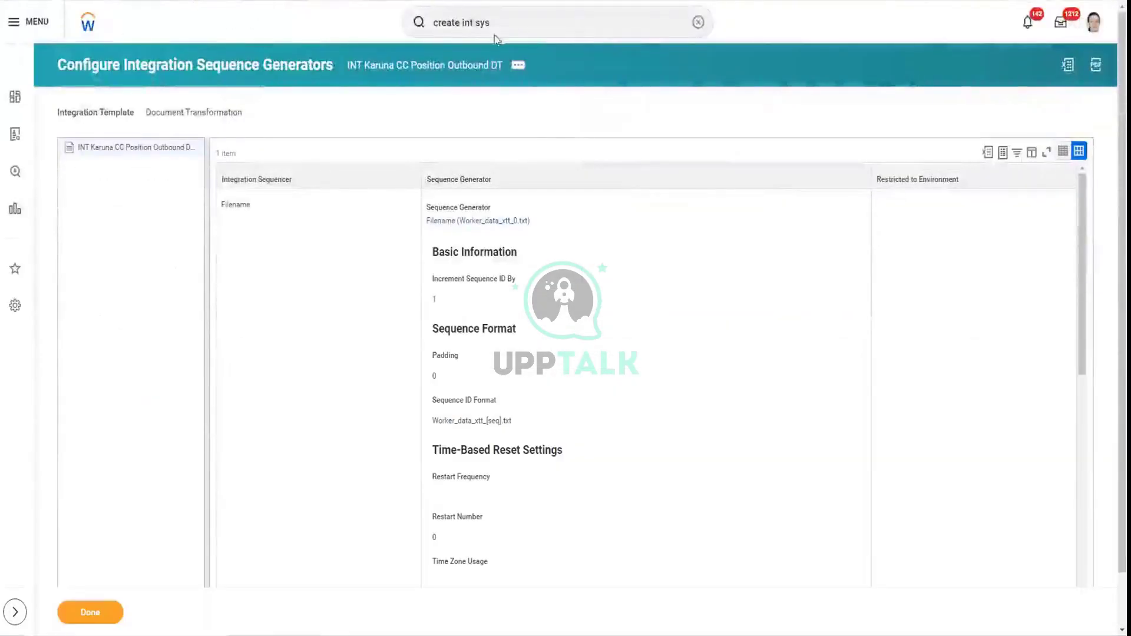
pyautogui.click(514, 20)
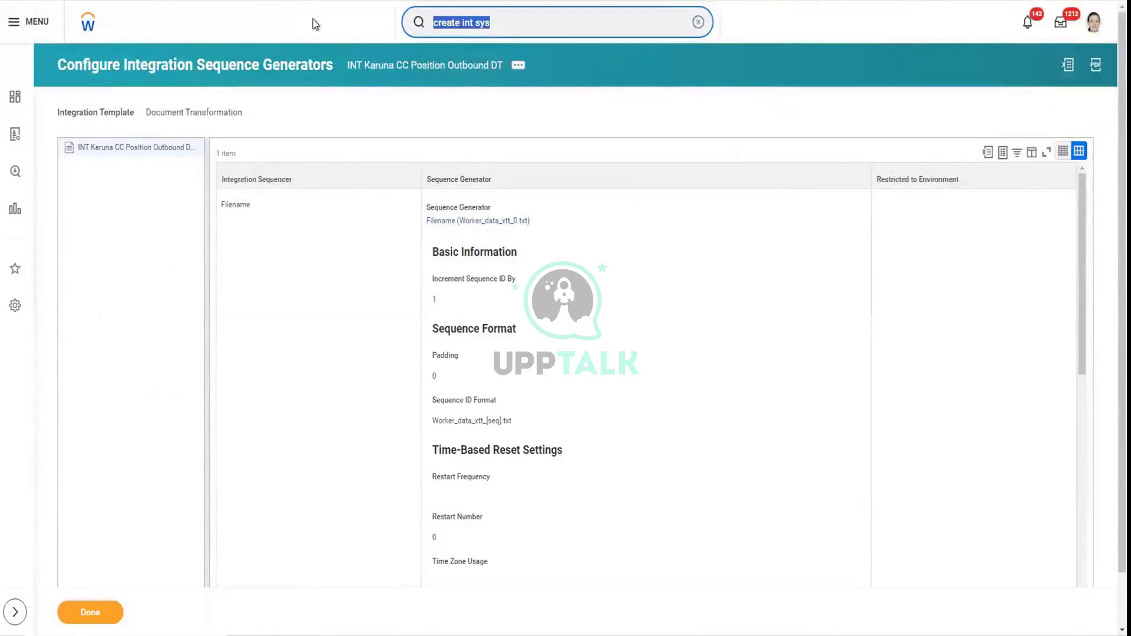
pyautogui.write('edit')
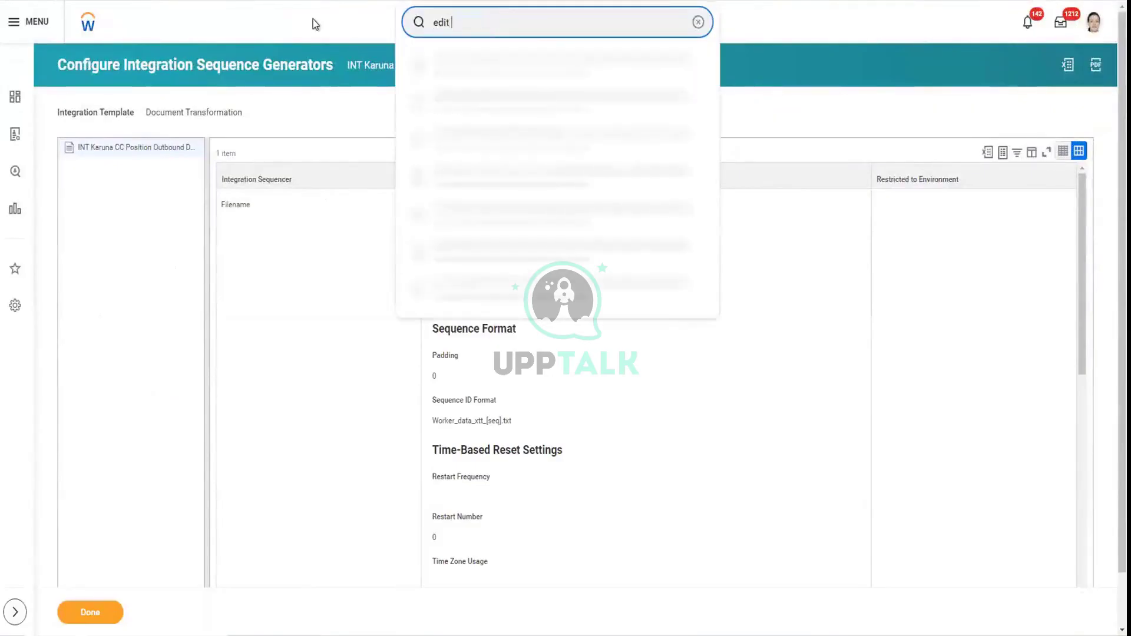
pyautogui.write(' inte serv')
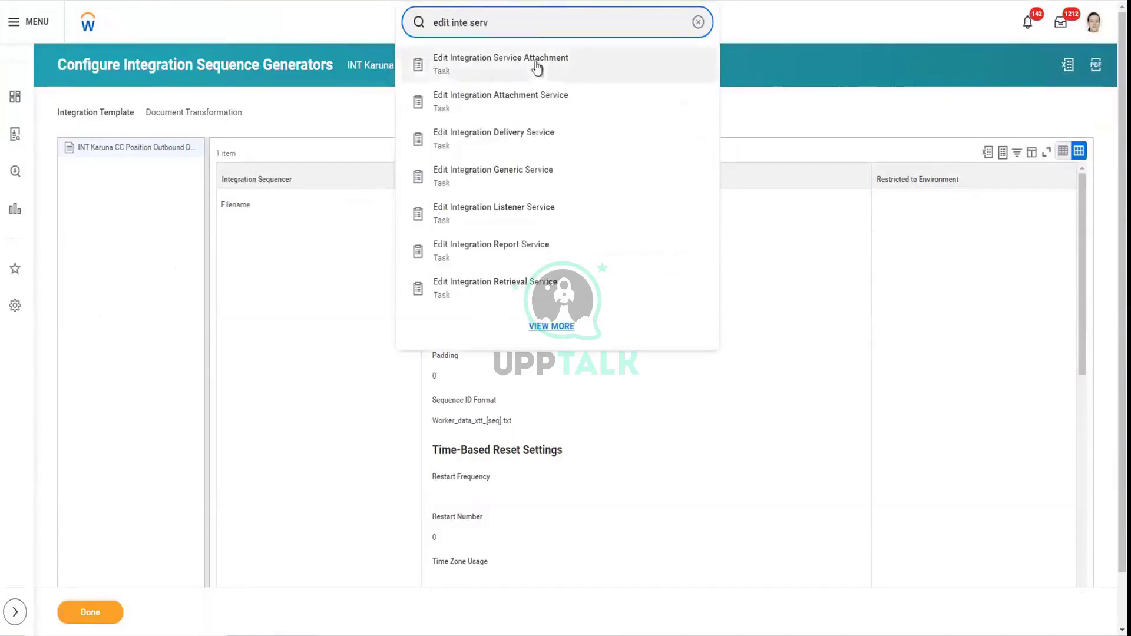
pyautogui.click(535, 63)
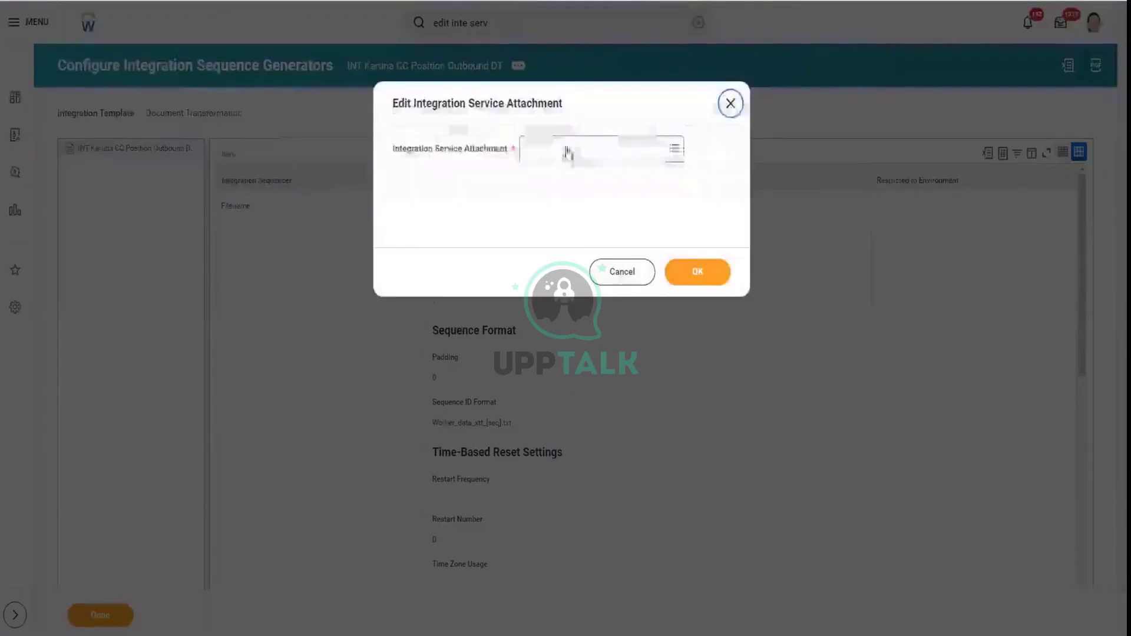
# Choose Ganesh_Dt_Xtt.xsl as the attachment and submit it, retrying after the error
pyautogui.click(567, 152)
pyautogui.write('ganes')
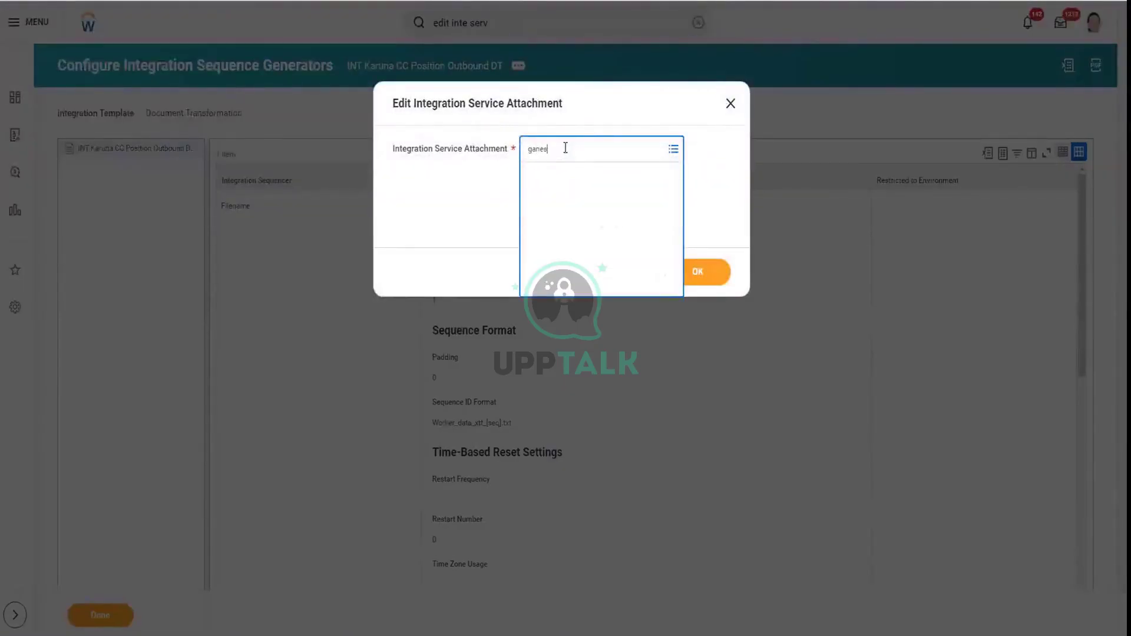
pyautogui.write('h')
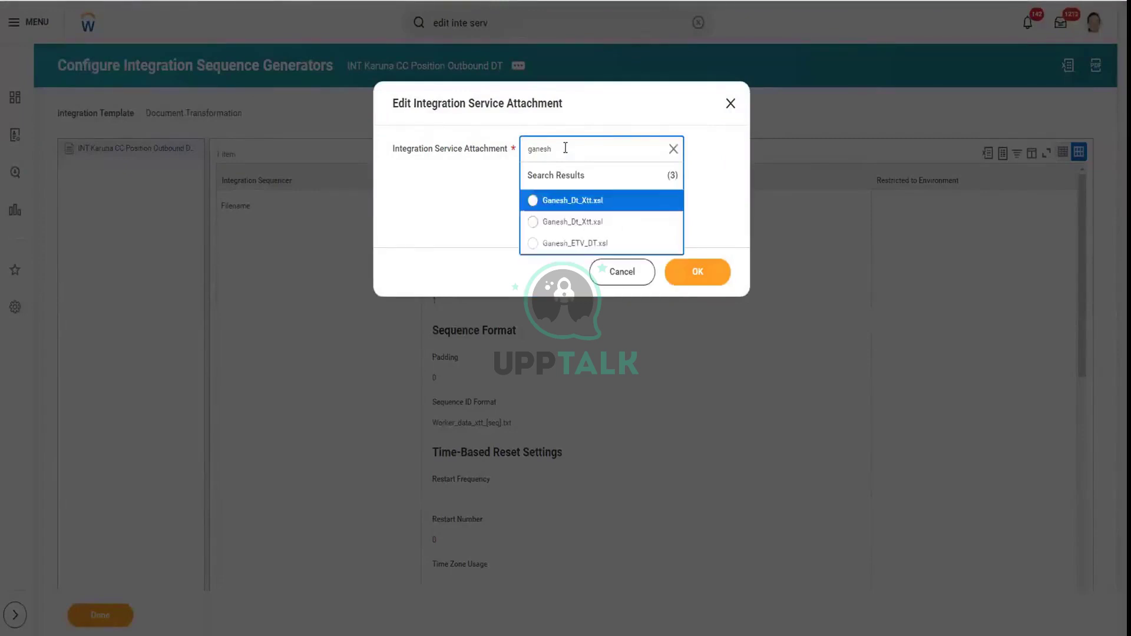
pyautogui.click(582, 204)
pyautogui.click(711, 275)
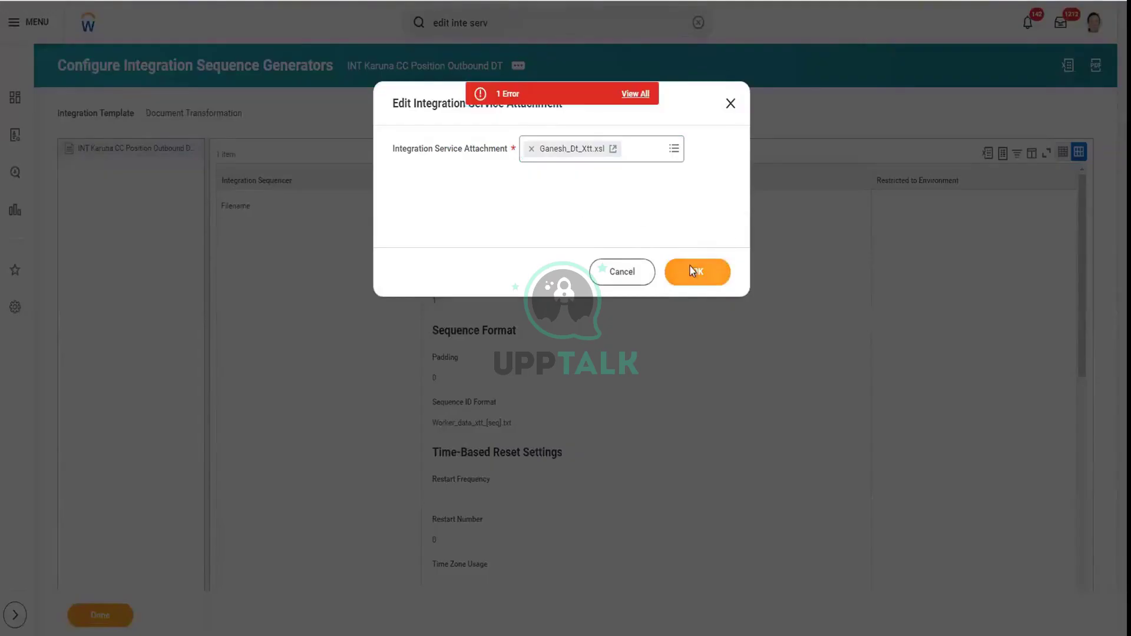
pyautogui.click(694, 271)
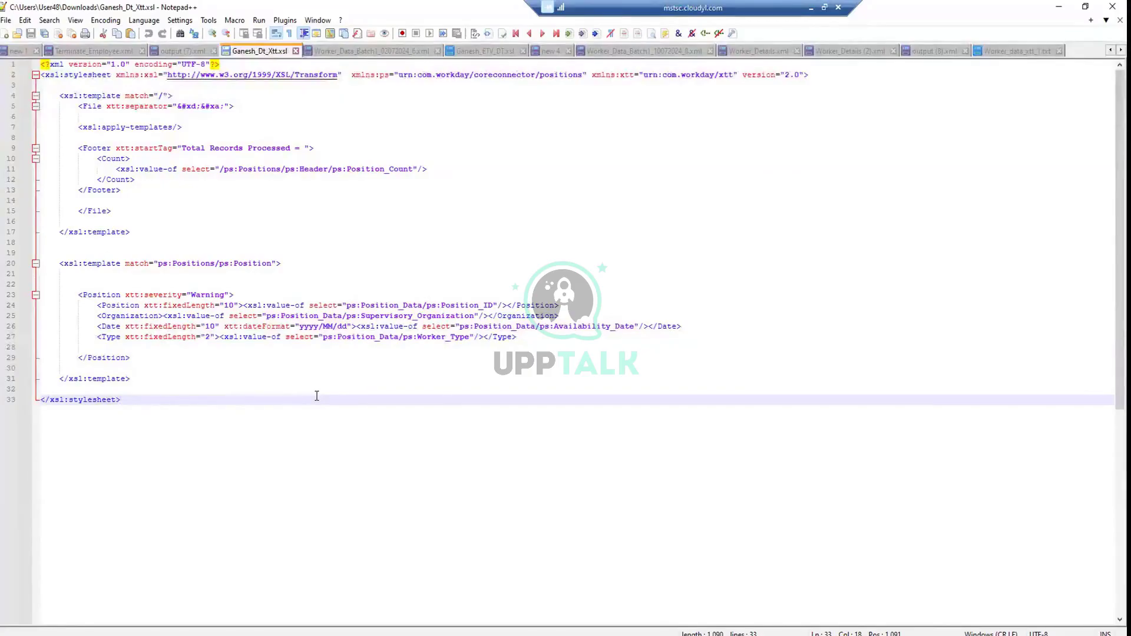
# Check the local Training Notes, then return to the remote editor session
pyautogui.moveTo(386, 635)
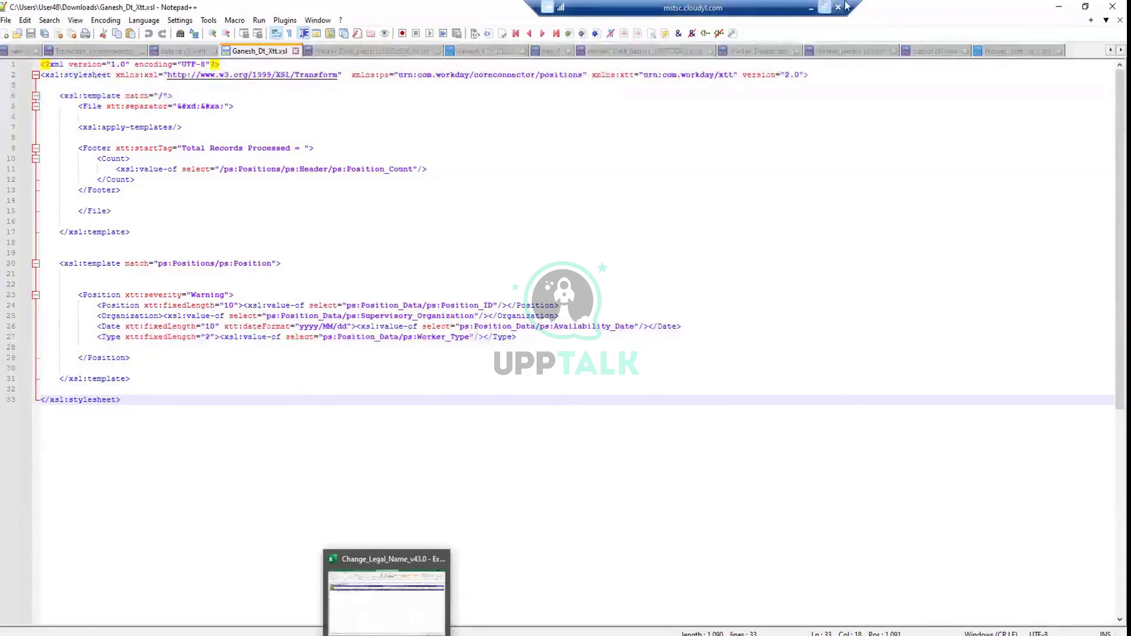
pyautogui.click(810, 8)
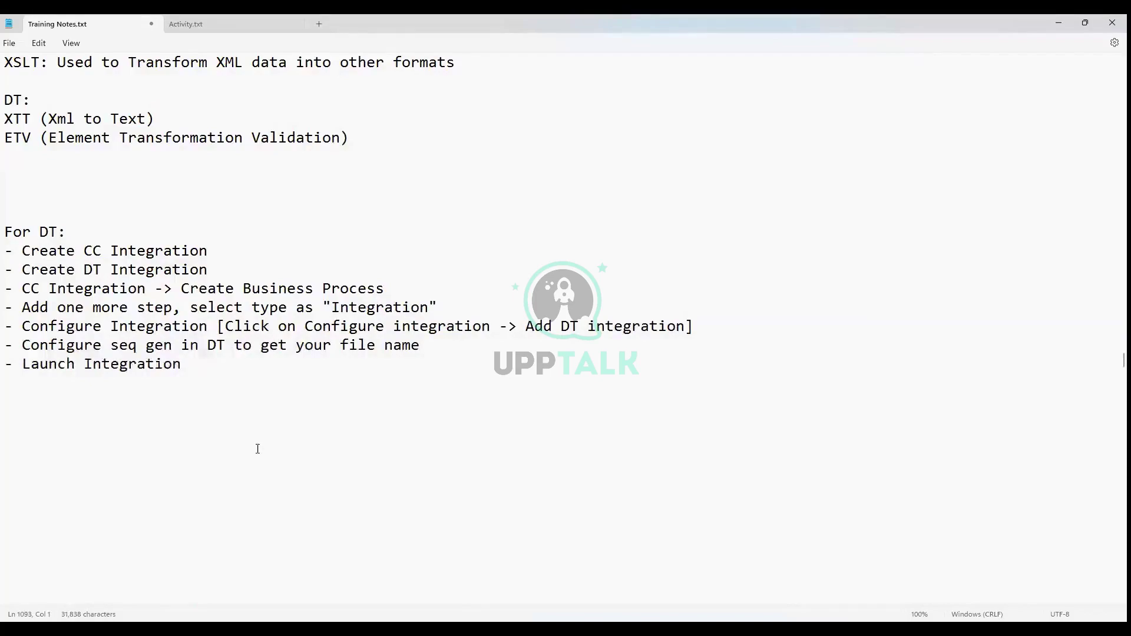
pyautogui.hotkey('alt', 'Tab')
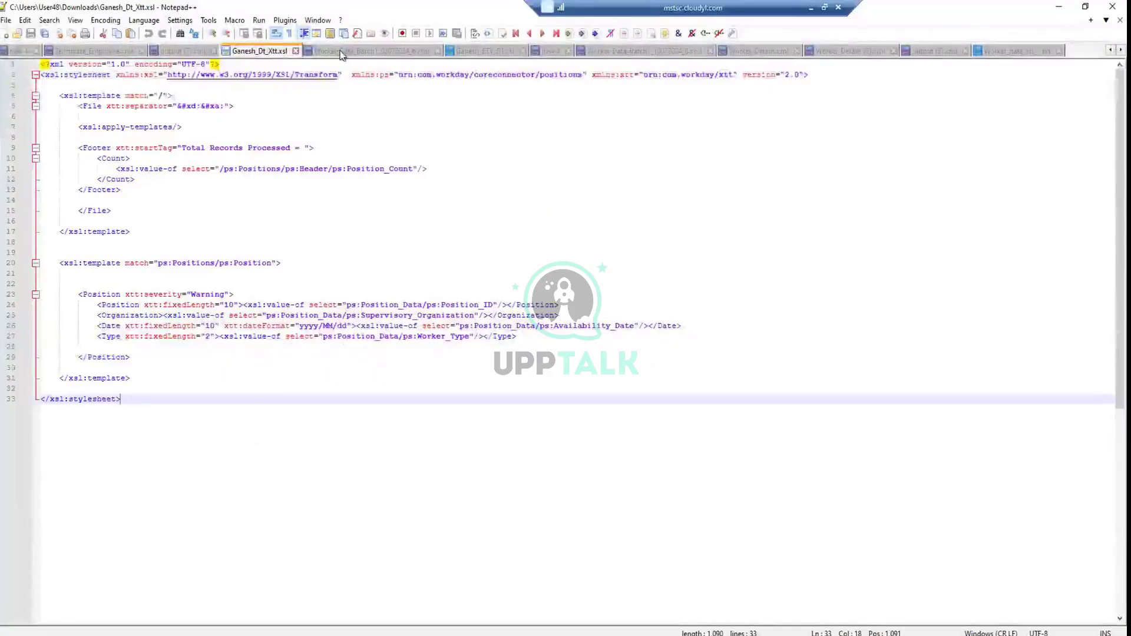
# Review the open XML and XSL tabs, then select all text in Ganesh_Dt_Xtt.xsl
pyautogui.click(342, 53)
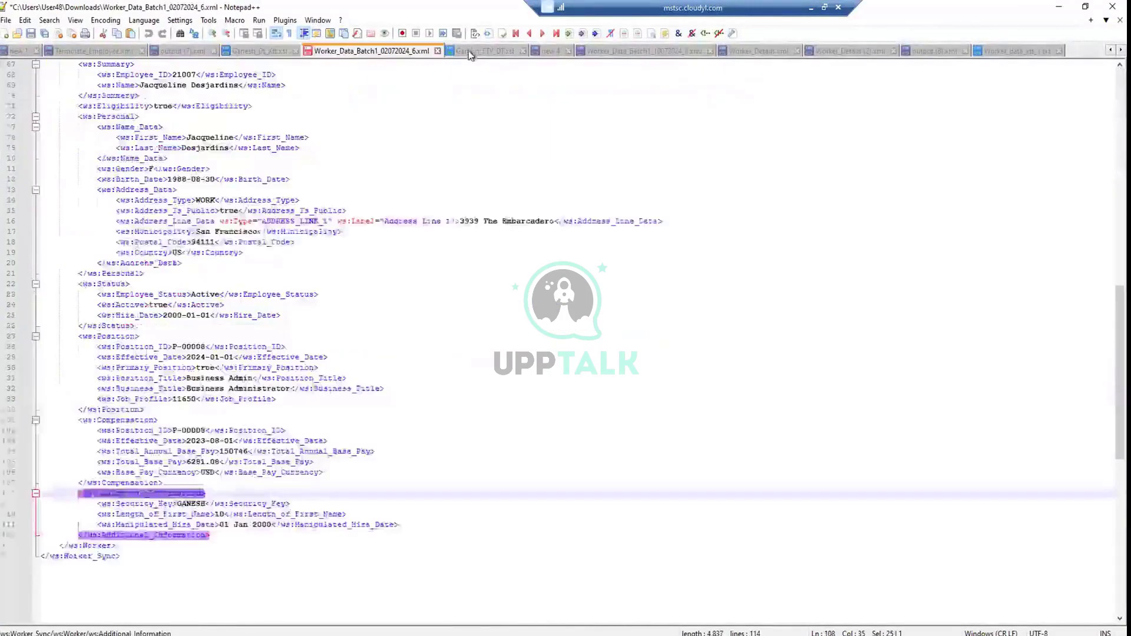
pyautogui.click(475, 51)
pyautogui.click(547, 52)
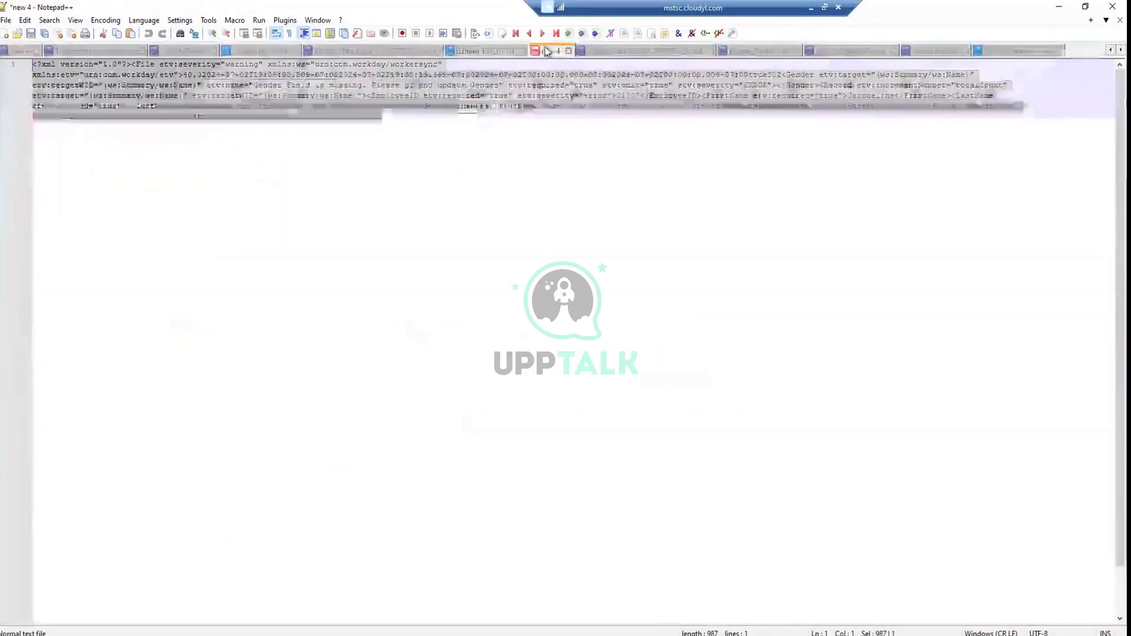
pyautogui.click(643, 51)
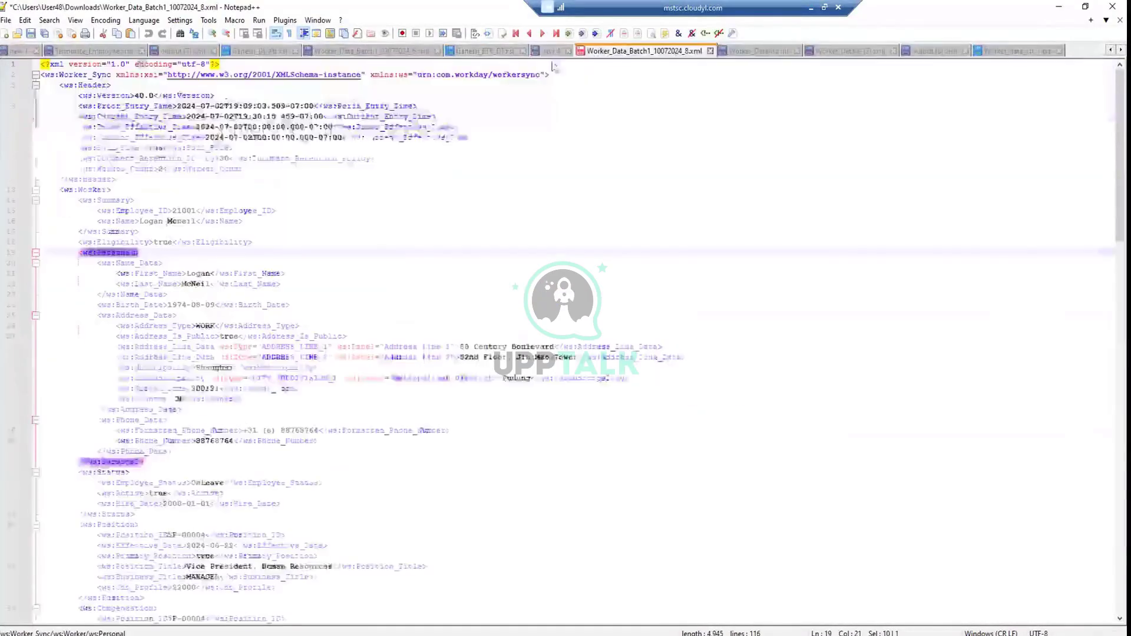
pyautogui.click(99, 51)
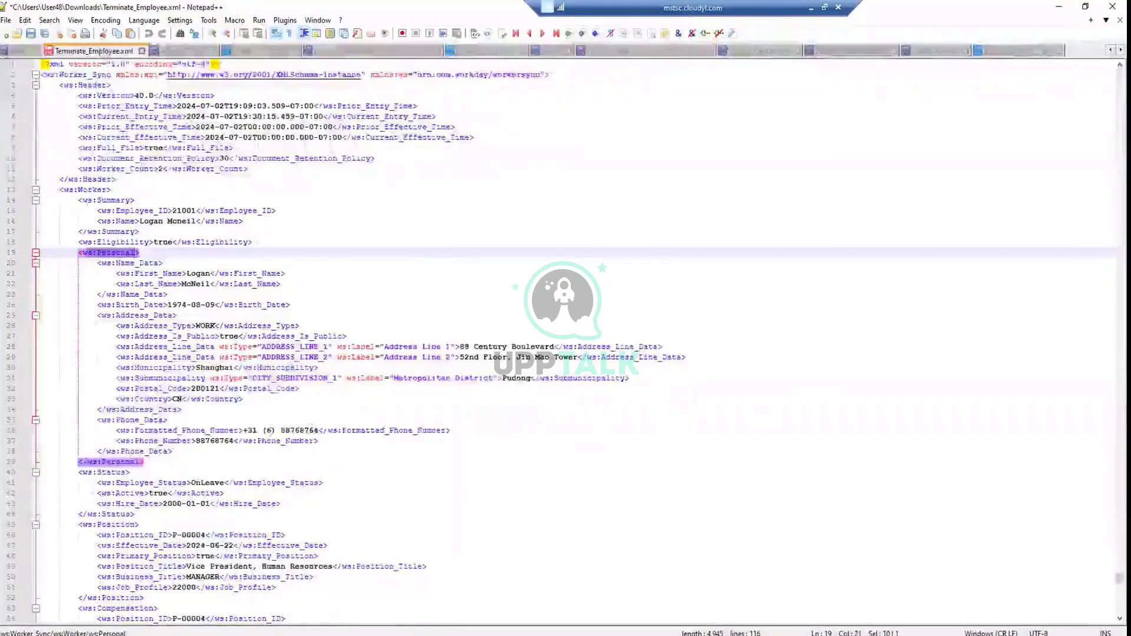
pyautogui.click(749, 51)
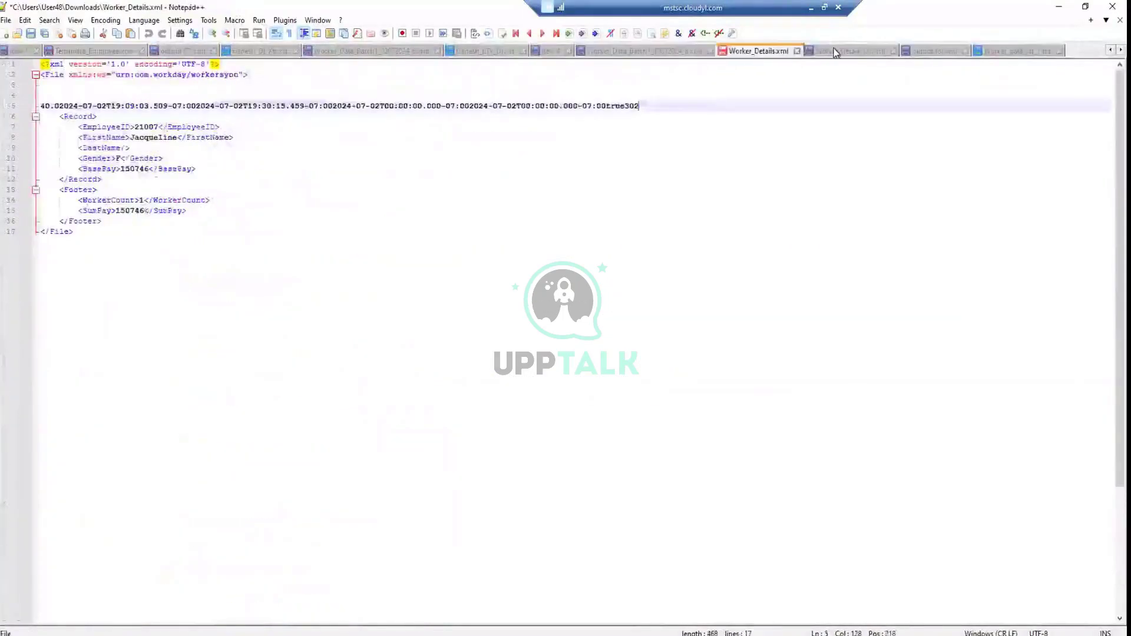
pyautogui.click(848, 51)
pyautogui.click(259, 51)
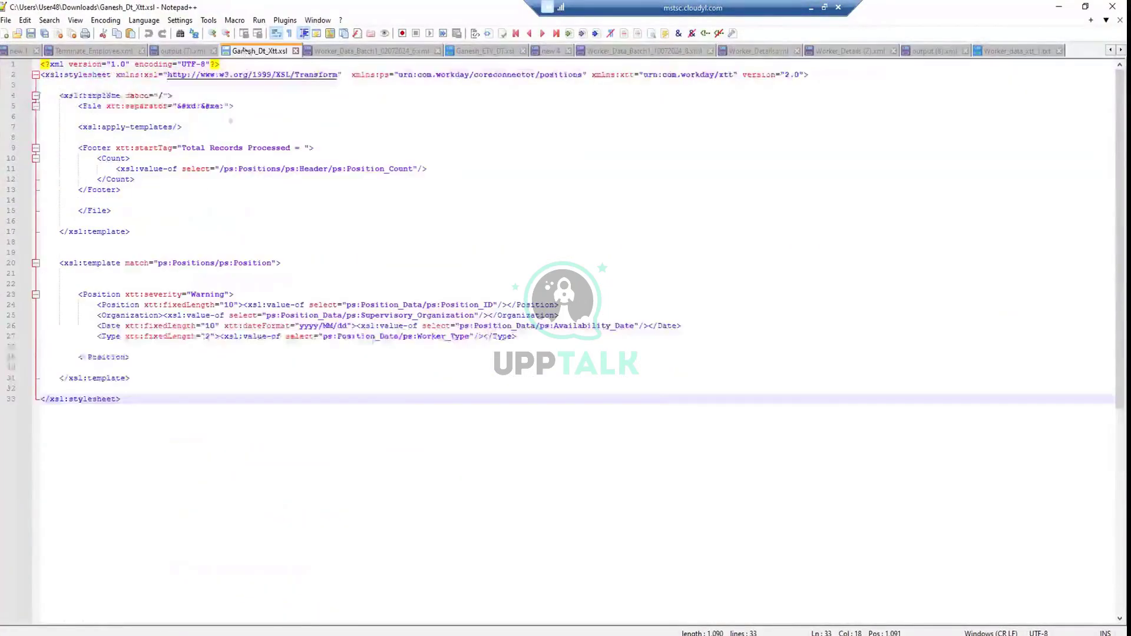
pyautogui.moveTo(124, 399); pyautogui.dragTo(1, 44)
pyautogui.hotkey('ctrl', 'c')
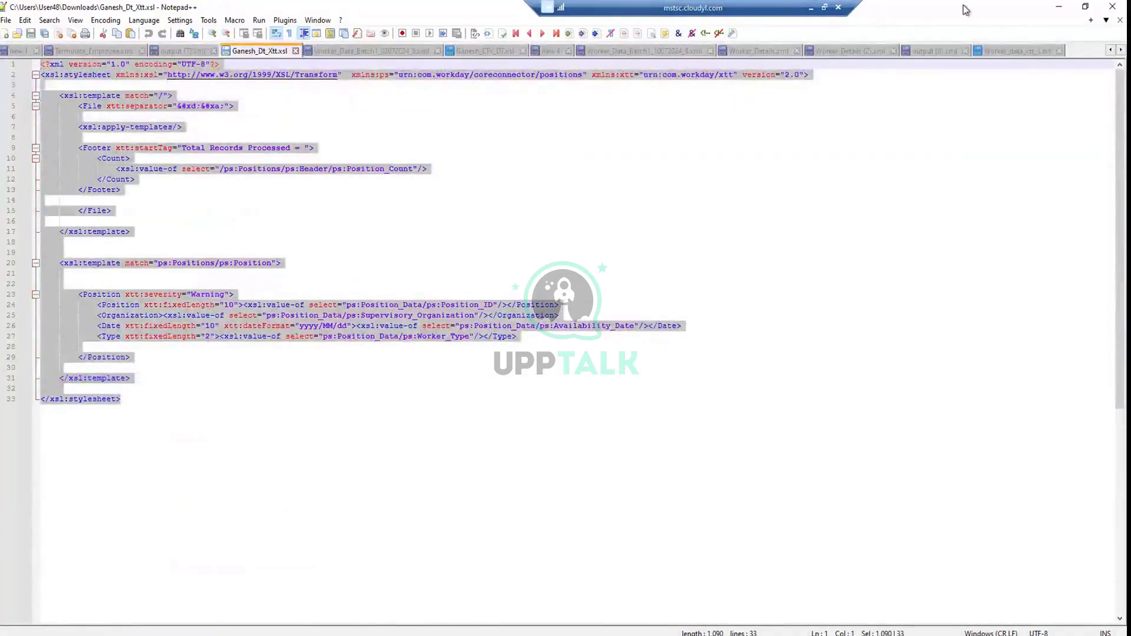
# Paste the copied stylesheet into new 4 and set its language to XML
pyautogui.click(533, 51)
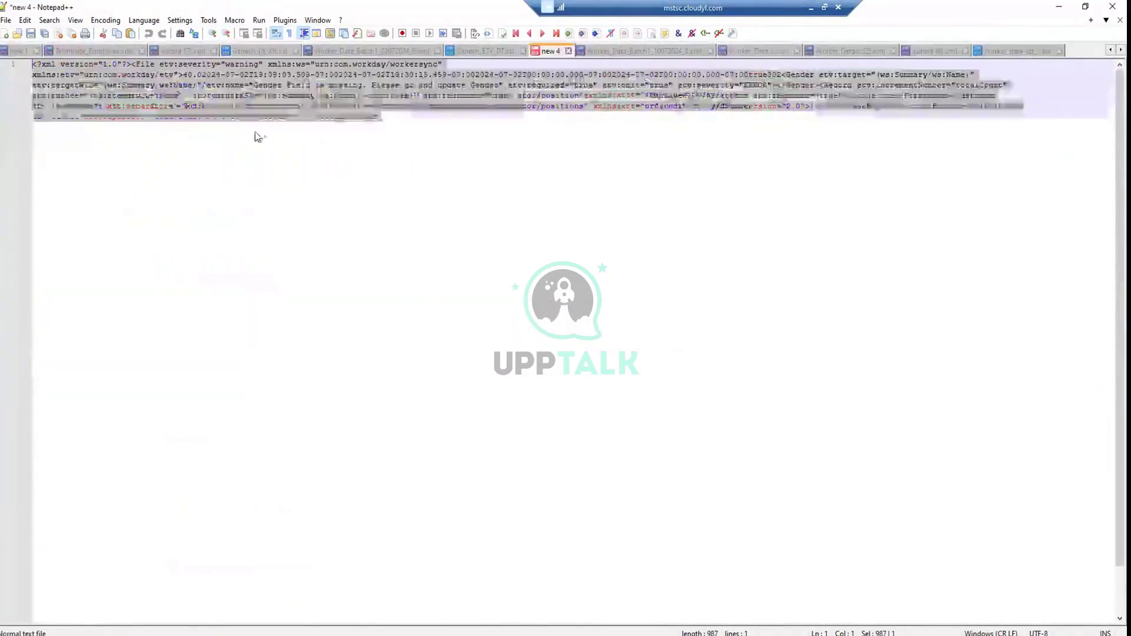
pyautogui.hotkey('ctrl', 'v')
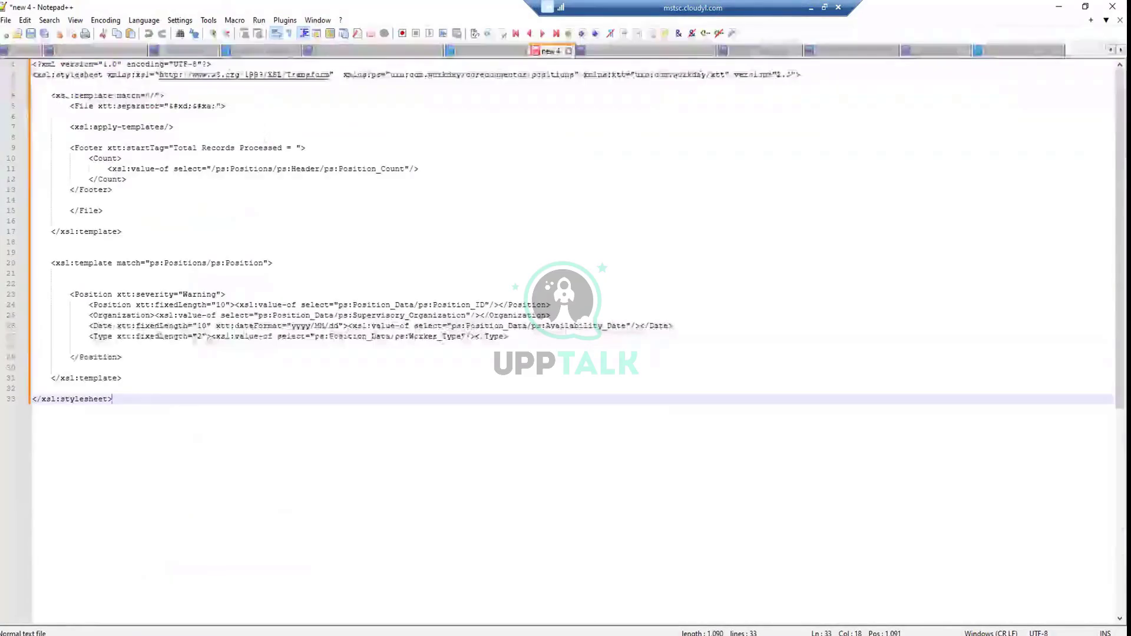
pyautogui.click(144, 21)
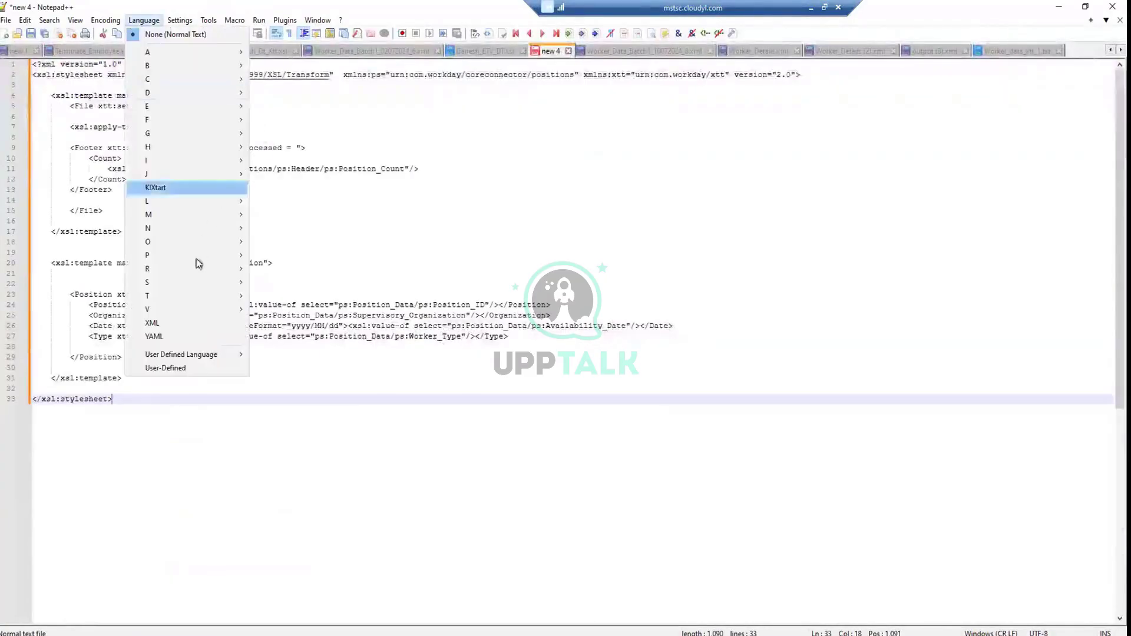
pyautogui.click(190, 323)
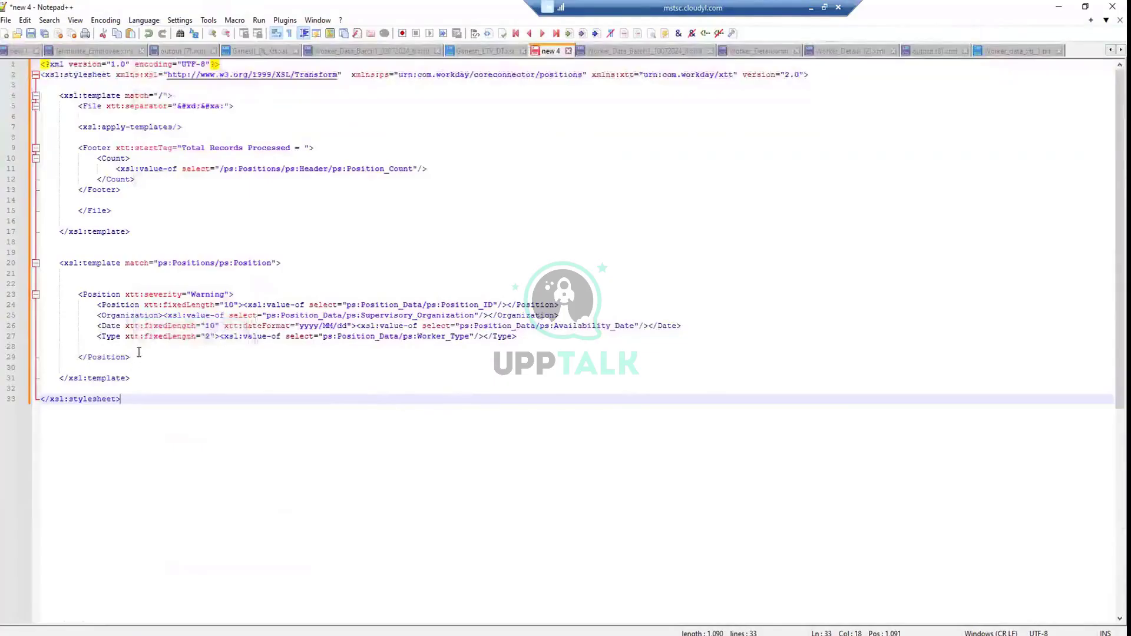
# Delete the Position output block, the Footer block and the closing File tag
pyautogui.moveTo(130, 357); pyautogui.dragTo(22, 285)
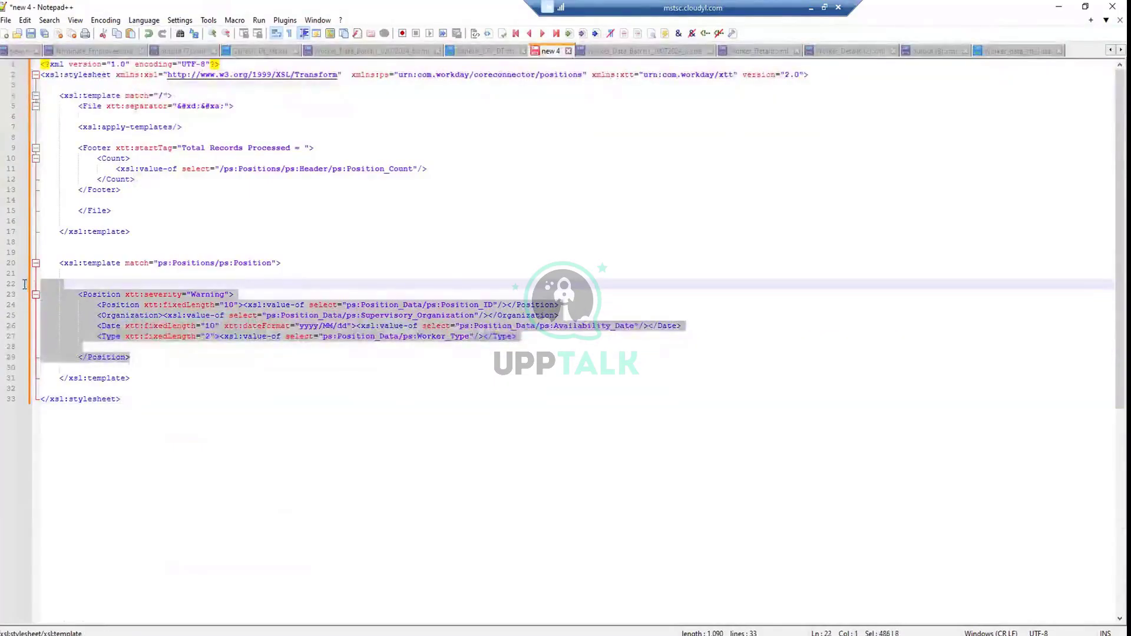
pyautogui.press('Delete')
pyautogui.press('BackSpace')
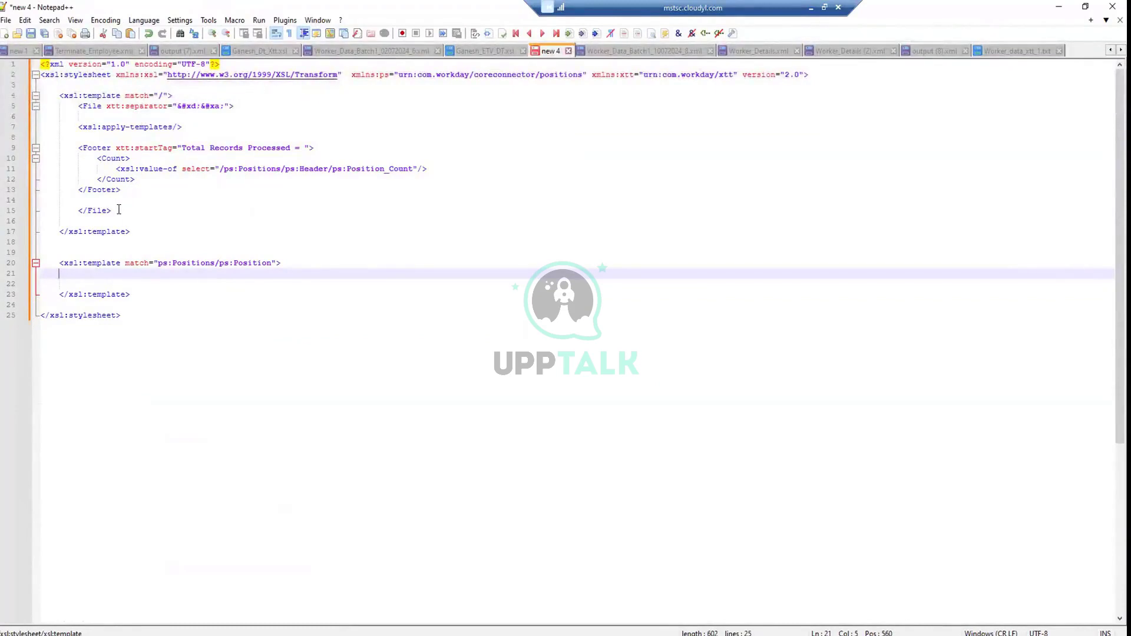
pyautogui.moveTo(118, 210); pyautogui.dragTo(1, 150)
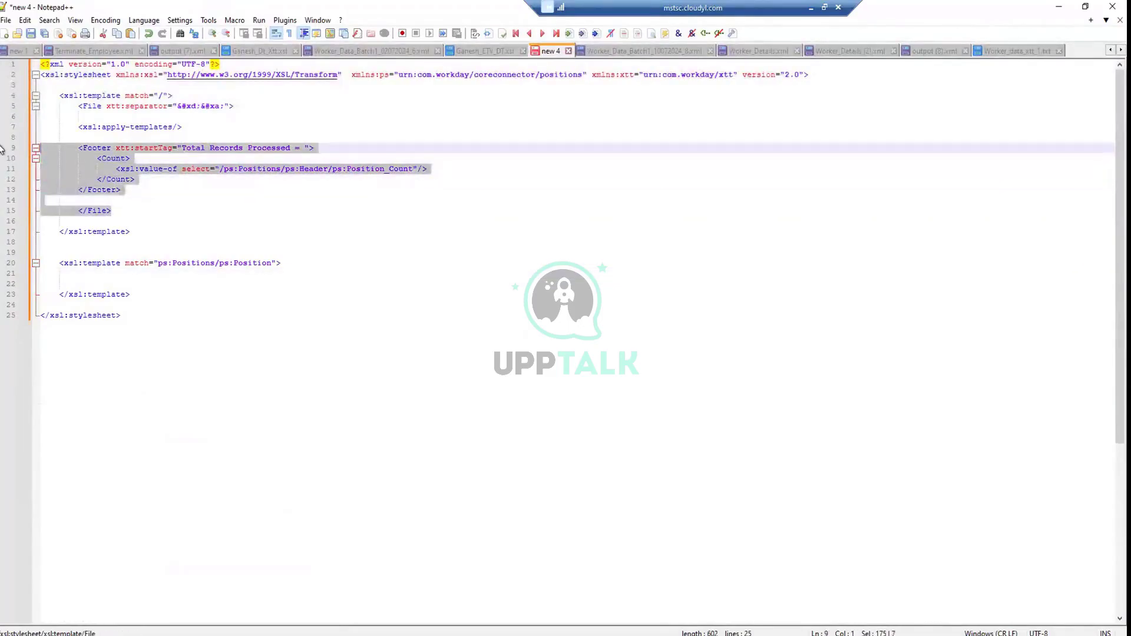
pyautogui.press('Delete')
pyautogui.press('BackSpace')
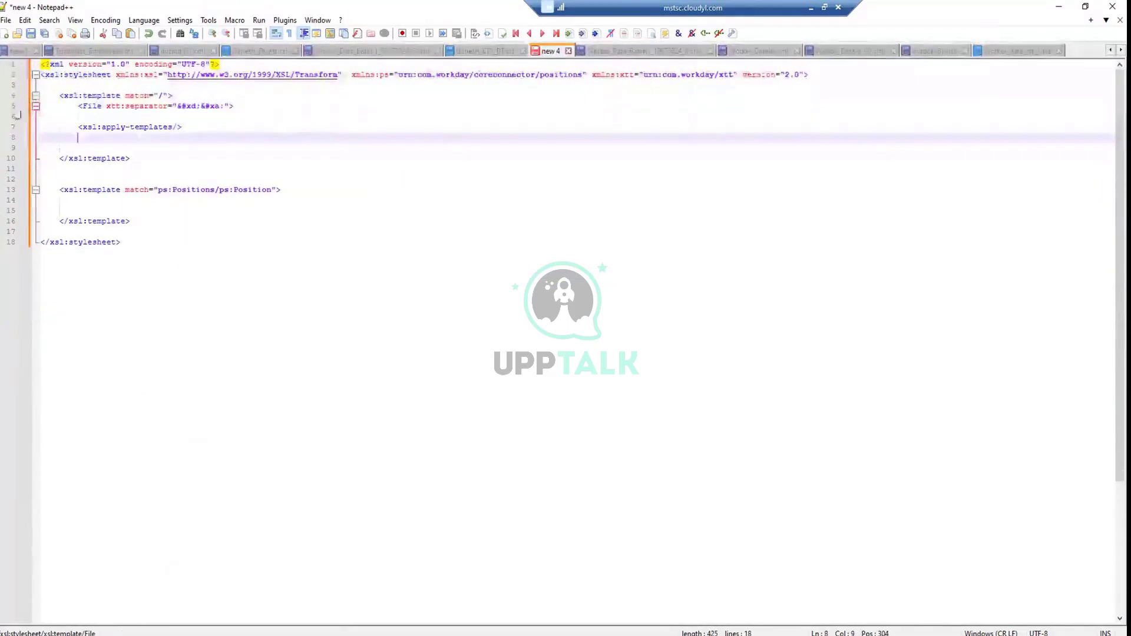
# Remove the File element line and leftover blank lines, leaving an empty Position template
pyautogui.click(242, 105)
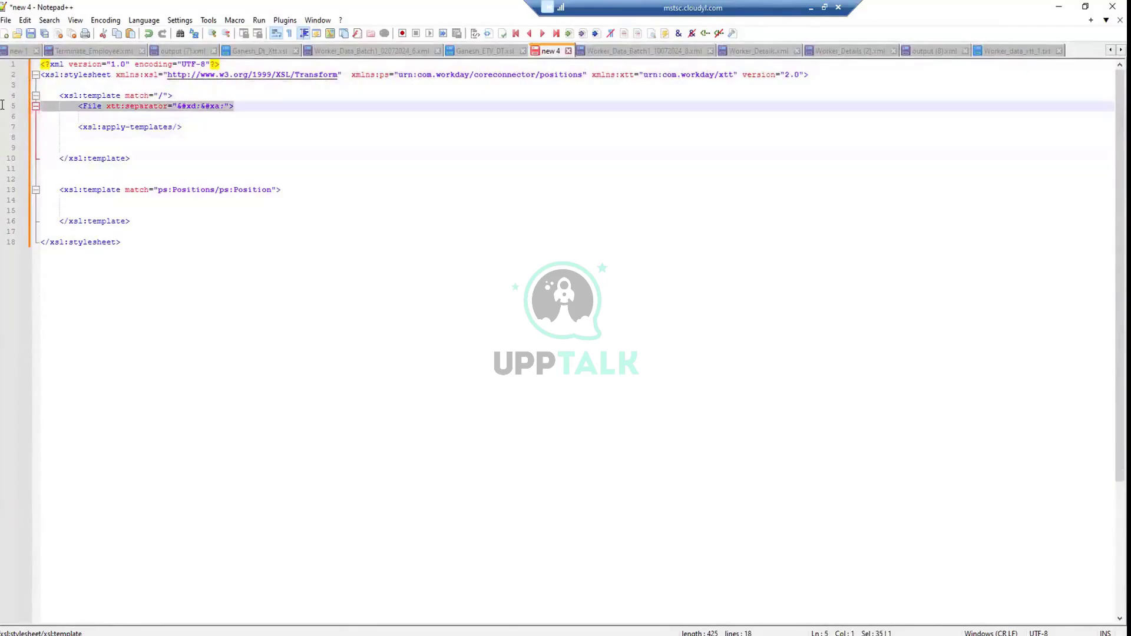
pyautogui.press('Delete')
pyautogui.press('BackSpace')
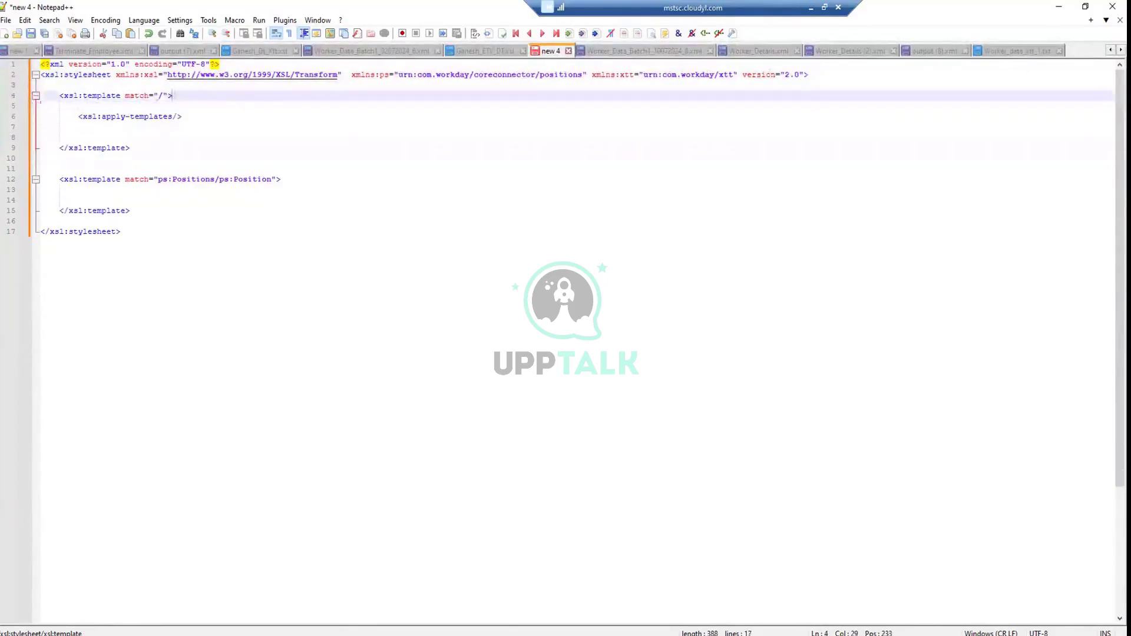
pyautogui.click(83, 136)
pyautogui.press('BackSpace')
pyautogui.press('BackSpace')
pyautogui.press('BackSpace')
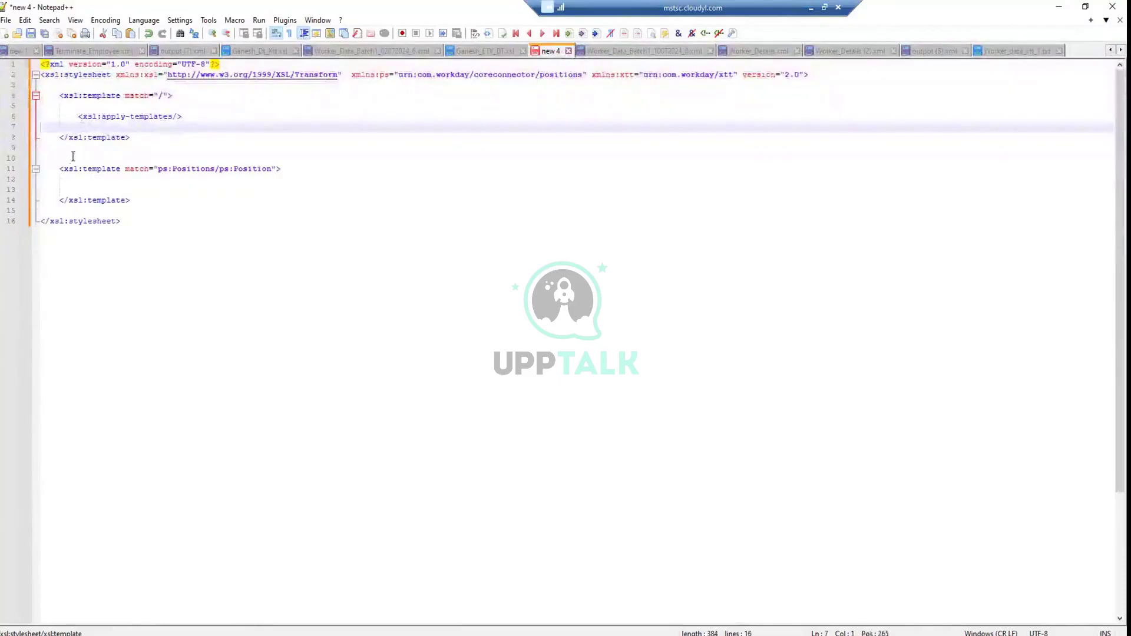
pyautogui.moveTo(70, 156); pyautogui.dragTo(18, 151)
pyautogui.press('BackSpace')
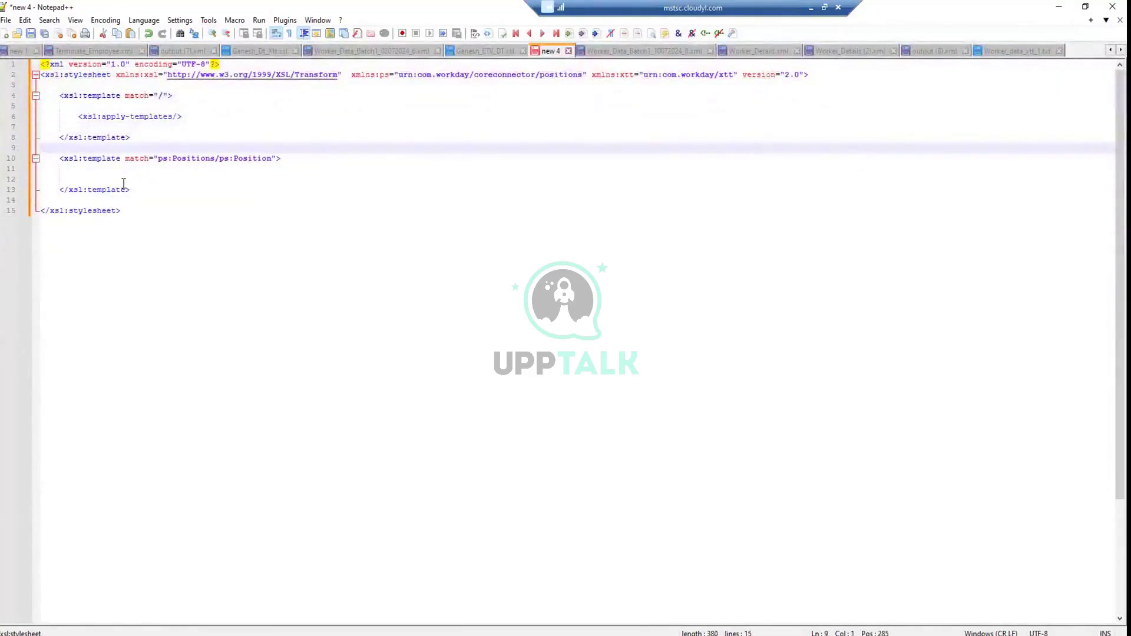
pyautogui.click(123, 184)
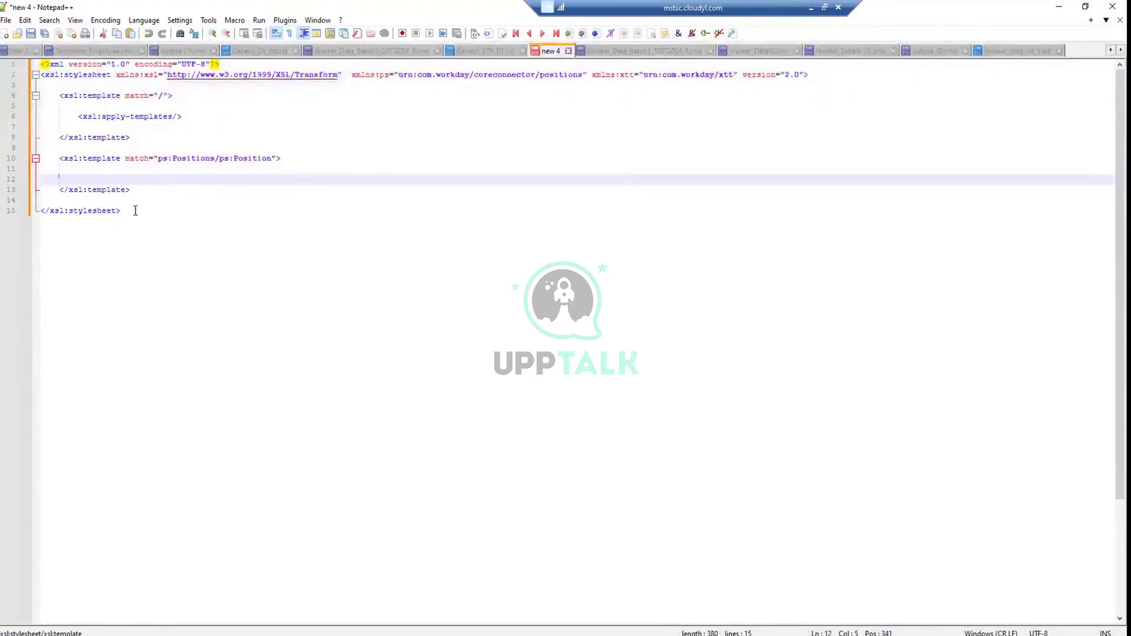
# Highlight the XML declaration on line 1 and the stylesheet declaration on line 2
pyautogui.moveTo(135, 210); pyautogui.dragTo(88, 62)
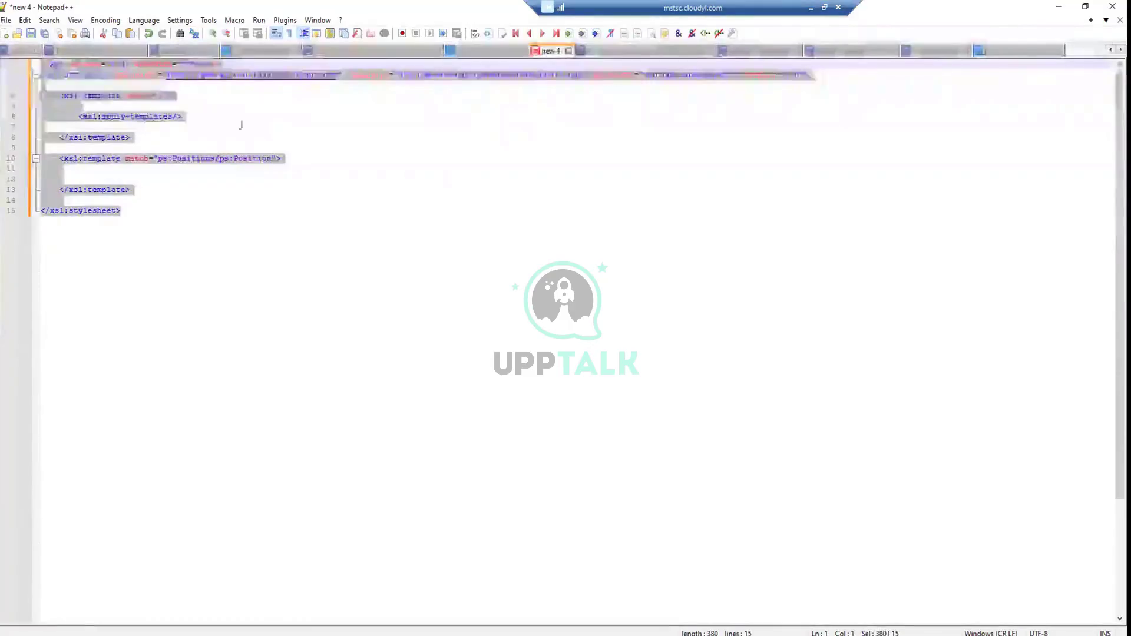
pyautogui.scroll(-1, 430, 168)
pyautogui.click(218, 164)
pyautogui.scroll(1, 216, 155)
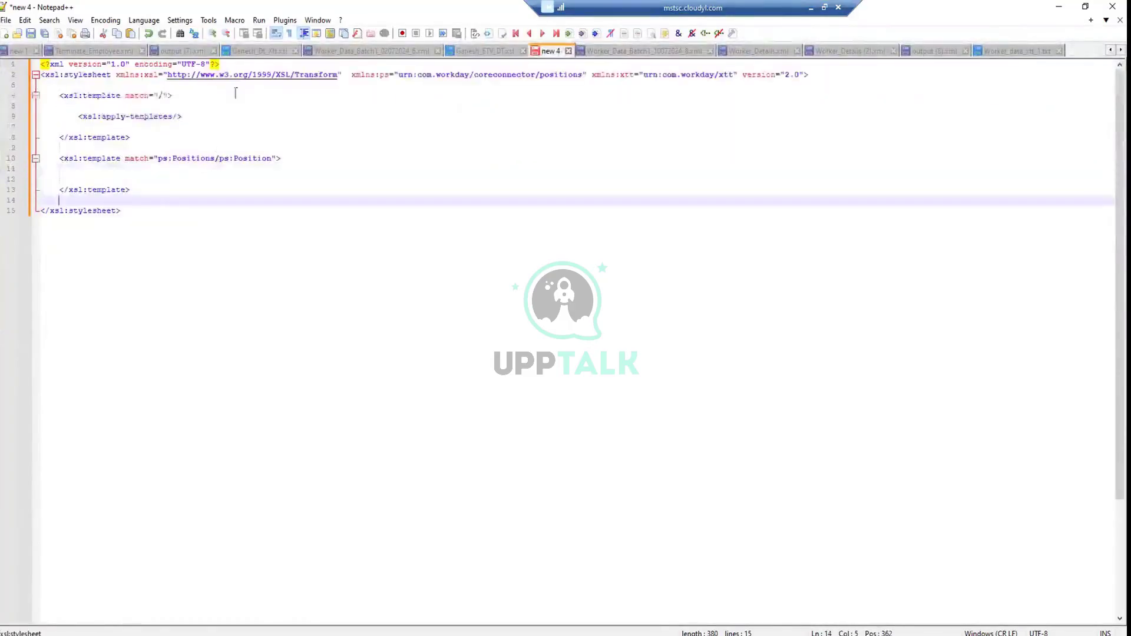
pyautogui.moveTo(251, 64); pyautogui.dragTo(2, 39)
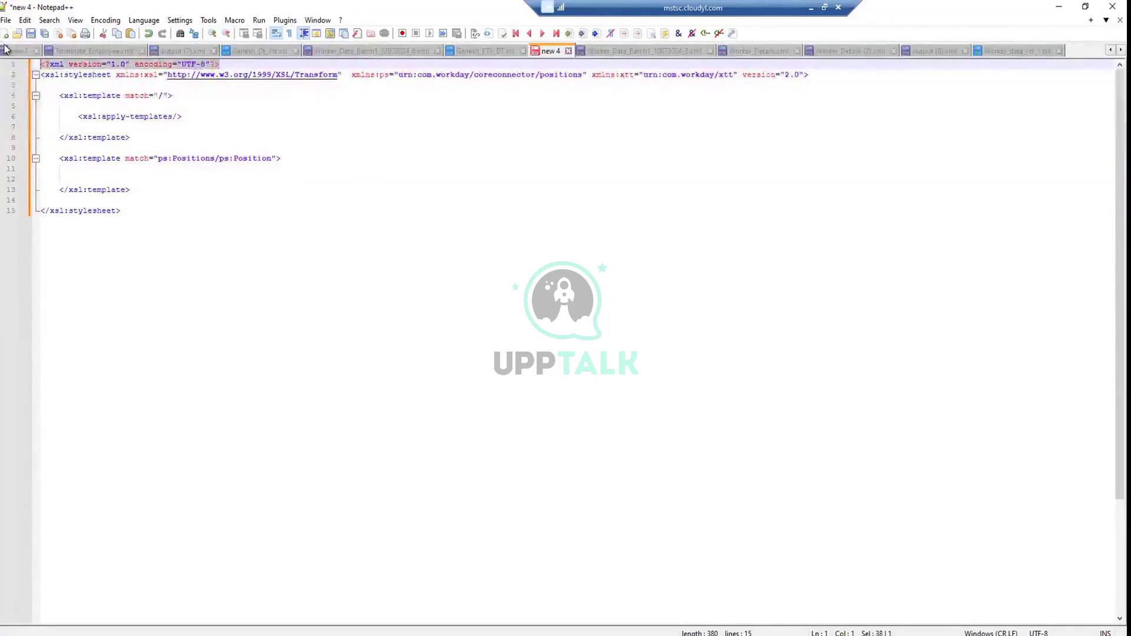
pyautogui.click(258, 103)
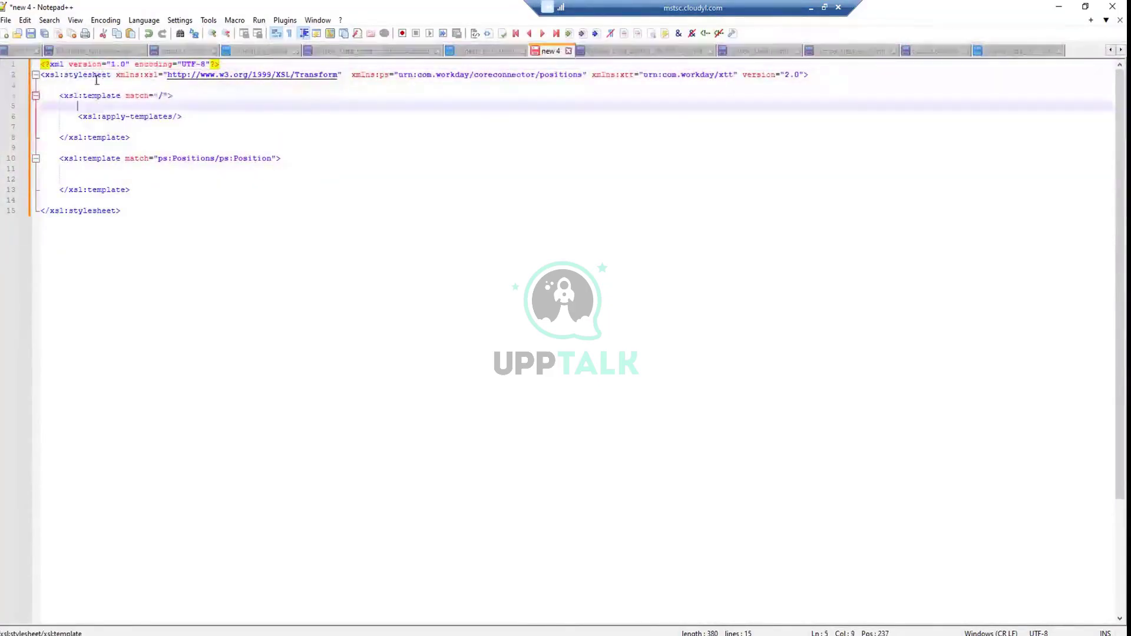
pyautogui.moveTo(111, 76); pyautogui.dragTo(46, 75)
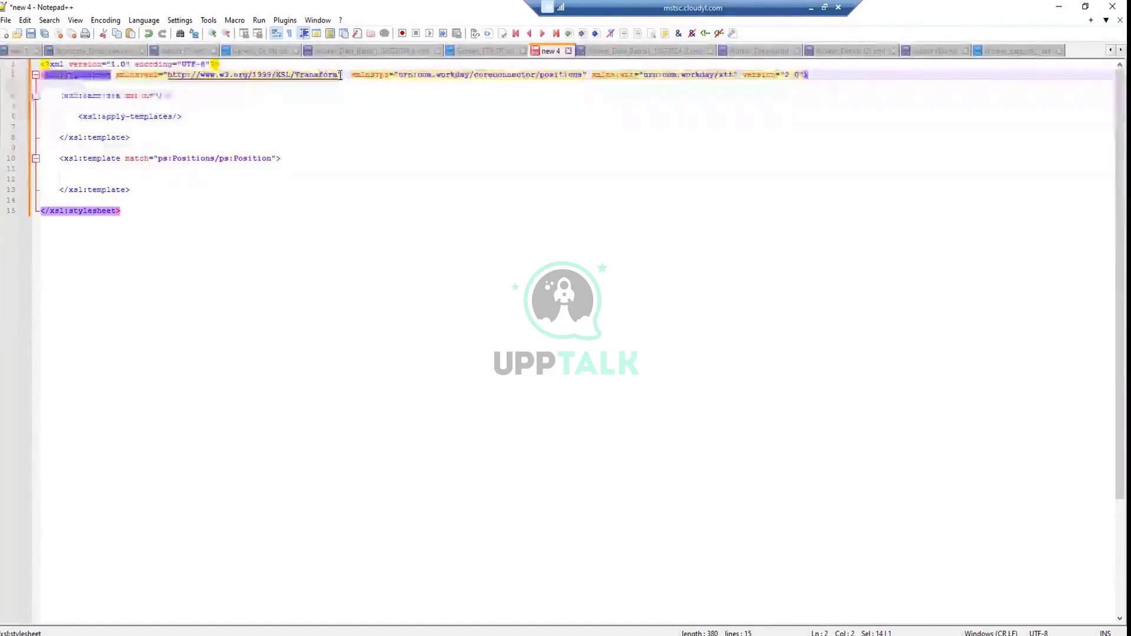
# Point out the XSL Transform URL and the ps coreconnector/positions namespace, then view output (8).xml
pyautogui.moveTo(340, 75); pyautogui.dragTo(220, 78)
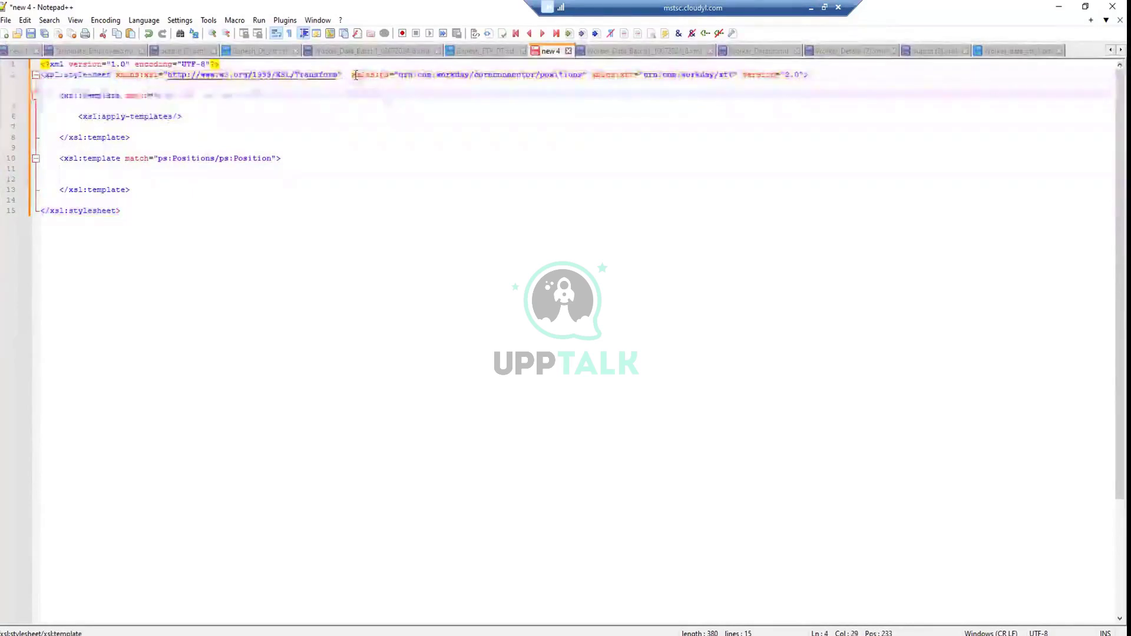
pyautogui.moveTo(352, 75); pyautogui.dragTo(395, 82)
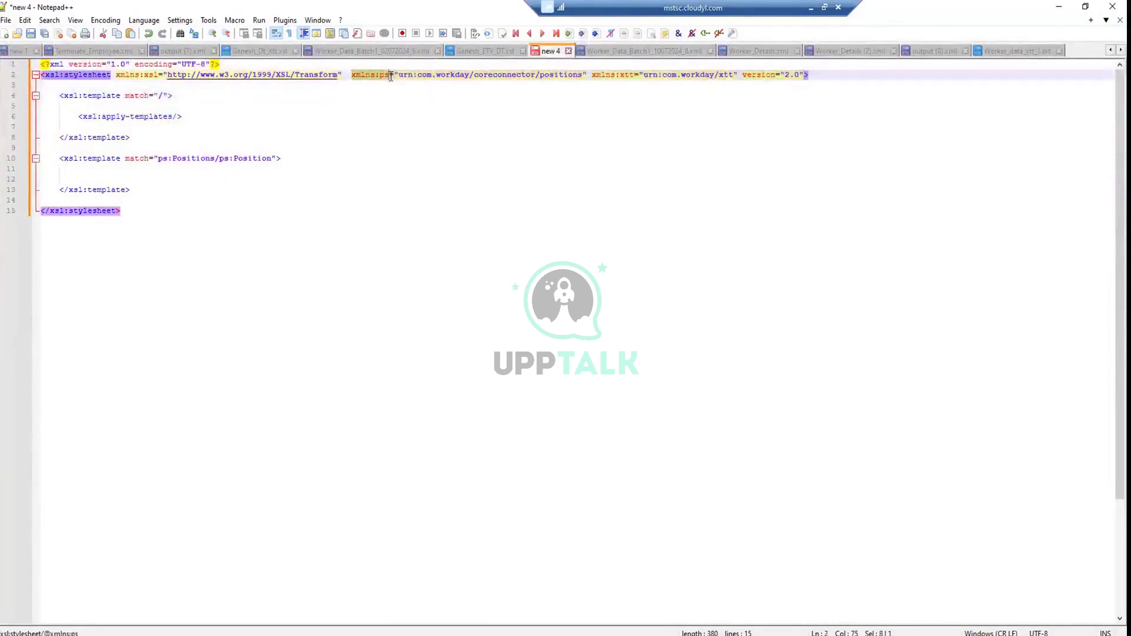
pyautogui.click(391, 86)
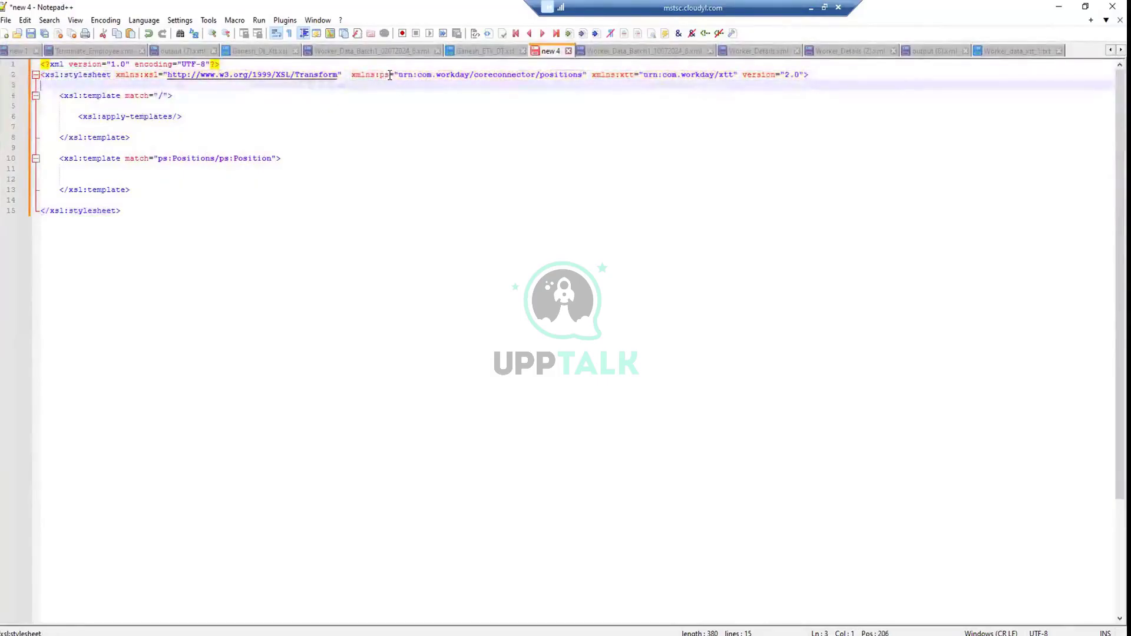
pyautogui.moveTo(390, 75); pyautogui.dragTo(435, 75)
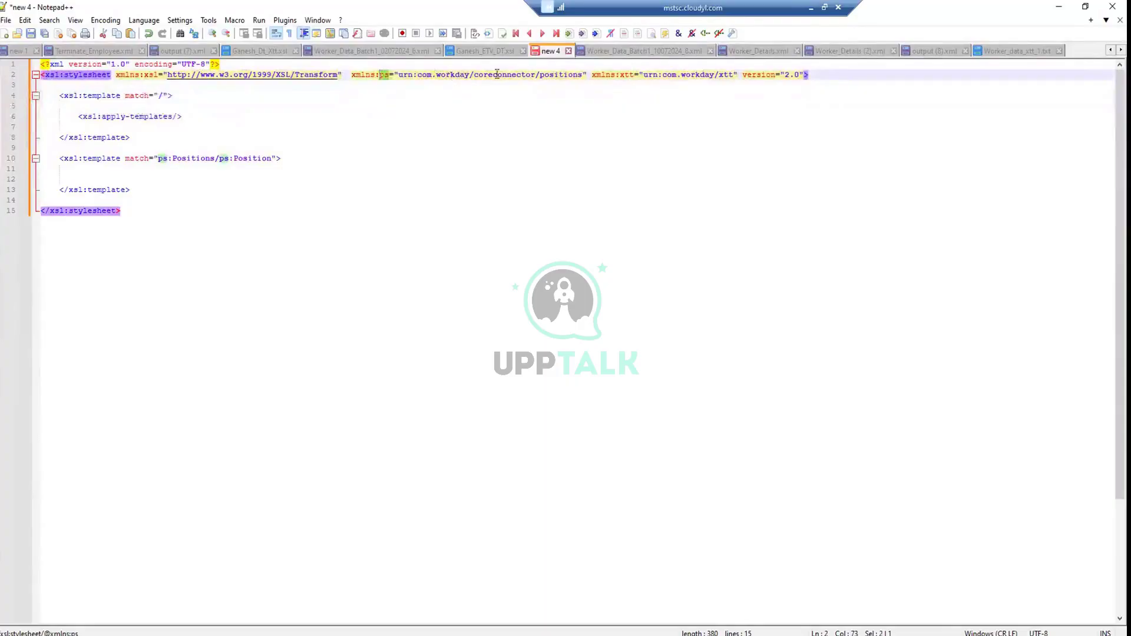
pyautogui.moveTo(583, 75); pyautogui.dragTo(397, 76)
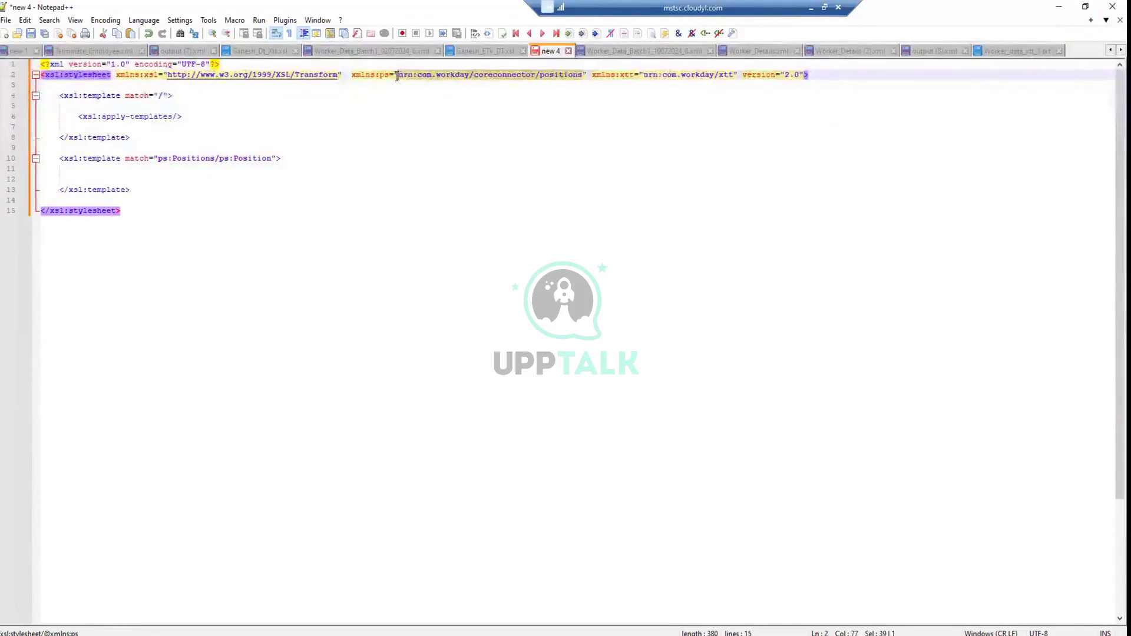
pyautogui.click(464, 96)
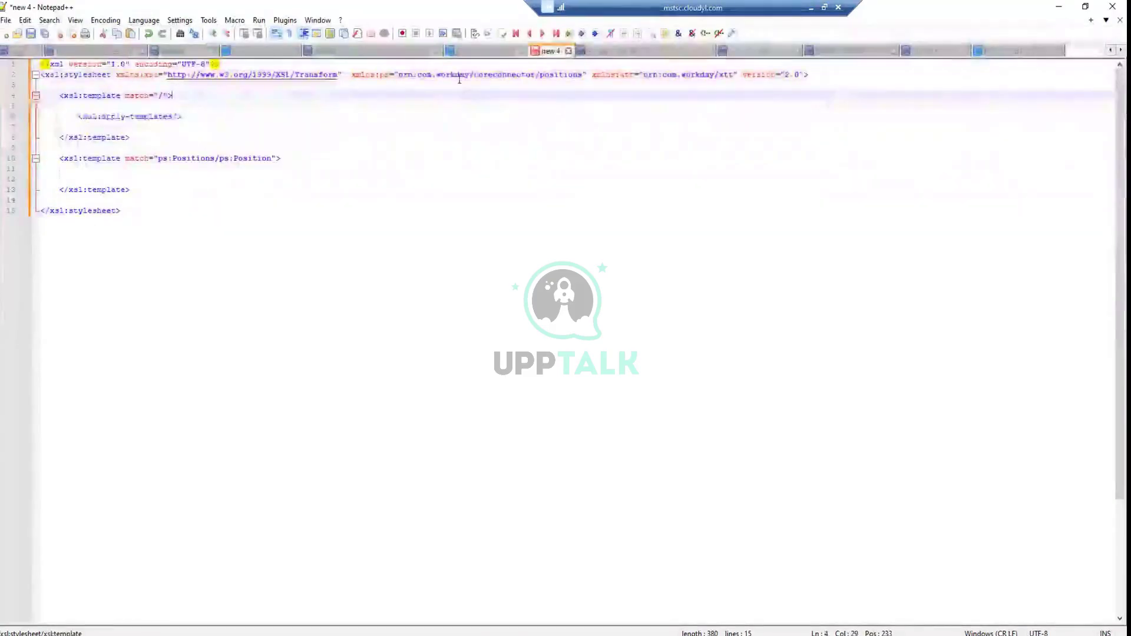
pyautogui.moveTo(357, 74); pyautogui.dragTo(579, 76)
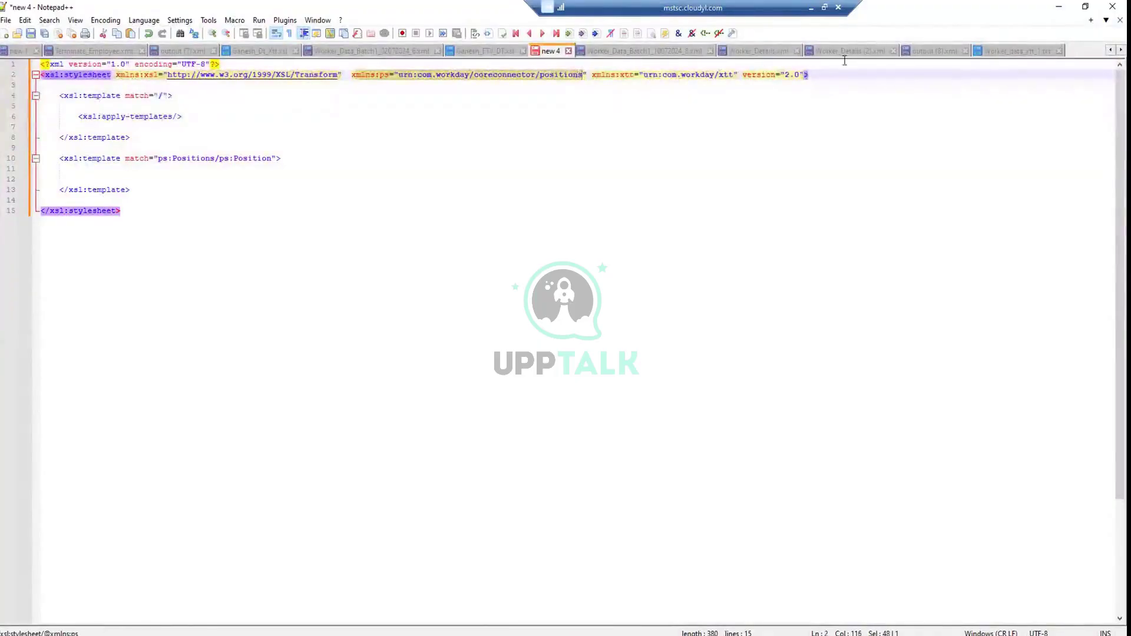
pyautogui.click(934, 53)
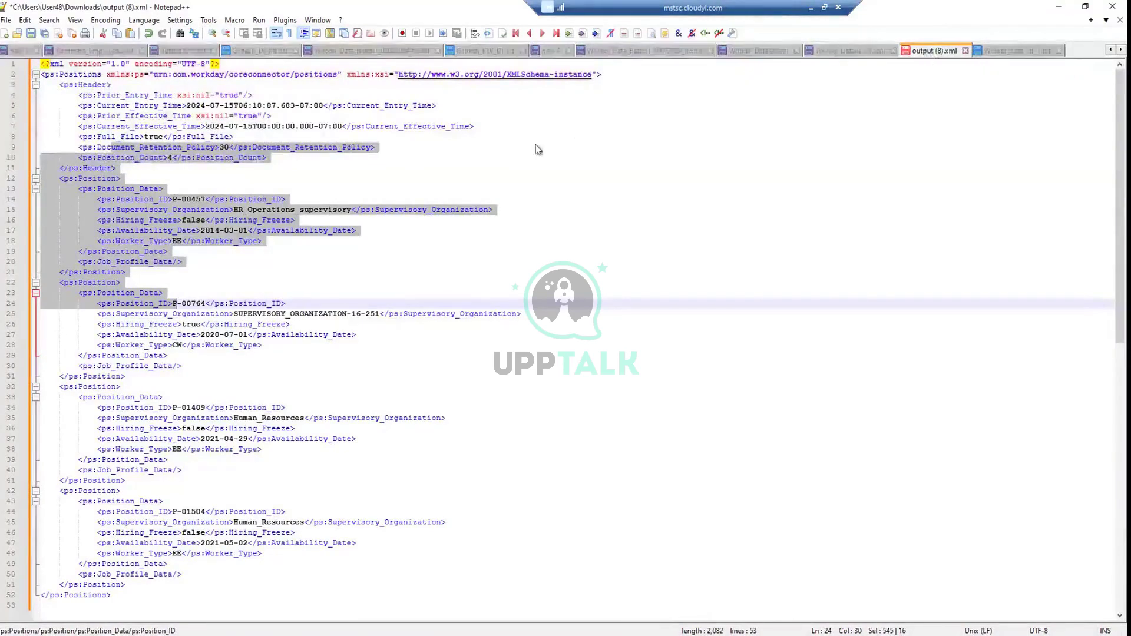
# Compare the ps namespace in output (8).xml with Ganesh_Dt_Xtt.xsl's, then return to new 4
pyautogui.click(493, 147)
pyautogui.click(164, 84)
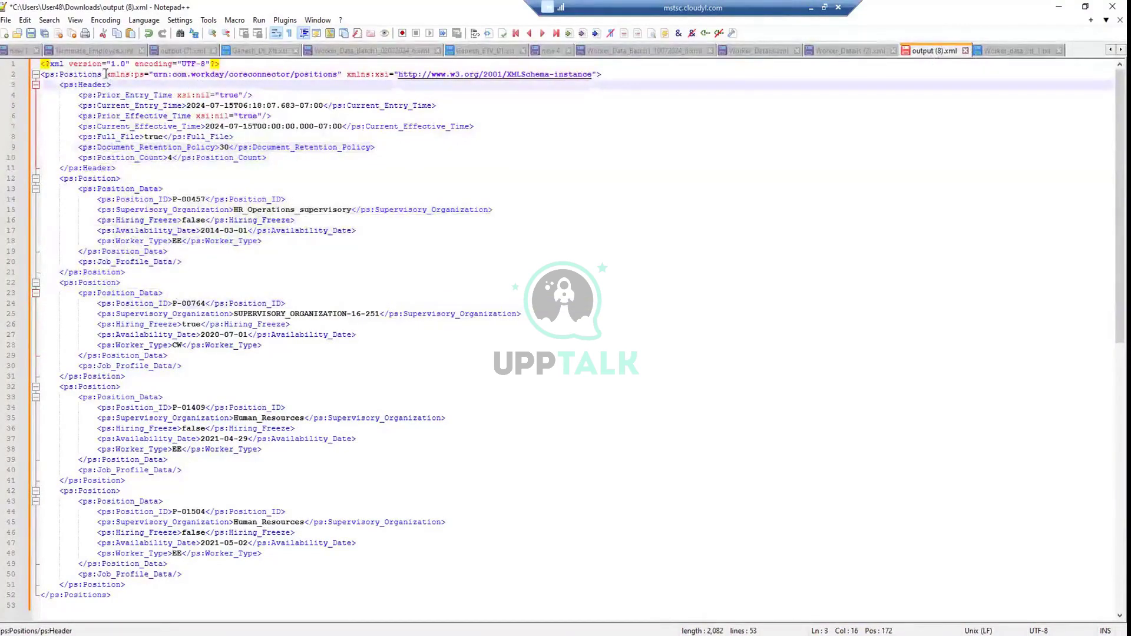
pyautogui.moveTo(105, 73); pyautogui.dragTo(341, 73)
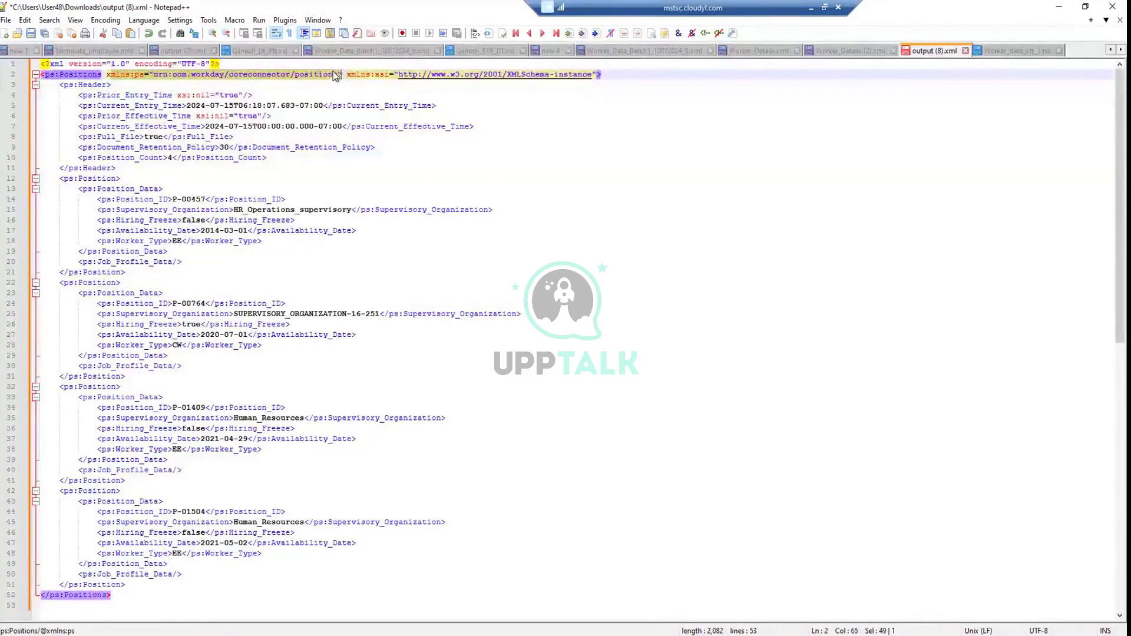
pyautogui.click(266, 53)
pyautogui.click(351, 74)
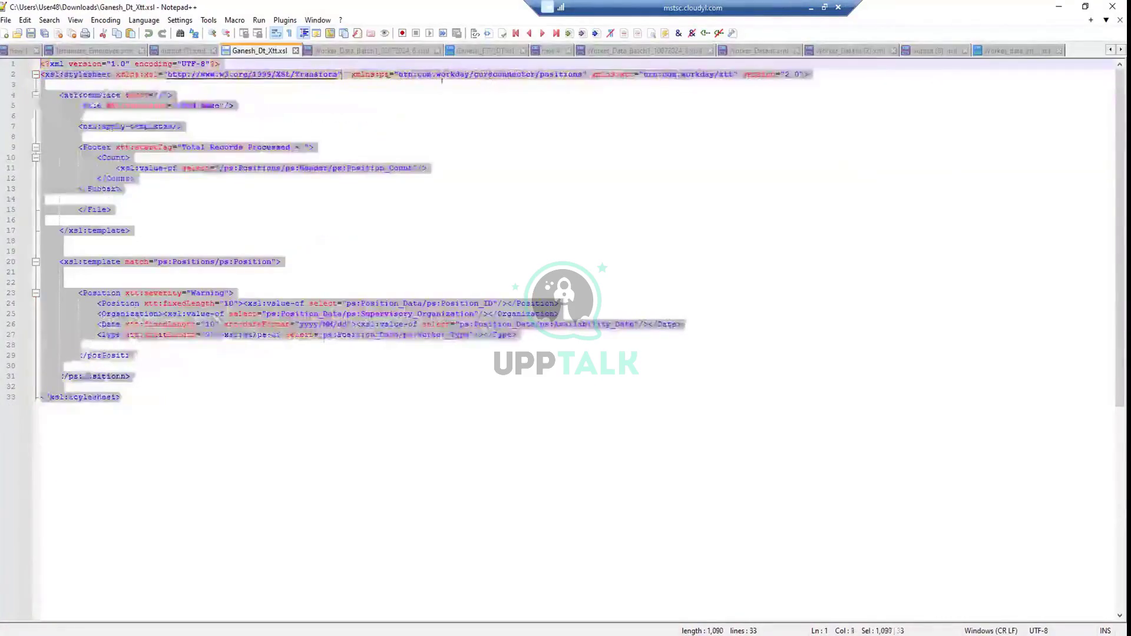
pyautogui.moveTo(351, 75); pyautogui.dragTo(584, 72)
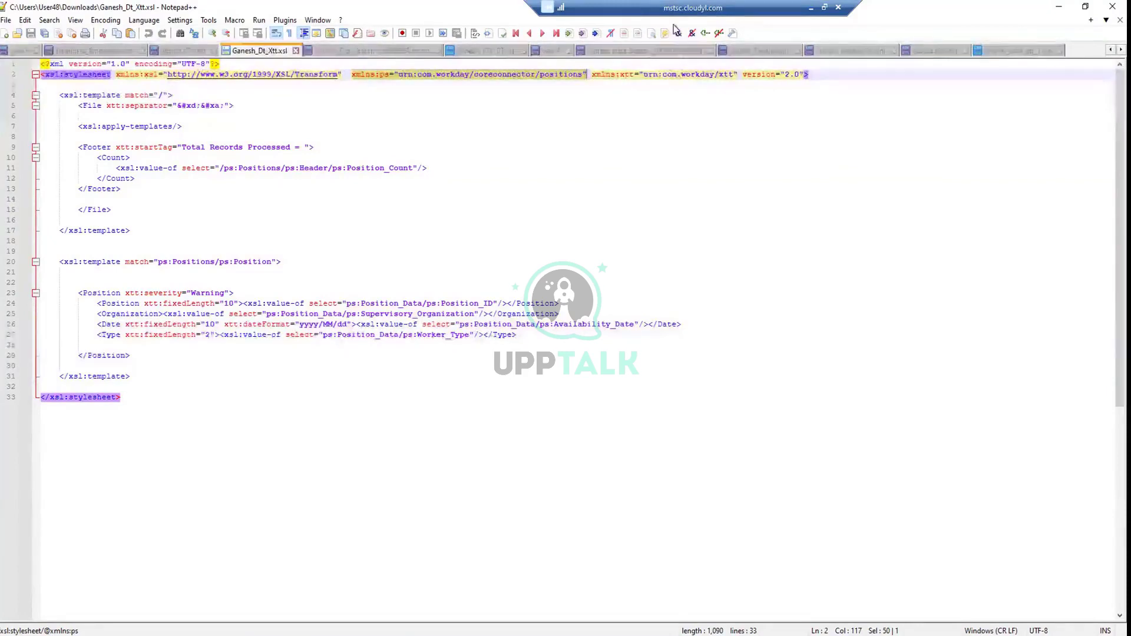
pyautogui.click(543, 52)
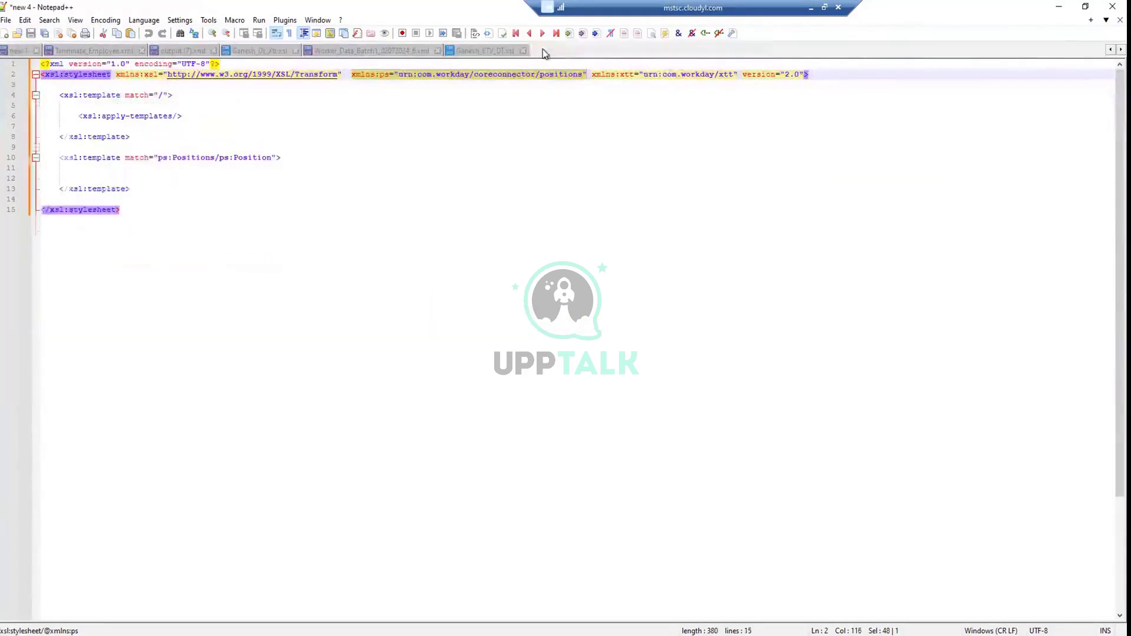
pyautogui.click(426, 76)
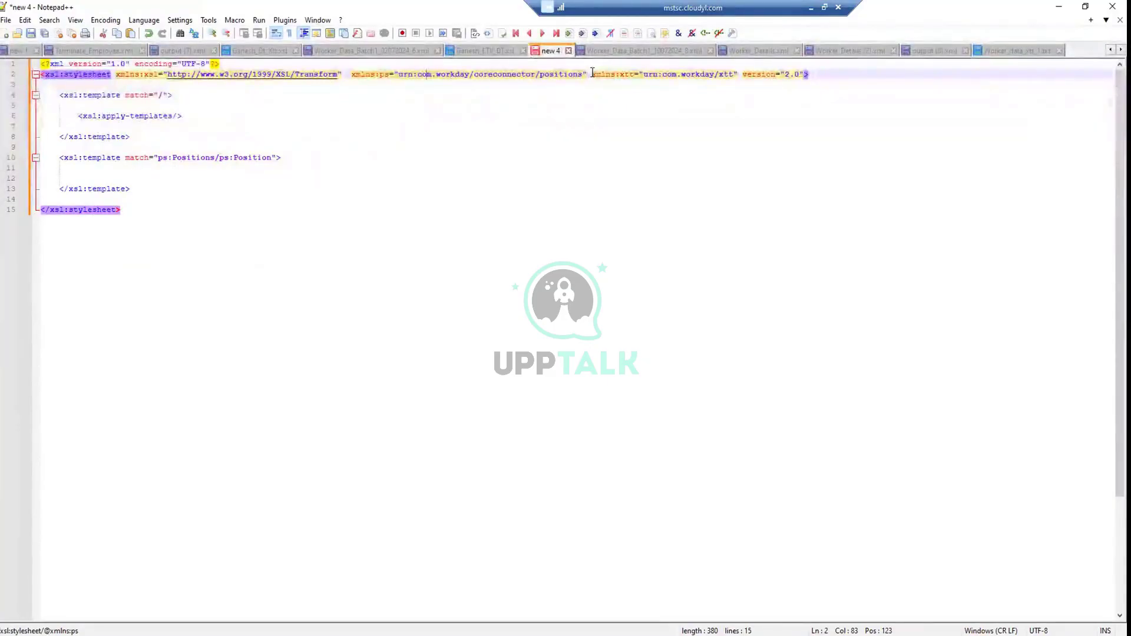
pyautogui.moveTo(592, 73); pyautogui.dragTo(737, 76)
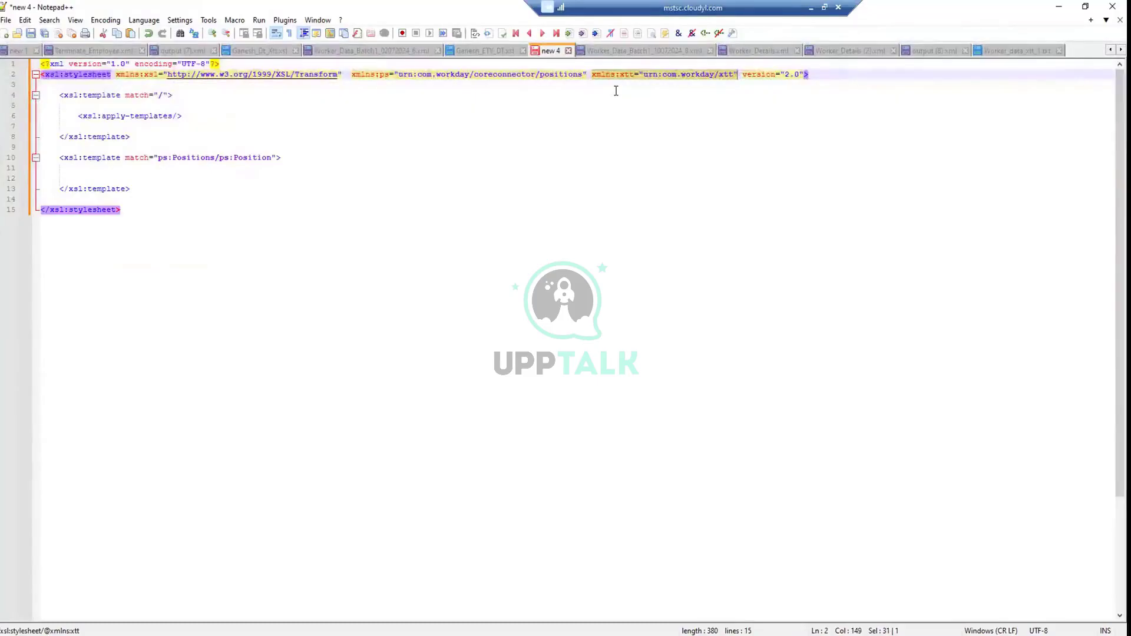
pyautogui.click(596, 75)
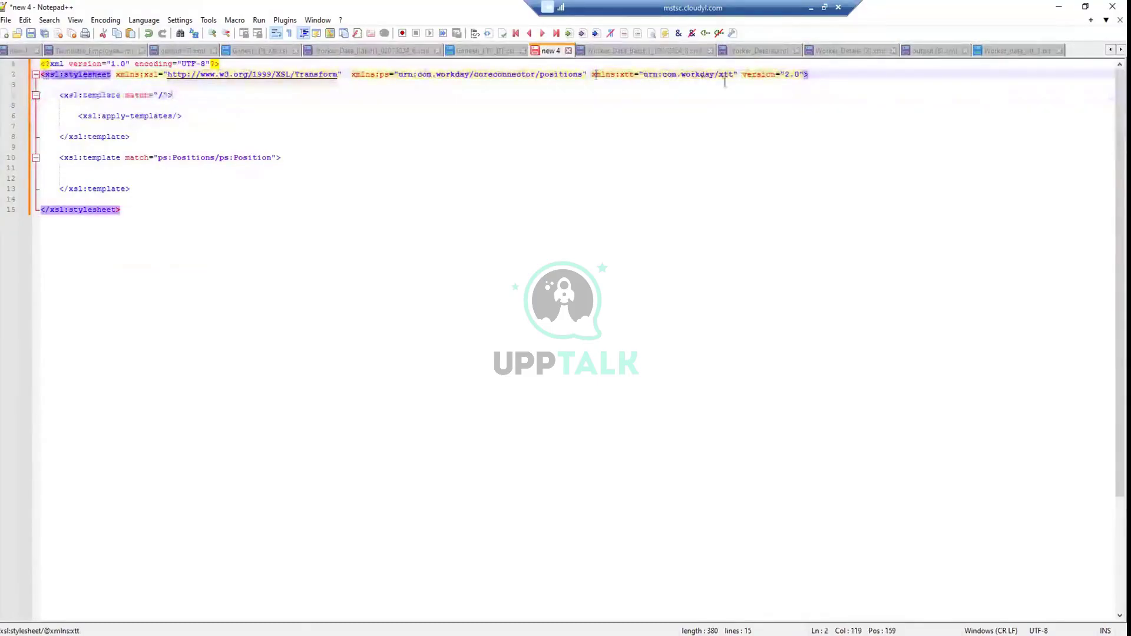
pyautogui.moveTo(742, 75); pyautogui.dragTo(811, 76)
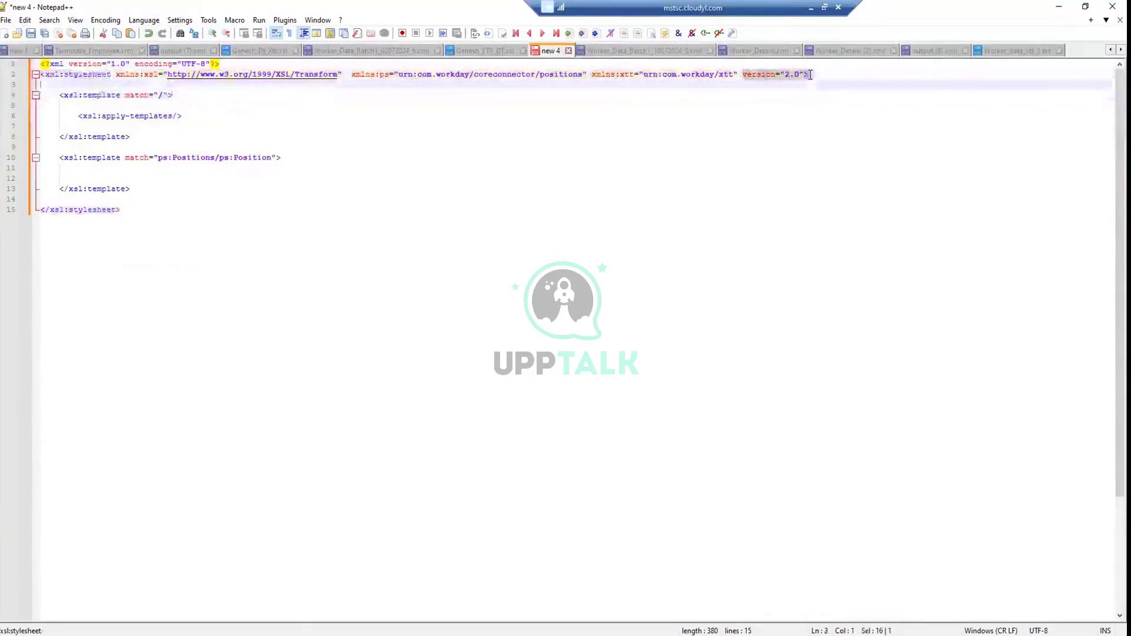
pyautogui.click(849, 72)
pyautogui.hotkey('ctrl', 'shift', 'Home')
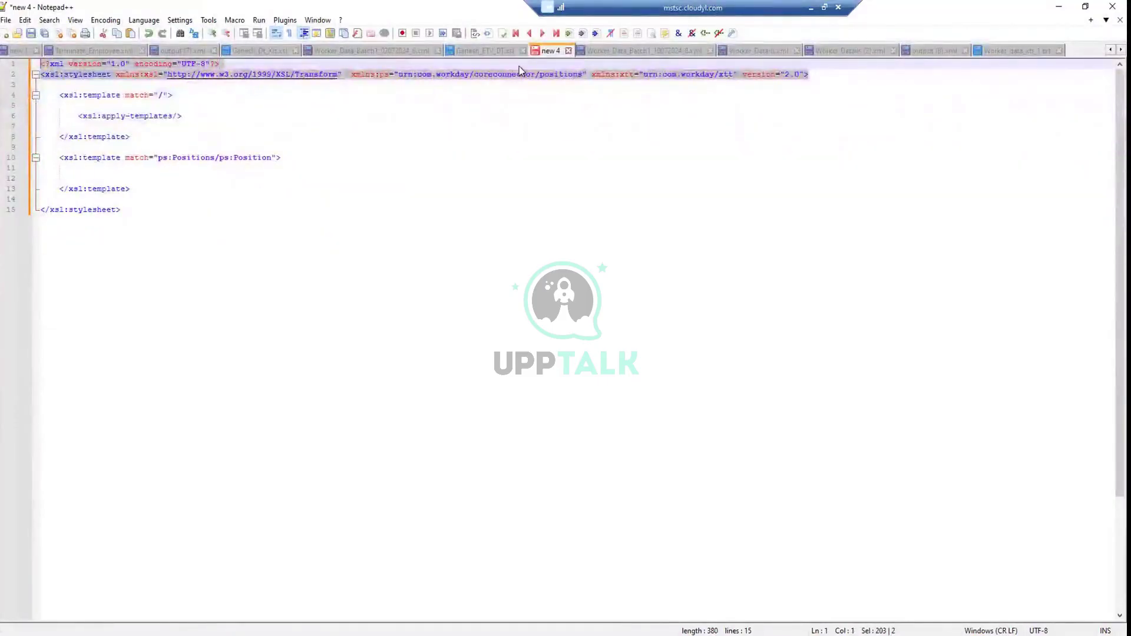
pyautogui.click(519, 66)
pyautogui.moveTo(352, 74); pyautogui.dragTo(588, 72)
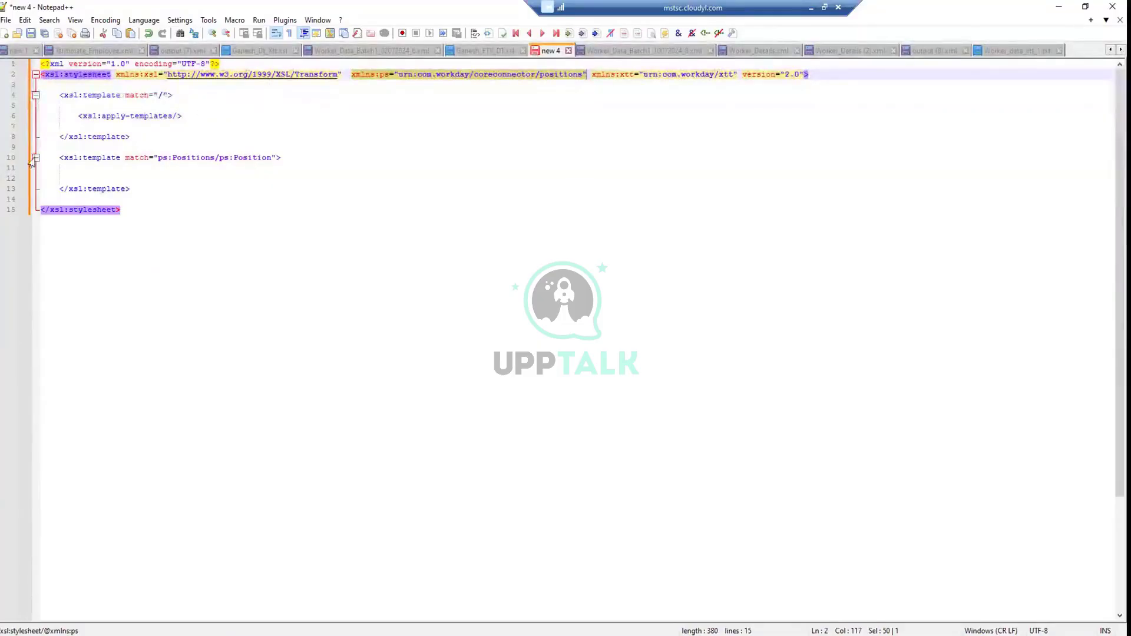
# Select the root template block on lines 4–8 and its apply-templates call in new 4
pyautogui.click(102, 95)
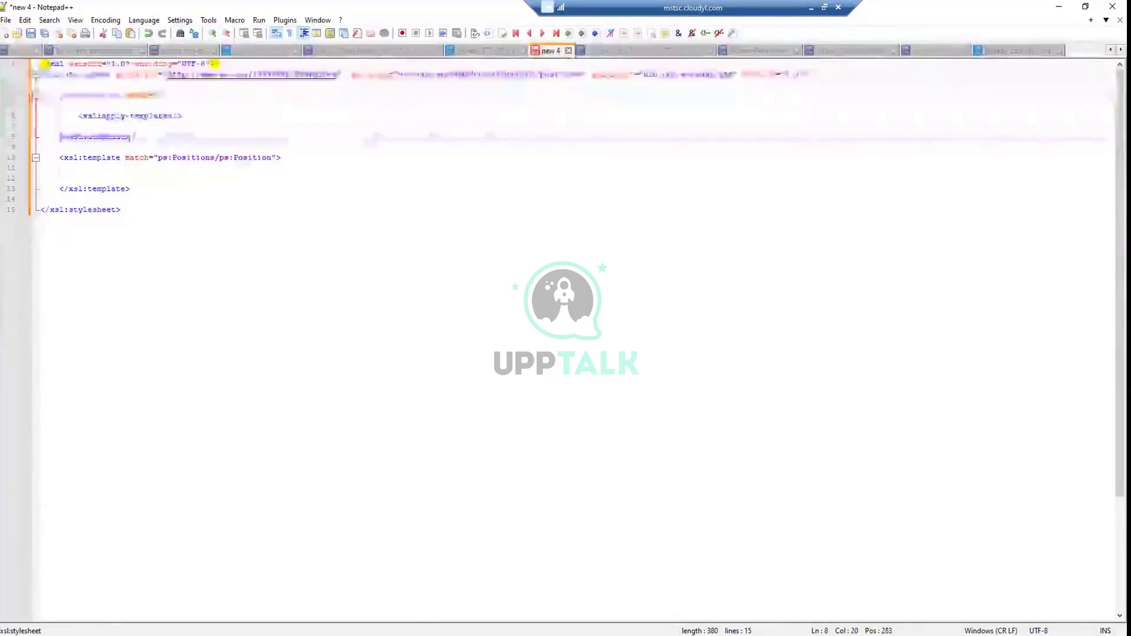
pyautogui.moveTo(132, 136); pyautogui.dragTo(60, 98)
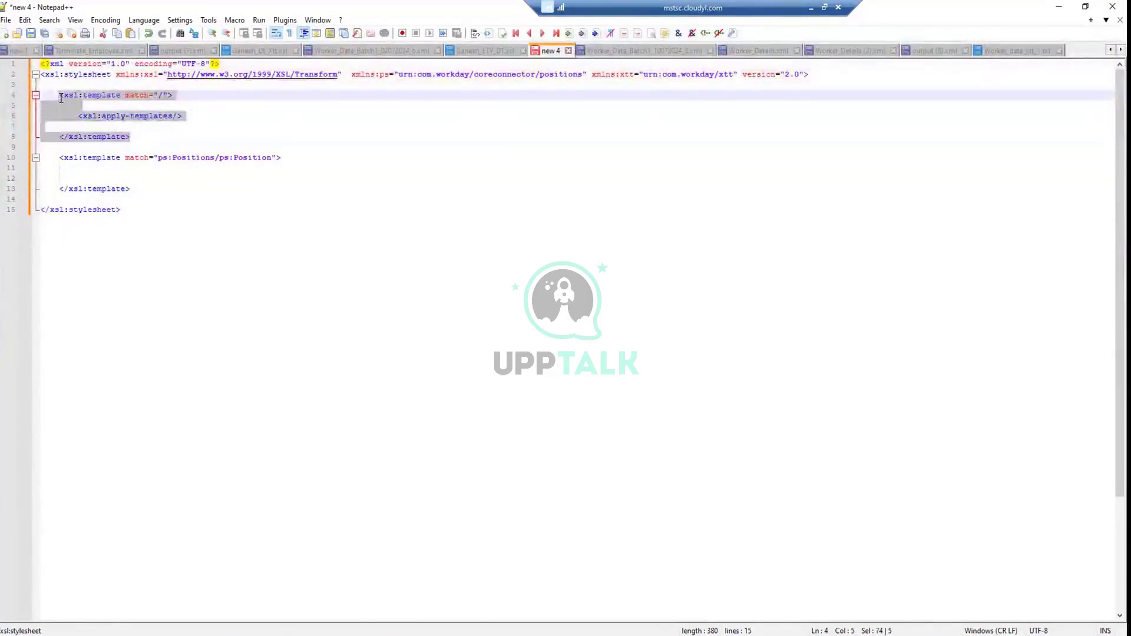
pyautogui.click(141, 126)
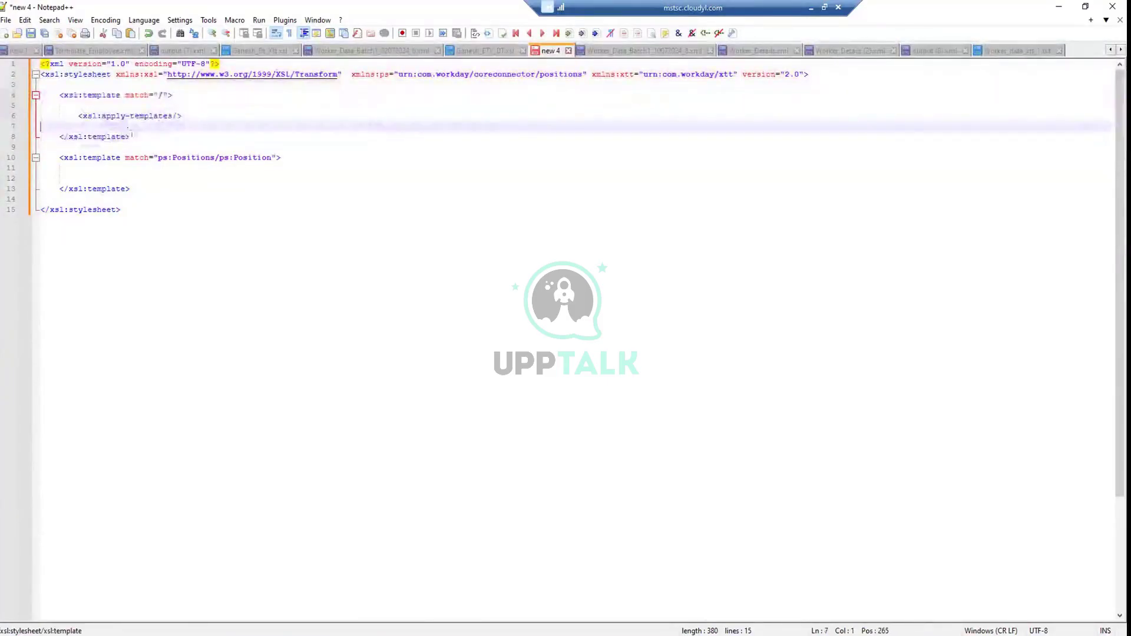
pyautogui.moveTo(132, 135); pyautogui.dragTo(61, 99)
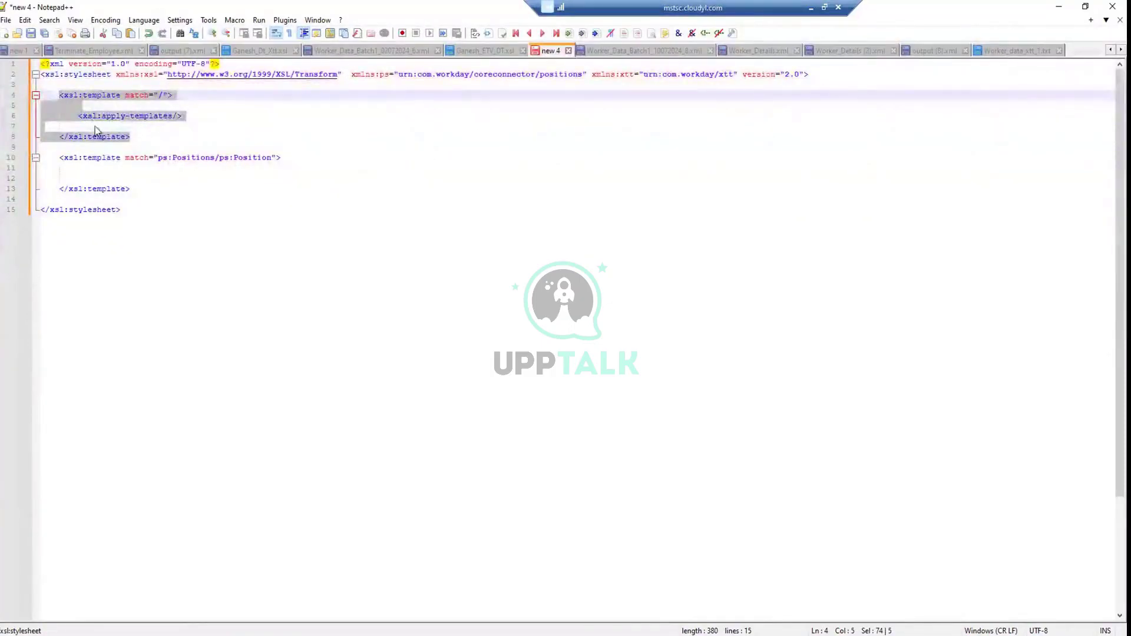
pyautogui.click(183, 115)
pyautogui.hotkey('shift', 'Home')
pyautogui.press('Home')
pyautogui.hotkey('shift', 'Up')
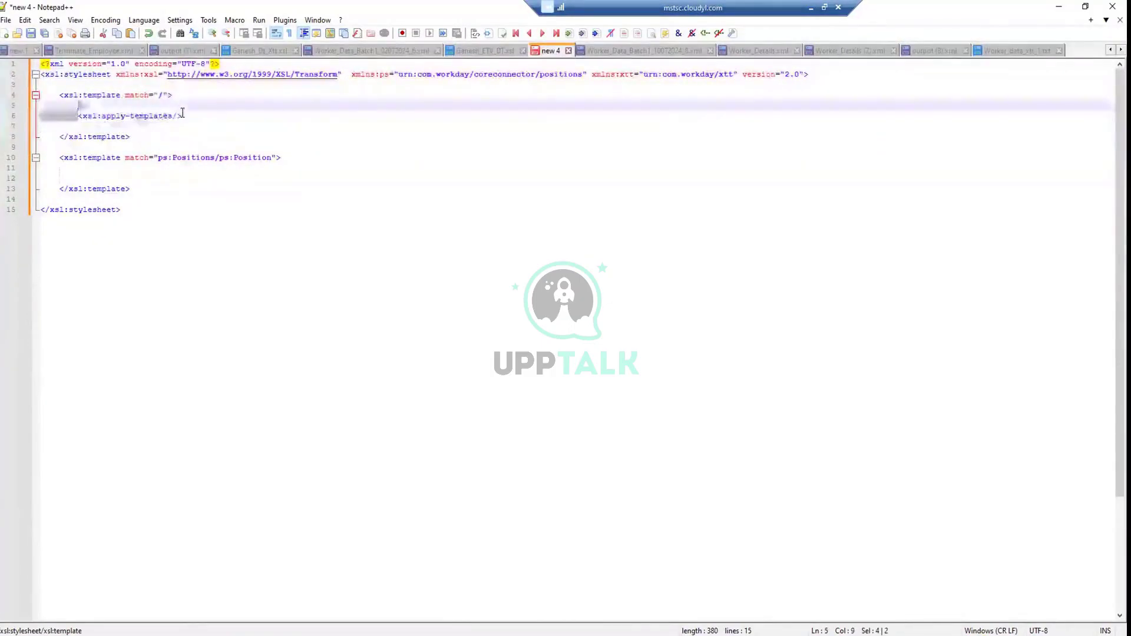
pyautogui.keyDown('shift'); pyautogui.click(182, 115); pyautogui.keyUp('shift')
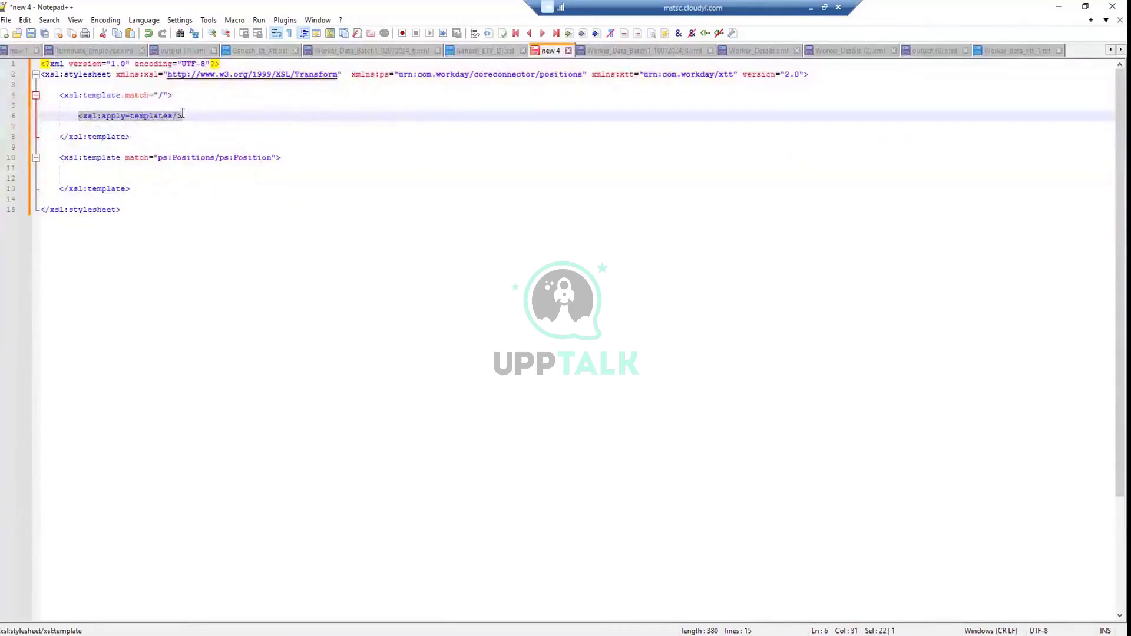
# Select the empty Position template on lines 10–13, then compare with Ganesh_Dt_Xtt.xsl
pyautogui.click(131, 188)
pyautogui.keyDown('shift'); pyautogui.click(60, 157); pyautogui.keyUp('shift')
pyautogui.keyDown('shift'); pyautogui.click(58, 157); pyautogui.keyUp('shift')
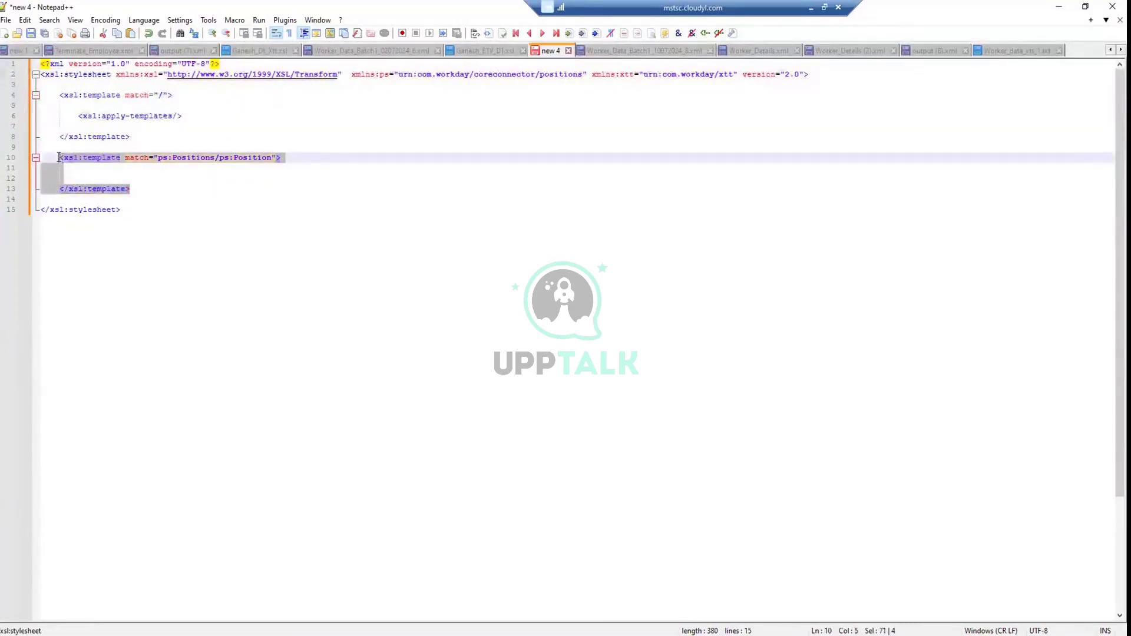
pyautogui.moveTo(87, 116); pyautogui.dragTo(144, 116)
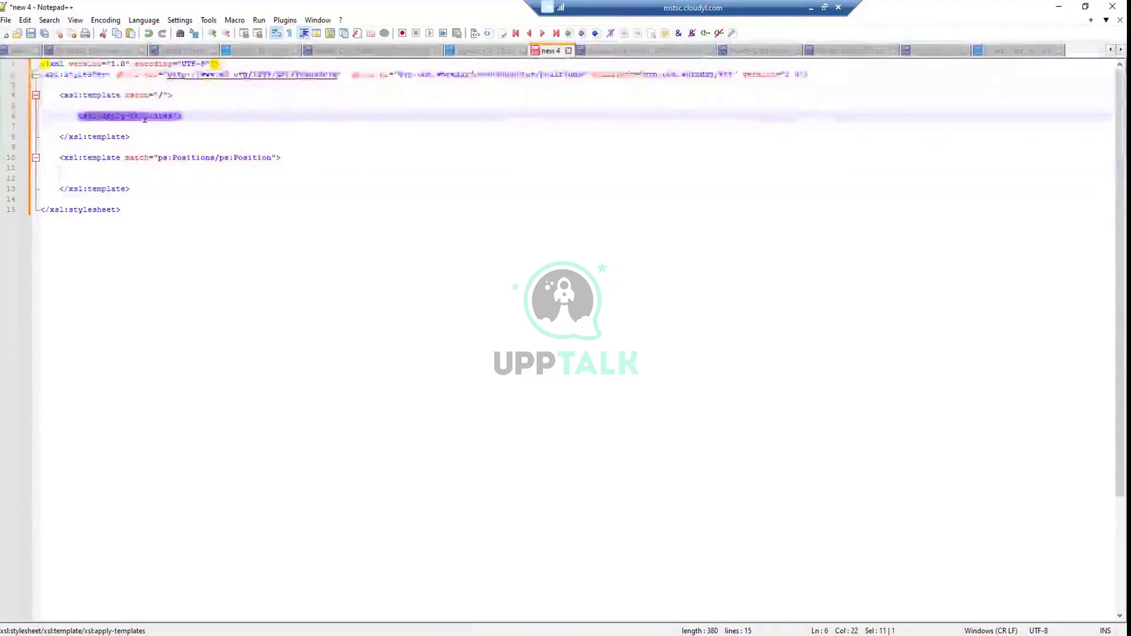
pyautogui.click(130, 179)
pyautogui.keyDown('shift'); pyautogui.click(63, 165); pyautogui.keyUp('shift')
pyautogui.click(86, 173)
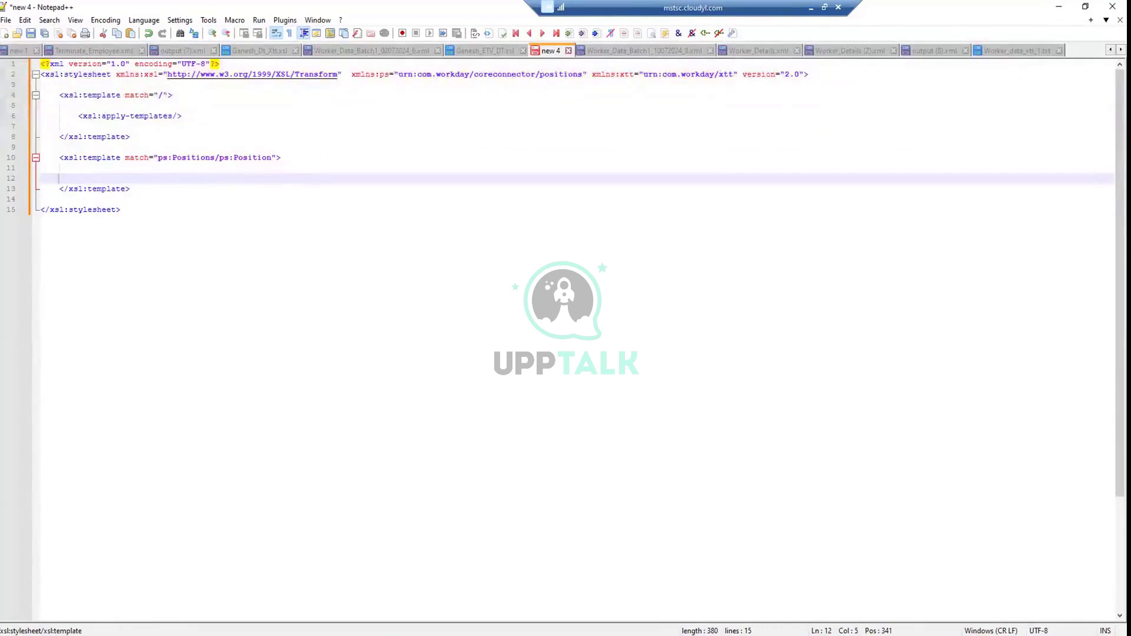
pyautogui.click(277, 52)
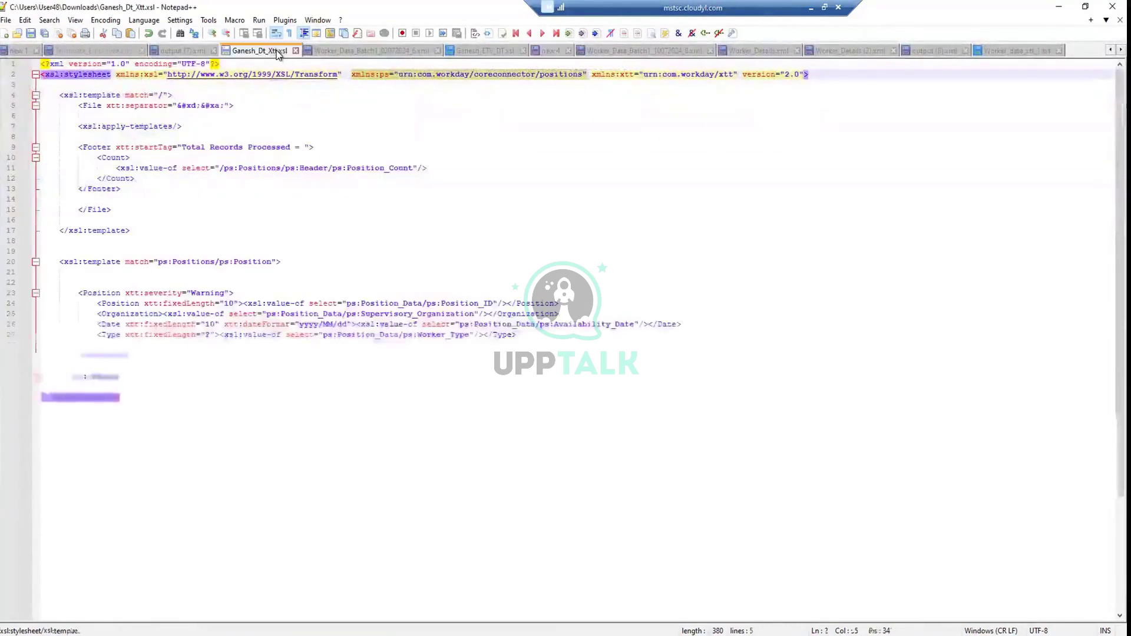
# In the notes, add 'call the libraries', '- declare variables, inititors' and the main/sub classes step
pyautogui.hotkey('alt', 'Tab')
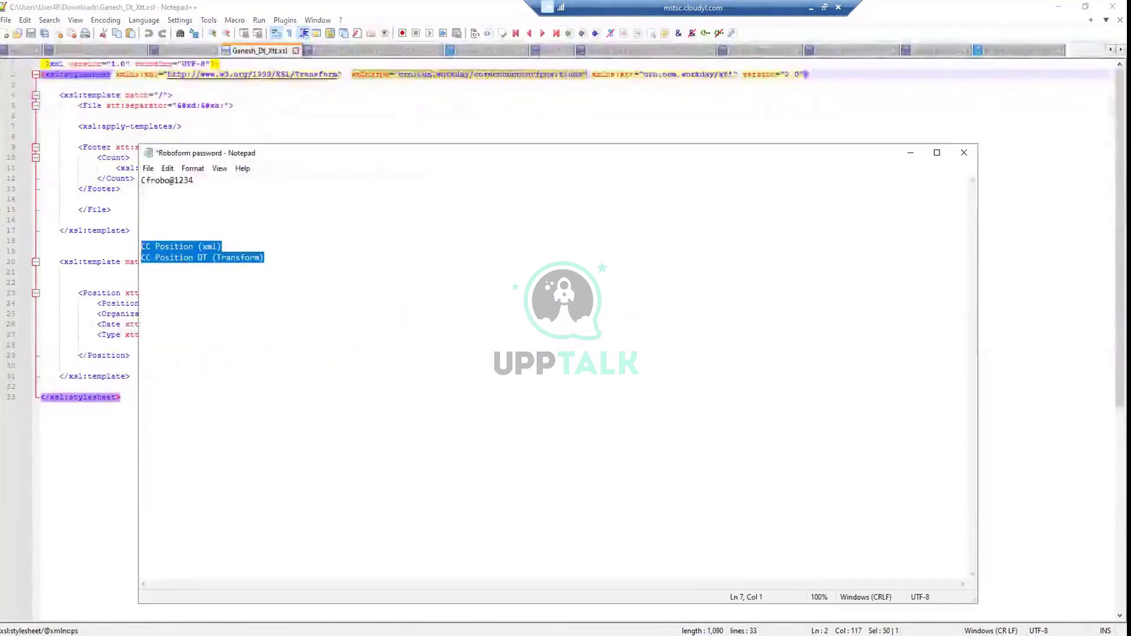
pyautogui.click(299, 264)
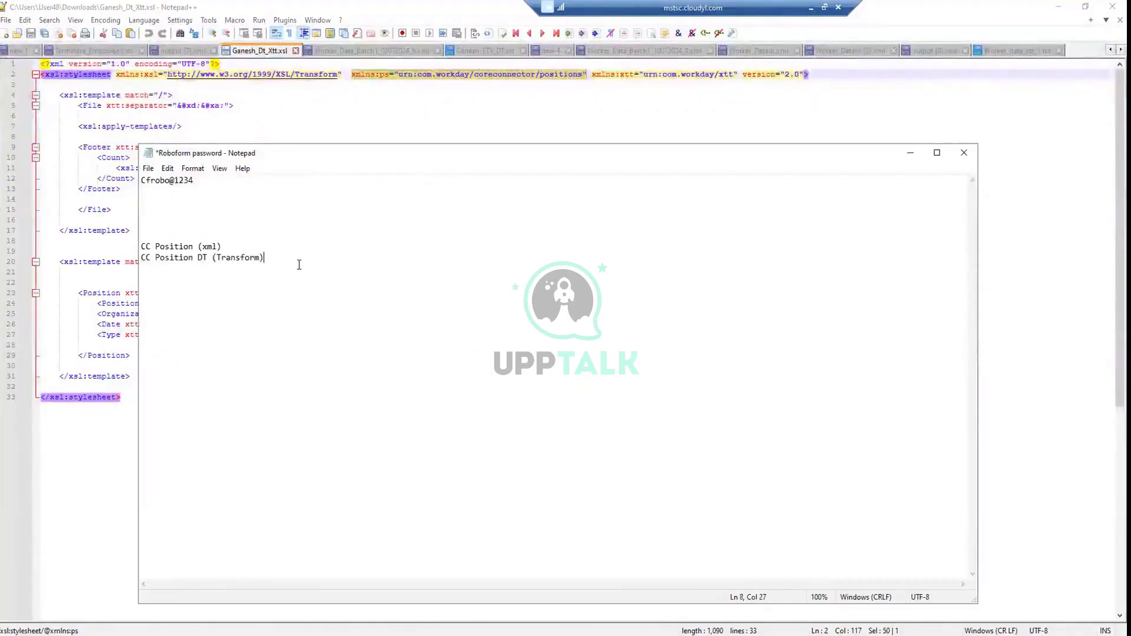
pyautogui.press('Return')
pyautogui.press('Return')
pyautogui.press('Return')
pyautogui.write('call the ')
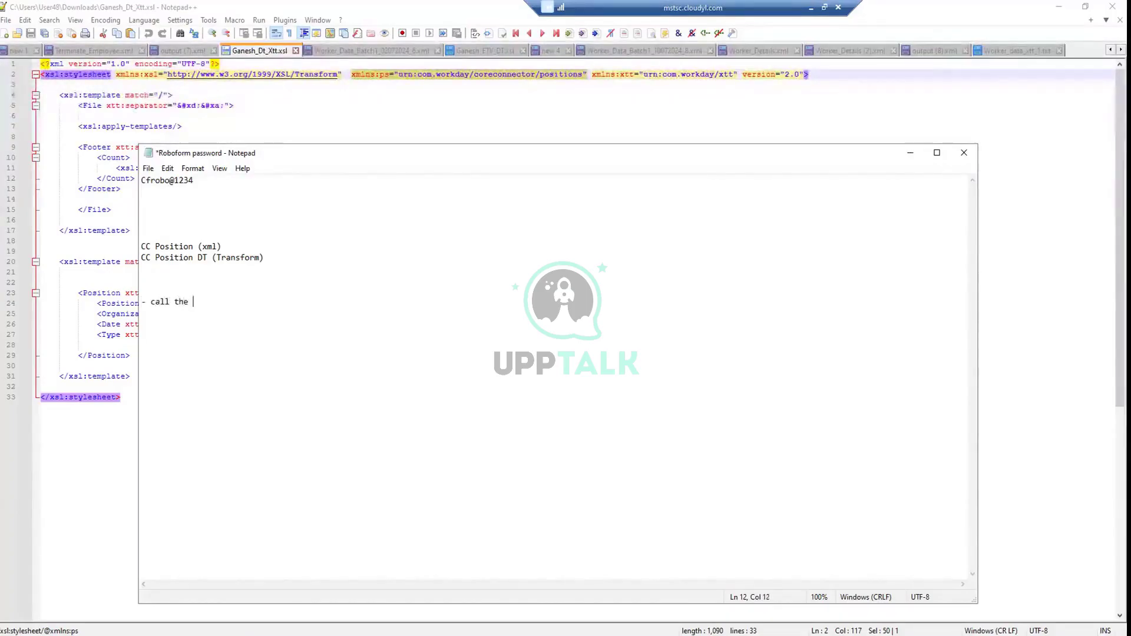
pyautogui.write('libraries')
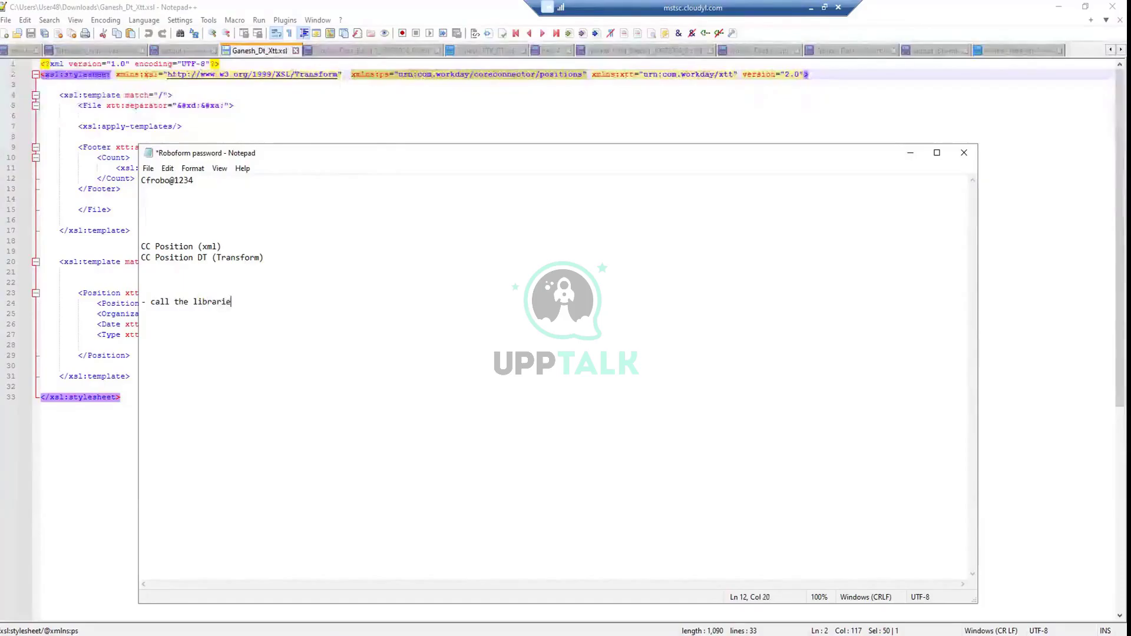
pyautogui.press('Return')
pyautogui.write('- de')
pyautogui.write('cla')
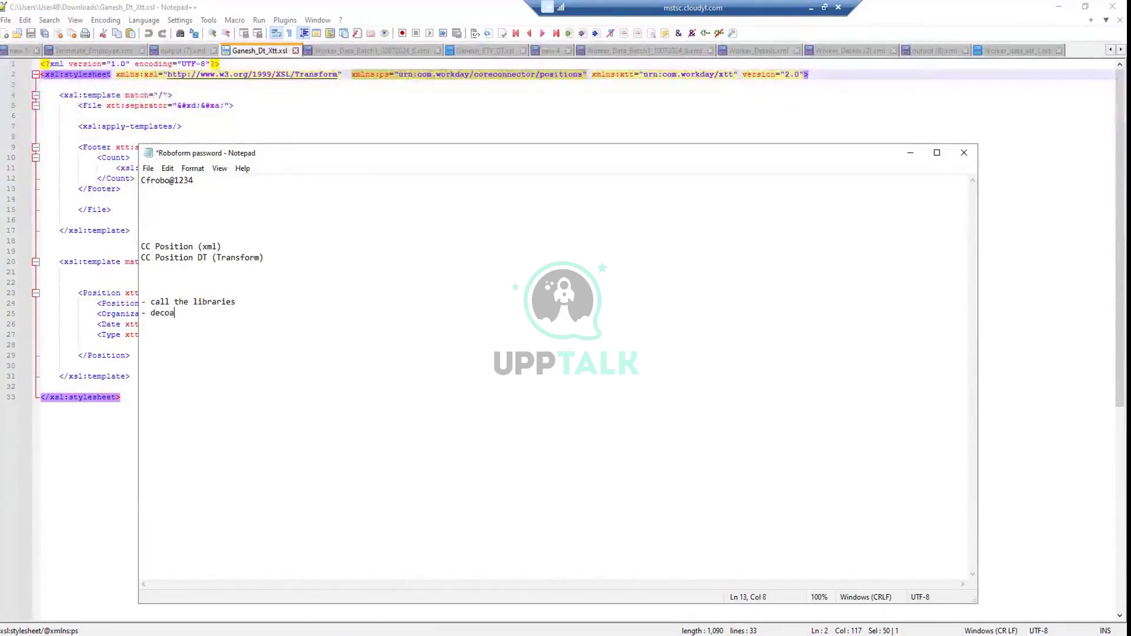
pyautogui.write('re ')
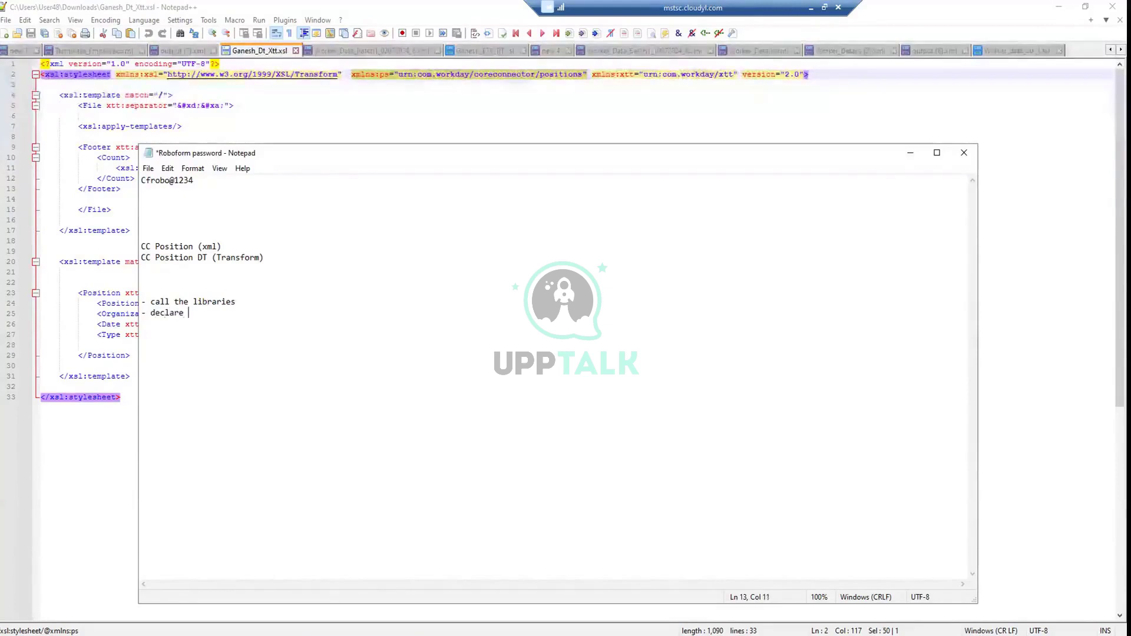
pyautogui.write('variables, init')
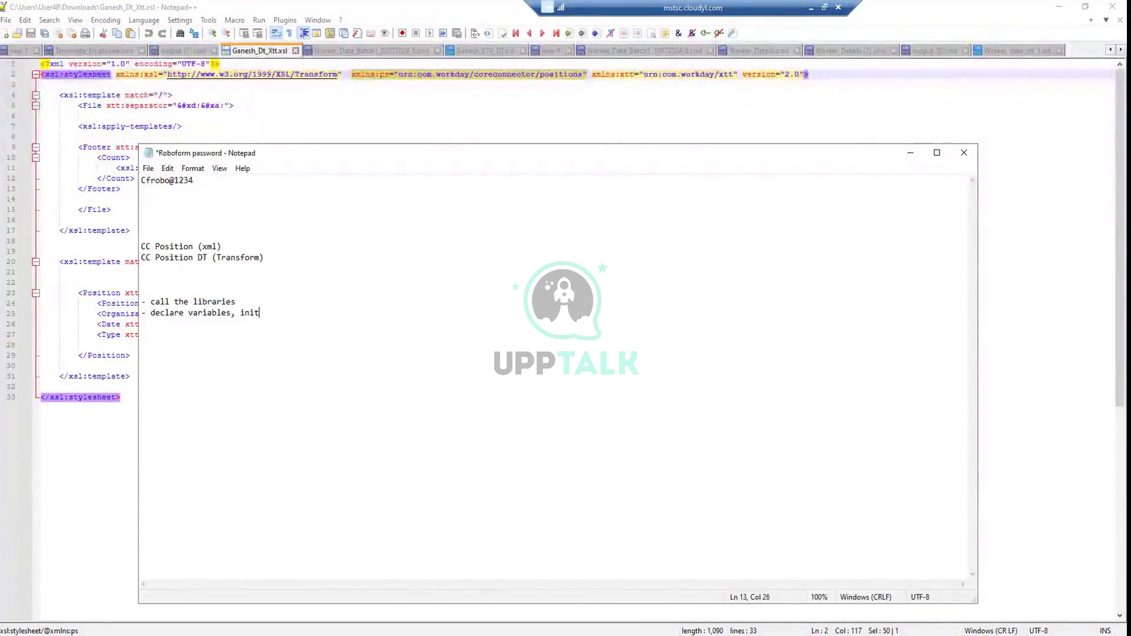
pyautogui.write('itors')
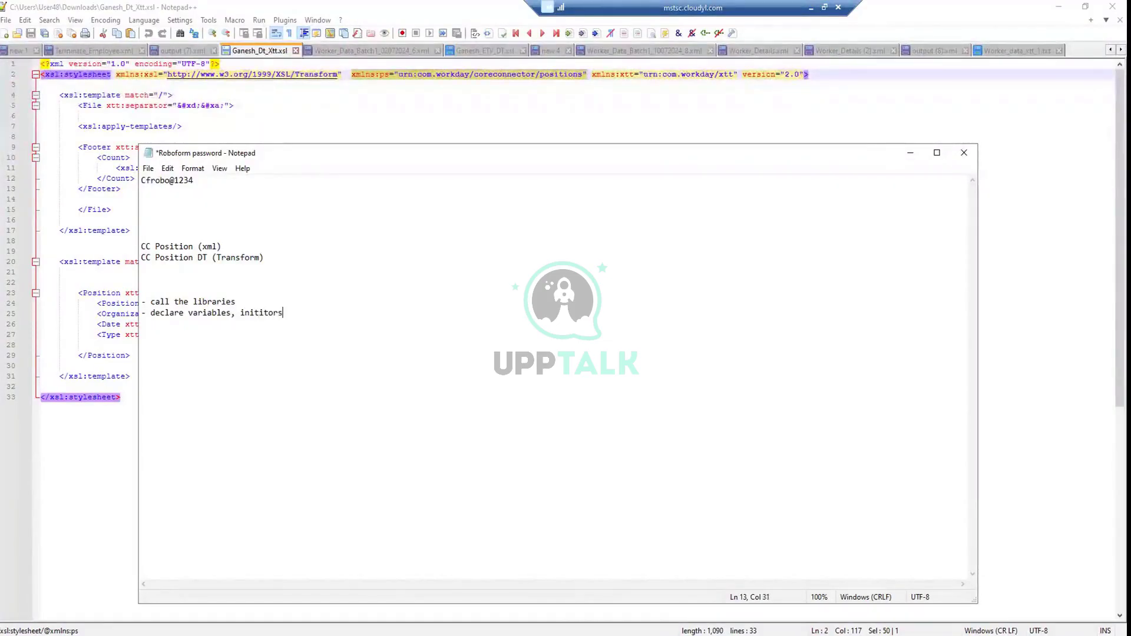
pyautogui.press('Return')
pyautogui.write('- create main class - create')
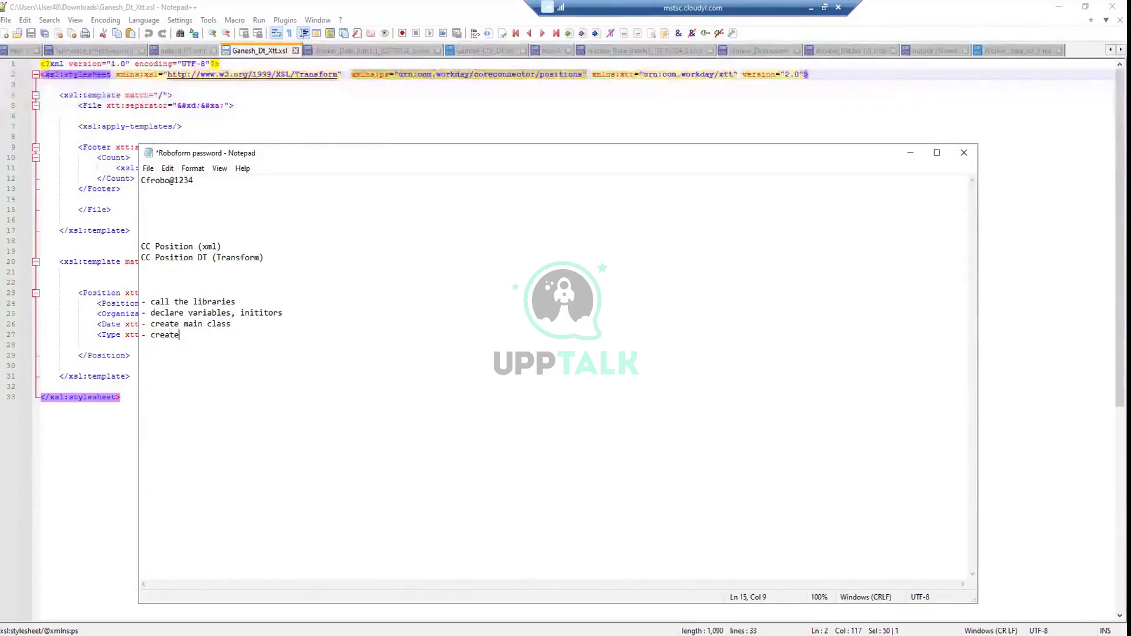
pyautogui.write(' sub classes/f')
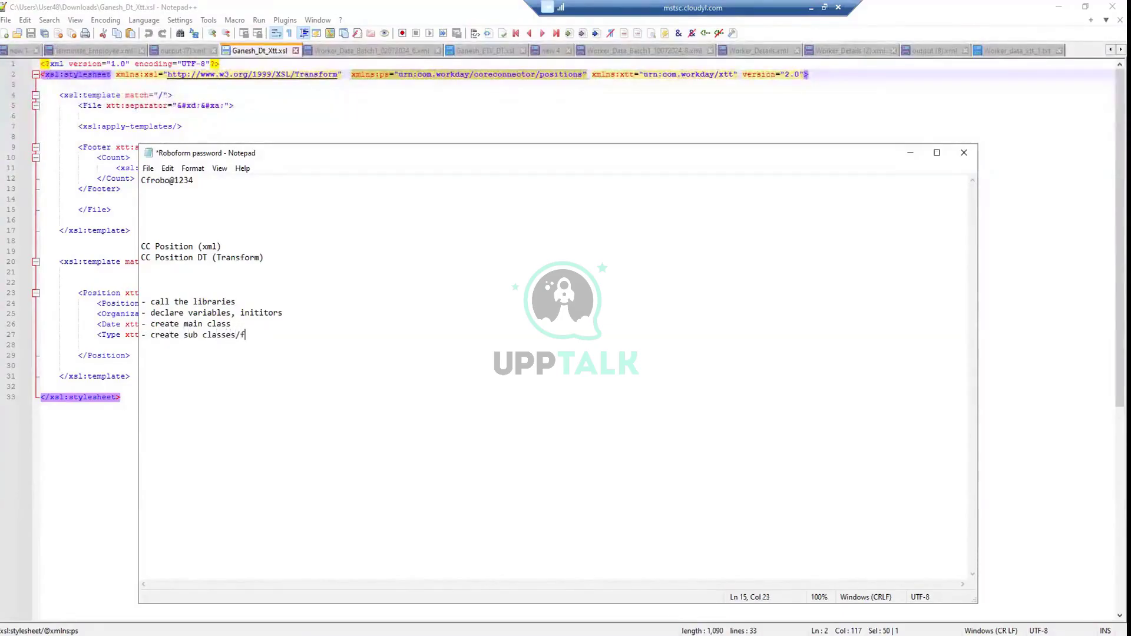
pyautogui.write('inctions')
# Add '- call sub classes/functions in your main class' and select all five steps
pyautogui.press('Return')
pyautogui.write('- call sub c')
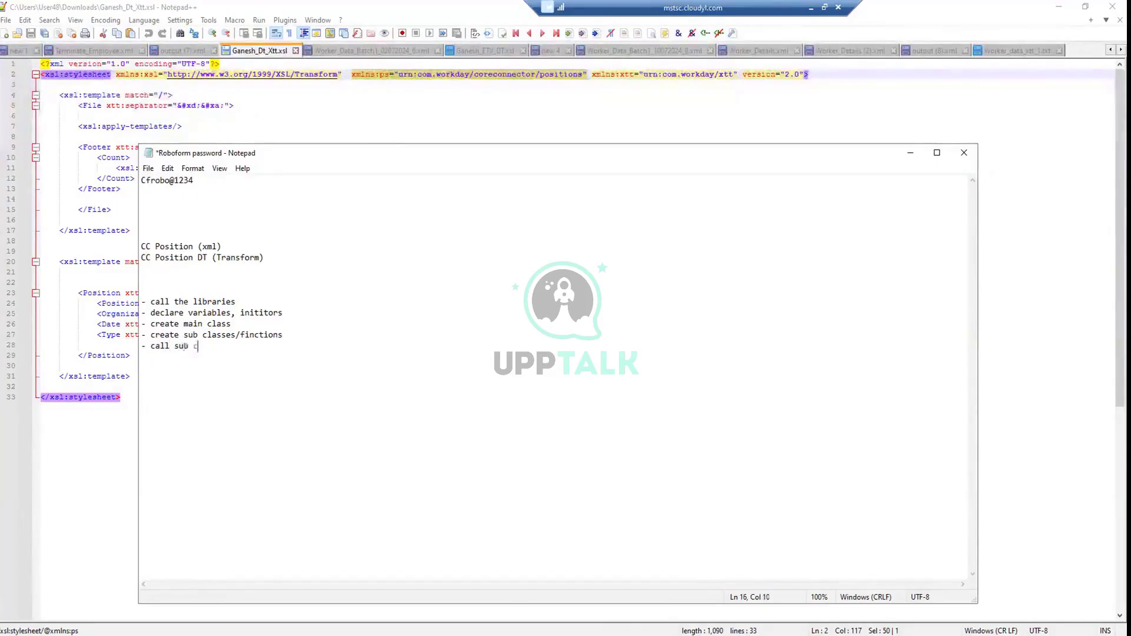
pyautogui.write('lasse')
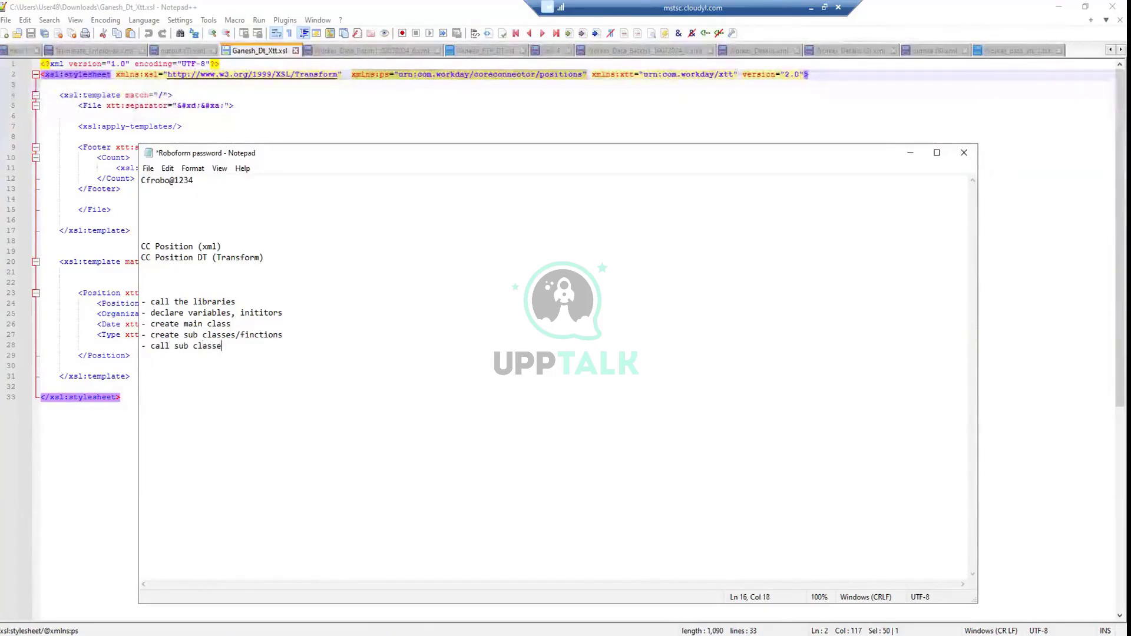
pyautogui.write('s/functions in your ')
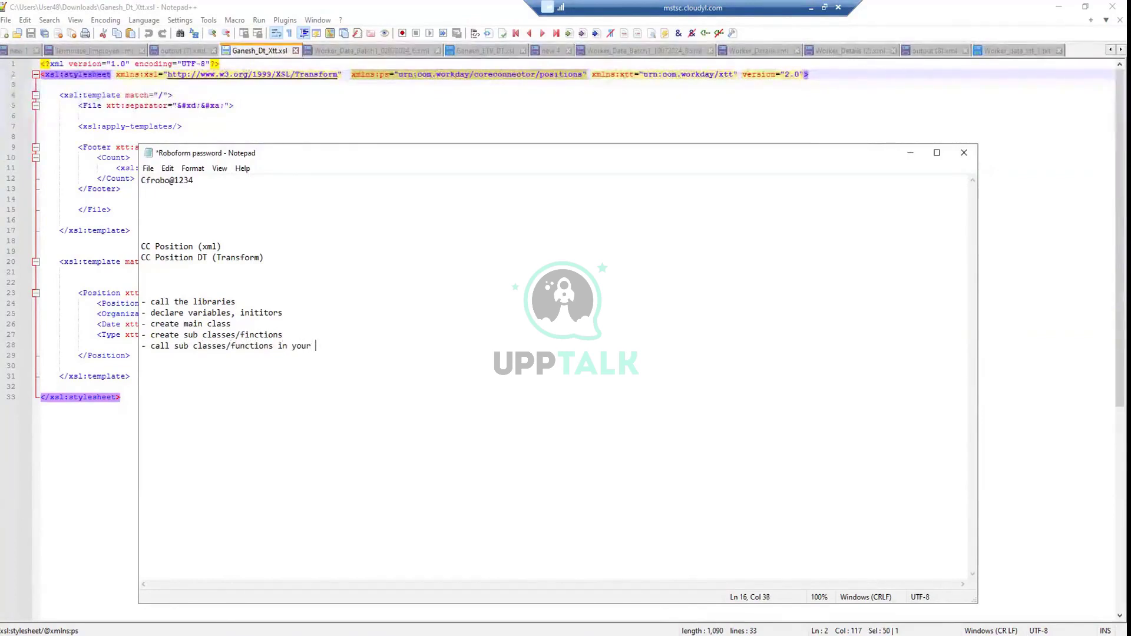
pyautogui.write('main class')
pyautogui.moveTo(391, 347); pyautogui.dragTo(131, 308)
pyautogui.click(339, 348)
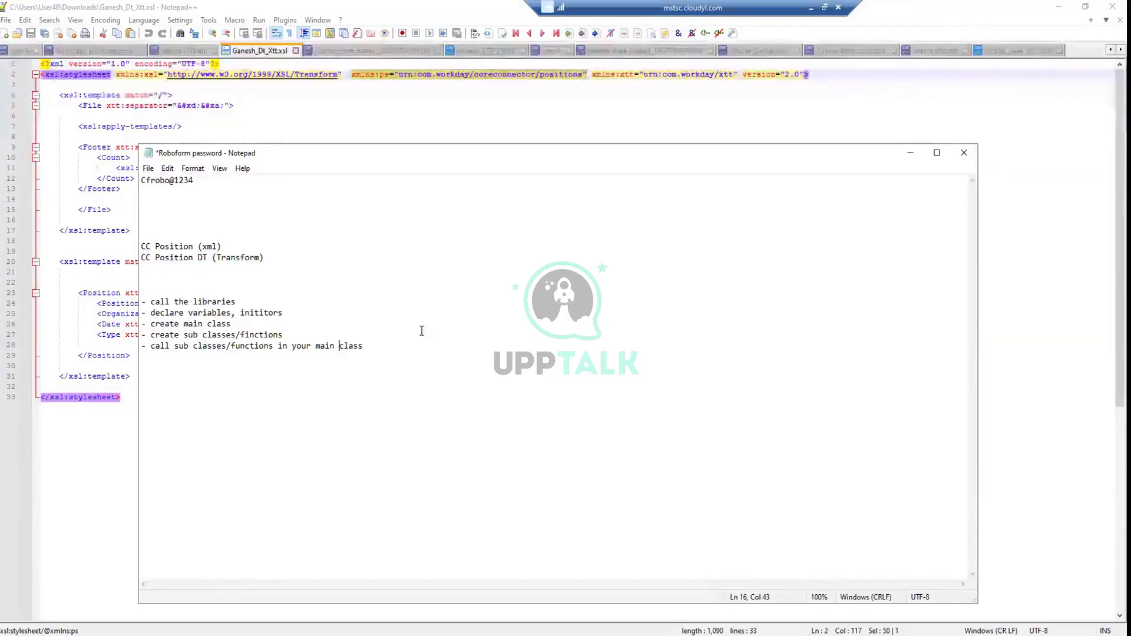
pyautogui.moveTo(380, 346); pyautogui.dragTo(135, 303)
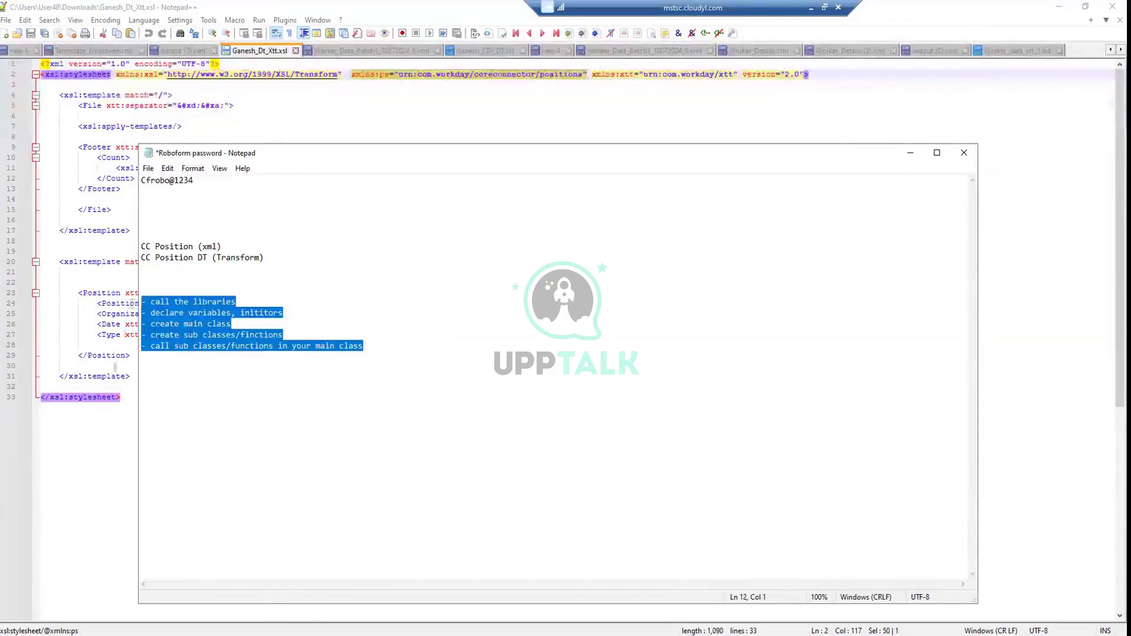
# In Ganesh_Dt_Xtt.xsl, select the header lines and the root template from line 4 to 17
pyautogui.click(83, 422)
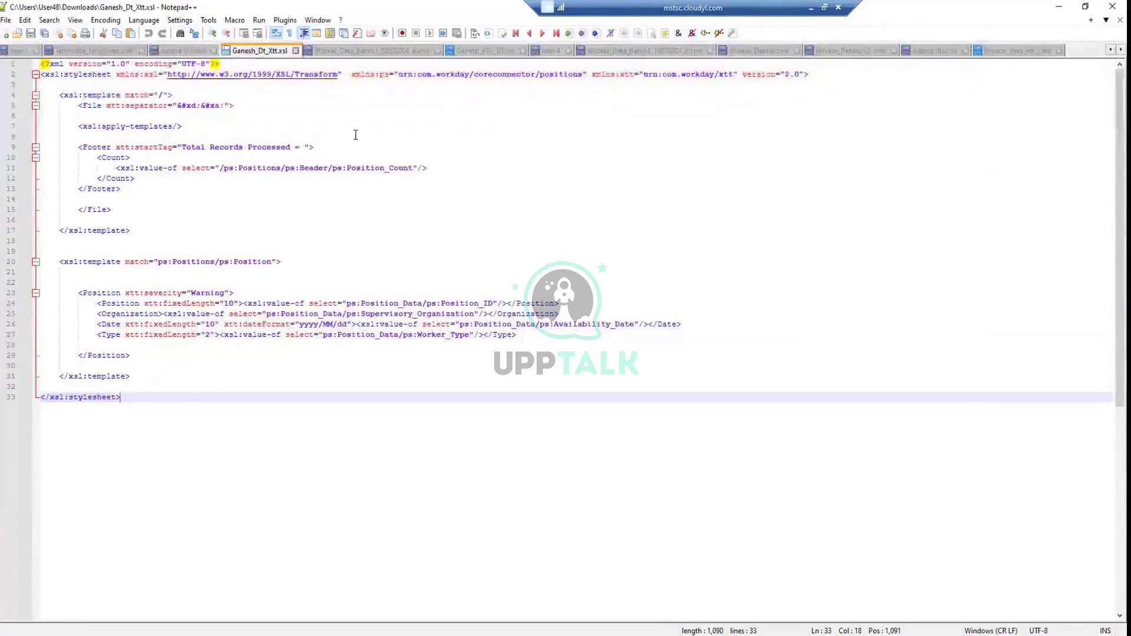
pyautogui.click(355, 135)
pyautogui.moveTo(816, 74); pyautogui.dragTo(2, 13)
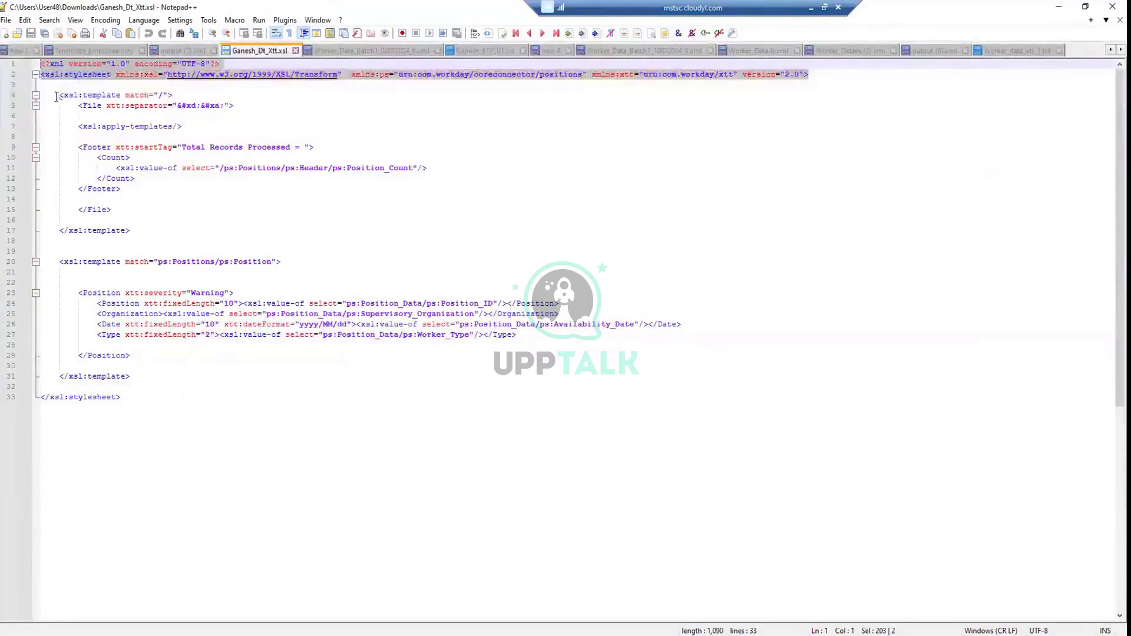
pyautogui.moveTo(56, 96); pyautogui.dragTo(133, 221)
pyautogui.click(125, 211)
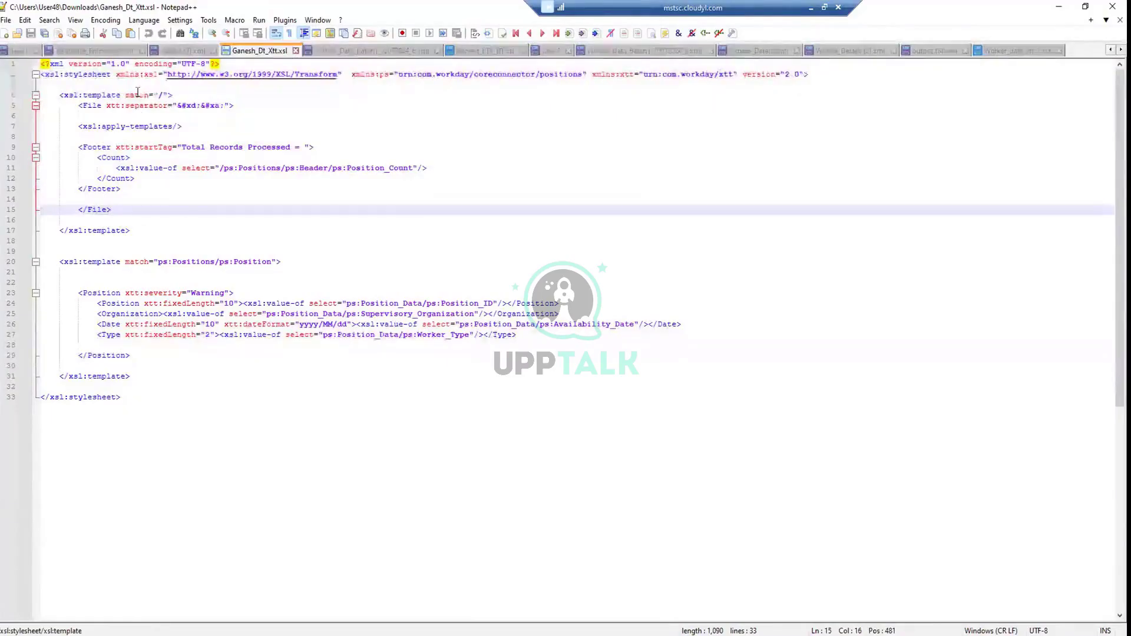
pyautogui.doubleClick(163, 95)
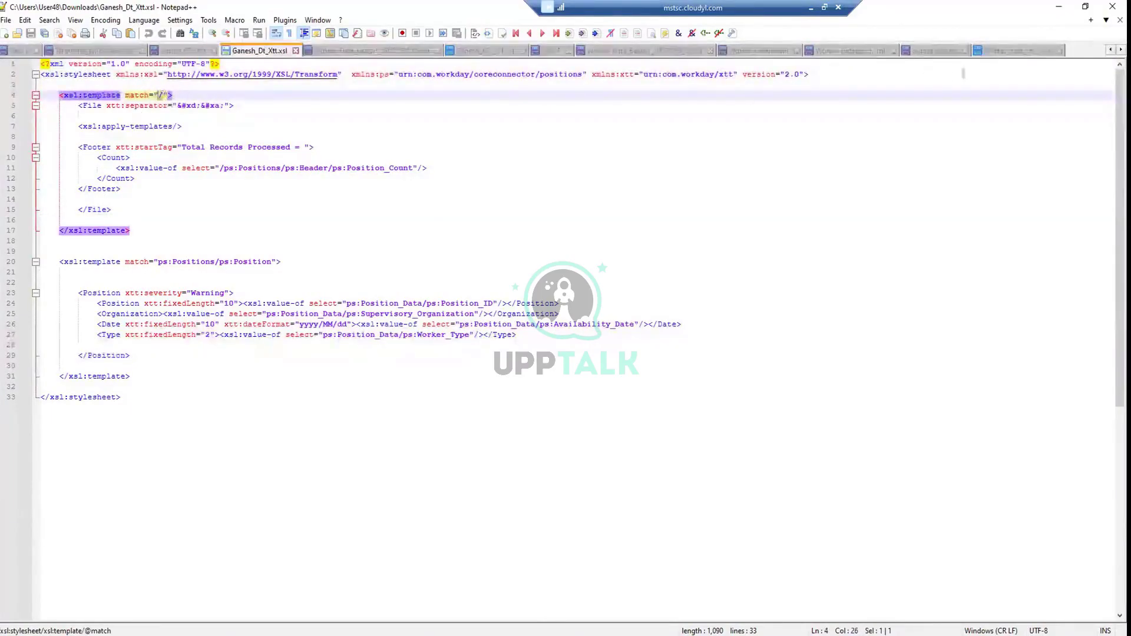
# Mark the ps:Positions root element in output (8).xml and glance at the worker data file
pyautogui.click(958, 52)
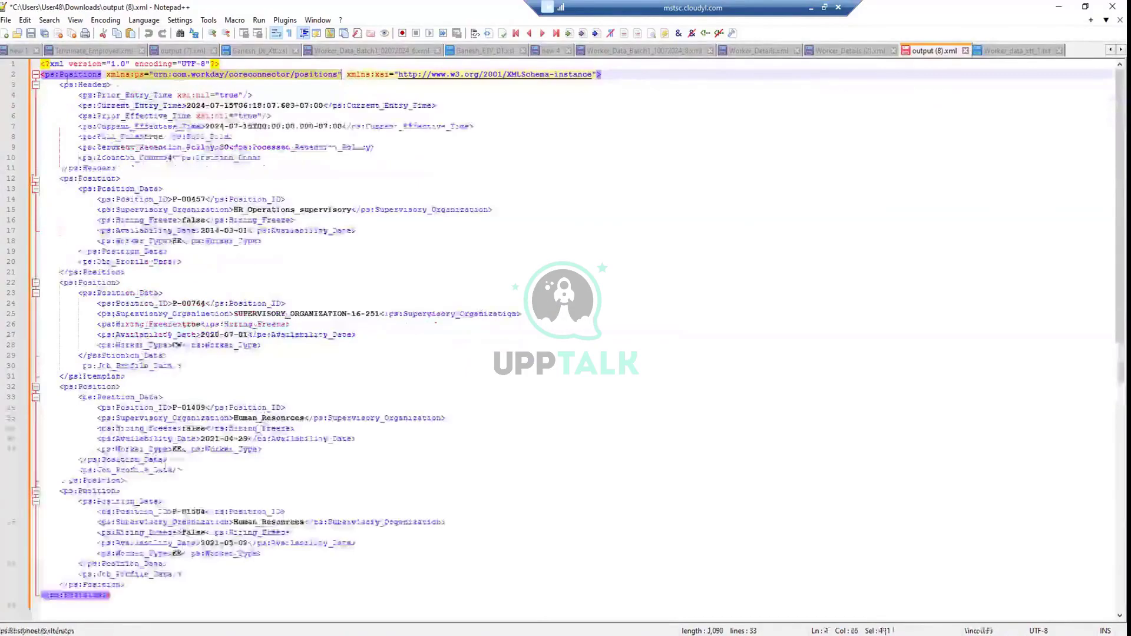
pyautogui.moveTo(103, 75); pyautogui.dragTo(48, 69)
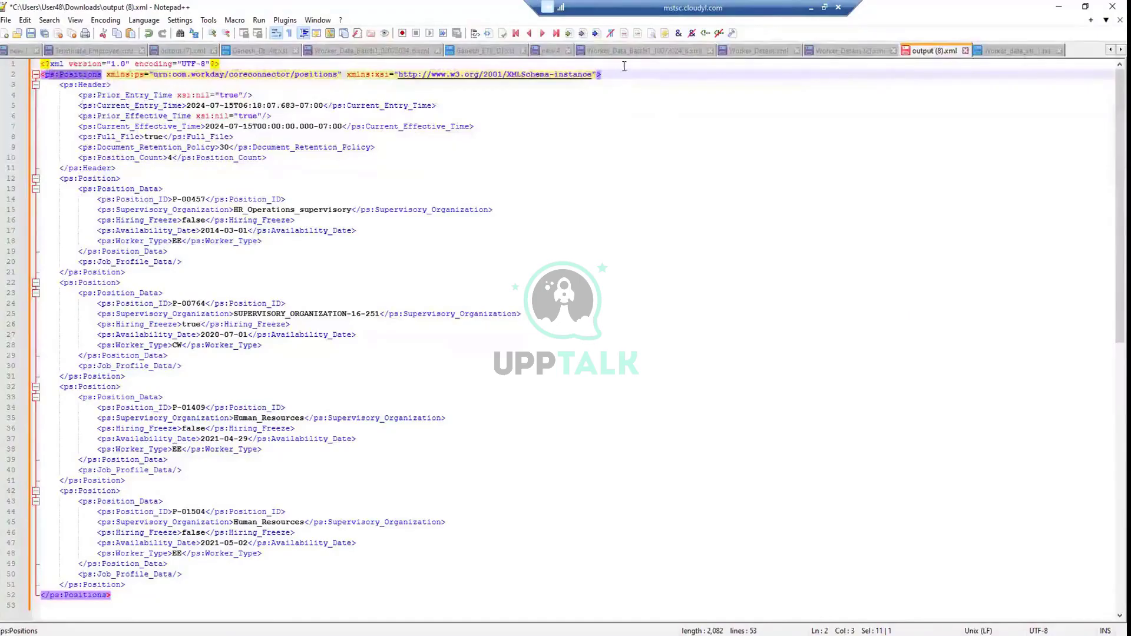
pyautogui.click(412, 52)
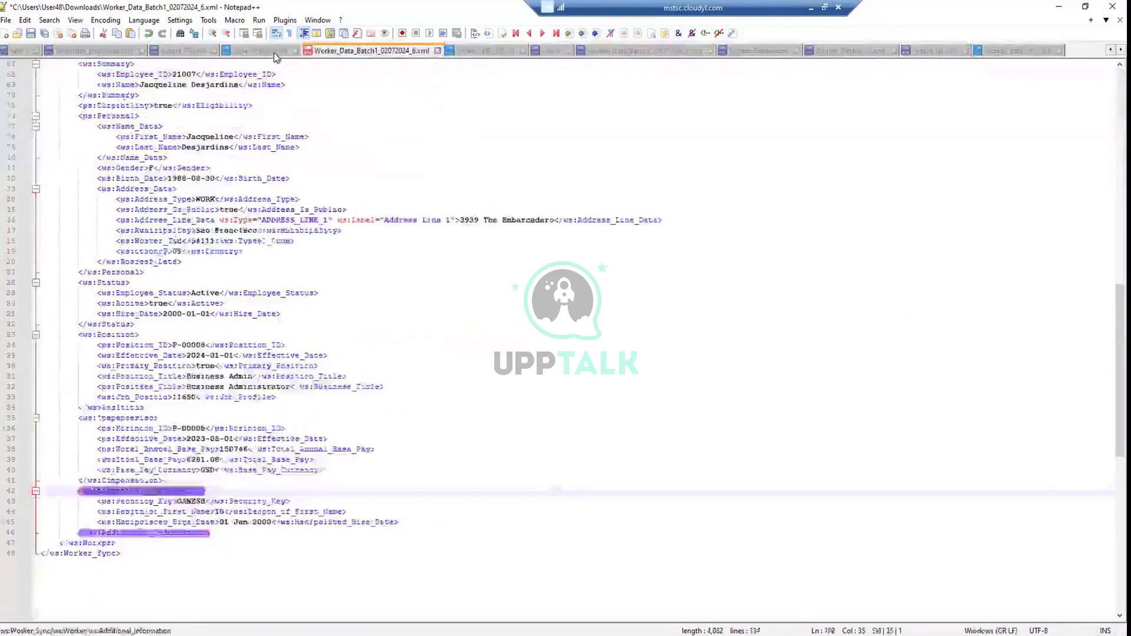
pyautogui.click(274, 53)
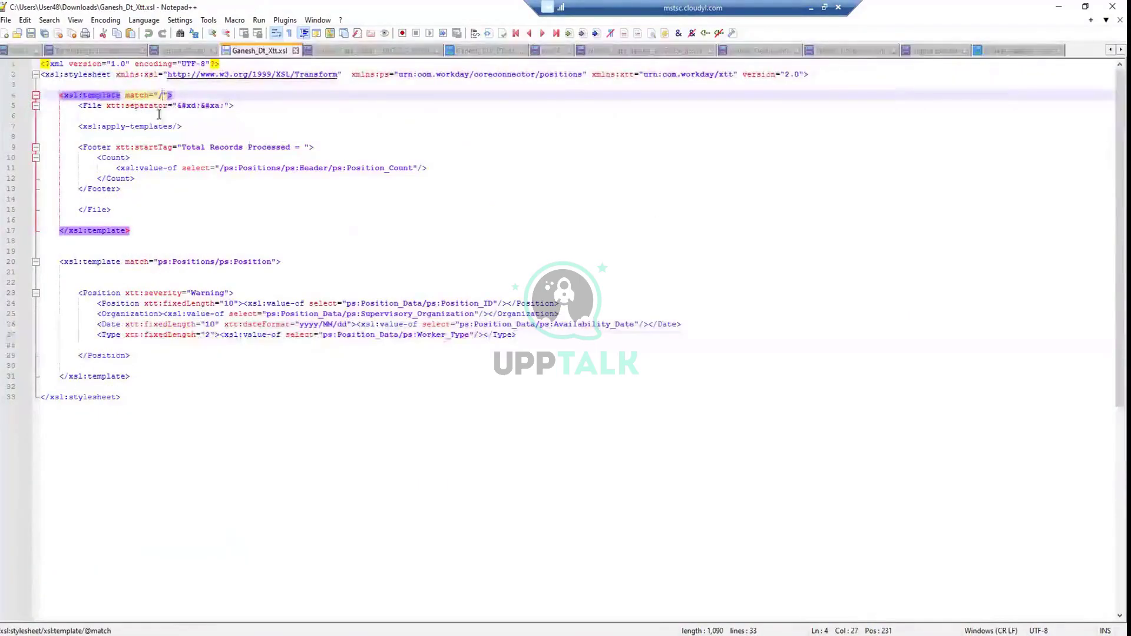
# Wrap the xtt:separator value on line 5 in single quotes: '&#xd;&#xa;'
pyautogui.click(114, 105)
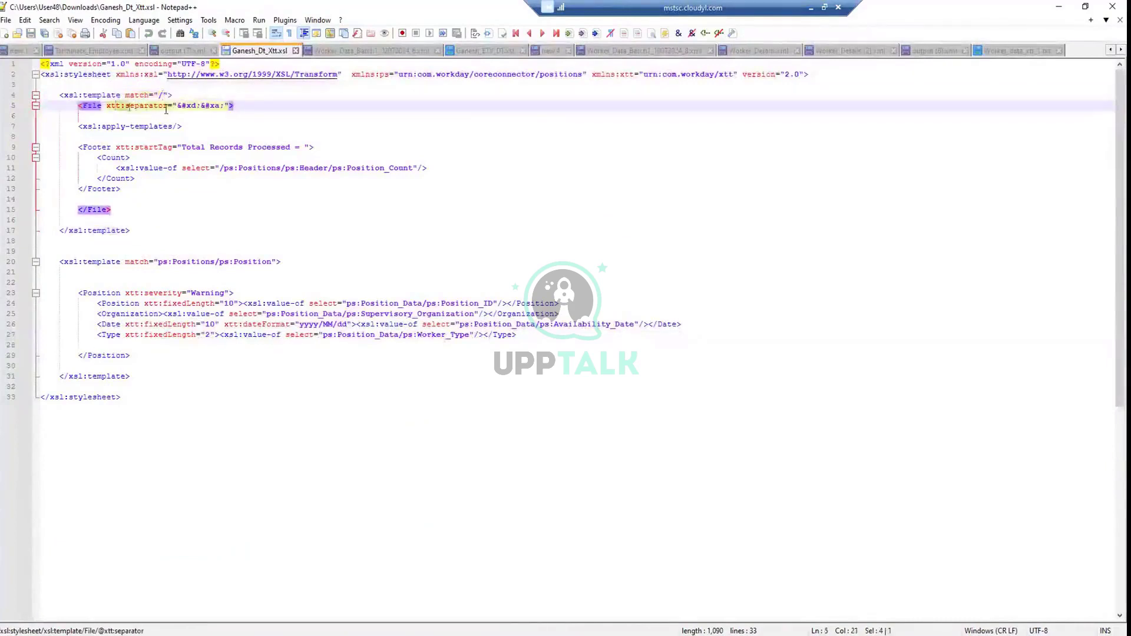
pyautogui.click(224, 105)
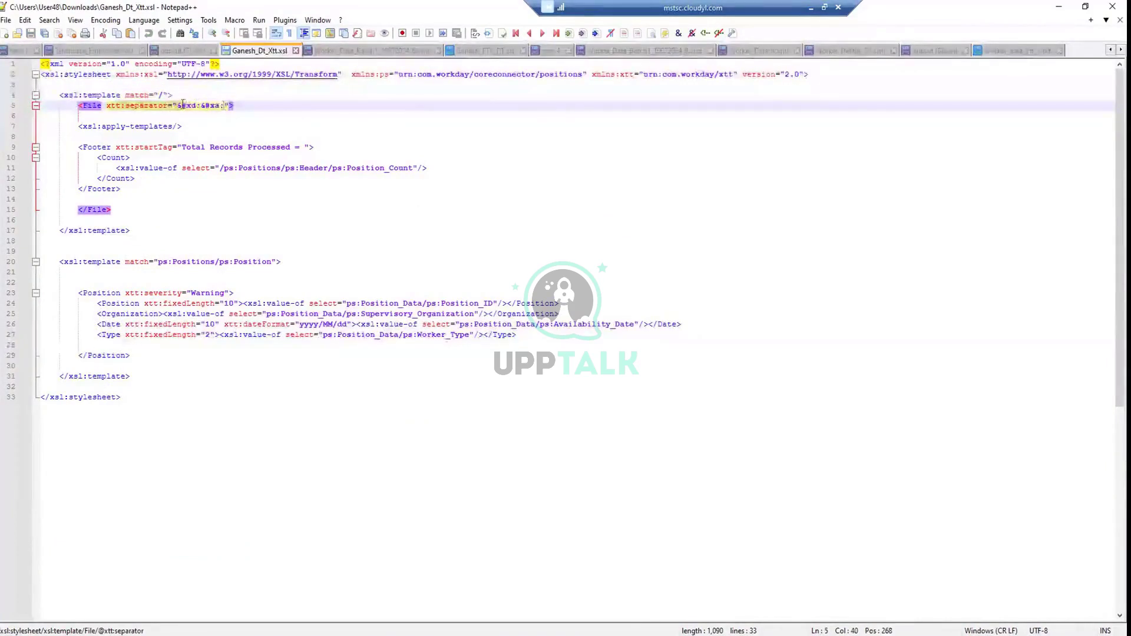
pyautogui.write("'")
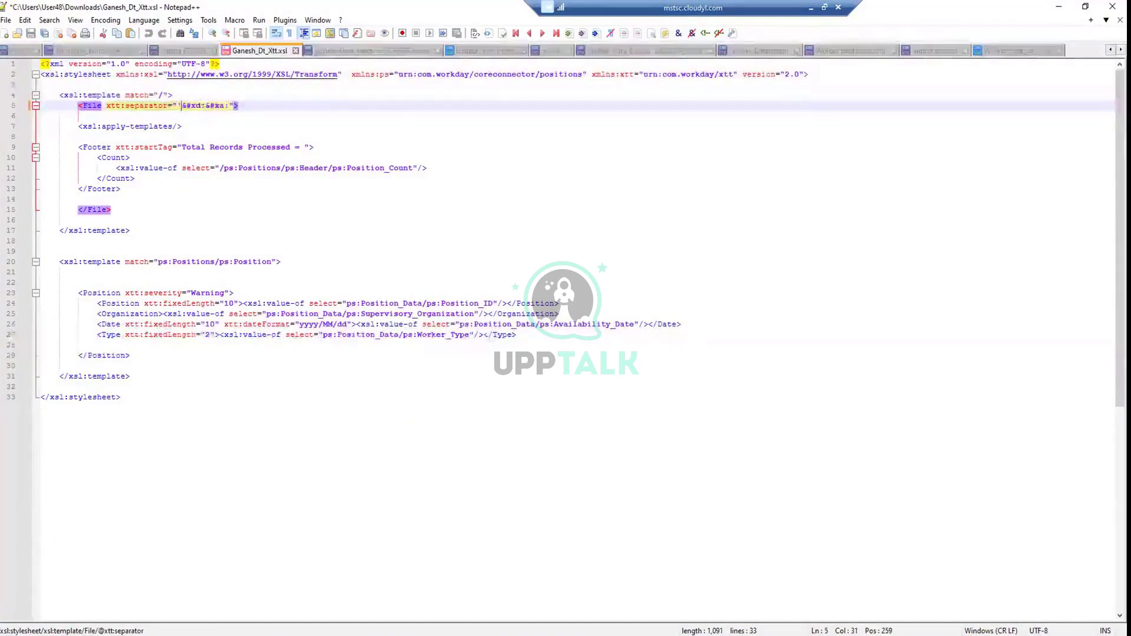
pyautogui.click(230, 105)
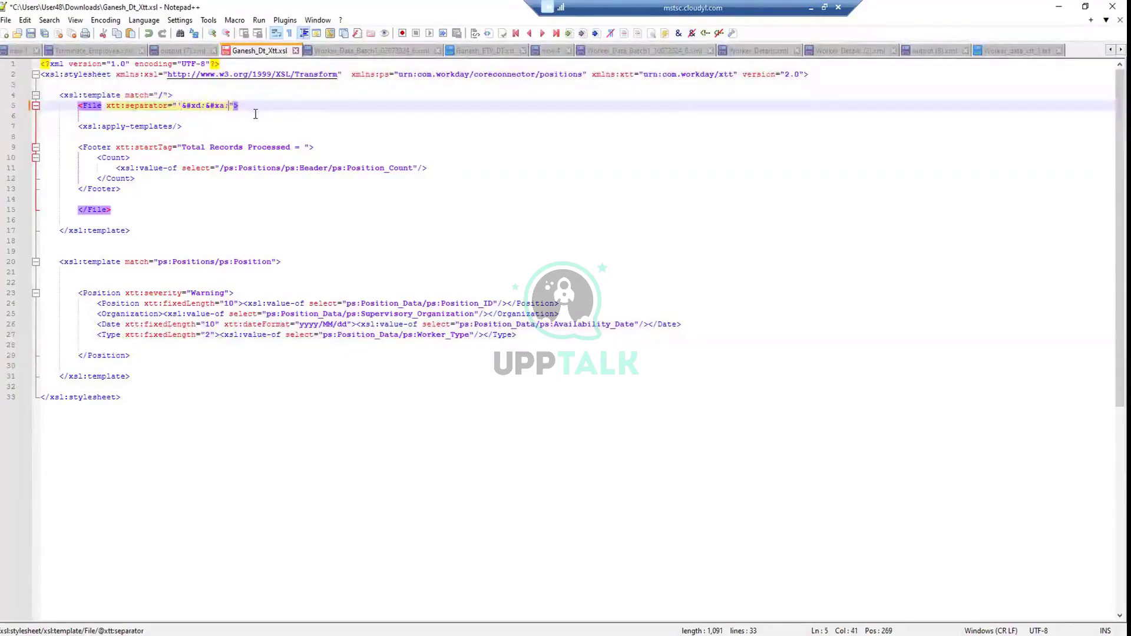
pyautogui.write("'")
# Review the root template body and its apply-templates call on line 7
pyautogui.click(252, 125)
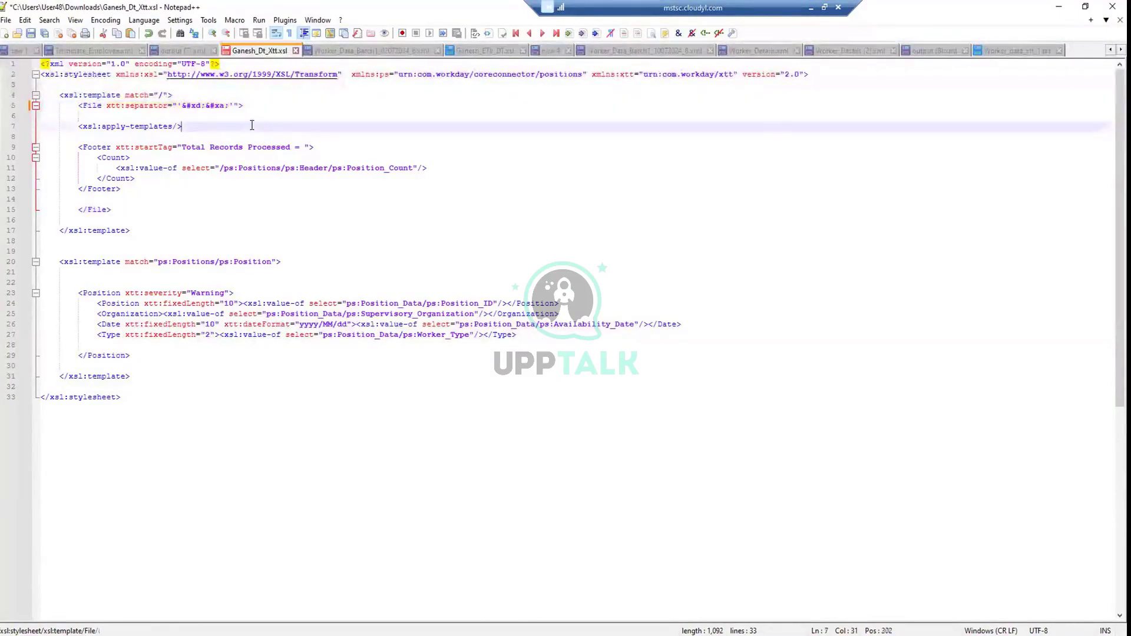
pyautogui.click(137, 96)
pyautogui.moveTo(79, 126); pyautogui.dragTo(180, 130)
pyautogui.click(180, 130)
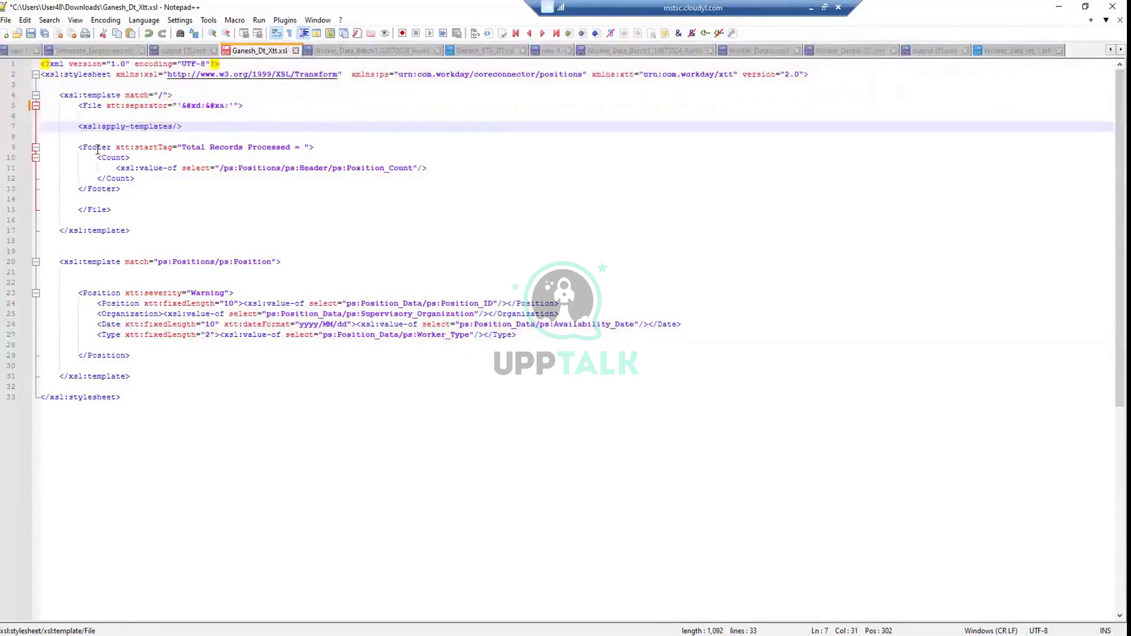
pyautogui.moveTo(134, 230); pyautogui.dragTo(47, 104)
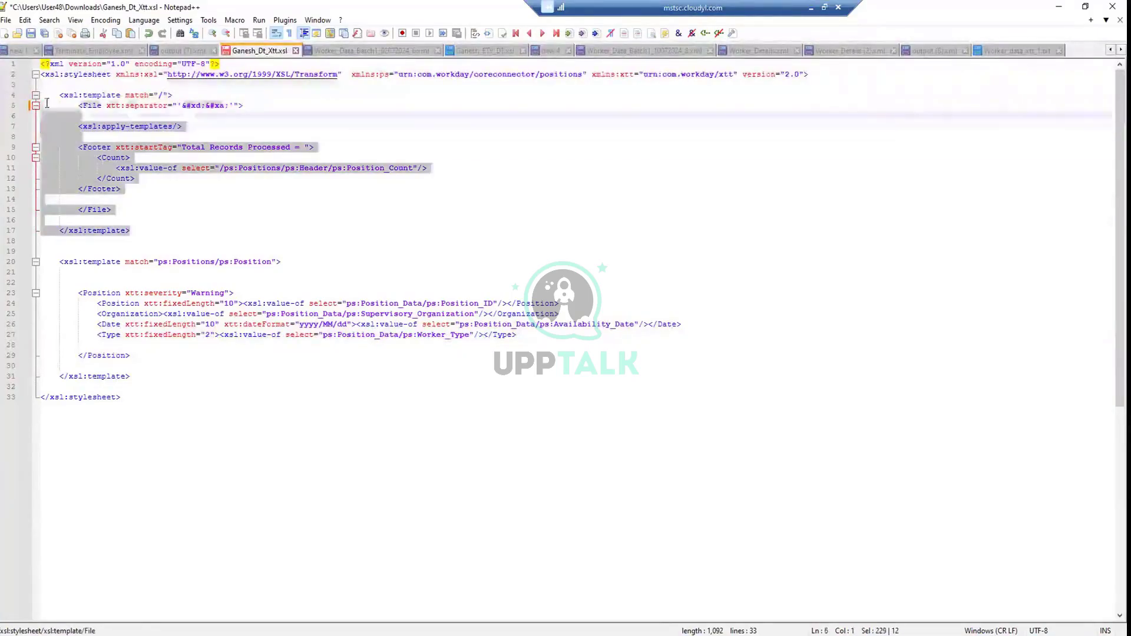
pyautogui.click(154, 126)
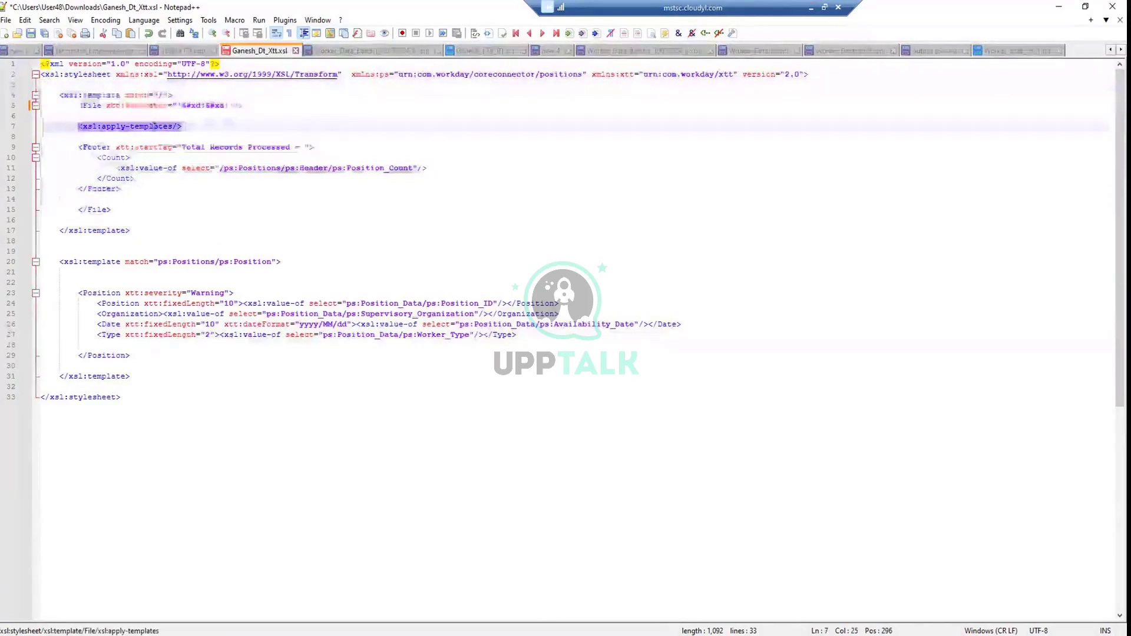
pyautogui.moveTo(71, 106); pyautogui.dragTo(244, 108)
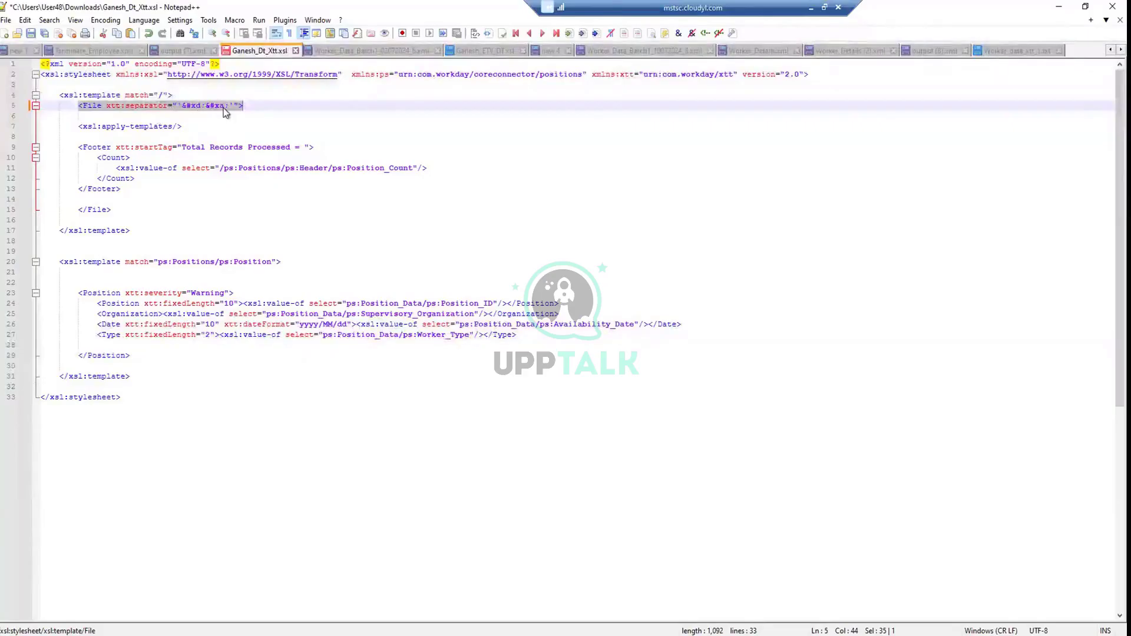
pyautogui.click(121, 136)
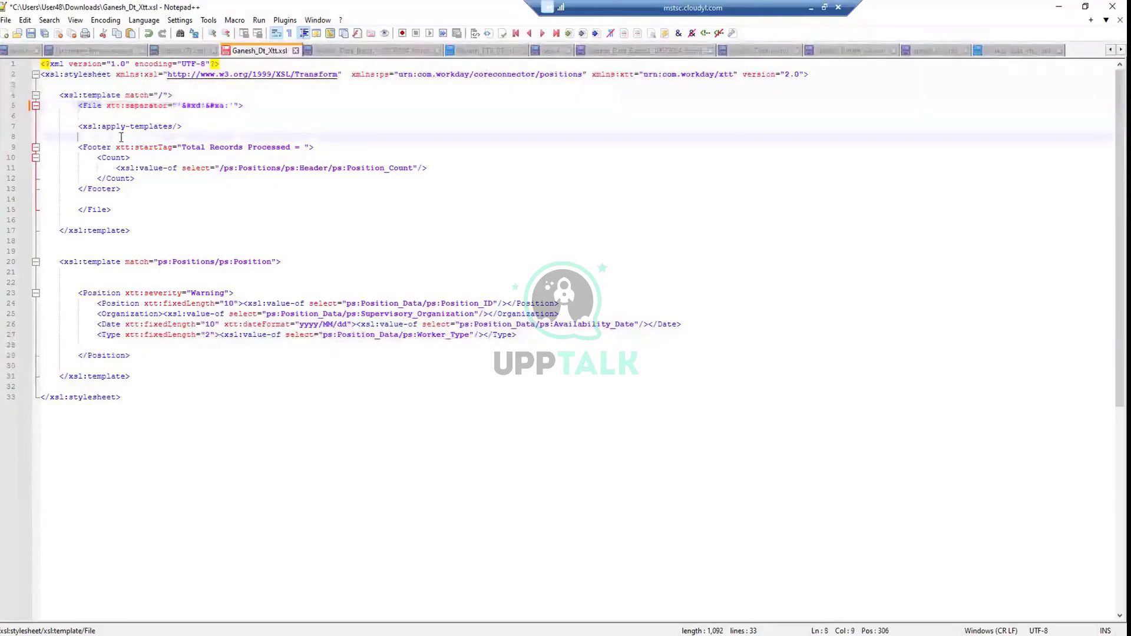
pyautogui.click(185, 106)
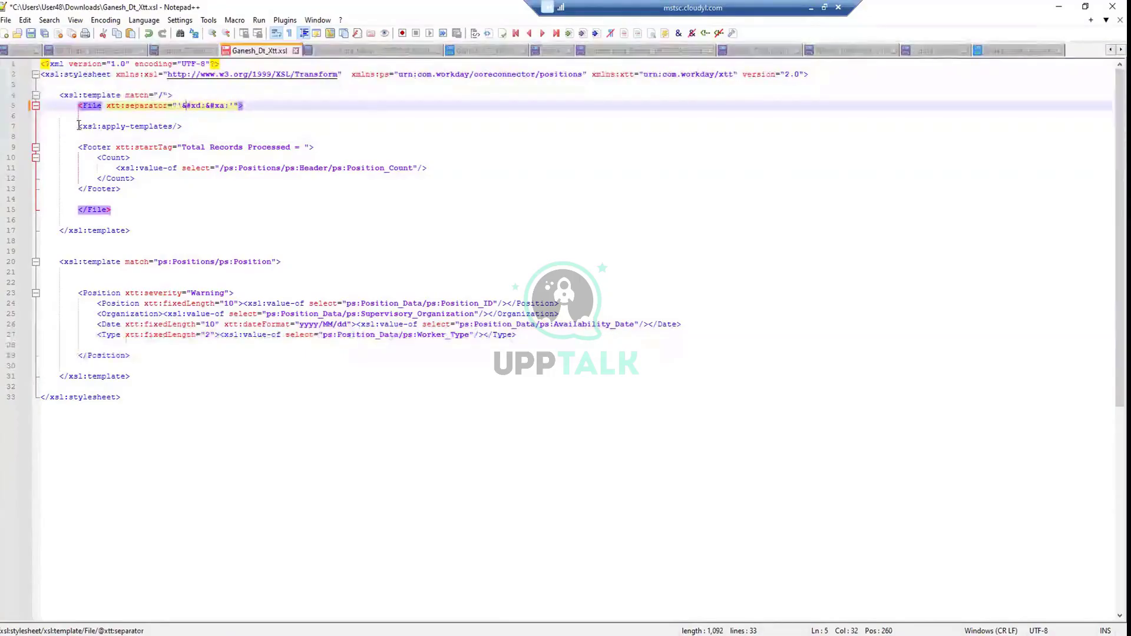
pyautogui.moveTo(79, 127); pyautogui.dragTo(184, 128)
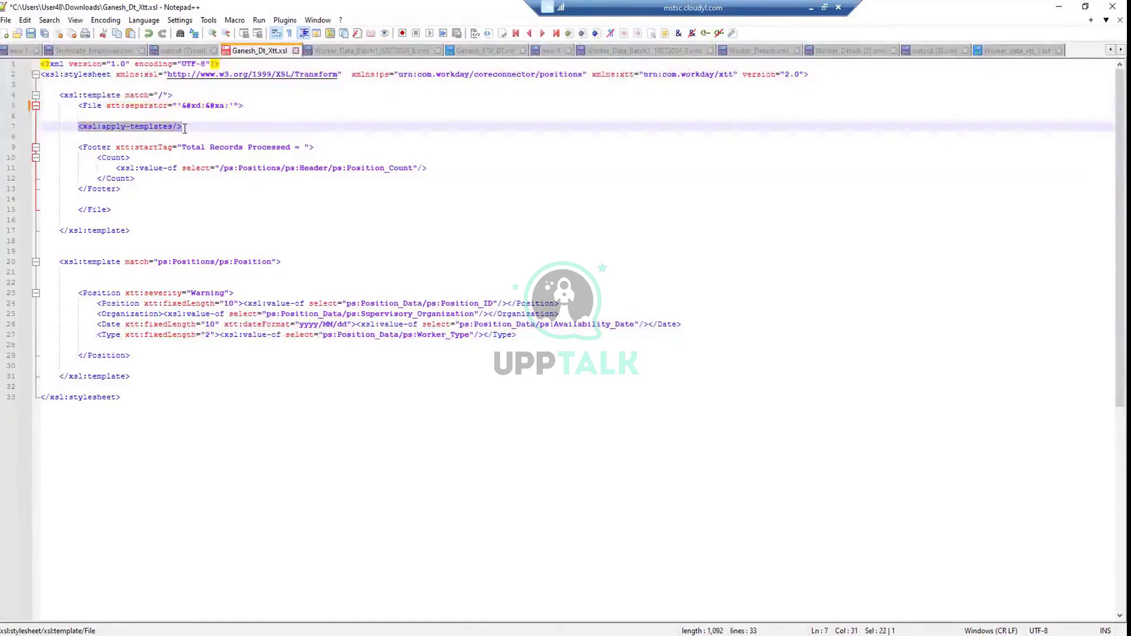
pyautogui.moveTo(131, 377); pyautogui.dragTo(65, 265)
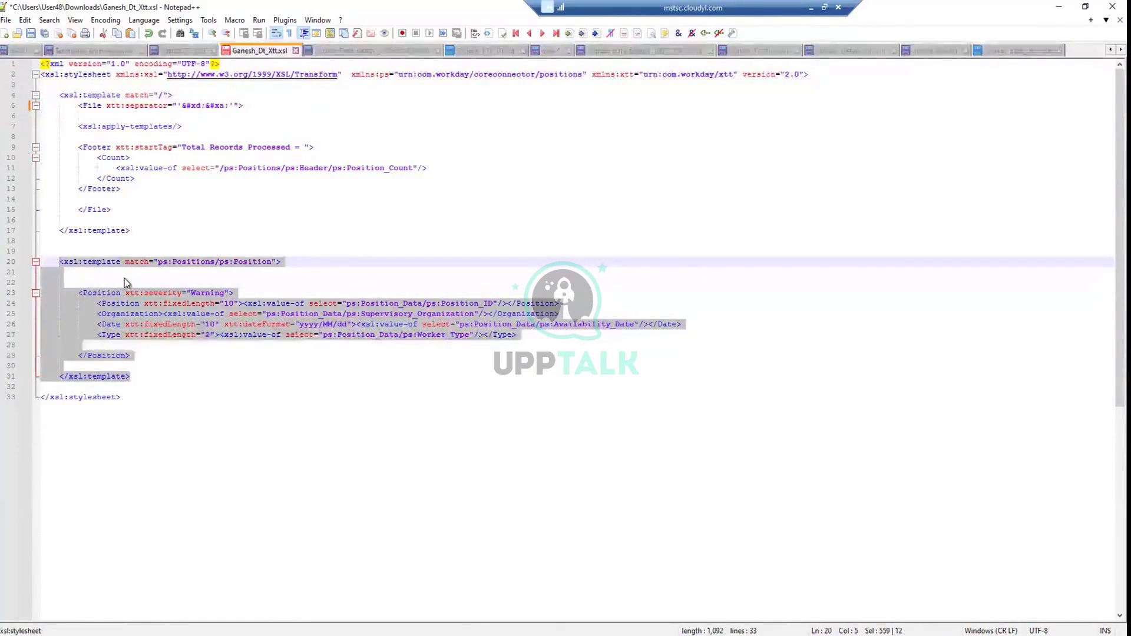
pyautogui.click(127, 325)
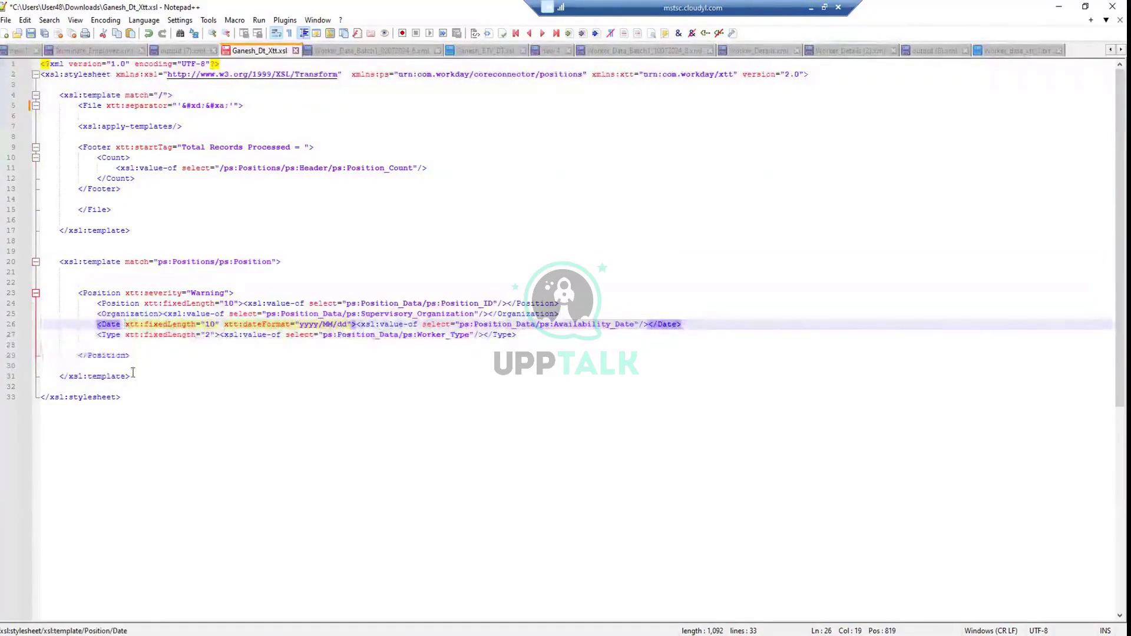
pyautogui.moveTo(130, 377); pyautogui.dragTo(46, 261)
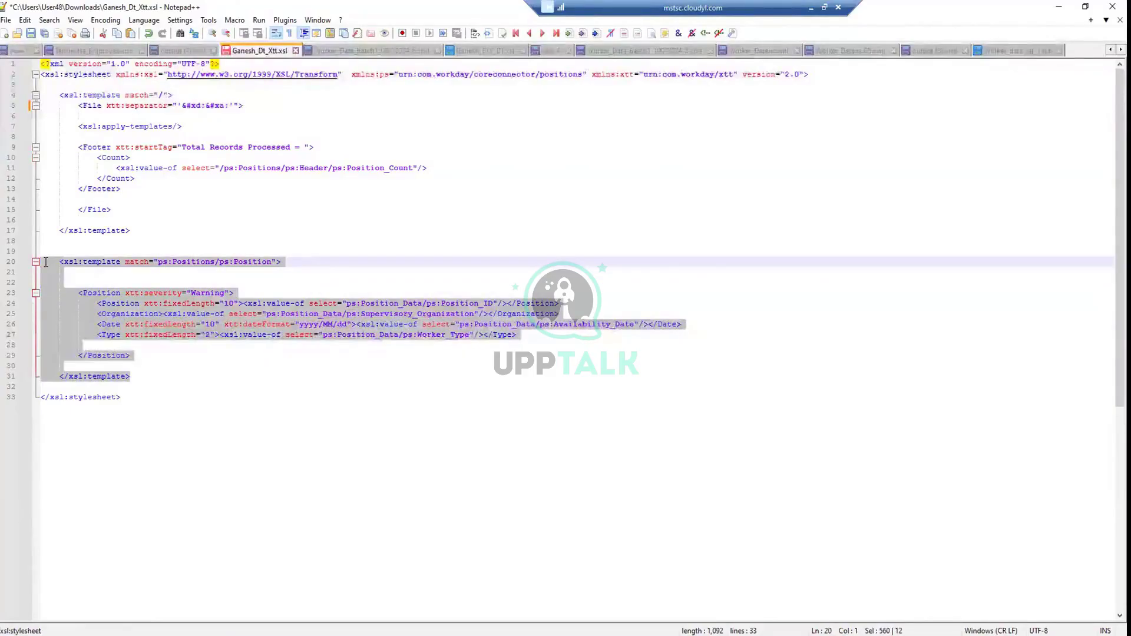
pyautogui.moveTo(157, 106); pyautogui.dragTo(243, 105)
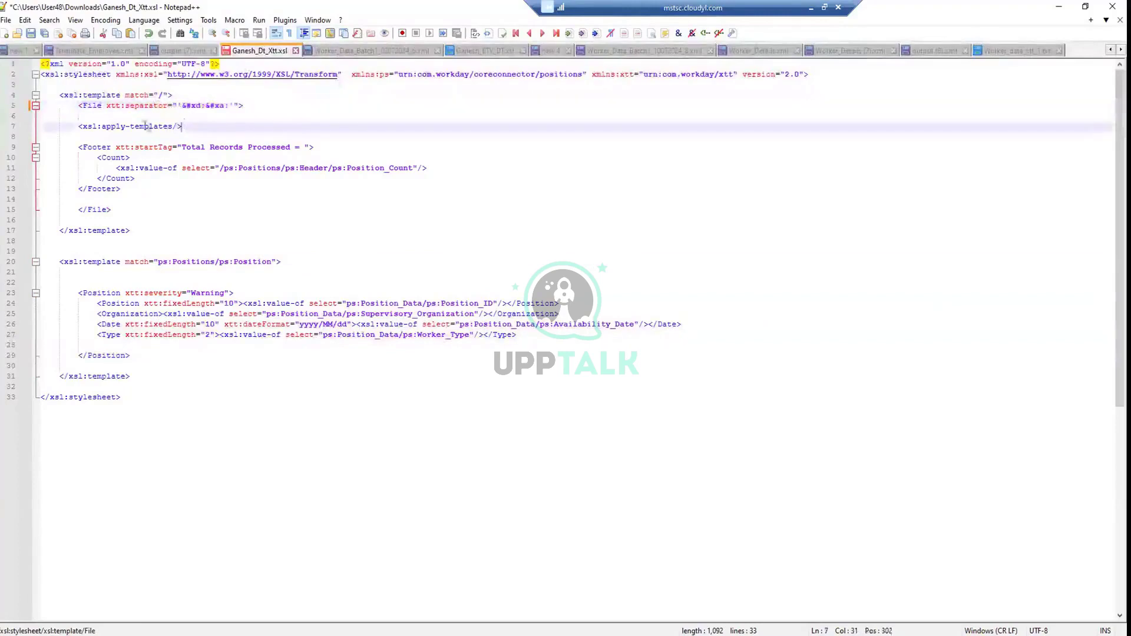
pyautogui.moveTo(183, 126); pyautogui.dragTo(125, 123)
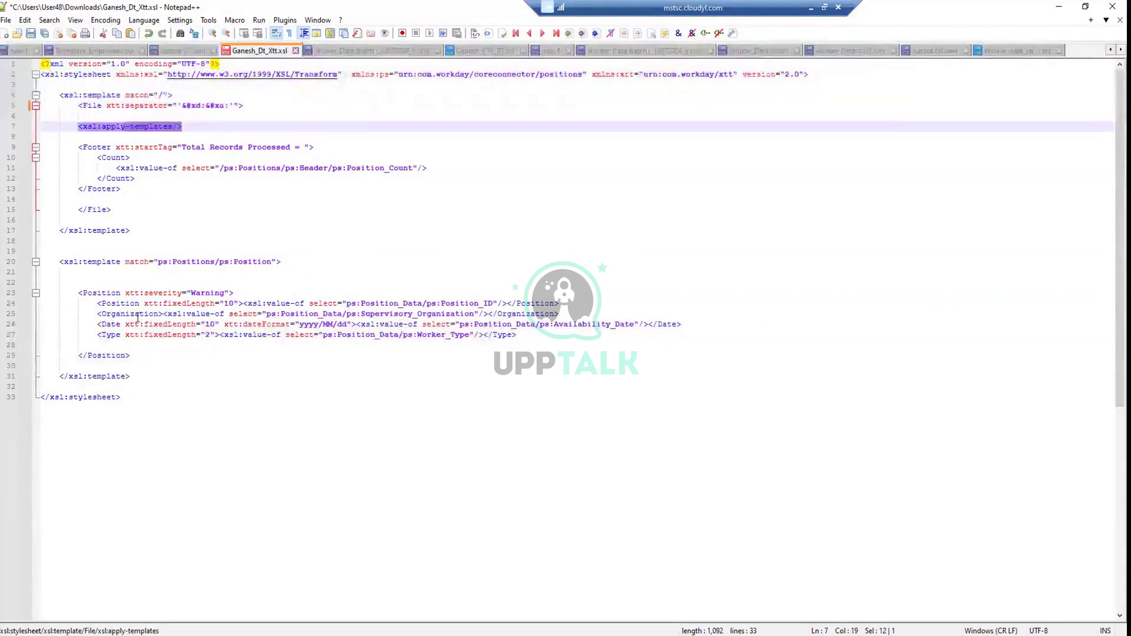
pyautogui.moveTo(69, 262); pyautogui.dragTo(77, 273)
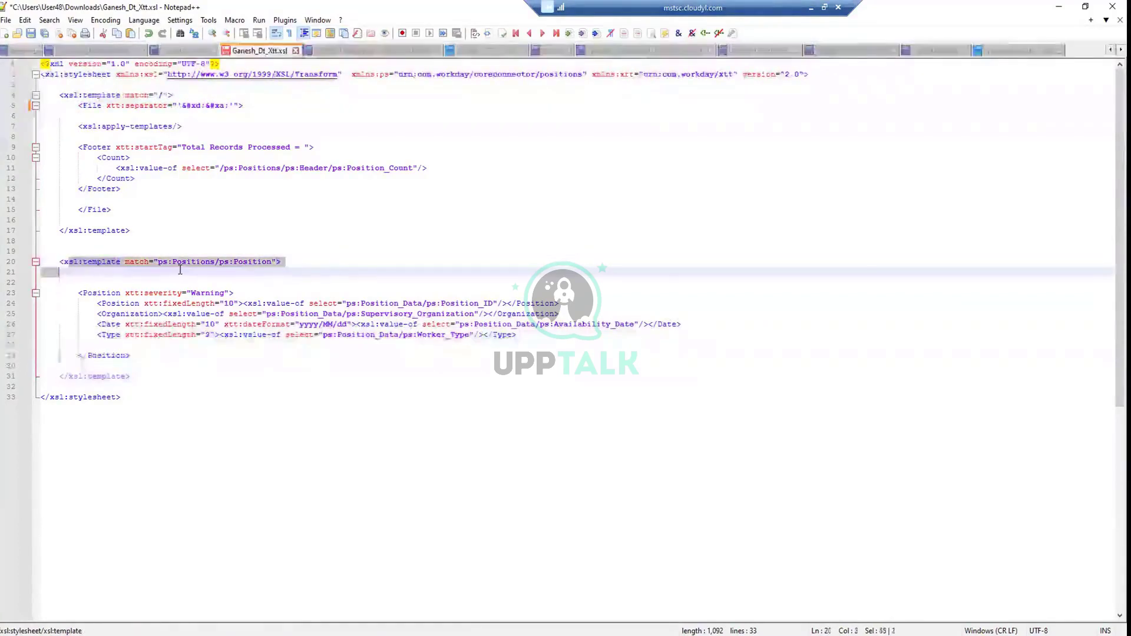
pyautogui.moveTo(136, 358); pyautogui.dragTo(75, 295)
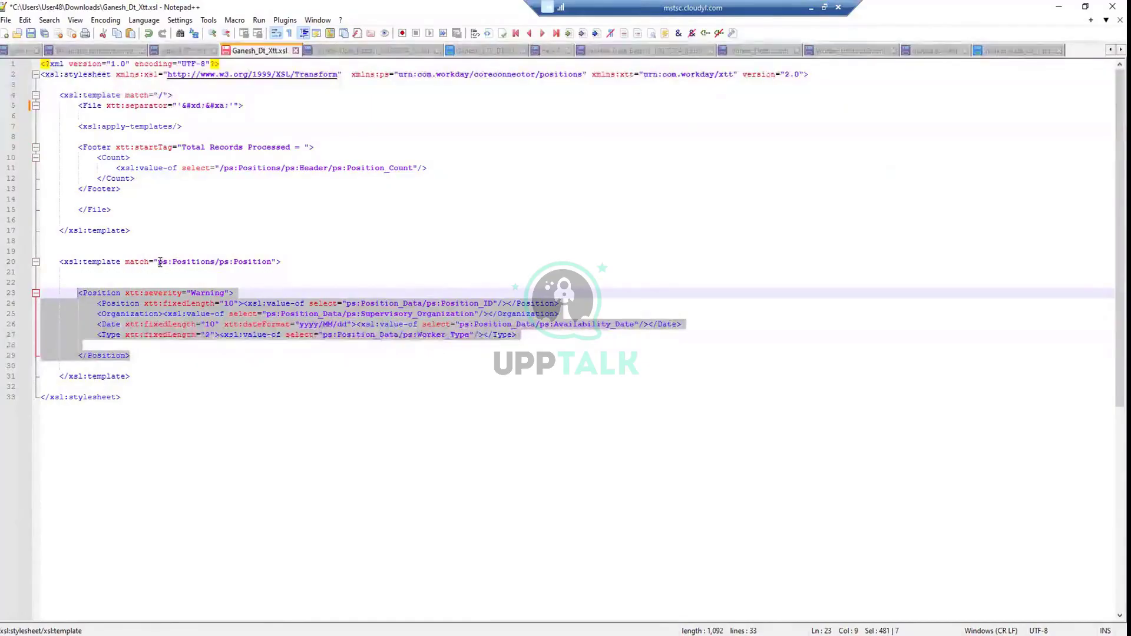
pyautogui.moveTo(158, 261); pyautogui.dragTo(59, 272)
pyautogui.click(216, 263)
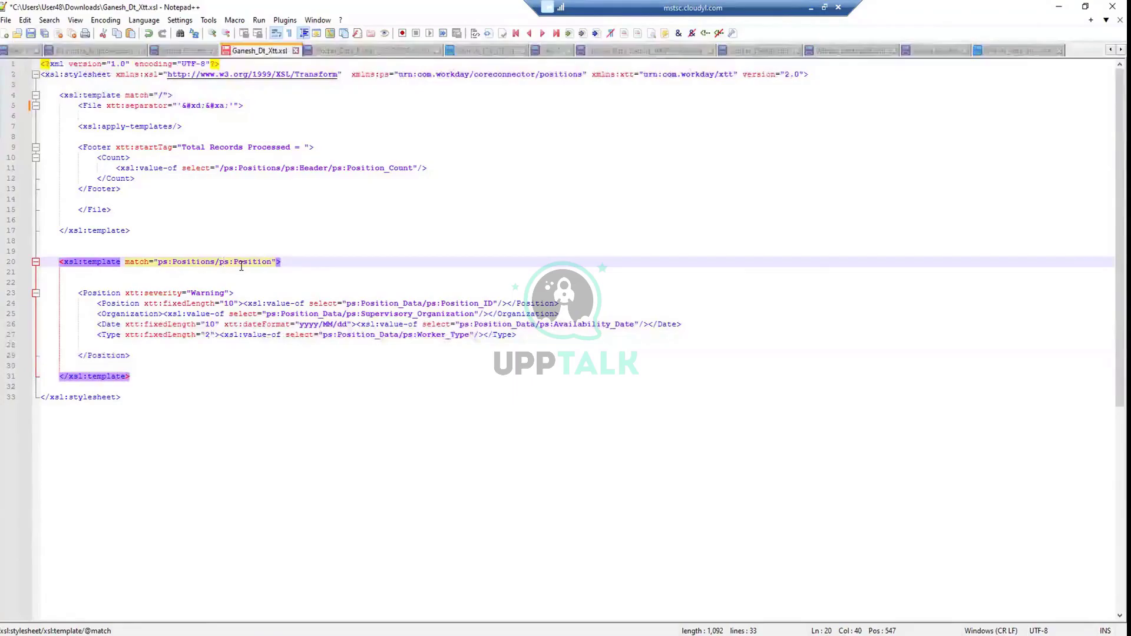
pyautogui.click(157, 263)
pyautogui.moveTo(168, 264); pyautogui.dragTo(282, 262)
pyautogui.click(254, 265)
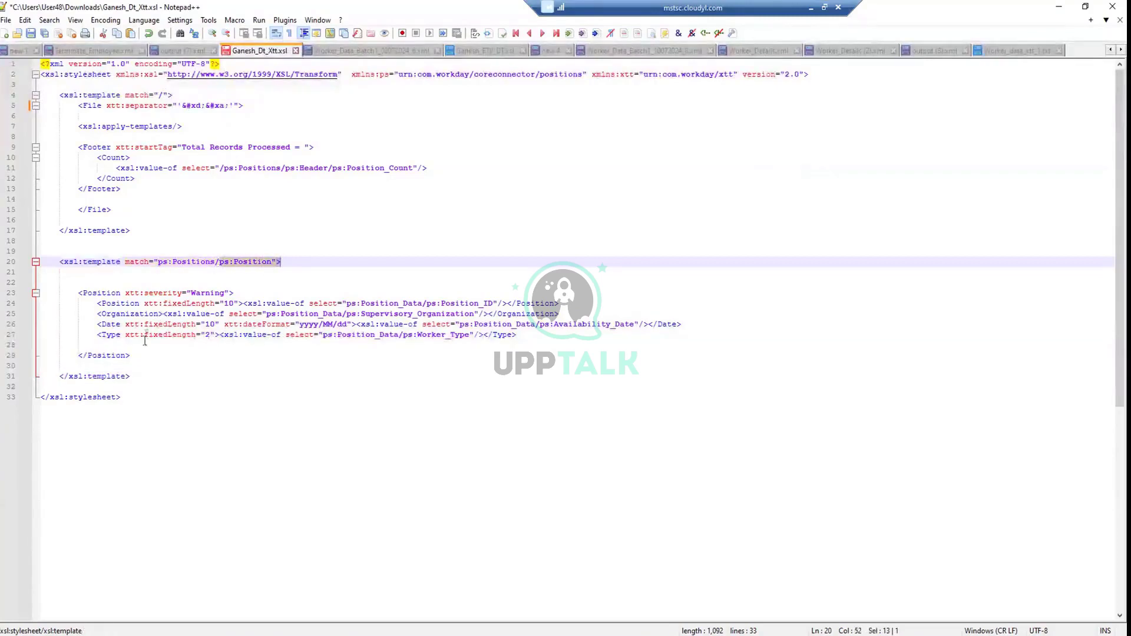
pyautogui.click(133, 350)
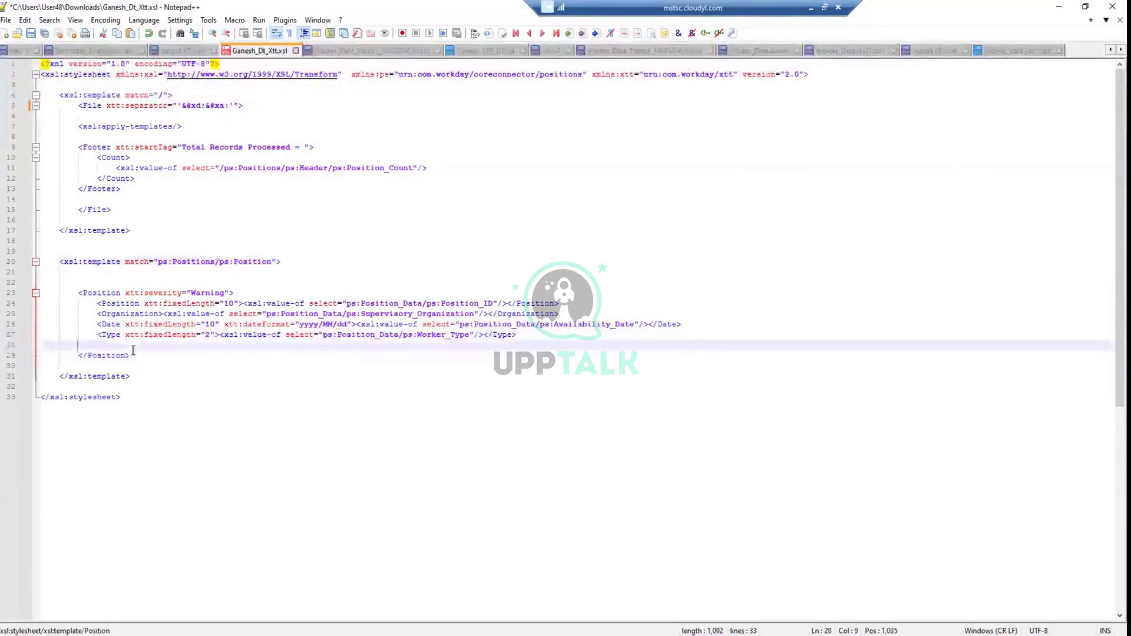
pyautogui.moveTo(131, 355); pyautogui.dragTo(78, 291)
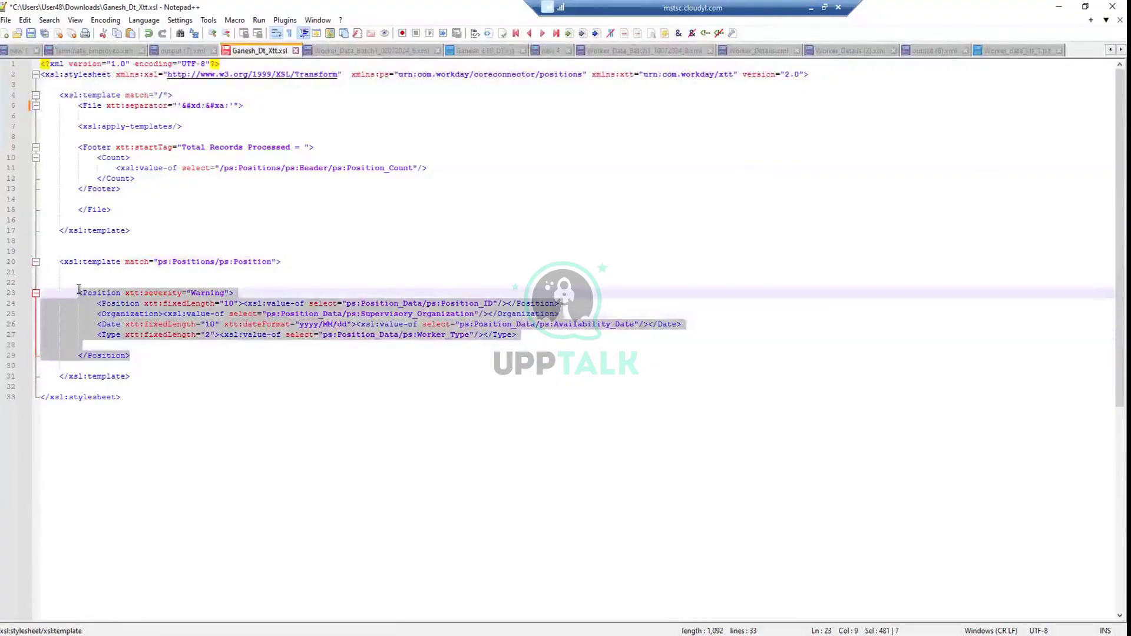
pyautogui.click(157, 305)
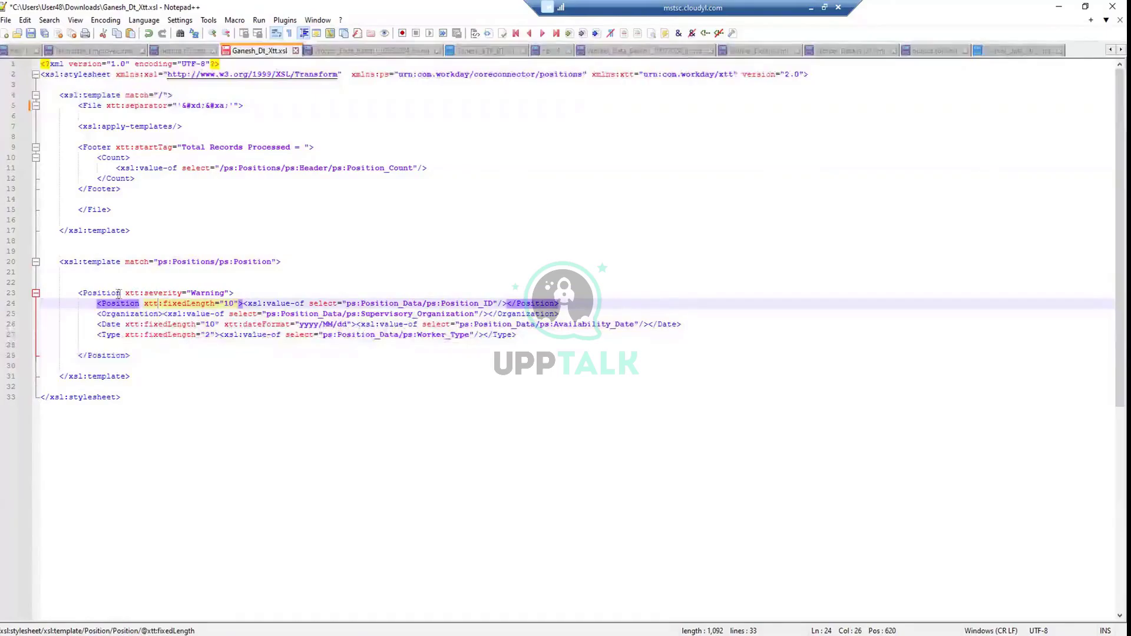
pyautogui.moveTo(117, 293); pyautogui.dragTo(83, 293)
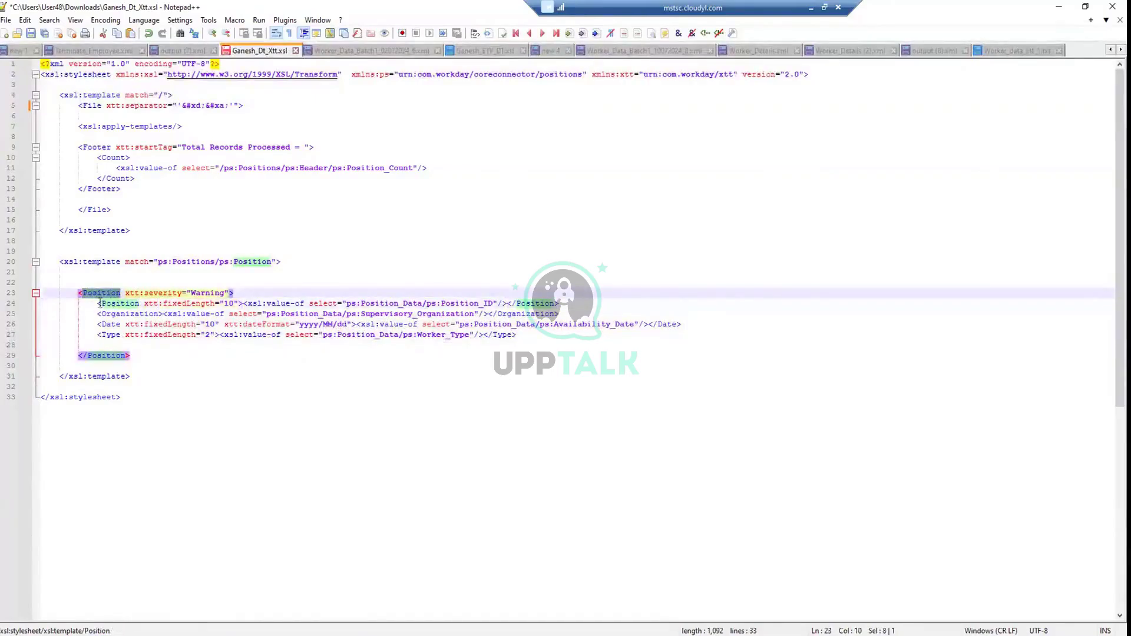
pyautogui.click(177, 304)
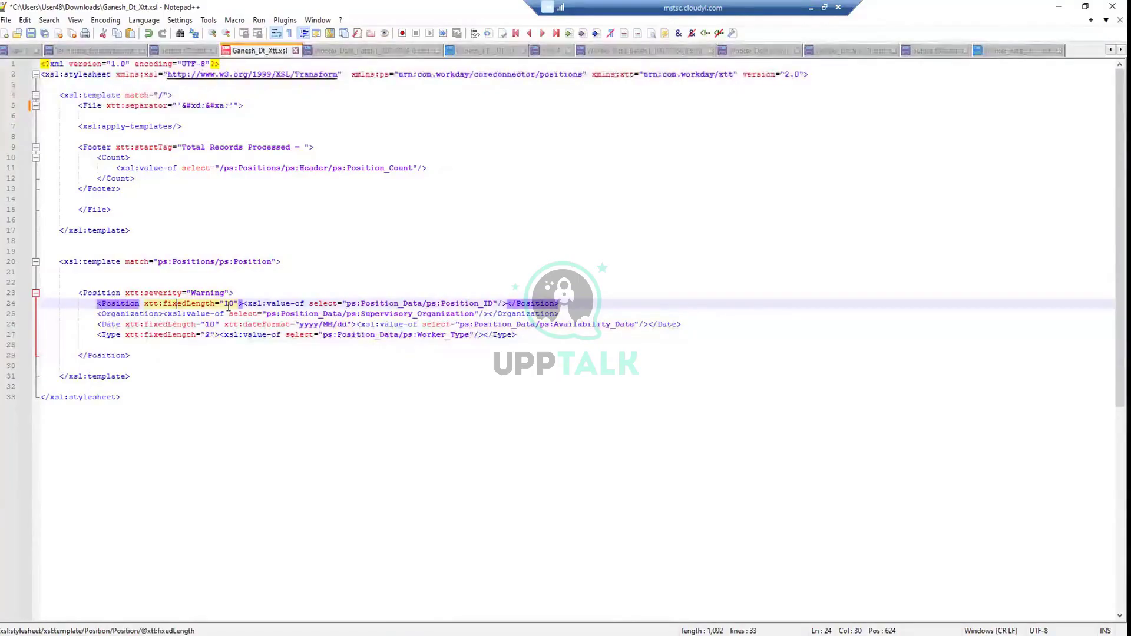
pyautogui.click(418, 303)
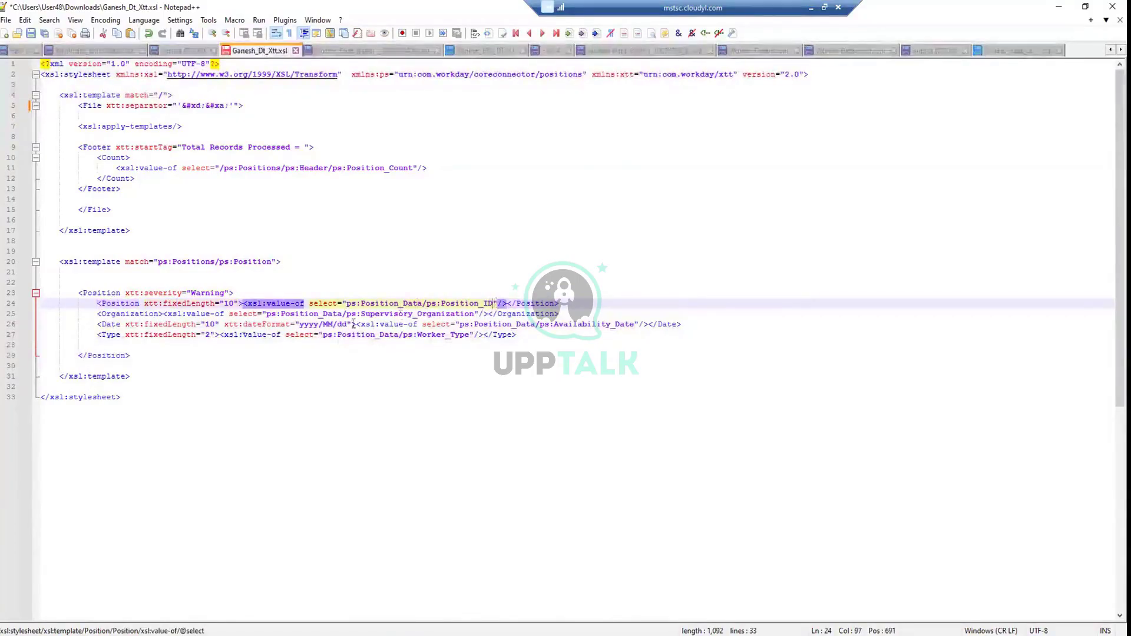
pyautogui.moveTo(139, 354); pyautogui.dragTo(76, 294)
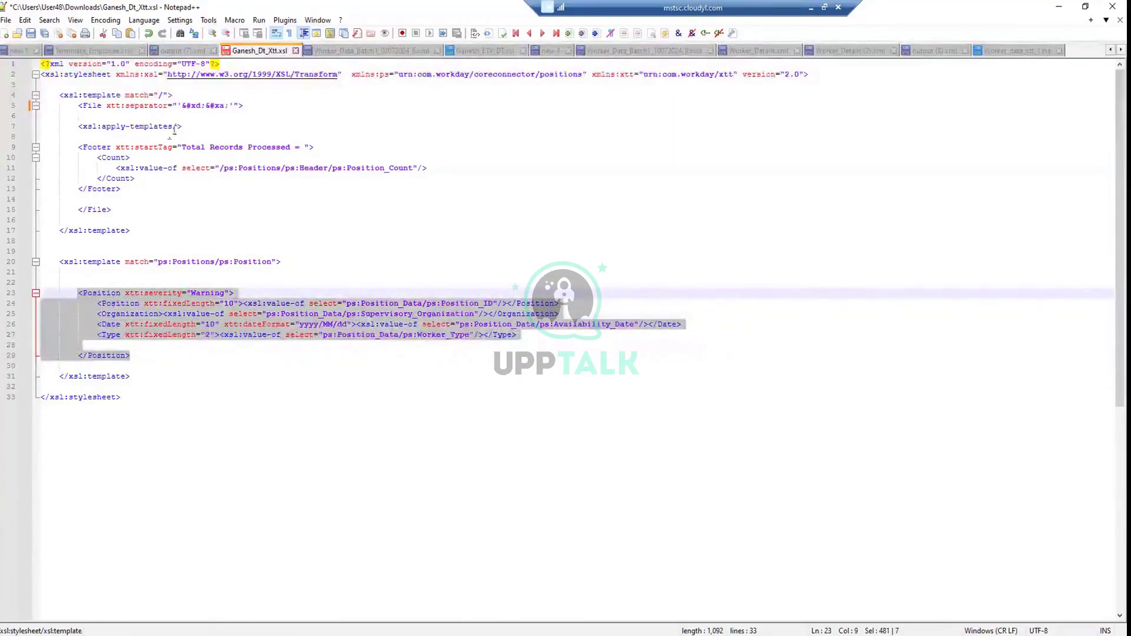
pyautogui.moveTo(183, 126); pyautogui.dragTo(123, 190)
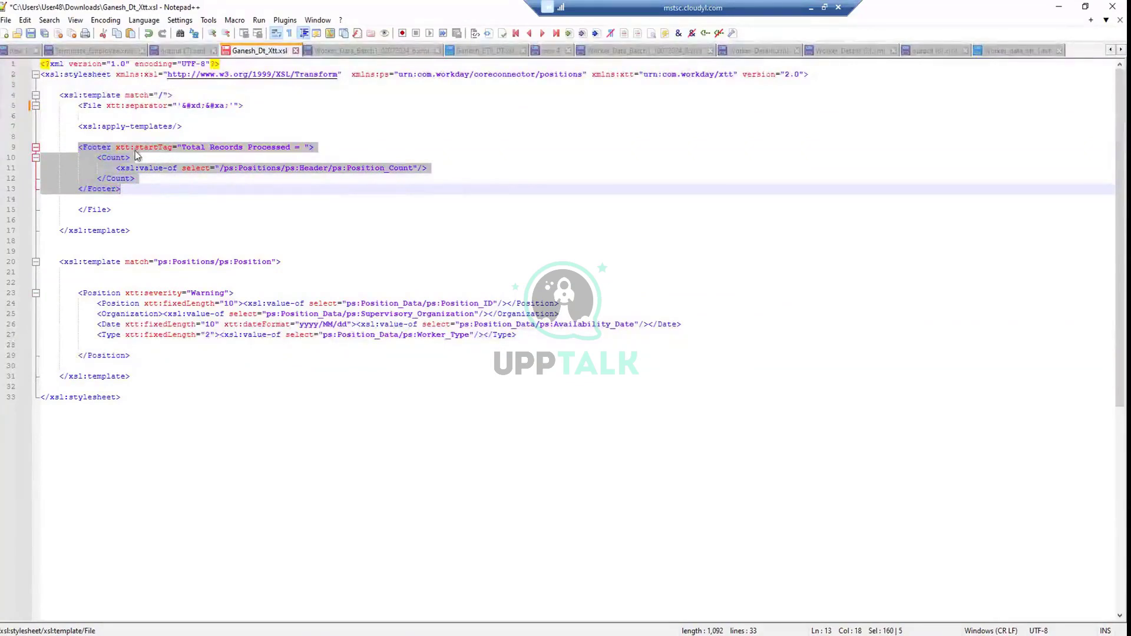
# Match the Footer's Total Records Processed startTag with the label in Worker_data_xtt_1.txt
pyautogui.click(134, 147)
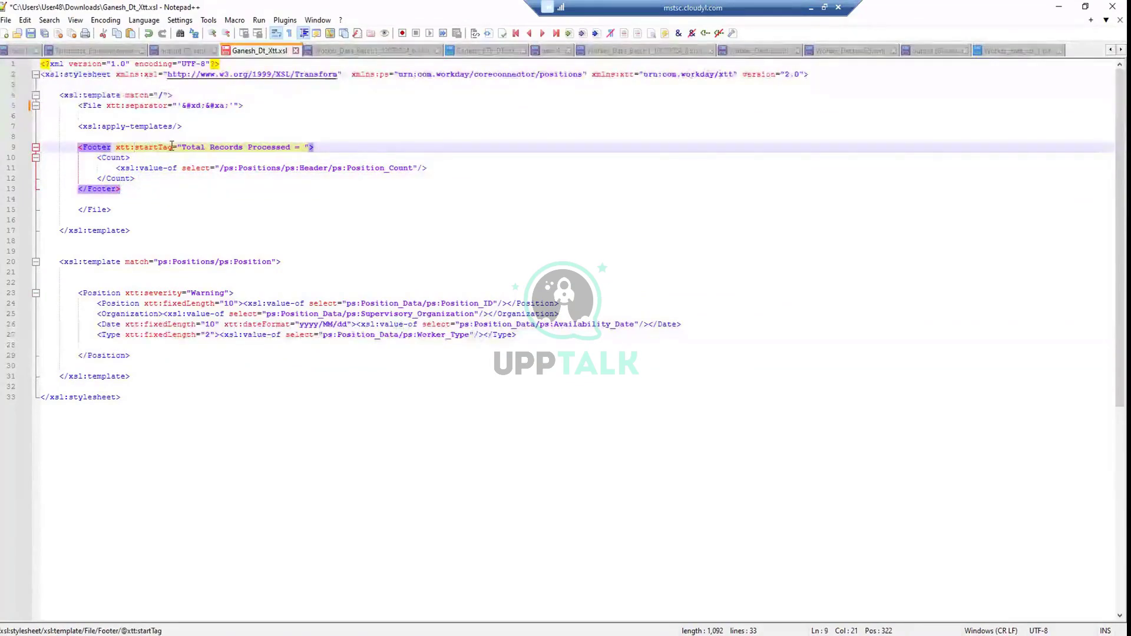
pyautogui.moveTo(173, 147); pyautogui.dragTo(115, 148)
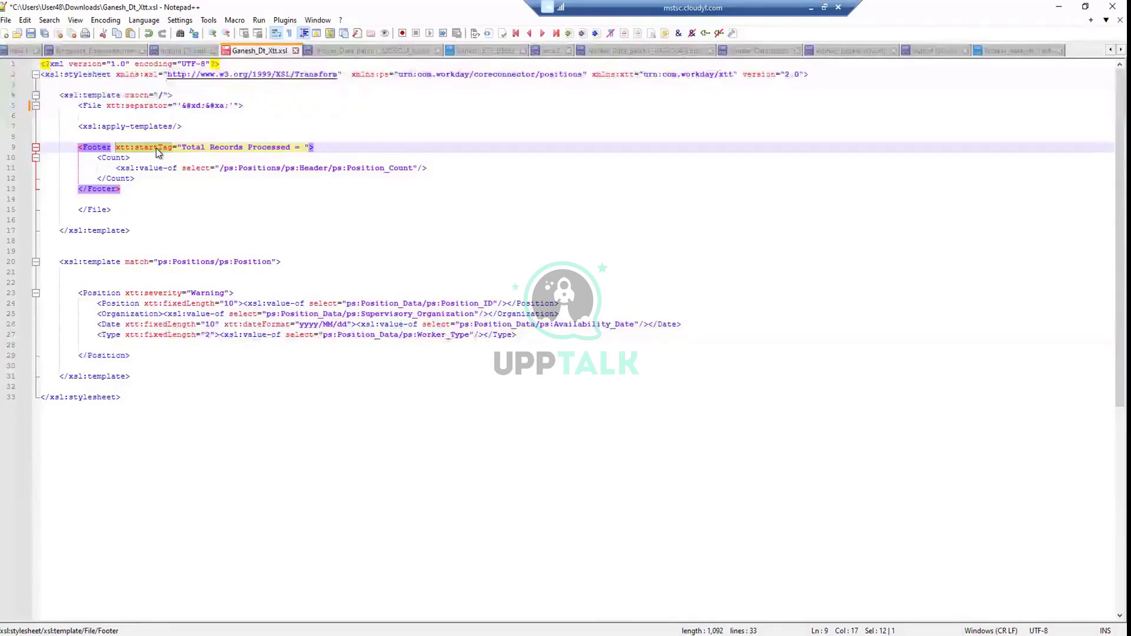
pyautogui.click(202, 147)
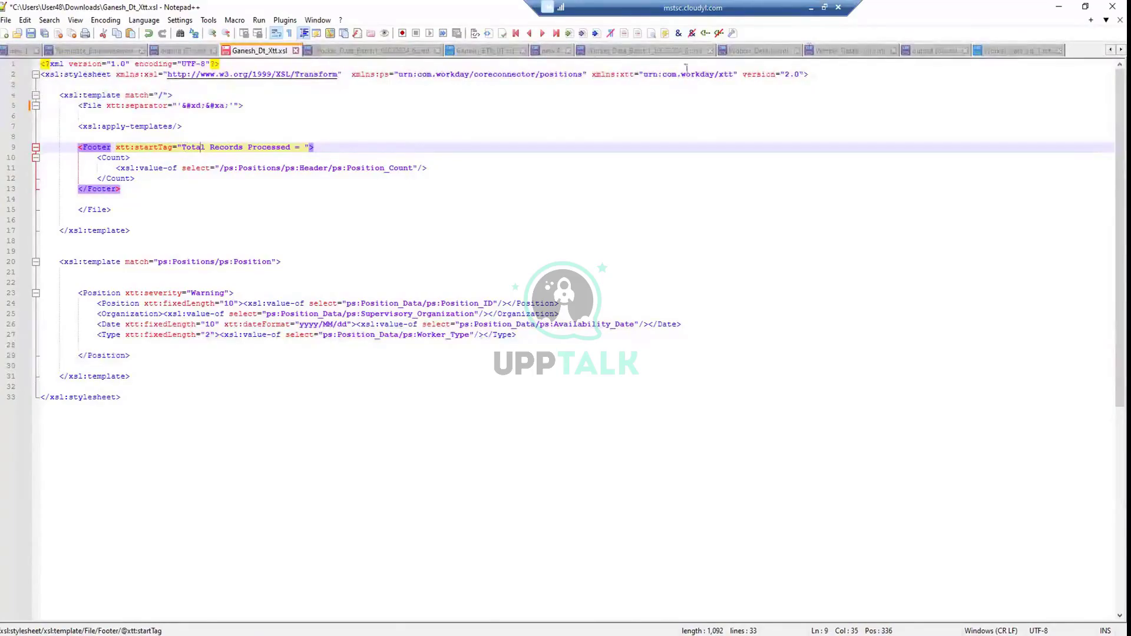
pyautogui.click(1015, 51)
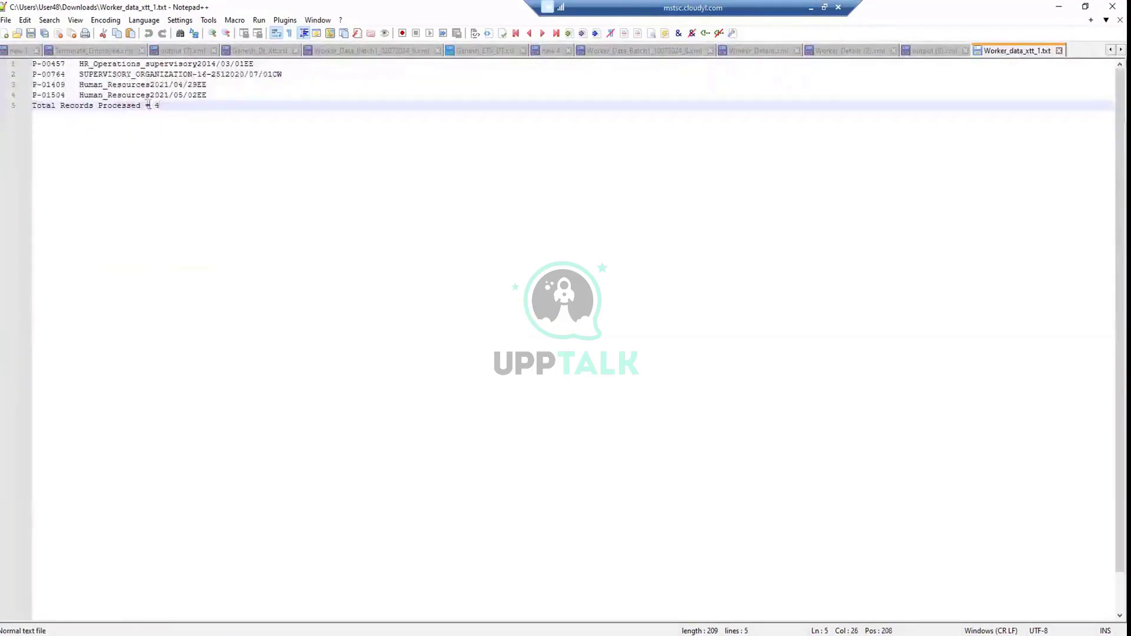
pyautogui.moveTo(150, 105); pyautogui.dragTo(24, 102)
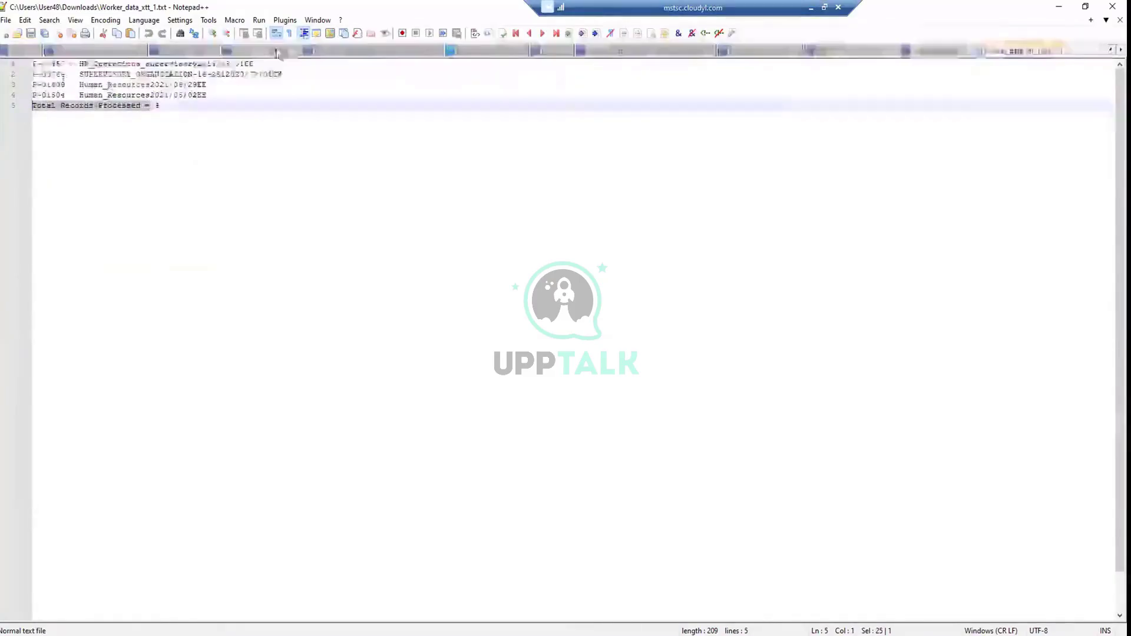
pyautogui.click(258, 51)
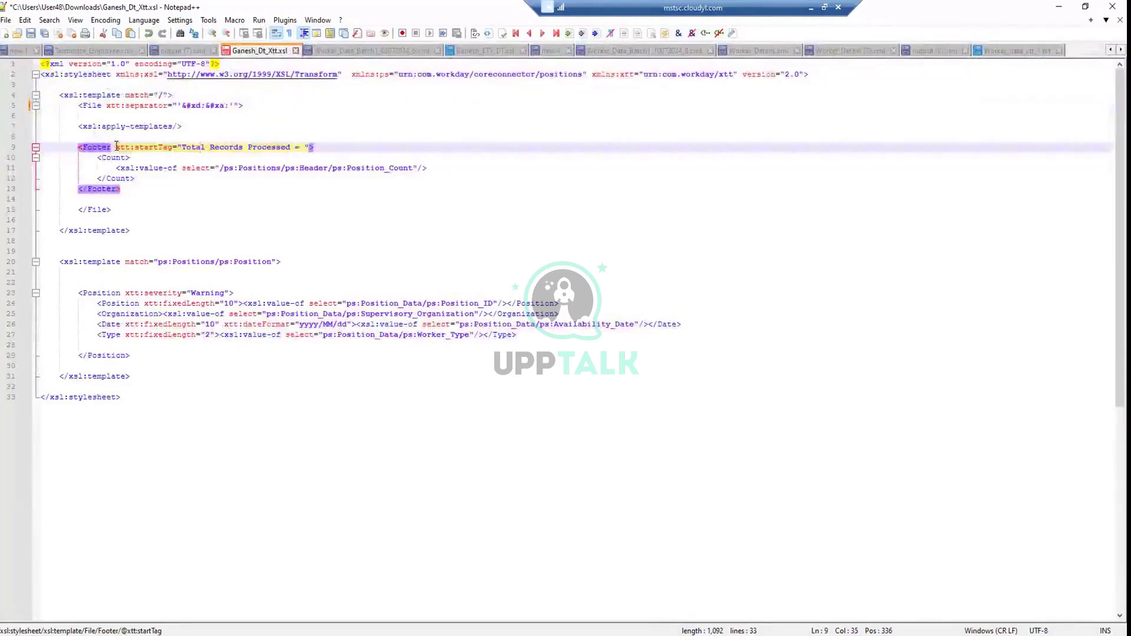
# Point out the Footer startTag and the Count element on line 10, then view output (8).xml
pyautogui.moveTo(115, 147)
pyautogui.mouseDown()
pyautogui.moveTo(315, 140)
pyautogui.moveTo(117, 150)
pyautogui.mouseUp()
pyautogui.click(141, 148)
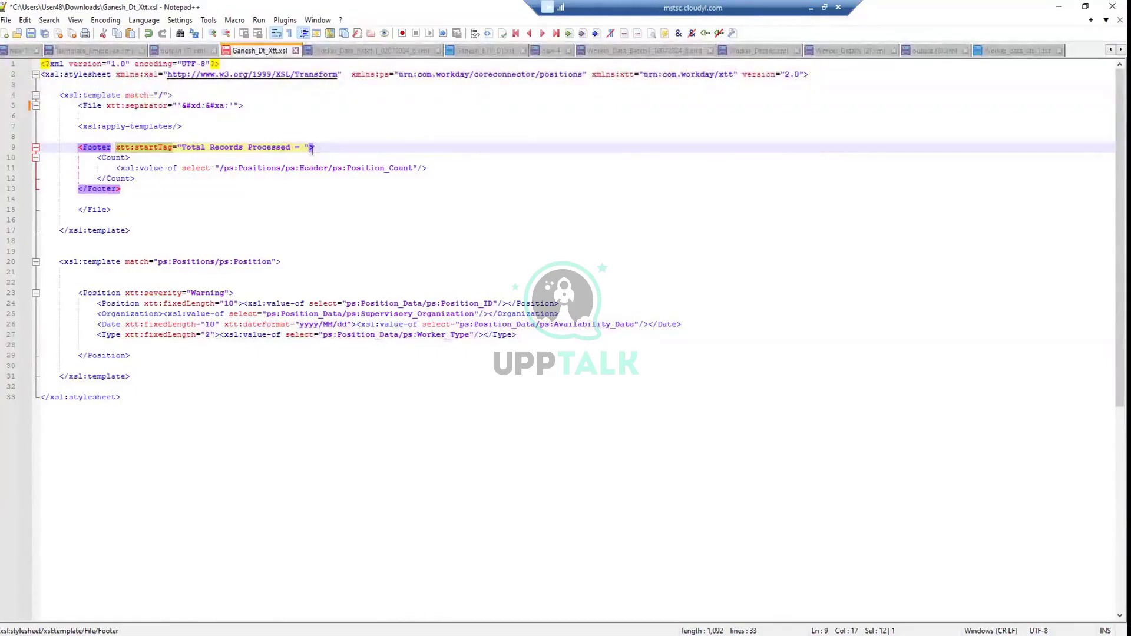
pyautogui.moveTo(98, 154); pyautogui.dragTo(122, 153)
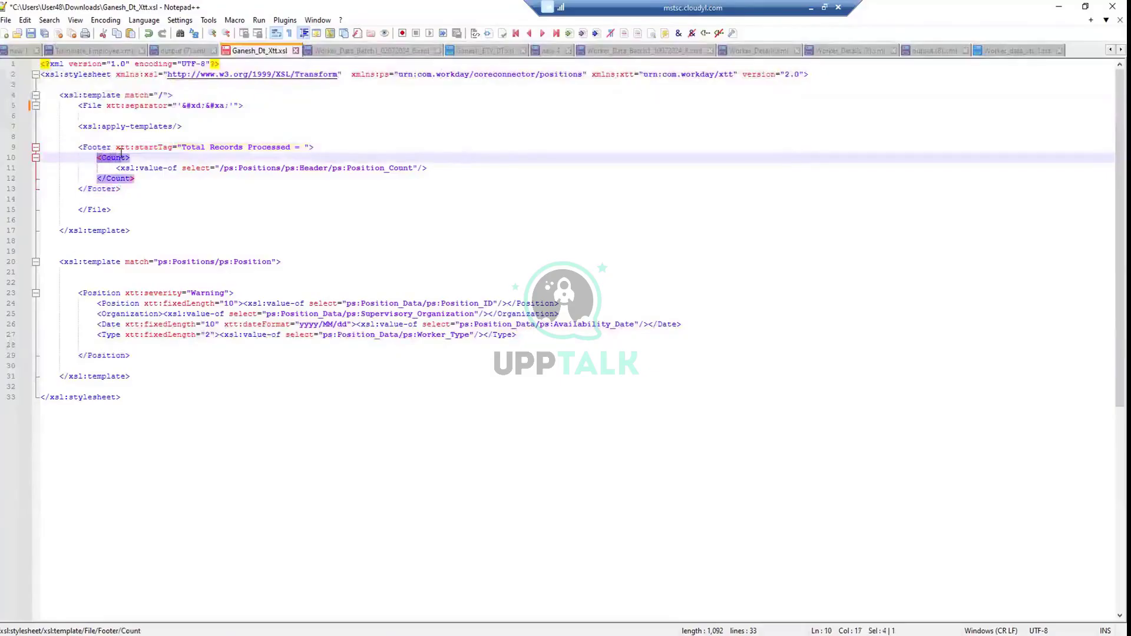
pyautogui.click(137, 178)
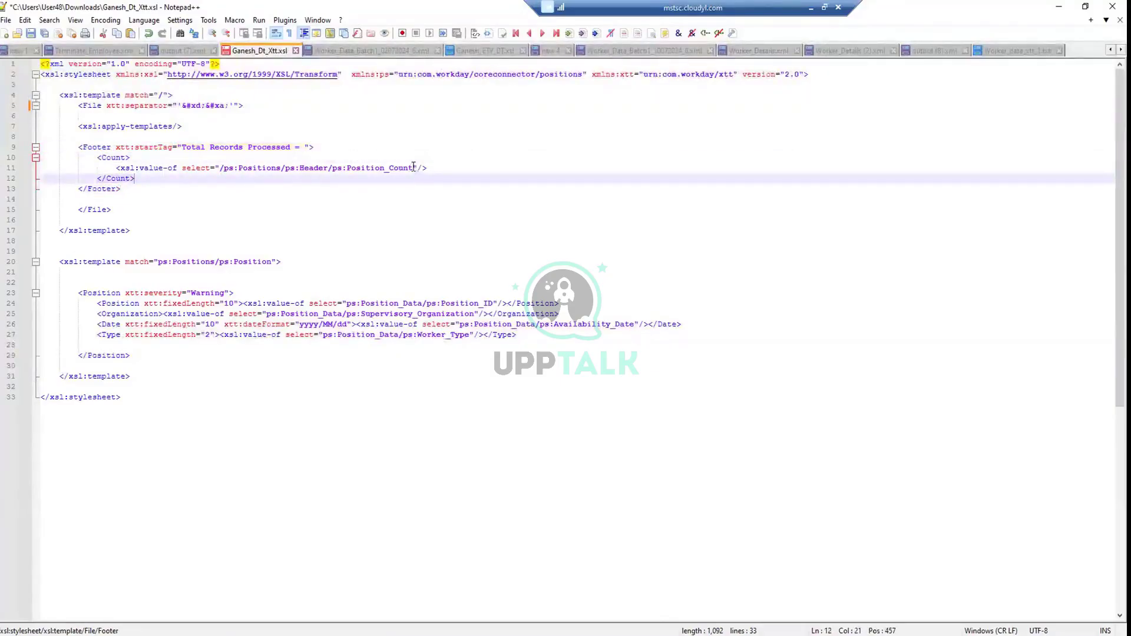
pyautogui.click(922, 51)
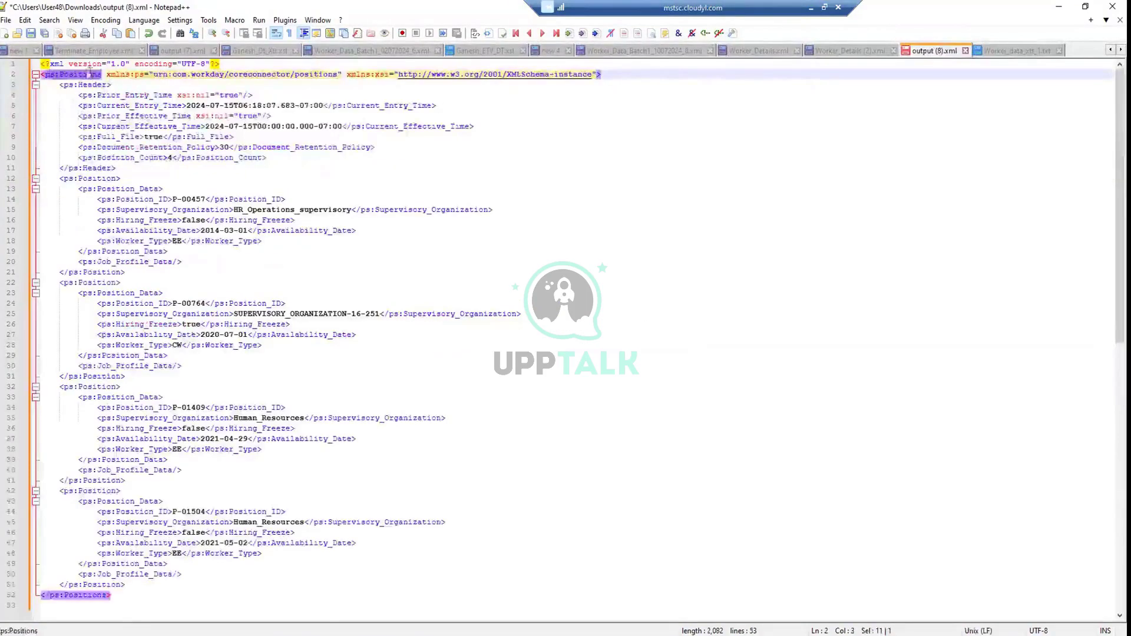
# Check that output (8).xml's header shows ps:Position_Count of 4, then return to Ganesh_Dt_Xtt.xsl
pyautogui.click(76, 78)
pyautogui.click(79, 85)
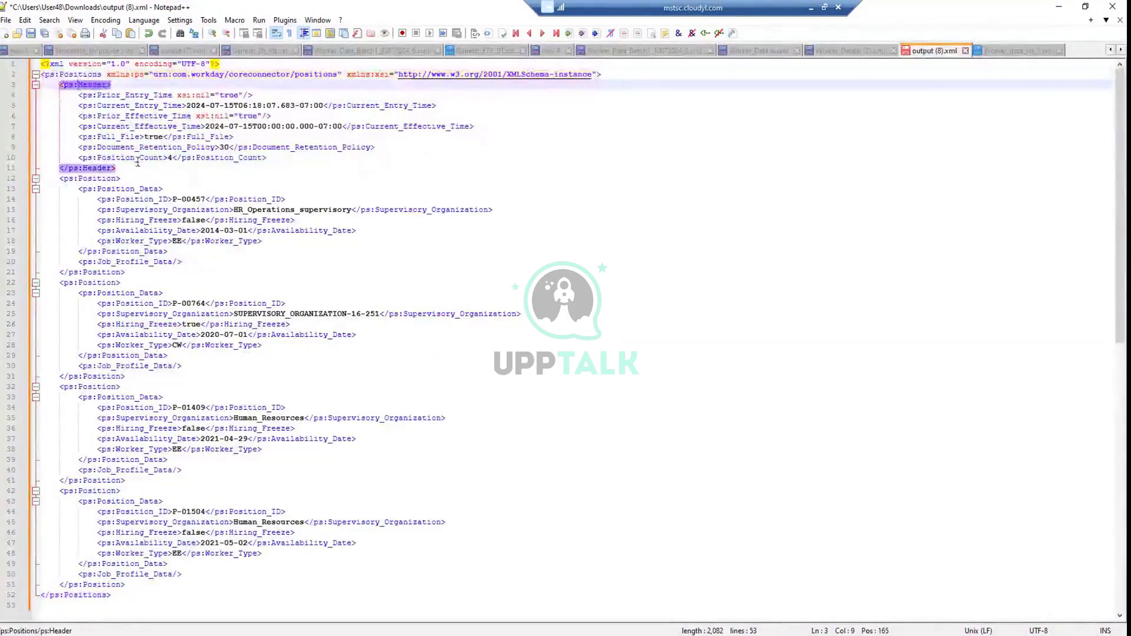
pyautogui.moveTo(87, 160); pyautogui.dragTo(164, 158)
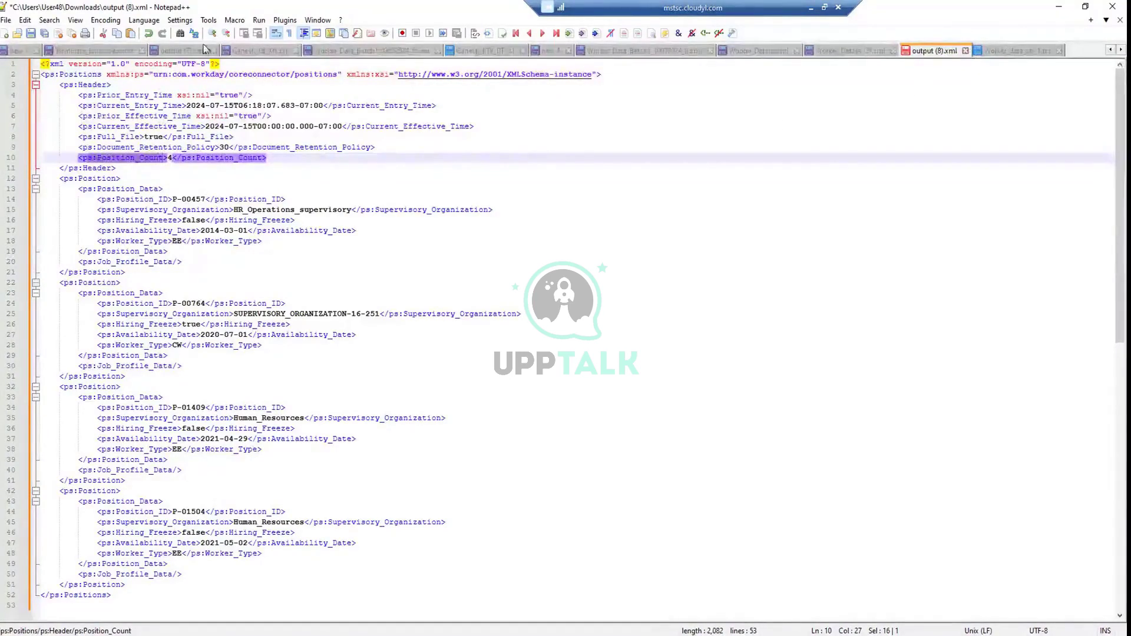
pyautogui.click(232, 54)
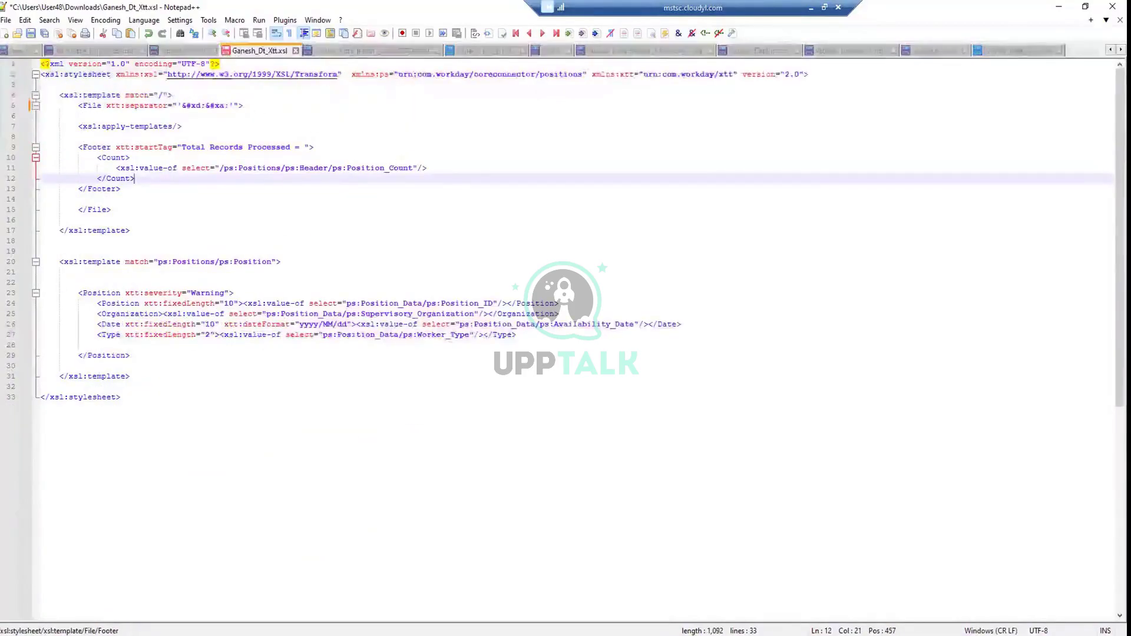
pyautogui.click(1013, 51)
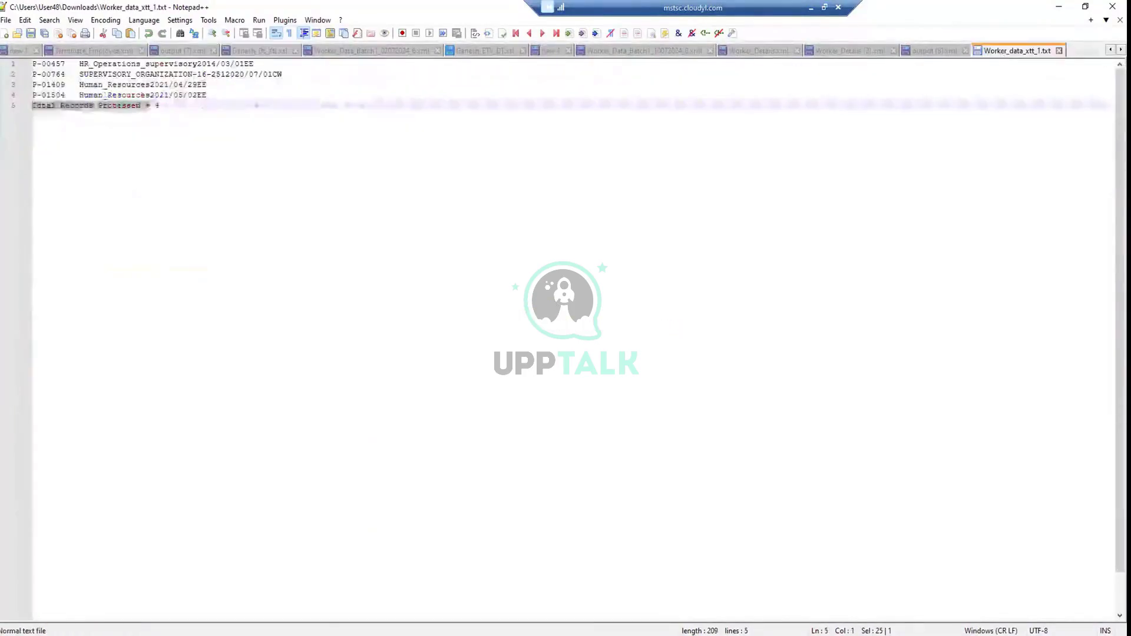
pyautogui.click(67, 111)
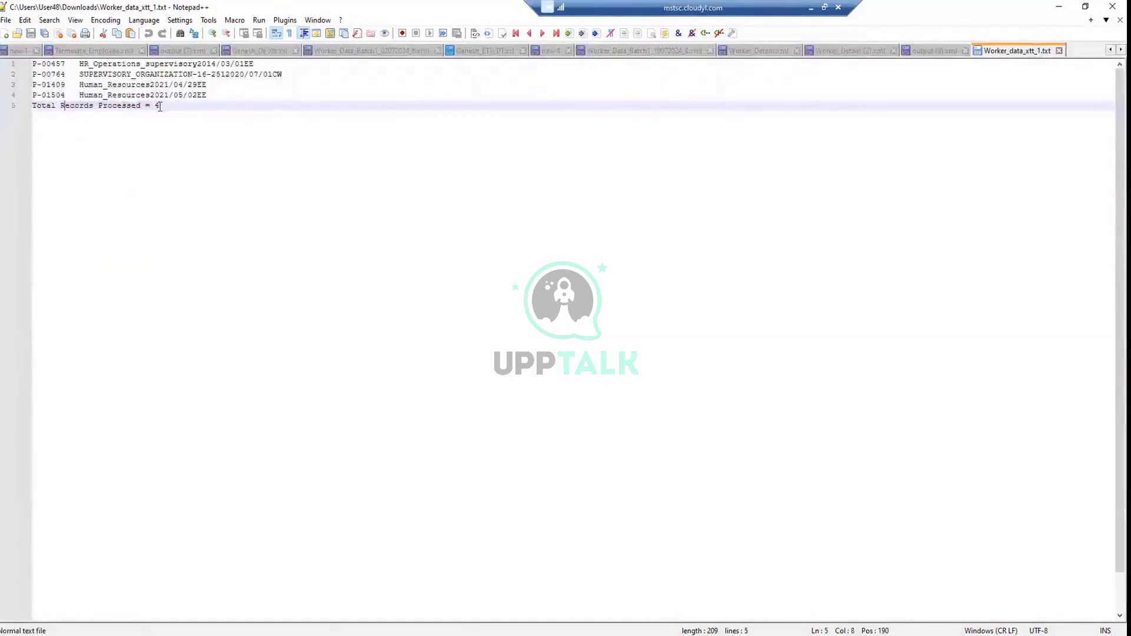
pyautogui.moveTo(159, 106); pyautogui.dragTo(16, 109)
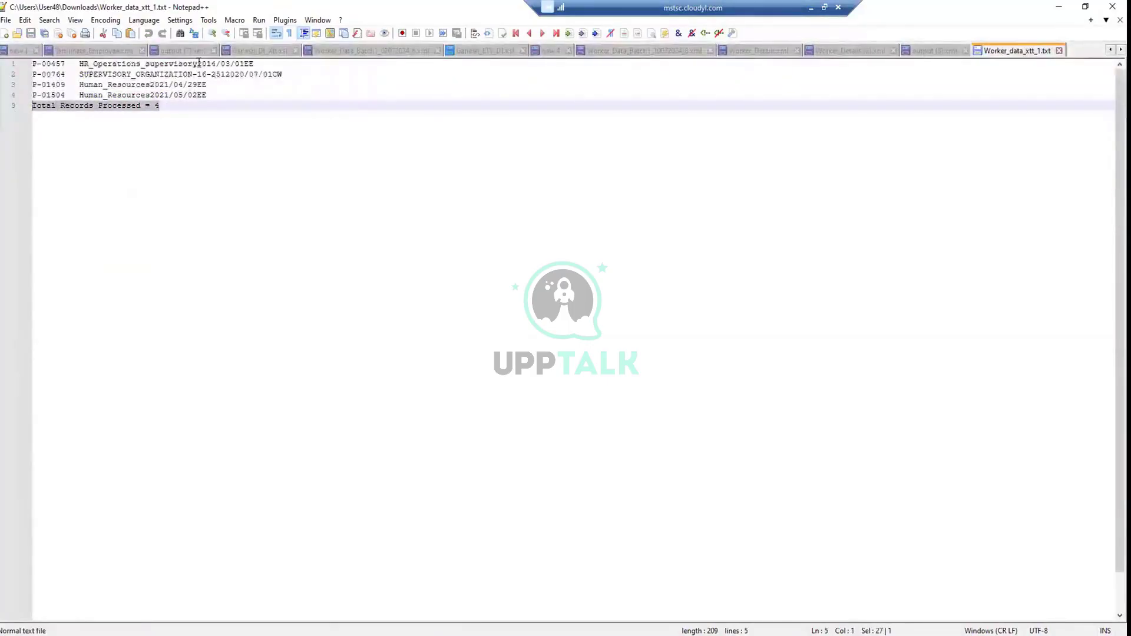
pyautogui.click(258, 51)
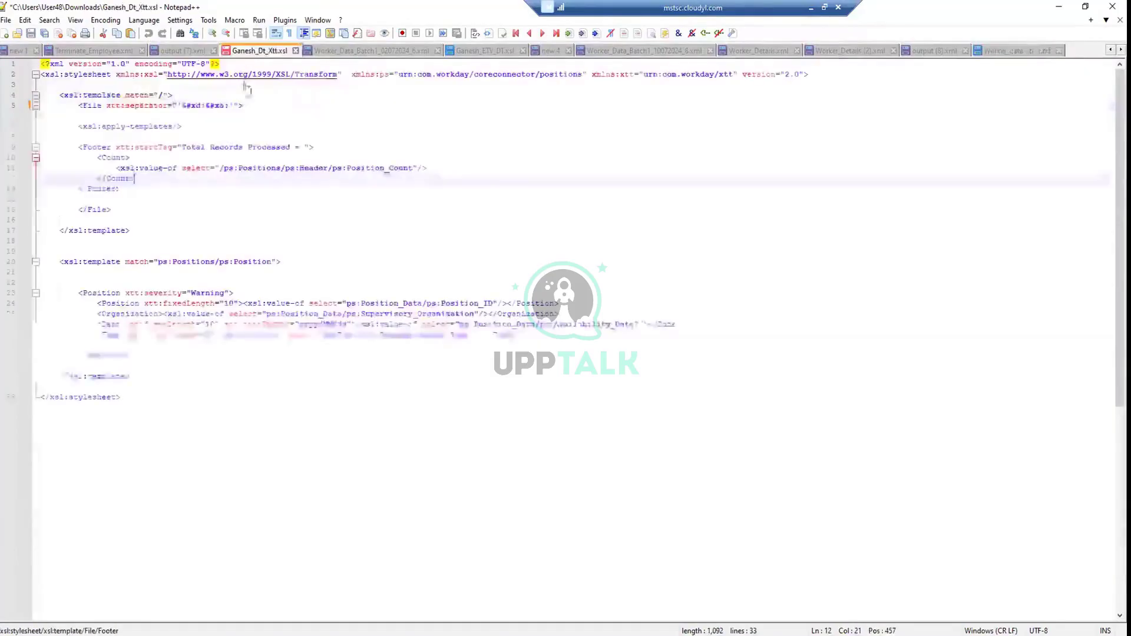
pyautogui.click(127, 199)
pyautogui.moveTo(134, 231); pyautogui.dragTo(59, 95)
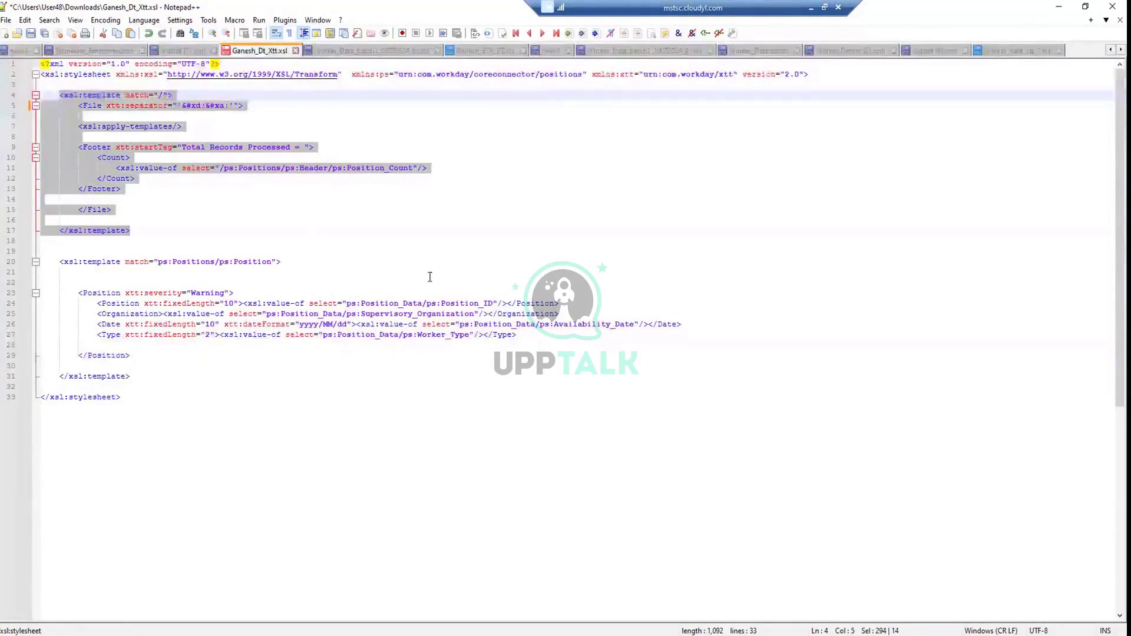
pyautogui.click(234, 315)
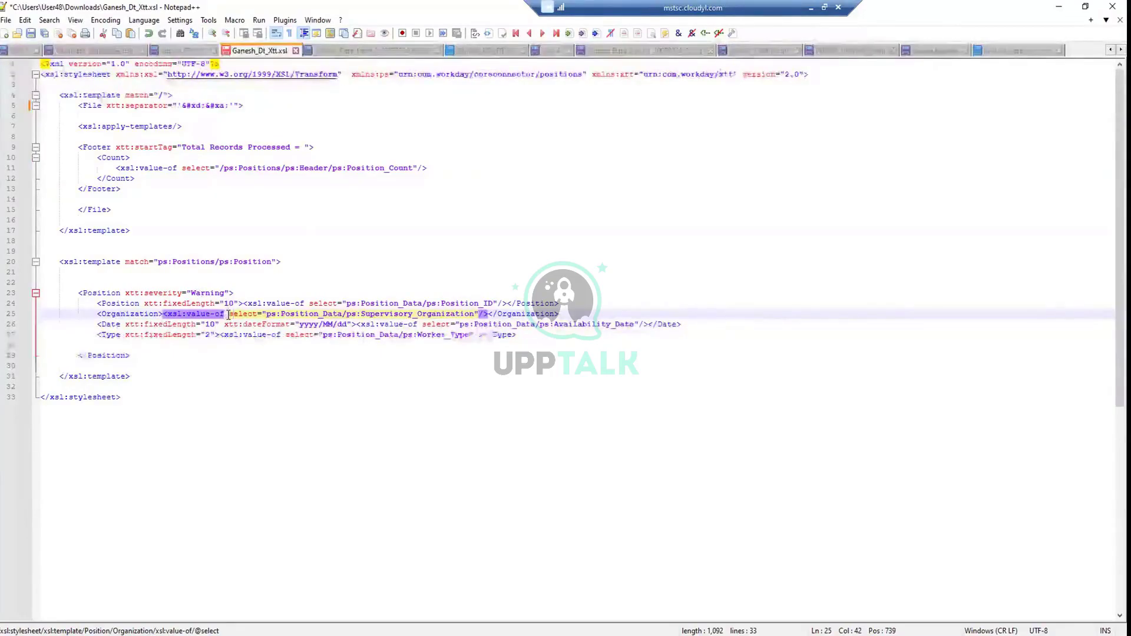
pyautogui.scroll(-1, 194, 302)
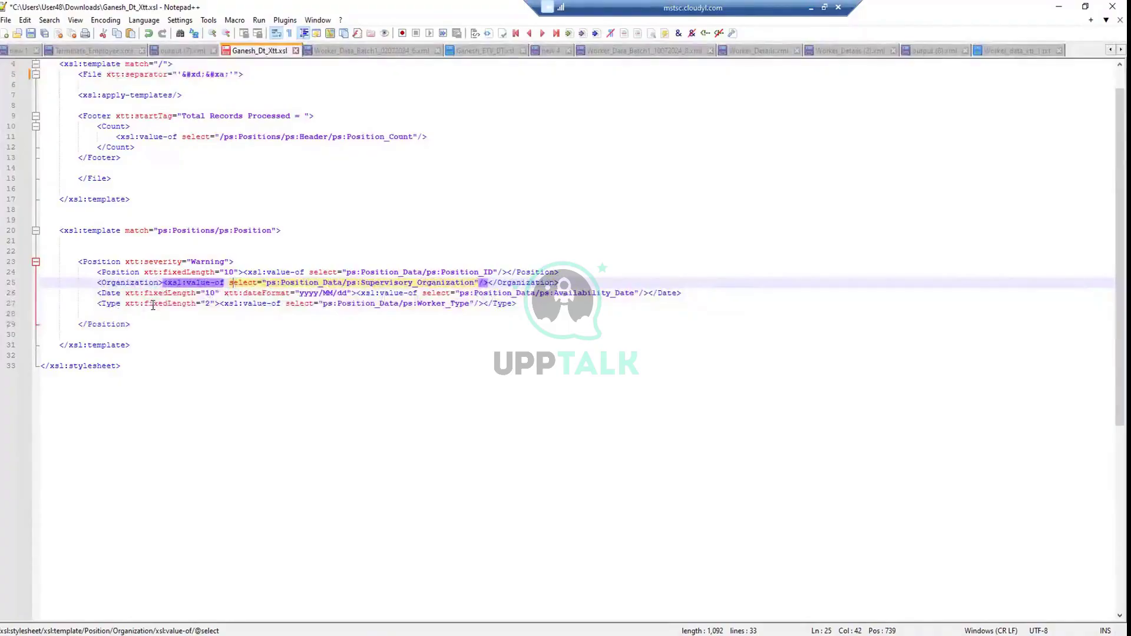
pyautogui.click(139, 283)
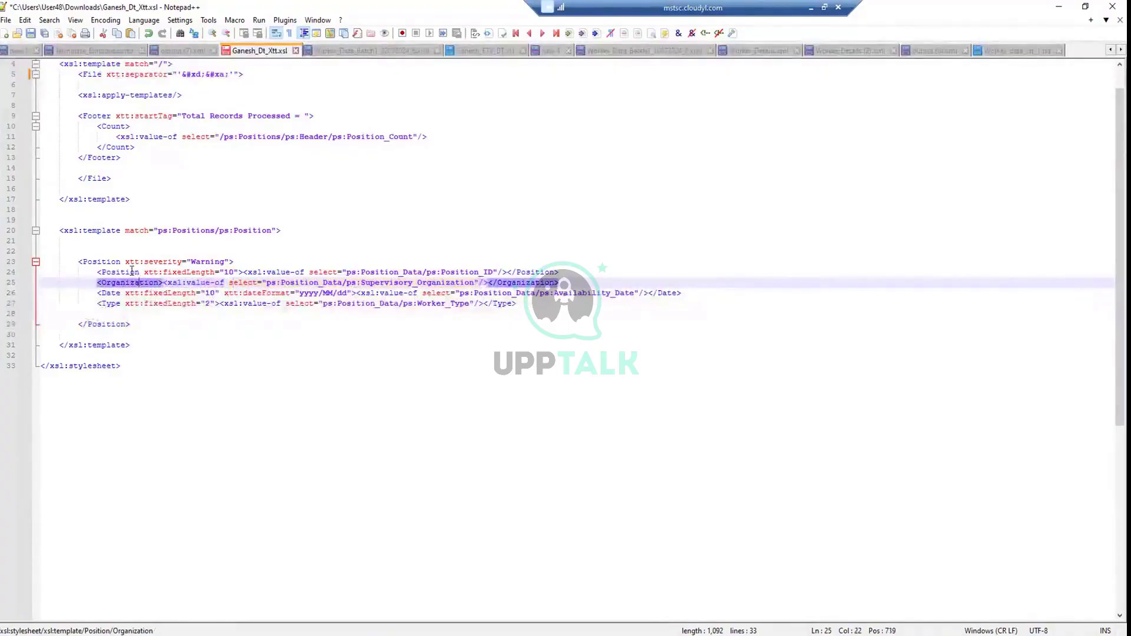
pyautogui.click(153, 293)
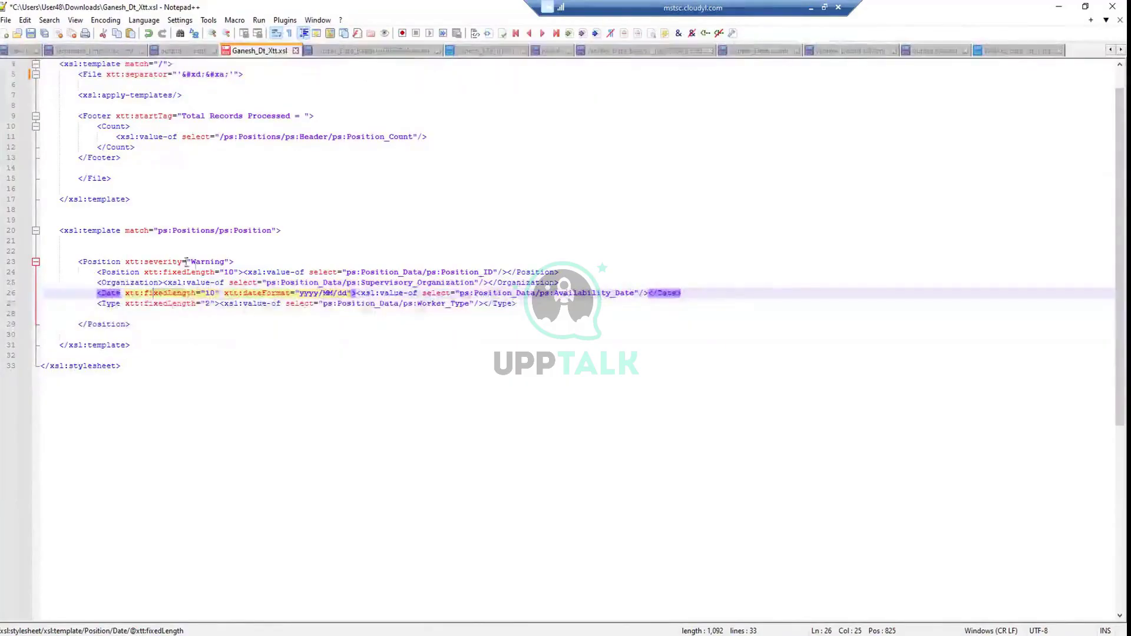
pyautogui.moveTo(231, 261); pyautogui.dragTo(123, 260)
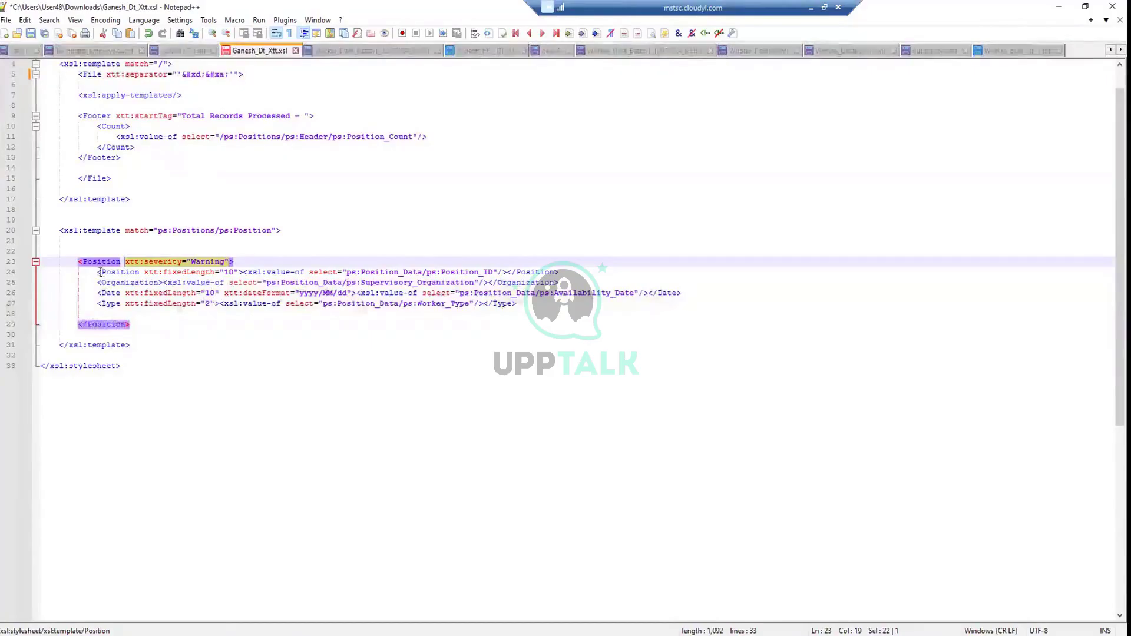
# Examine the Position_ID field and its value-of expression on line 24
pyautogui.moveTo(101, 272); pyautogui.dragTo(235, 272)
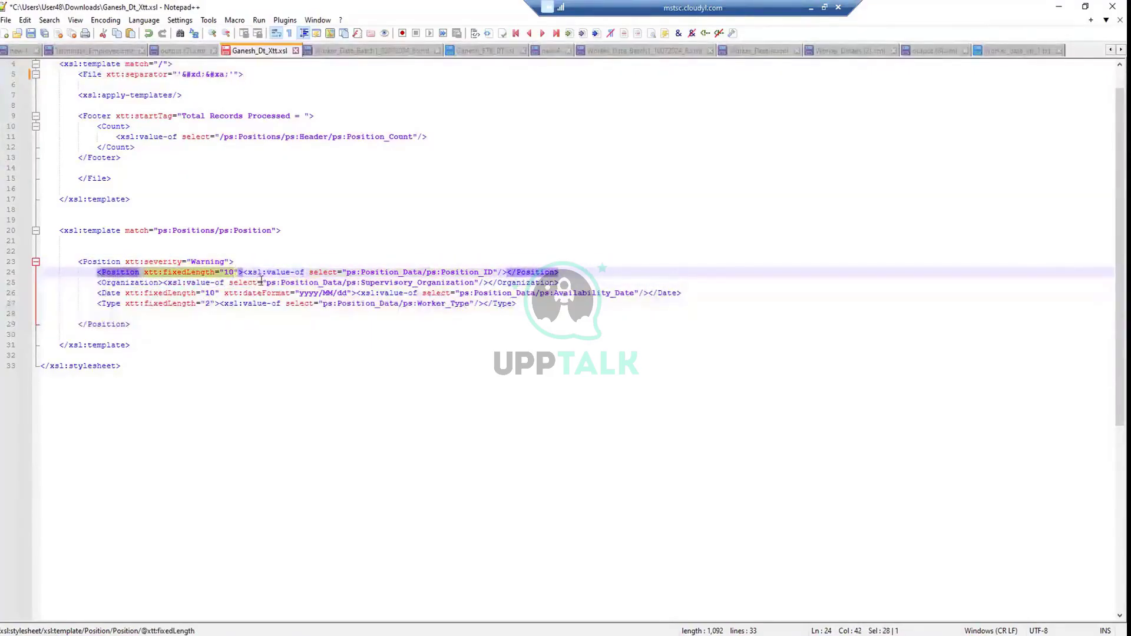
pyautogui.click(262, 282)
pyautogui.moveTo(99, 272); pyautogui.dragTo(565, 274)
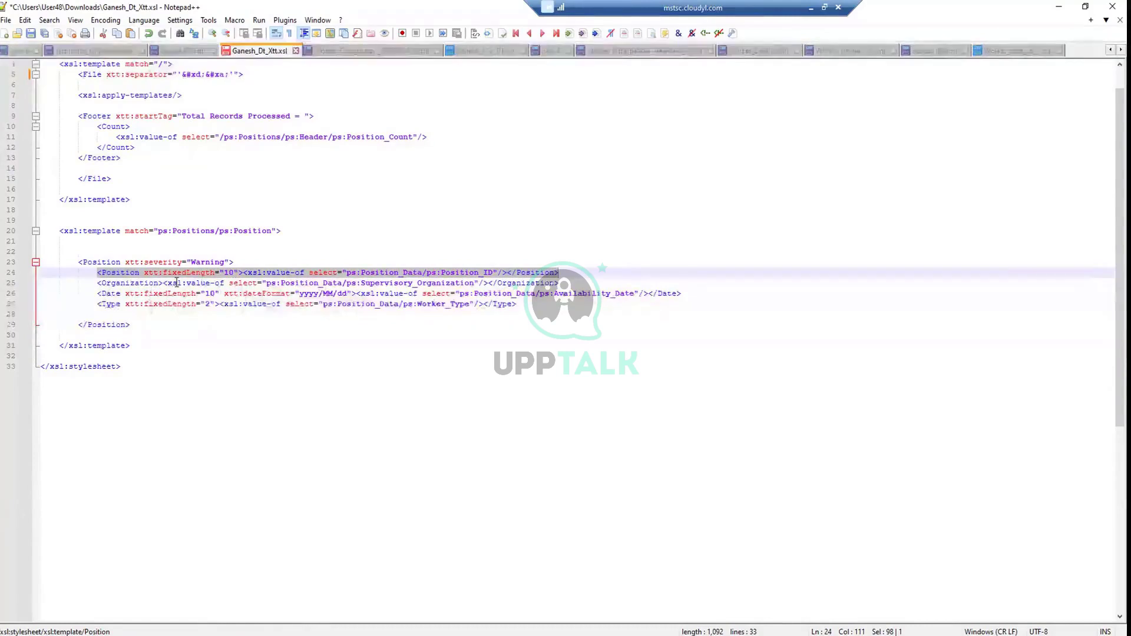
pyautogui.click(243, 273)
pyautogui.moveTo(244, 270); pyautogui.dragTo(509, 269)
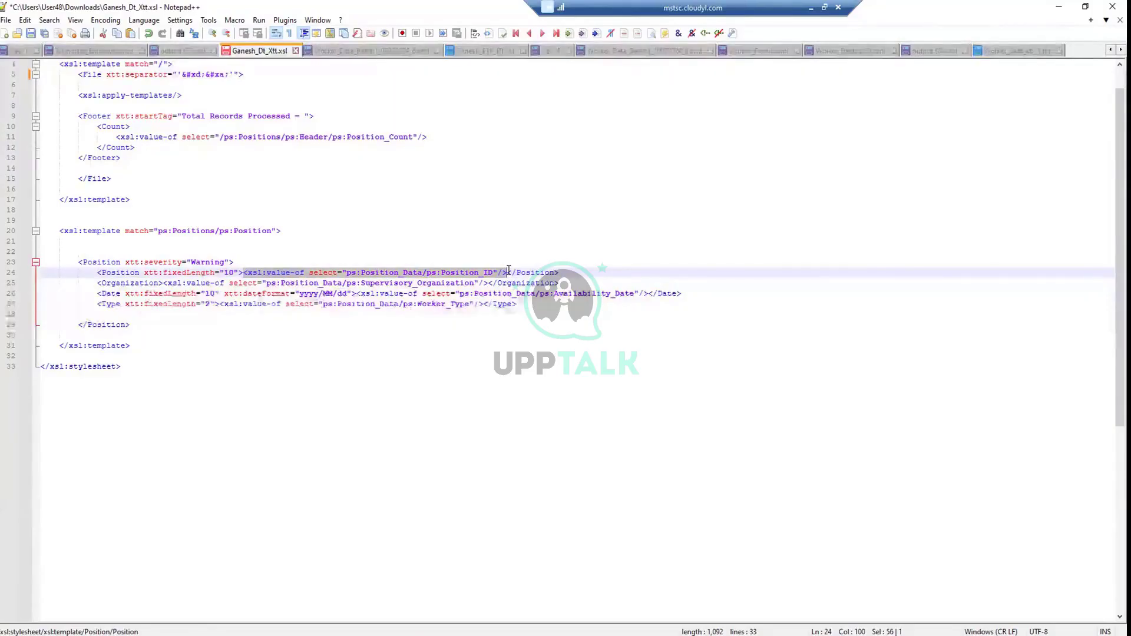
# Highlight Position's xtt:fixedLength="10" wrapping Position_ID, then view the Worker_data_xtt_1.txt output
pyautogui.click(129, 273)
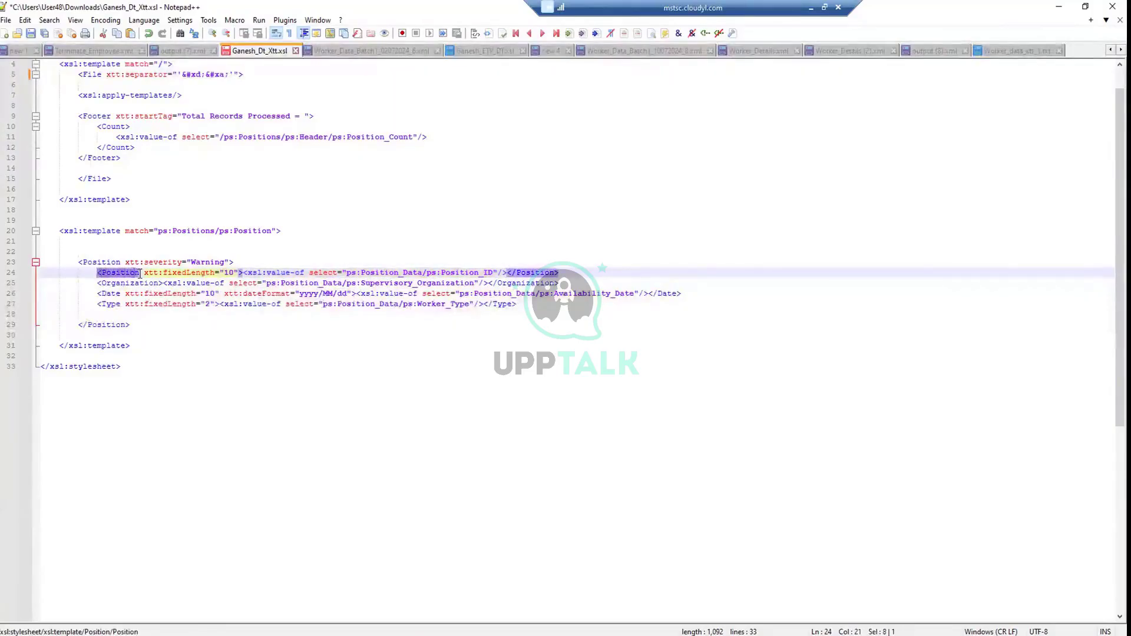
pyautogui.click(517, 270)
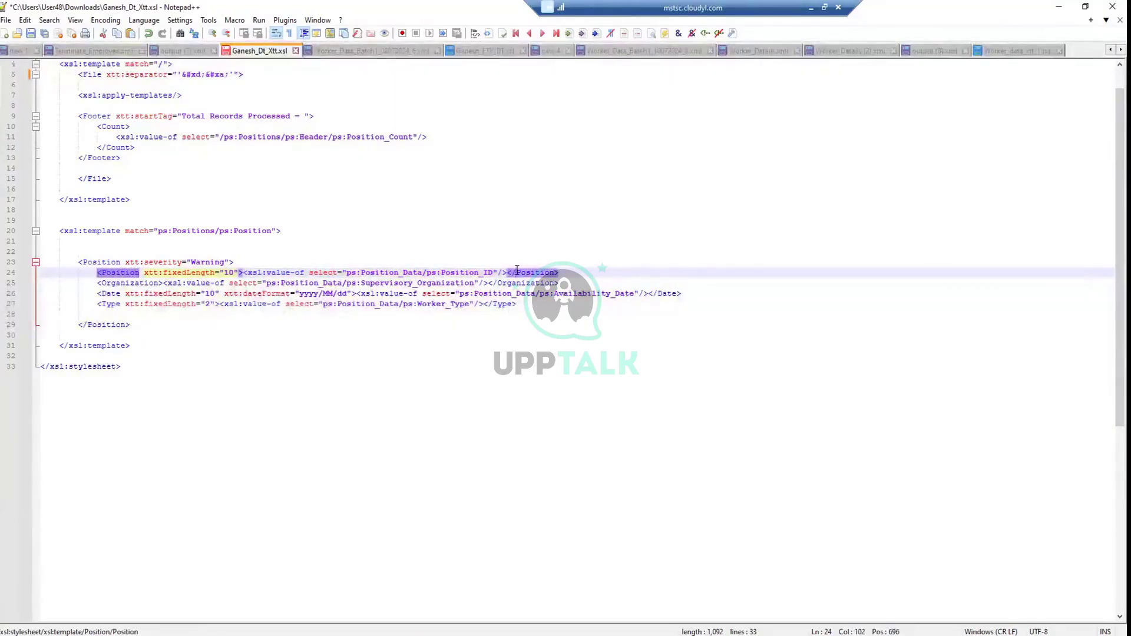
pyautogui.click(507, 272)
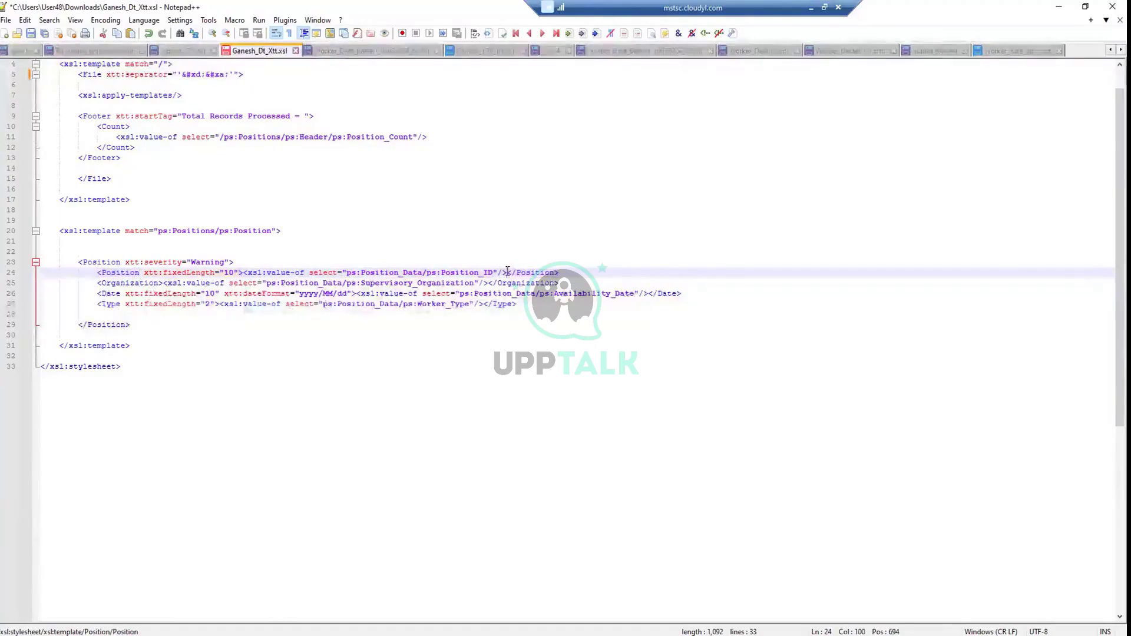
pyautogui.moveTo(507, 273); pyautogui.dragTo(246, 275)
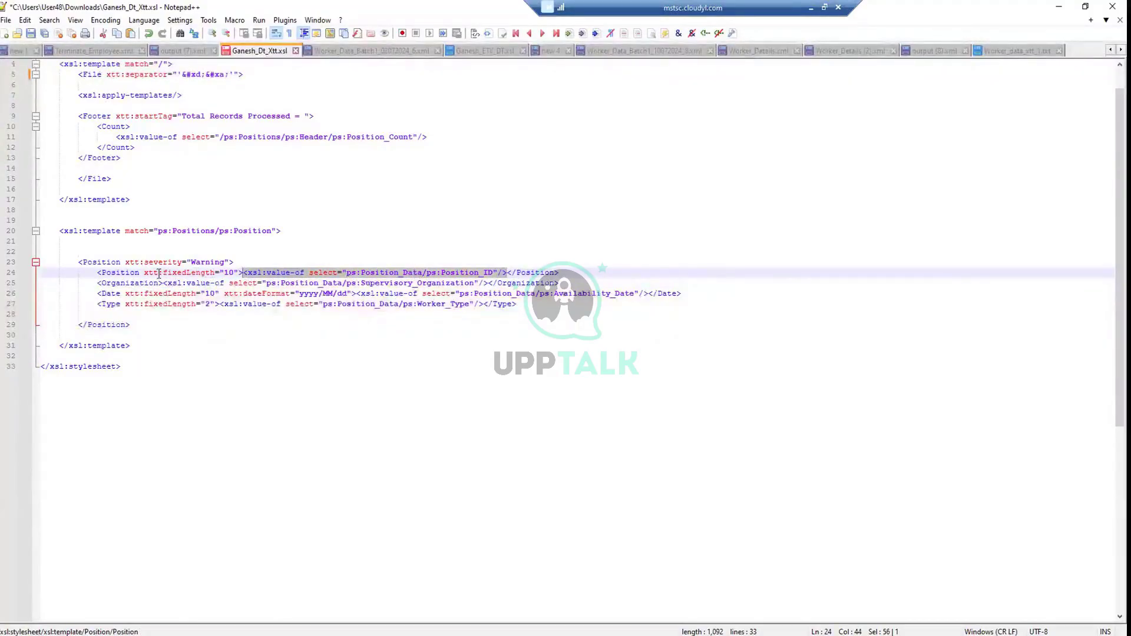
pyautogui.moveTo(146, 272); pyautogui.dragTo(240, 273)
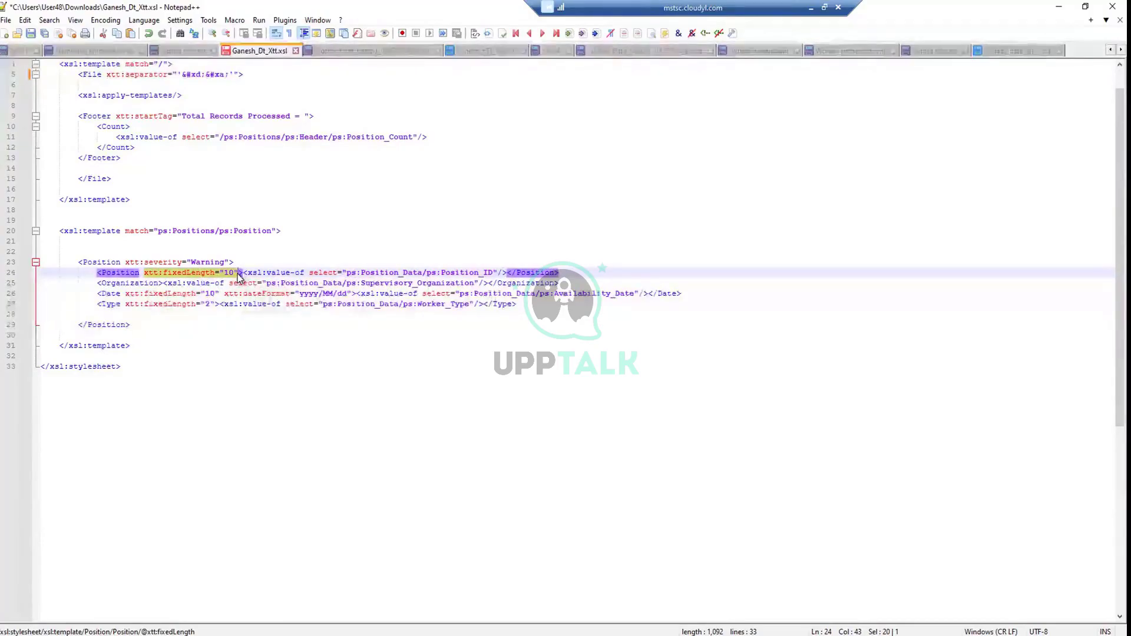
pyautogui.click(1016, 52)
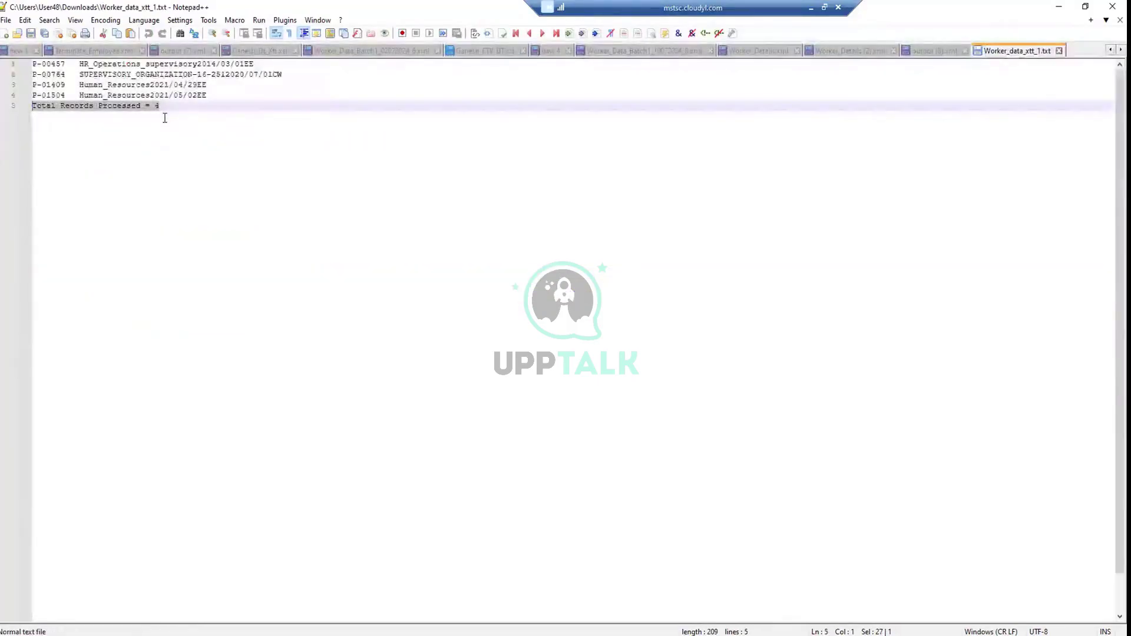
# Verify P-00457 is padded with trailing spaces to 10 characters, then go back to Ganesh_Dt_Xtt.xsl
pyautogui.click(65, 63)
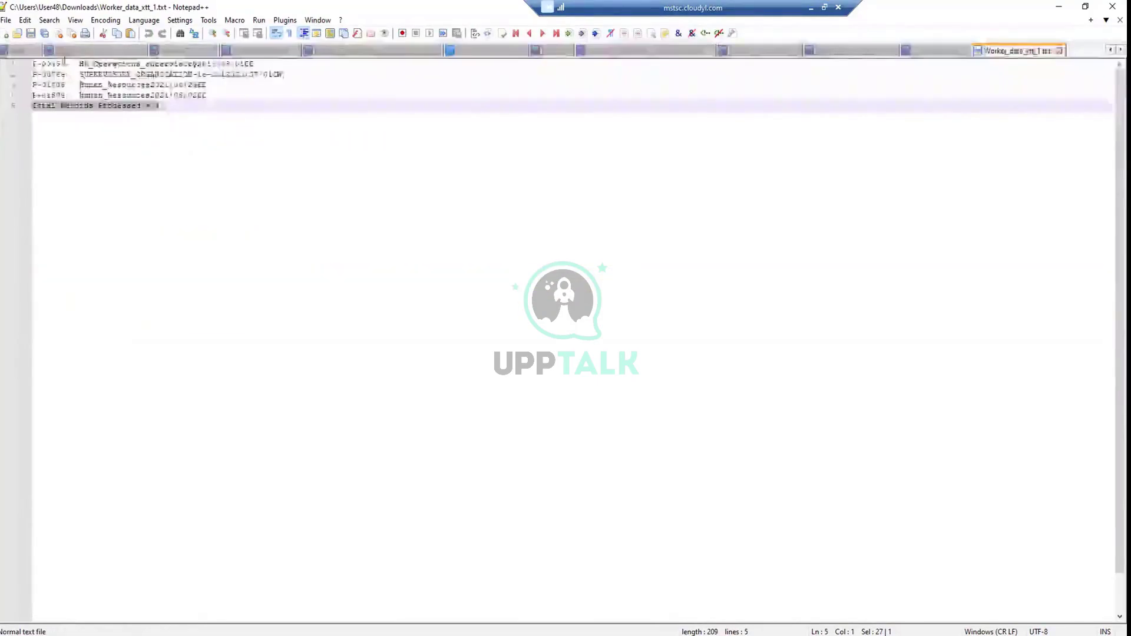
pyautogui.hotkey('shift', 'Home')
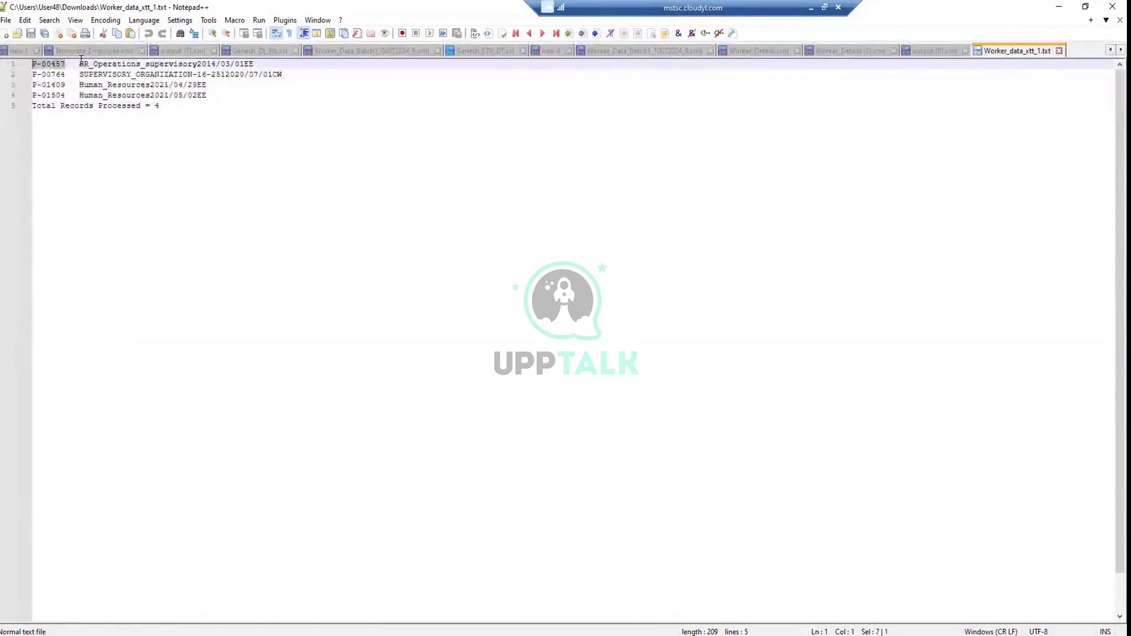
pyautogui.click(78, 61)
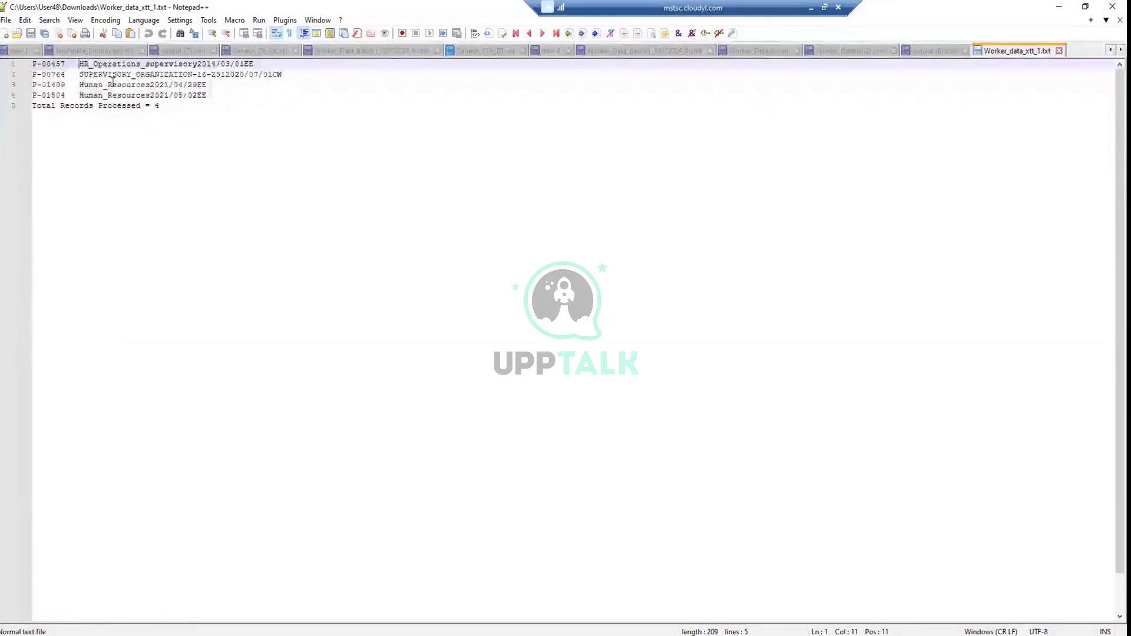
pyautogui.press('Left')
pyautogui.press('Left')
pyautogui.press('Left')
pyautogui.press('Right')
pyautogui.press('Right')
pyautogui.press('Right')
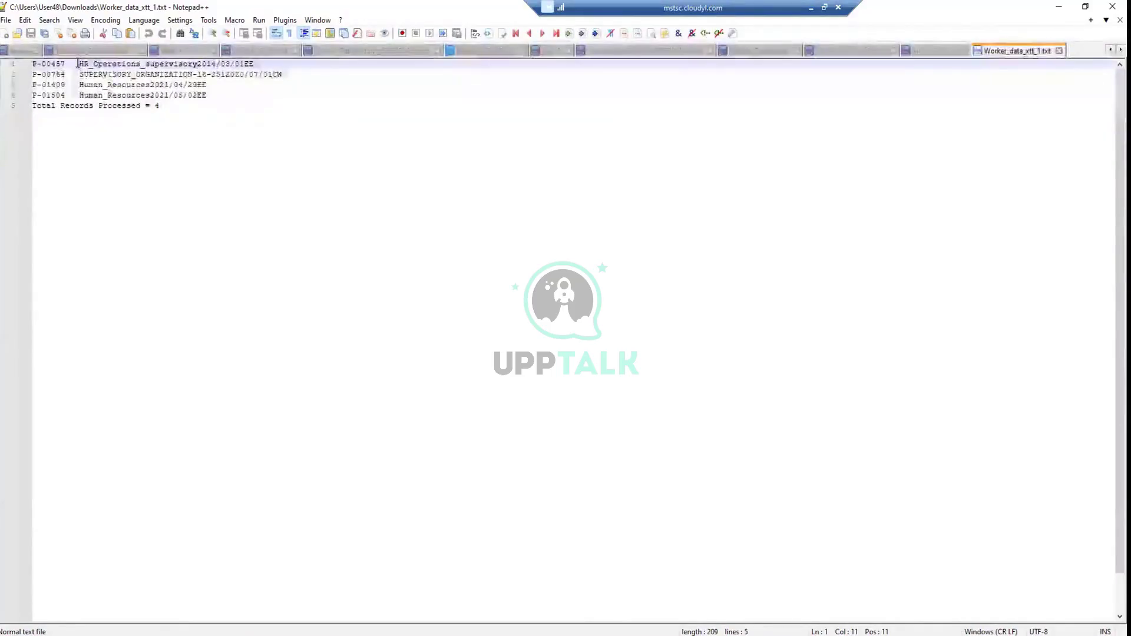
pyautogui.moveTo(77, 63); pyautogui.dragTo(66, 64)
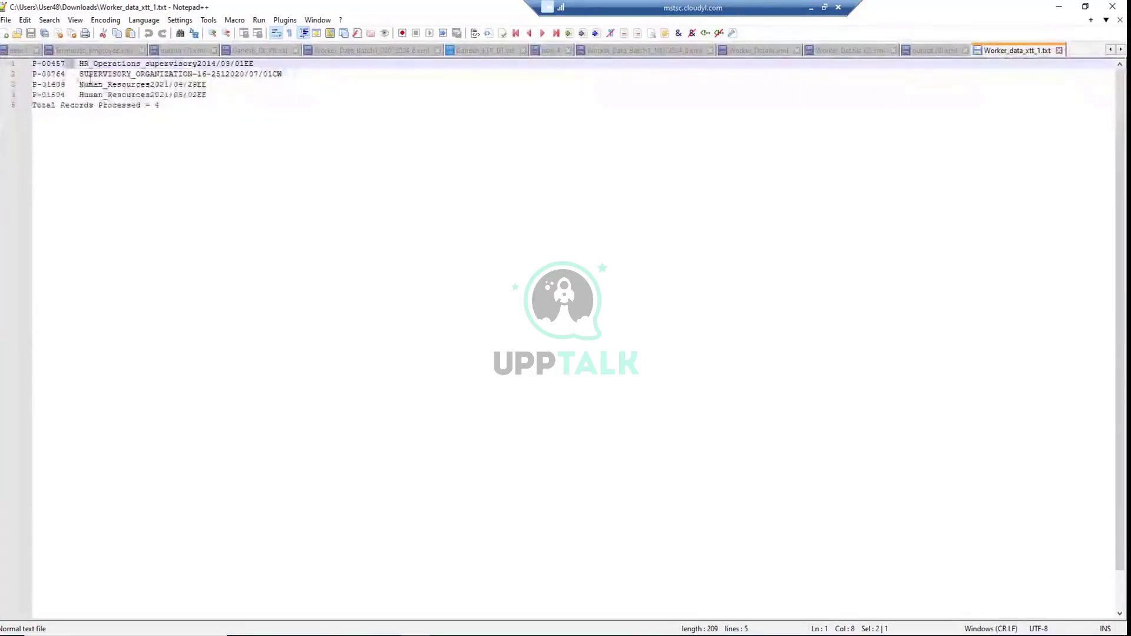
pyautogui.click(255, 49)
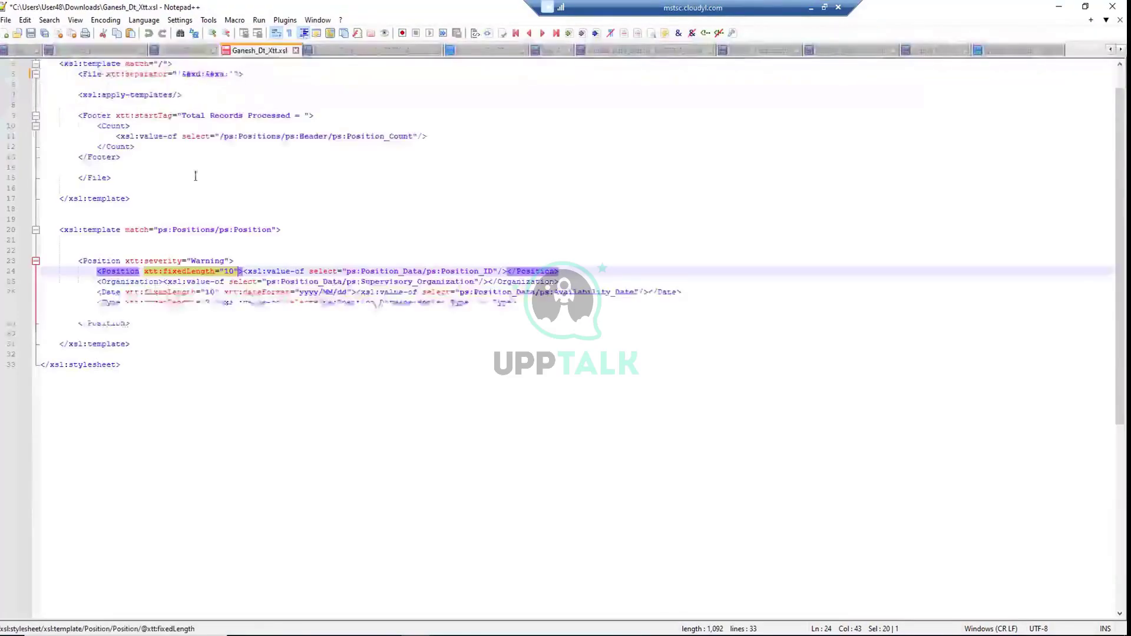
# Highlight the Organization element on line 25, then return to the Worker_data_xtt_1.txt output
pyautogui.click(160, 281)
pyautogui.moveTo(160, 282); pyautogui.dragTo(103, 279)
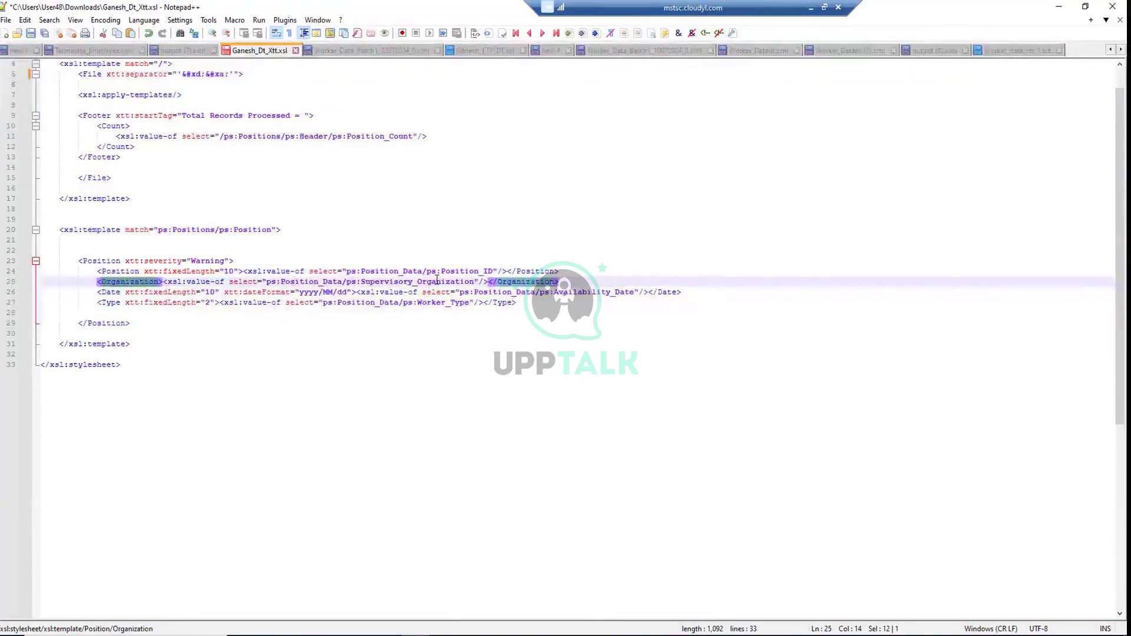
pyautogui.click(1001, 50)
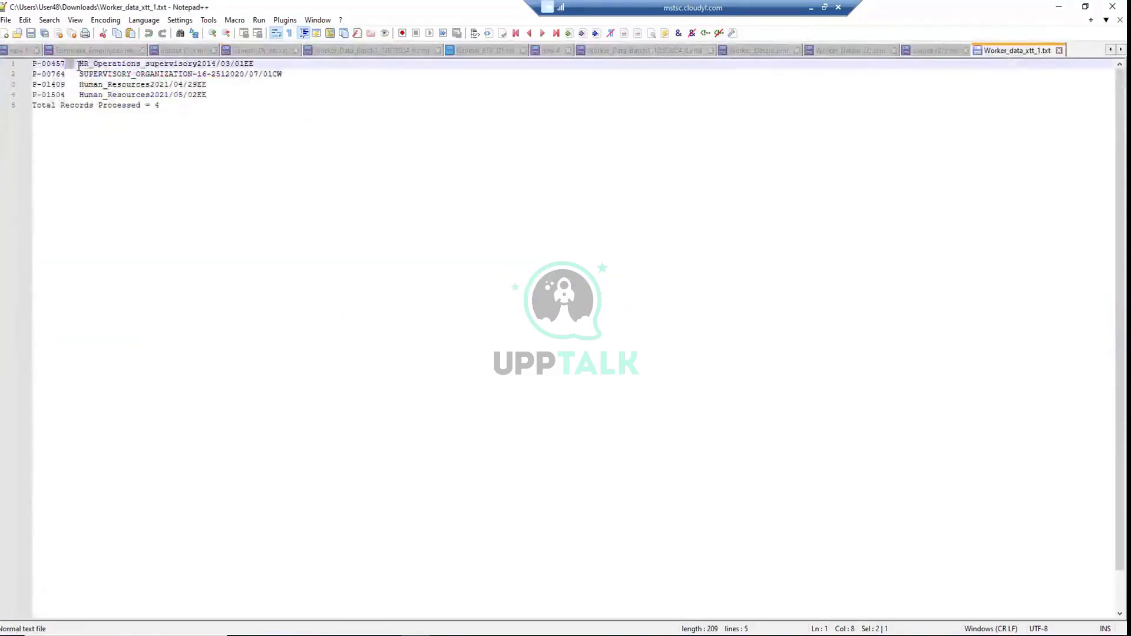
pyautogui.moveTo(78, 61); pyautogui.dragTo(195, 63)
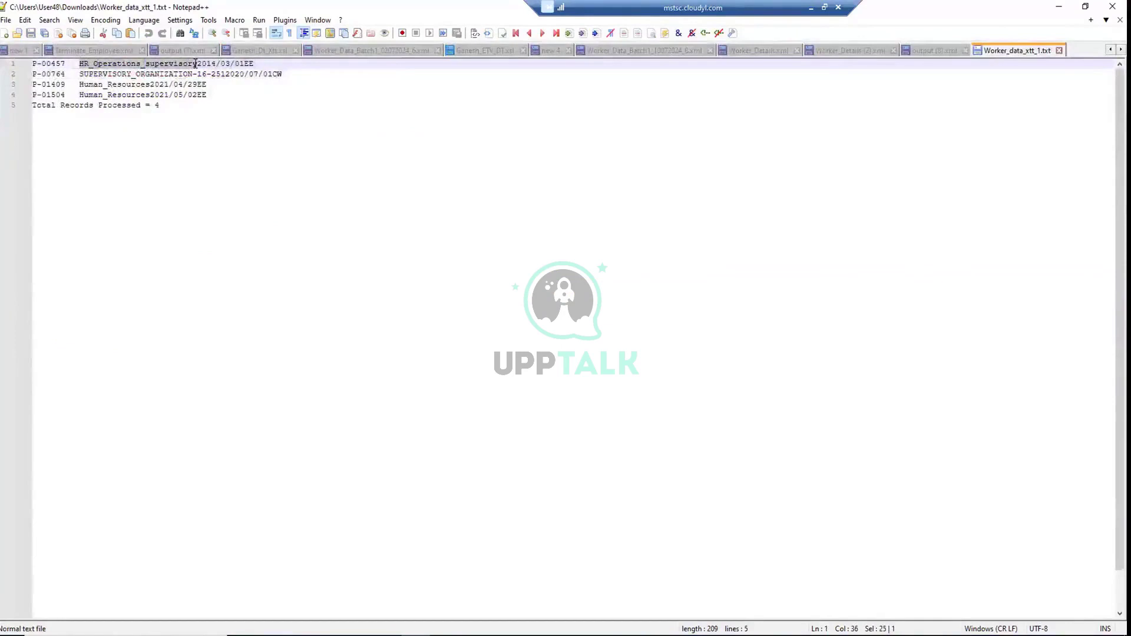
pyautogui.moveTo(195, 63); pyautogui.dragTo(193, 60)
pyautogui.click(257, 52)
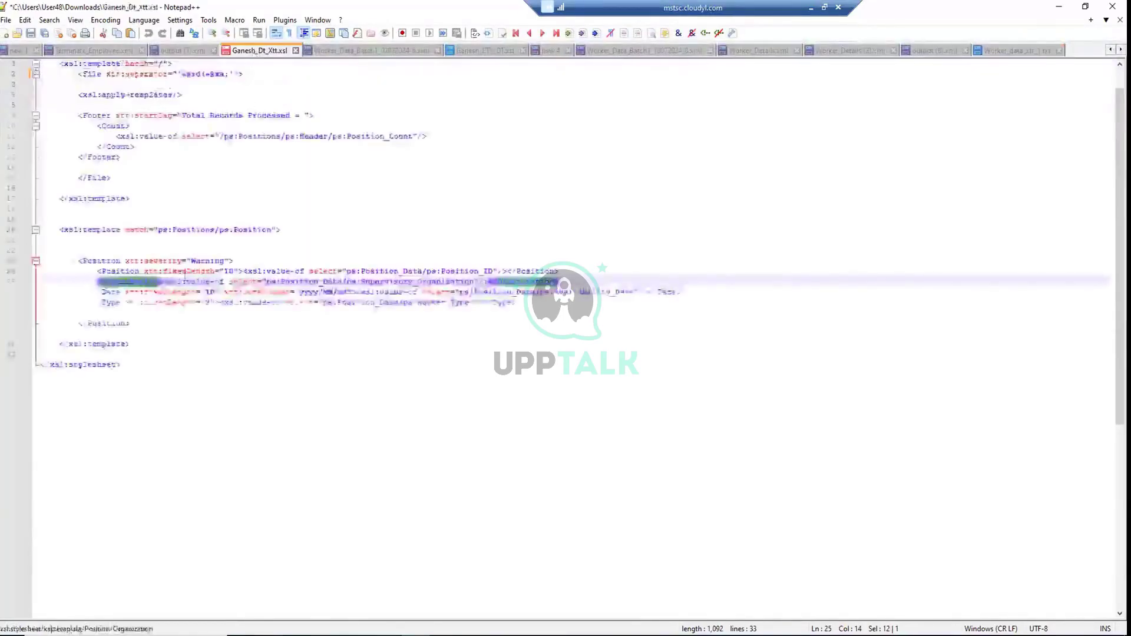
pyautogui.click(162, 282)
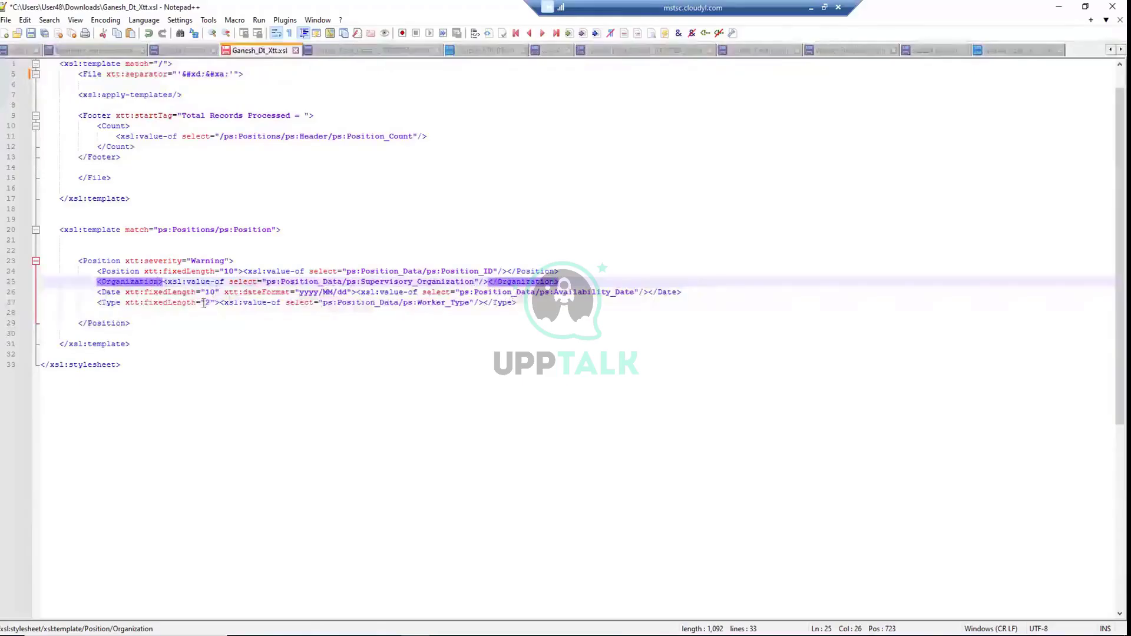
pyautogui.click(129, 293)
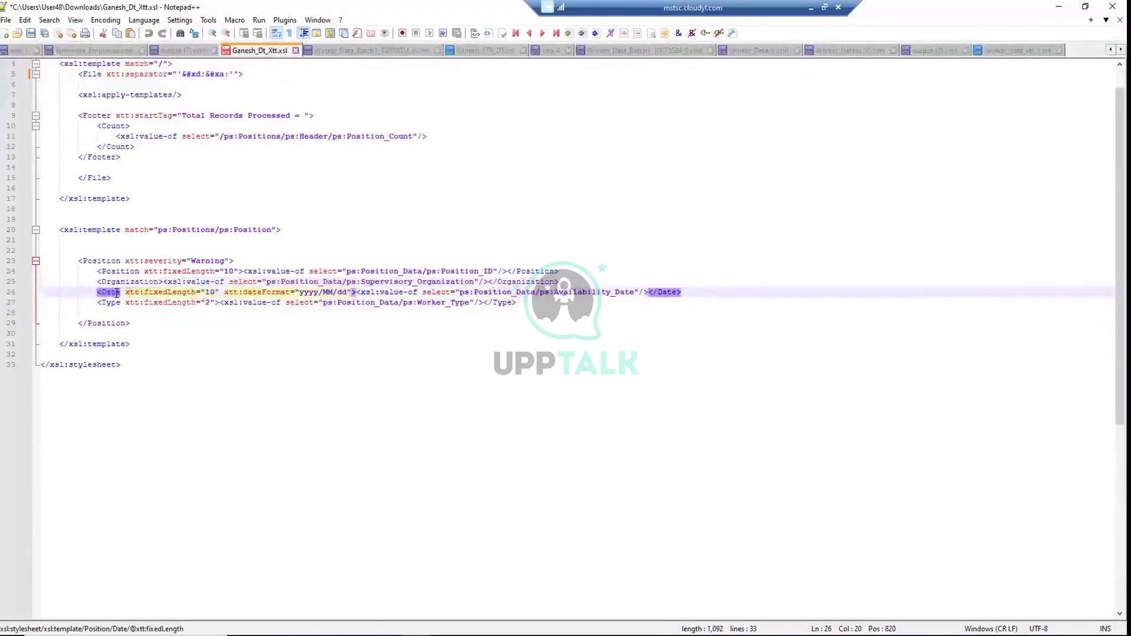
pyautogui.moveTo(356, 302); pyautogui.dragTo(218, 292)
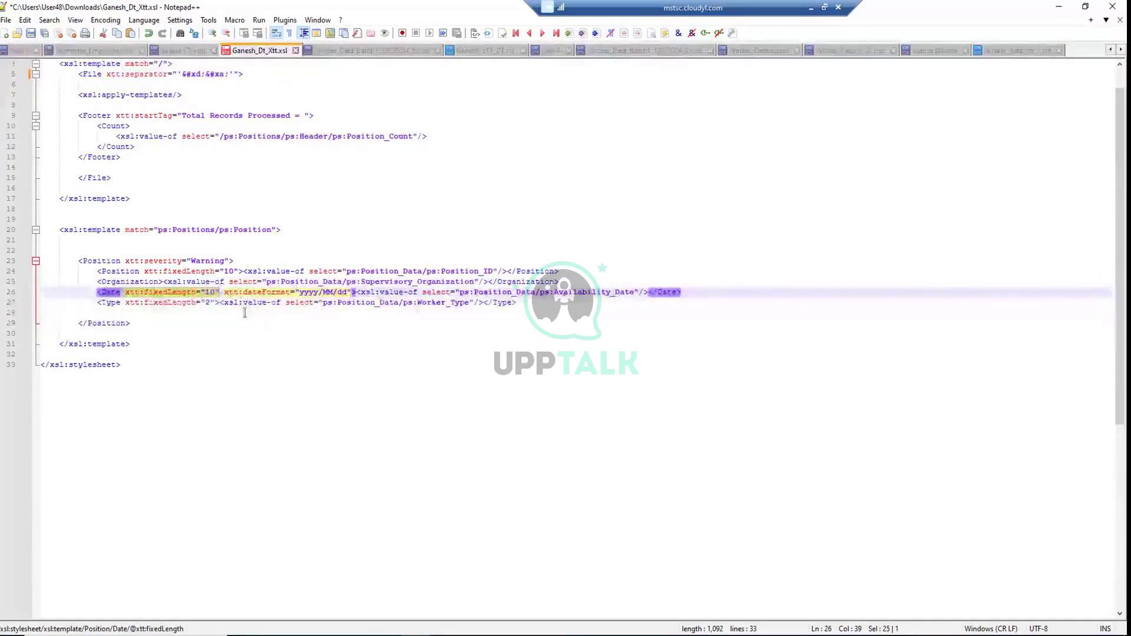
pyautogui.scroll(1, 244, 312)
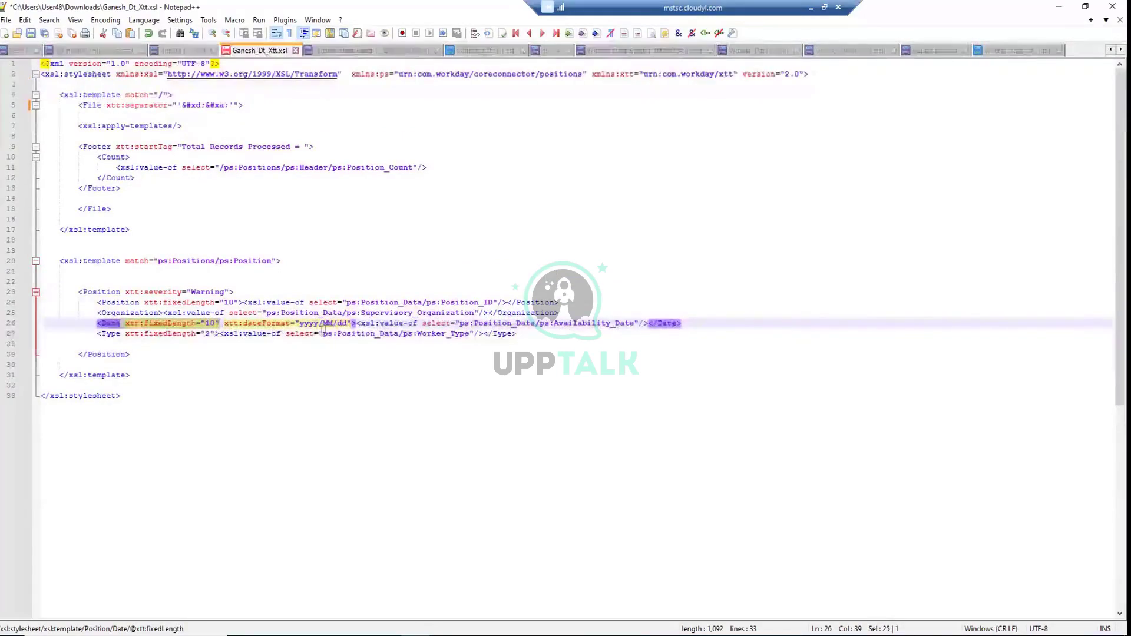
pyautogui.click(1024, 51)
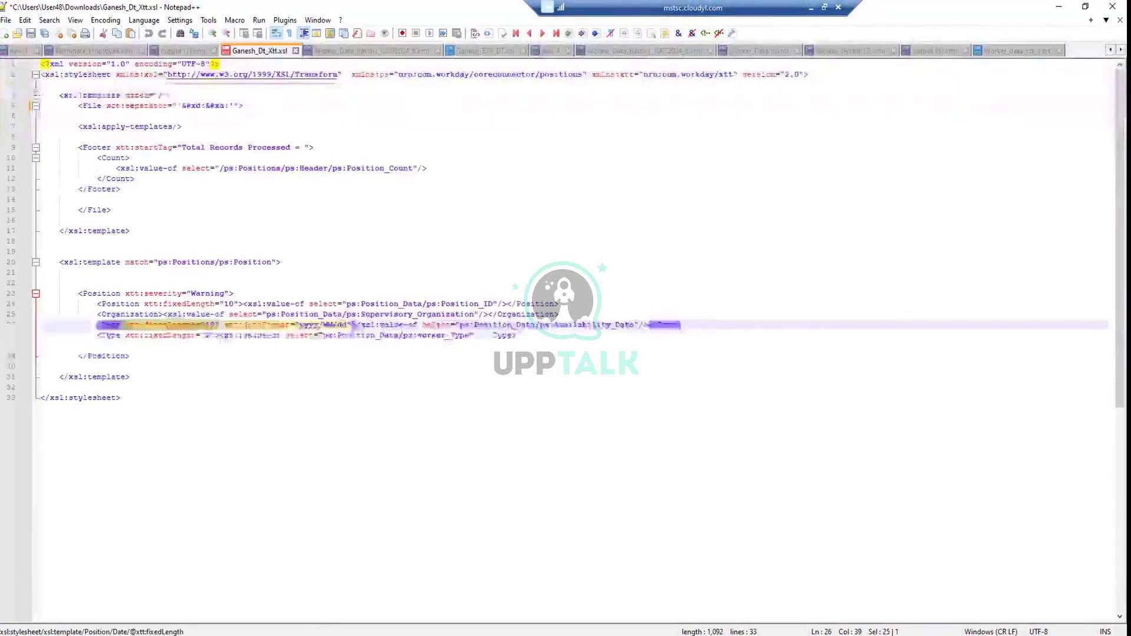
pyautogui.click(347, 334)
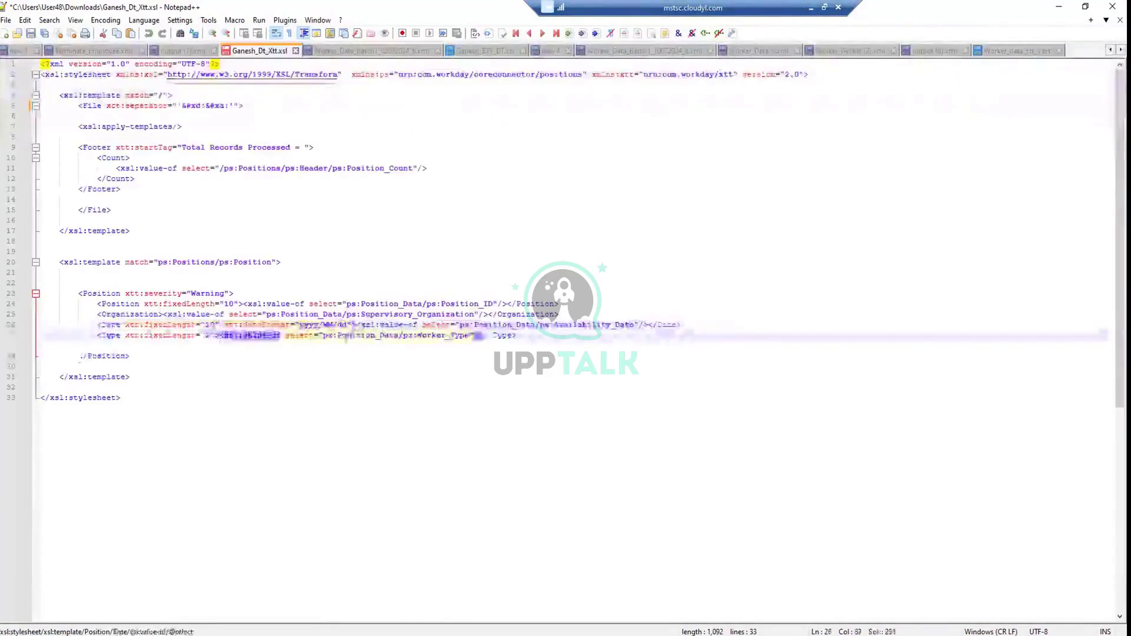
pyautogui.click(350, 324)
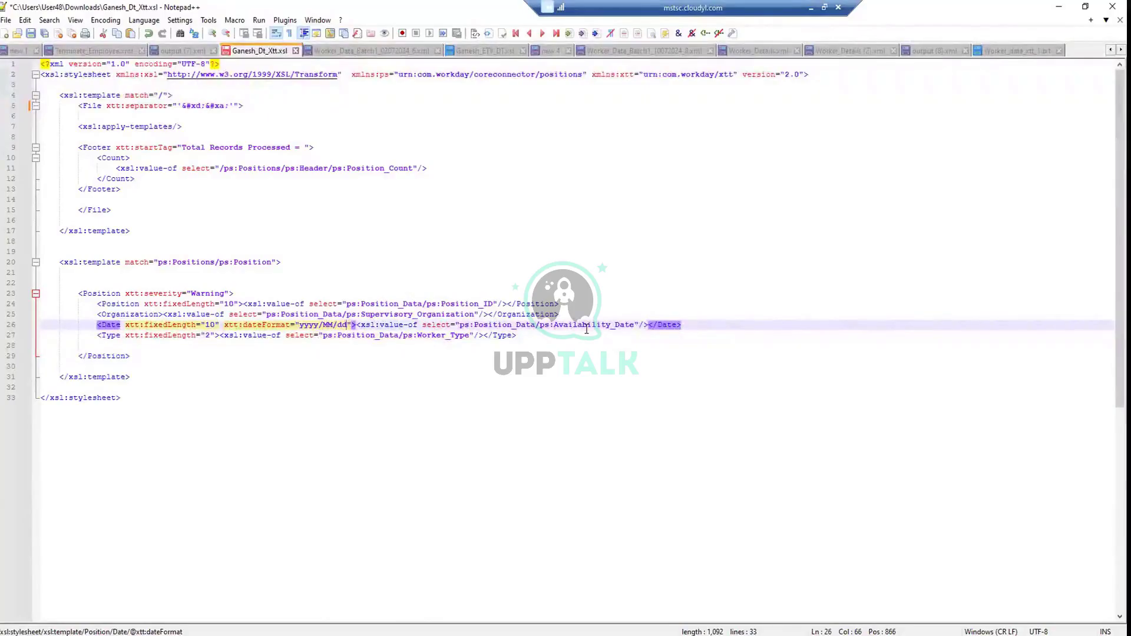
pyautogui.moveTo(400, 324); pyautogui.dragTo(642, 327)
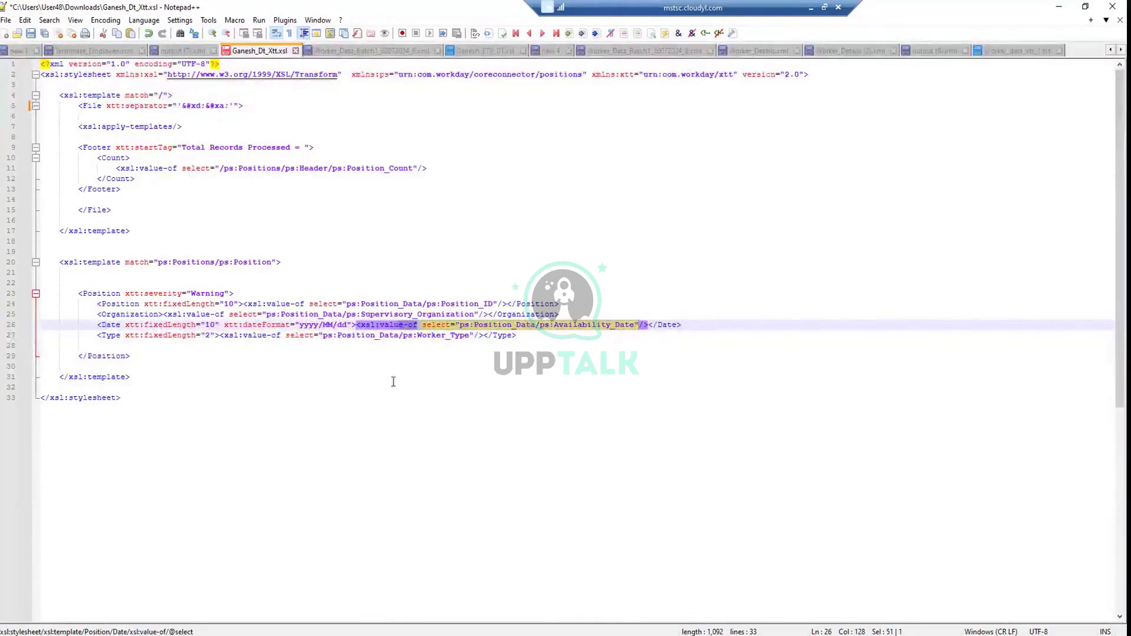
pyautogui.moveTo(145, 336); pyautogui.dragTo(211, 337)
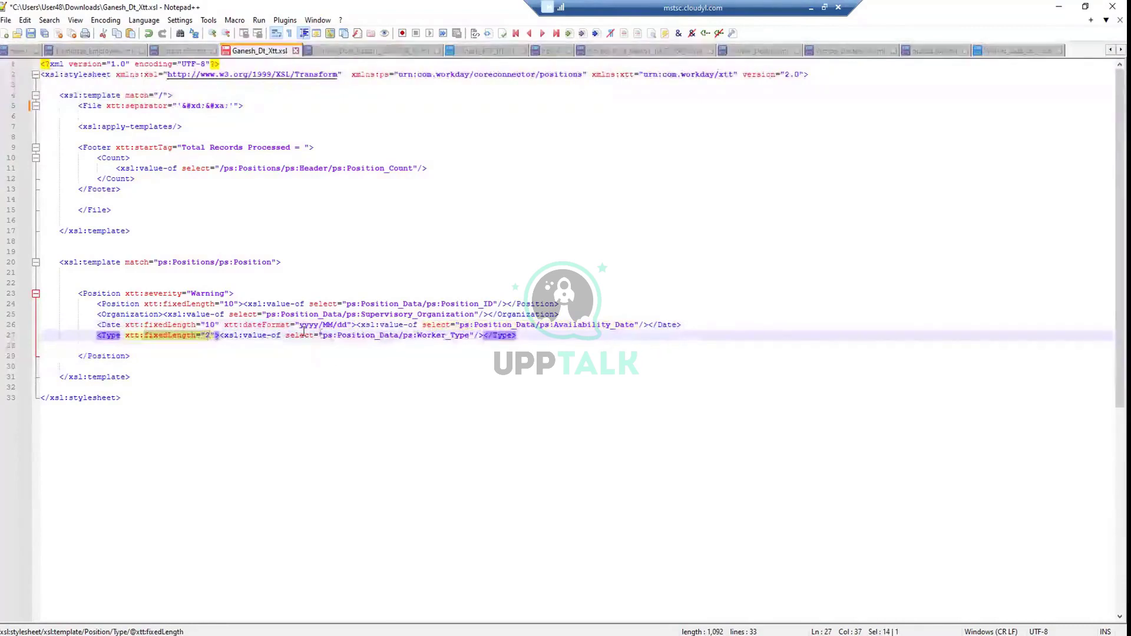
pyautogui.click(416, 336)
pyautogui.moveTo(393, 336); pyautogui.dragTo(492, 336)
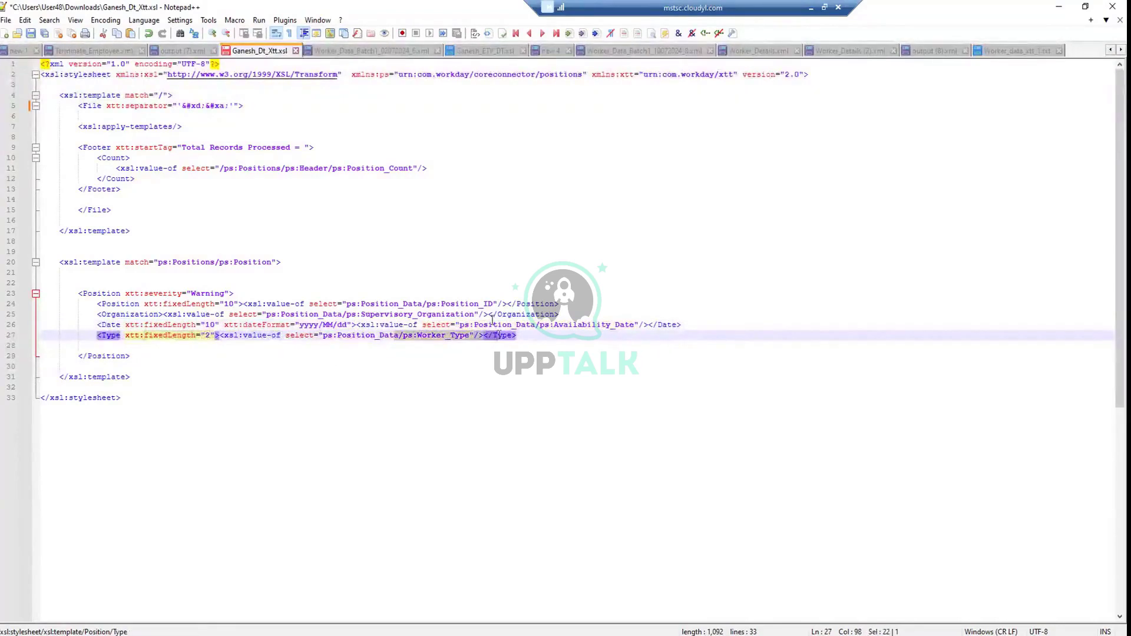
pyautogui.click(1017, 51)
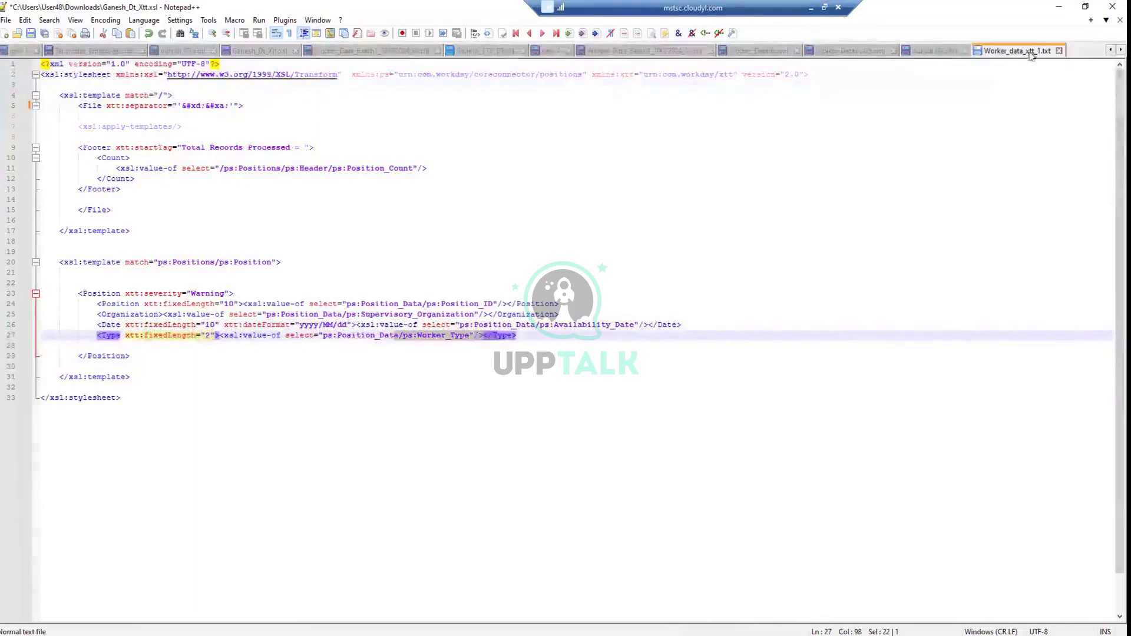
# Point out the EE worker type in the output, then walk through the stylesheet from the Count element onward
pyautogui.moveTo(197, 85); pyautogui.dragTo(207, 84)
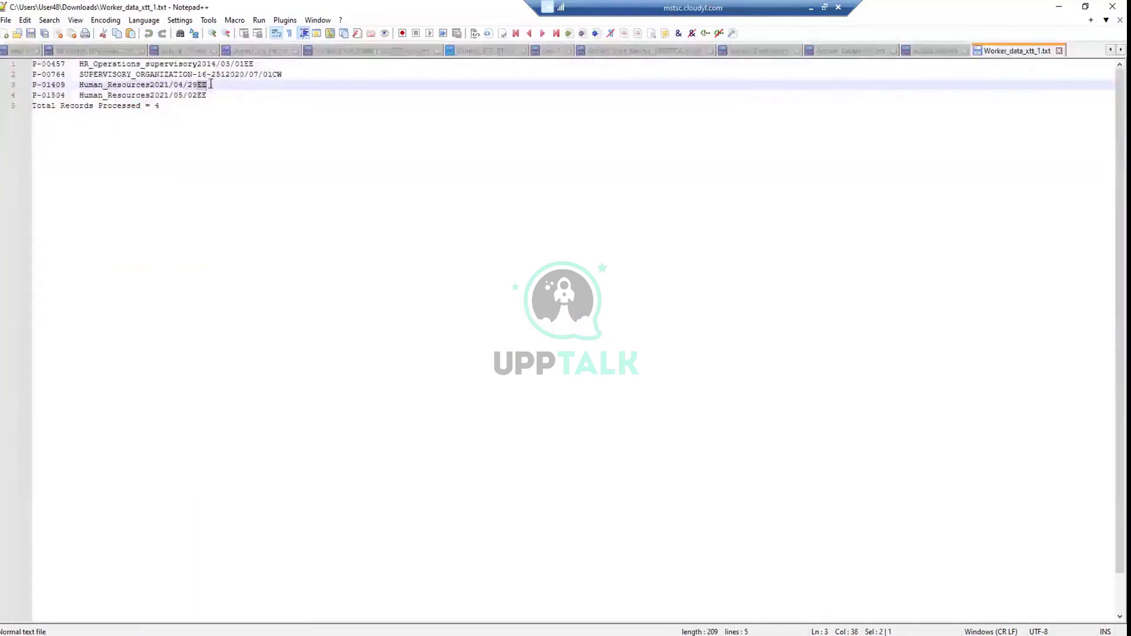
pyautogui.moveTo(278, 73); pyautogui.dragTo(288, 73)
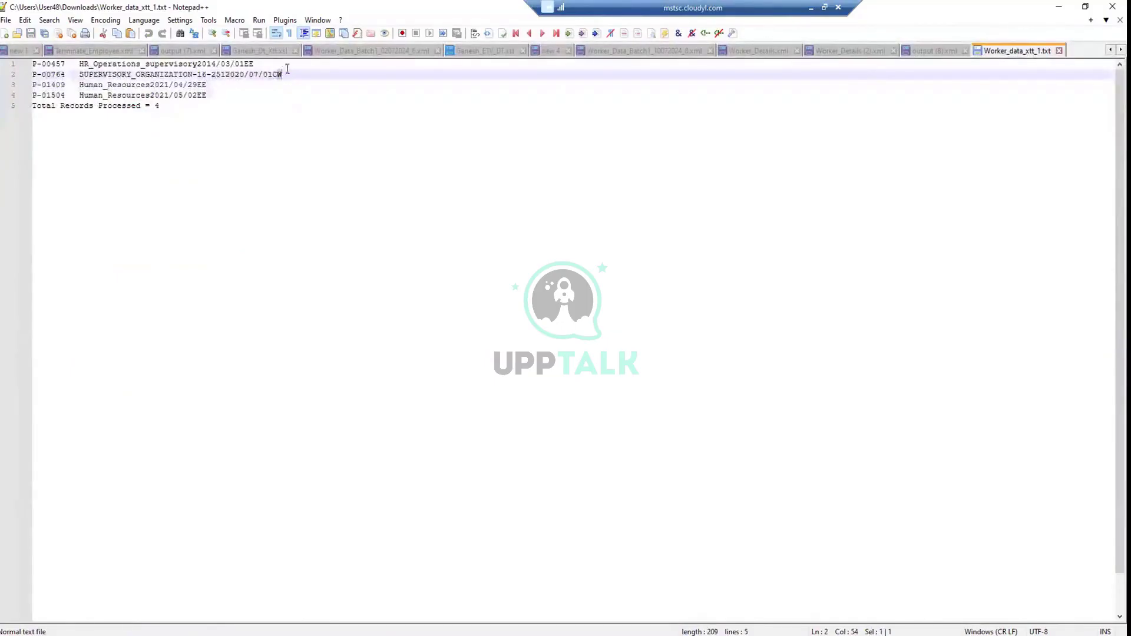
pyautogui.click(250, 51)
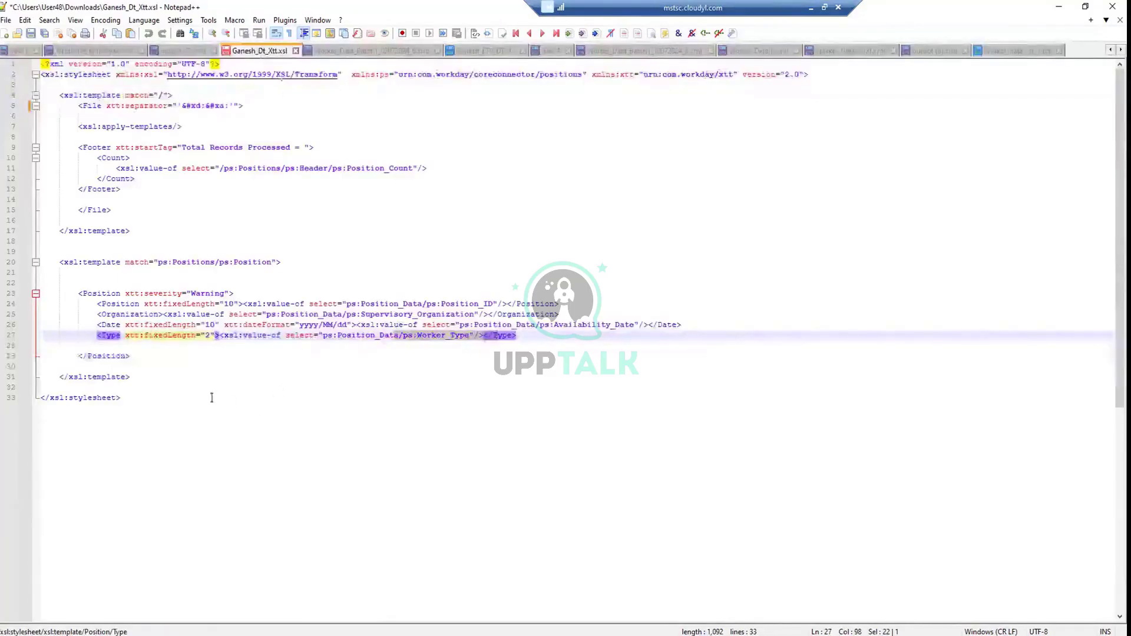
pyautogui.click(147, 388)
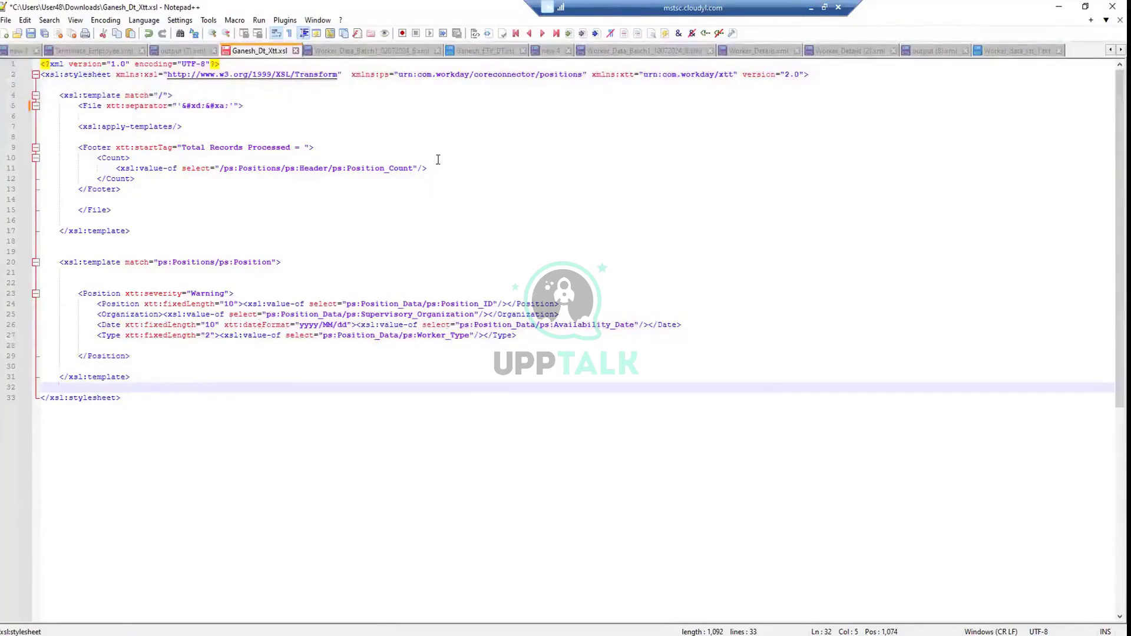
pyautogui.click(121, 398)
pyautogui.moveTo(121, 398); pyautogui.dragTo(59, 168)
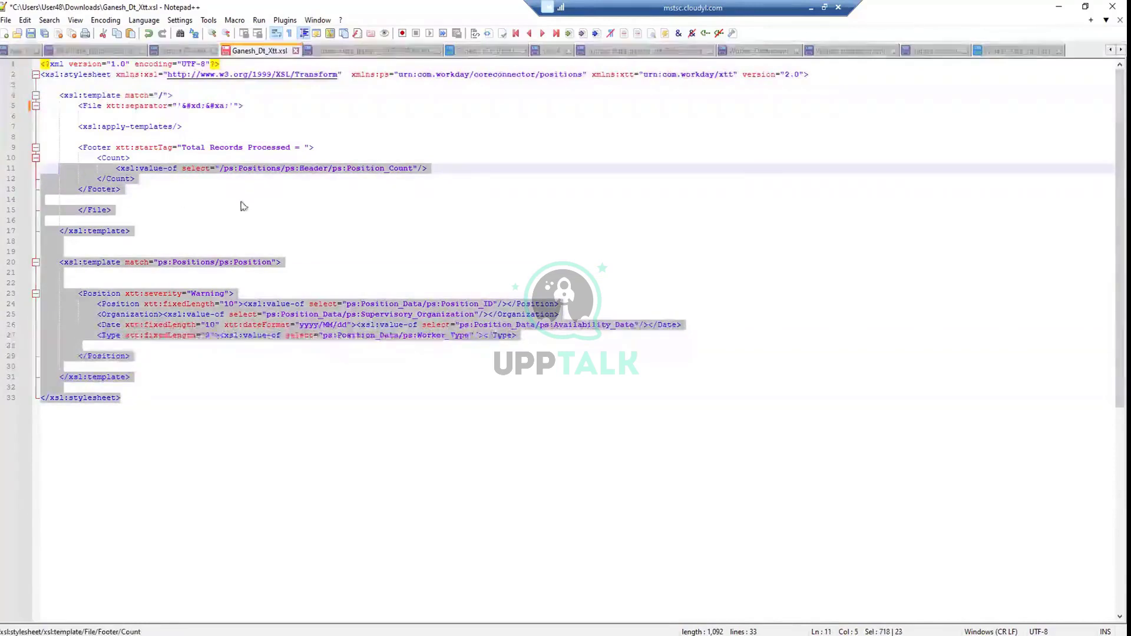
pyautogui.click(284, 203)
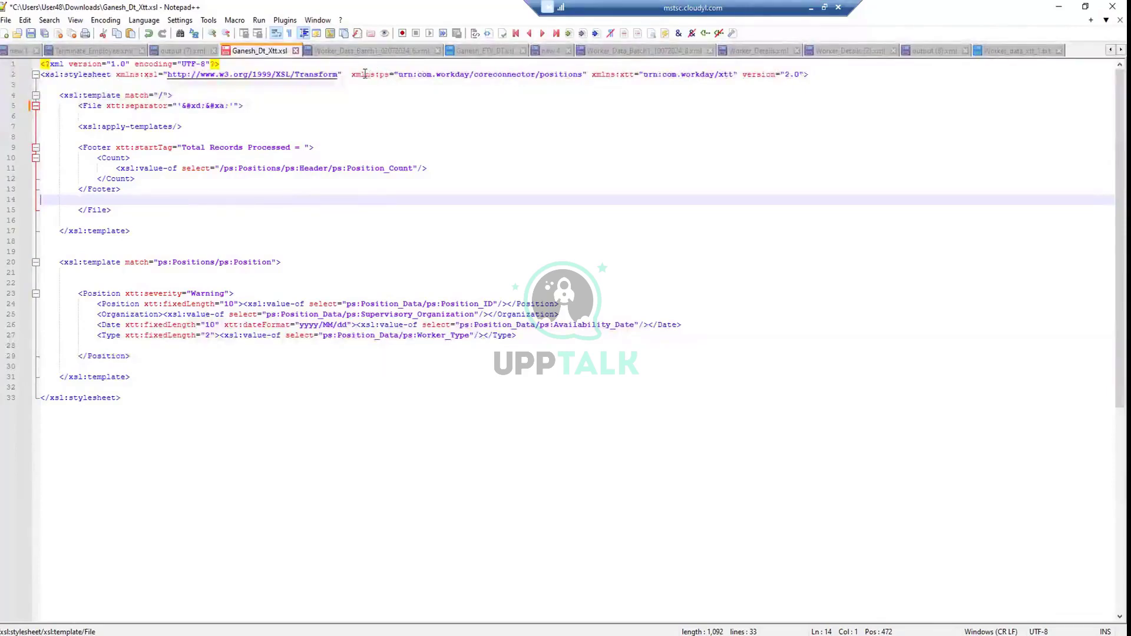
# Explain the ps namespace and full stylesheet code, then save Ganesh_Dt_Xtt.xsl
pyautogui.moveTo(366, 73); pyautogui.dragTo(413, 74)
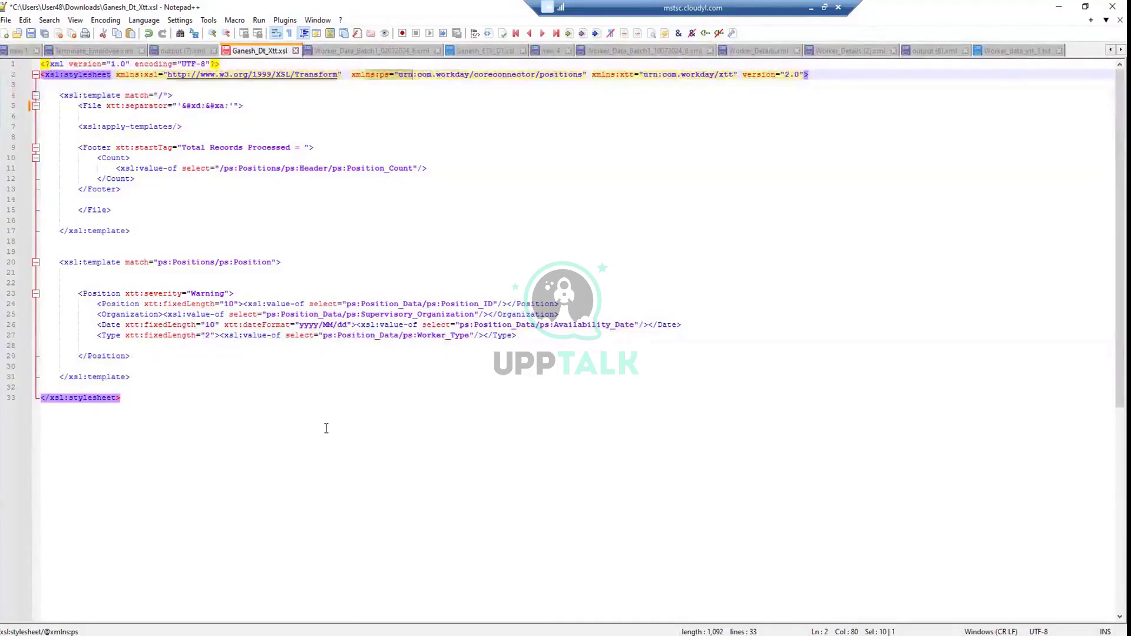
pyautogui.click(140, 397)
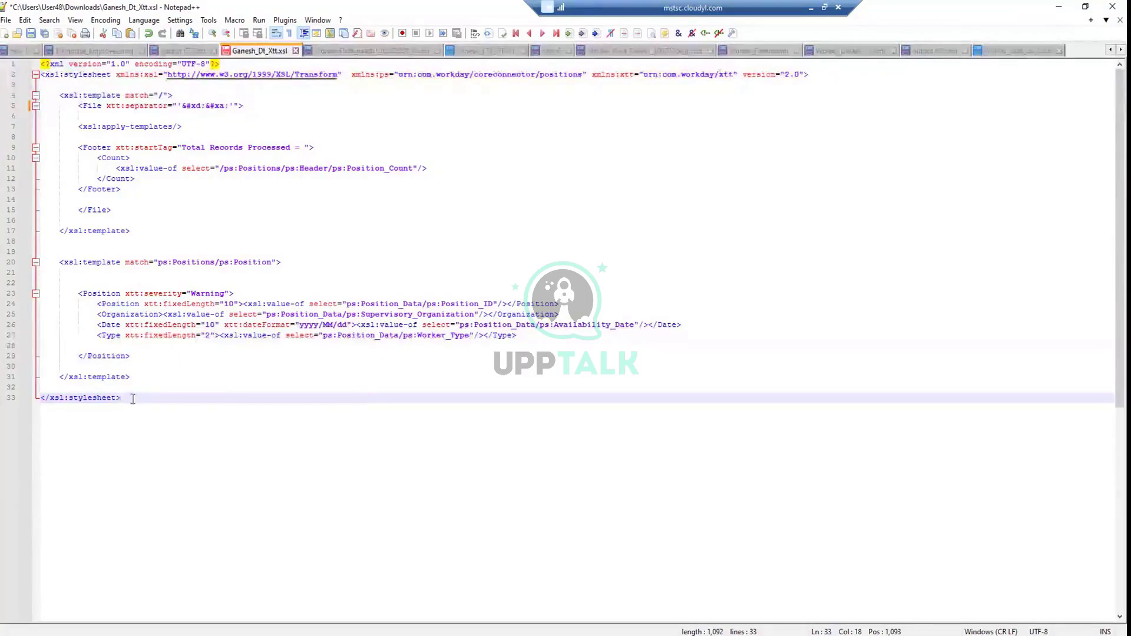
pyautogui.moveTo(121, 399); pyautogui.dragTo(36, 72)
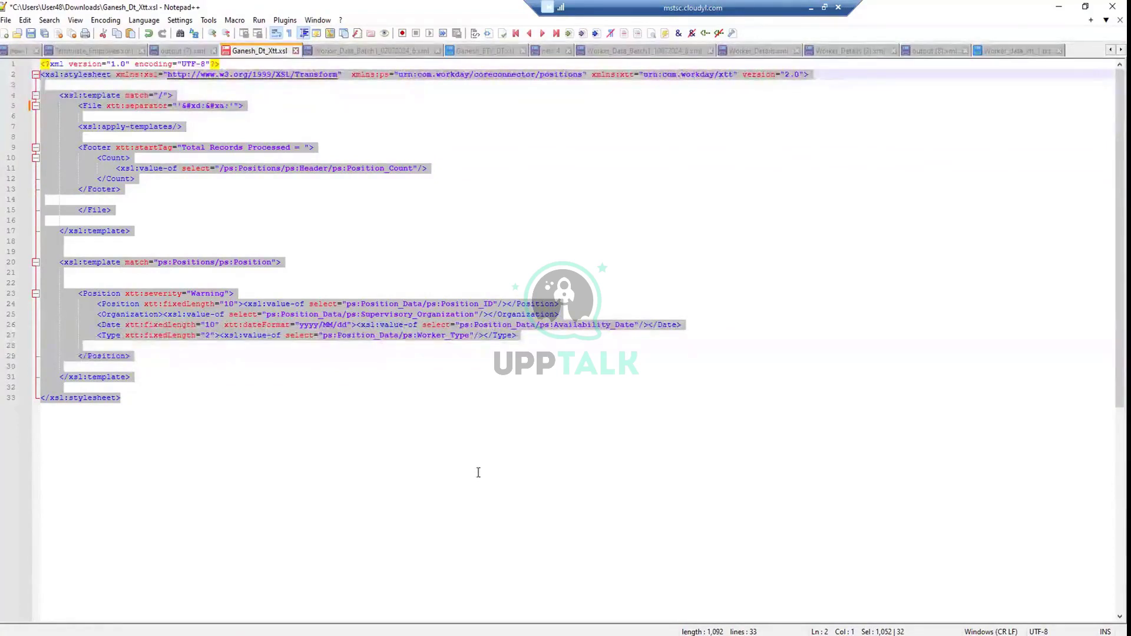
pyautogui.click(30, 33)
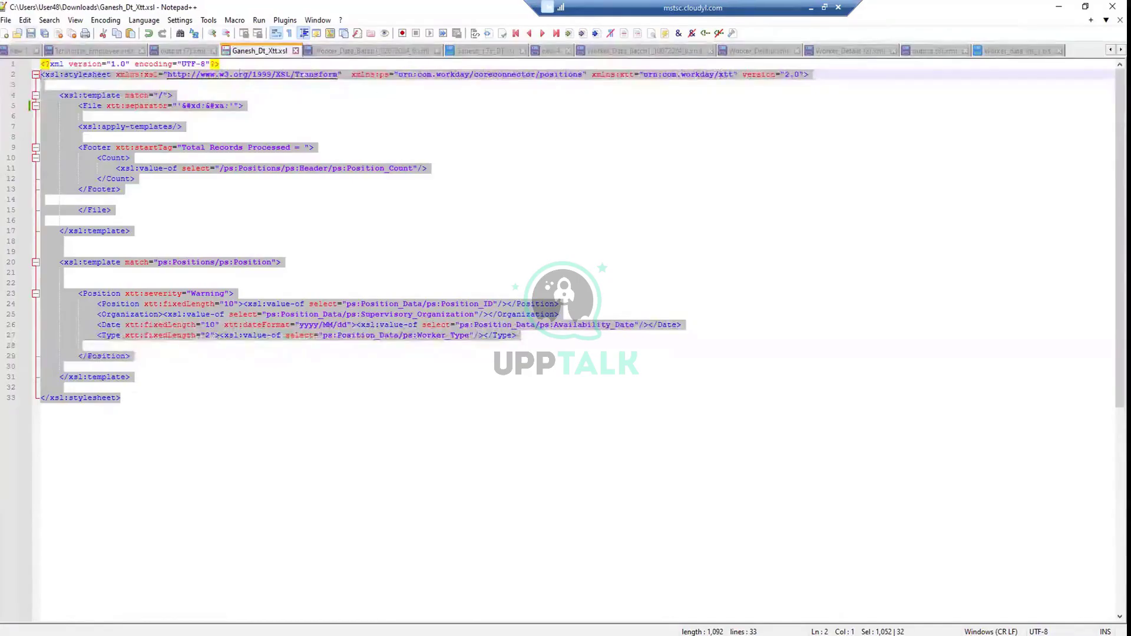
# Transform output (8).xml with XML Tools' XSL Transformation using Ganesh_Dt_Xtt.xsl as the stylesheet
pyautogui.click(936, 50)
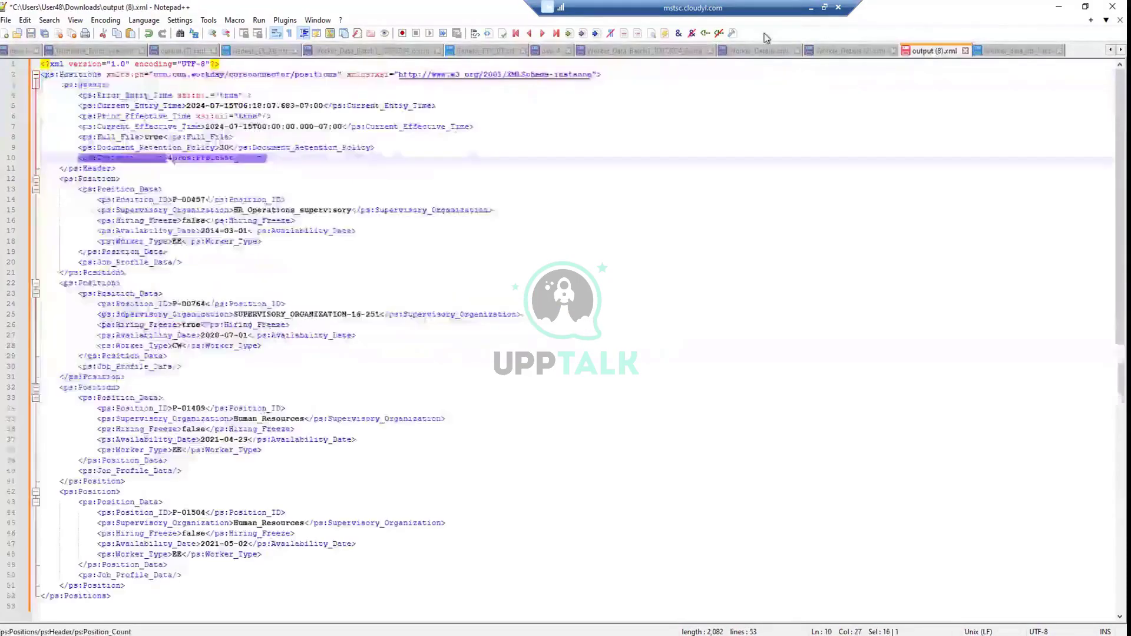
pyautogui.click(289, 21)
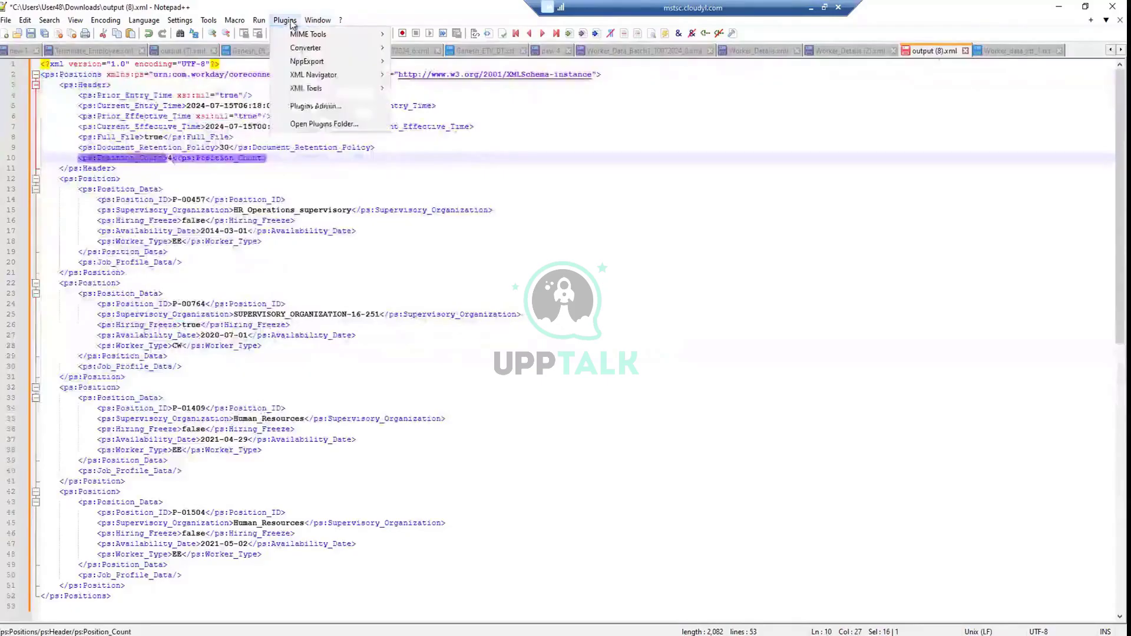
pyautogui.moveTo(324, 90)
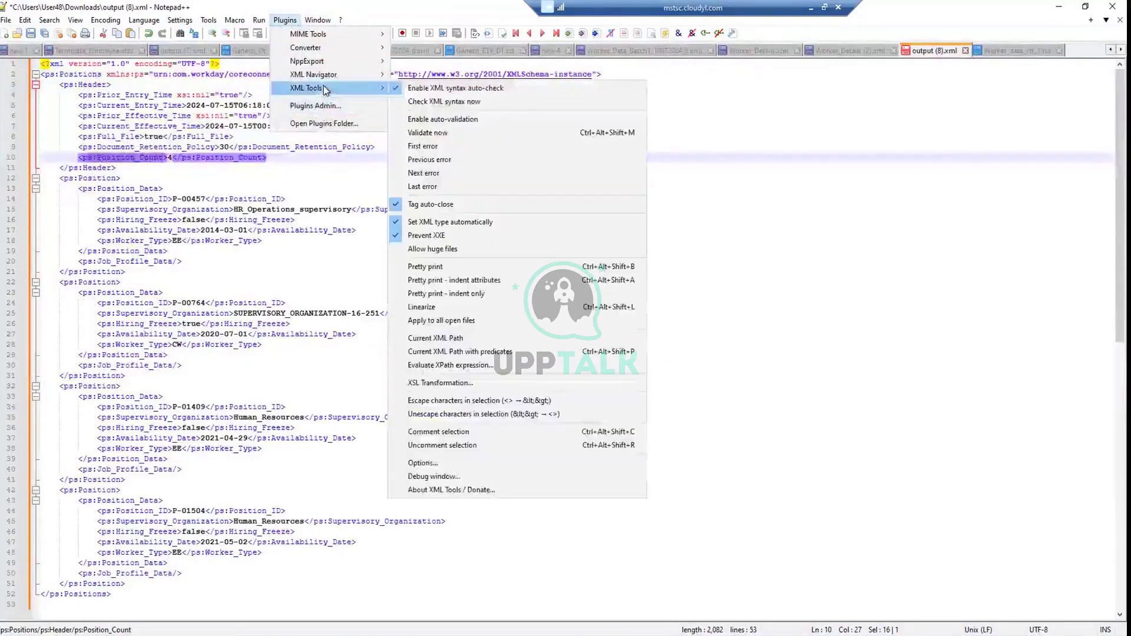
pyautogui.click(430, 383)
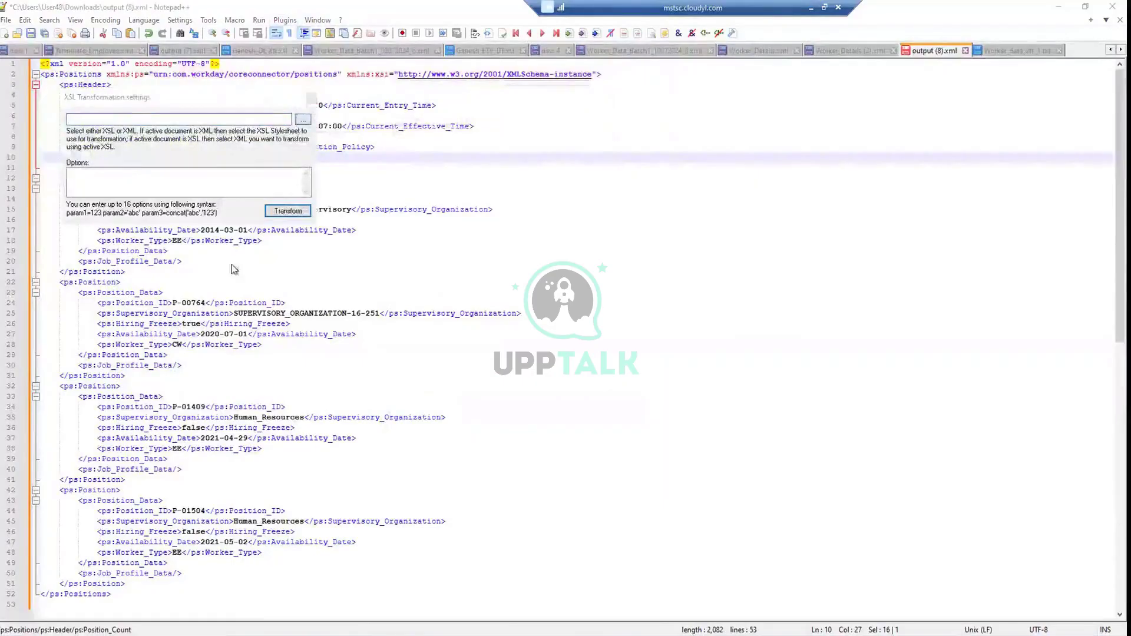
pyautogui.click(303, 119)
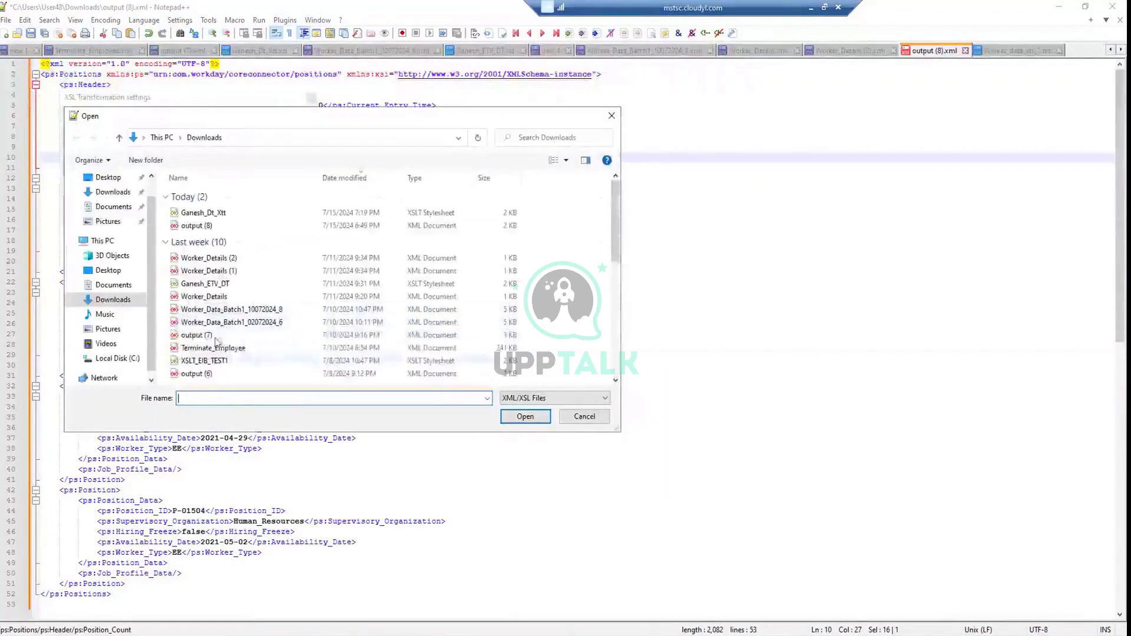
pyautogui.doubleClick(220, 215)
pyautogui.click(288, 211)
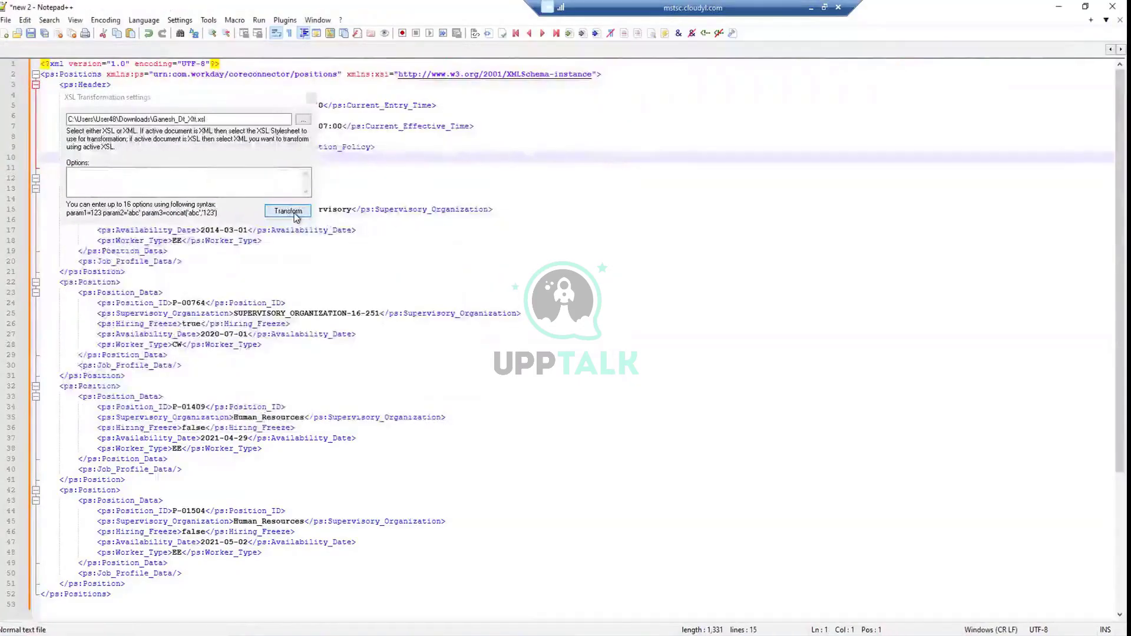
pyautogui.moveTo(239, 101); pyautogui.dragTo(562, 418)
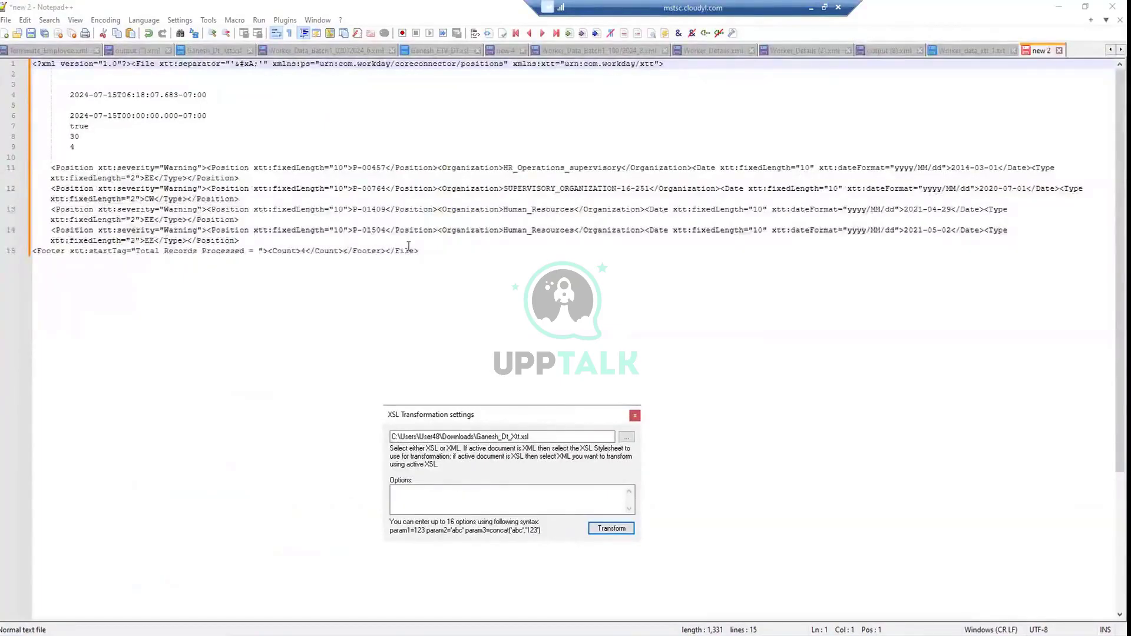
# Inspect the four Position records in the new transform output
pyautogui.click(250, 241)
pyautogui.moveTo(125, 215); pyautogui.dragTo(52, 160)
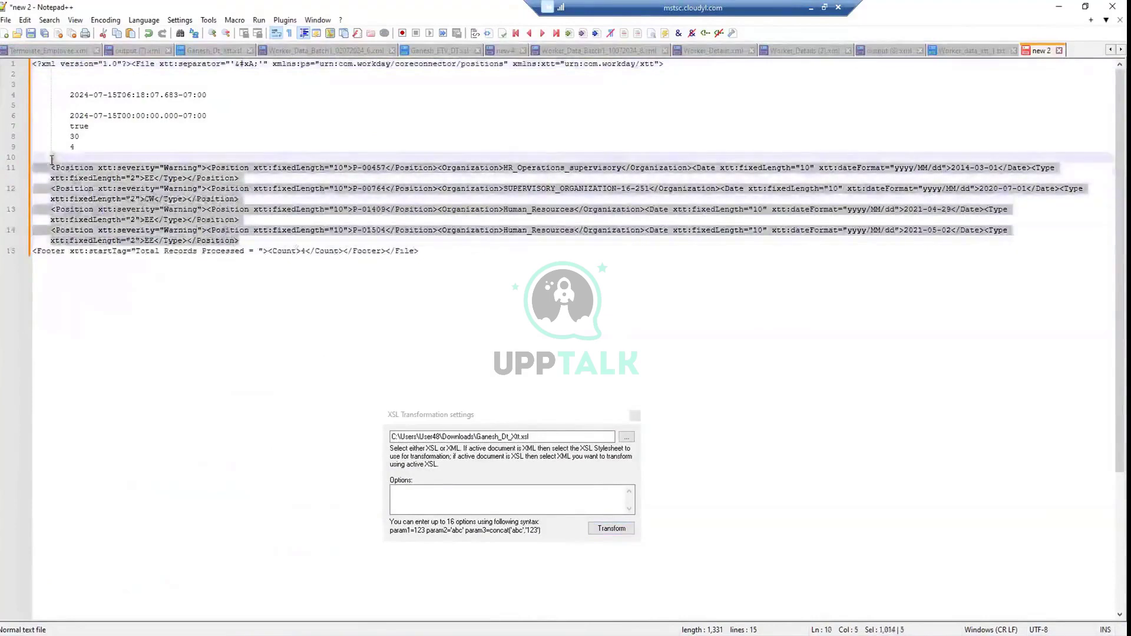
pyautogui.click(202, 230)
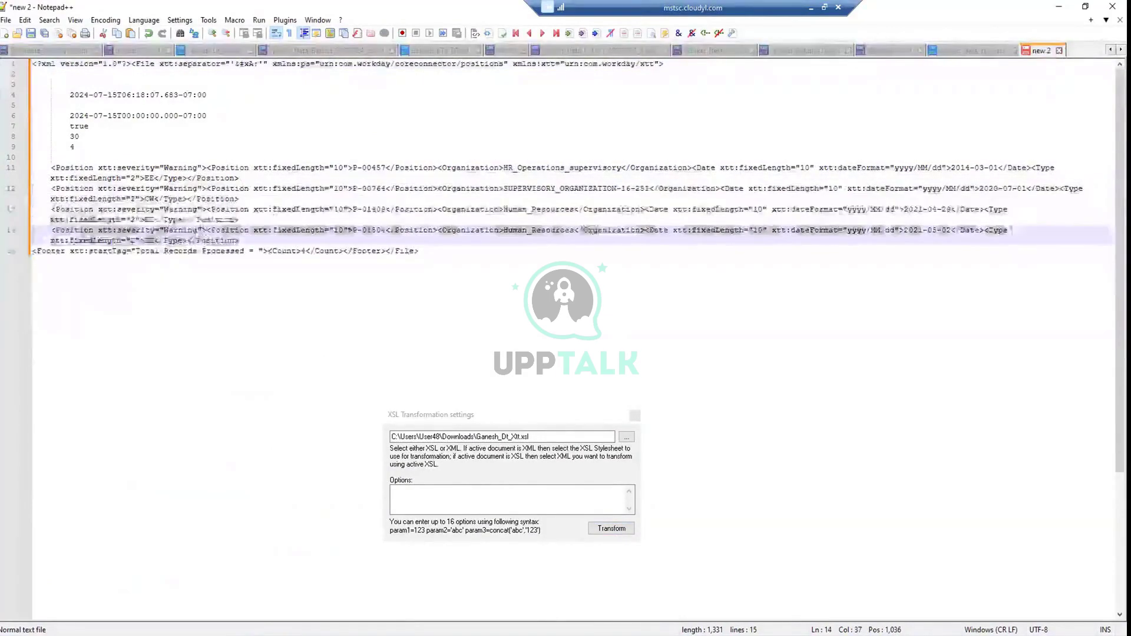
# Compare against the full Worker_data_xtt_1.txt output, then minimize the remote session
pyautogui.click(956, 49)
pyautogui.moveTo(180, 105); pyautogui.dragTo(16, 62)
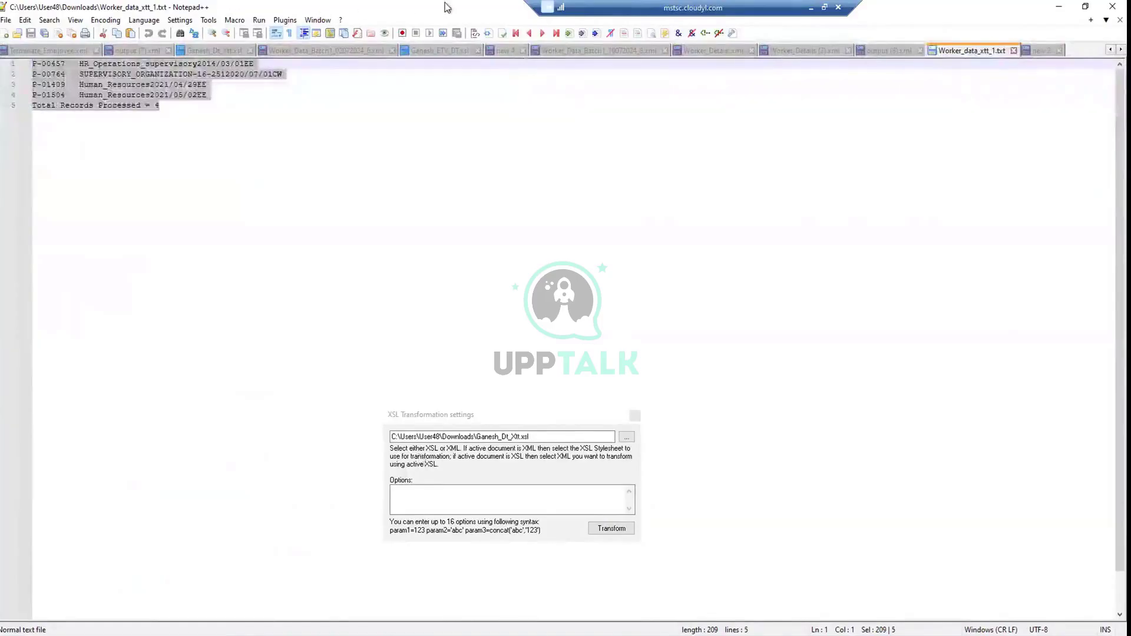
pyautogui.click(811, 7)
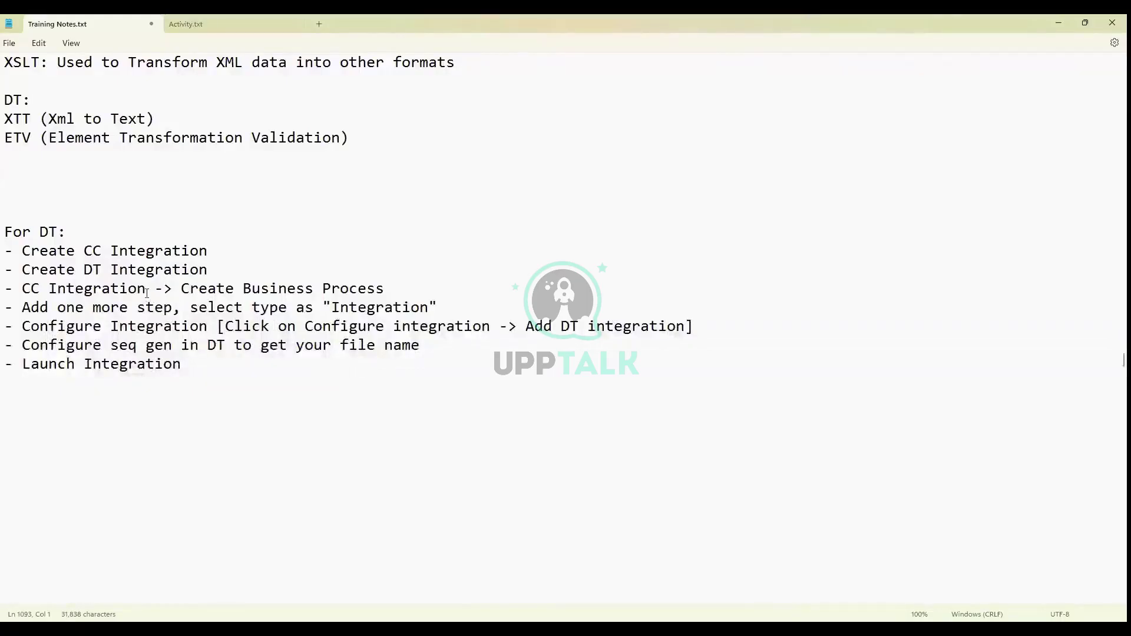
# Append " -> Configure INtegration service attachment (Add XSLT)" after "- Create DT Integration" in Training Notes.txt
pyautogui.click(226, 269)
pyautogui.write('-> Configure INtegra')
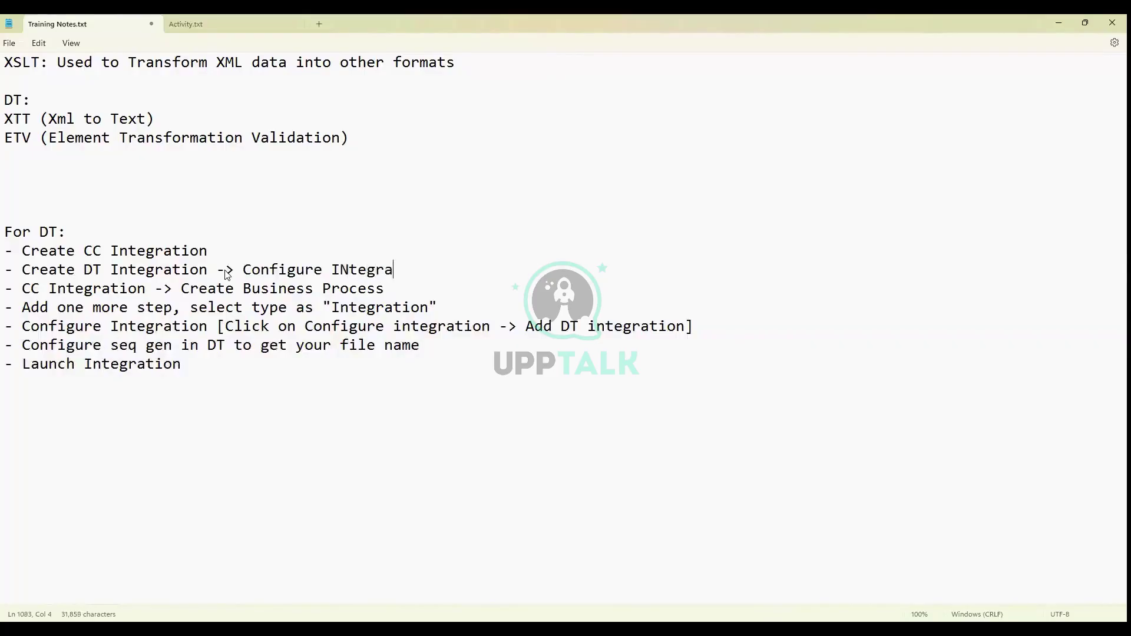
pyautogui.write('tion service ar')
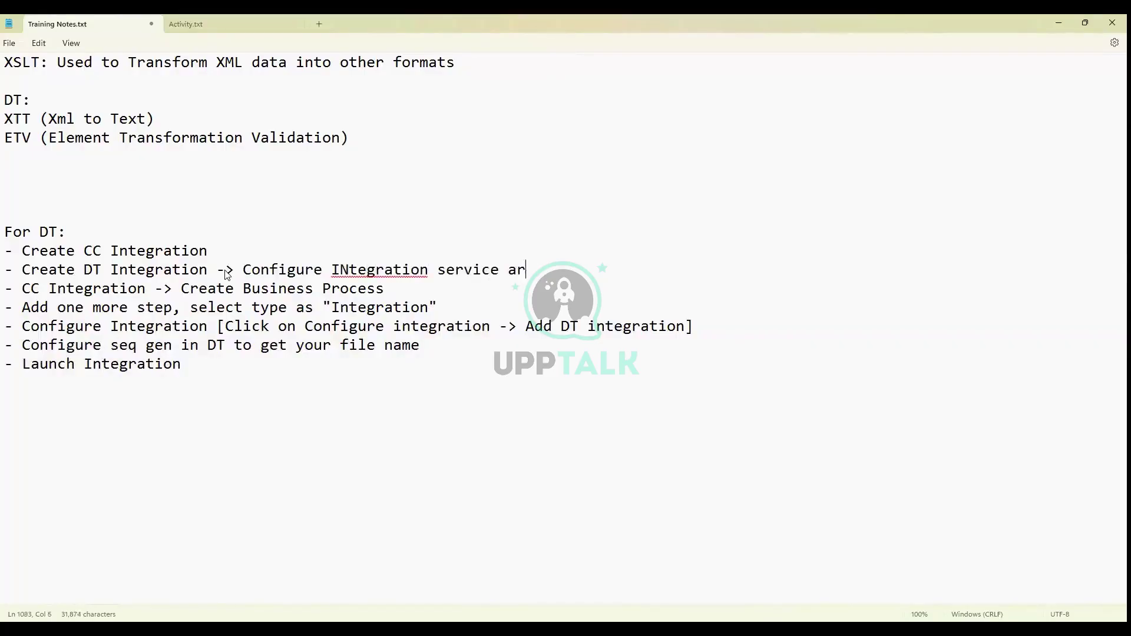
pyautogui.press('BackSpace')
pyautogui.write('ttac')
pyautogui.write('hment')
pyautogui.write(' ()')
pyautogui.write('Add XS')
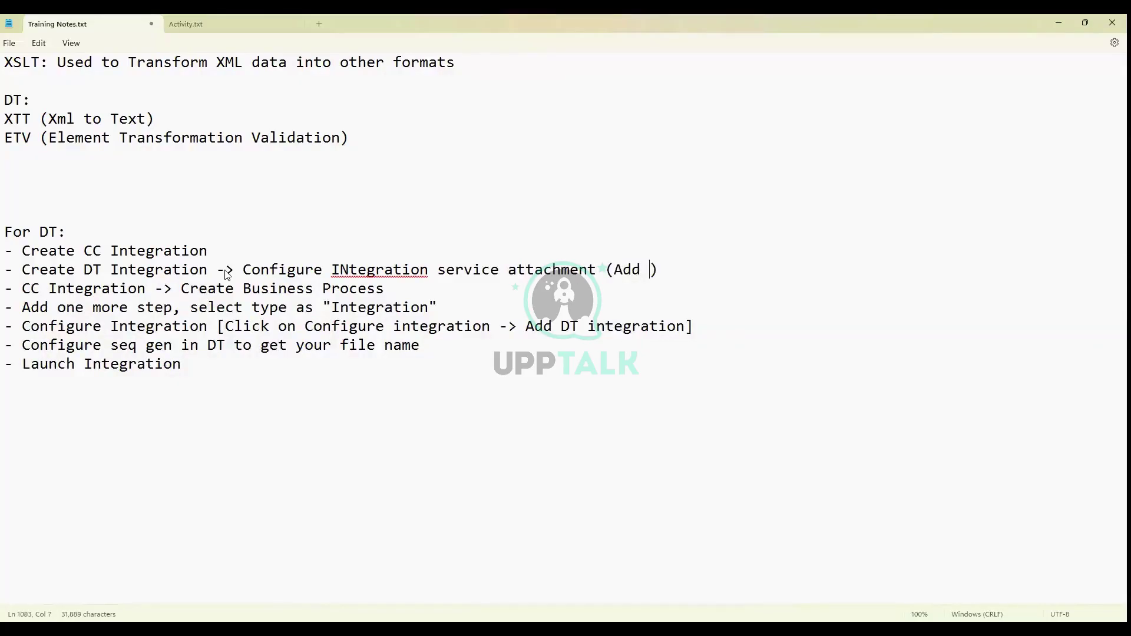
pyautogui.write('LT')
pyautogui.moveTo(183, 364); pyautogui.dragTo(13, 232)
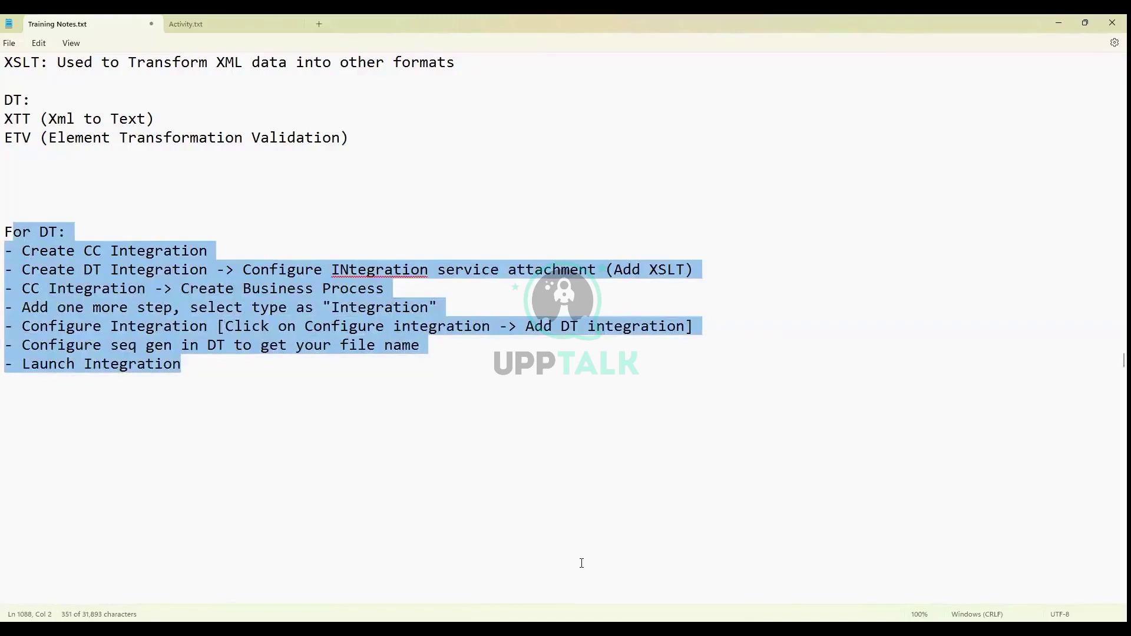
pyautogui.click(329, 399)
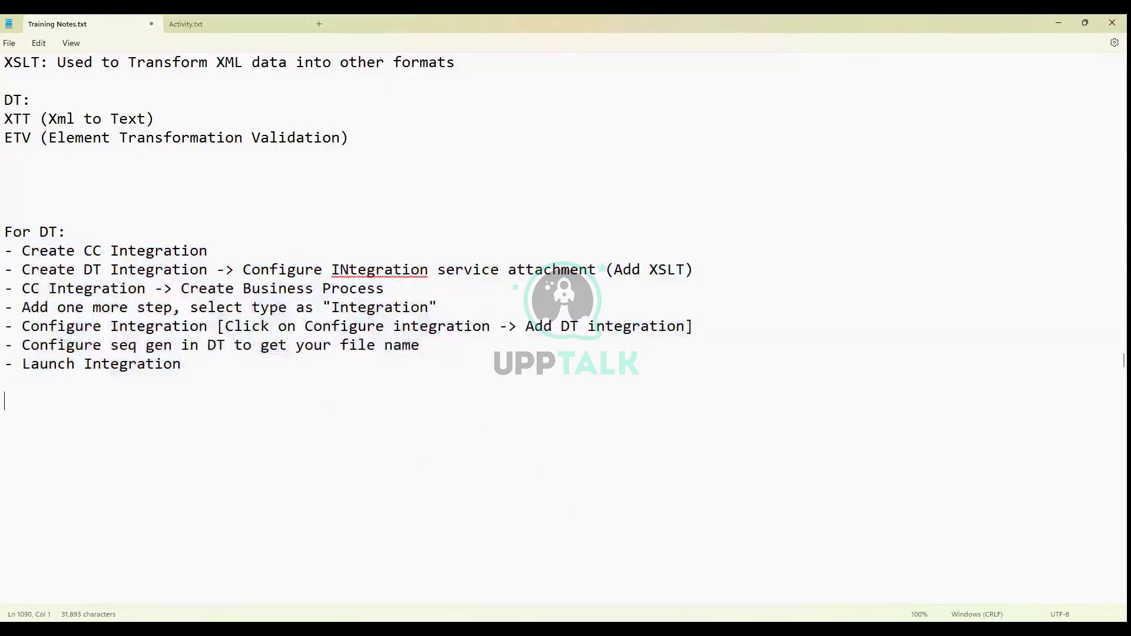